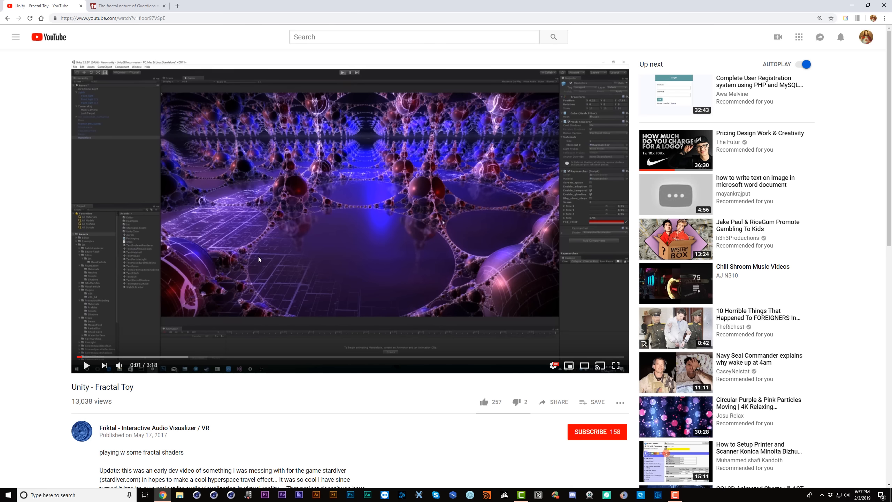
Watch the Unity Fractal Toy video in full screen
double_click(232, 190)
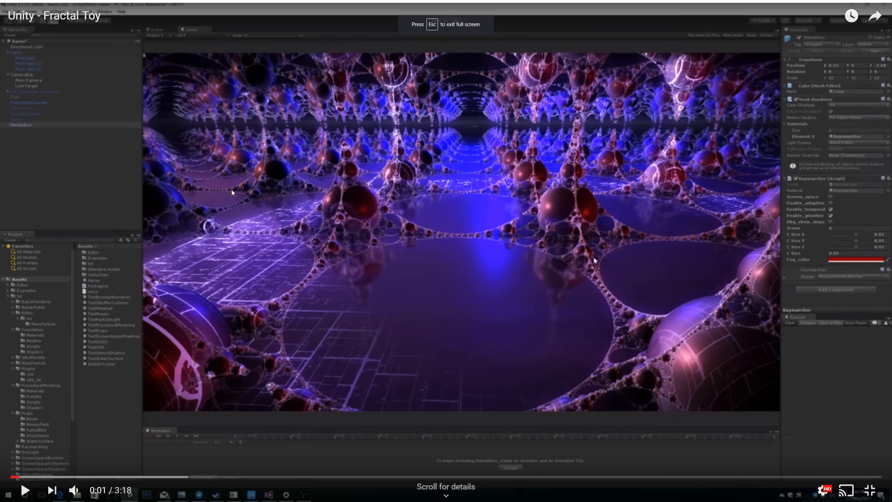
left_click(243, 218)
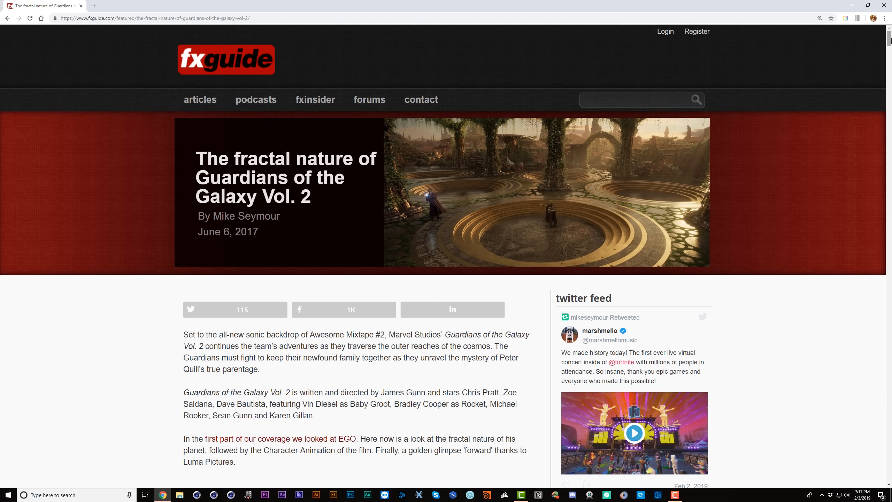
Browse the fxguide article on Guardians of the Galaxy Vol. 2 fractals, viewing its image gallery and its embedded fractal video in full screen
left_click_drag(891, 41, 890, 60)
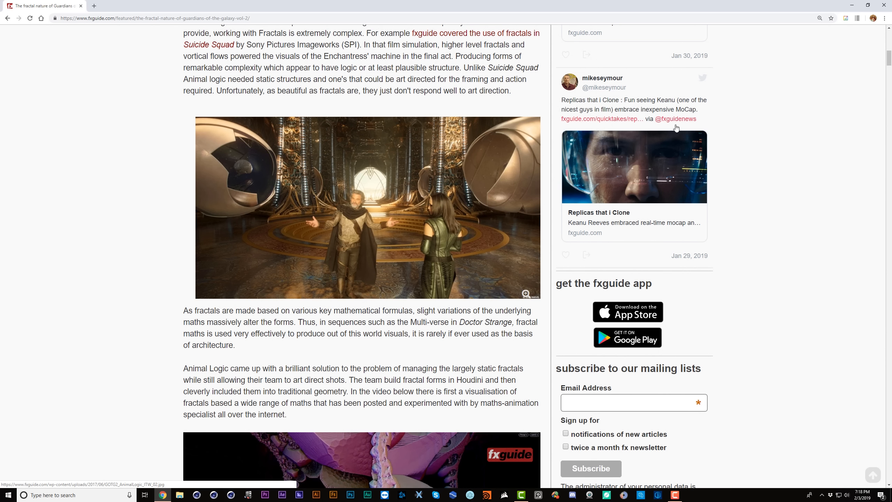
scroll(891, 56, "up", 2)
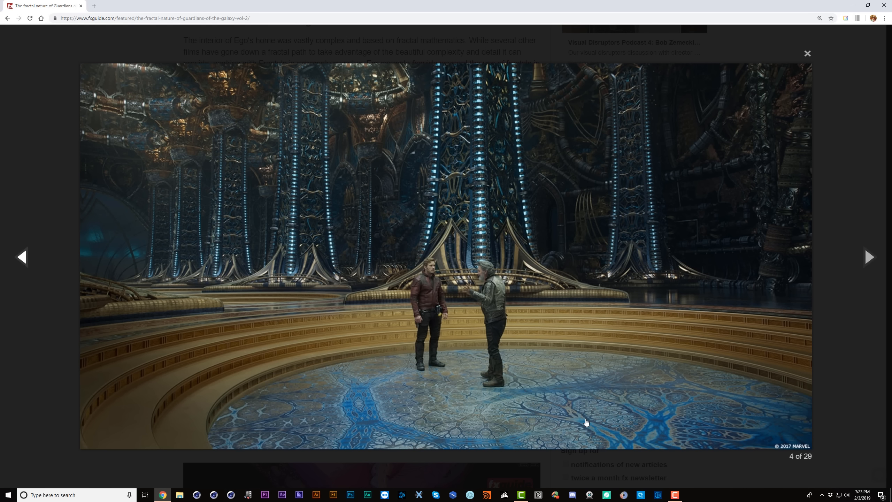
left_click(868, 257)
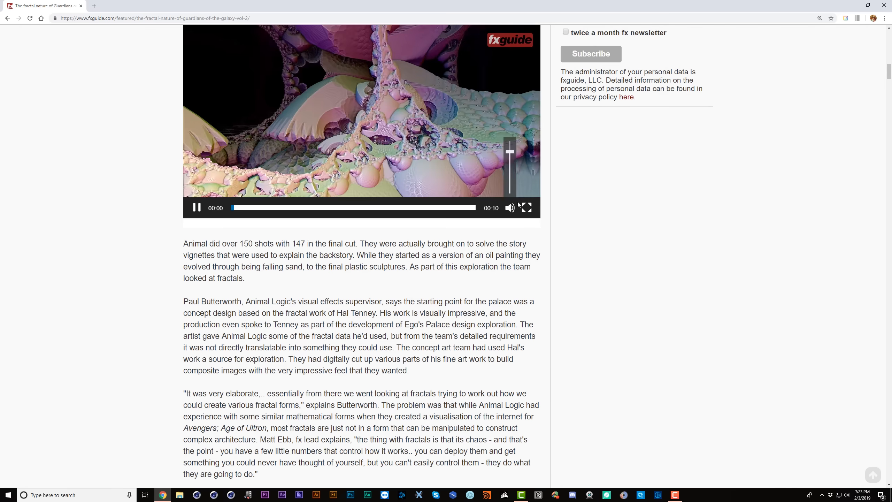
left_click(528, 208)
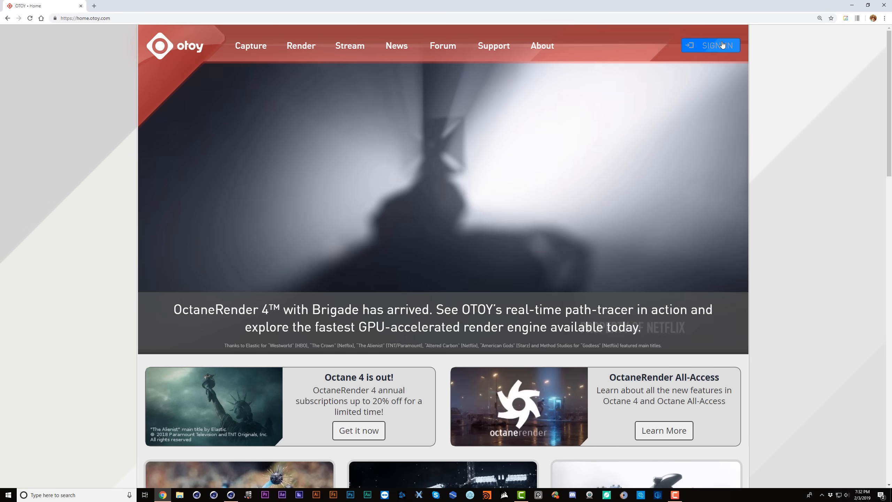
Sign in to the OTOY site and open the Cinema 4D version 2018.1-RC1 (Test version) thread in the Maxon Cinema 4D Releases forum
left_click(721, 45)
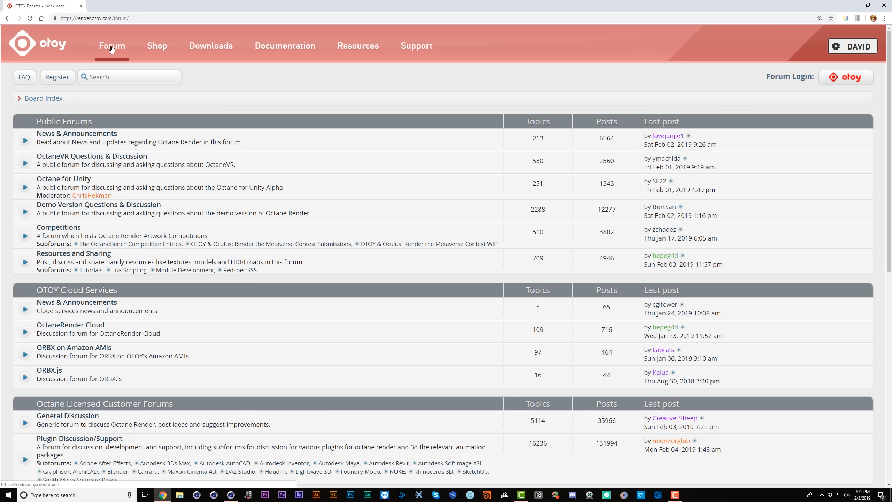
scroll(368, 222, "down", 6)
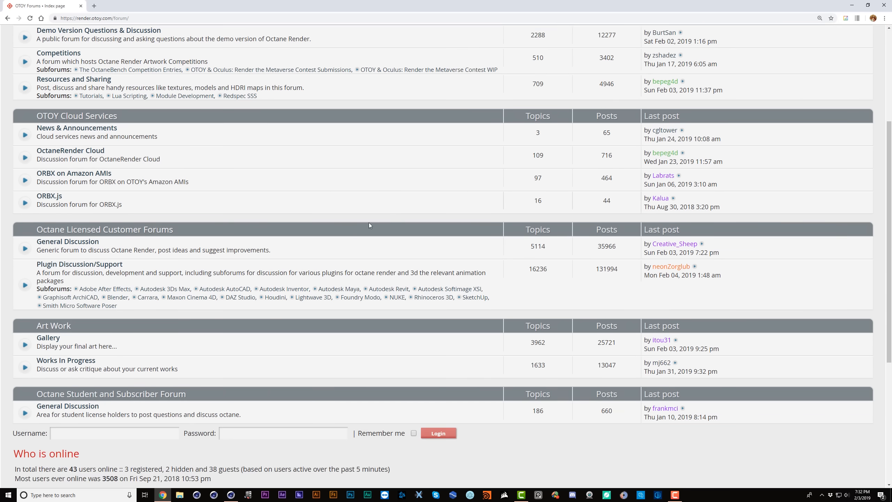
left_click(198, 262)
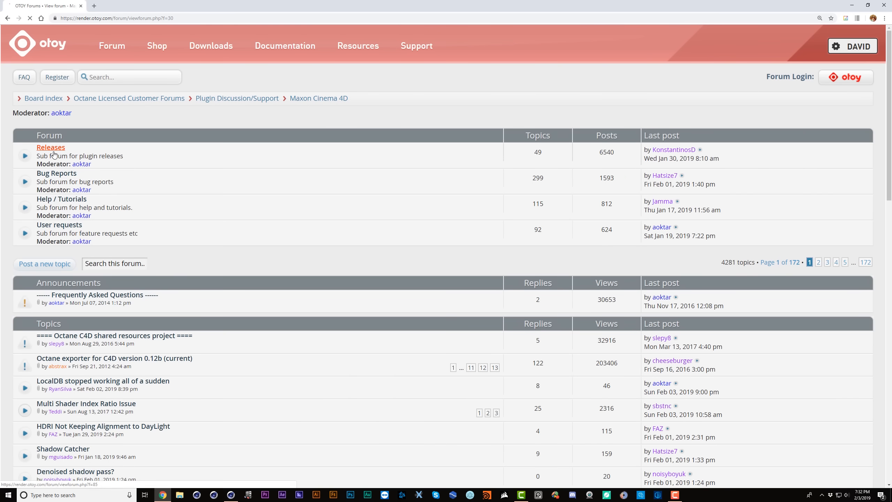
left_click(53, 149)
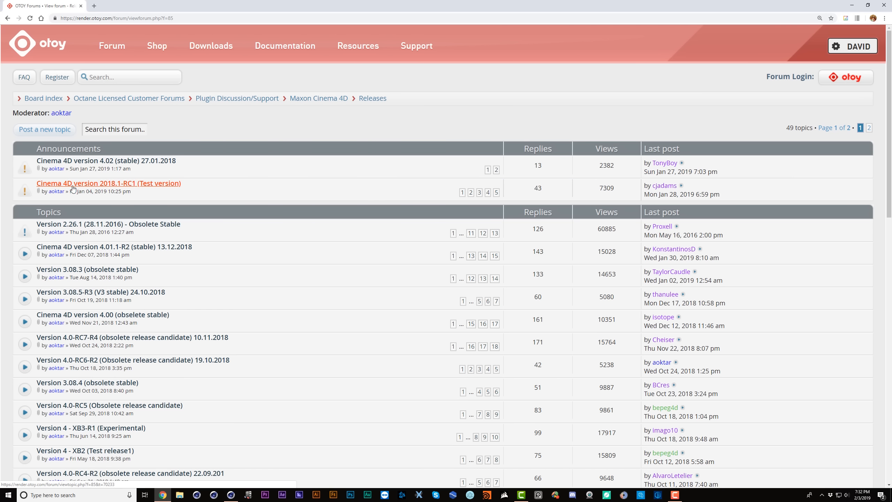
left_click(111, 187)
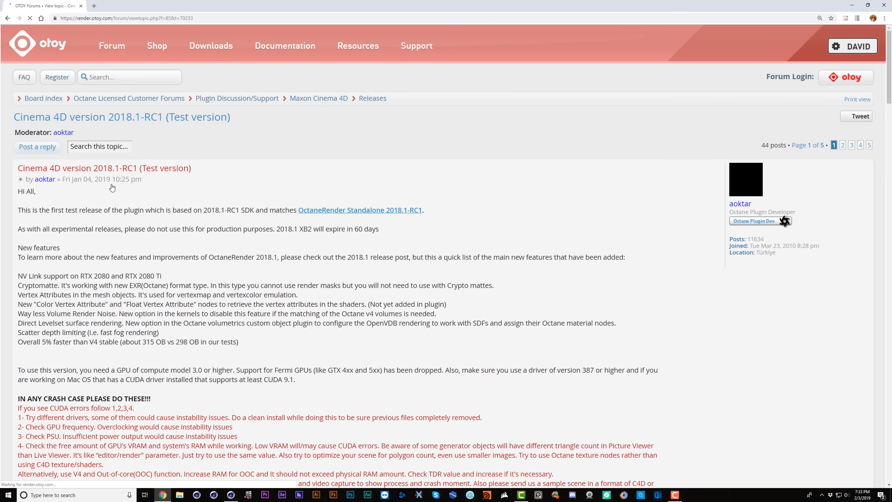
Download the Windows regular build of the 2018.1-RC1 plugin, accepting the license terms and conditions
scroll(86, 188, "down", 6)
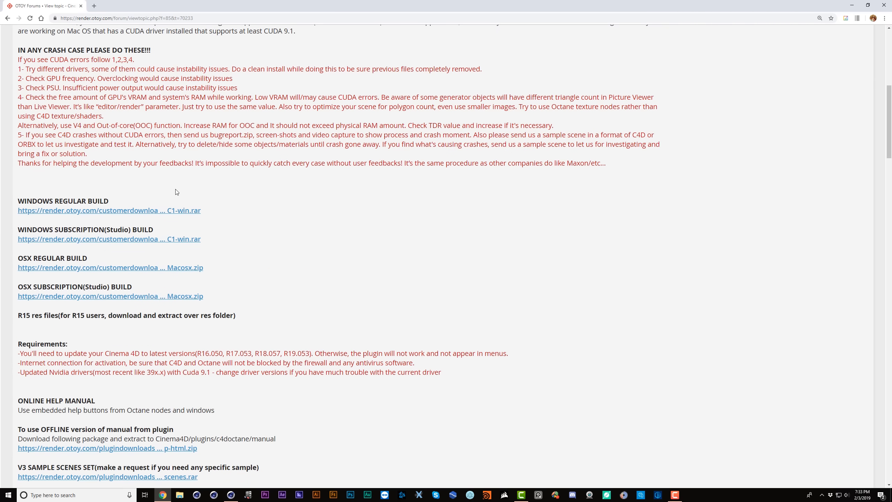
left_click(175, 210)
left_click(372, 417)
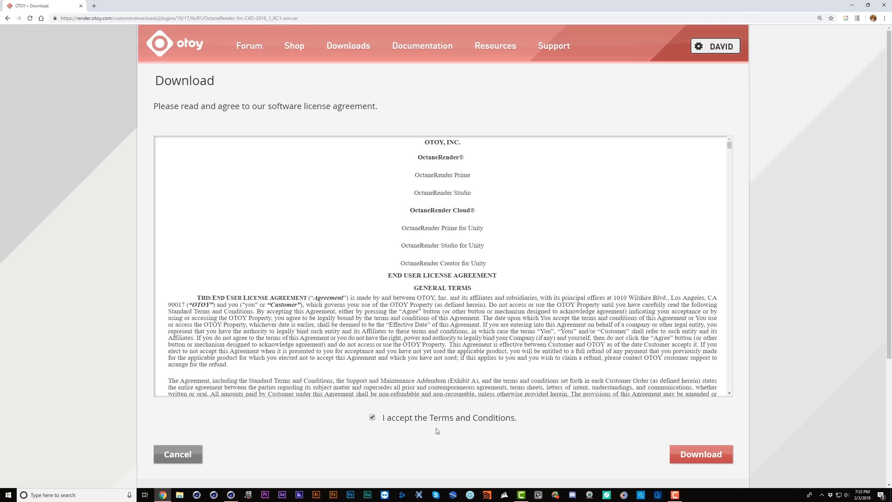
left_click(698, 455)
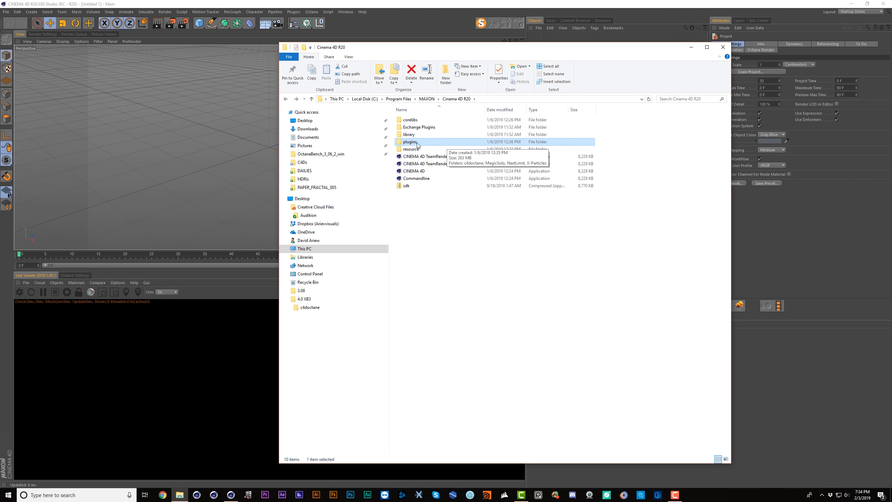
Permanently delete the c4dOctane-R15 through R19 .cdl64 files from the c4doctane folder inside the Cinema 4D R20 plugins folder
double_click(417, 142)
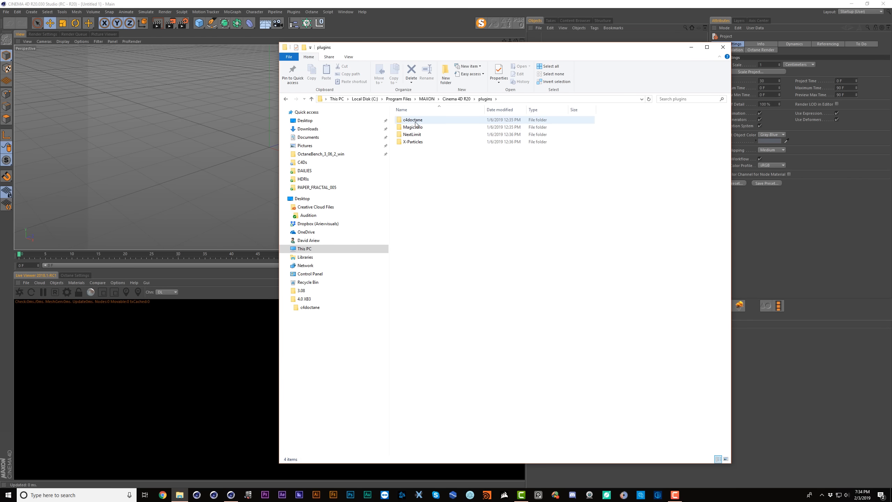
double_click(412, 121)
left_click(449, 136)
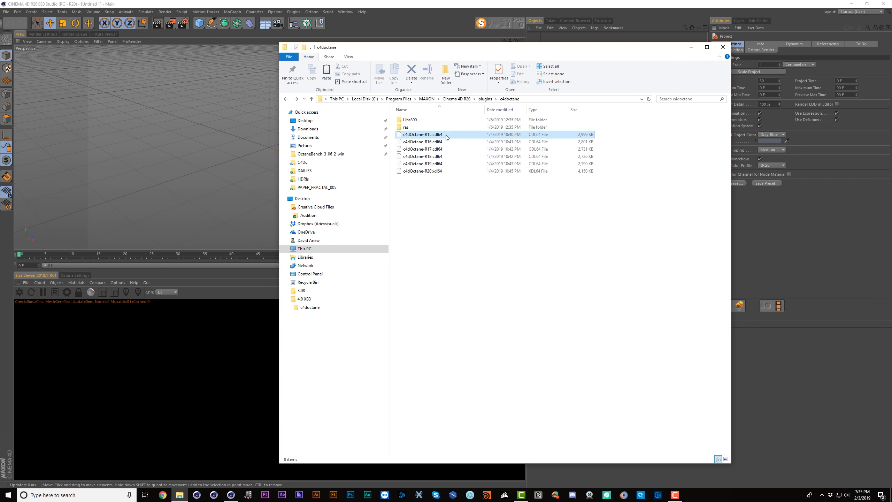
left_click(443, 166, "shift")
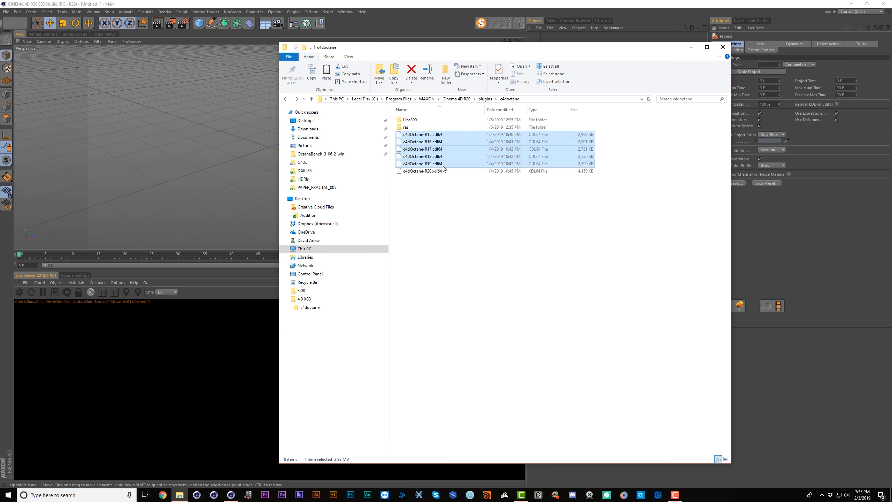
key("shift+Delete")
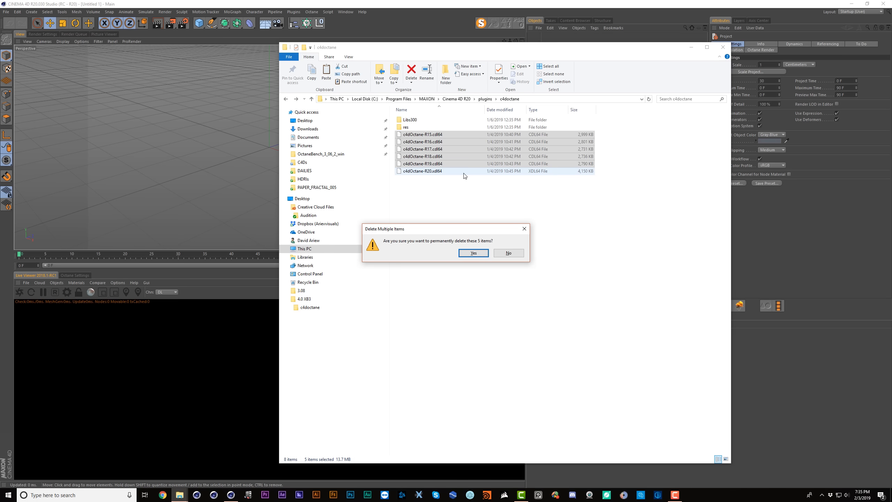
key("Return")
left_click(427, 213)
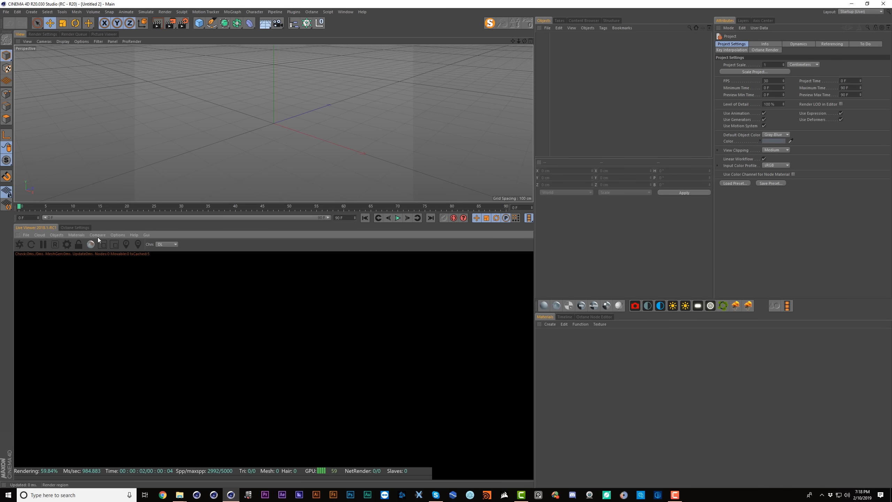
Add an Octane Vectron object and load the mandelbulb.txt preset from the vectron script category
left_click(57, 235)
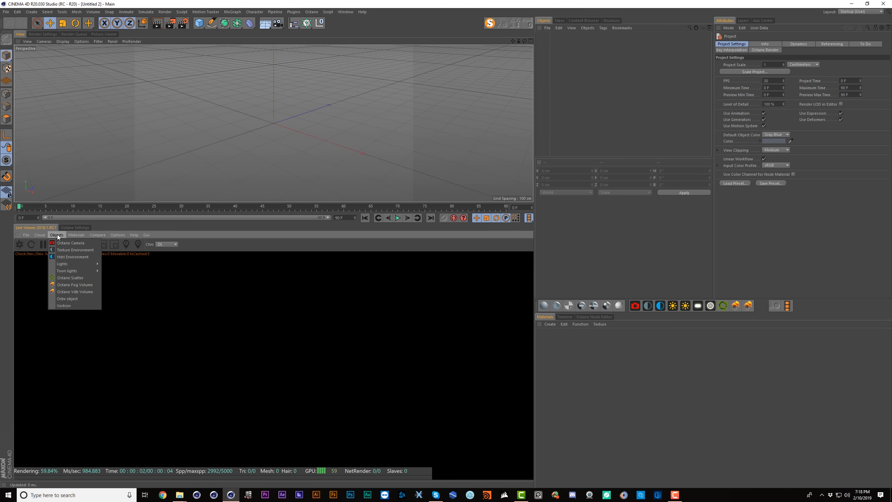
left_click(72, 304)
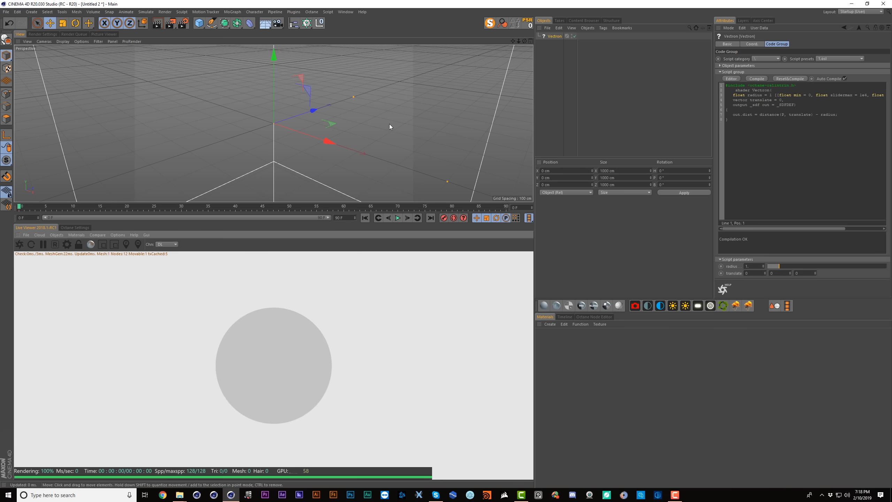
left_click(766, 58)
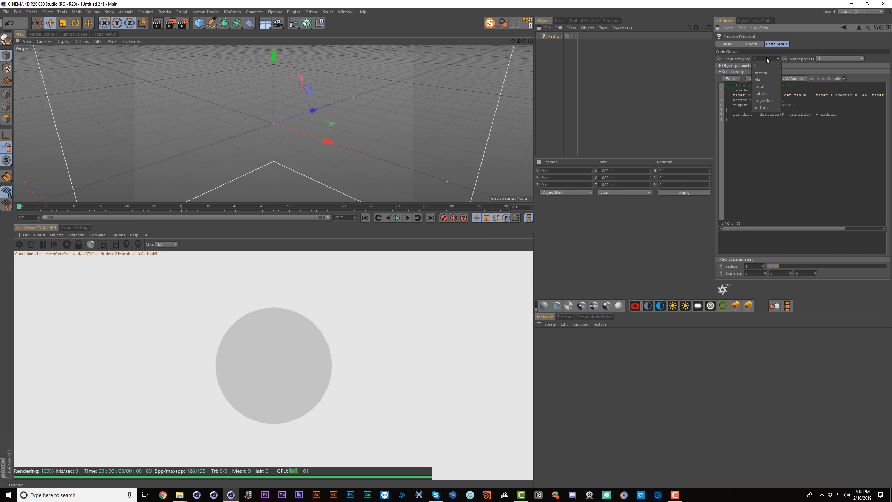
left_click(766, 108)
left_click(829, 60)
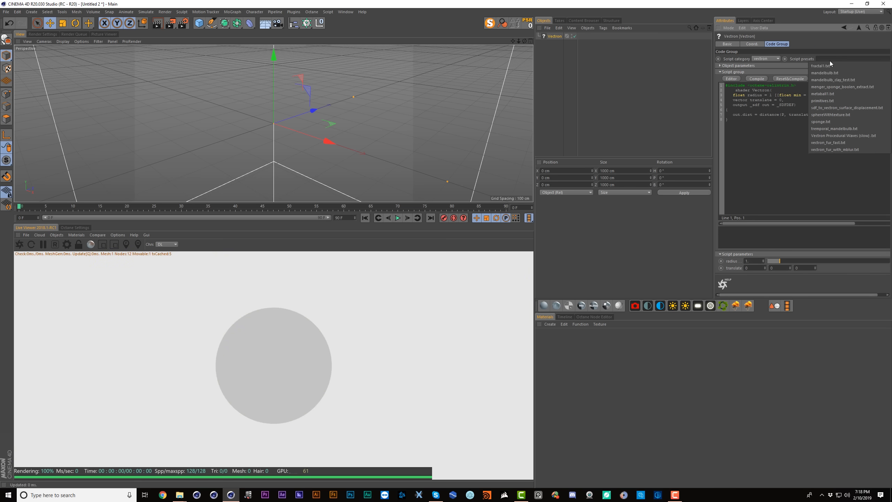
left_click(832, 74)
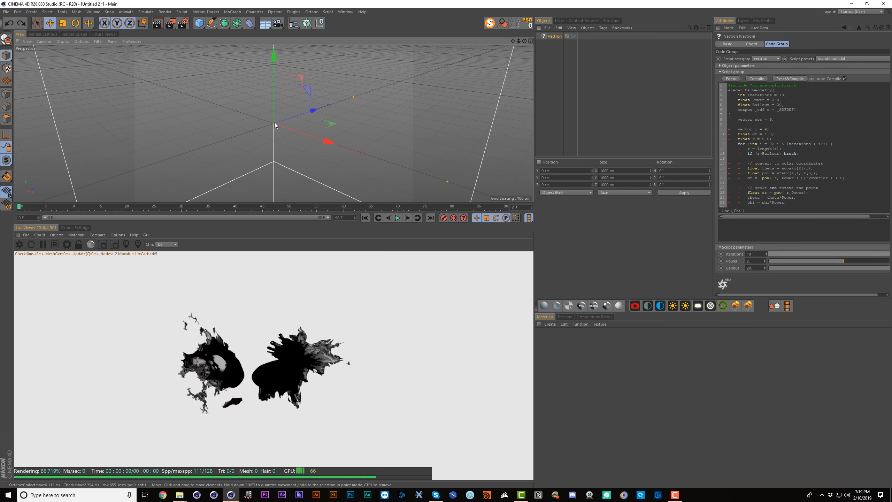
Detach the Octane Settings into a narrower floating window beside the render and lower the kernel's Ray epsilon to near its minimum
right_click_drag(317, 110, 530, 50, "alt")
right_click_drag(275, 123, 289, 120, "alt")
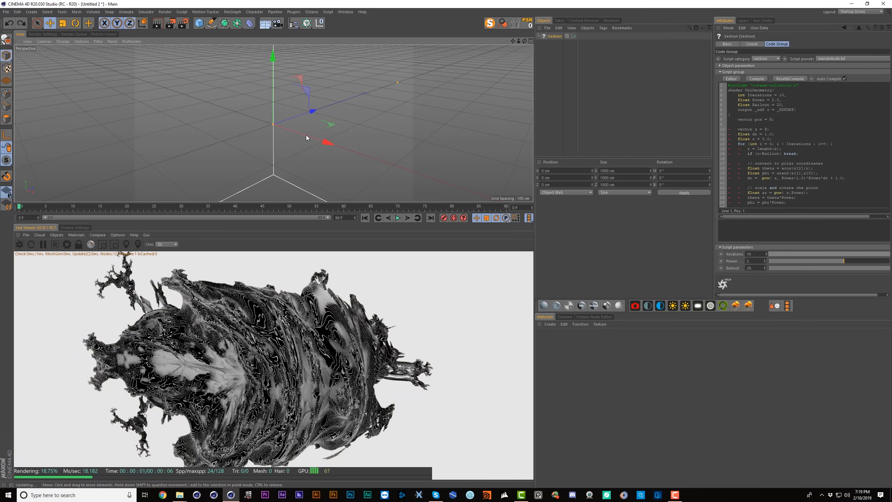
middle_click_drag(316, 125, 411, 53, "alt")
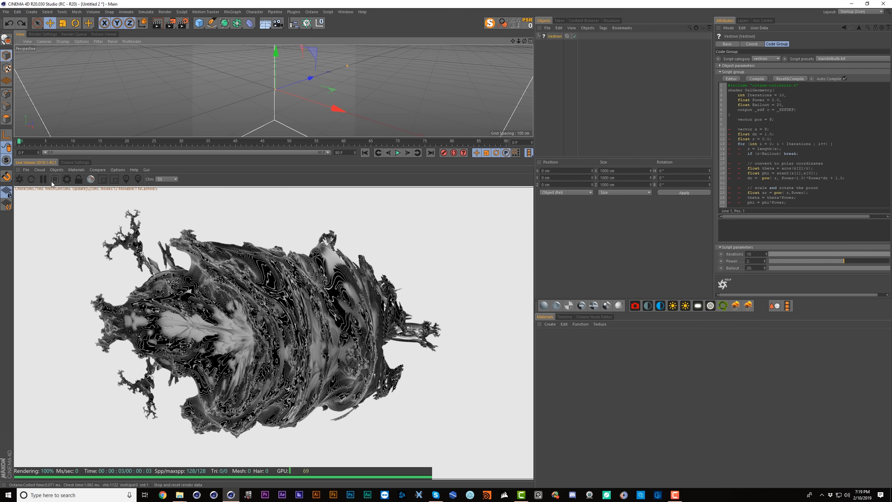
left_click(66, 179)
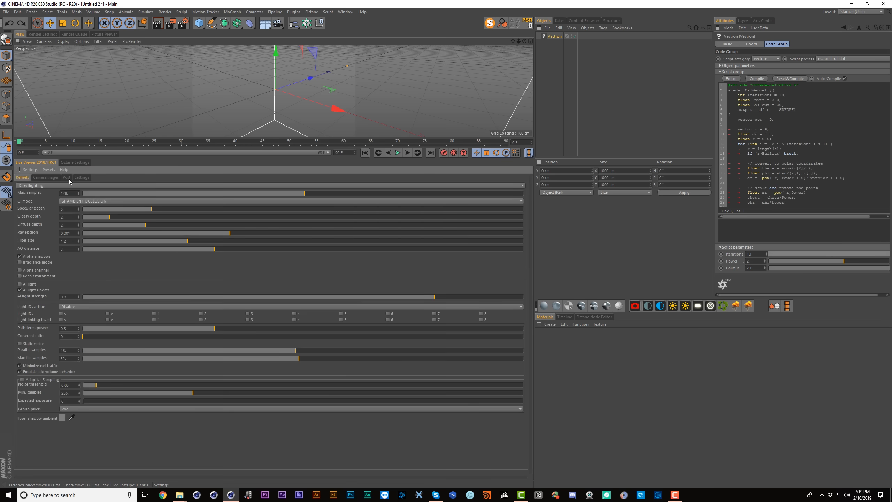
left_click(17, 170)
left_click(28, 175)
left_click_drag(98, 163, 434, 89)
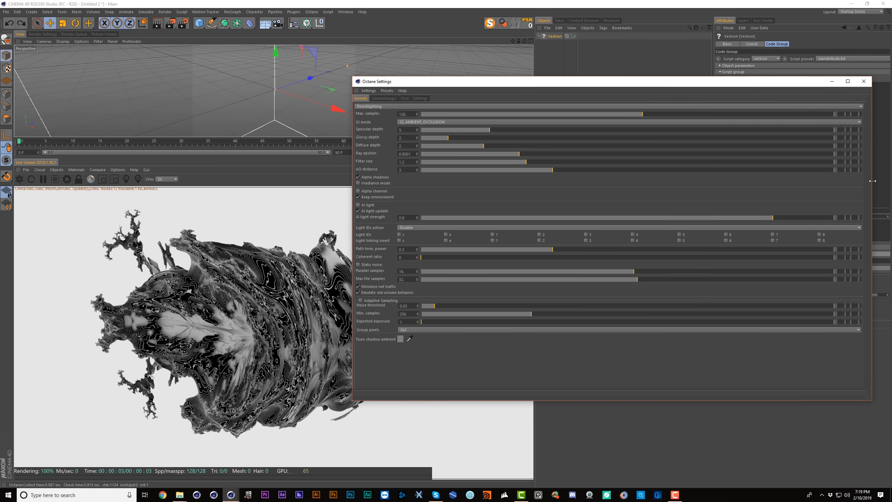
left_click_drag(872, 180, 642, 173)
left_click_drag(491, 83, 621, 79)
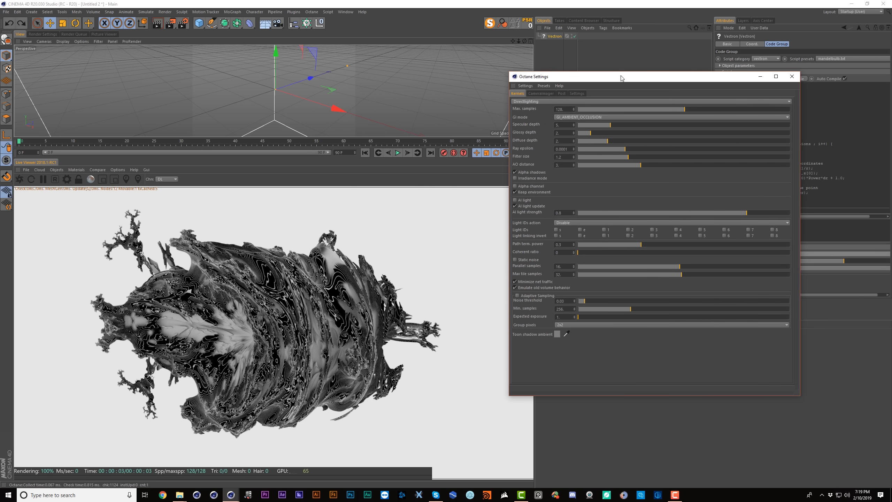
left_click_drag(624, 149, 606, 149)
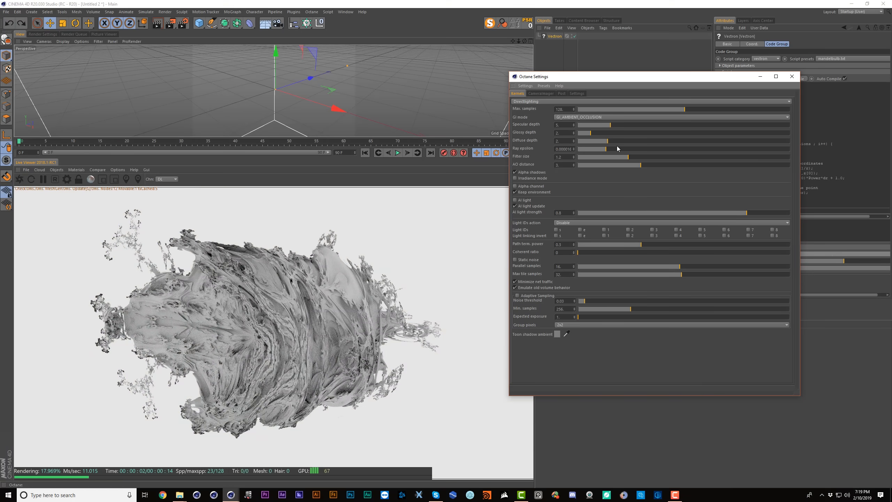
mouse_move(649, 151)
left_mouse_down()
mouse_move(709, 152)
mouse_move(580, 151)
left_mouse_up()
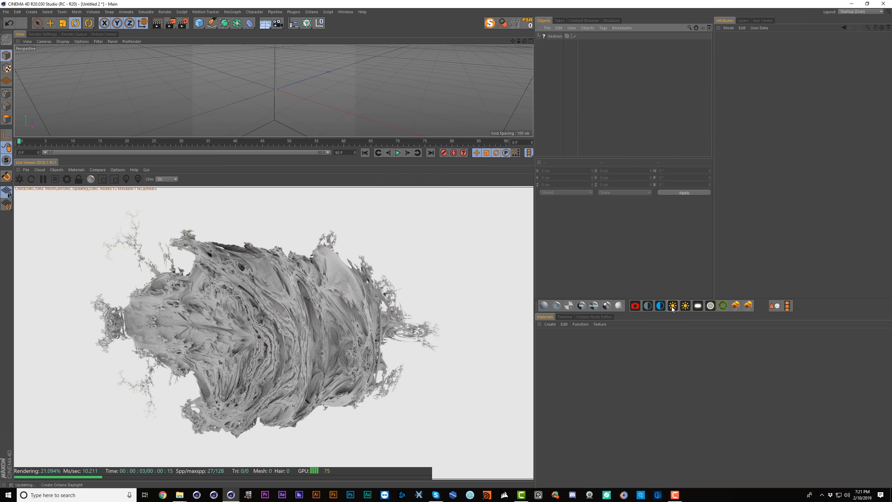
Add an Octane Daylight to the scene and rotate it so the sun lights the fractal from the front
left_click(672, 308)
left_click_drag(277, 106, 238, 70)
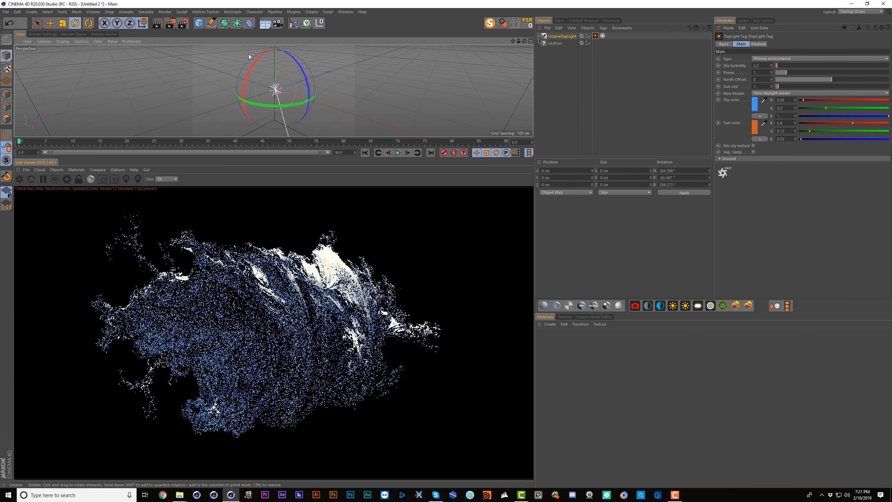
left_click_drag(255, 104, 354, 72)
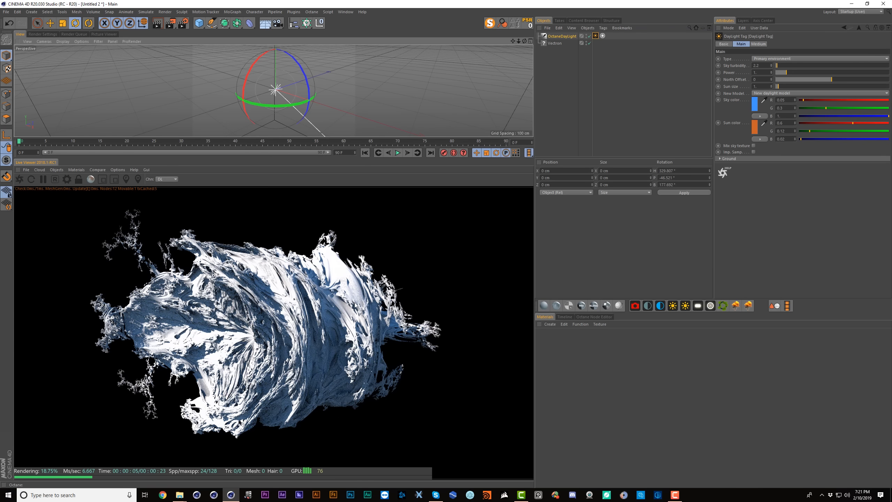
Reopen the Octane Settings and raise the kernel's Ray epsilon slightly
left_click(66, 180)
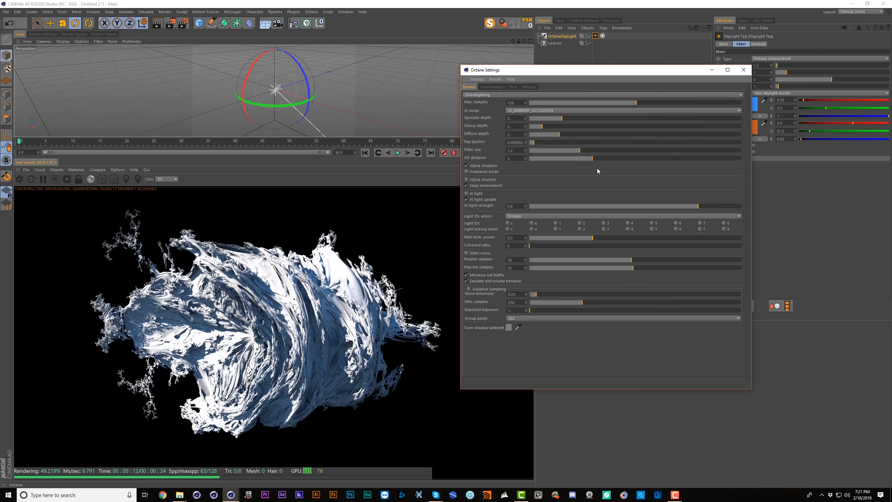
left_click_drag(543, 142, 566, 148)
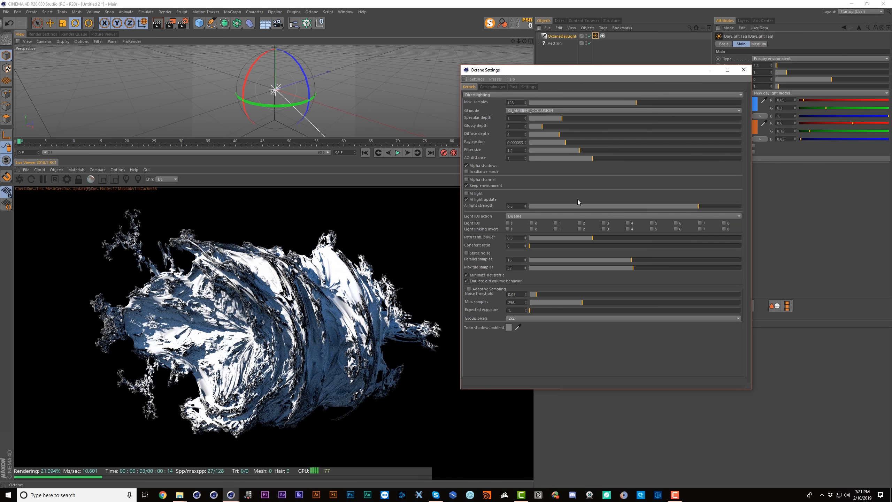
Switch the render kernel to Pathtracing and set its max samples to 1000 and GI clamp to 1
left_click(488, 95)
left_click(485, 115)
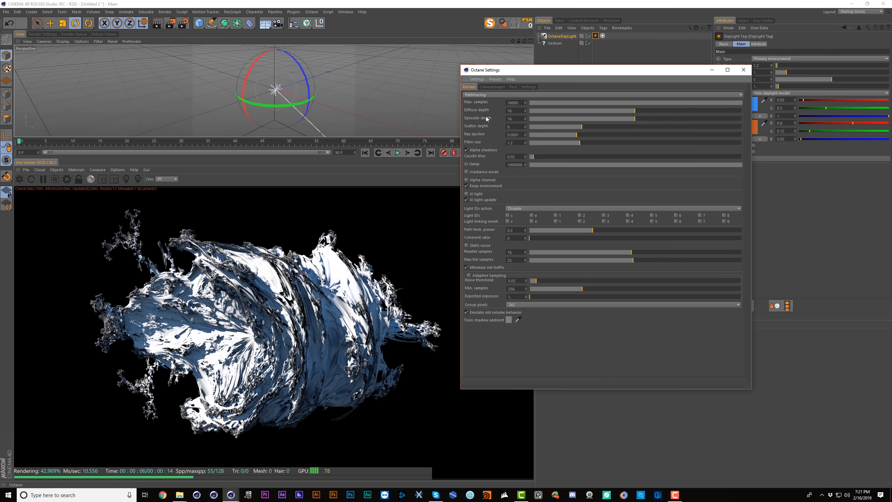
left_click_drag(507, 102, 571, 110)
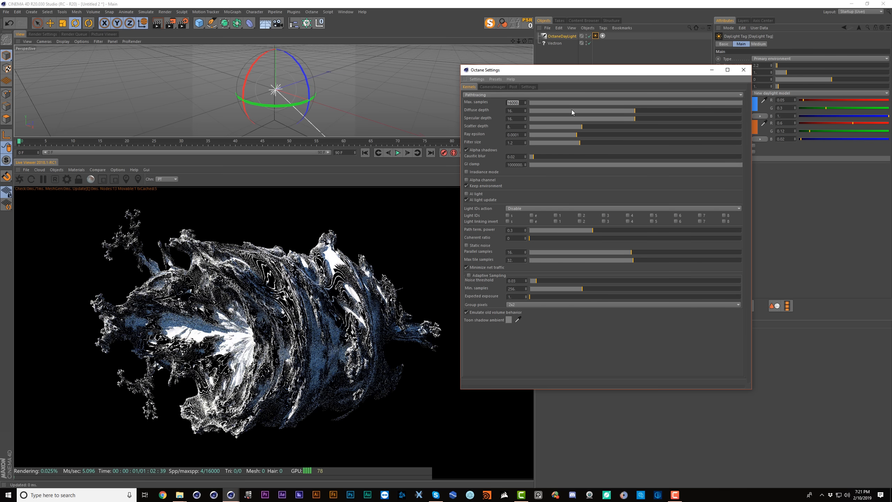
type("1000")
key("Return")
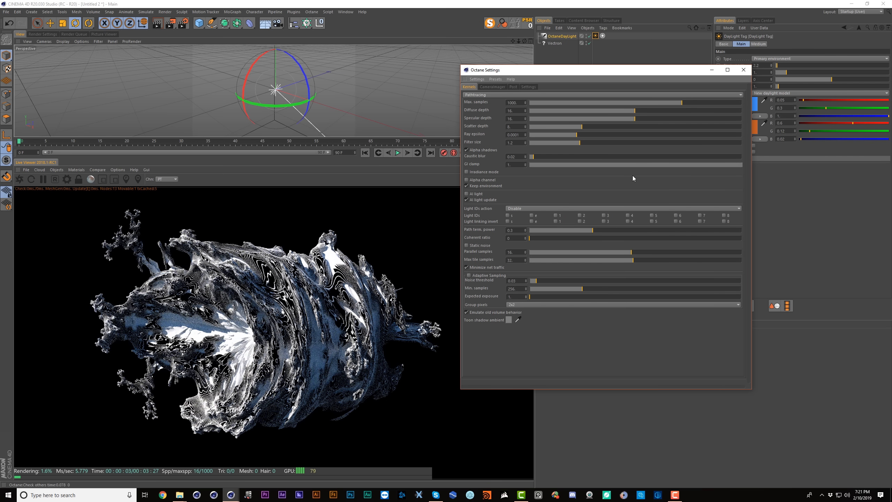
key("Return")
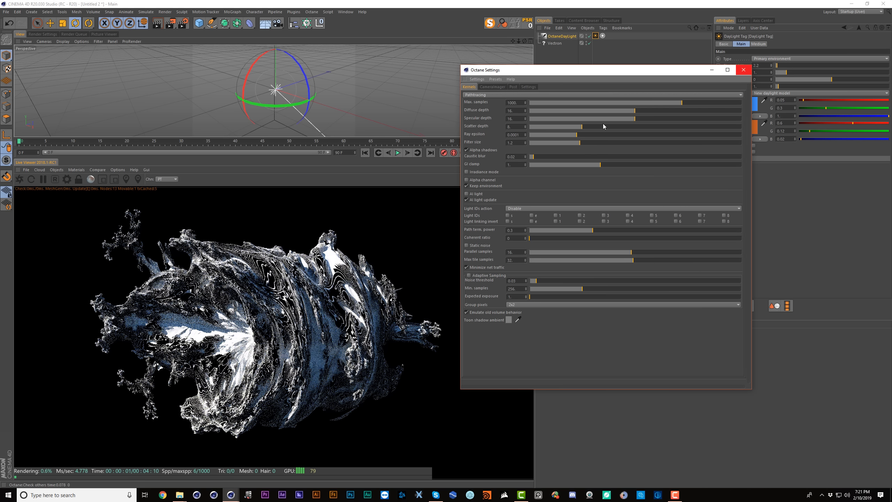
Lower the Pathtracing kernel's Ray epsilon below 0.0001
left_click(565, 136)
left_click_drag(563, 138, 562, 138)
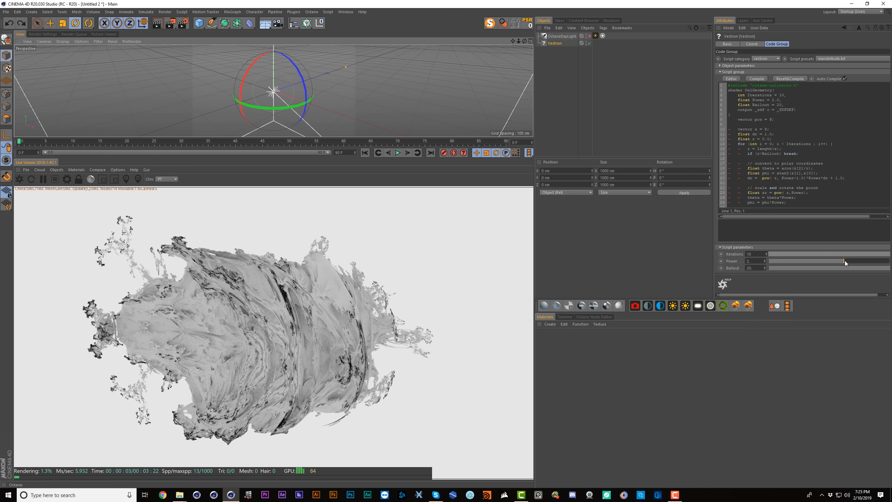
Raise the Power parameter of the Vectron mandelbulb script to about 3.5
left_click_drag(844, 260, 870, 260)
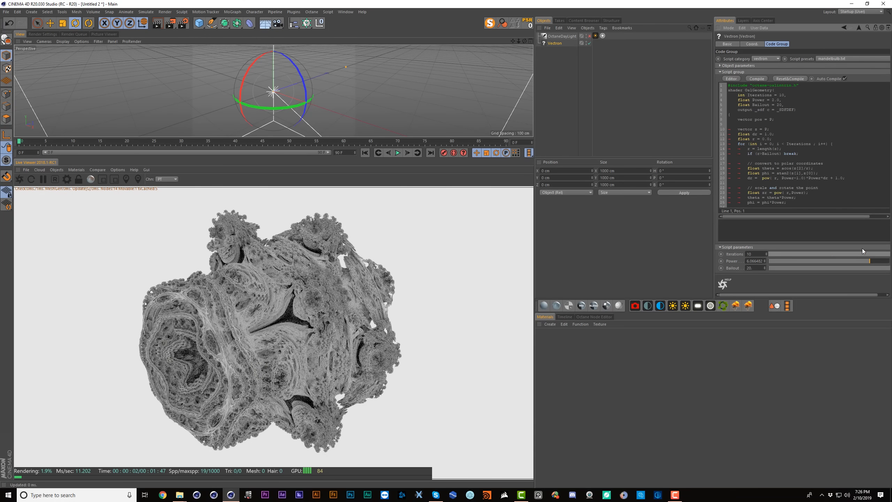
left_click(853, 260)
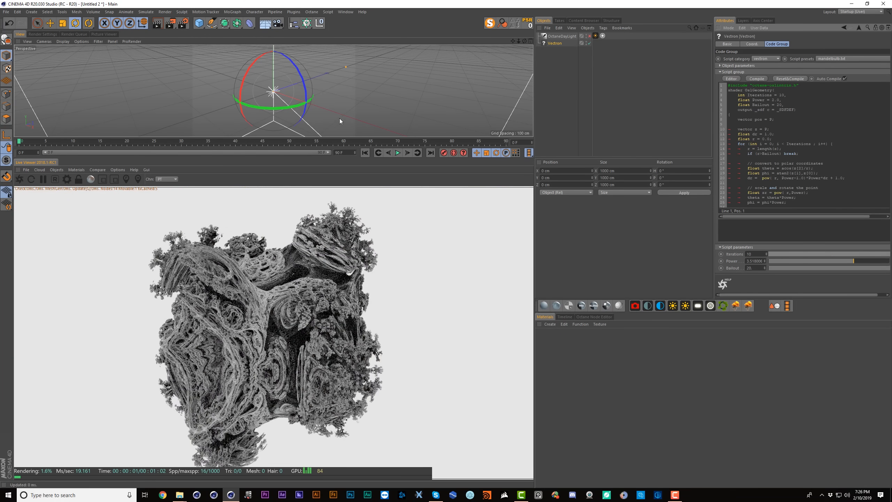
Reopen the Octane Settings, place them clear of the render, and lower the Ray epsilon to its minimum of 0.000001
right_click_drag(343, 112, 412, 55, "alt")
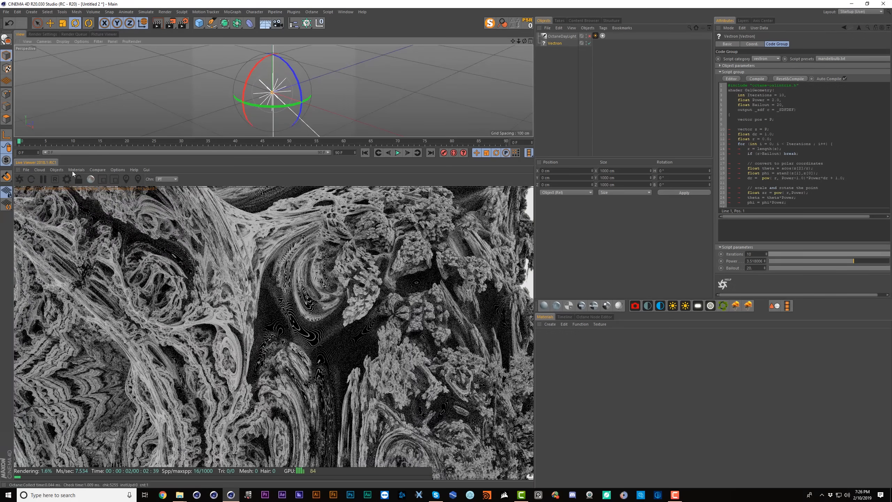
left_click(67, 178)
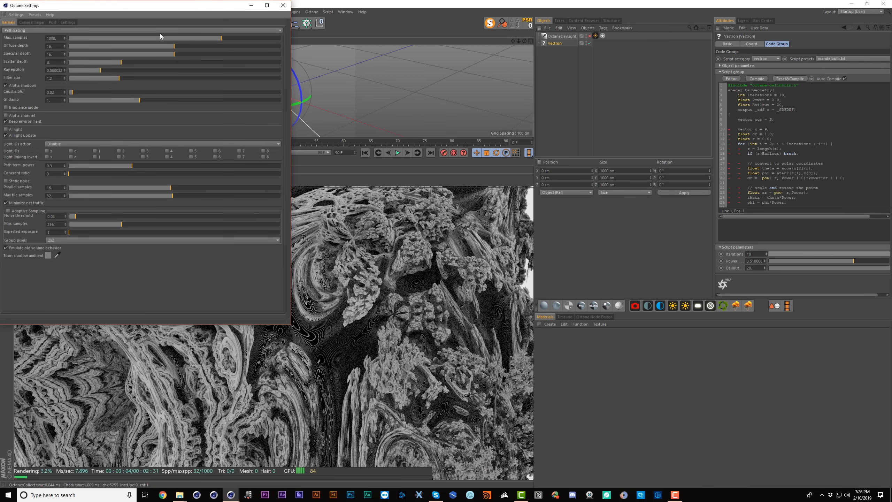
left_click_drag(170, 16, 671, 74)
left_click(589, 128)
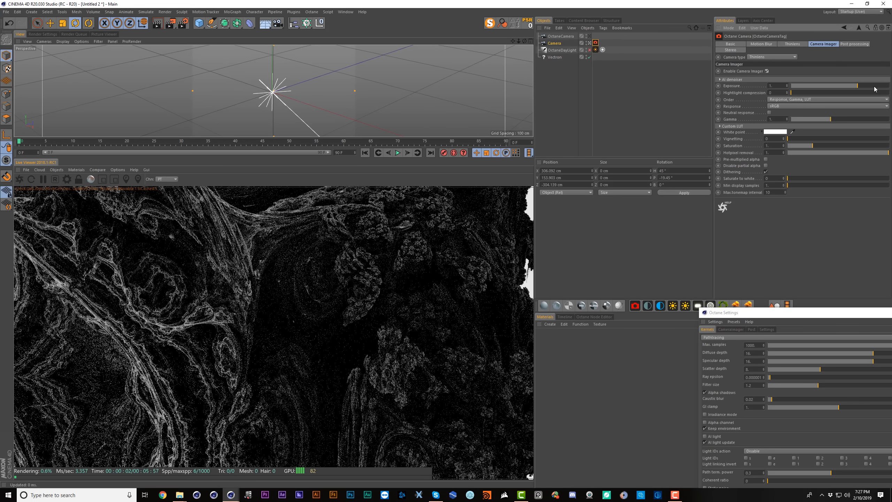
Raise the Octane camera's imager Exposure to about 4.2 and the kernel's Ray epsilon to about 0.00002
left_click(871, 85)
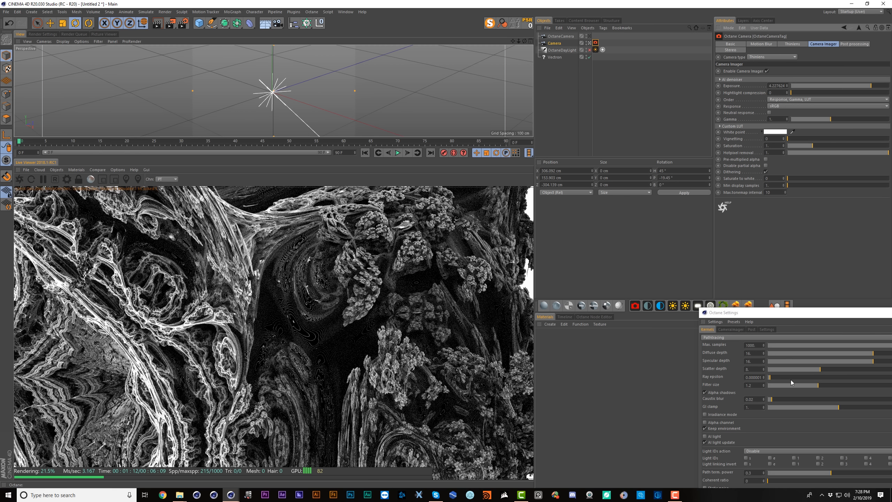
left_click(800, 378)
left_click(800, 378)
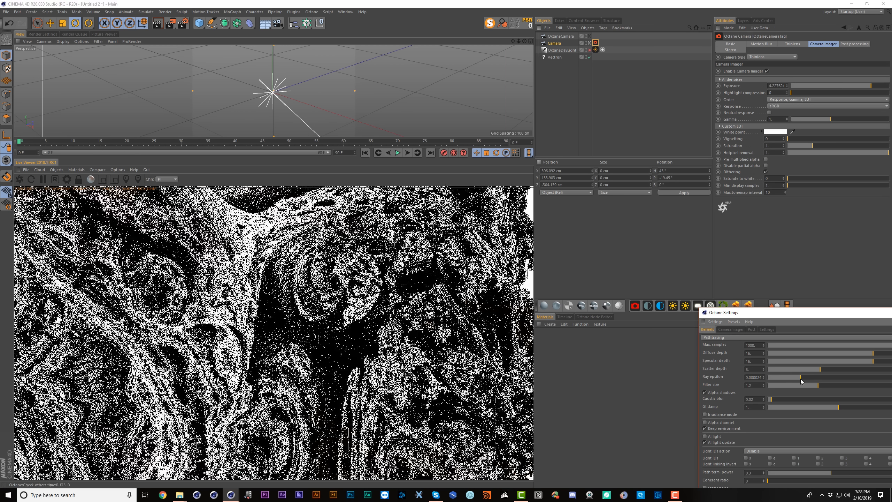
Bring the Octane camera's imager Exposure down to about 0.93
left_click(853, 86)
left_click_drag(854, 86, 851, 86)
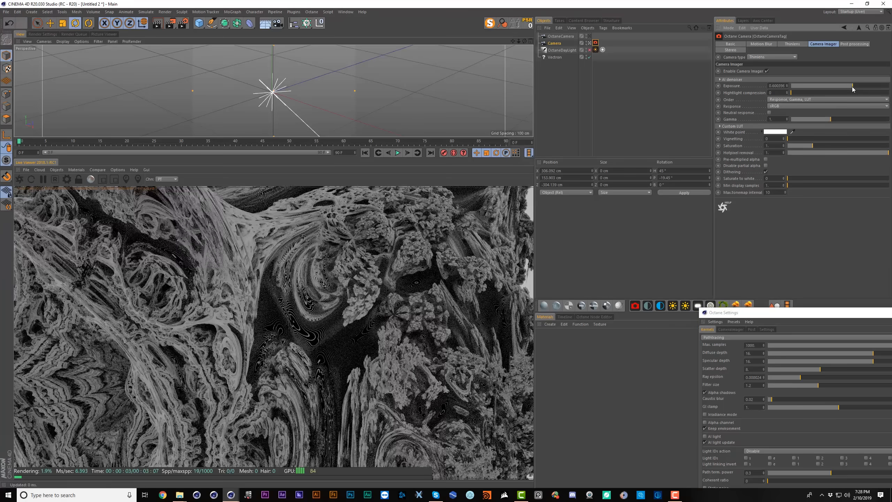
left_click(856, 86)
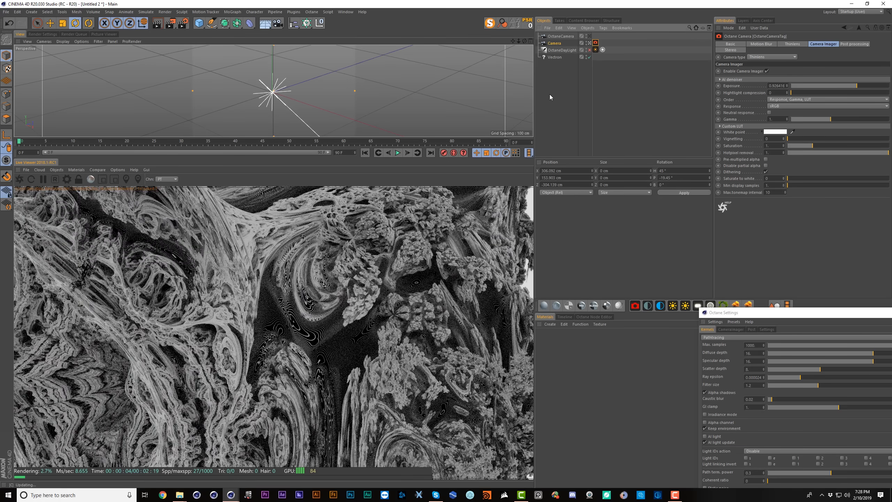
Examine how the Vectron fractal renders from nearer and farther camera distances
left_click(281, 116)
scroll(278, 111, "down", 5)
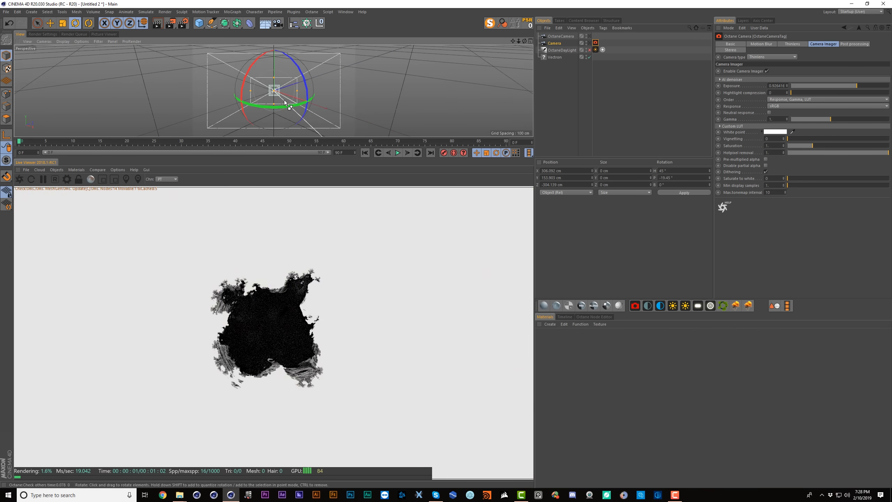
scroll(284, 102, "up", 5)
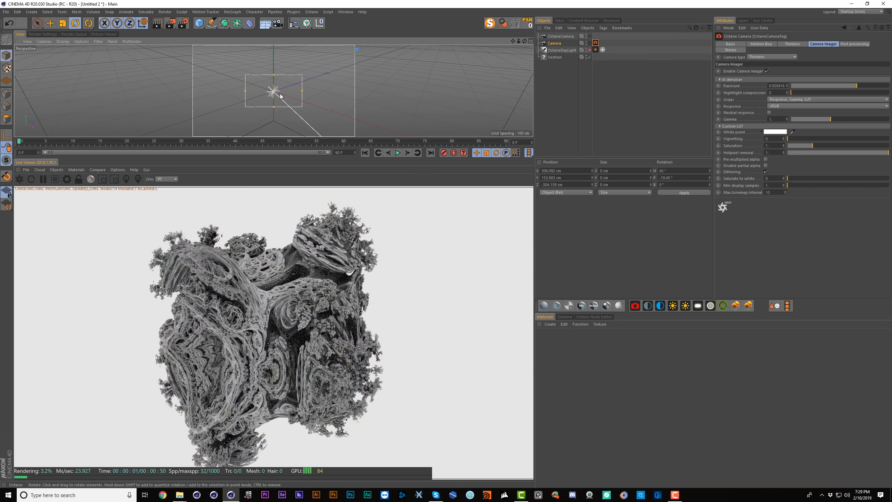
scroll(279, 99, "down", 5)
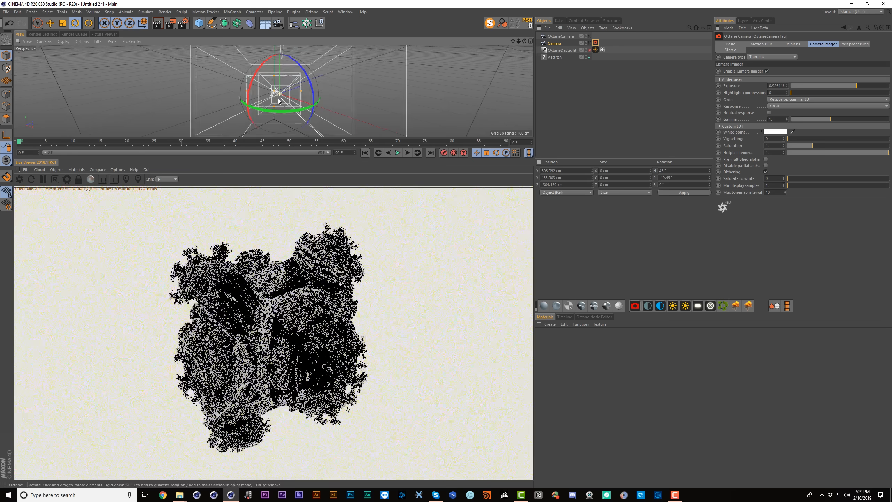
scroll(279, 106, "down", 2)
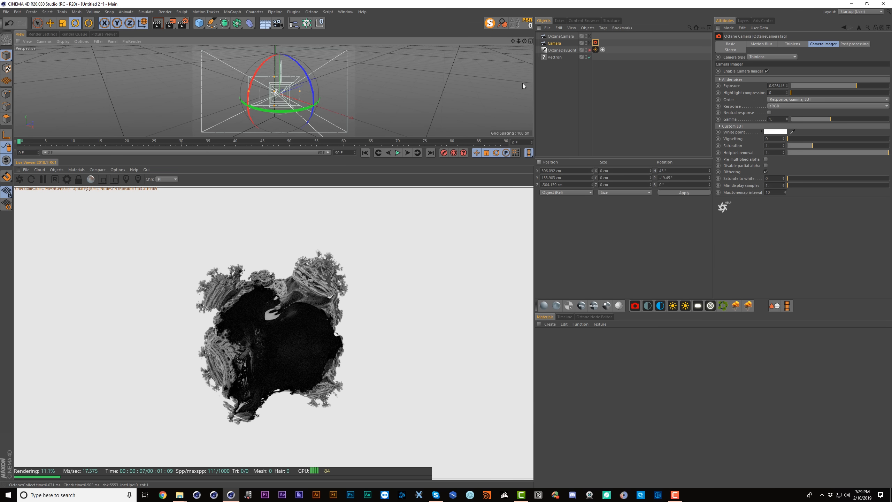
left_click(553, 57)
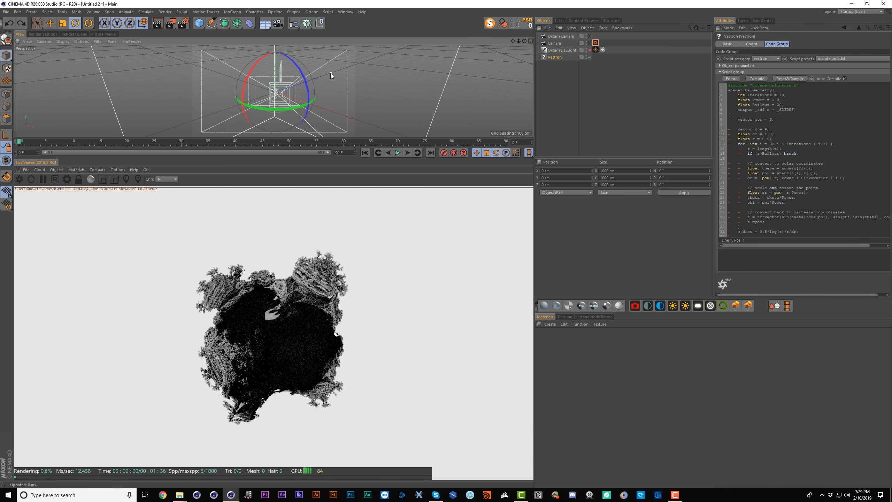
mouse_move(330, 72)
left_mouse_down()
mouse_move(318, 80)
mouse_move(332, 75)
left_mouse_up()
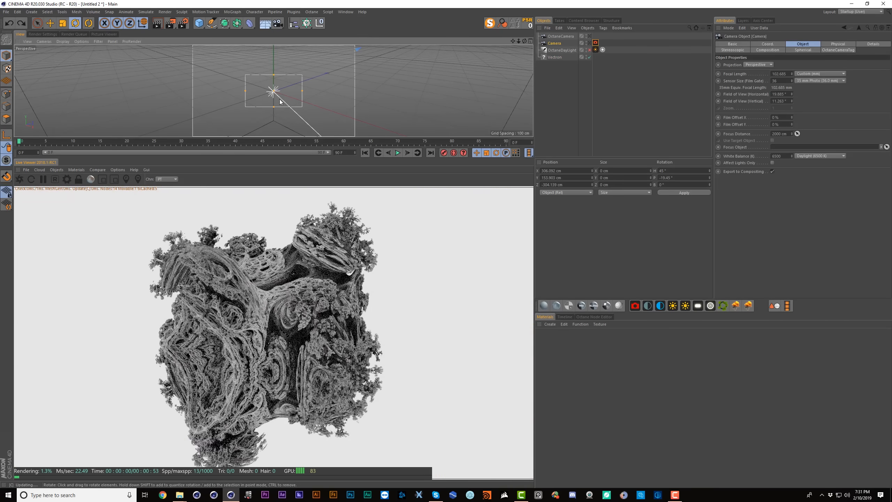
scroll(280, 101, "down", 5)
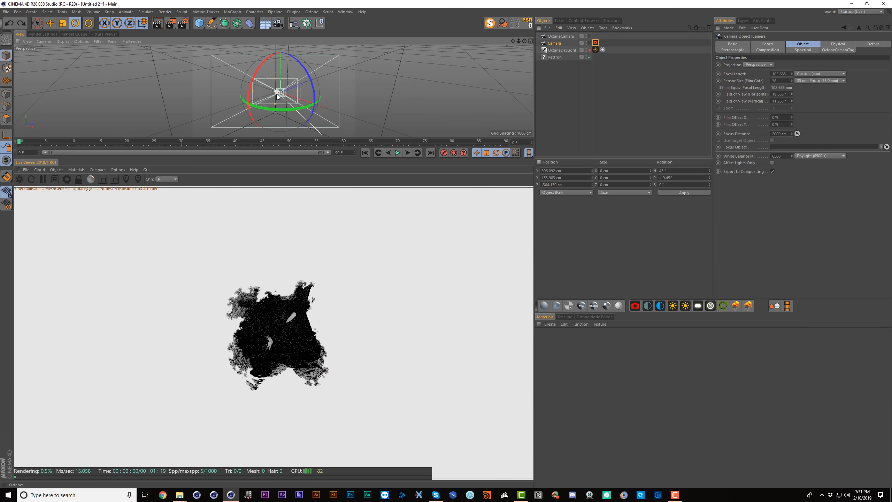
scroll(287, 91, "up", 5)
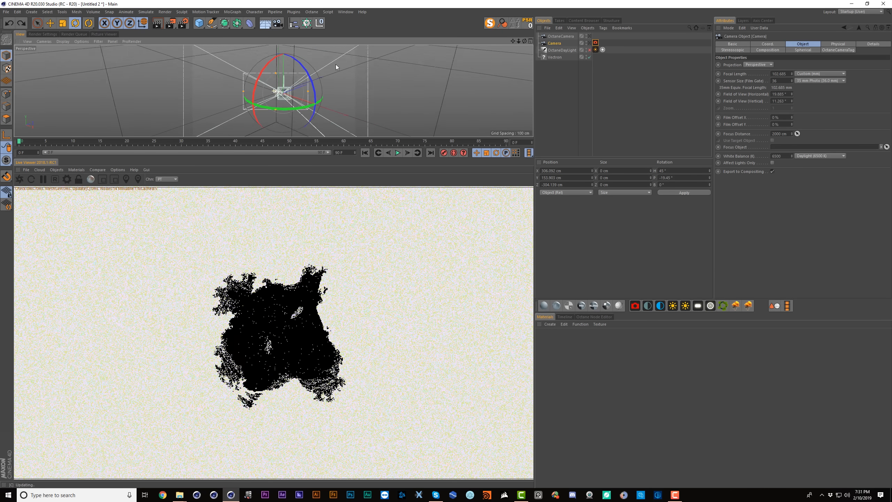
scroll(275, 92, "up", 2)
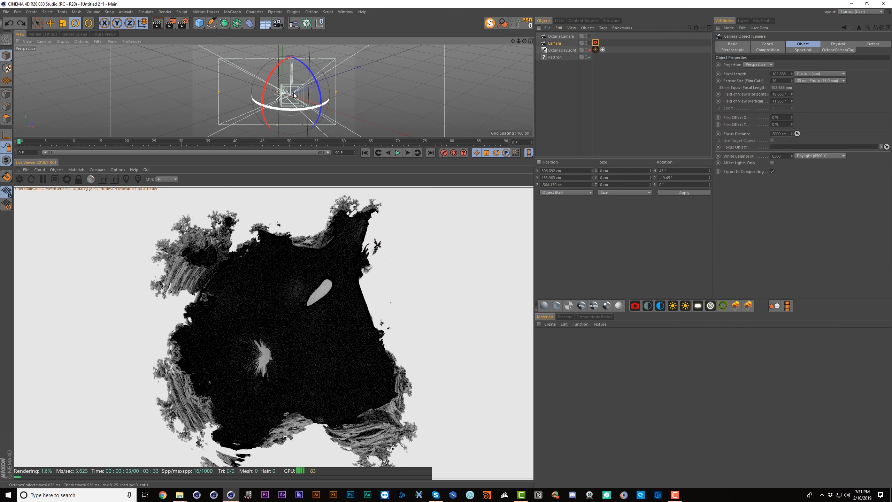
scroll(295, 98, "down", 2)
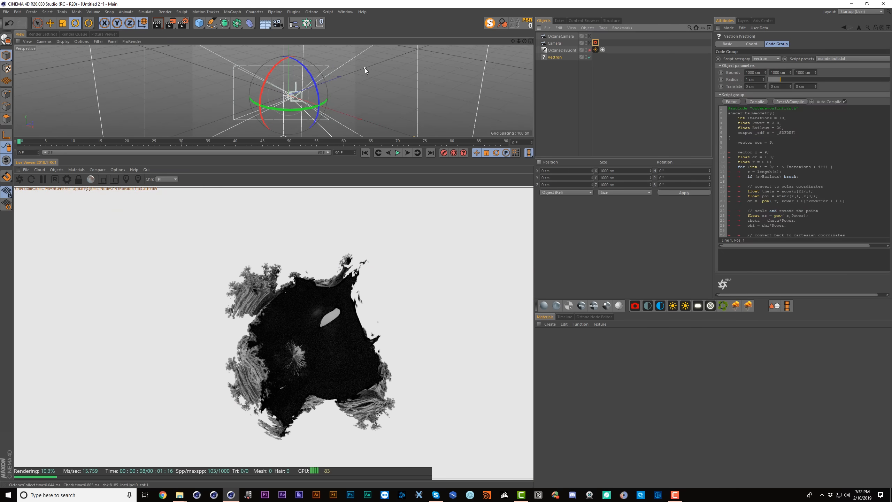
Reduce the Vectron object's X bounds to 891 cm
mouse_move(365, 68)
left_mouse_down()
mouse_move(347, 83)
mouse_move(389, 71)
mouse_move(350, 88)
mouse_move(381, 75)
left_mouse_up()
key("ctrl+z")
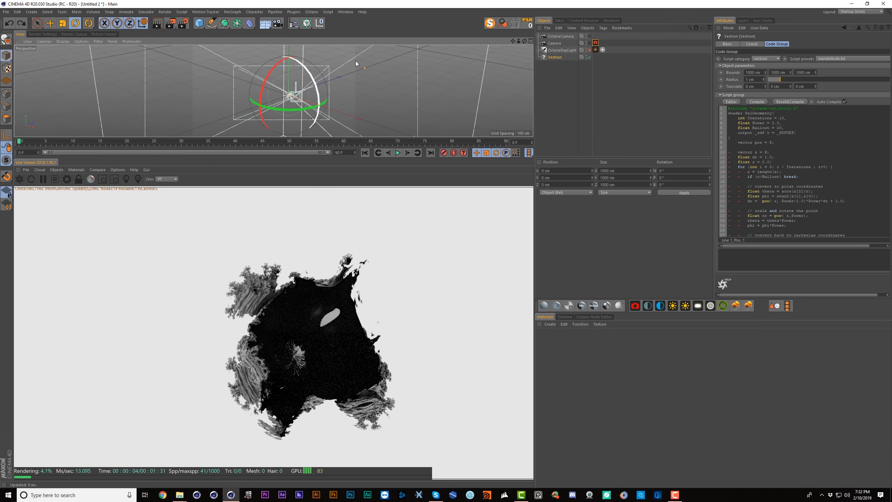
left_click(765, 71)
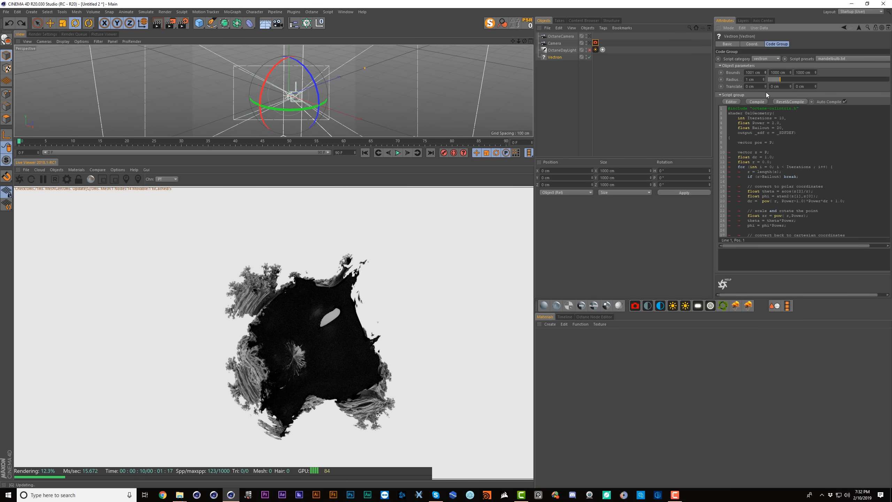
left_click_drag(765, 72, 765, 111)
Stretch the Vectron's bounding box in the viewport to about 1715 cm in Z and widen it in X
scroll(323, 94, "down", 5)
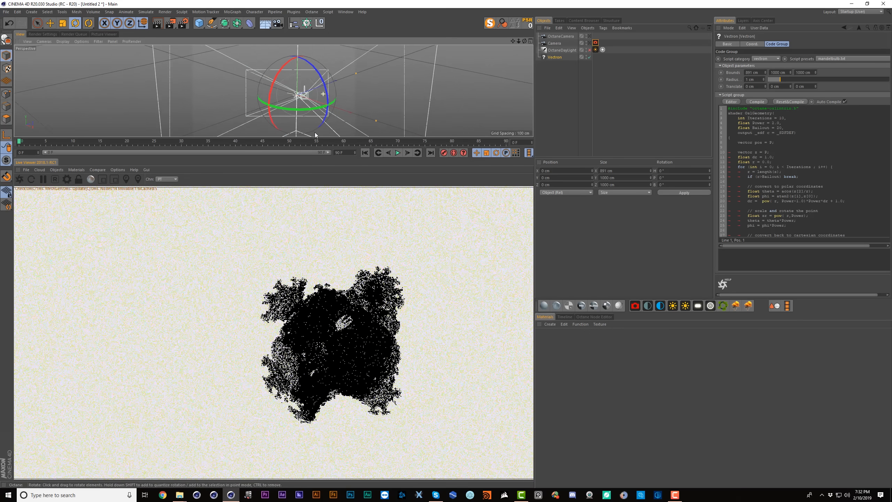
left_click_drag(353, 75, 385, 63)
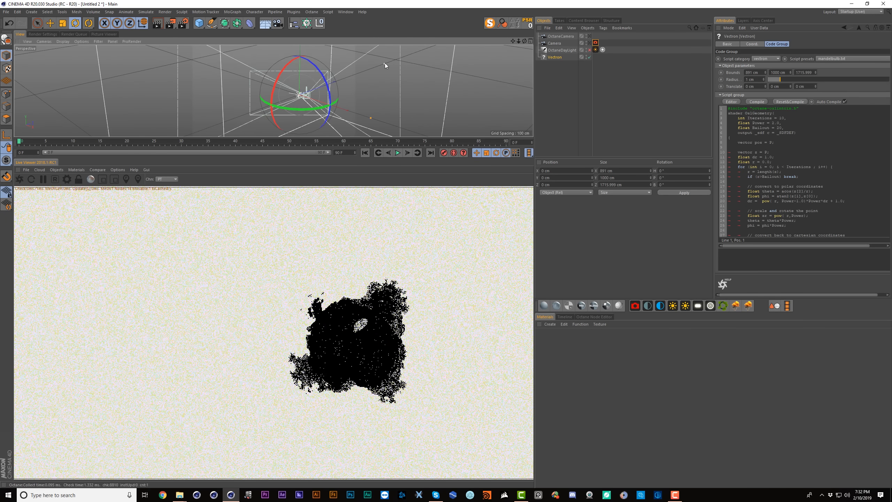
left_click_drag(370, 118, 400, 134)
Add a new camera to the scene and move the Octane camera tag from the old camera onto it
scroll(372, 91, "up", 10)
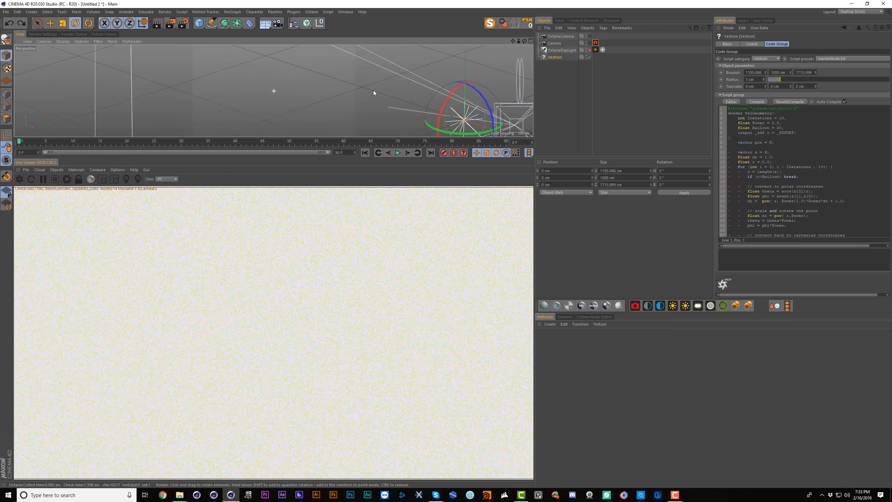
left_click(290, 49)
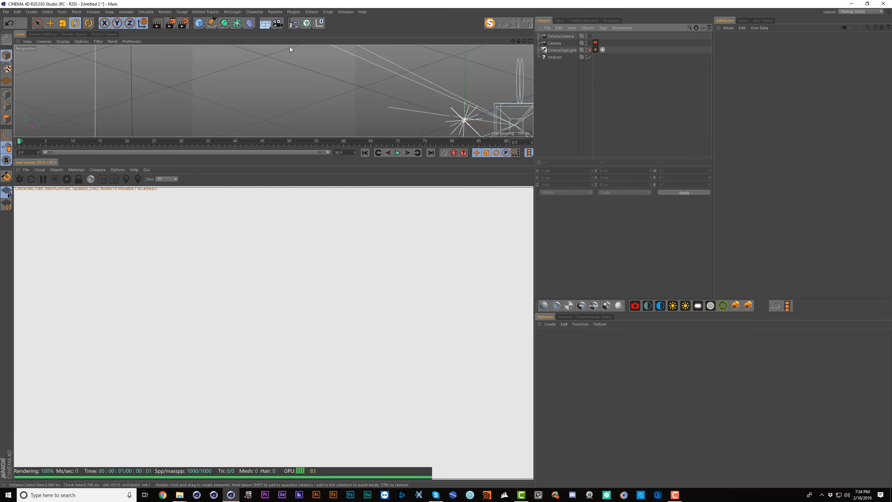
left_click(277, 24)
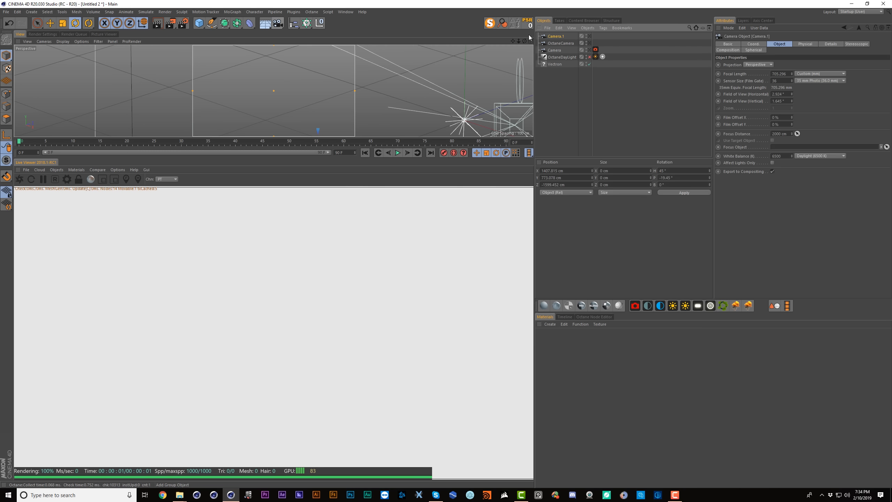
left_click_drag(594, 51, 595, 36)
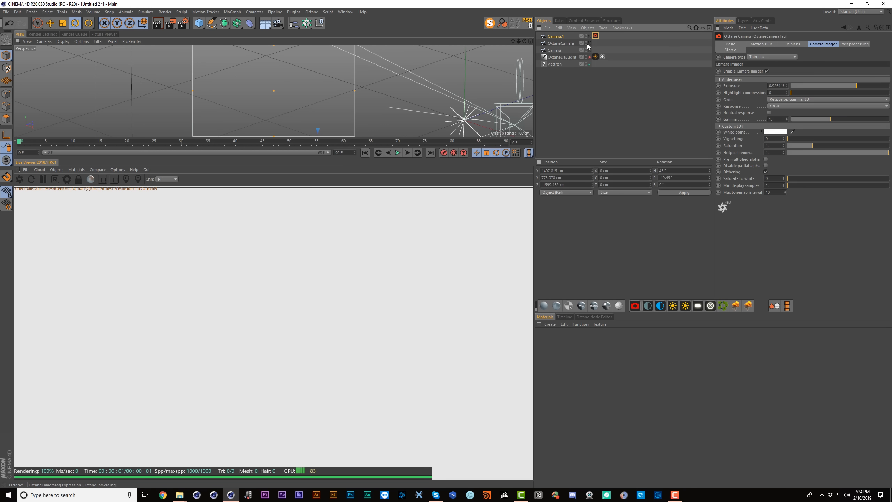
Delete the two older cameras, OctaneCamera and Camera
left_click(556, 44)
left_click(556, 50, "shift")
key("Delete")
Rotate Camera.1 to a heading of about 41.1° and a pitch of about -20.05° to aim it at the Vectron
left_click(556, 36)
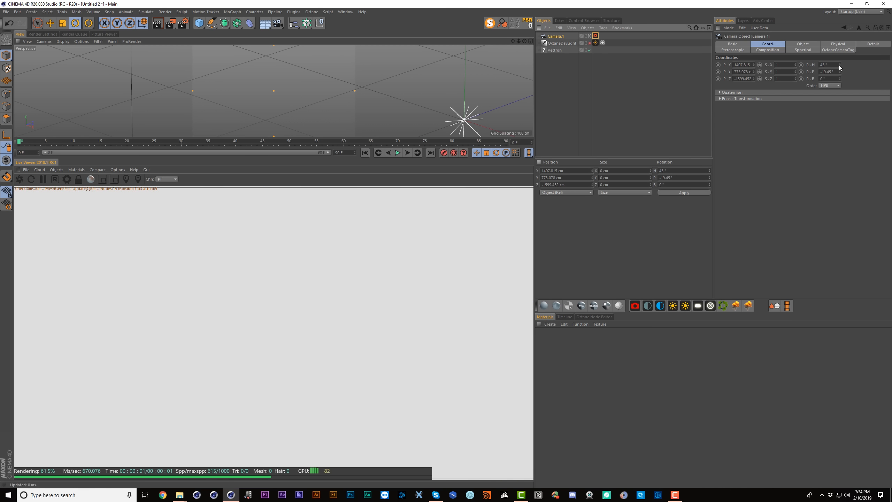
mouse_move(838, 65)
left_mouse_down()
mouse_move(839, 84)
mouse_move(839, 74)
left_mouse_up()
key("ctrl+z")
left_click(556, 50)
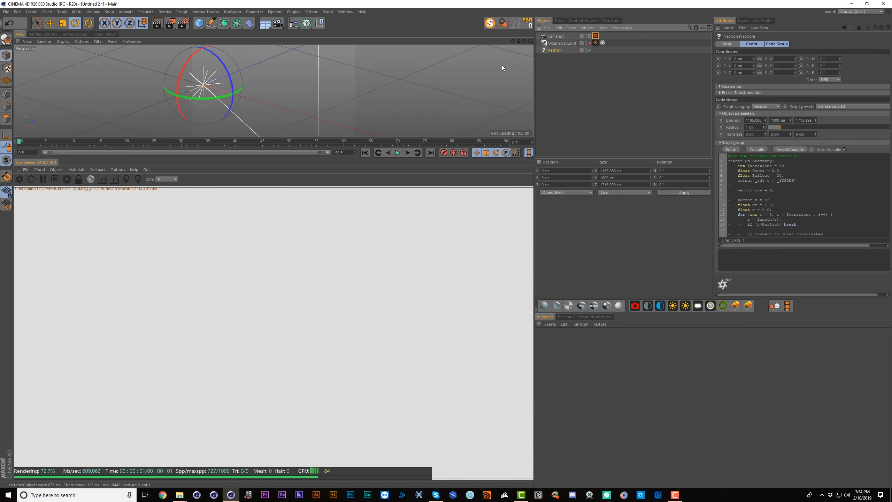
left_click(545, 38)
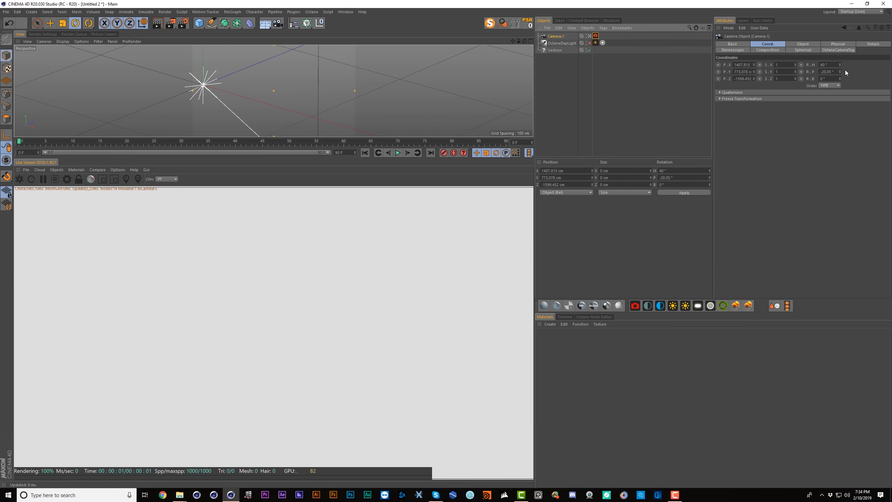
left_click_drag(839, 65, 839, 60)
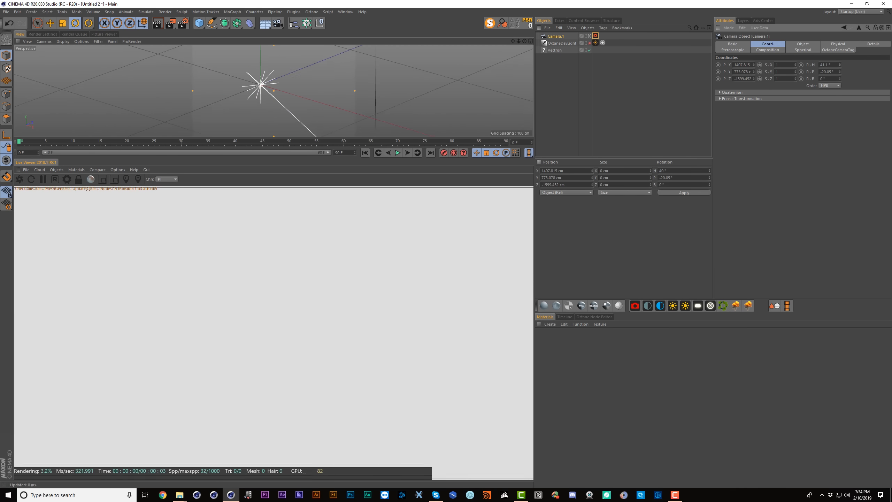
Reduce the Vectron object's X bounds to about 1074 cm and then to about 830 cm
left_click(558, 50)
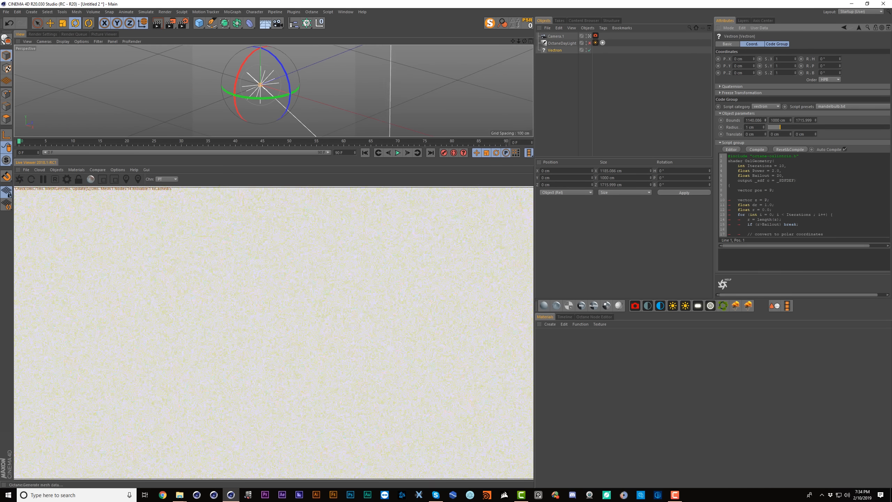
left_click_drag(766, 120, 766, 124)
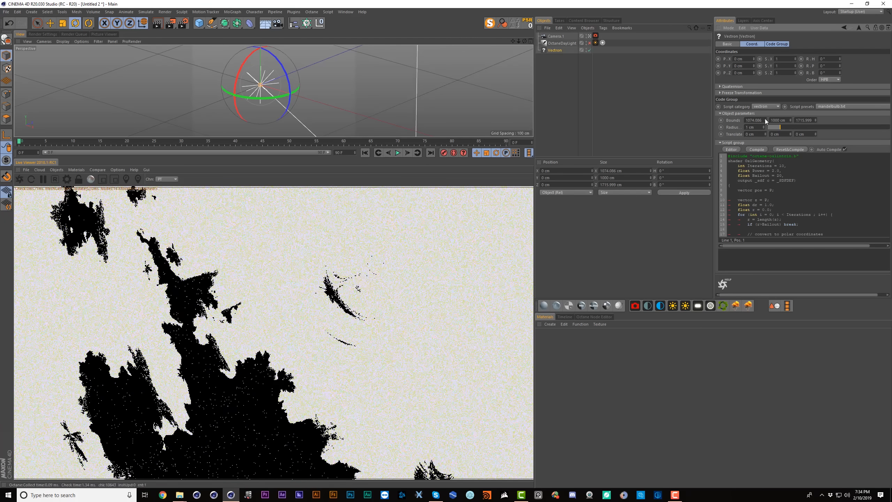
left_click_drag(274, 86, 267, 101, "alt")
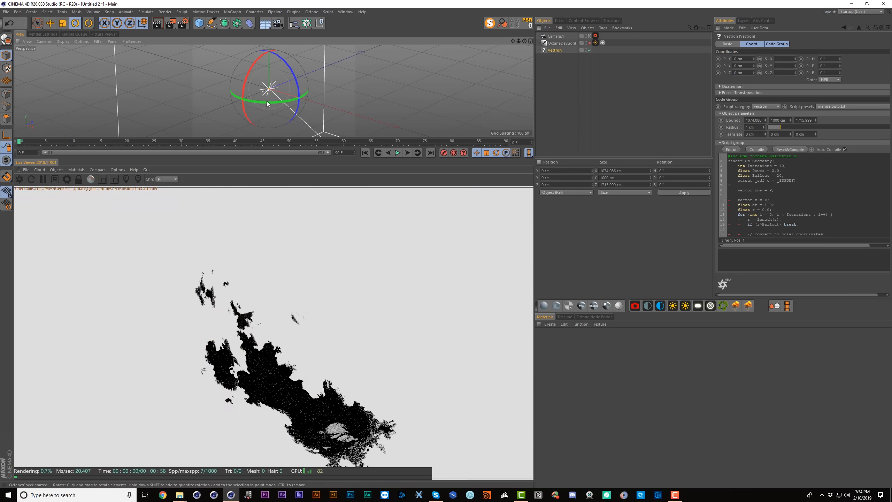
middle_click_drag(266, 97, 267, 85, "alt")
left_click_drag(765, 120, 786, 120)
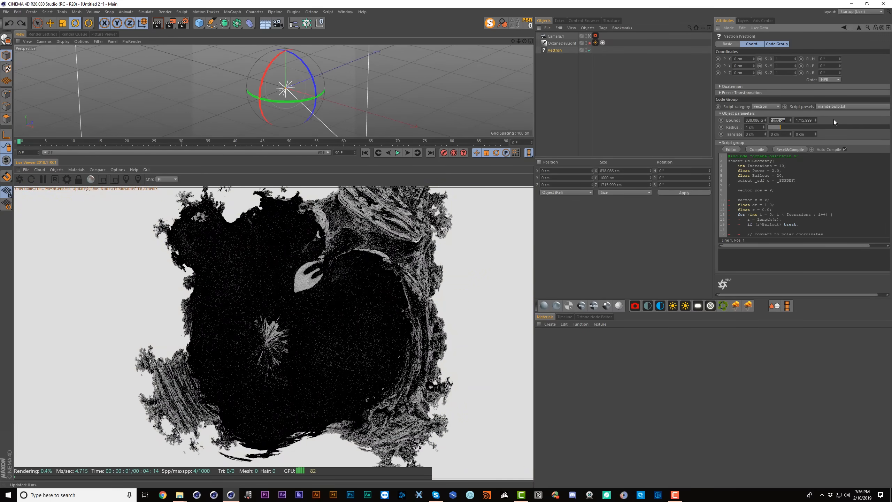
Set the Vectron's Y bounds to 111 cm, reduce them to 38 cm, and shrink X and Z to about 358 cm and 348 cm
type("111")
key("Return")
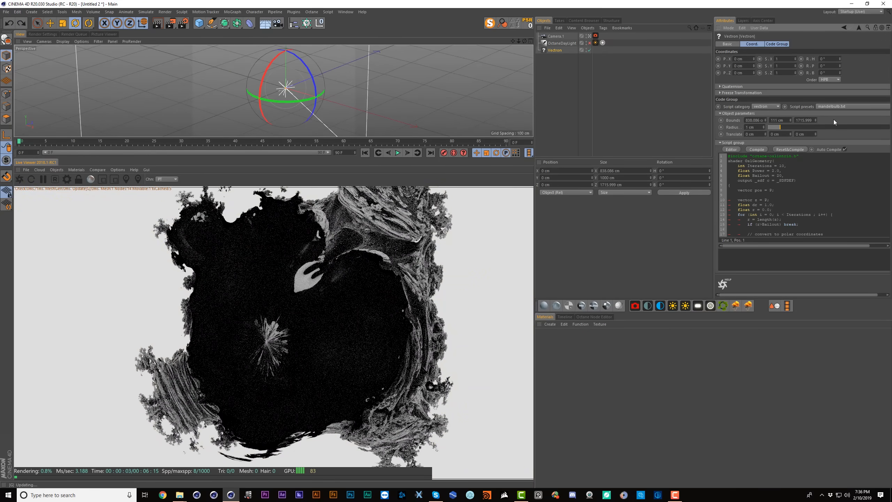
left_click_drag(790, 120, 790, 146)
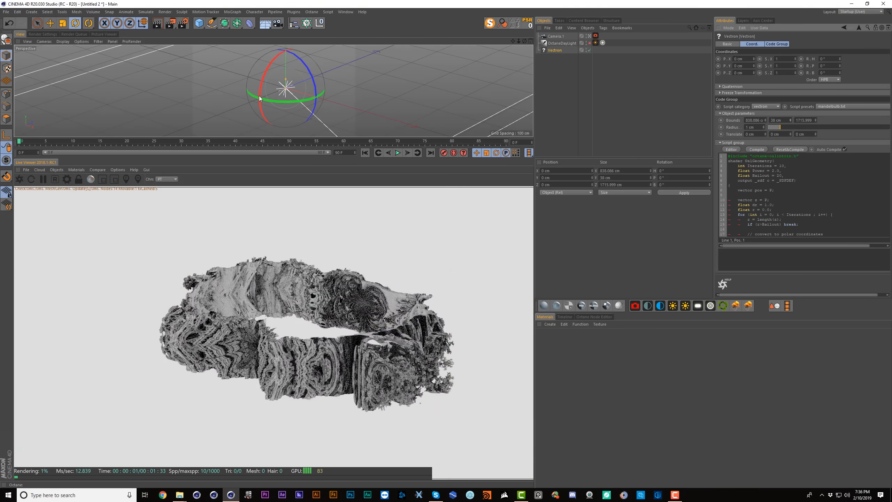
left_click_drag(285, 96, 316, 92, "alt")
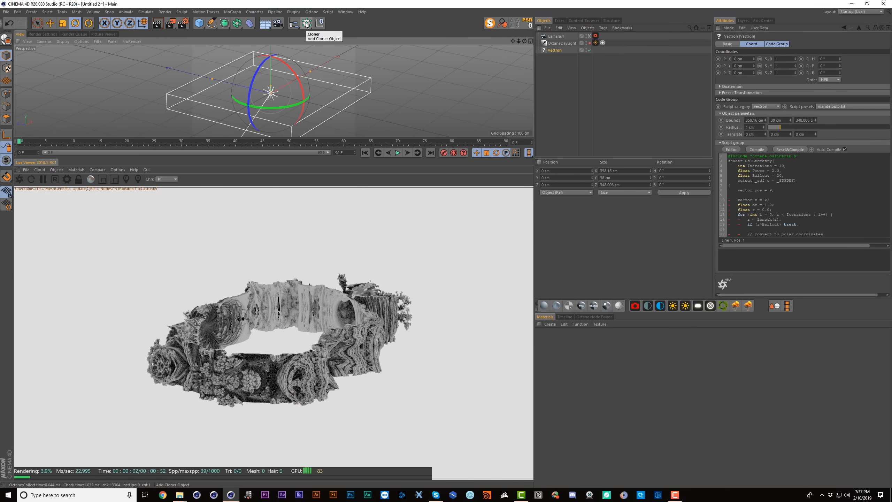
Add a Cloner as parent of the Vectron and set its count to 5 clones
left_click(306, 23, "alt")
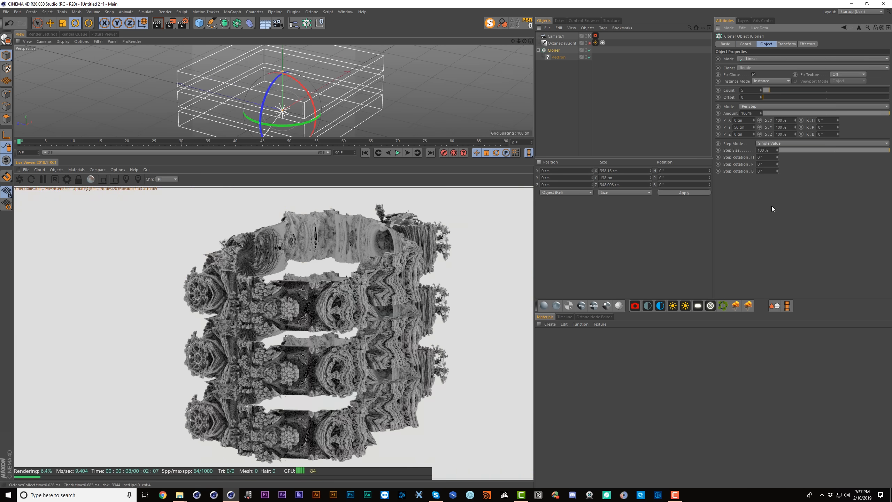
type("5")
key("Return")
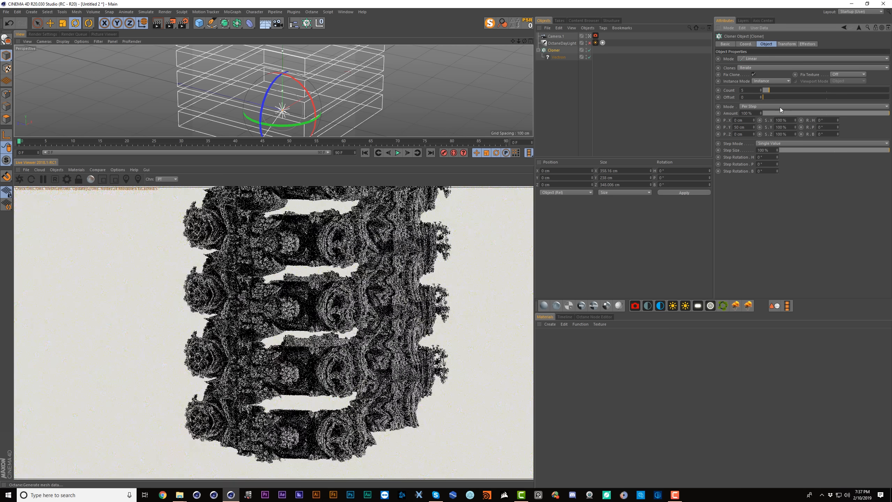
Set the Cloner's per-step Y offset to 15 cm, then 25 cm, and increase the heading rotation per step
double_click(740, 127)
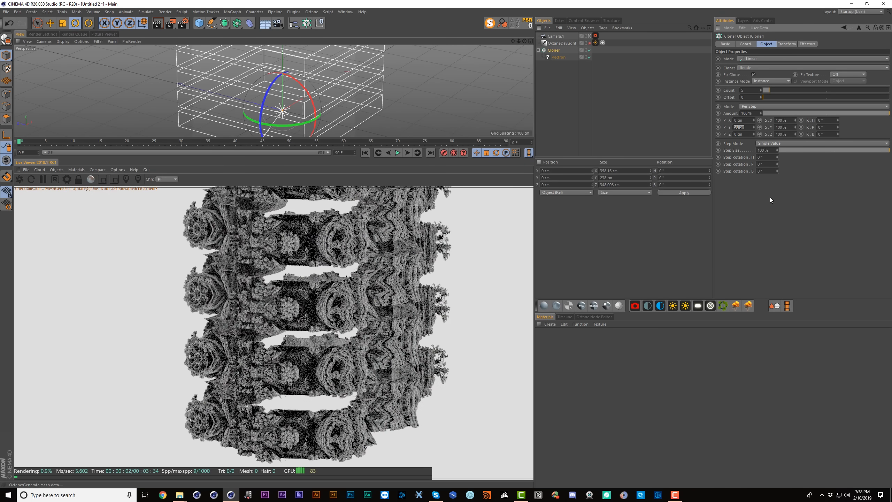
type("15")
key("Return")
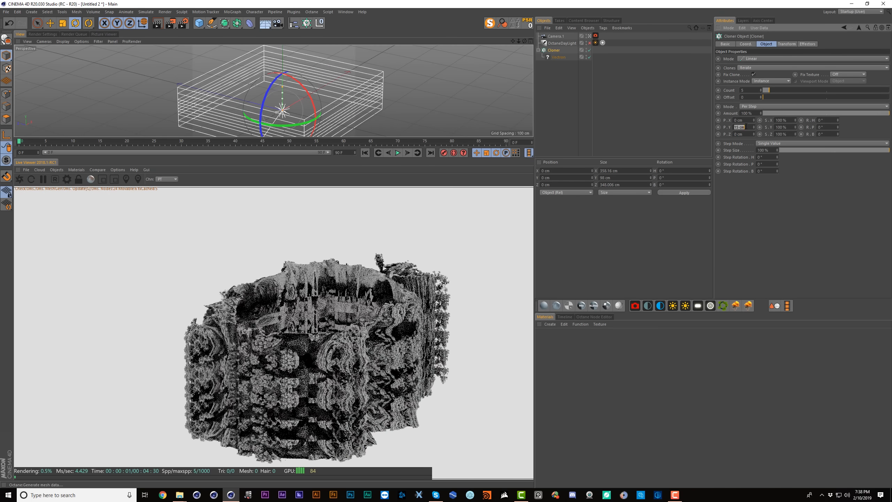
type("25")
key("Return")
left_click_drag(837, 120, 837, 112)
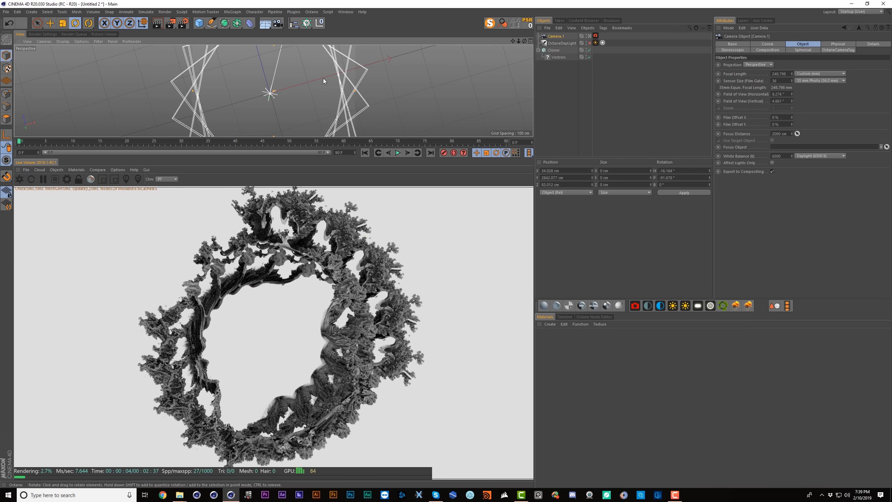
Undo the Cloner and the flattened bounds on the Vectron
key("ctrl+z")
key("ctrl+z")
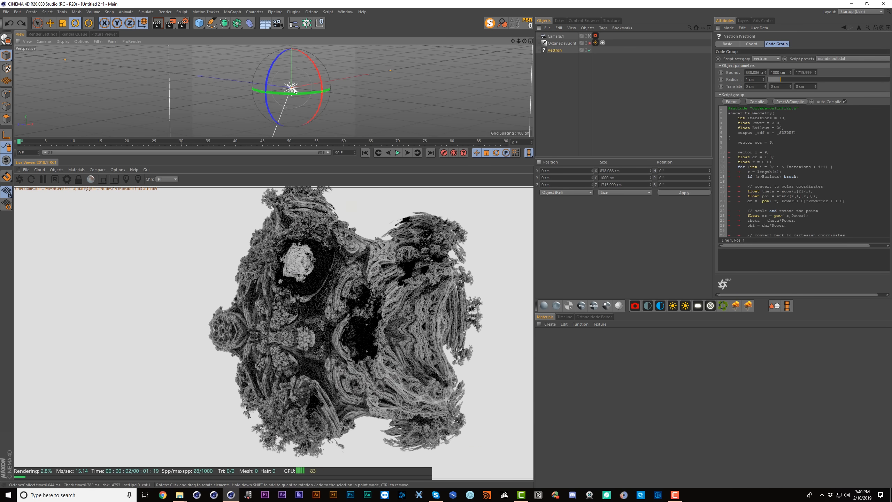
left_click_drag(295, 90, 314, 89, "alt")
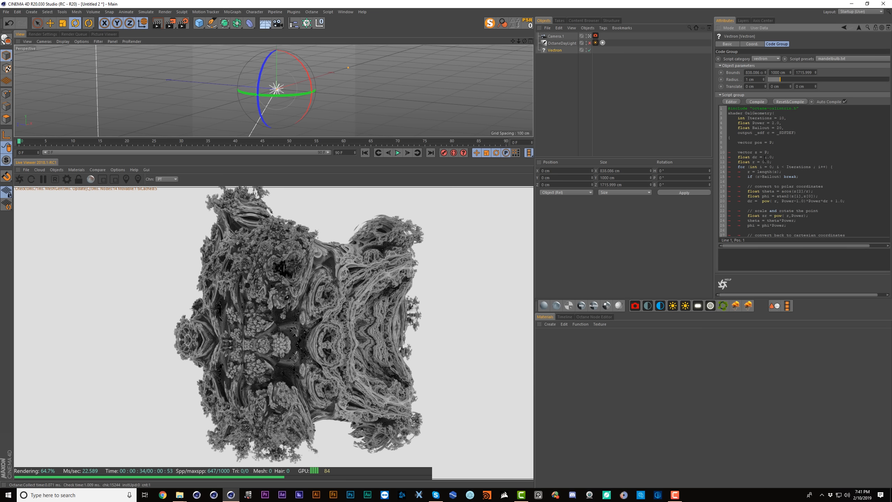
Recompile the Vectron script and raise its Power parameter, trying a value of 20
left_click(755, 102)
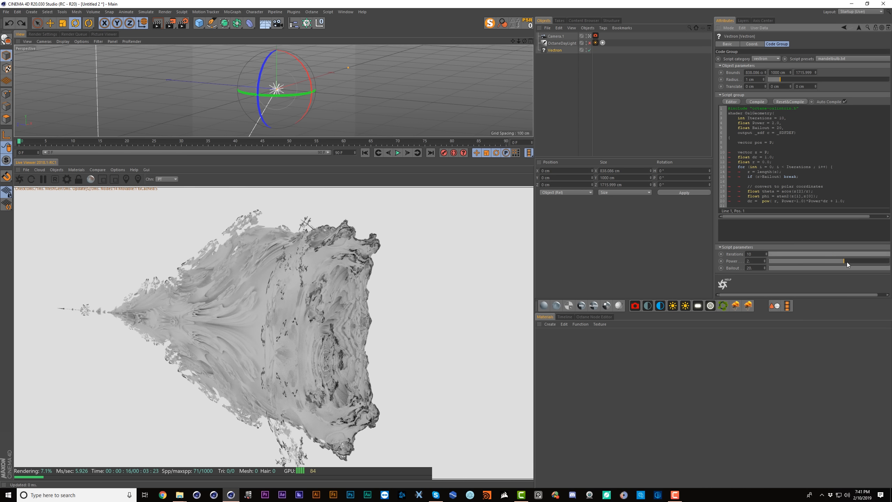
left_click_drag(847, 262, 888, 262)
double_click(754, 260)
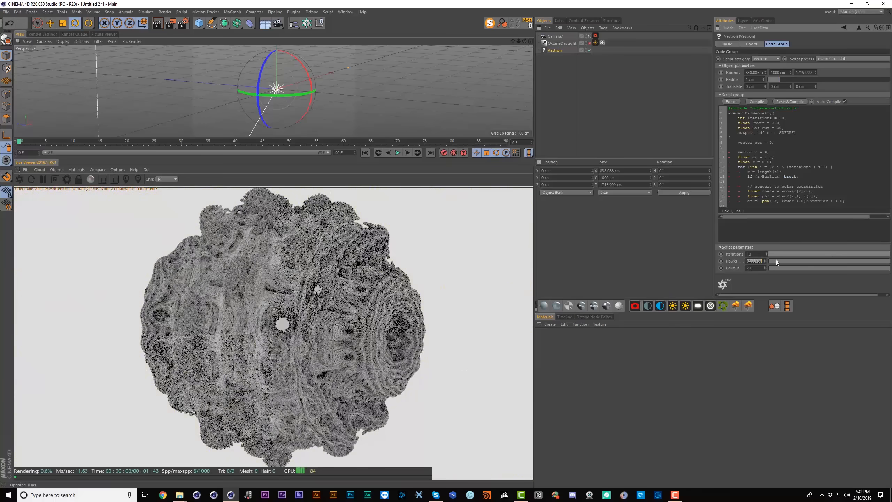
type("20")
key("Return")
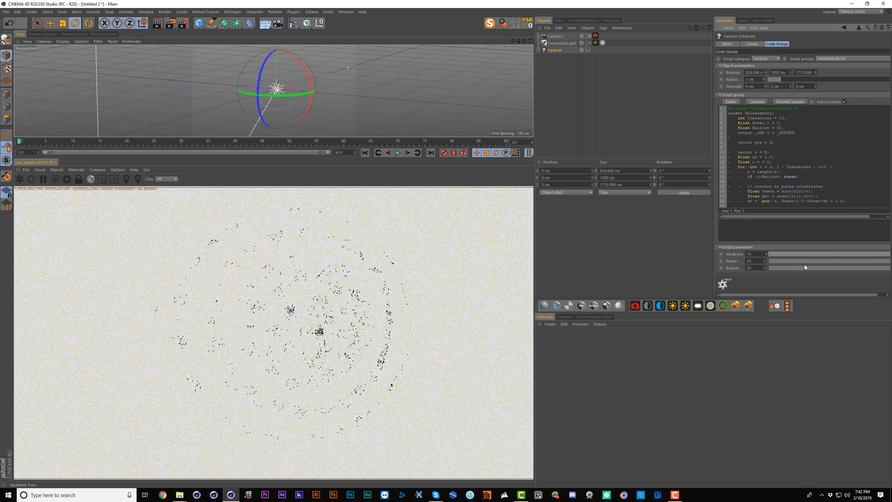
Try Power values of 15, 11 and 12 for the Vectron script
double_click(756, 261)
type("15")
key("Return")
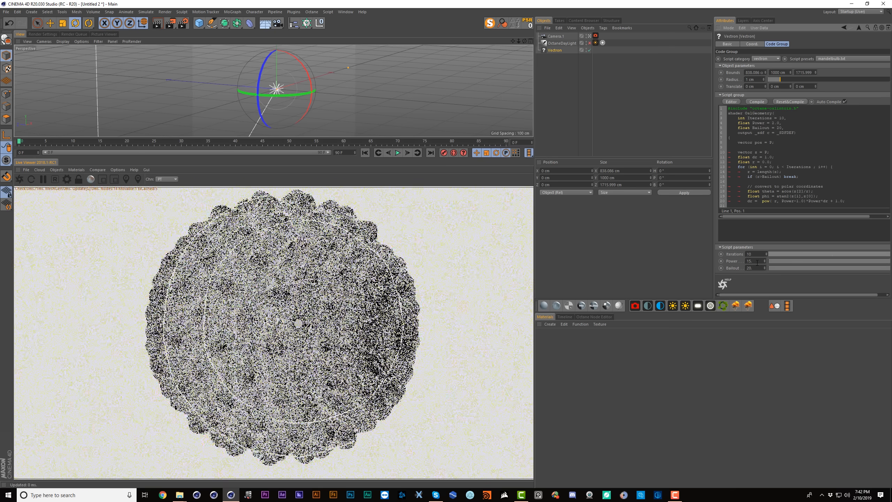
double_click(757, 260)
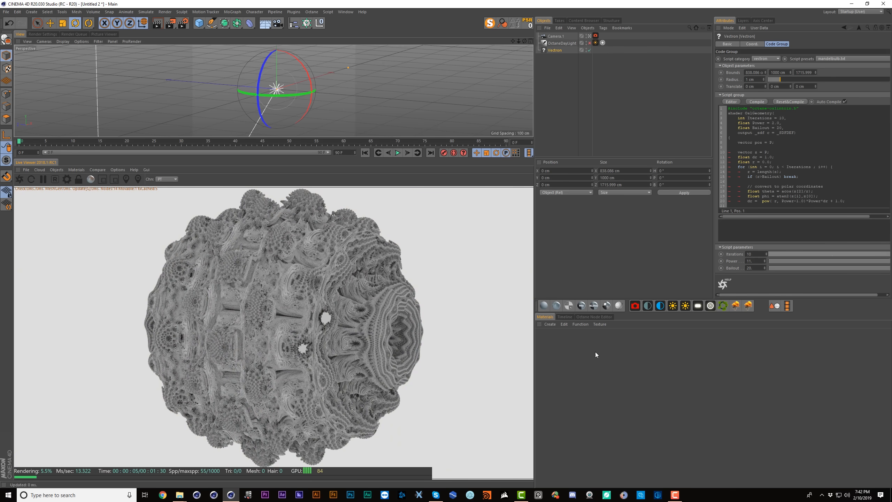
double_click(752, 261)
type("12")
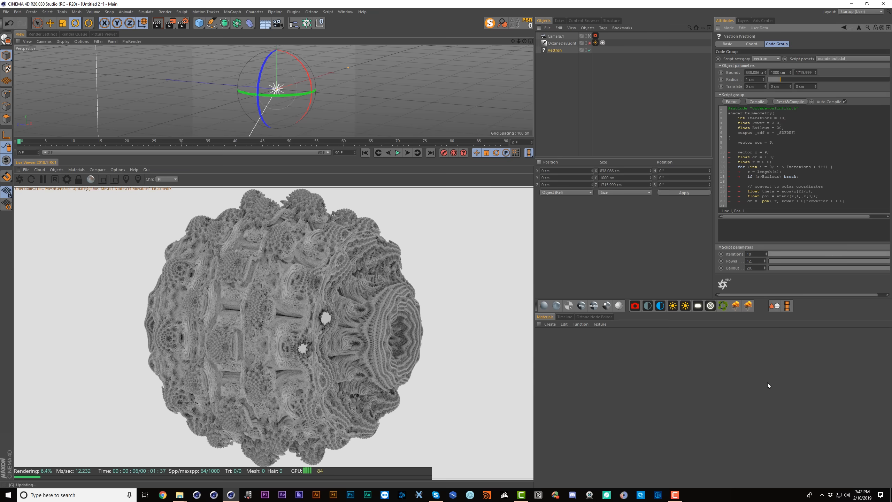
left_click(767, 381)
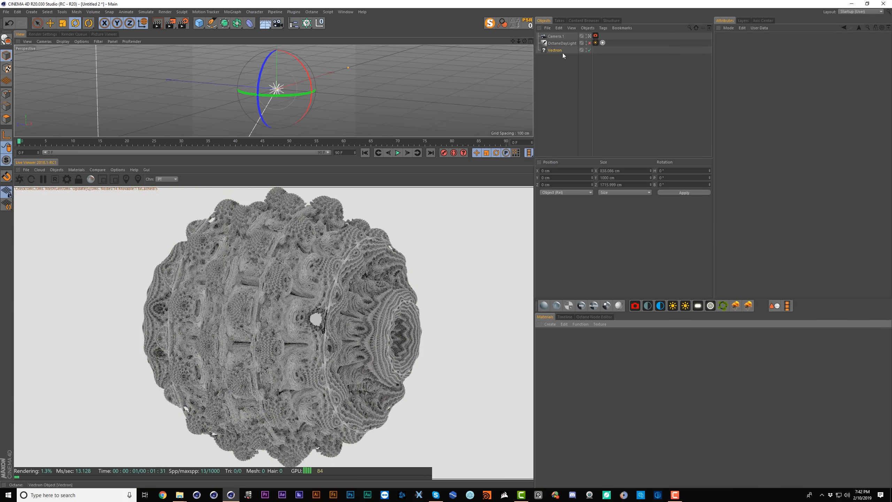
Lower the Vectron script's Power parameter to a negative value for a swirling, distorted fractal
left_click(563, 52)
left_click(845, 261)
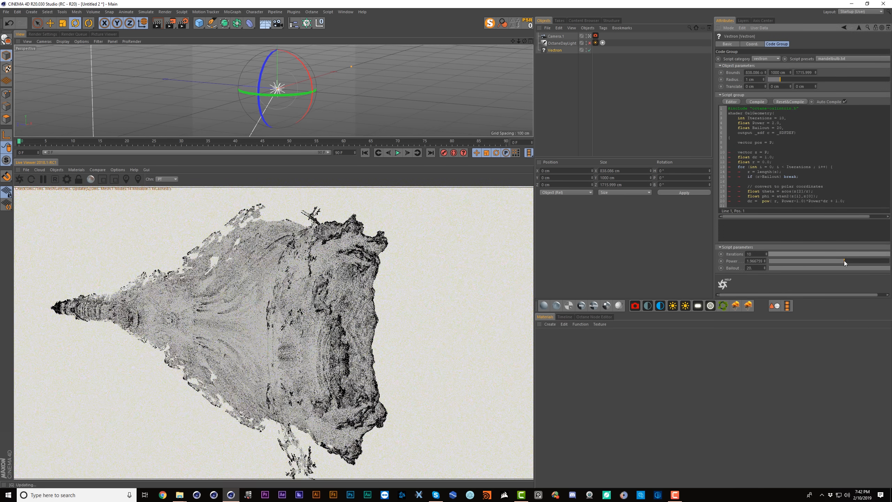
left_click_drag(844, 260, 814, 260)
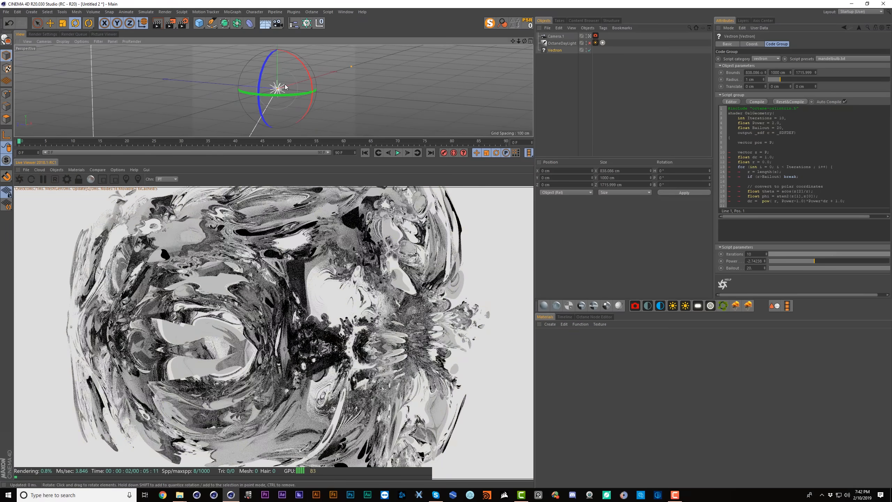
mouse_move(284, 90)
right_mouse_down("alt")
mouse_move(277, 112)
mouse_move(281, 103)
right_mouse_up("alt")
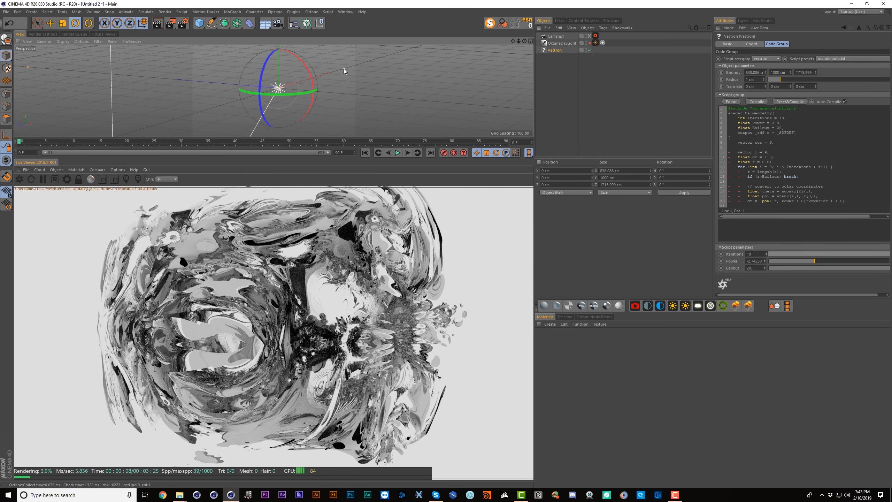
Shrink the Vectron's bounding box along X in the viewport to about 7.6 cm
key("ctrl+z")
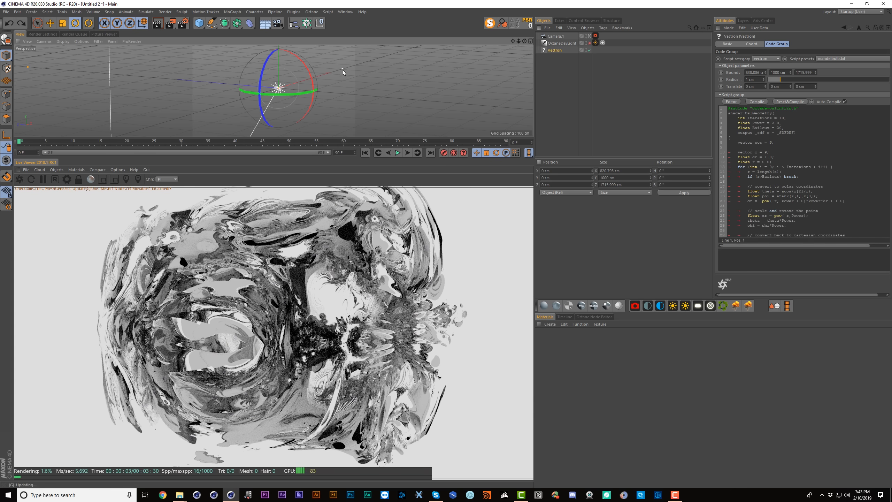
left_click_drag(340, 71, 279, 90)
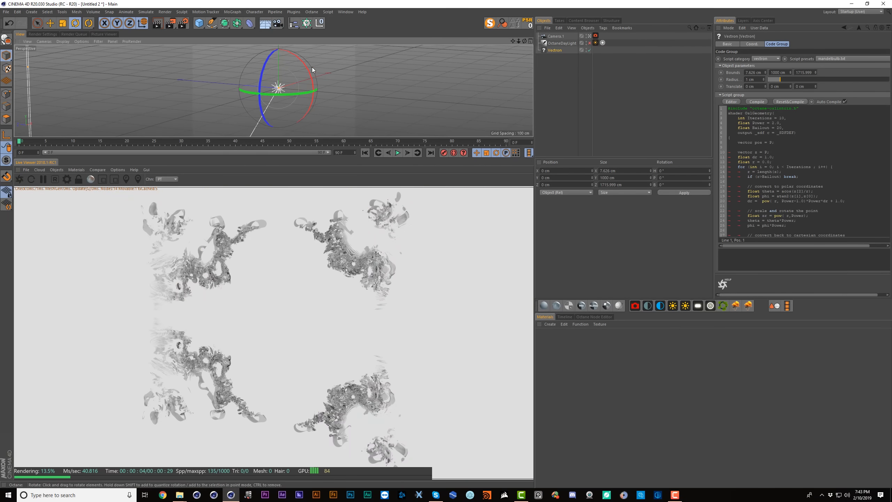
Frame a close-up of the fractal and increase the Vectron's X bounds
scroll(312, 67, "up", 10)
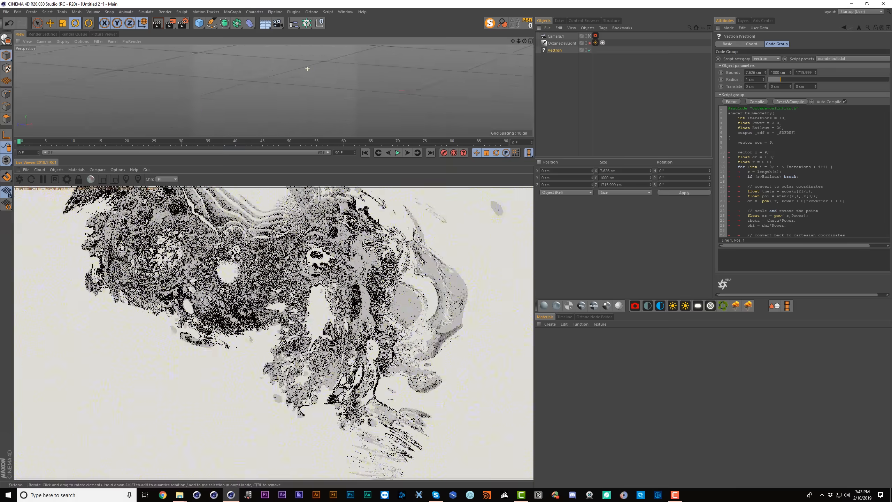
scroll(307, 69, "up", 1)
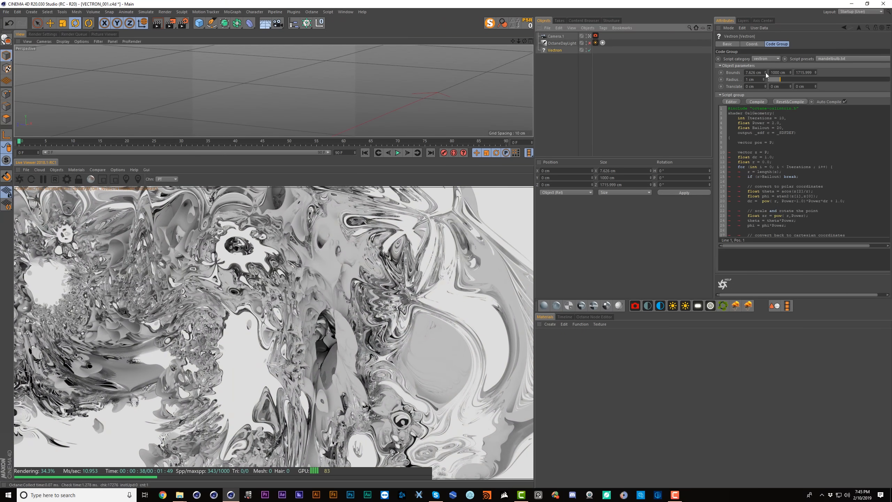
left_click(766, 73)
left_click_drag(765, 73, 765, 55)
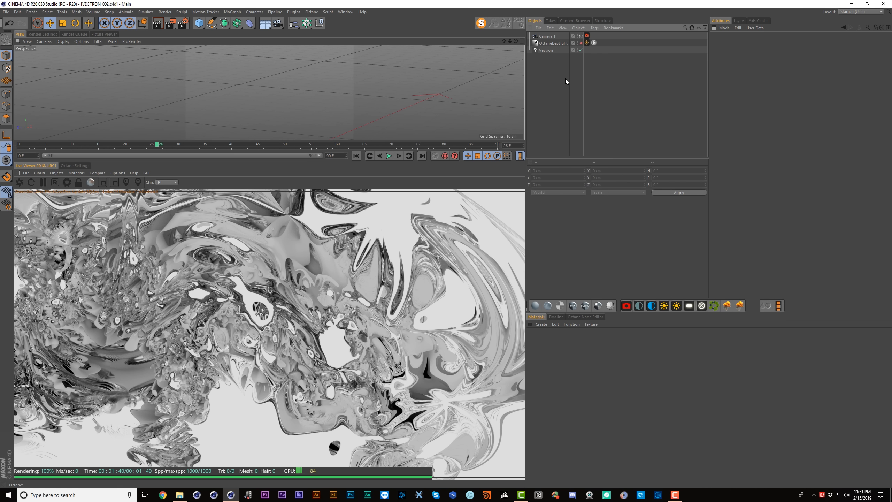
Create an Octane specular material and apply it to the Vectron object
left_click(560, 305)
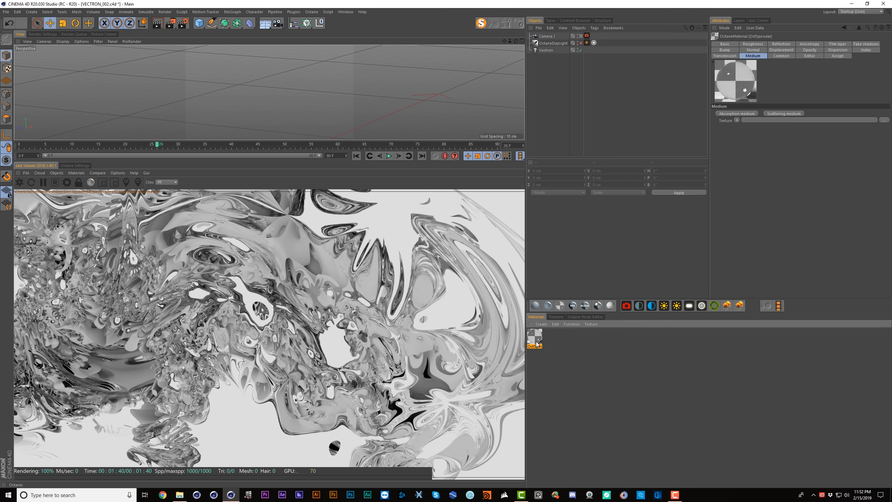
left_click_drag(535, 337, 546, 51)
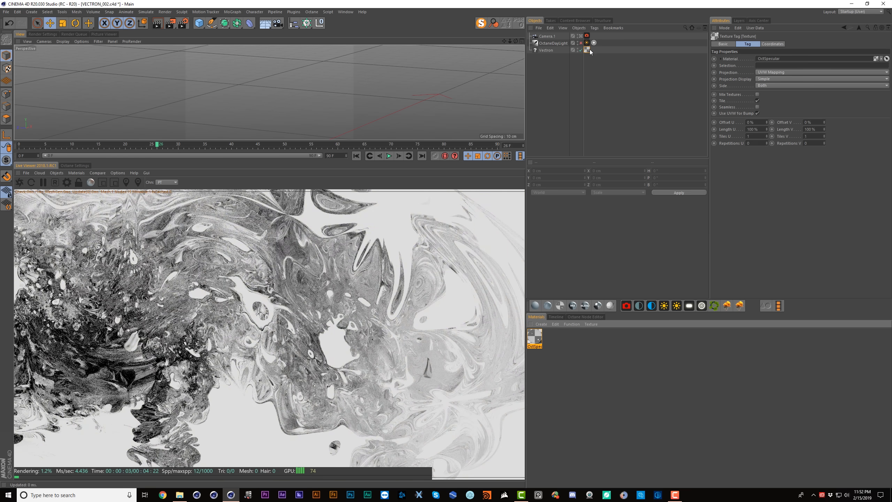
Add an Octane daylight and an Octane texture environment to the scene
left_click(663, 305)
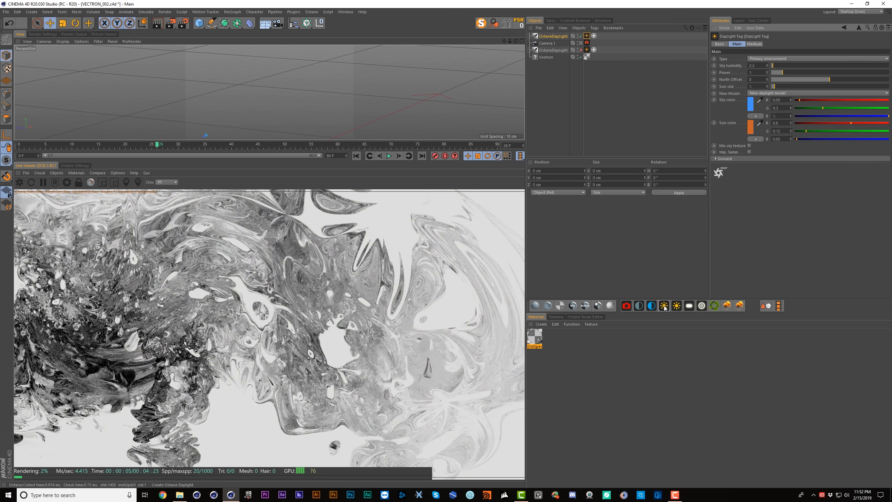
left_click(639, 306)
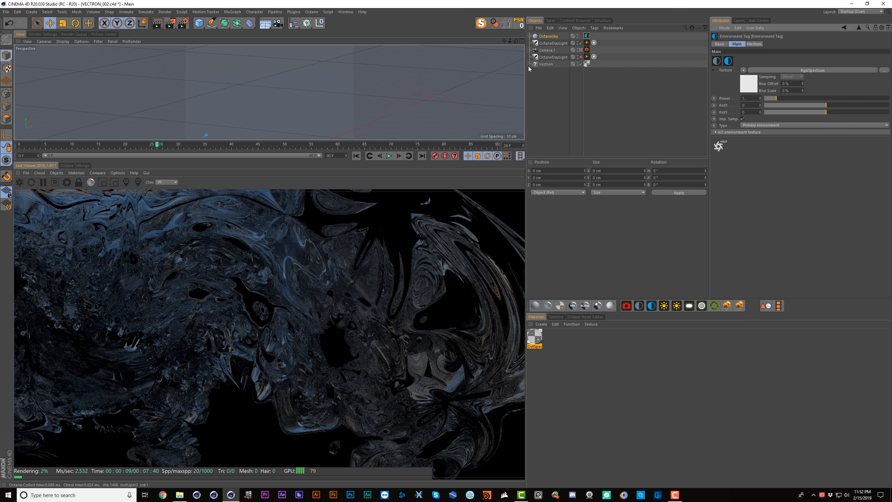
Try mixing the sky texture into the new Octane daylight through its daylight tag
left_click(553, 43)
left_click(852, 50)
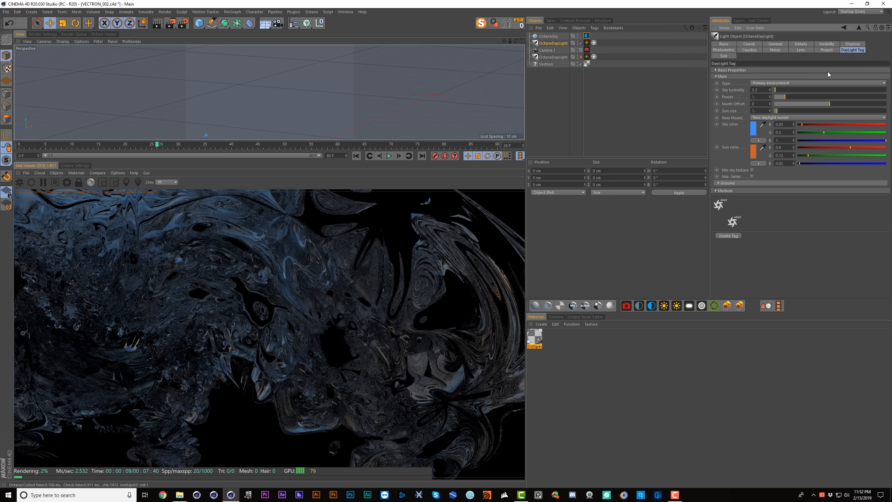
left_click(752, 170)
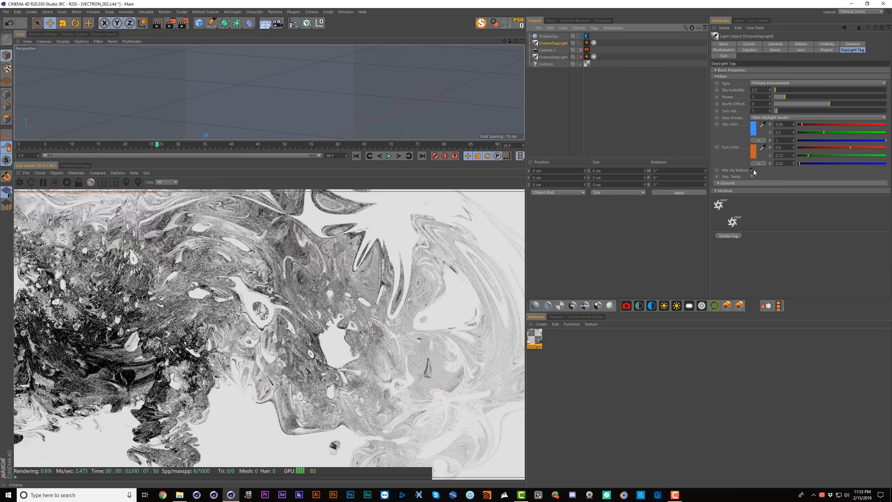
left_click(752, 170)
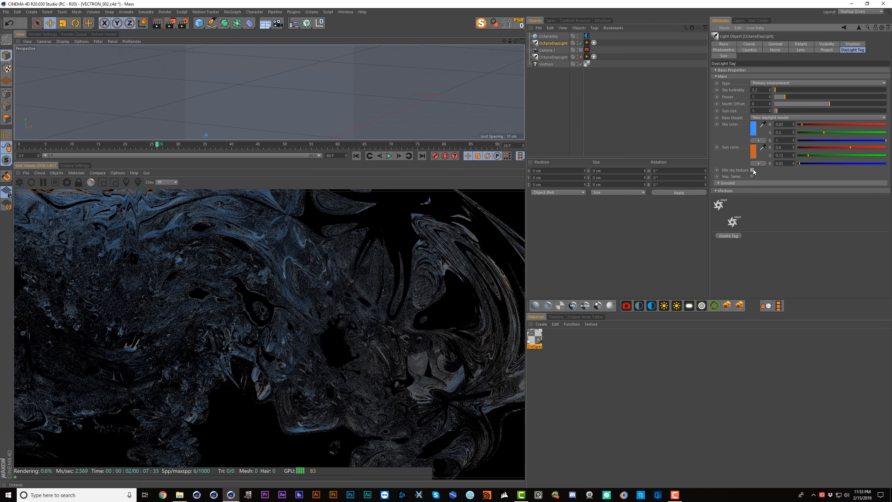
key("ctrl+z")
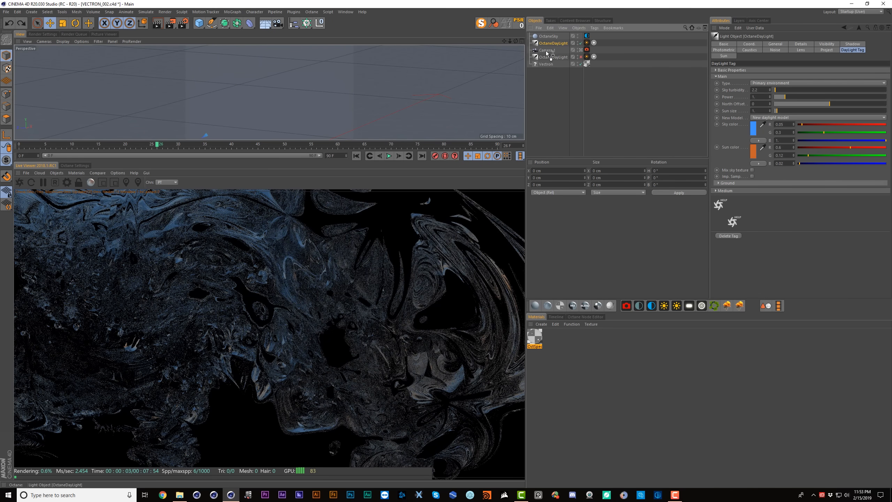
Place the new daylight at the camera's position by nesting it under Camera 1 and taking it back out of the hierarchy
left_click_drag(549, 53, 547, 50)
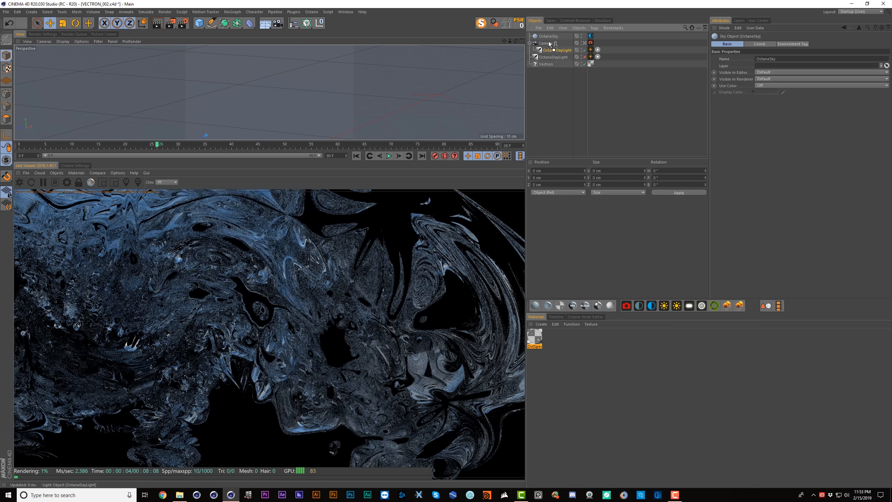
left_click_drag(550, 40, 550, 40)
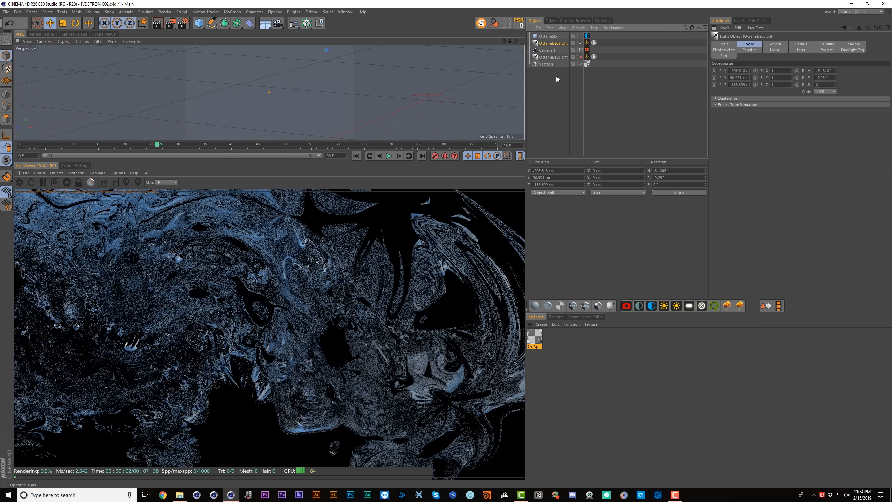
Leave the camera view, move the daylight away from the camera, rotate it to relight the fractal, and save the project
left_click(581, 50)
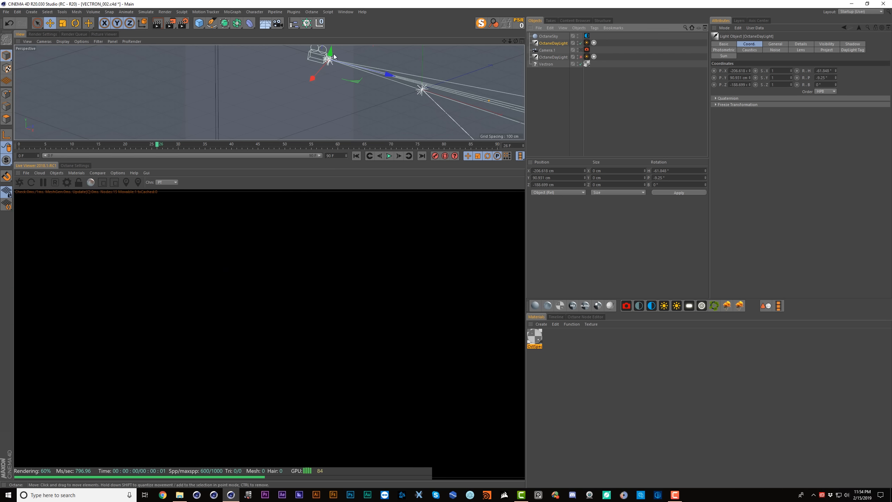
left_click_drag(388, 74, 435, 87)
key("o")
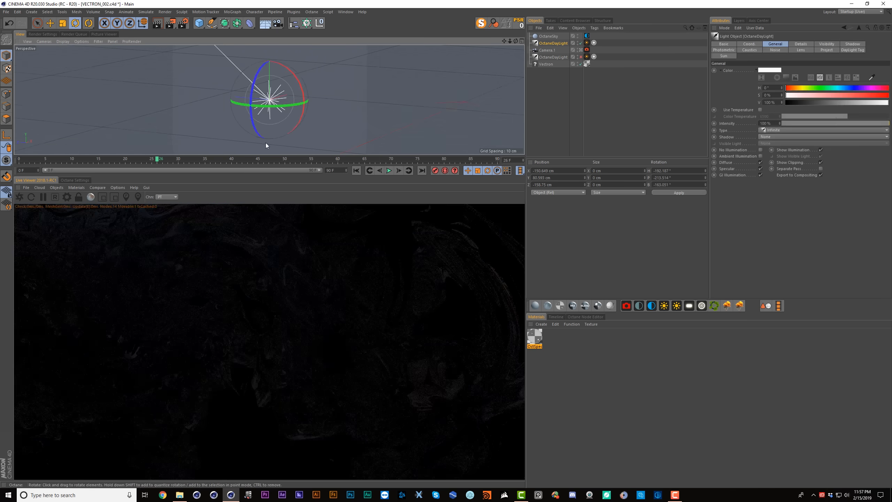
left_click_drag(265, 142, 268, 75)
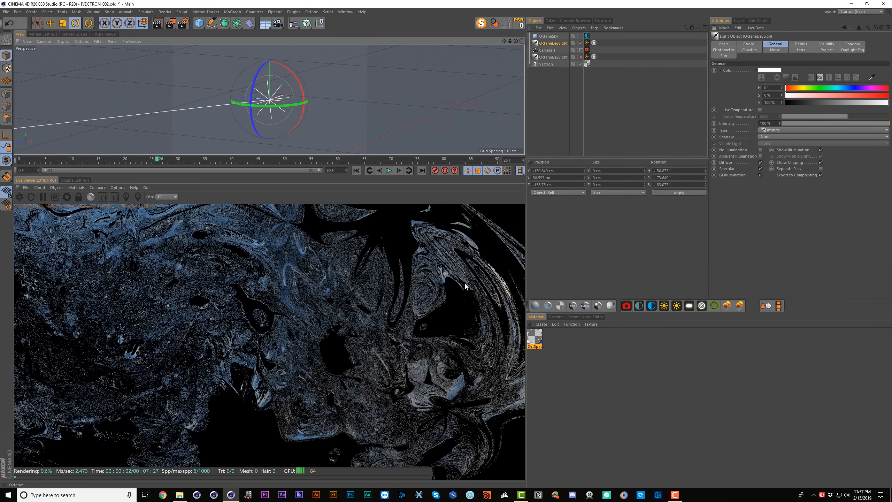
key("ctrl+s")
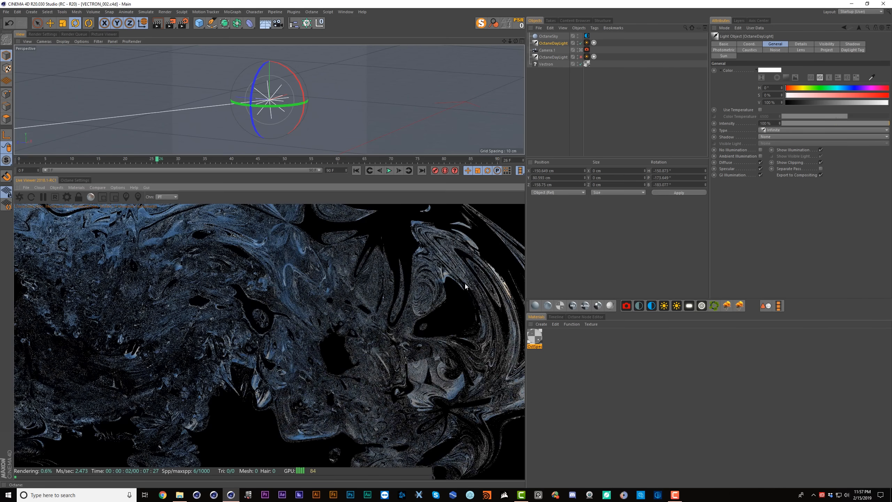
Set the specular material's roughness float to about 0.28 and save the project
left_click(534, 337)
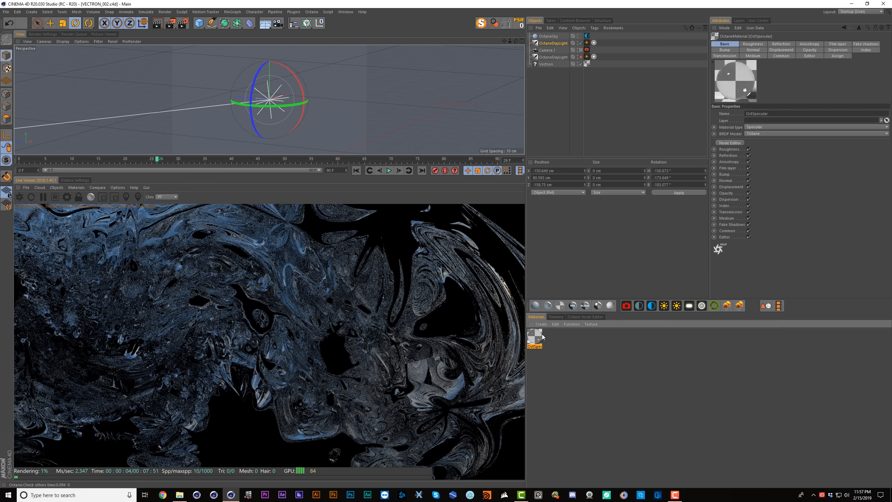
left_click(753, 44)
left_click_drag(784, 137, 795, 137)
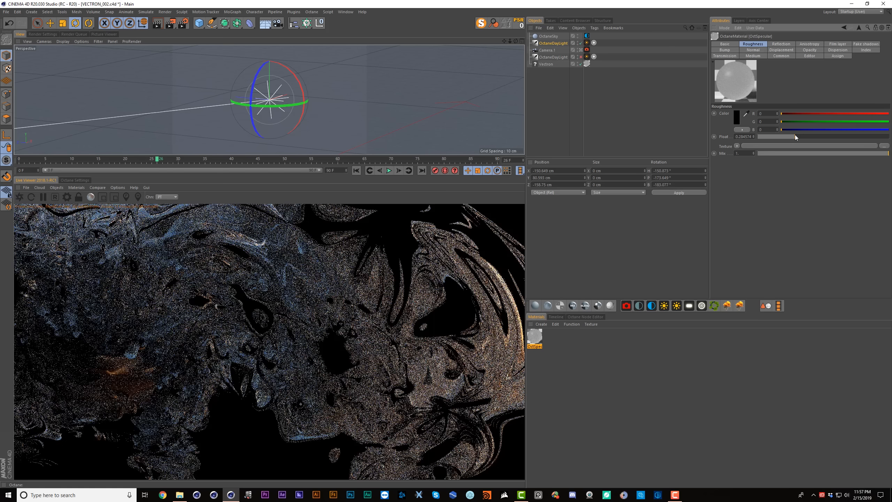
key("ctrl+s")
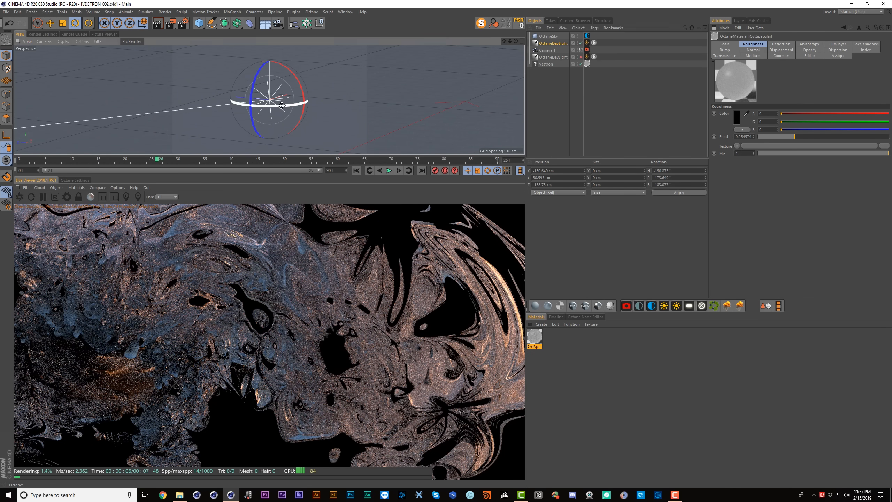
Rotate the daylight further around its heading and pitch for stronger highlights on the fractal
left_click_drag(281, 105, 196, 93)
mouse_move(249, 75)
left_mouse_down()
mouse_move(270, 96)
mouse_move(277, 42)
mouse_move(365, 44)
mouse_move(253, 87)
left_mouse_up()
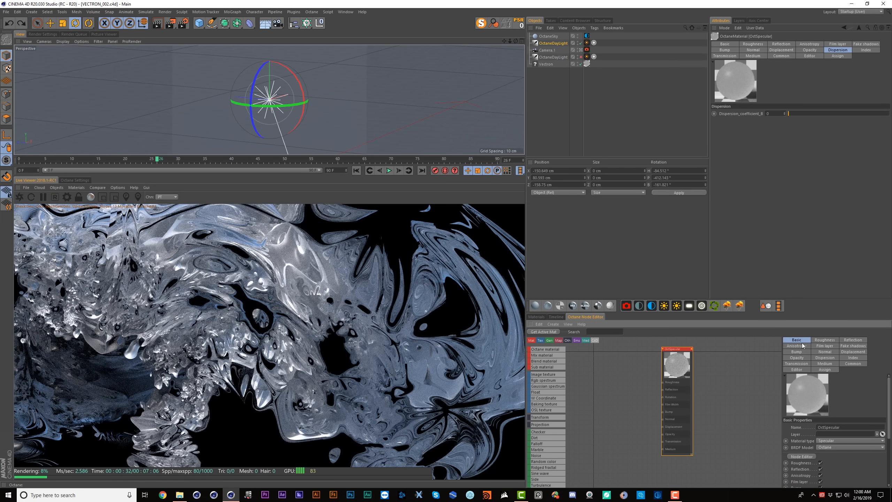
Raise the specular material's film layer float to about 0.32 for iridescent colors
left_click(825, 345)
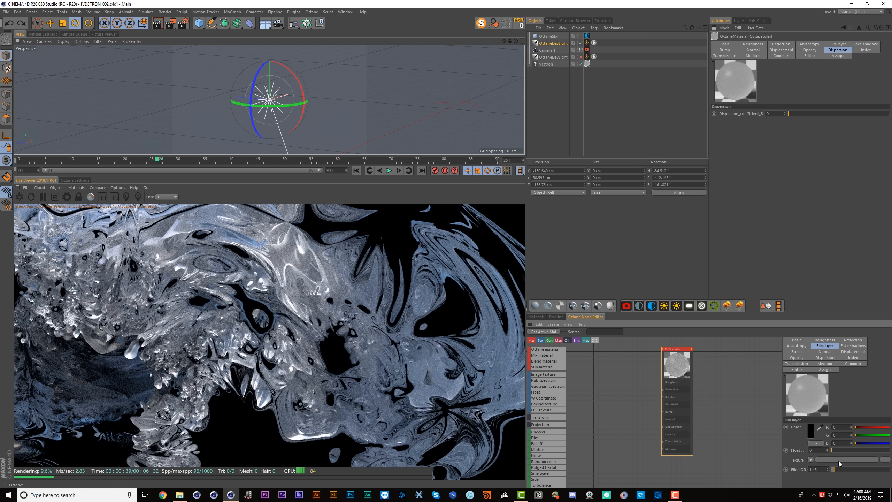
left_click_drag(840, 453, 848, 452)
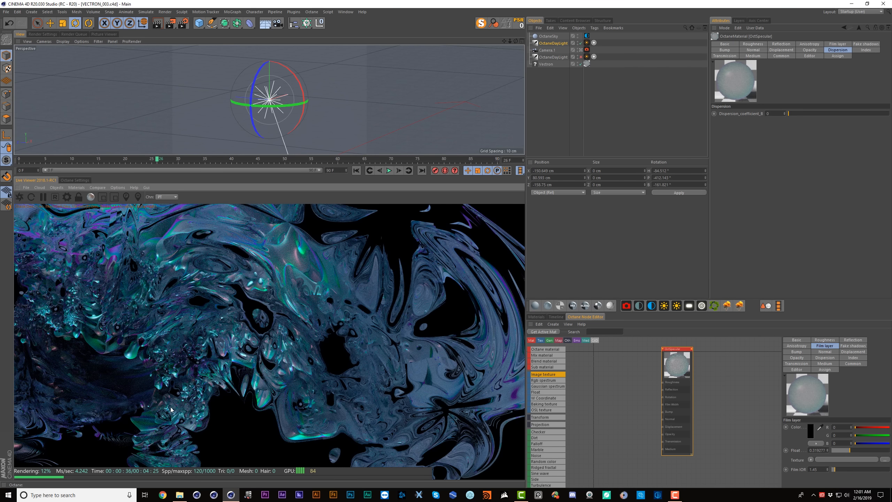
Enable Fake shadows on the specular material, compare it on and off with the render A/B comparison, and save the project
left_click(852, 345)
left_click(819, 426)
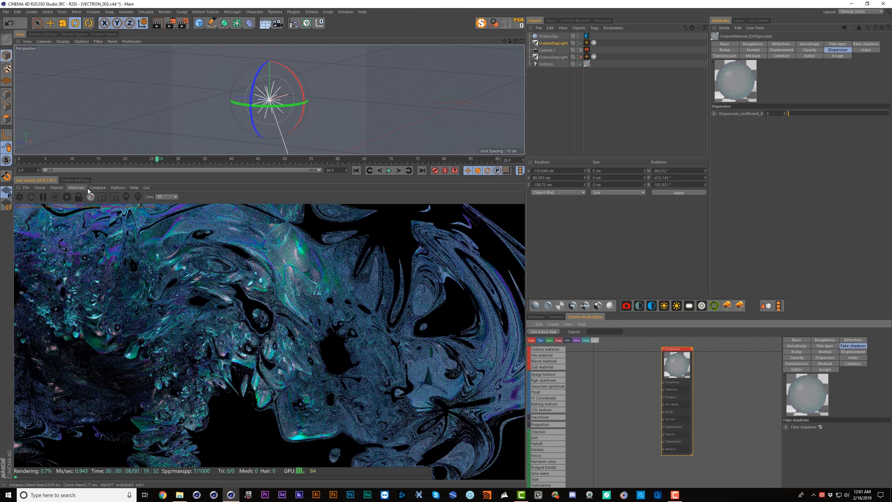
left_click(104, 197)
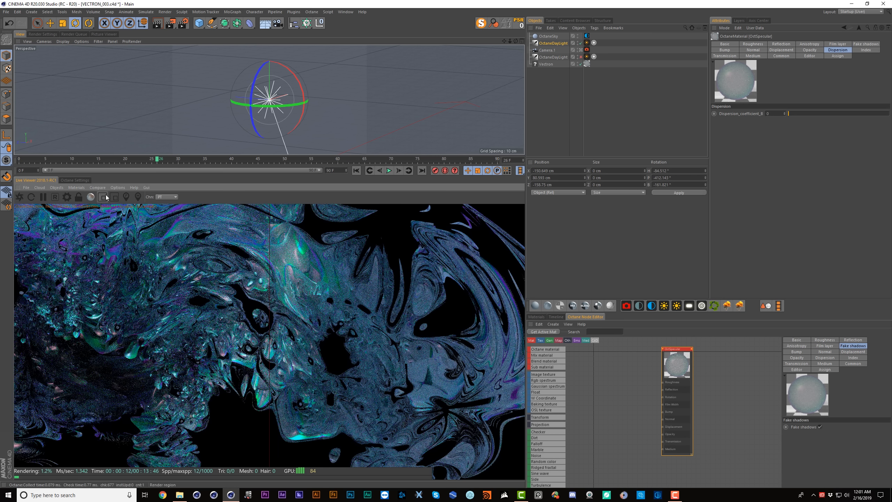
left_click(819, 426)
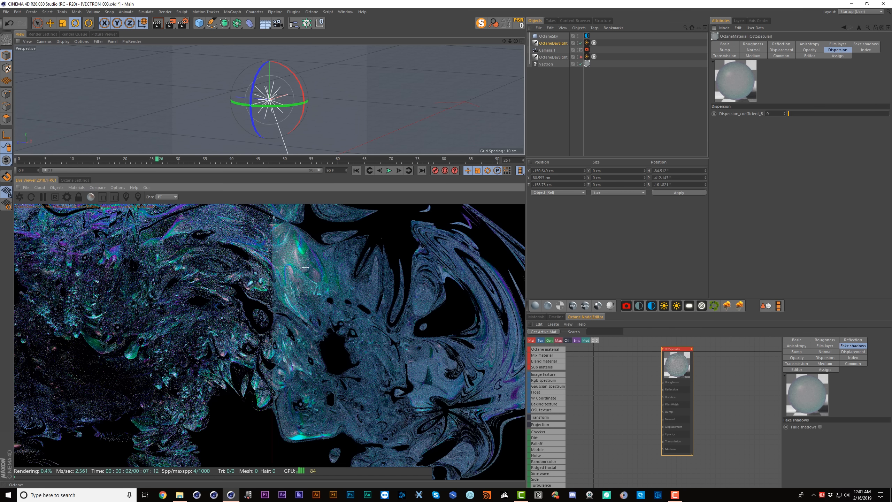
left_click_drag(306, 267, 25, 246)
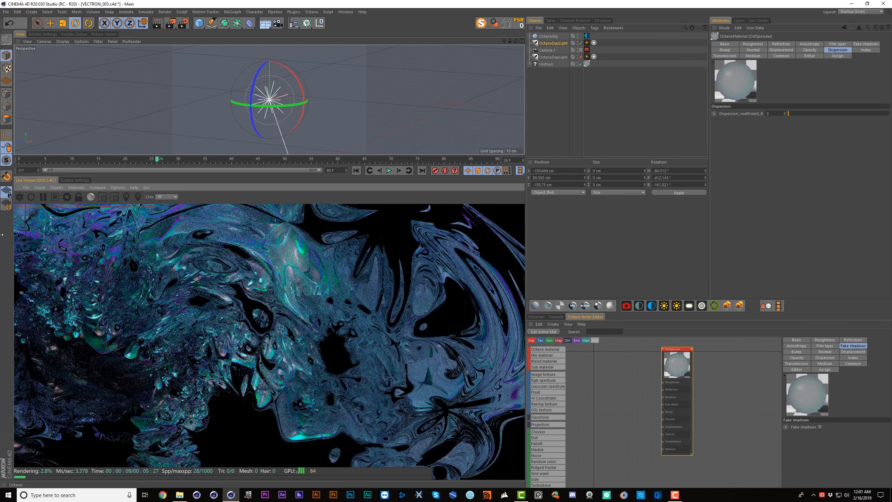
left_click_drag(231, 265, 25, 248)
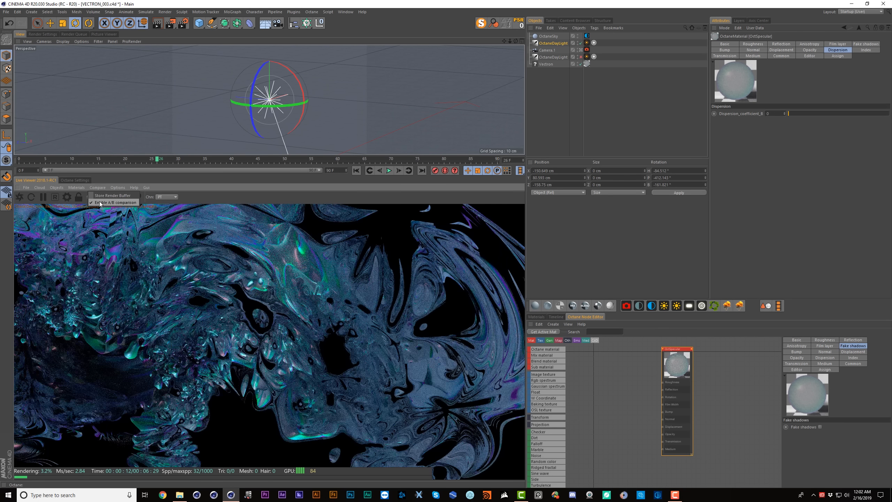
left_click(820, 426)
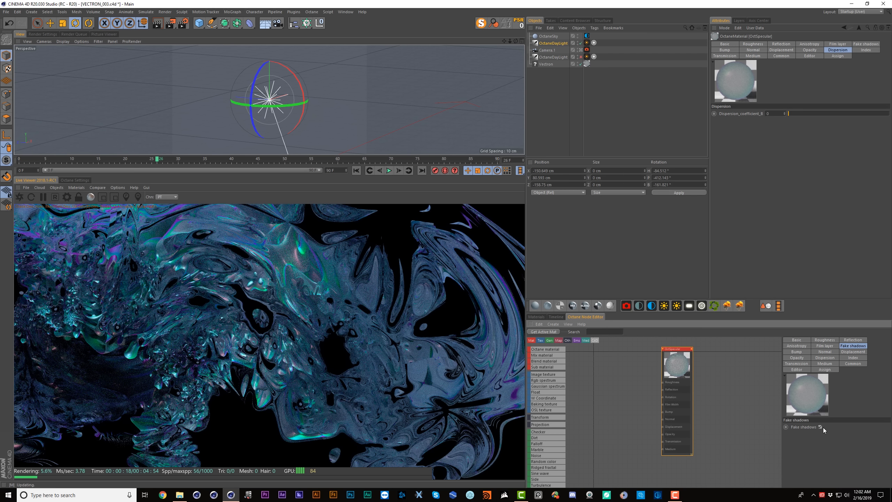
key("ctrl+s")
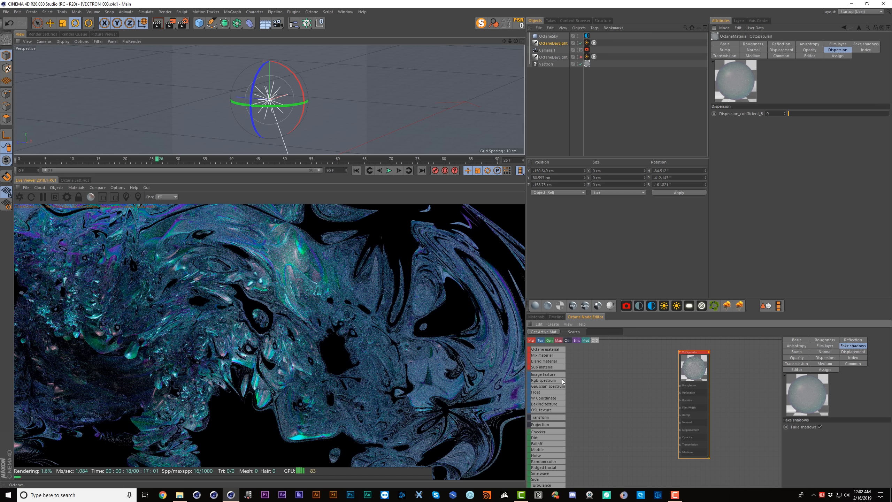
Connect an image texture node to the material's roughness and load a JPG into it without copying it to the project
left_click_drag(540, 378, 679, 385)
left_click_drag(769, 368, 746, 368)
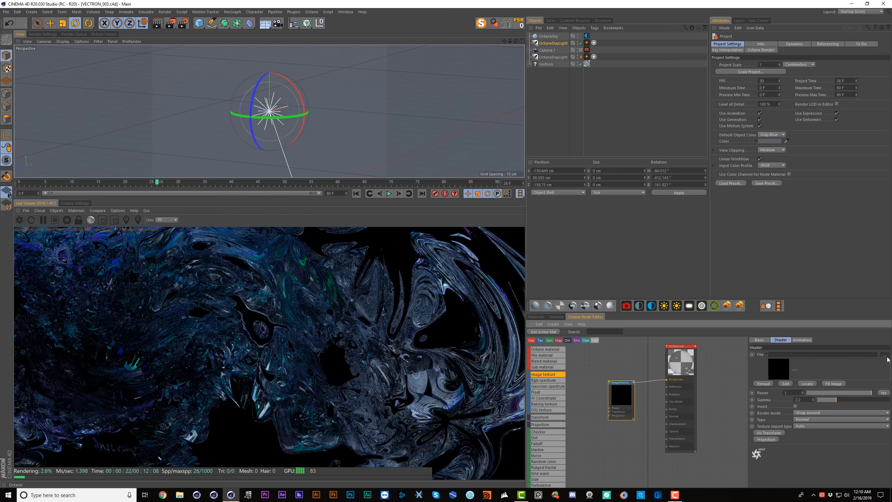
left_click(884, 354)
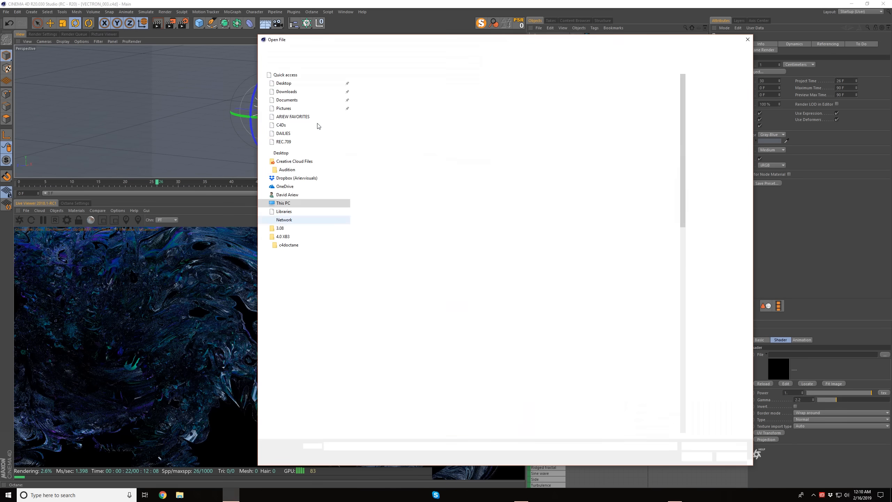
double_click(444, 137)
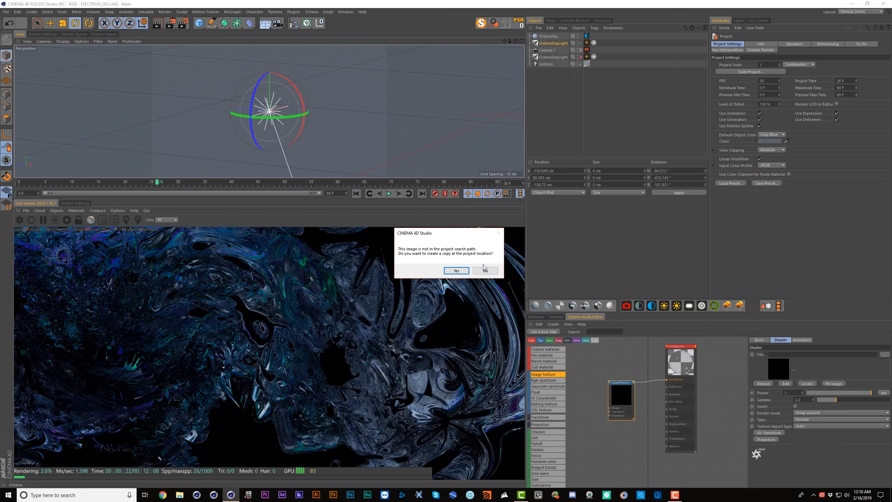
left_click(484, 270)
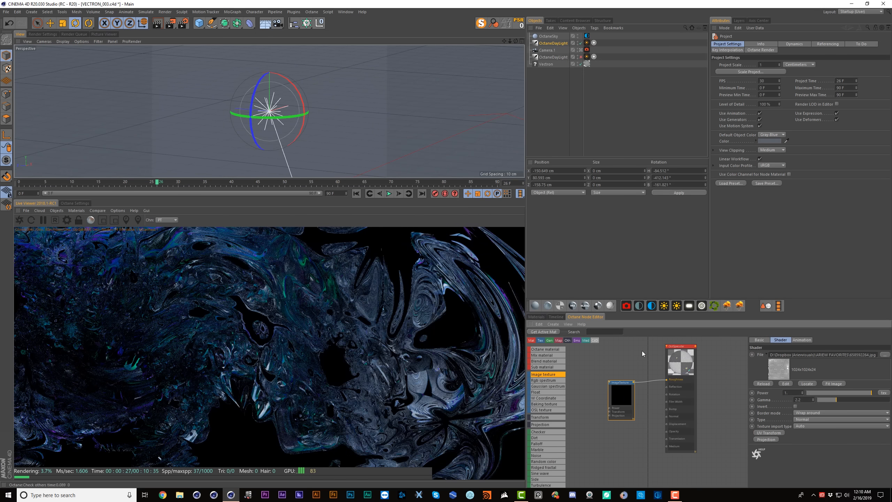
Change the material type from Specular to Diffuse
left_click(672, 370)
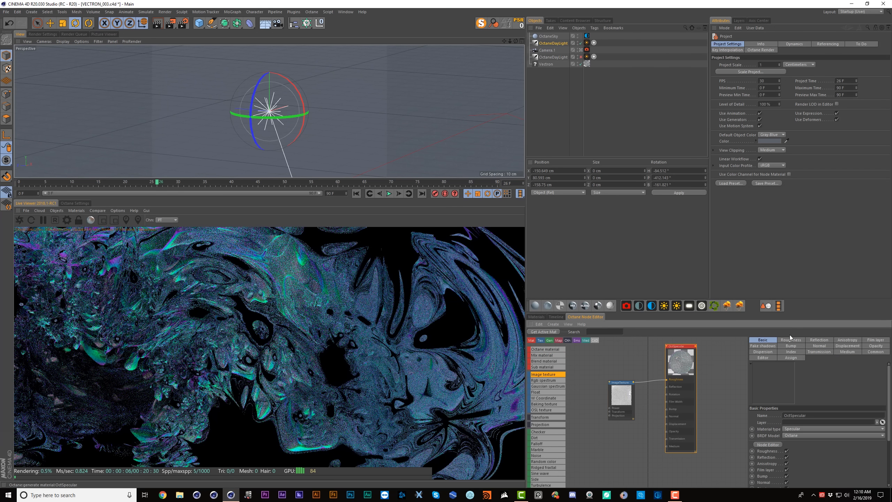
left_click(794, 435)
left_click(794, 435)
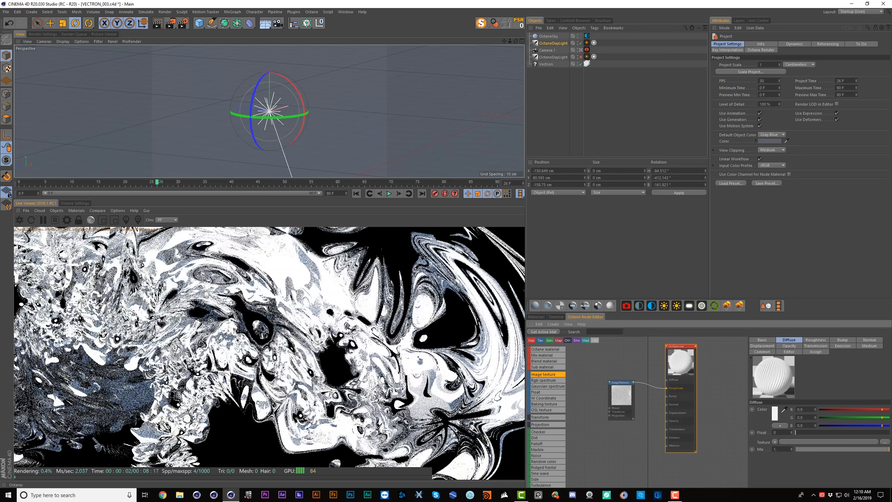
Solo the image texture node and add a UV transform to it with a locked-aspect scale of about 0.27
middle_click_drag(605, 383, 616, 365)
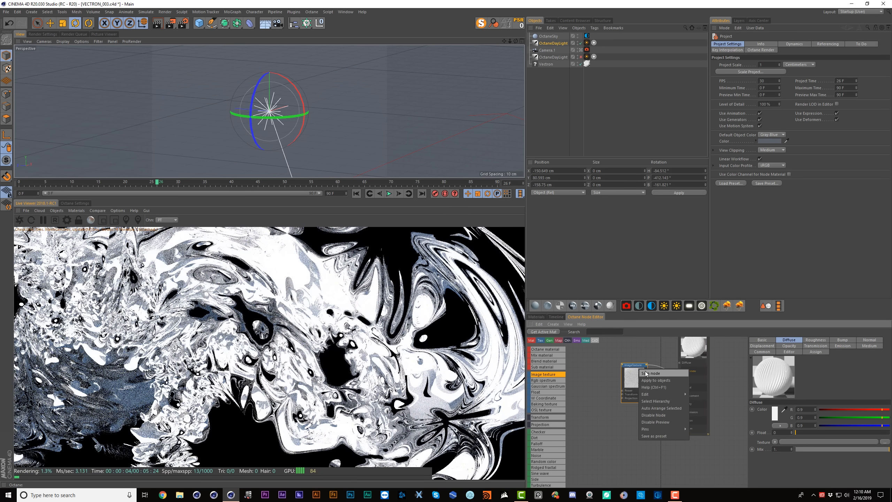
left_click(632, 375)
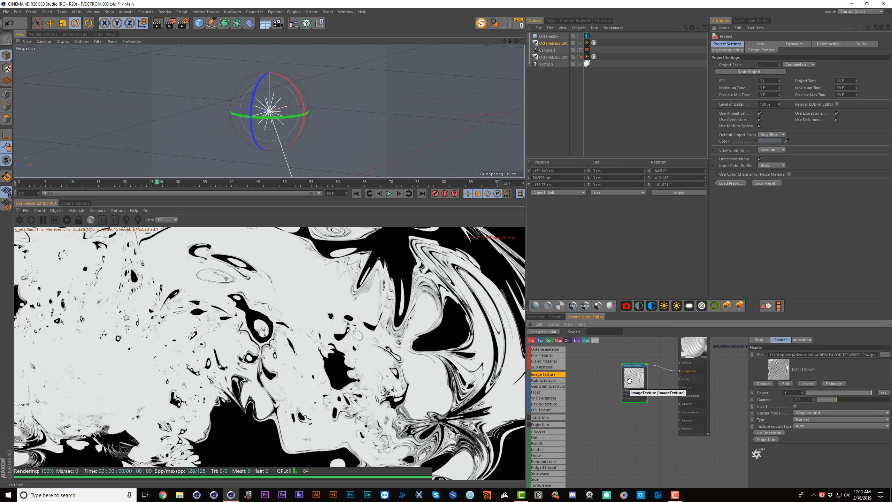
left_click(767, 433)
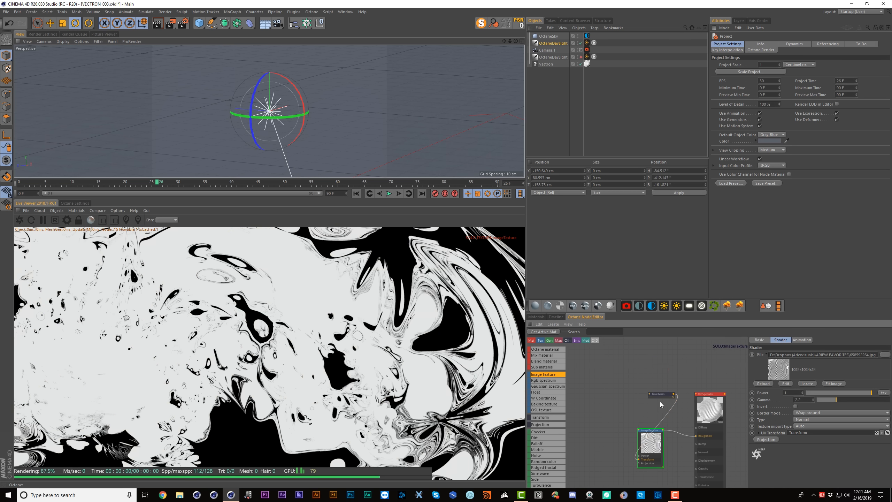
left_click(658, 394)
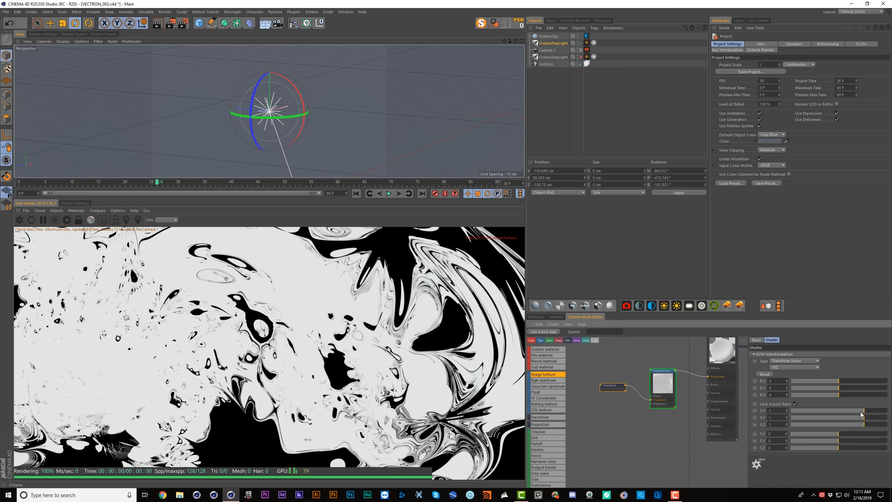
left_click_drag(860, 415, 850, 411)
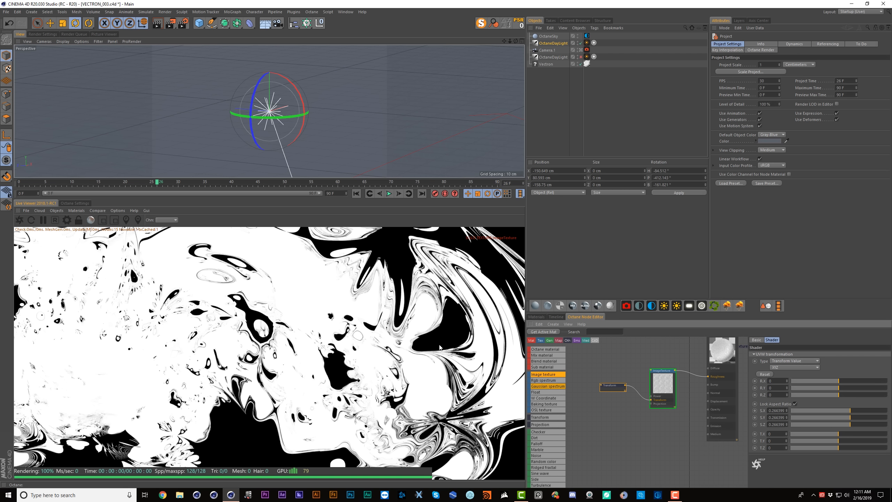
Add a texture projection node to the image texture and set its projection to Box
left_click(655, 385)
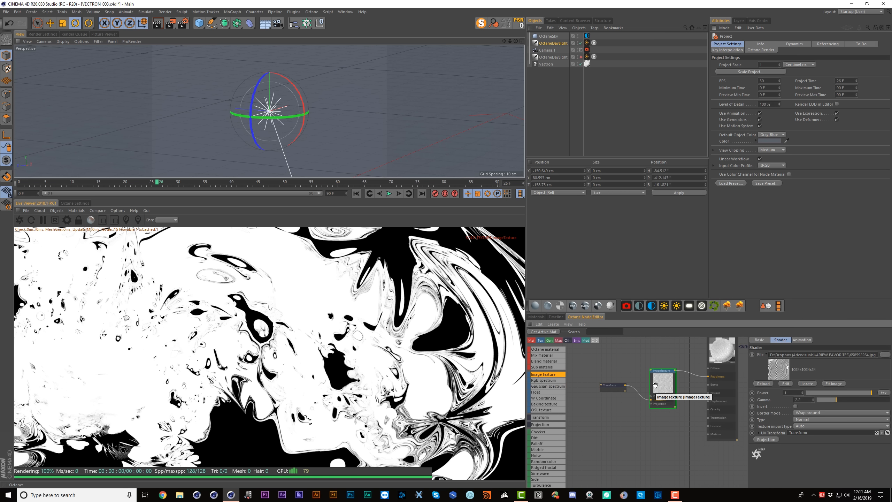
left_click(765, 440)
left_click_drag(670, 346, 612, 416)
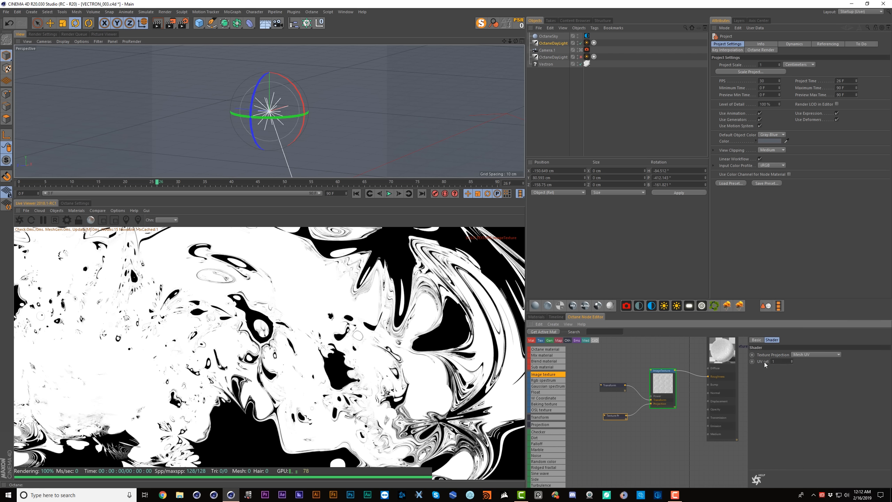
left_click(807, 354)
left_click(802, 368)
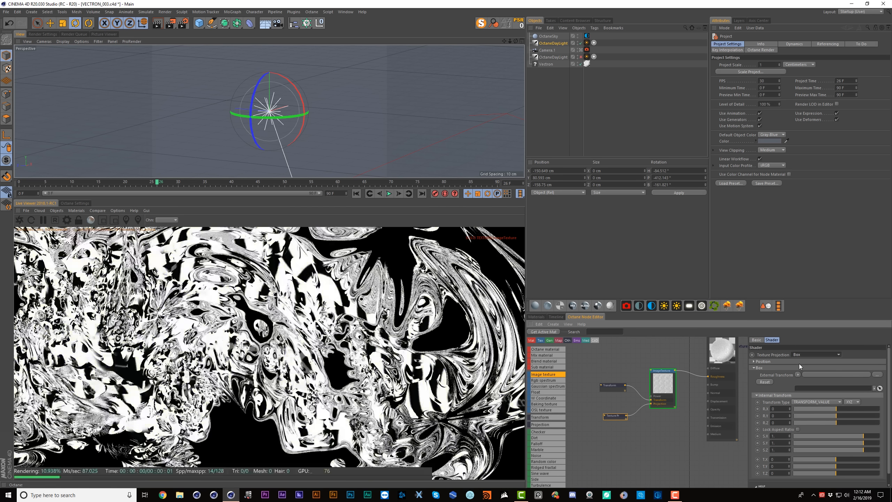
Reduce the UV transform's scale to about 0.12 and turn off solo for the image texture node
left_click_drag(842, 413, 841, 413)
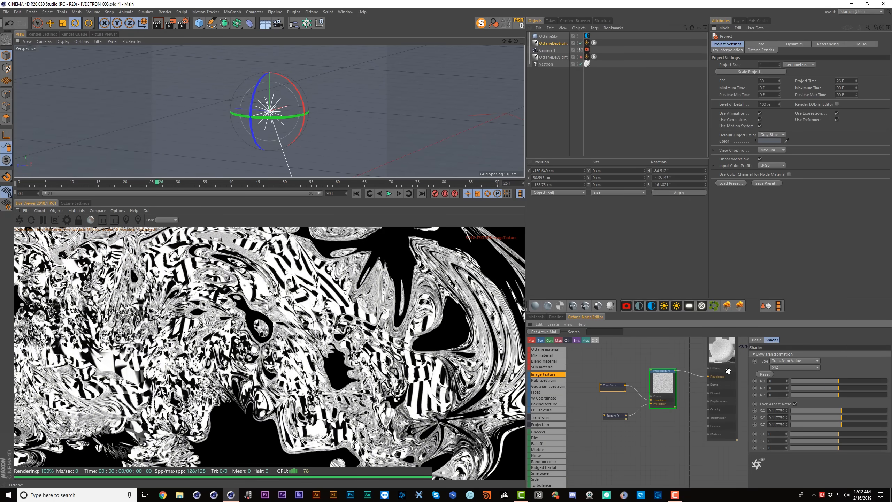
right_click(619, 383)
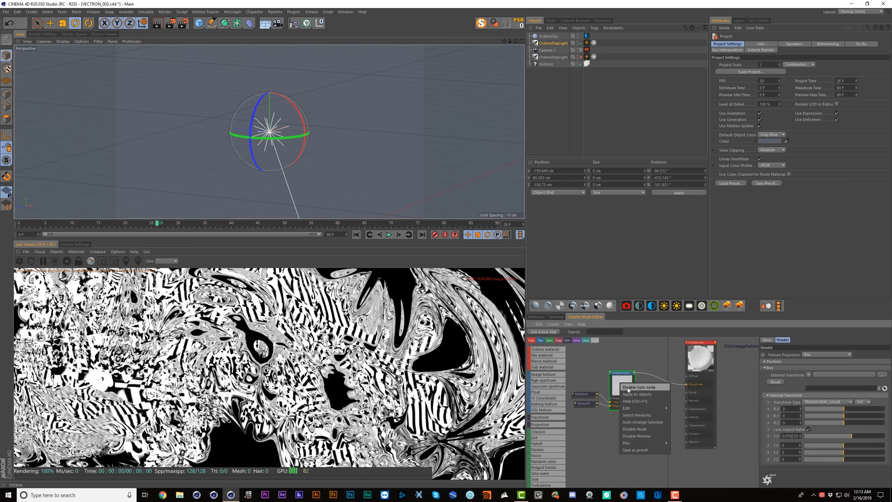
left_click(627, 388)
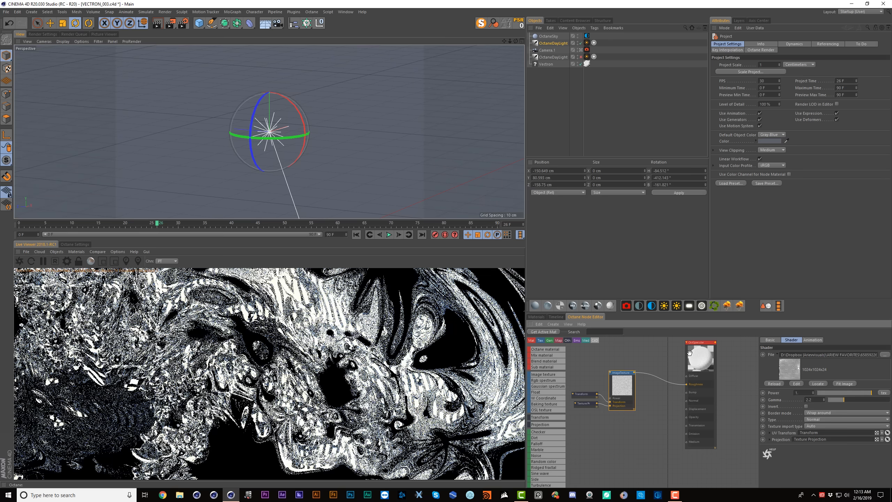
Move the image texture's connection from the material's Roughness to its Diffuse input and save the project
left_click(689, 353)
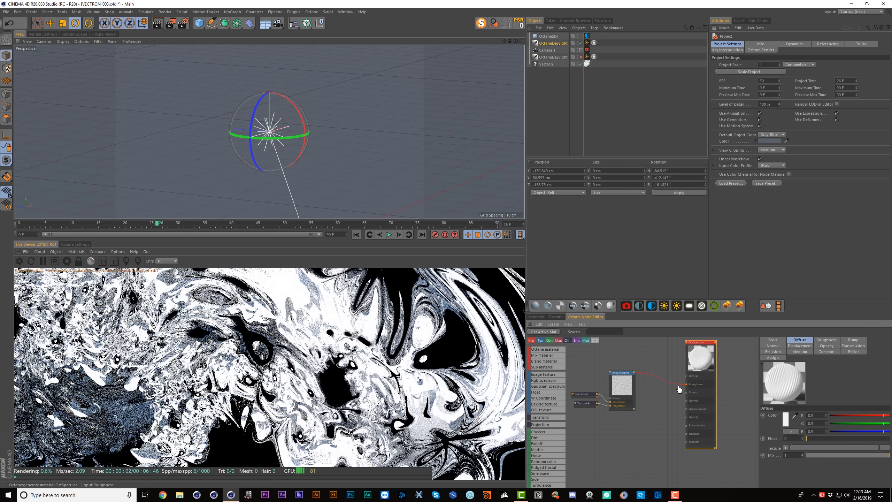
left_click_drag(679, 388, 687, 376)
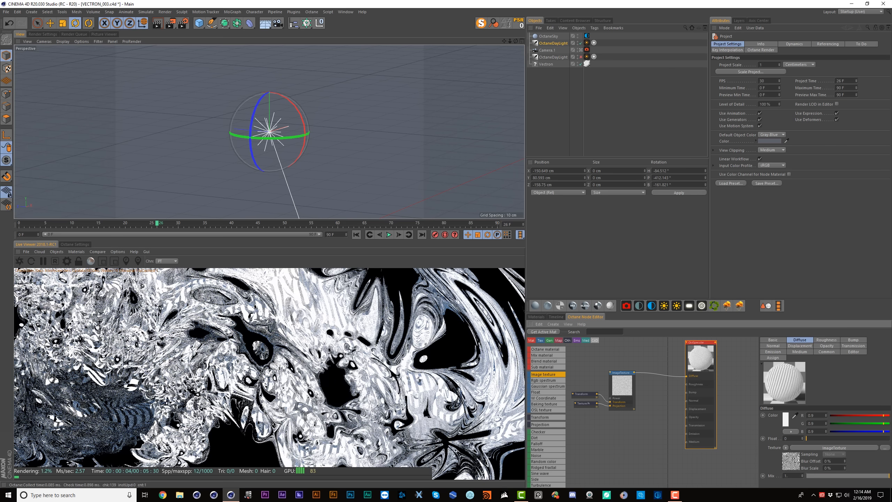
key("ctrl+s")
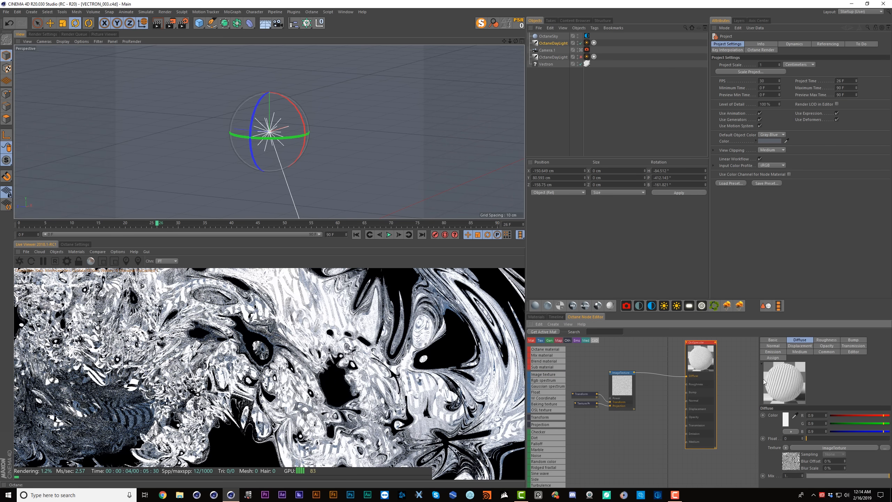
Change the material type from Diffuse to Specular
left_click(772, 340)
left_click(818, 429)
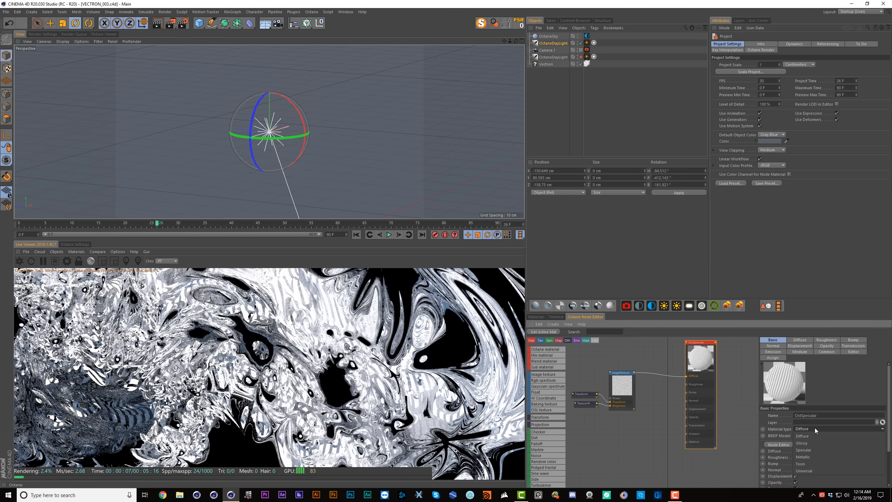
left_click(818, 451)
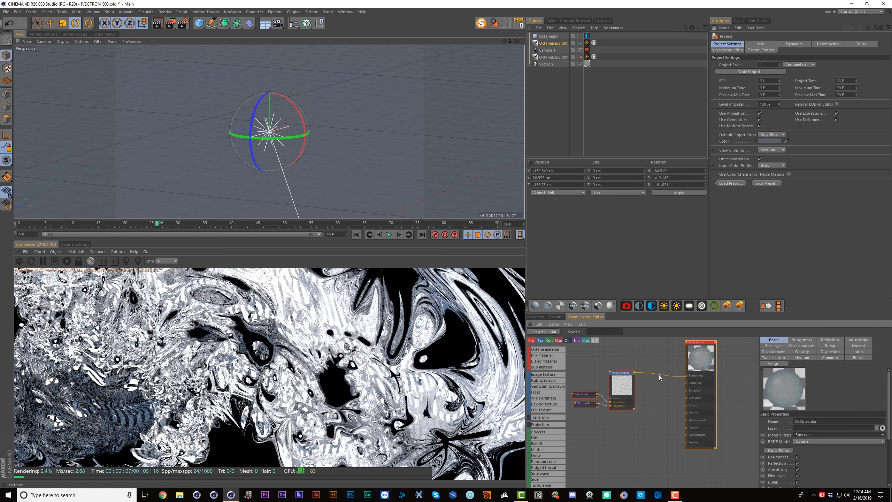
Delete the image texture's existing link, reconnect it to Roughness, and move that connection to the specular material's Transmission input
left_click(649, 373)
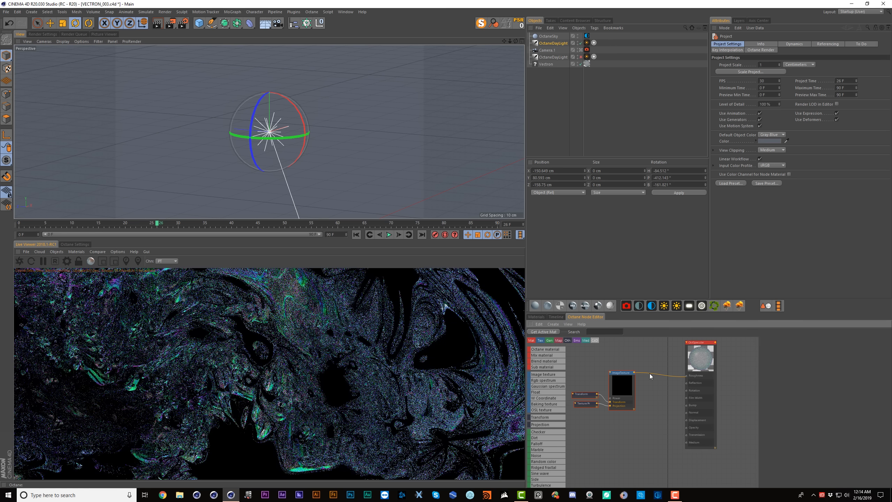
key("Delete")
left_click_drag(636, 372, 681, 376)
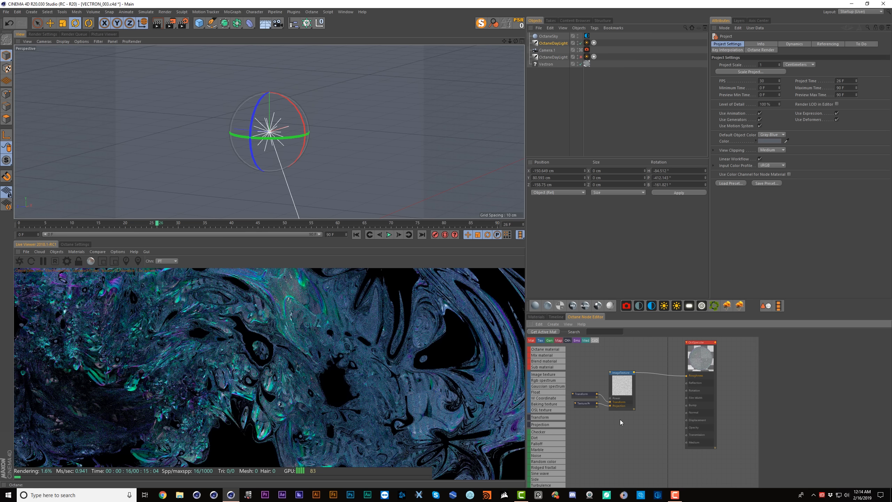
left_click_drag(686, 375, 687, 439)
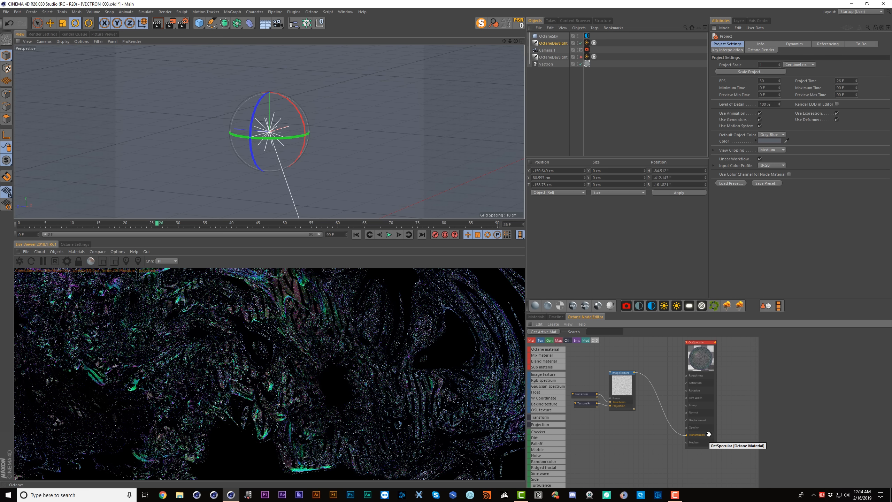
Load the colorful-pattern-mixed-wallpaper image into the image texture node, then disconnect that node from the material's Transmission input
left_click(622, 385)
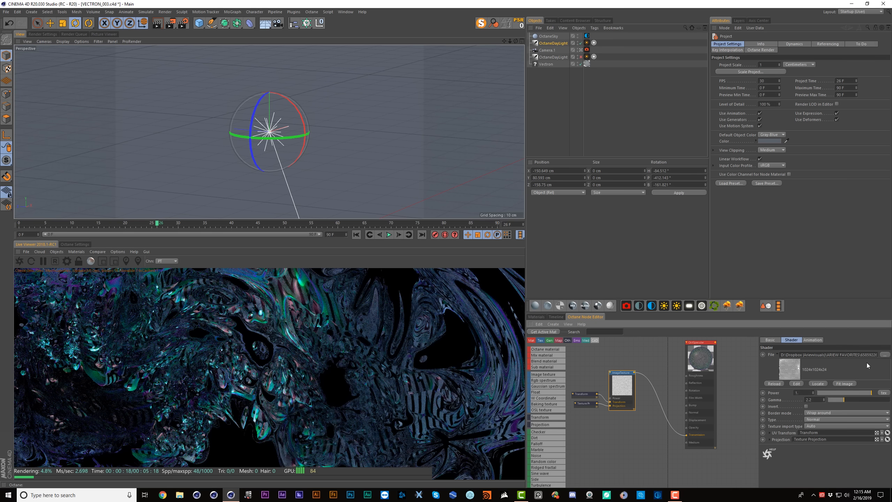
left_click(883, 354)
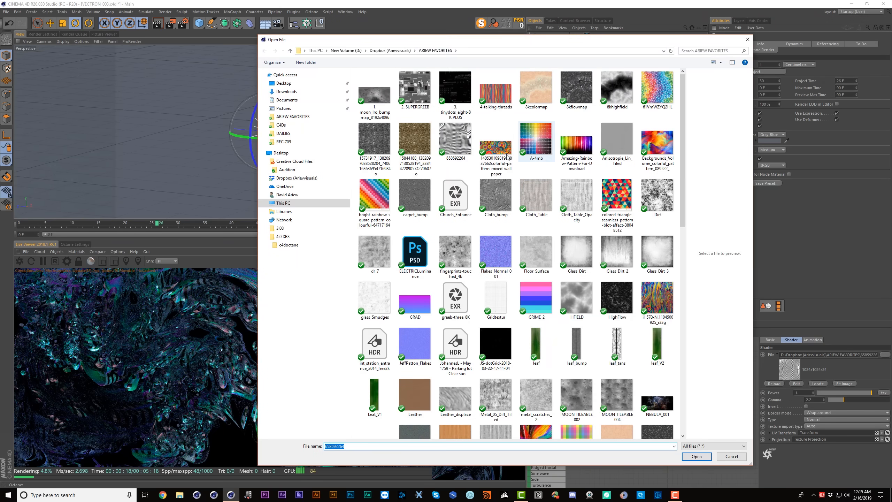
left_click(506, 154)
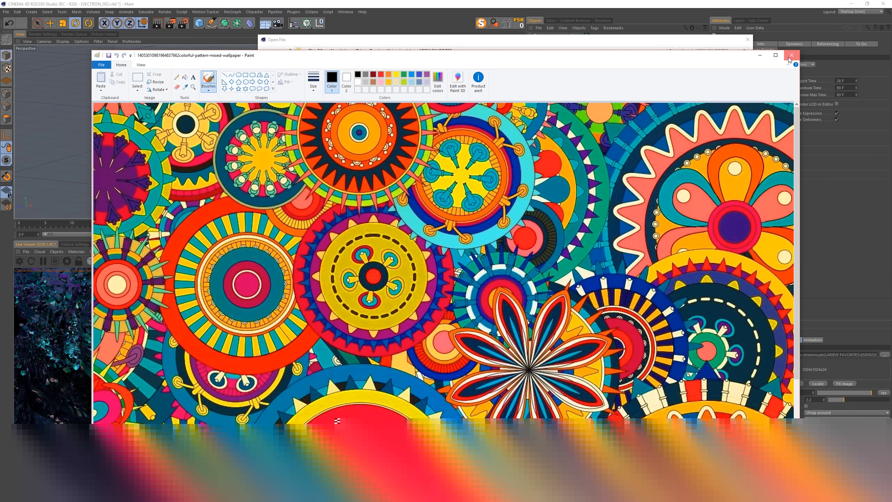
left_click(790, 56)
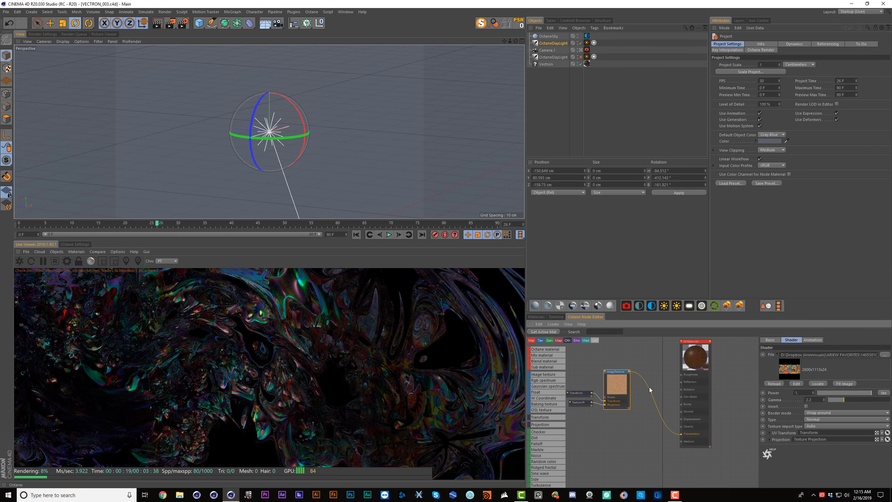
left_click(649, 387)
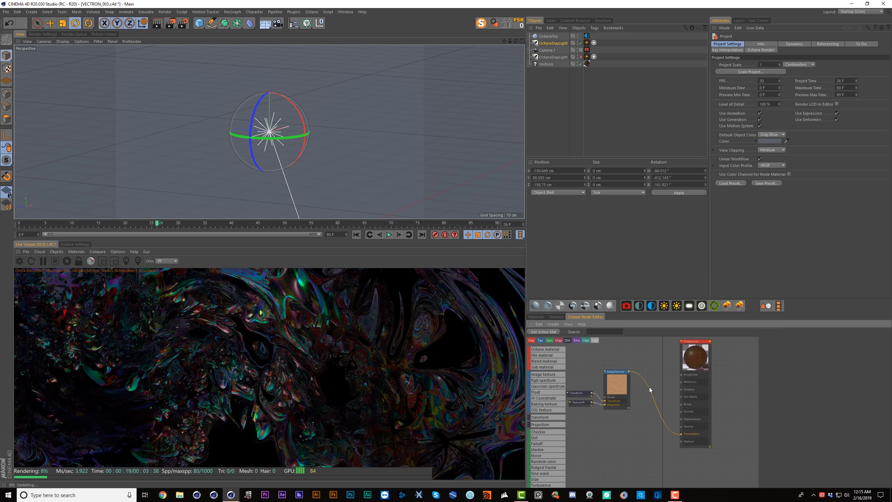
key("Delete")
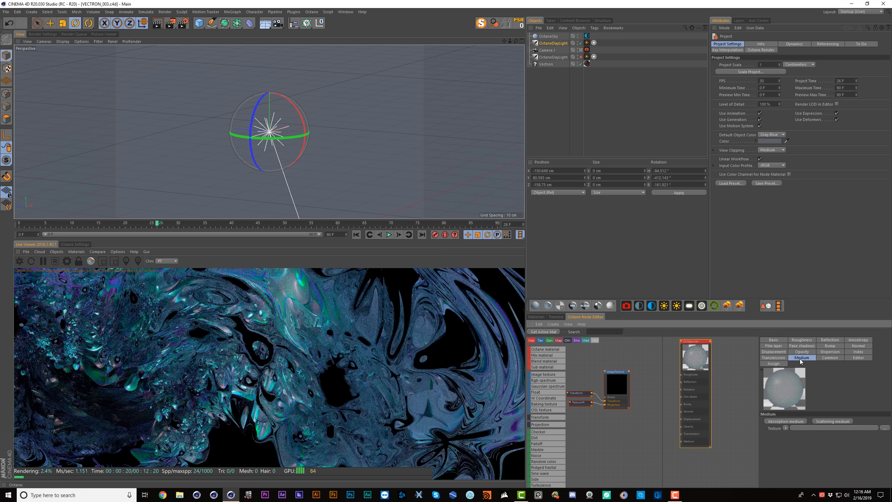
Add a scattering medium to the material and connect RGB spectrum nodes to its Absorption and Scattering inputs
left_click(830, 422)
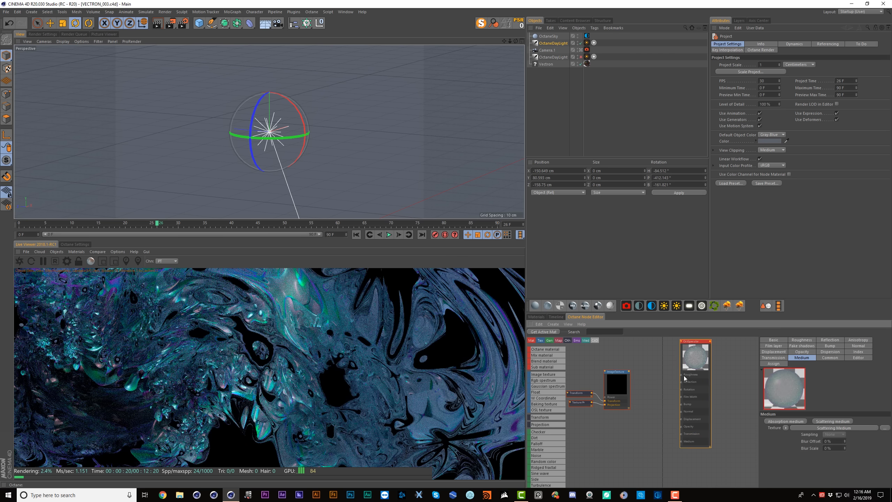
left_click(650, 427)
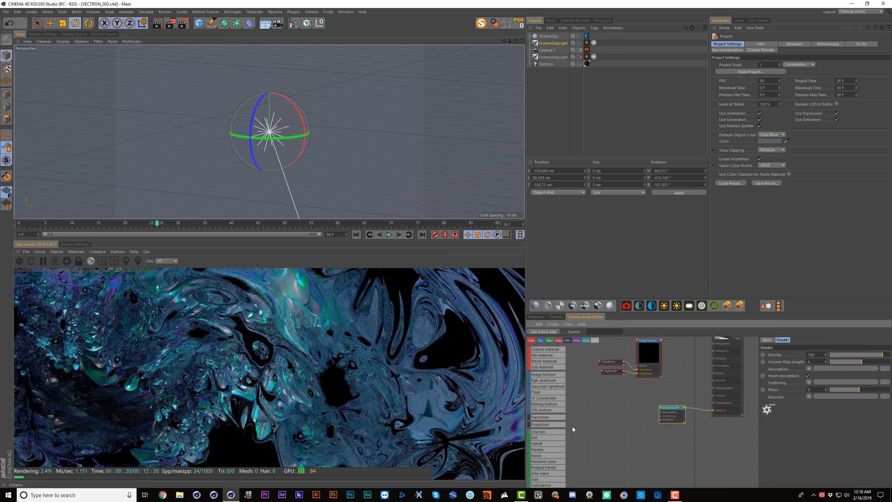
left_click_drag(550, 380, 644, 404)
left_click_drag(269, 219, 274, 132)
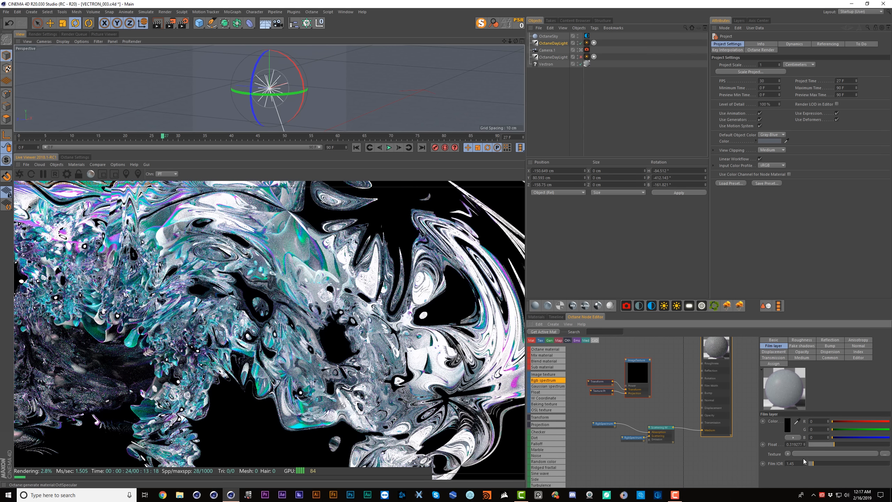
Set the material's film layer float to 0 and try lower densities for the scattering medium, down to about 0.06
left_click_drag(790, 444, 804, 445)
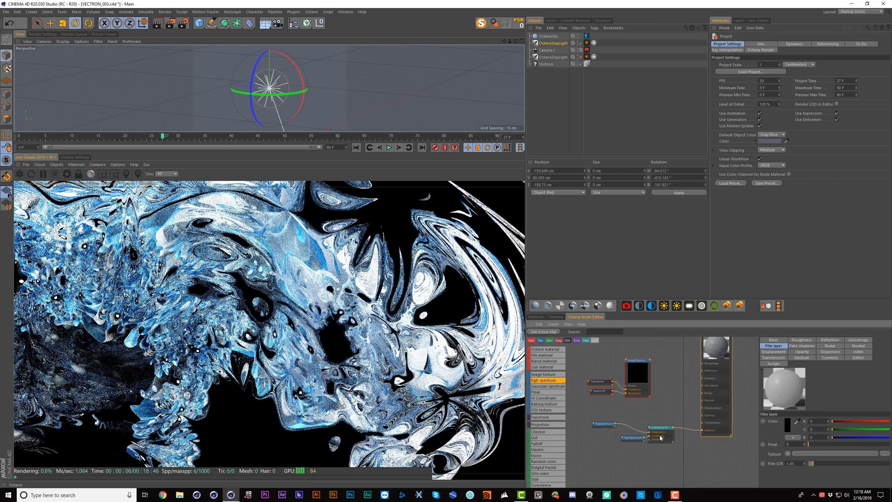
left_click(660, 438)
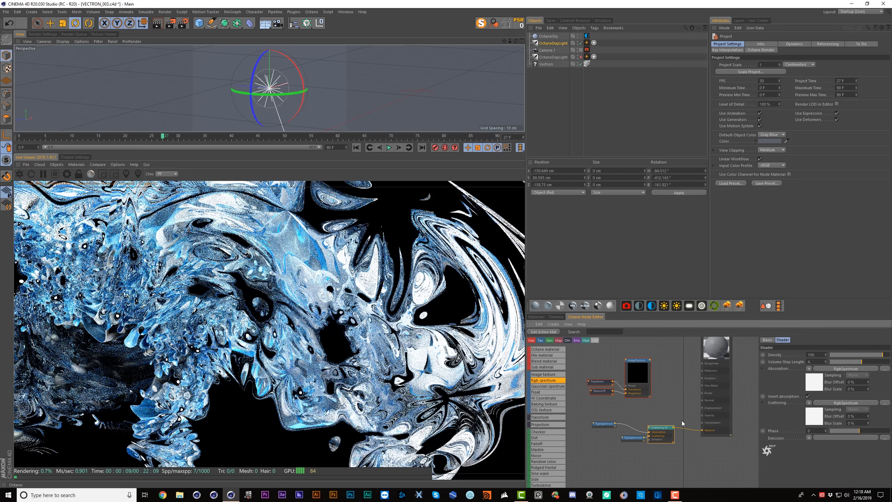
left_click(874, 355)
left_click(867, 355)
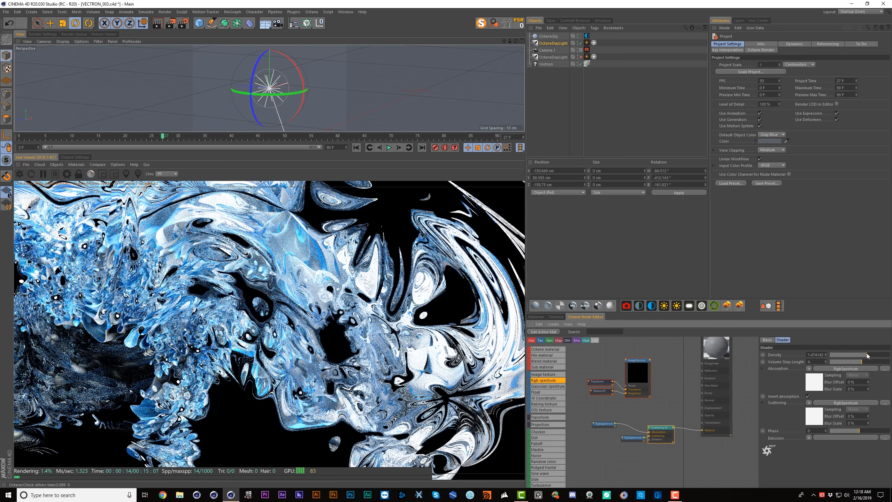
left_click(846, 357)
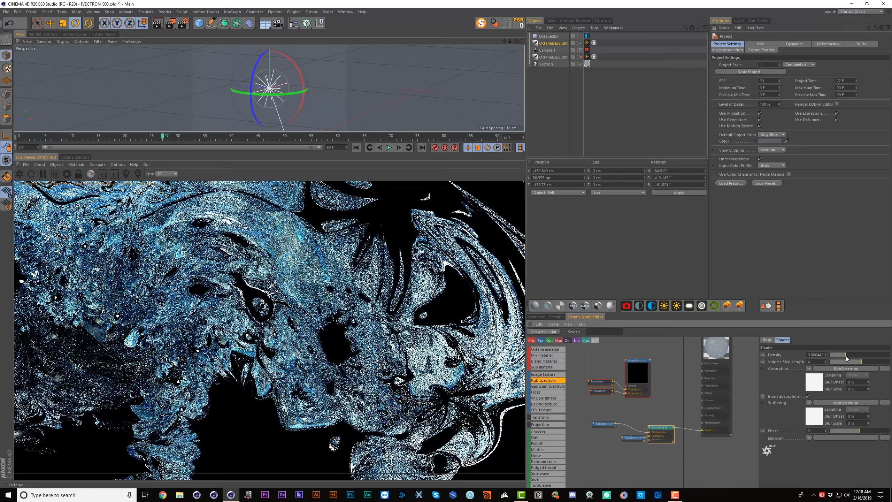
Set the absorption RGB spectrum to green and raise the scattering medium's density to about 72
left_click(602, 424)
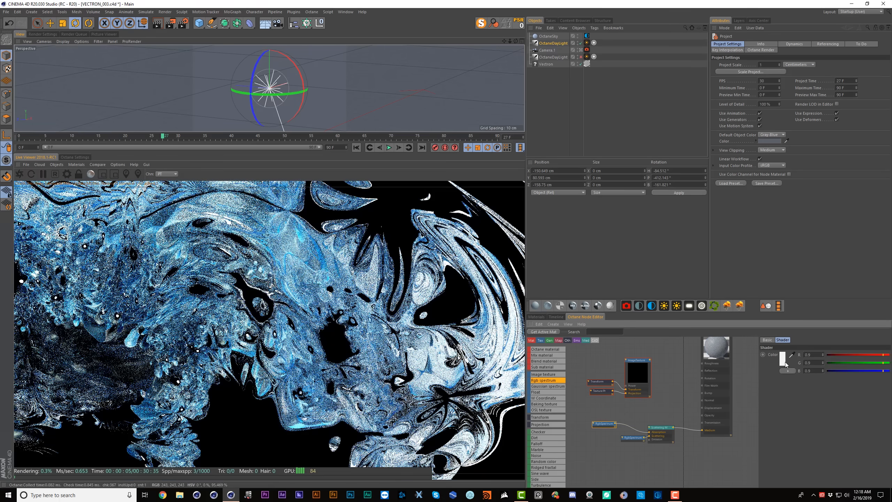
left_click(784, 360)
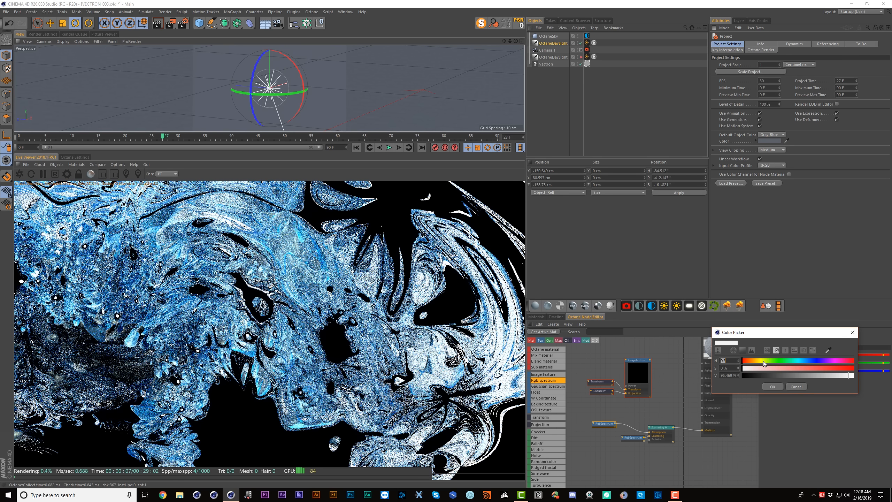
left_click_drag(764, 361, 779, 362)
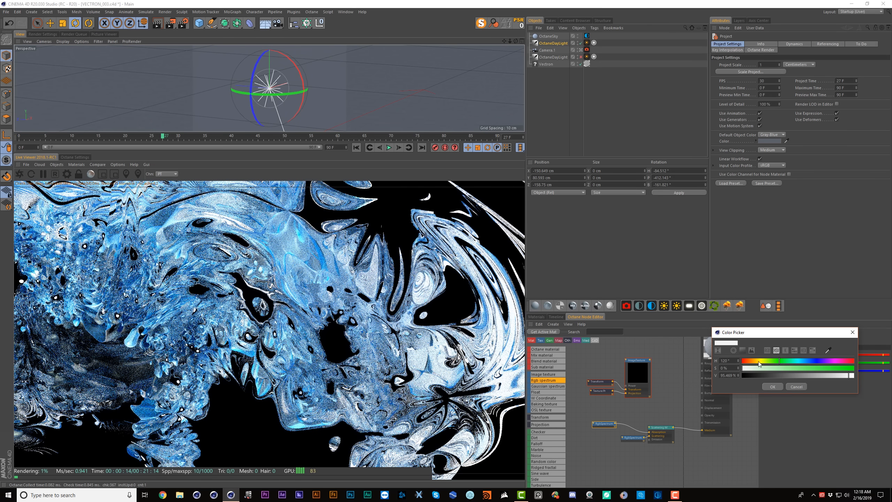
left_click(772, 386)
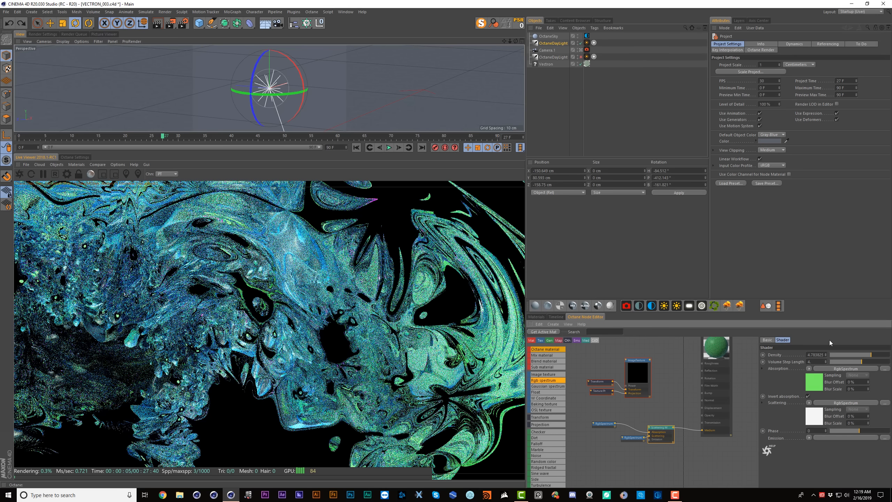
left_click(882, 355)
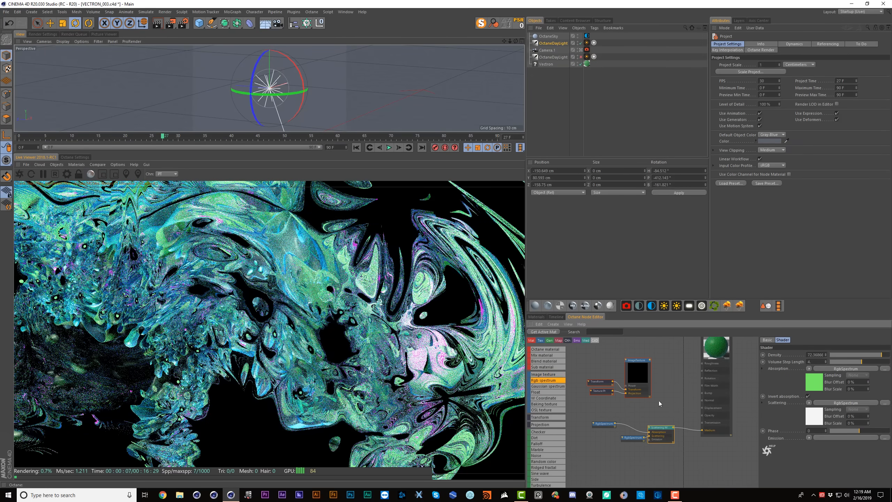
Change the scattering medium's absorption color to light blue, with a hue of about 188°
left_click(811, 386)
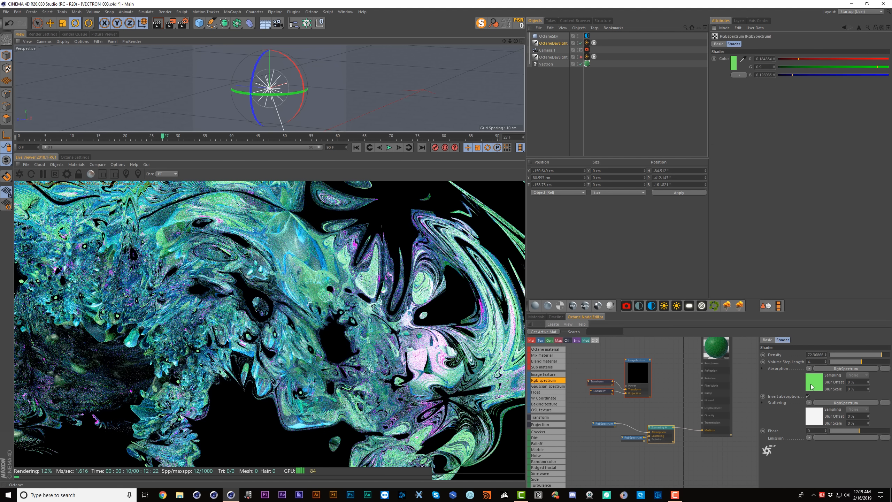
left_click(735, 67)
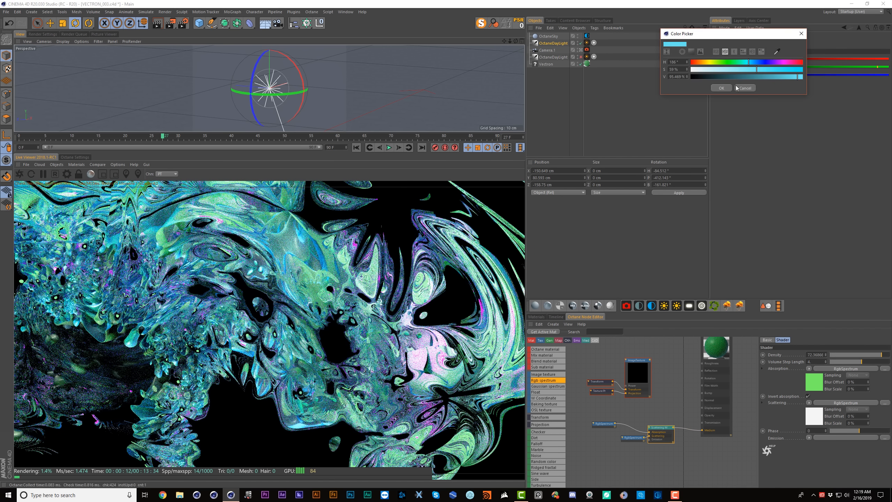
left_click(728, 88)
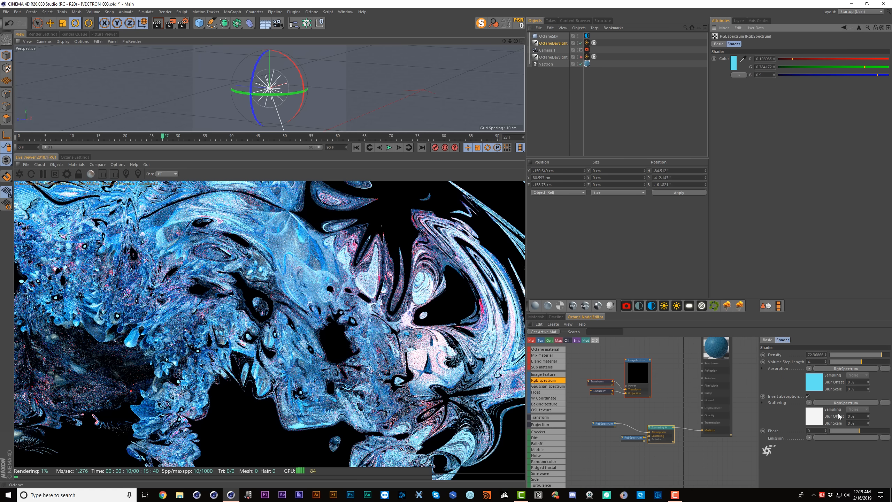
Set the scattering medium's scattering color to a saturated yellow and try different densities, ending at about 104
left_click(815, 414)
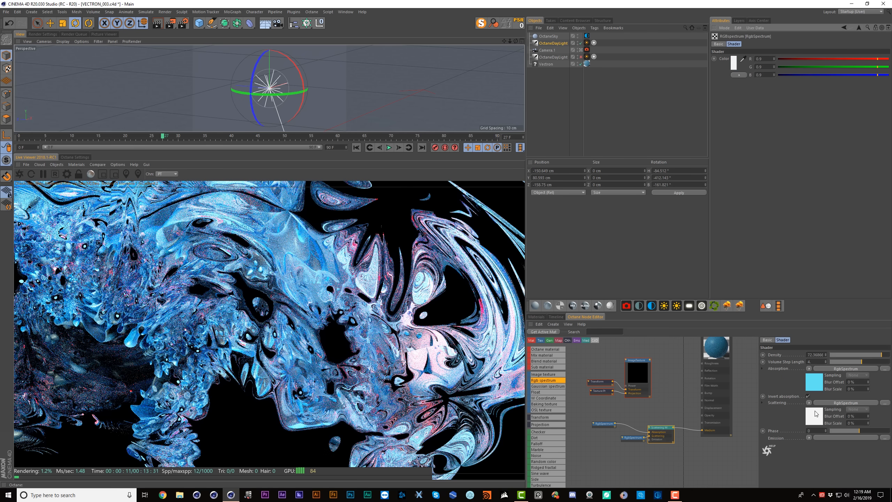
left_click(732, 64)
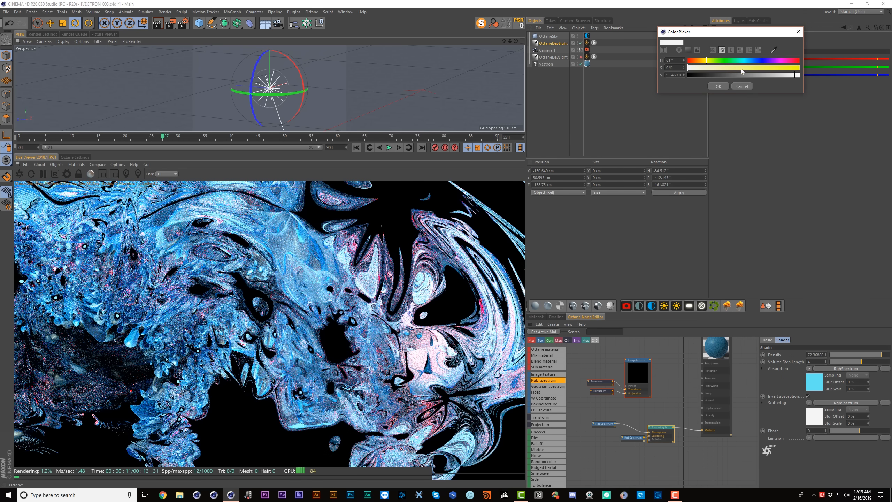
left_click_drag(741, 71, 782, 69)
left_click(718, 86)
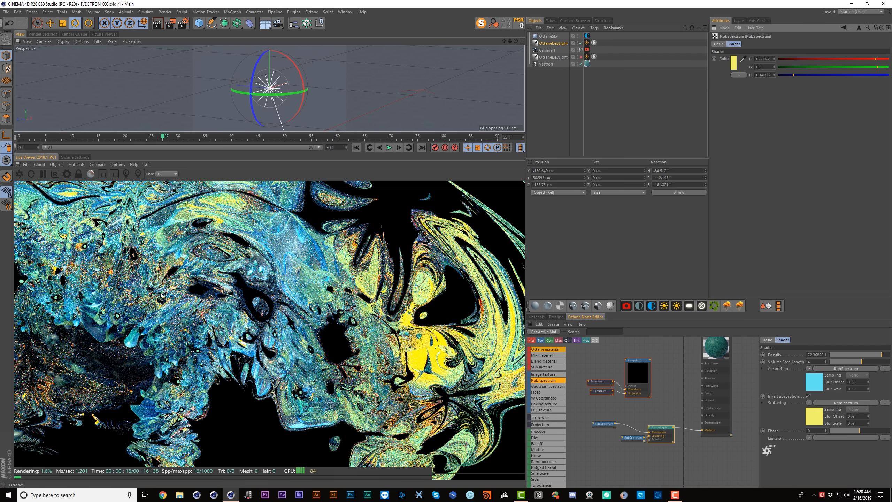
left_click(874, 354)
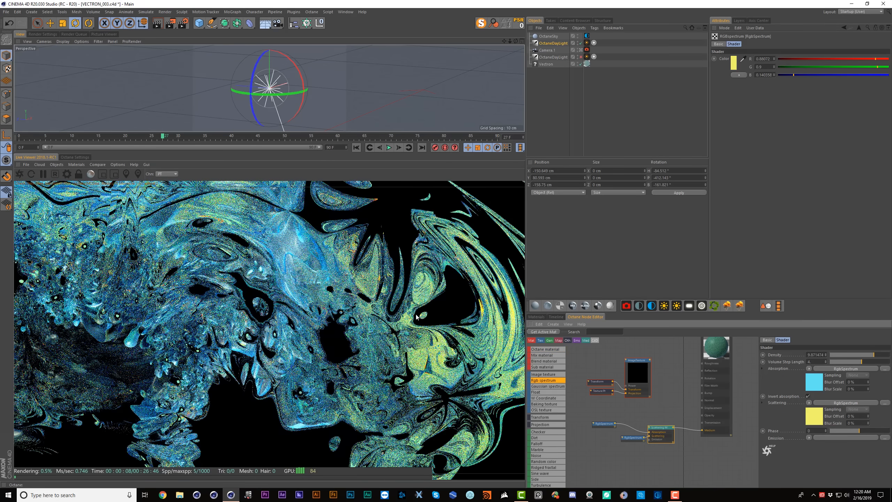
left_click(883, 354)
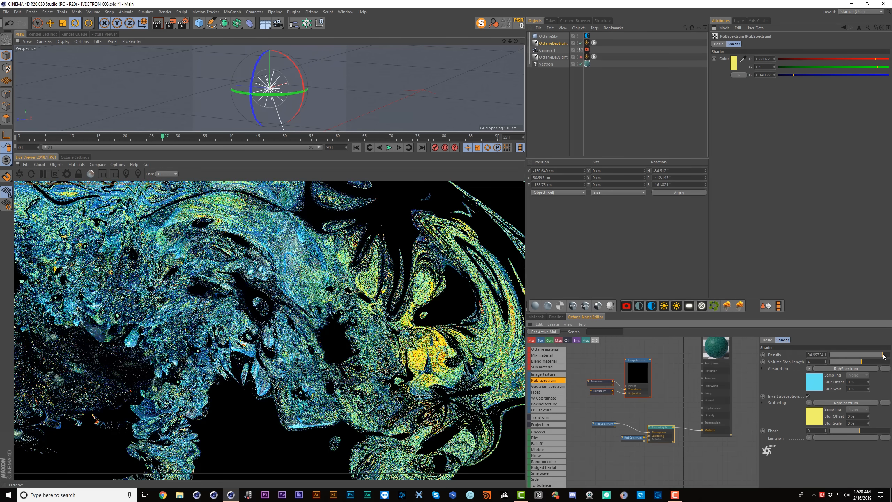
Rotate the first OctaneDayLight to about H -242.5°, P -355.6°, B -391.5° to change the sun direction on the fractal
left_click(562, 43)
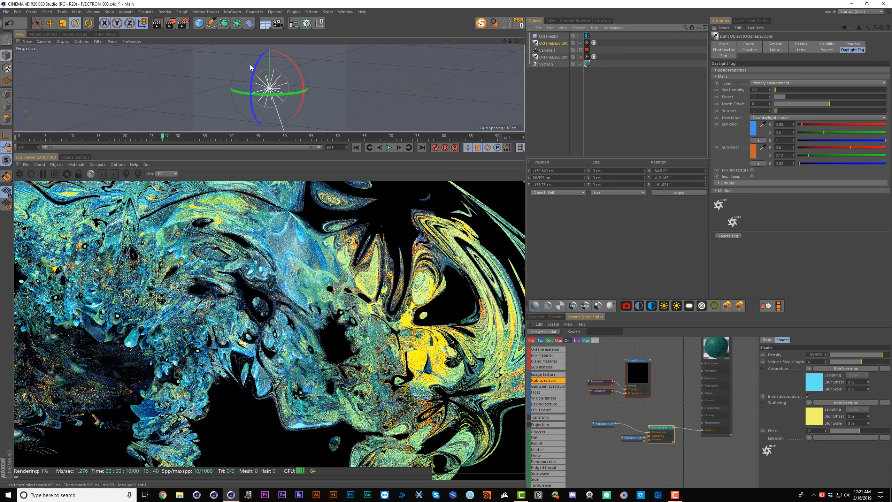
left_click_drag(281, 78, 292, 54)
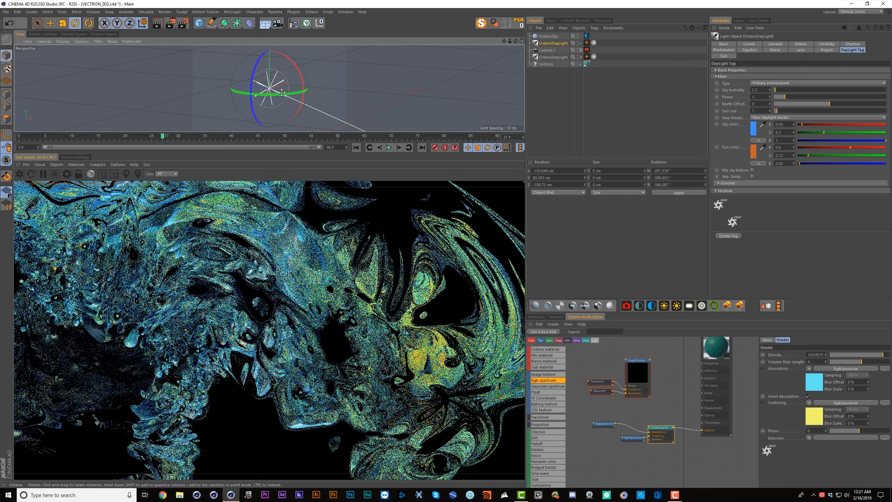
mouse_move(253, 92)
left_mouse_down()
mouse_move(274, 79)
mouse_move(269, 95)
left_mouse_up()
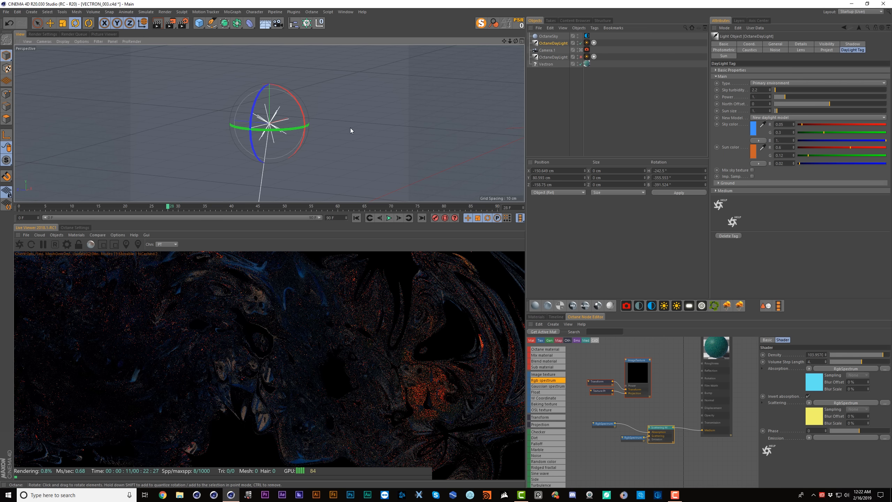
Add a new view panel, dock it beside the perspective viewport, and frame the camera and daylight in it
left_click(113, 41)
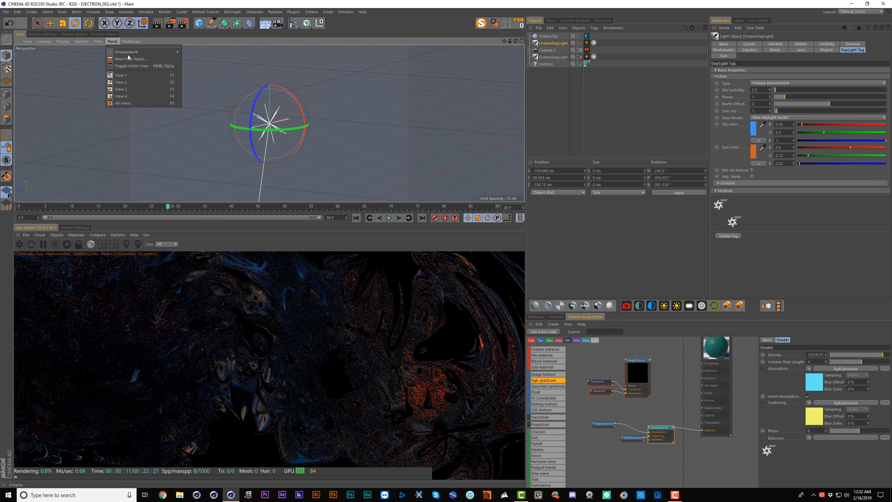
left_click(148, 59)
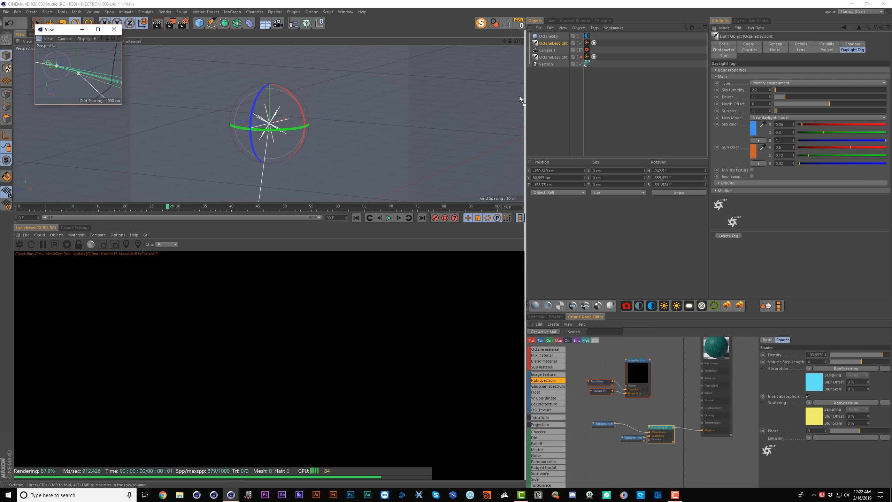
left_click_drag(511, 98, 511, 99)
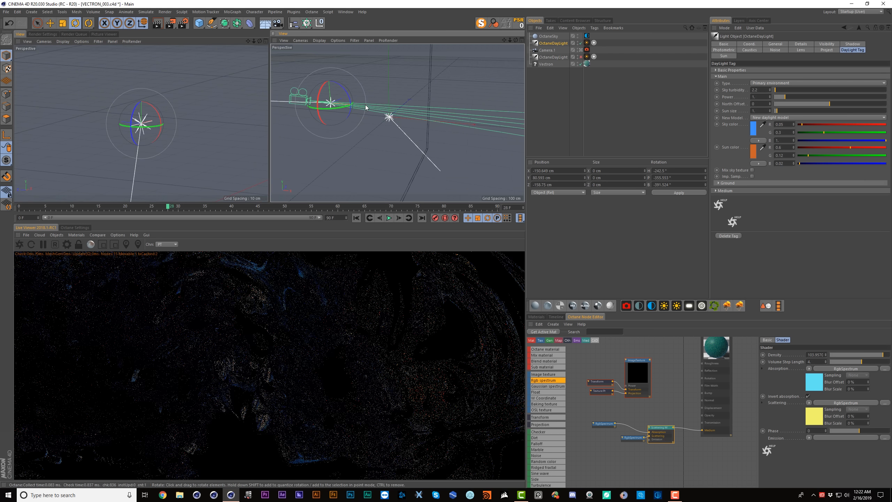
right_click_drag(350, 129, 333, 141, "alt")
left_click_drag(375, 106, 391, 107, "alt")
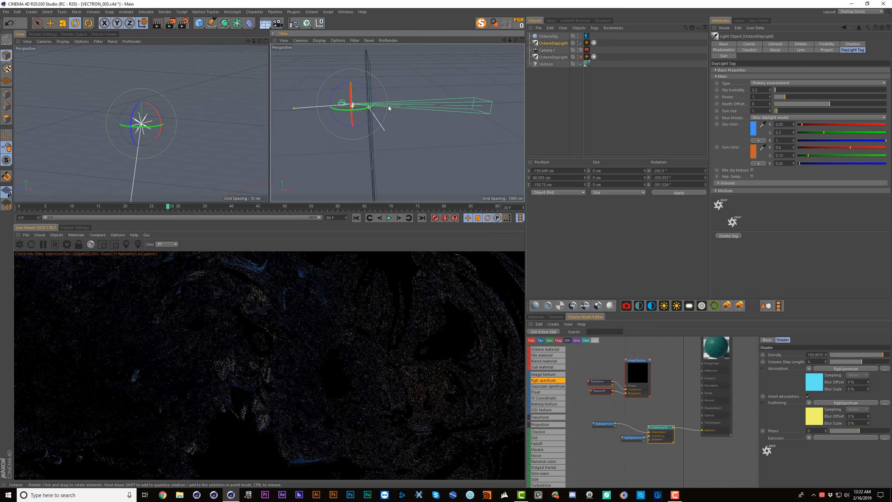
left_click(76, 235)
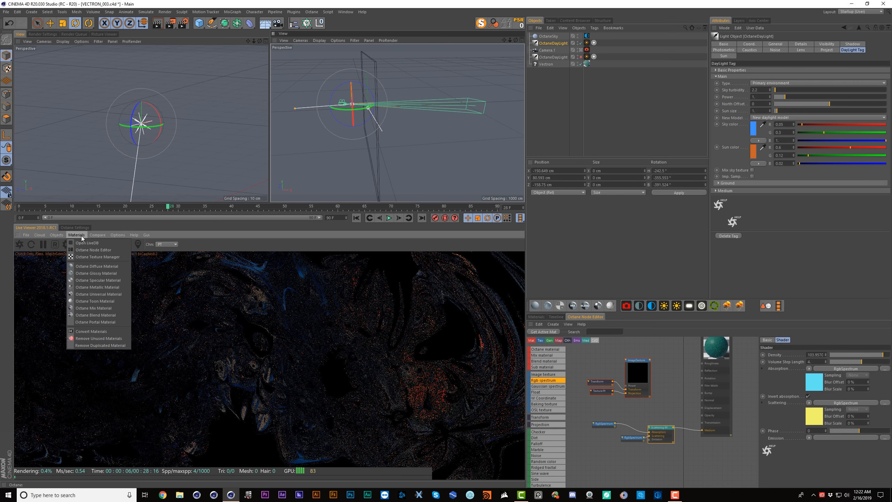
mouse_move(120, 235)
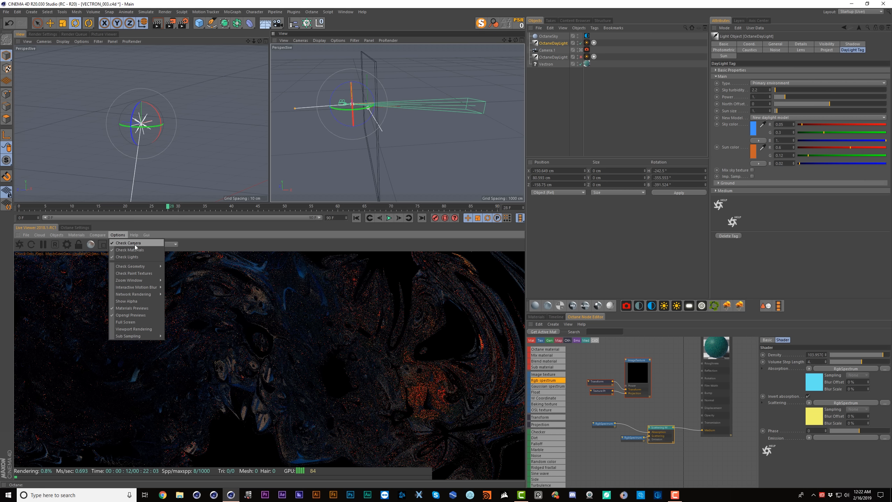
left_click(337, 156)
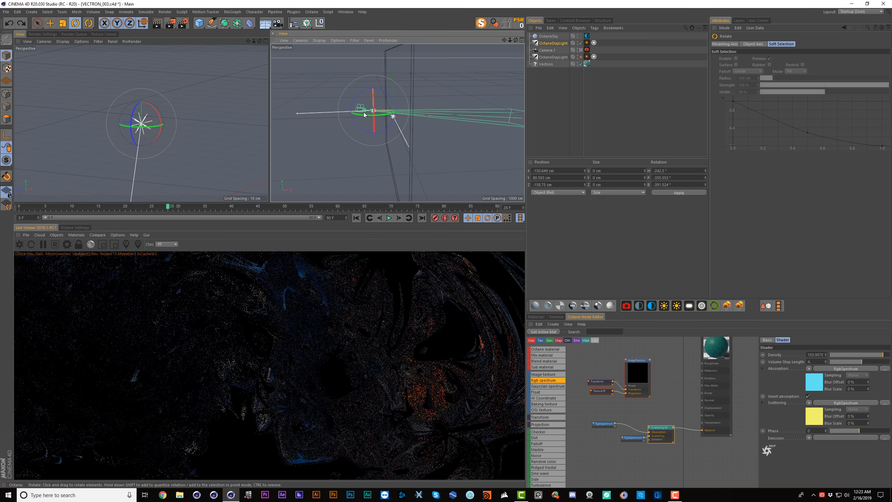
Rotate the daylight in the second viewport to about H -240°, P -381°, B -378°
scroll(362, 112, "up", 3)
left_click_drag(370, 111, 407, 168, "alt")
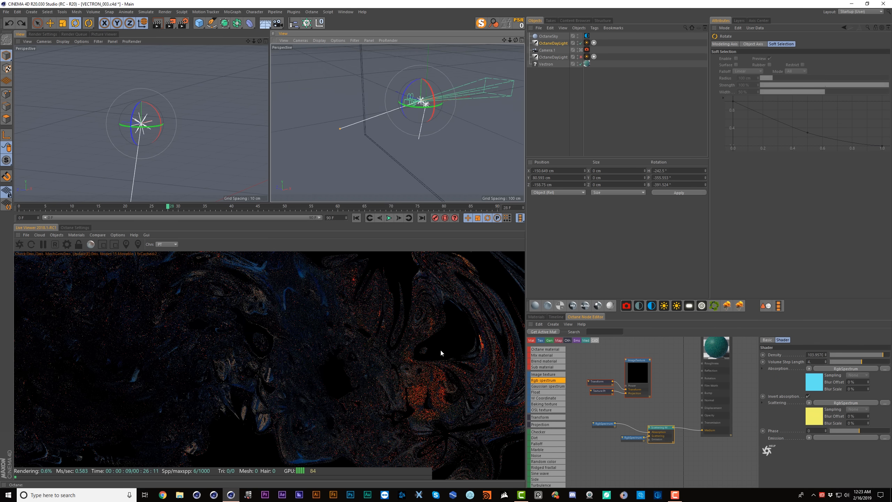
left_click_drag(402, 86, 407, 94)
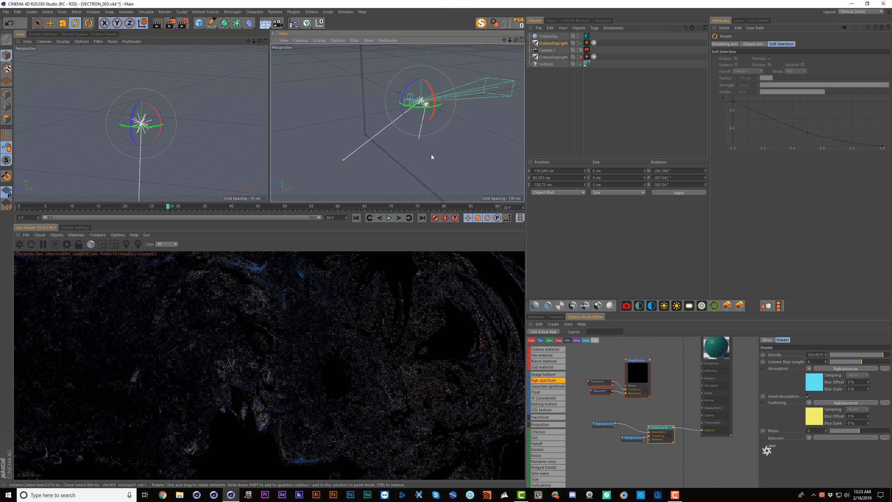
left_click_drag(407, 93, 406, 98)
Try the Mix Sky Texture option on the first daylight, and undo it together with the recent light rotations
left_click(552, 42)
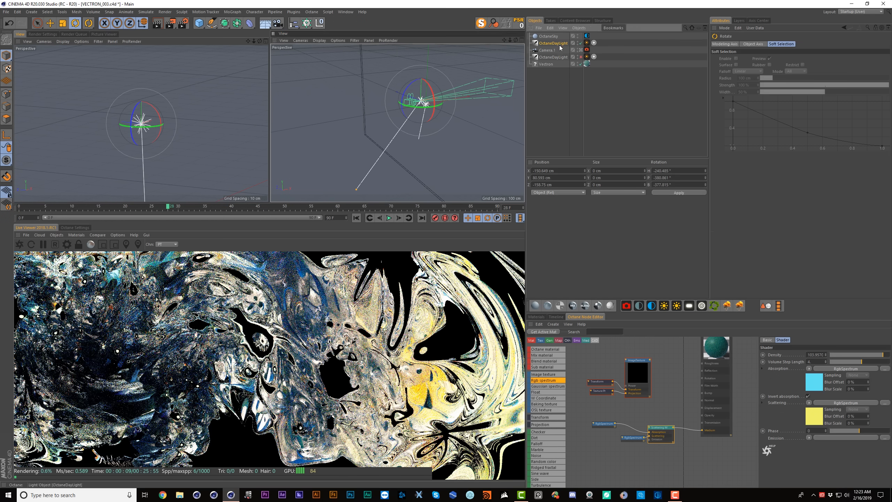
left_click(752, 170)
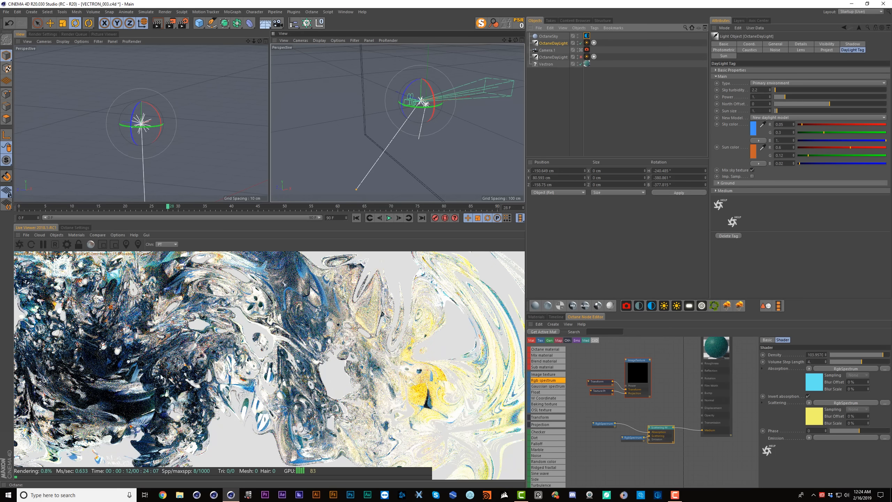
middle_click_drag(674, 406, 656, 420)
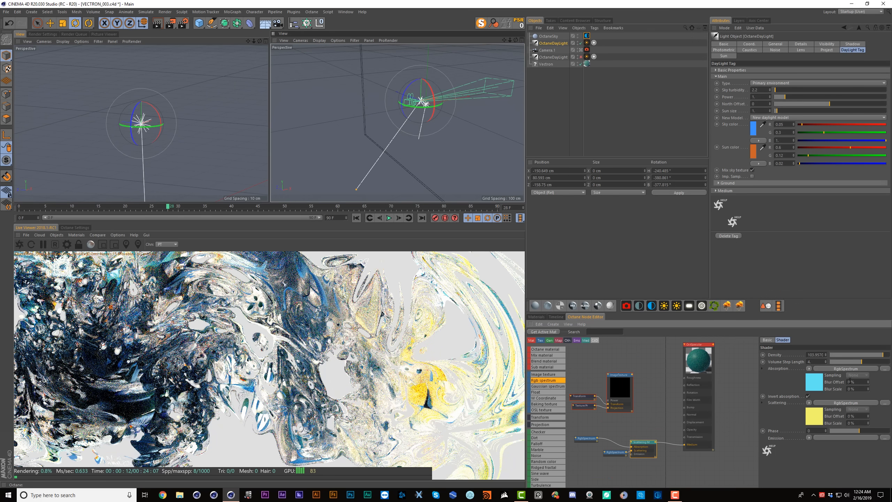
left_click(868, 355)
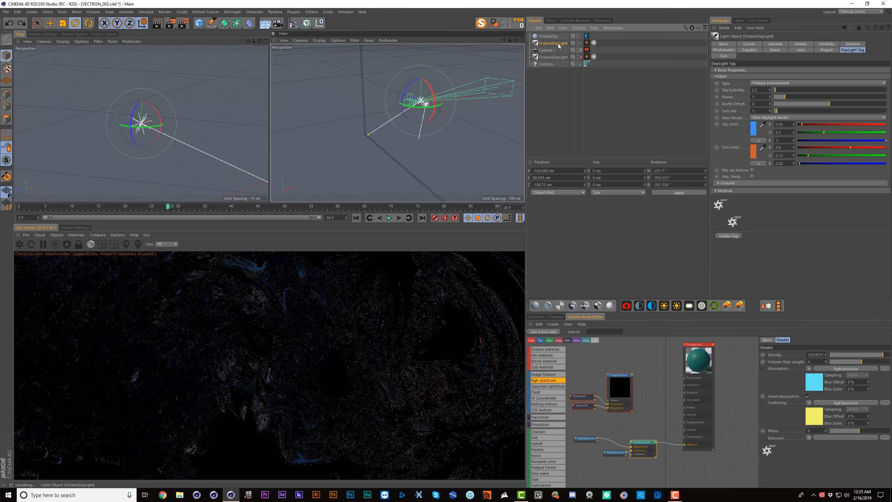
key("ctrl+z")
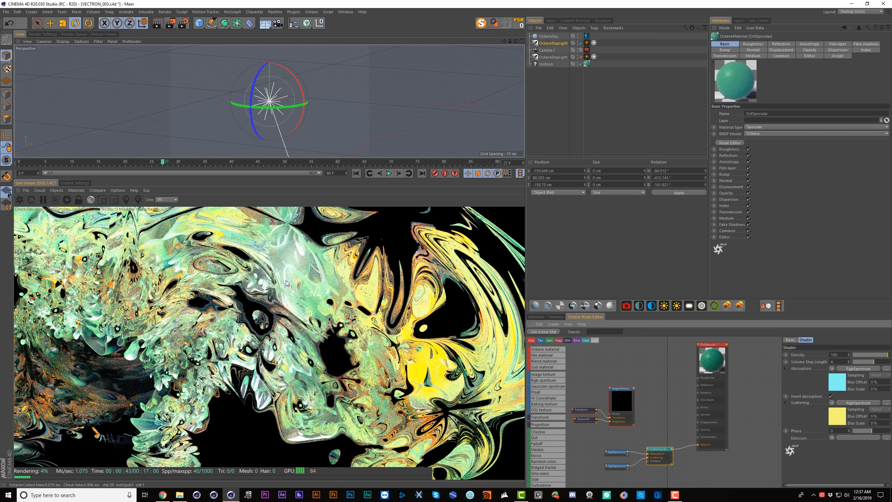
Set the specular material's film layer float to 0.31
left_click(709, 364)
left_click(833, 347)
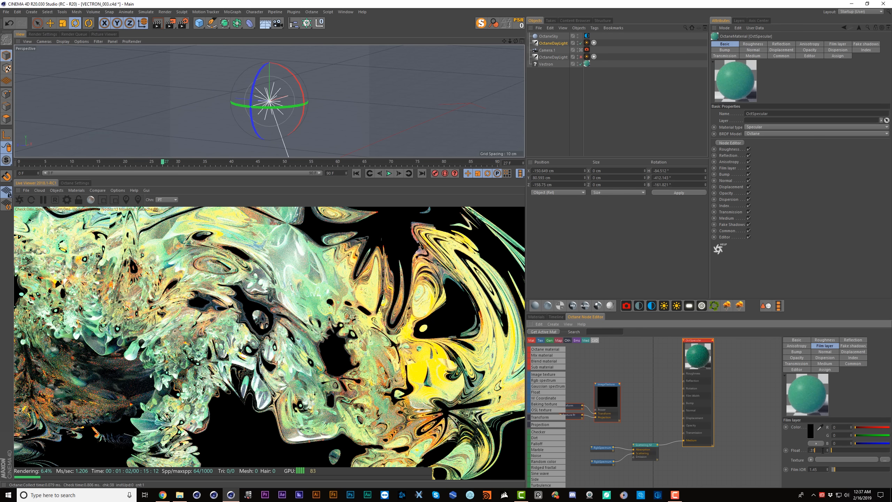
key("Return")
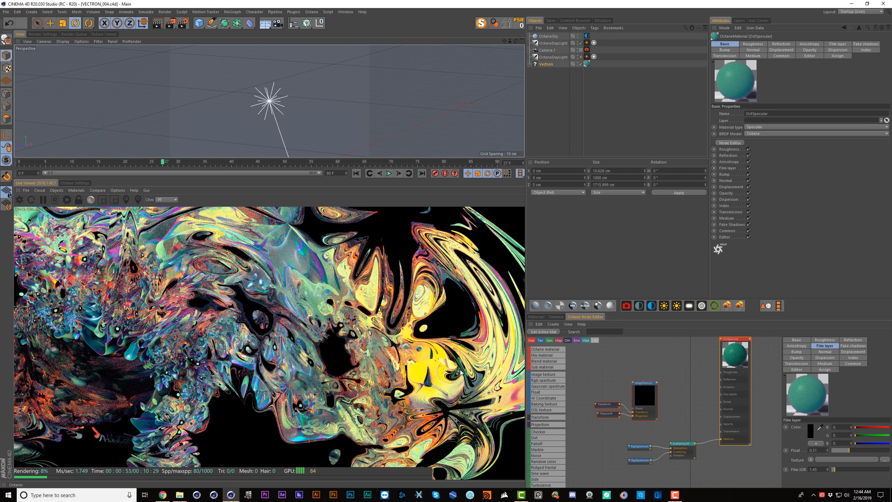
Recompile the Vectron object's mandelbulb script and set its Power parameter to about 3.68
left_click(541, 66)
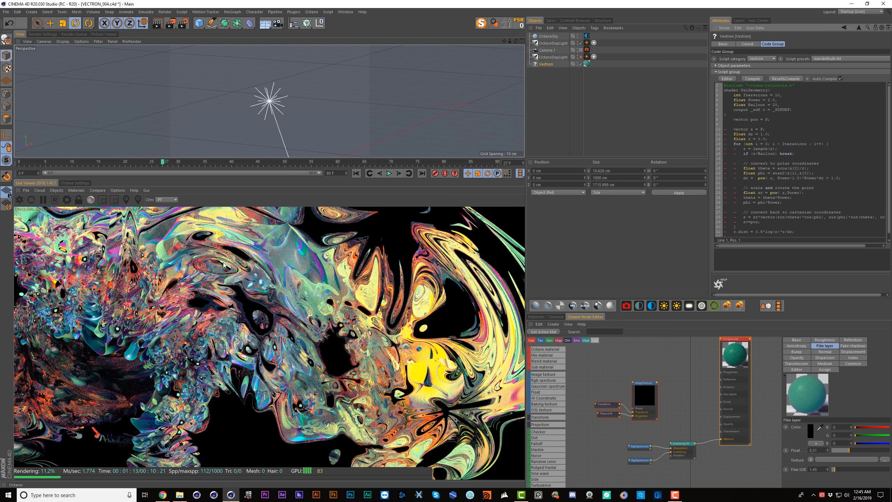
left_click(753, 79)
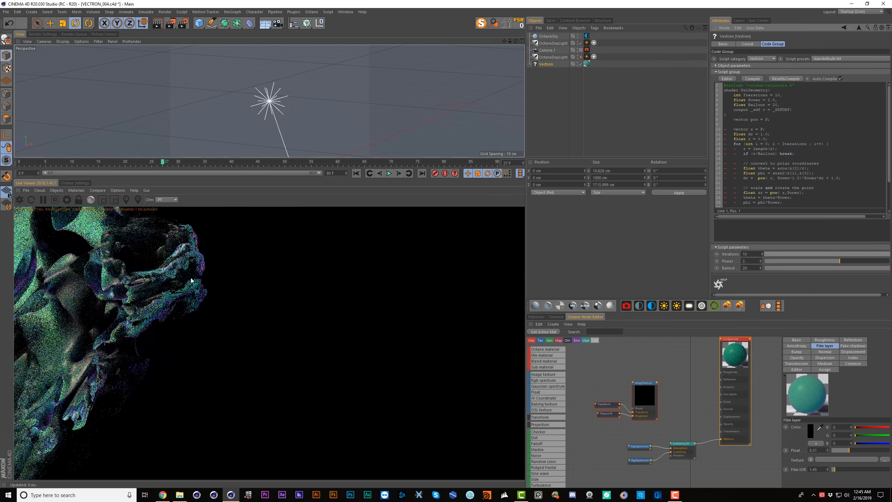
left_click_drag(839, 261, 800, 261)
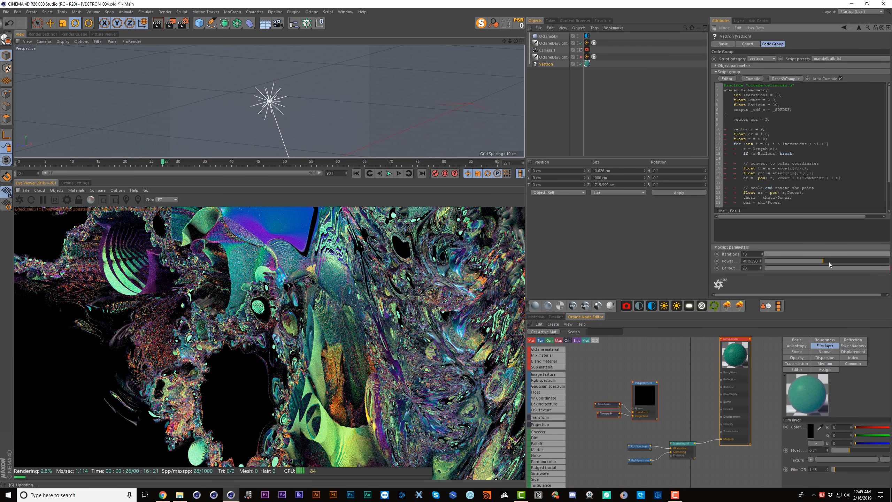
left_click_drag(829, 262, 856, 260)
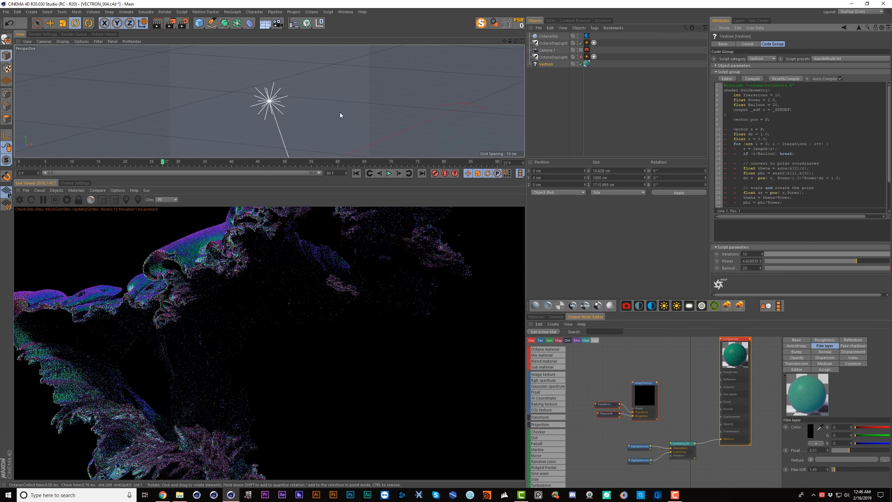
left_click(850, 261)
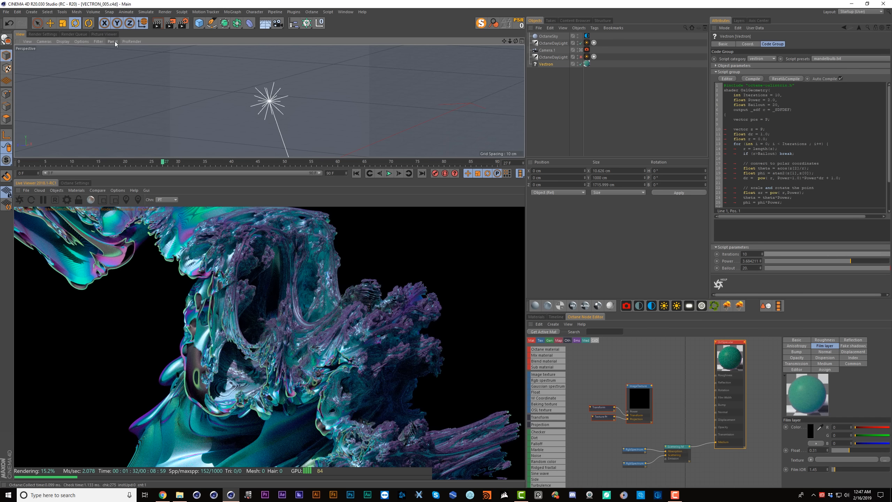
Add a new view panel and dock it beside the perspective viewport
left_click(113, 42)
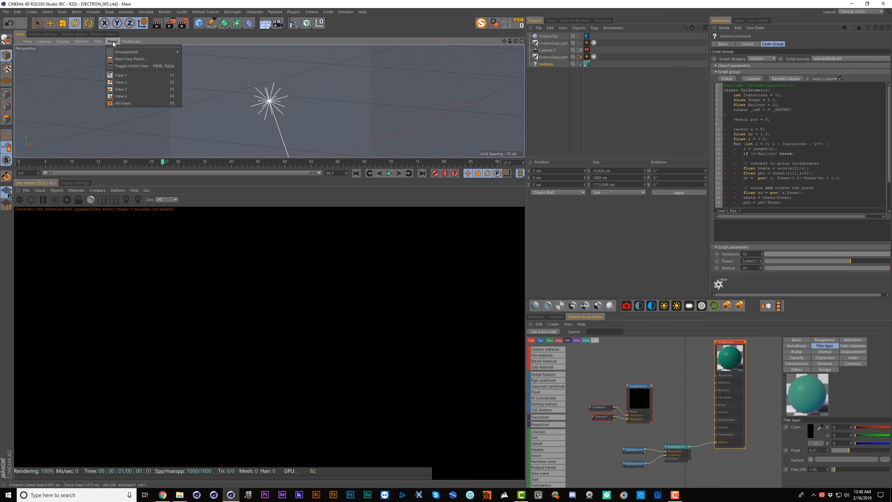
left_click(139, 58)
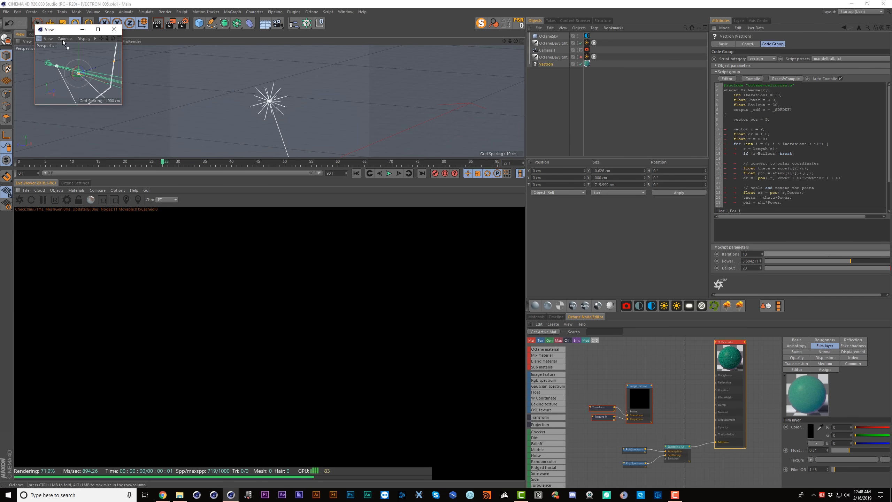
left_click_drag(510, 98, 510, 98)
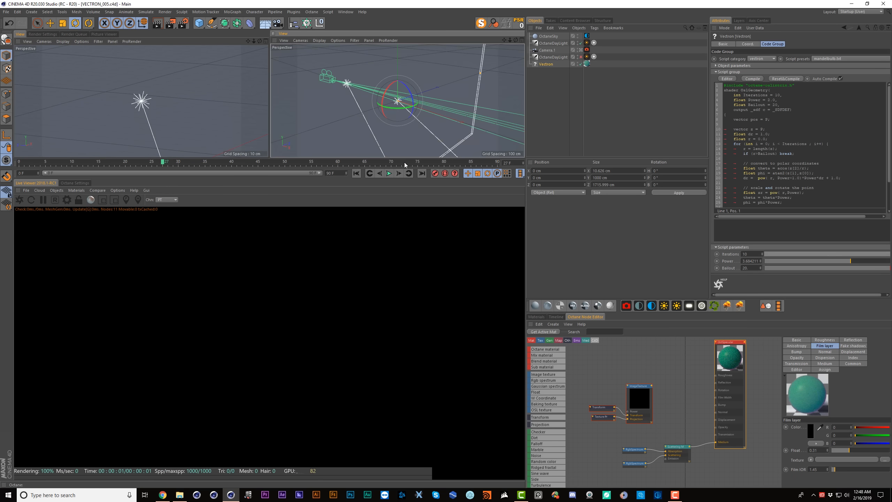
Disable both Octane daylights and set the Octane sky's RGB spectrum colour to black
left_click(581, 43)
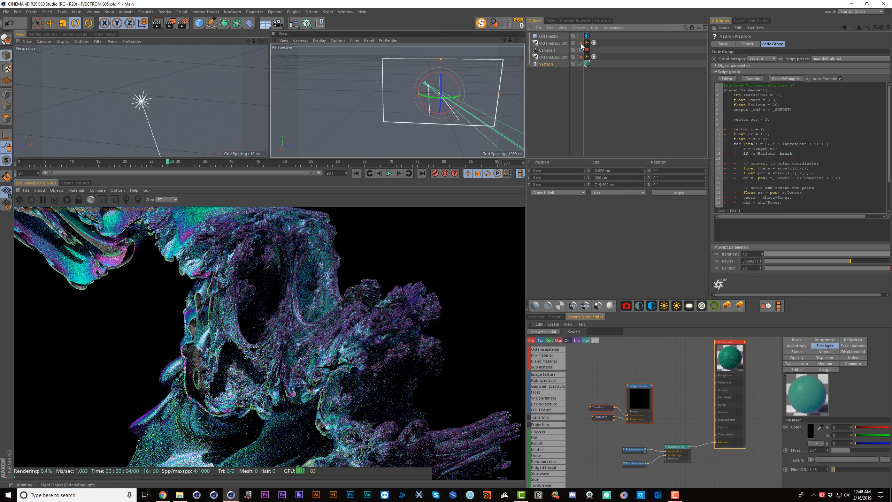
left_click(580, 57)
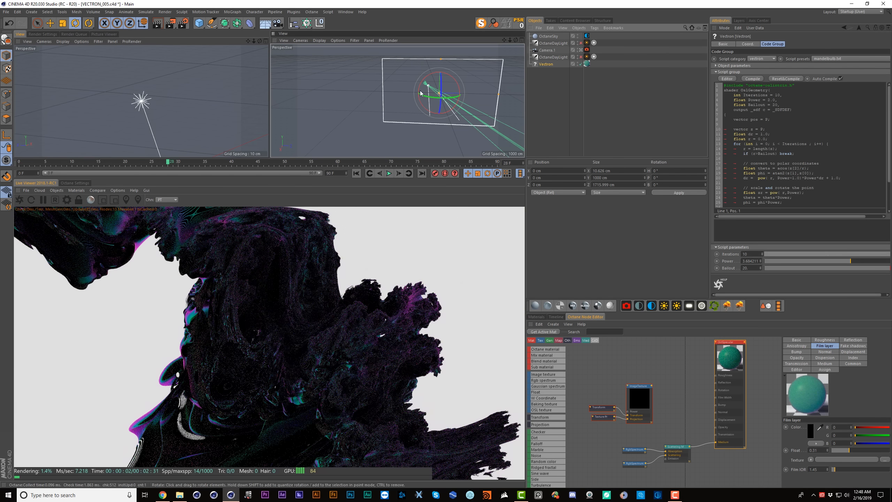
left_click(586, 36)
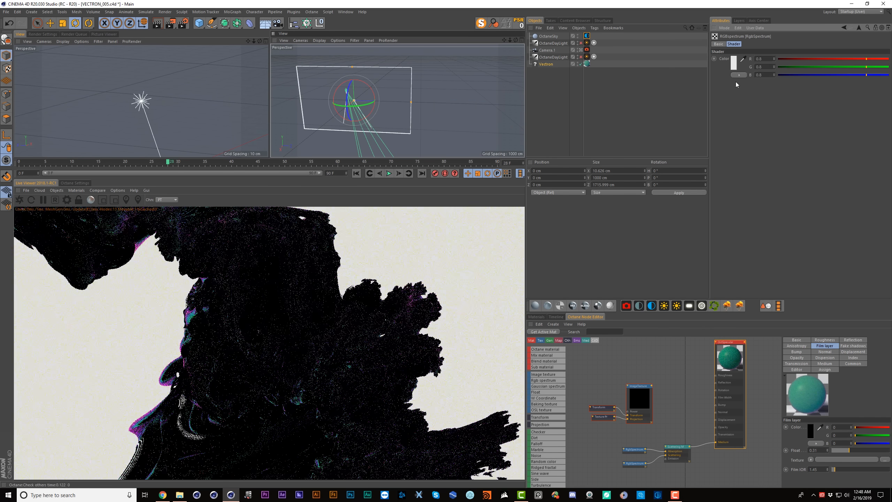
left_click(745, 83)
left_click_drag(723, 78, 698, 87)
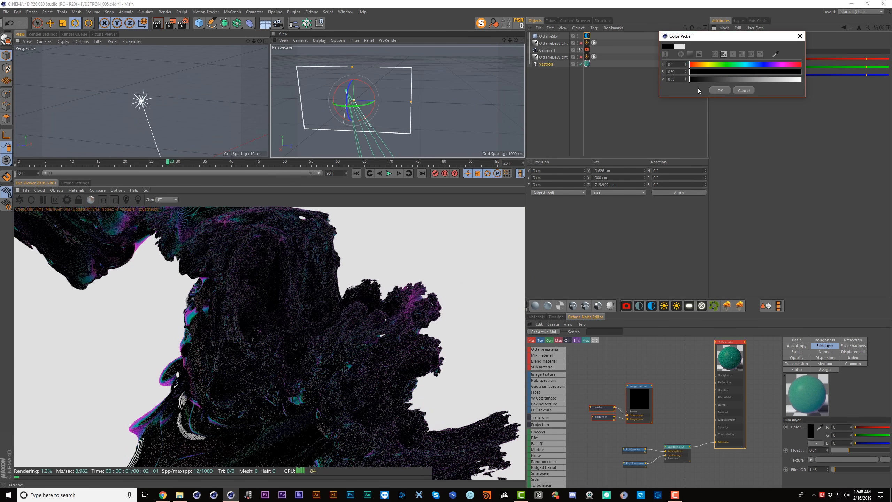
left_click(724, 91)
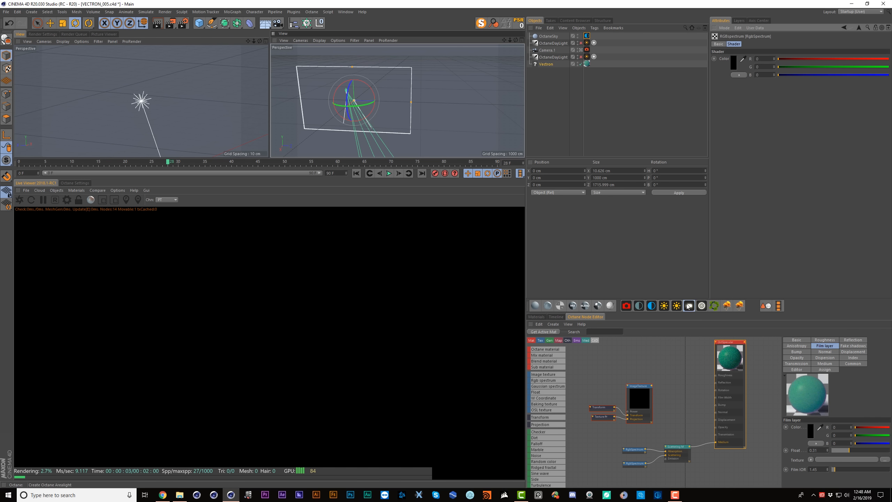
Add an Octane area light at about X 787 cm, Z 656 cm, rotated to H 141°, and adjust its power
left_click(687, 305)
left_click_drag(376, 101, 332, 117)
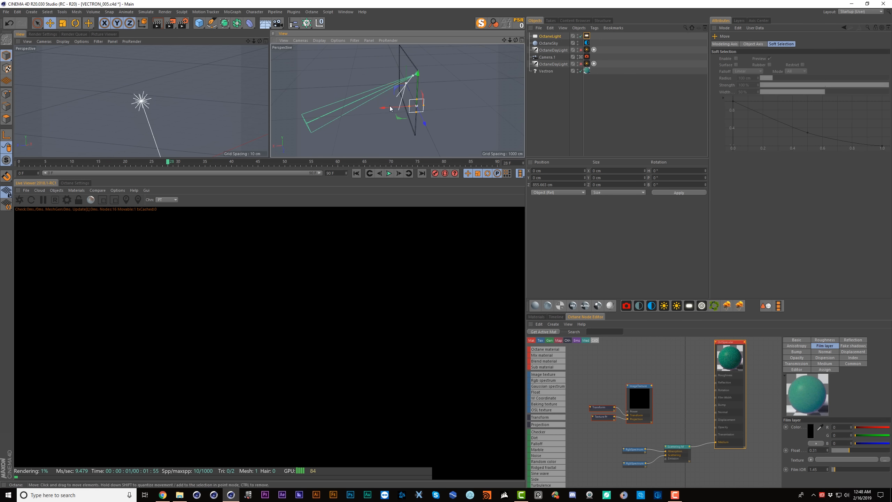
left_click_drag(383, 108, 326, 111)
left_click_drag(390, 99, 369, 49, "alt")
key("r")
left_click(586, 36)
left_click(868, 58)
Duplicate the area light and place the copy at about X -800 cm, Z 338 cm, rotated to H 255°
key("e")
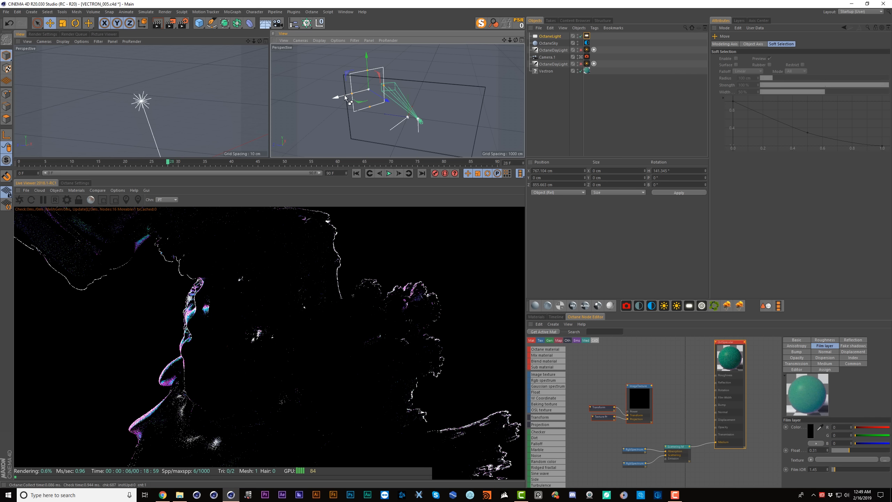
left_click_drag(344, 95, 357, 126)
scroll(332, 88, "down", 3)
key("r")
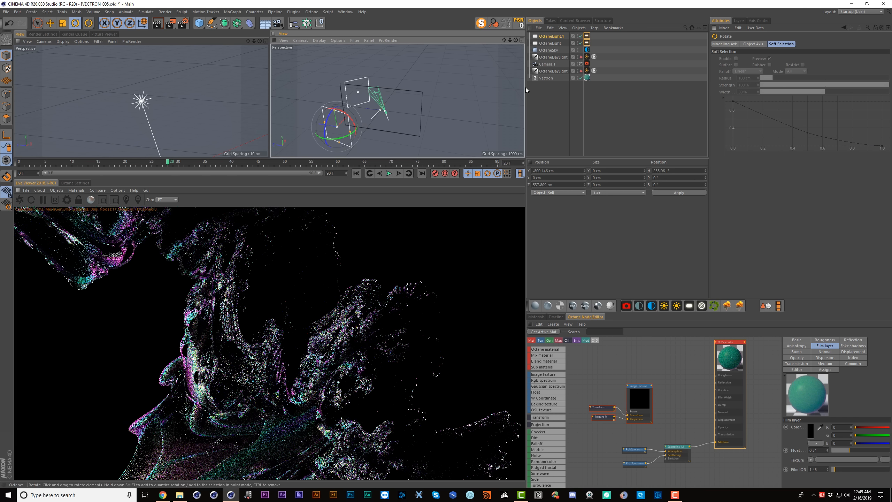
Set the duplicated light's power to about 61 and its temperature to about 3564
left_click(586, 36)
left_click(860, 59)
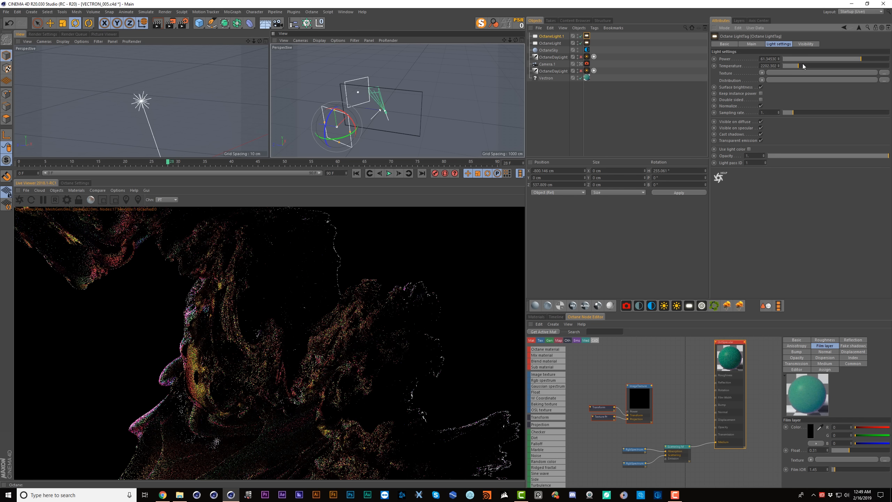
left_click_drag(804, 67, 810, 66)
Load a Gaussian spectrum as the duplicated light's distribution, with wavelength about 0.21 and width about 0.07
left_click(762, 80)
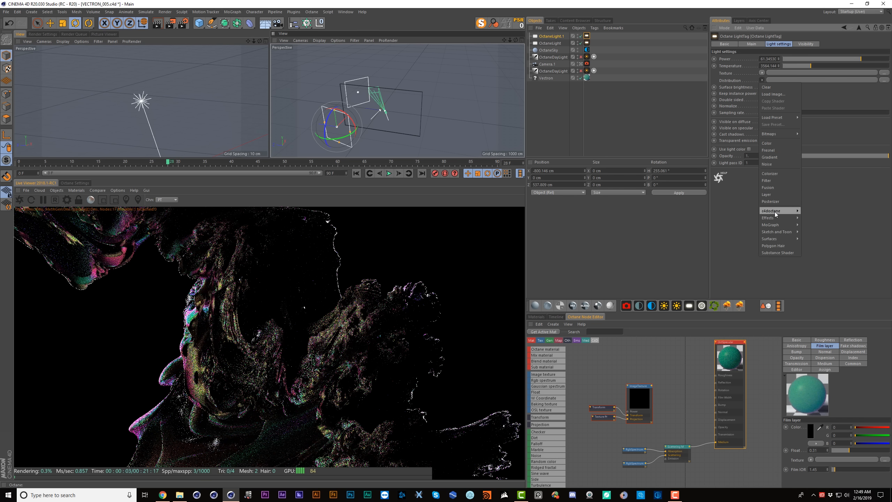
mouse_move(775, 211)
left_click(822, 288)
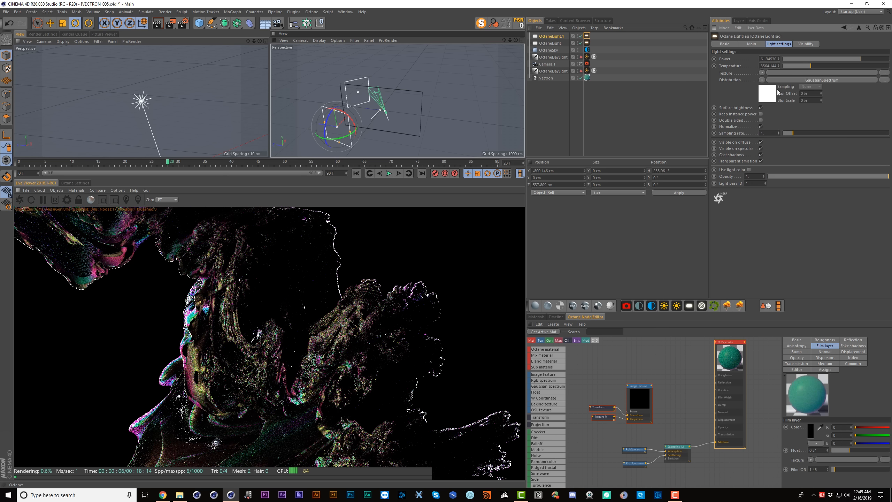
left_click(764, 96)
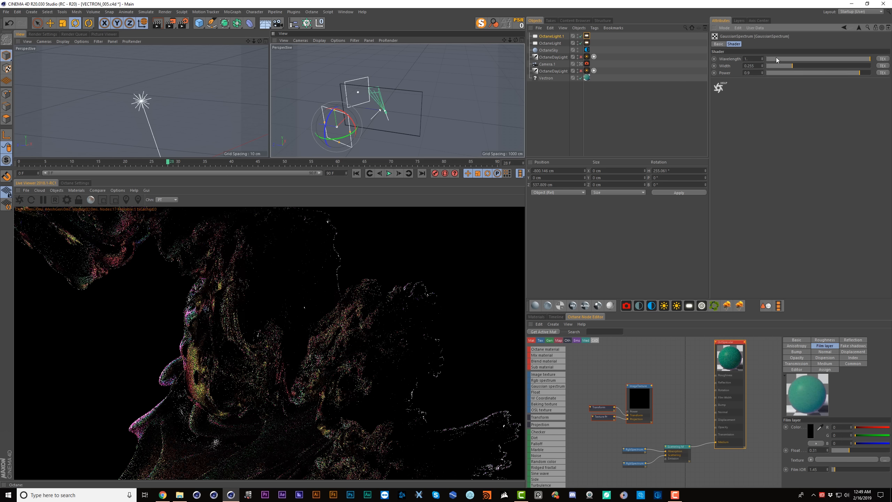
left_click(774, 66)
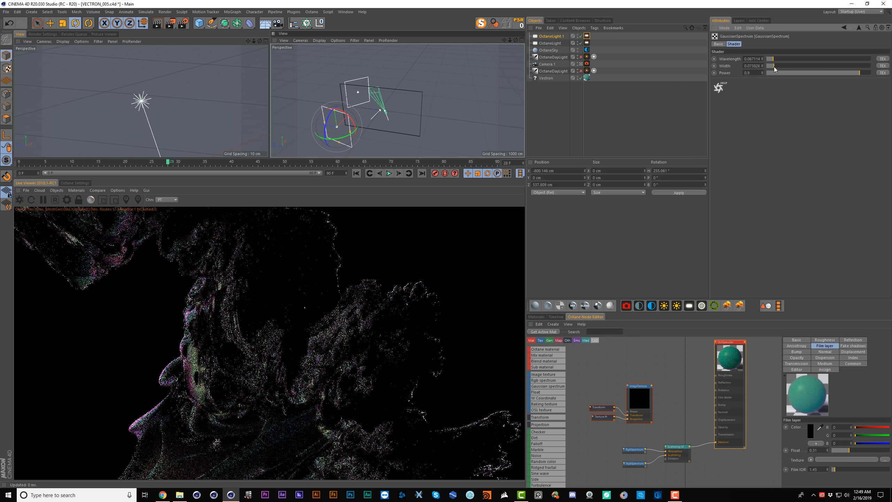
left_click(787, 59)
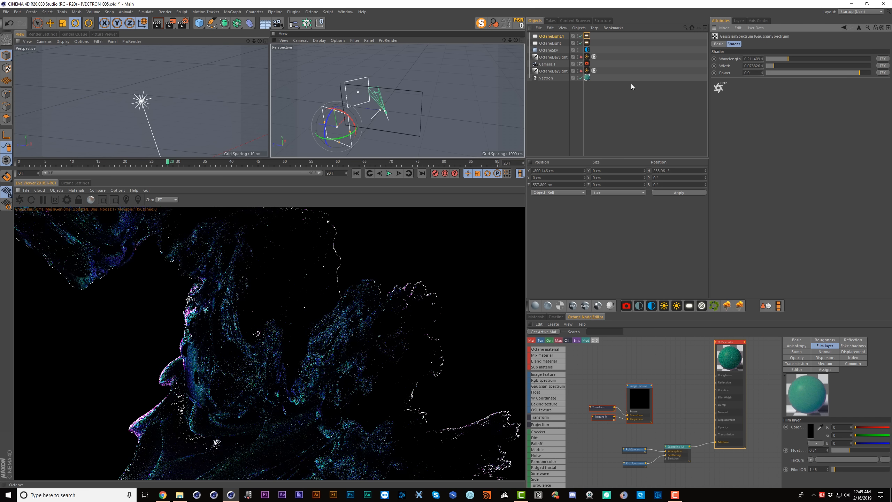
Duplicate the Gaussian-spectrum light, move the third light across from it to about Z -542 cm, and rotate it toward the fractal
key("e")
mouse_move(362, 125)
left_mouse_down()
mouse_move(439, 104)
mouse_move(446, 71)
mouse_move(441, 95)
mouse_move(365, 116)
left_mouse_up()
key("r")
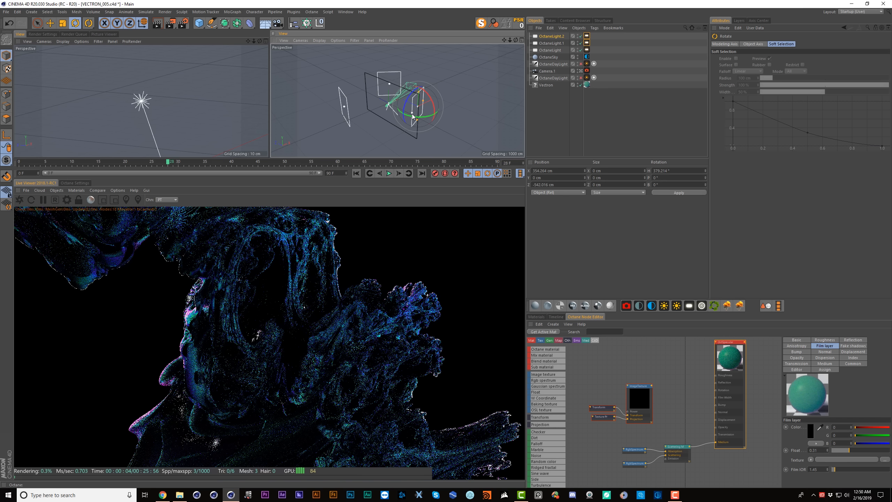
Set the third light's Gaussian spectrum wavelength to about 0.93 and its power to about 286
left_click(587, 50)
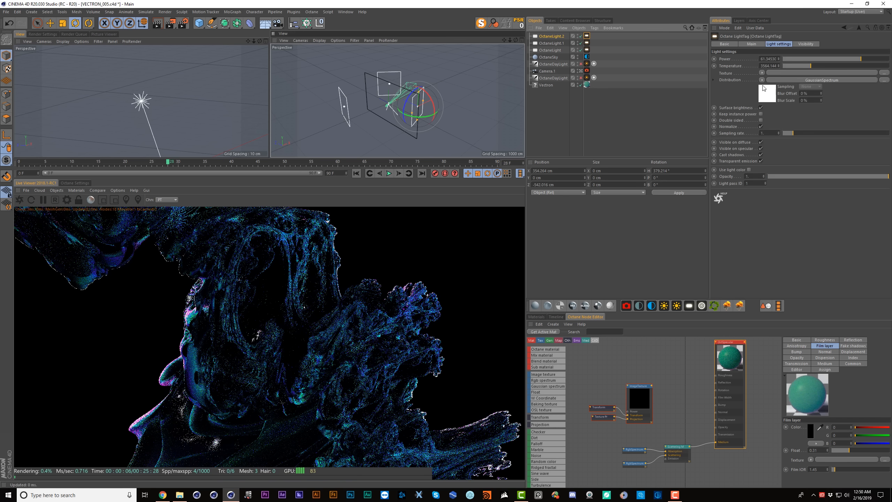
left_click(790, 80)
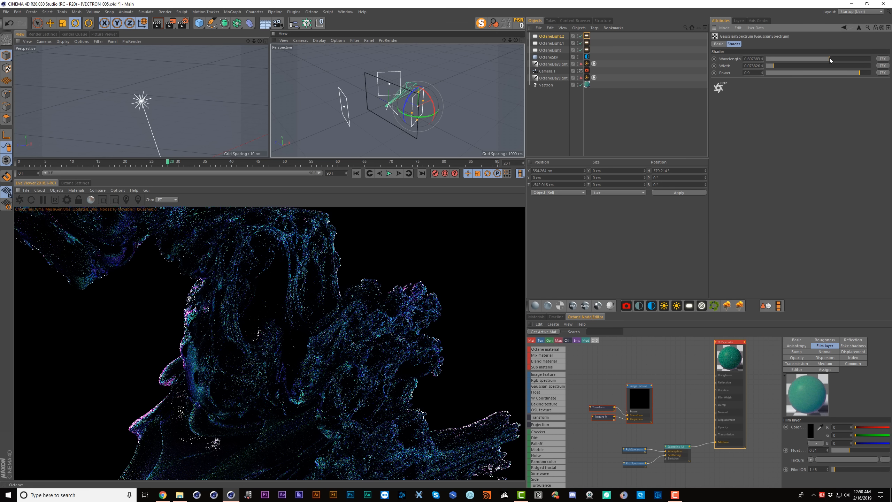
left_click_drag(829, 58, 863, 59)
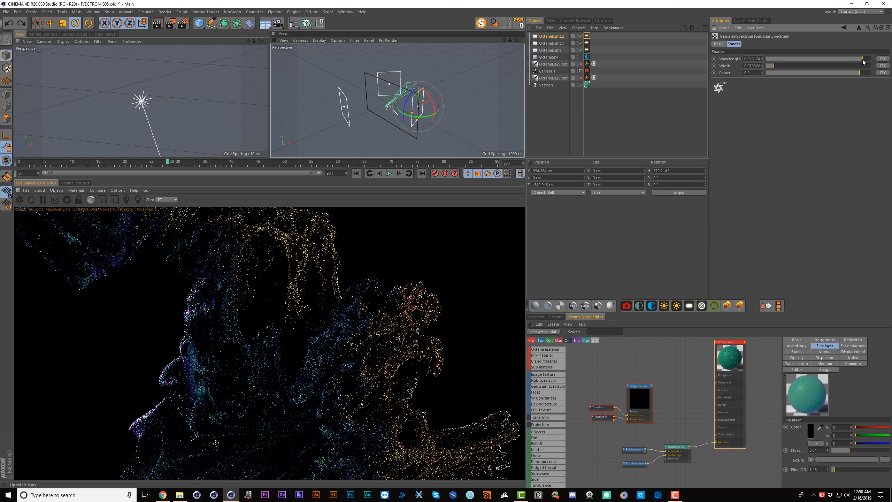
left_click(586, 35)
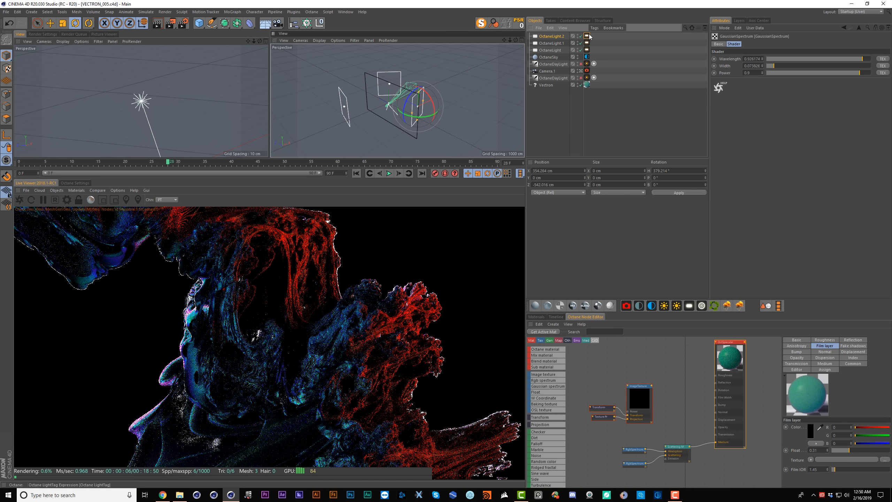
left_click(869, 59)
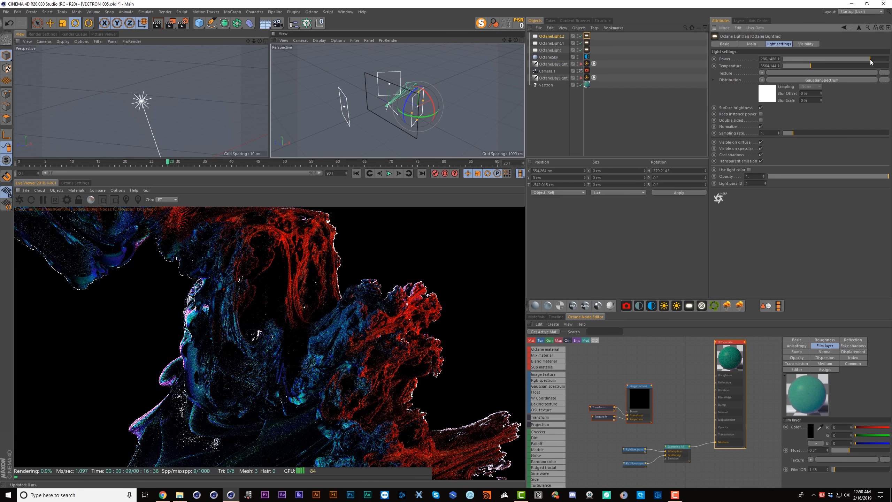
Set Saturate to white to 1 in the Octane camera's imager settings
left_click(586, 71)
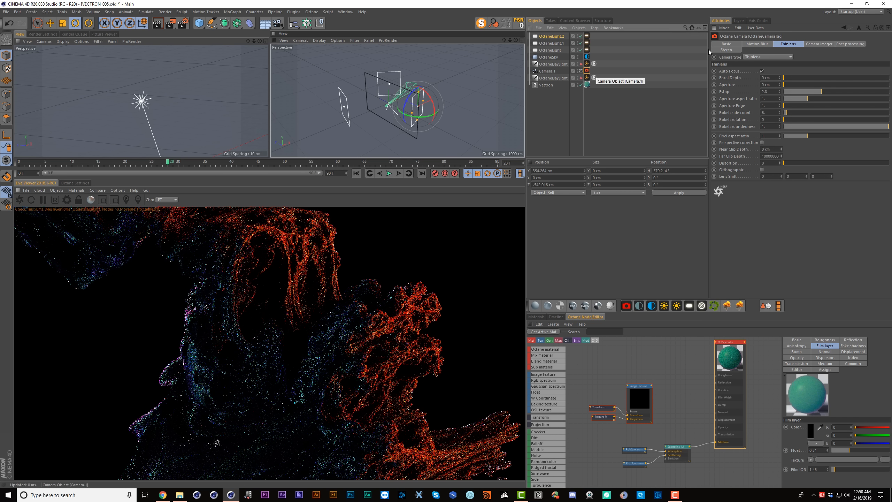
left_click(823, 44)
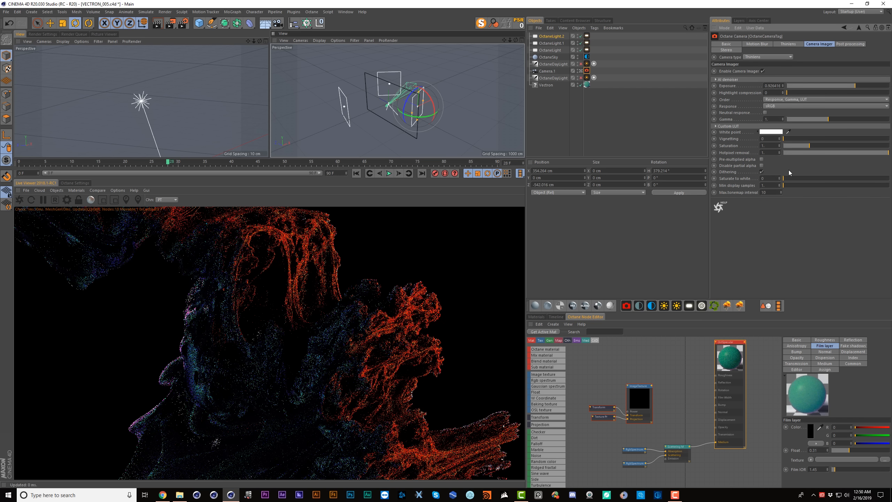
left_click_drag(783, 178, 888, 178)
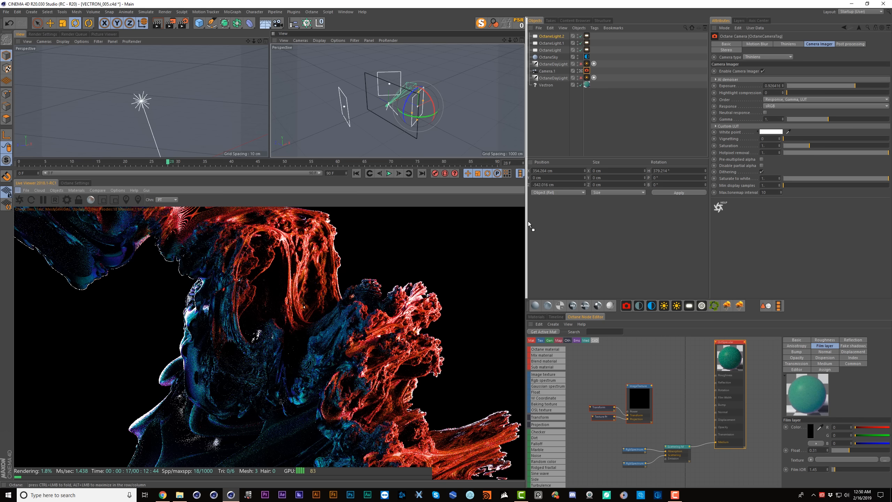
Rearrange the layout with a tall Live Viewer beside the Octane Settings, and widen that side of the workspace
left_click(523, 244, "alt")
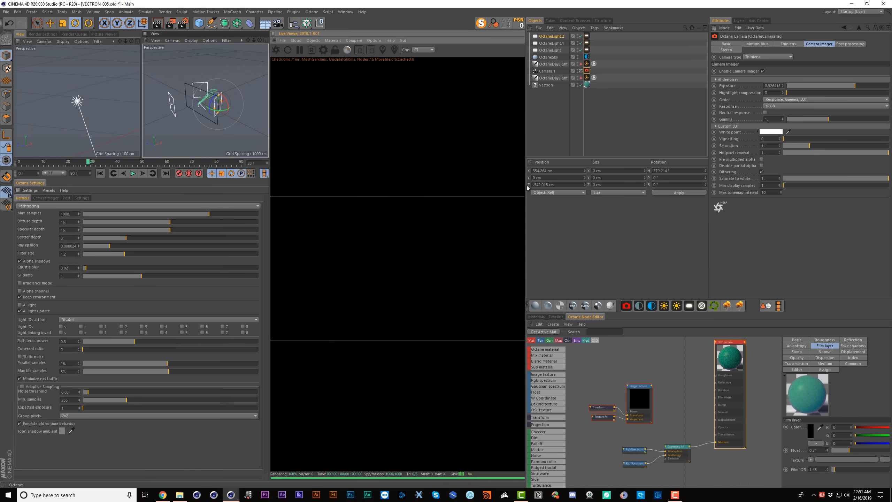
left_click_drag(526, 187, 545, 187)
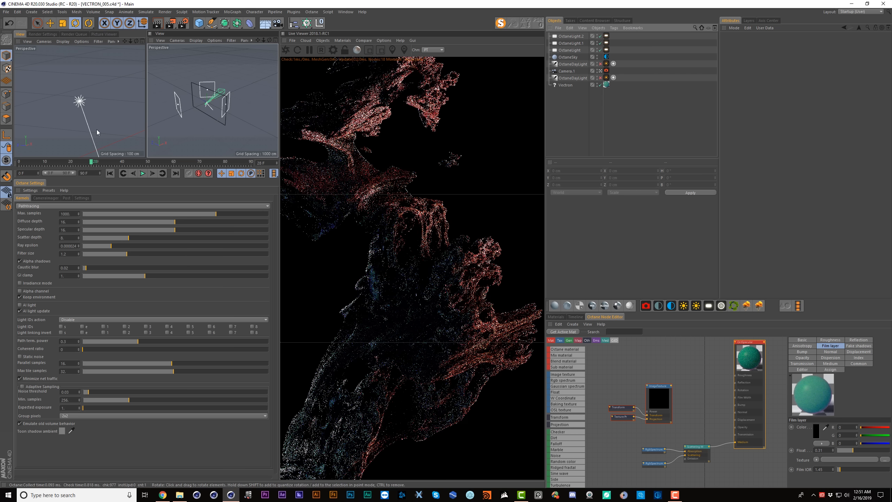
left_click(607, 132)
Raise OctaneLight's power to about 3529 and open its Gaussian spectrum distribution settings
left_click(606, 50)
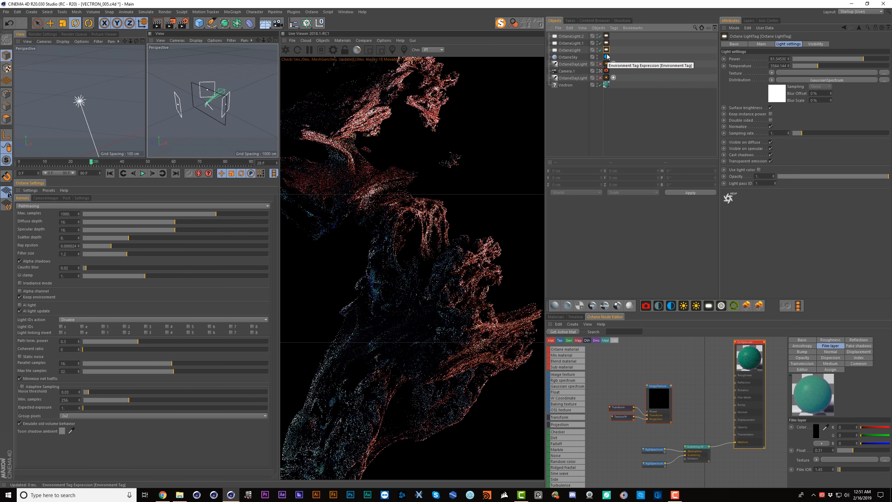
left_click(781, 101)
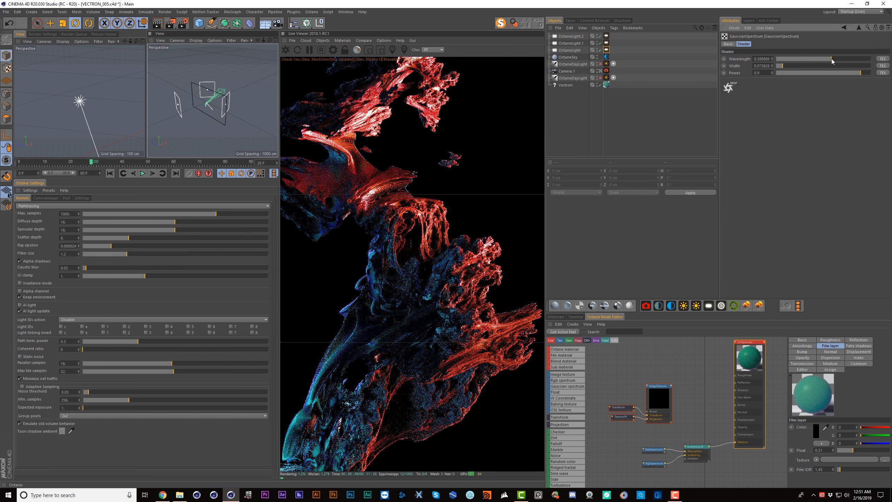
left_click(606, 50)
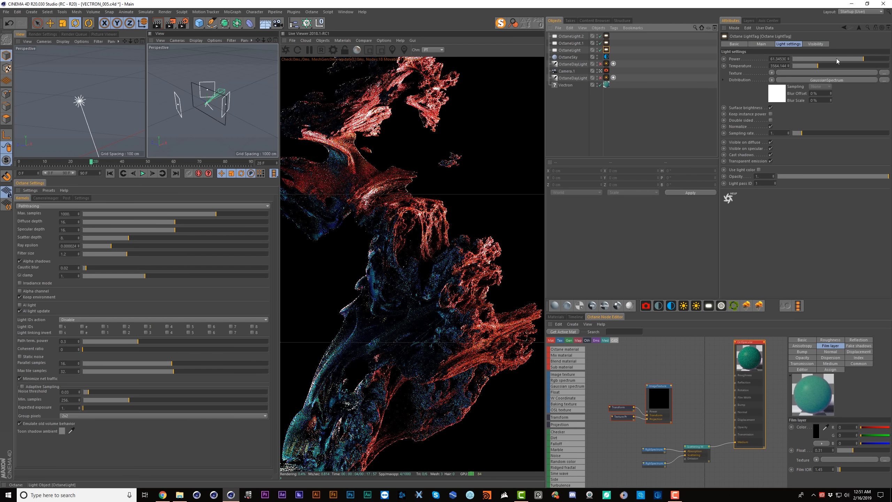
left_click(885, 59)
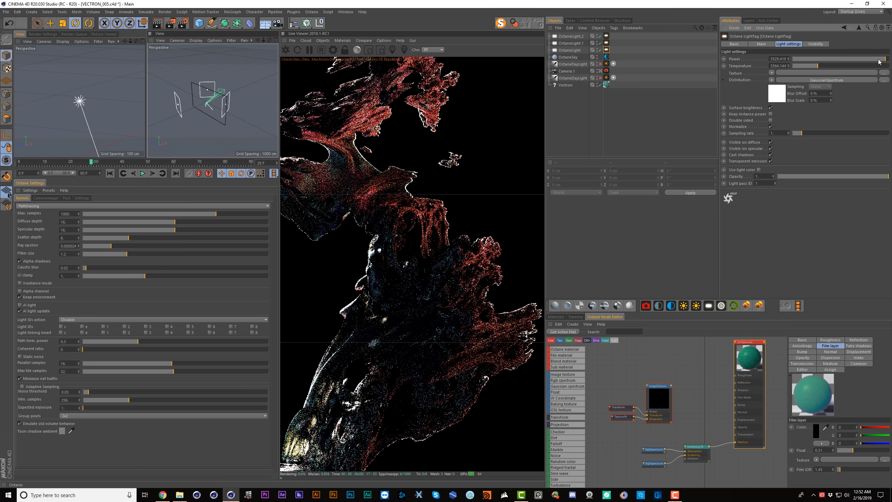
left_click(779, 91)
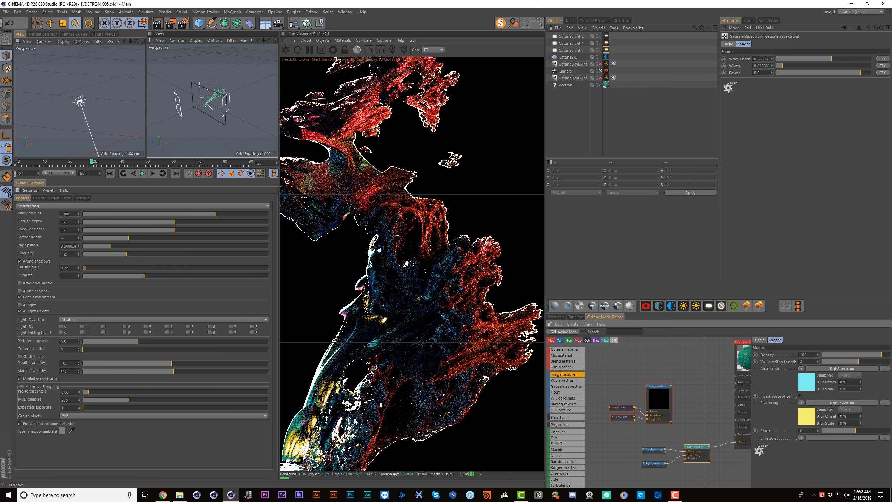
Lower the scattering medium's density to about 0.074 and resend the scene to the live render
left_click(876, 354)
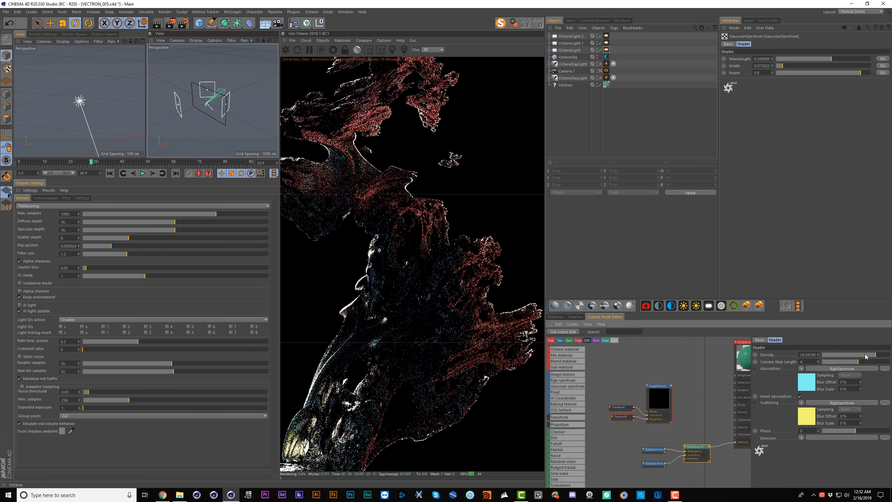
left_click_drag(876, 355, 864, 356)
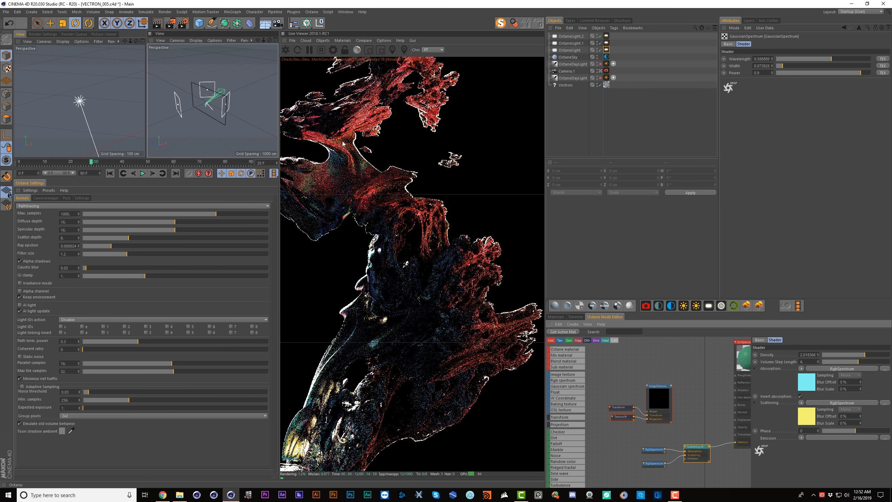
left_click(287, 50)
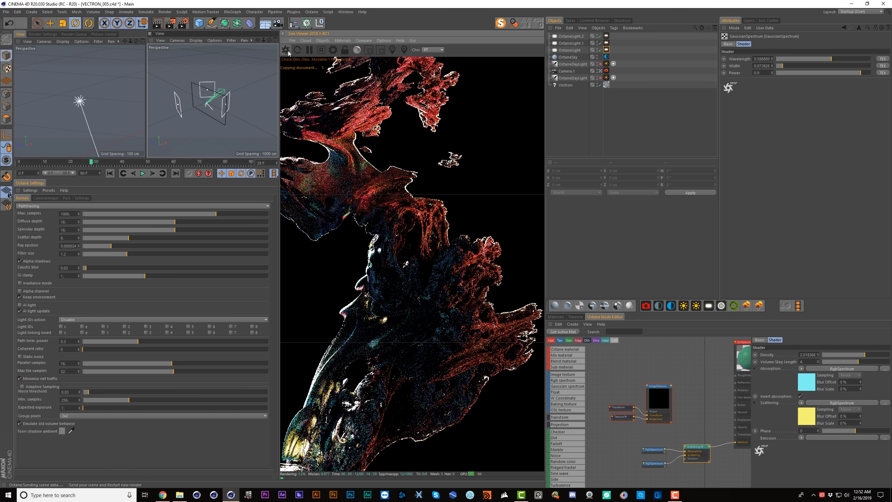
left_click(846, 354)
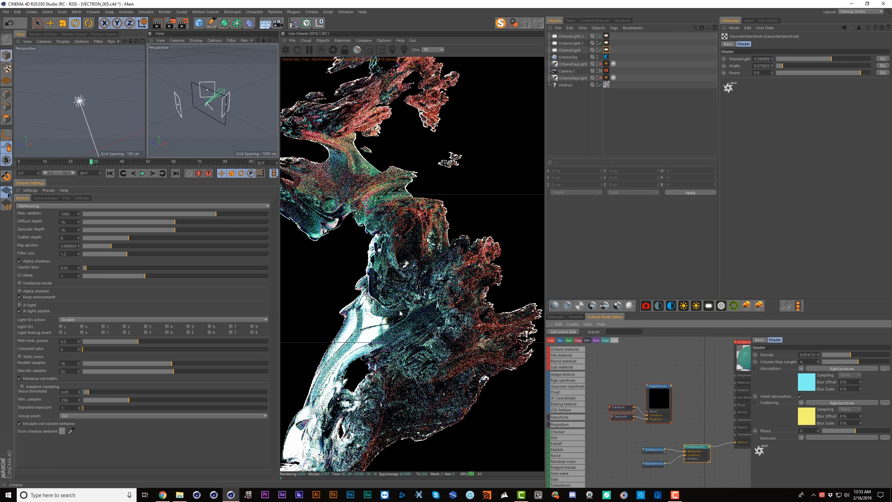
Move OctaneLight behind the fractal to about X 1420 cm, Z 553 cm and rotate its heading to about 95°
left_click(606, 50)
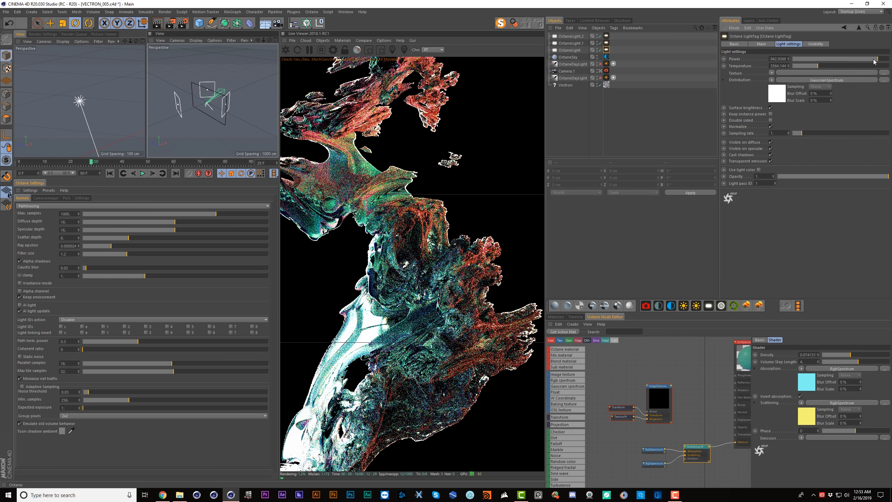
left_click(219, 113)
left_click_drag(219, 111, 154, 118, "alt")
middle_click_drag(216, 100, 206, 101, "alt")
left_click_drag(207, 103, 207, 96, "alt")
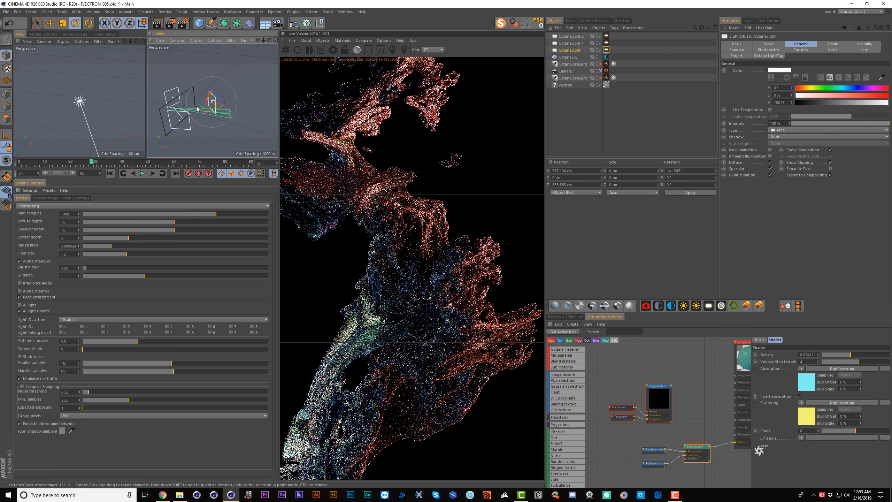
key("e")
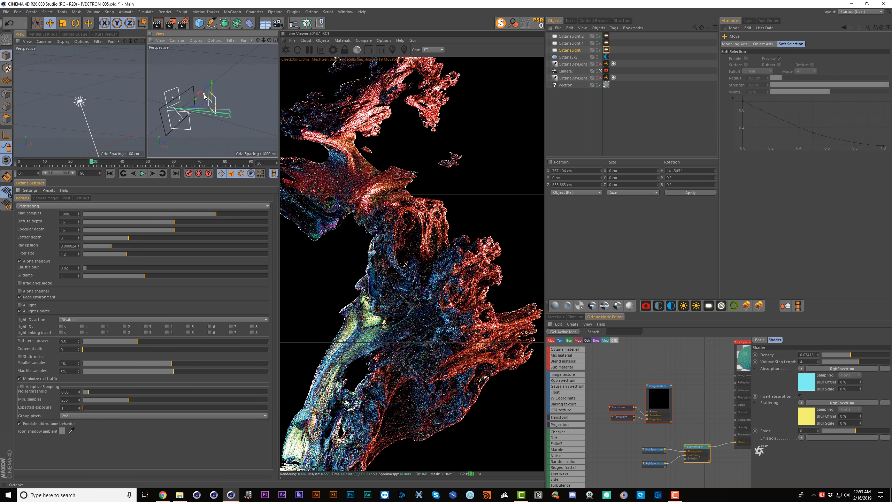
left_click_drag(205, 96, 222, 129)
key("r")
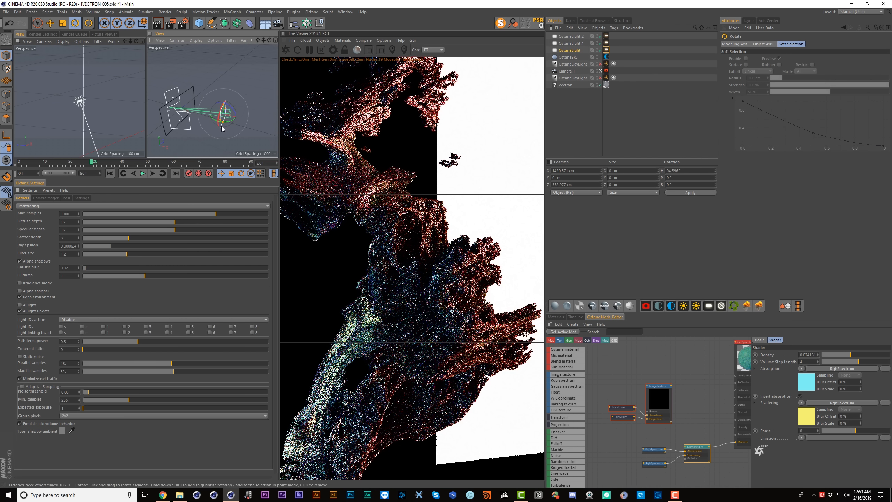
Set OctaneLight's power to about 128 and its opacity to 0
left_click(606, 50)
left_click_drag(787, 176, 763, 178)
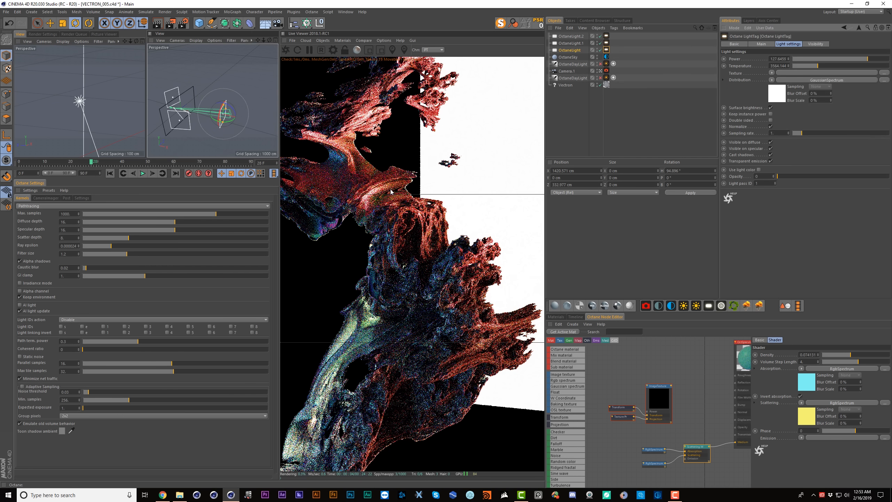
Switch the three area lights off and back on to compare what each contributes to the render
left_click(599, 50)
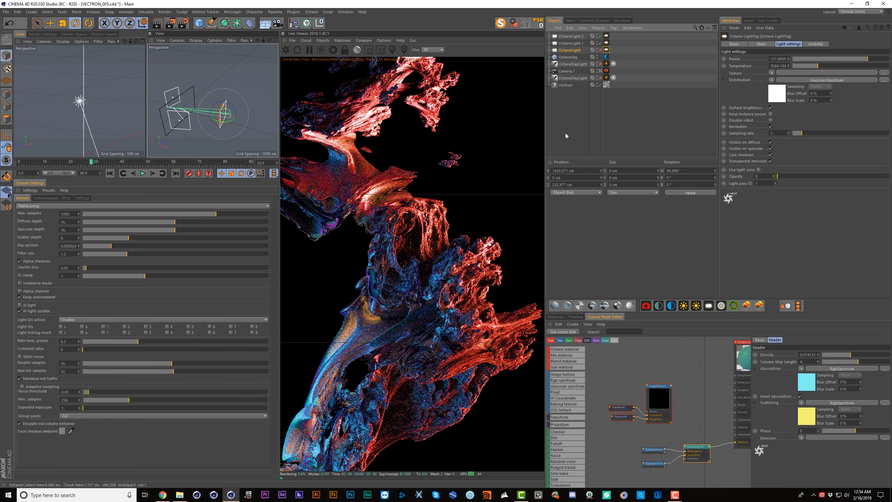
left_click(599, 50)
left_click(599, 43)
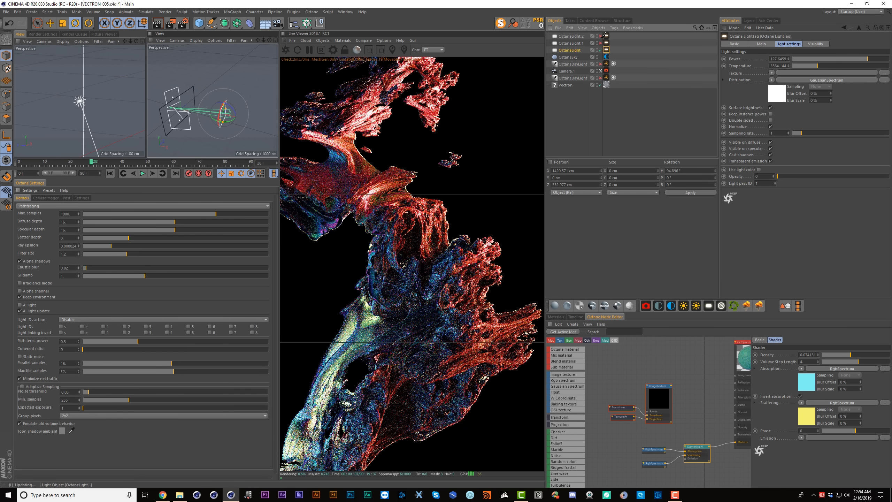
left_click(600, 36)
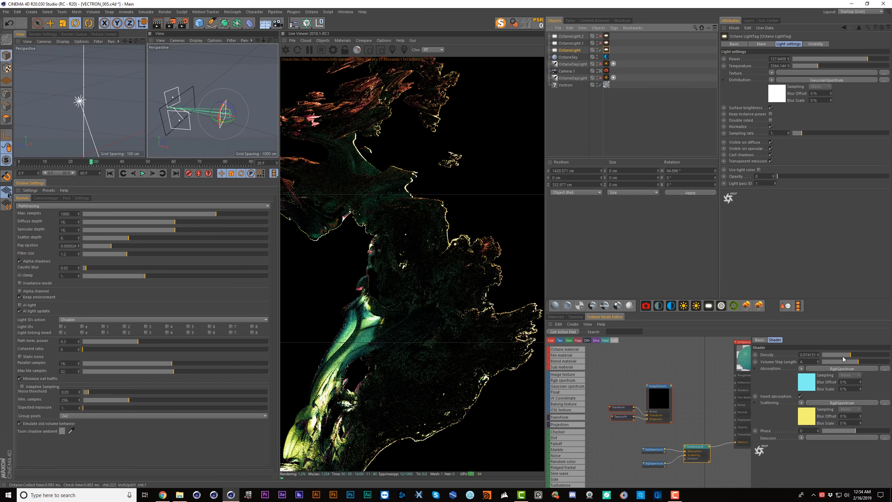
left_click(600, 36)
left_click(600, 43)
left_click(605, 98)
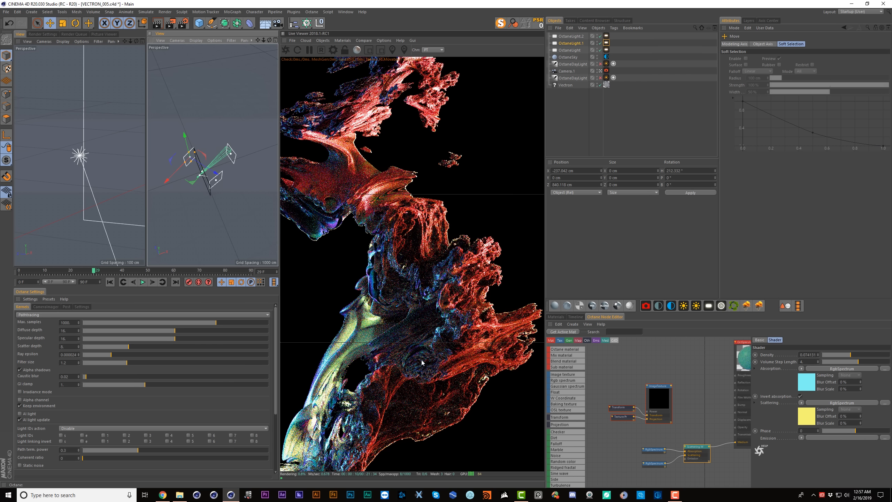
Move OctaneLight.2 farther out to about X 1300 cm
left_click(571, 36)
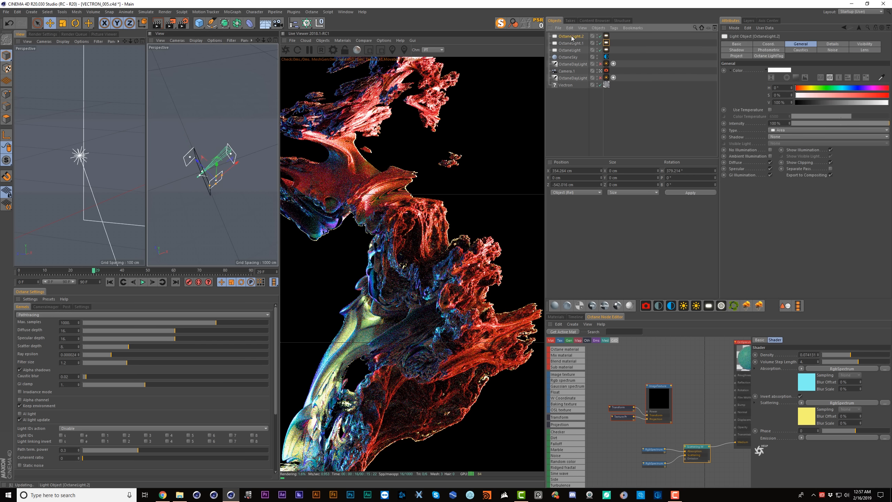
left_click_drag(220, 189, 246, 180)
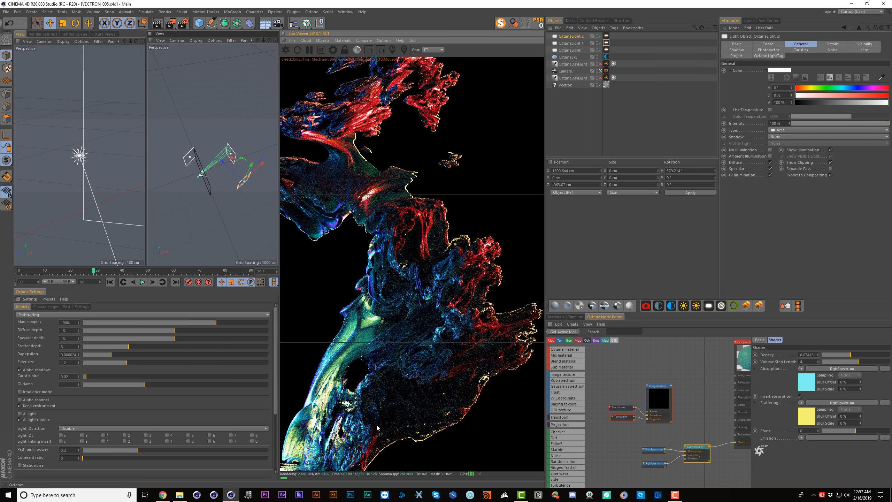
Set the wavelength of OctaneLight's Gaussian spectrum to about 0.948
left_click(606, 50)
left_click(783, 97)
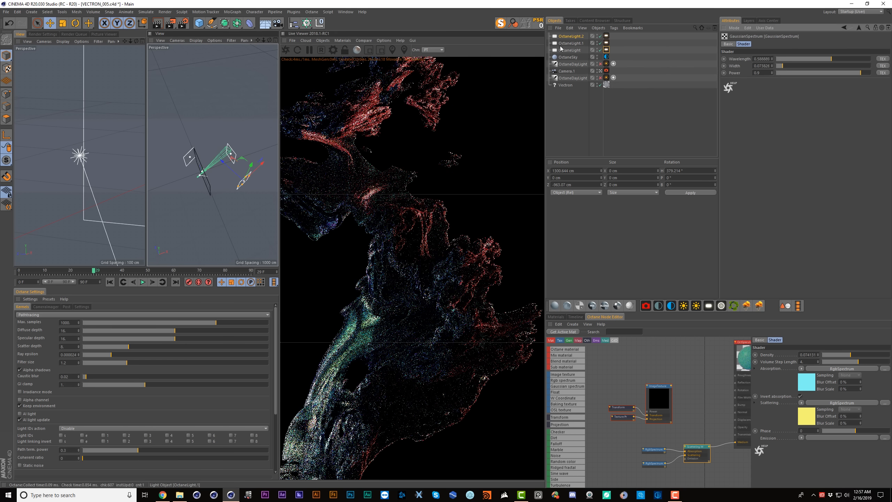
left_click_drag(789, 60, 865, 62)
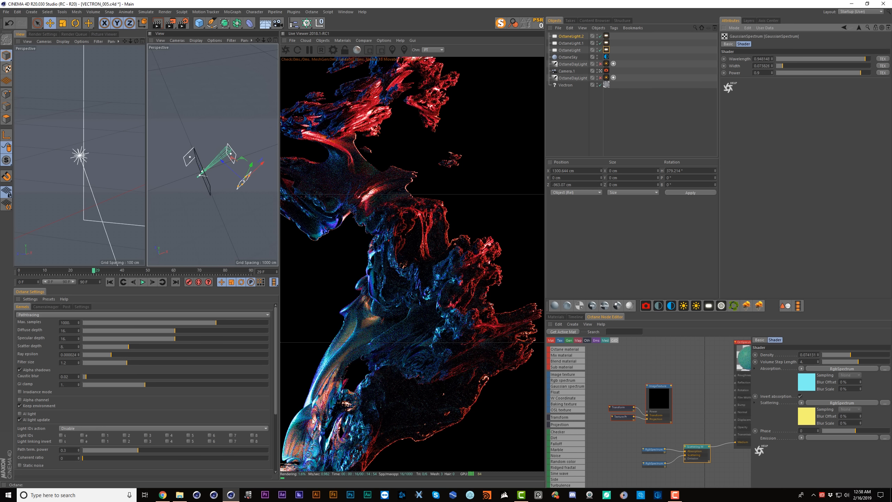
Load Vision X - Rec.709.cube as the Octane camera's custom LUT, and replace it with Vision 4 - Rec.709.cube
left_click(606, 70)
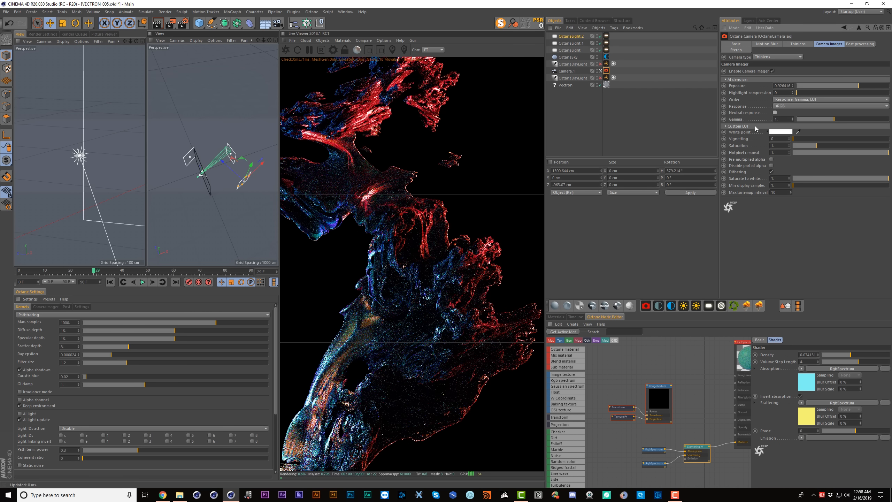
left_click(755, 127)
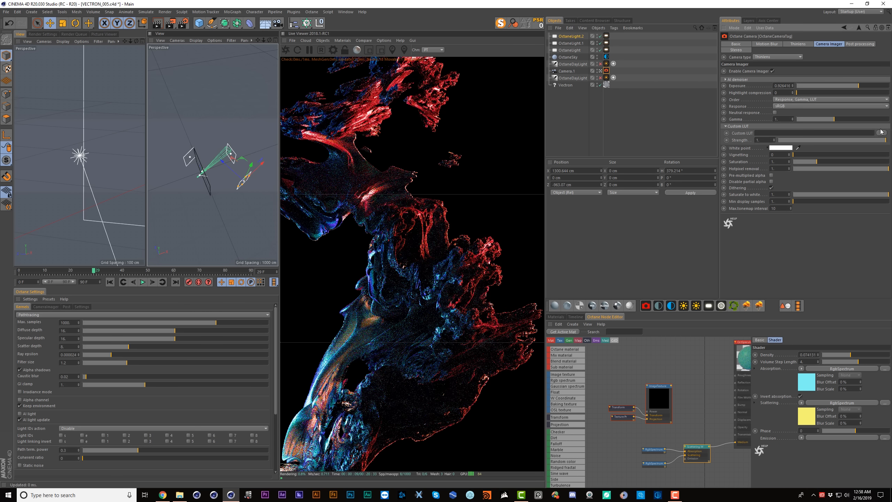
left_click(881, 132)
double_click(387, 141)
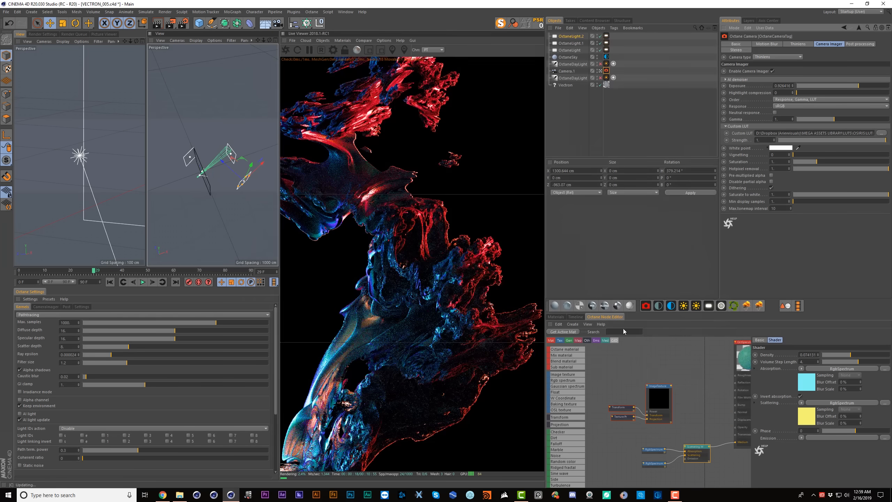
left_click(881, 132)
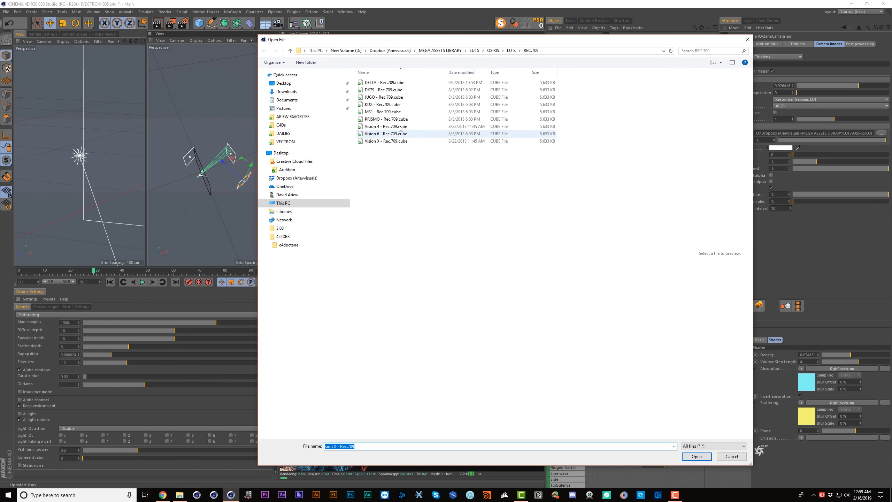
double_click(400, 127)
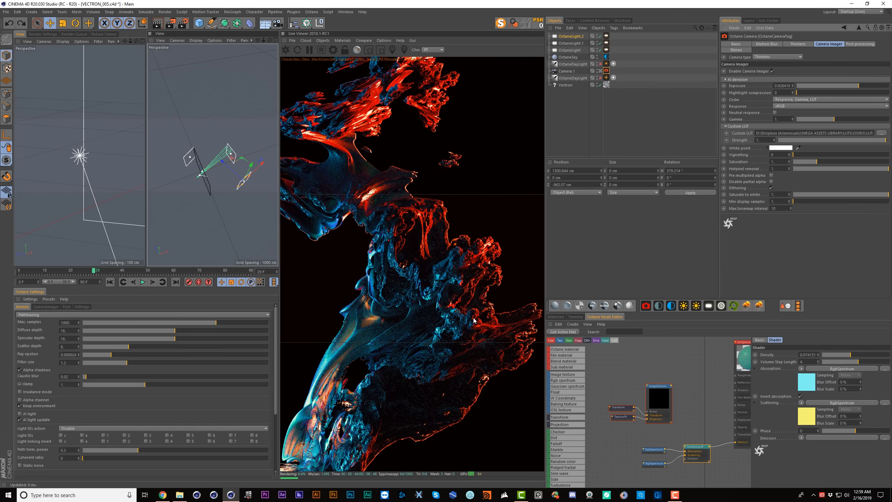
Set OctaneLight.2's Gaussian spectrum width to about 0.107 and lower the spectrum's power
left_click(606, 36)
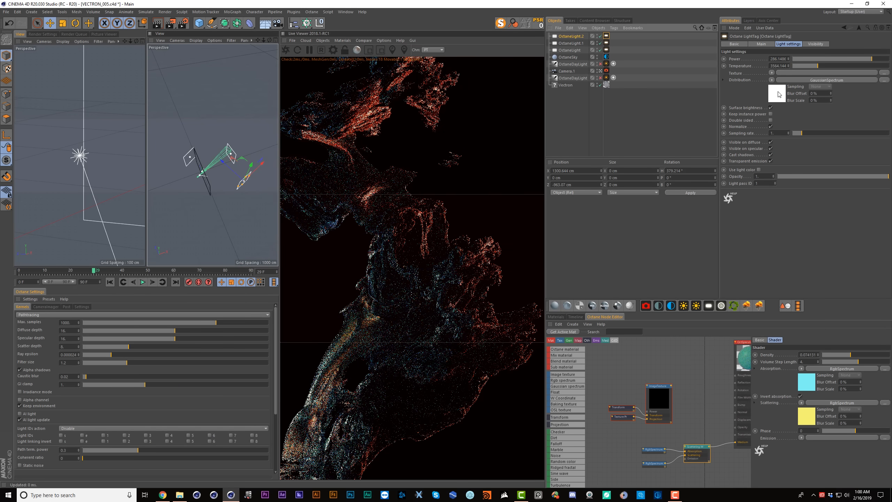
left_click(777, 93)
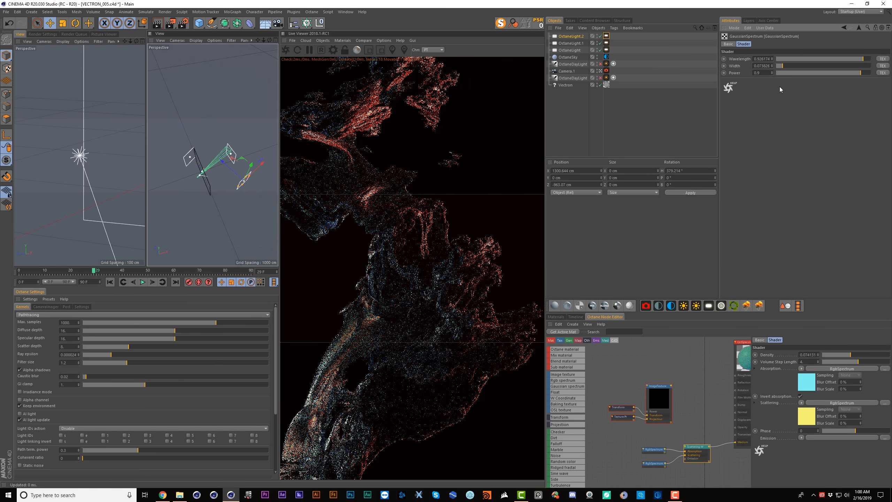
left_click(797, 67)
left_click_drag(797, 68, 786, 68)
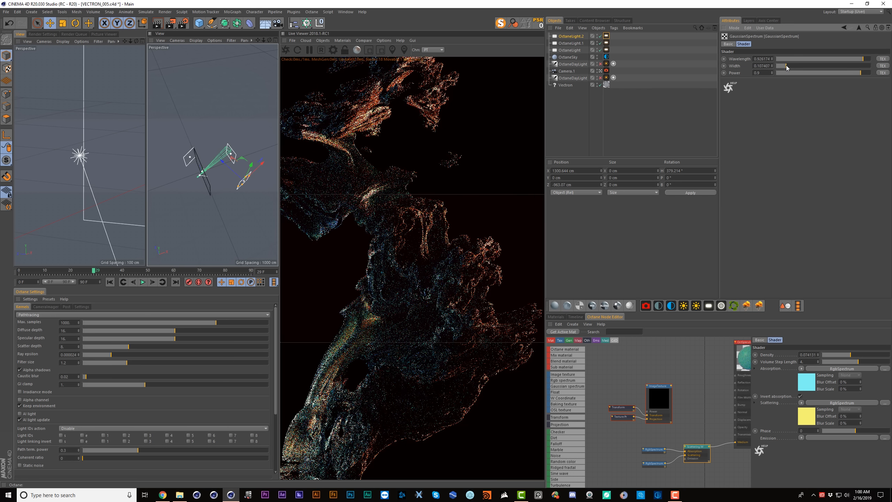
left_click(822, 73)
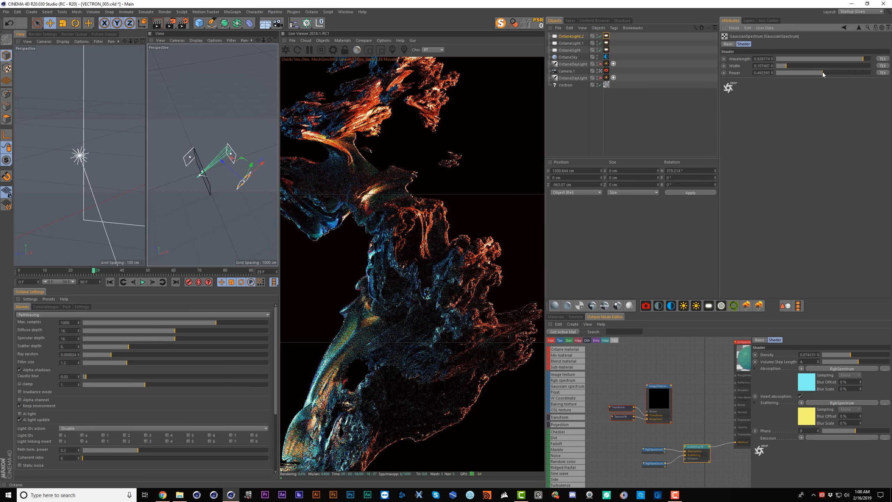
left_click_drag(822, 73, 780, 73)
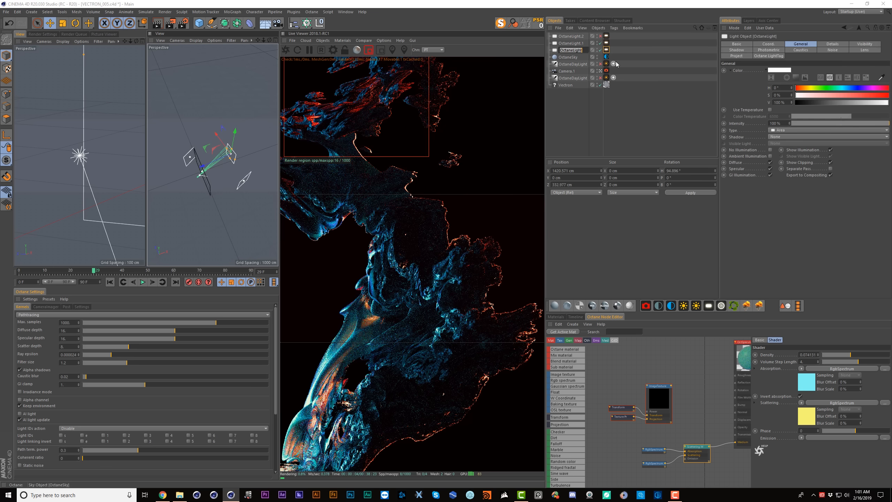
Rename OctaneLight as BACKLIGHT and OctaneLight.1 as BLUE
type("BACK")
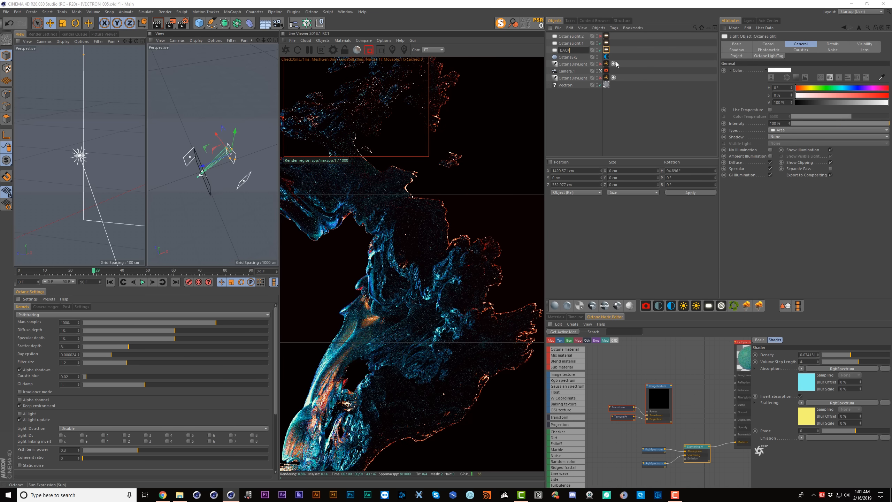
type("LIGHT")
key("Return")
left_click(572, 44)
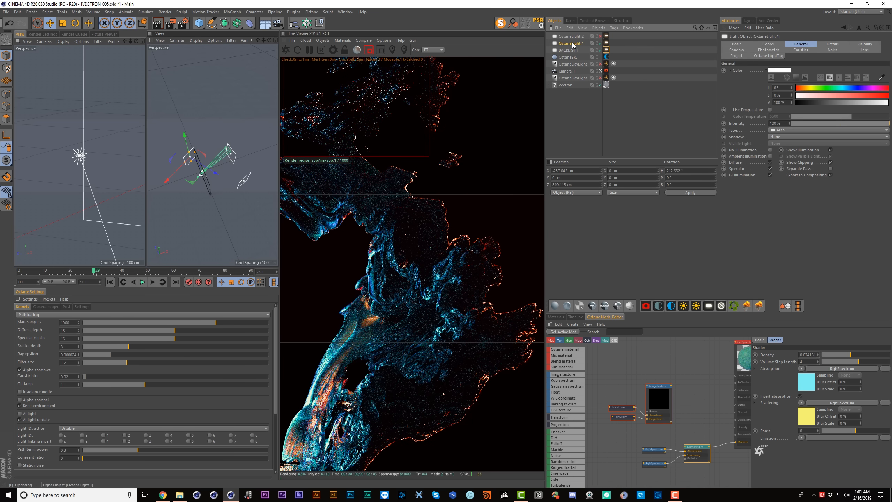
double_click(570, 43)
type("BLUE")
key("Return")
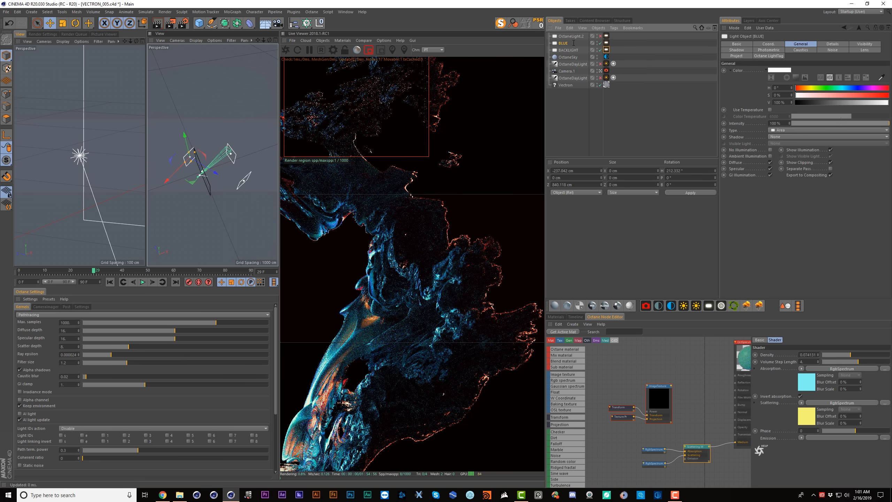
Rename OctaneLight.2 as RED and the BACKLIGHT light as RED BACKLIGHT
double_click(569, 36)
type("RED")
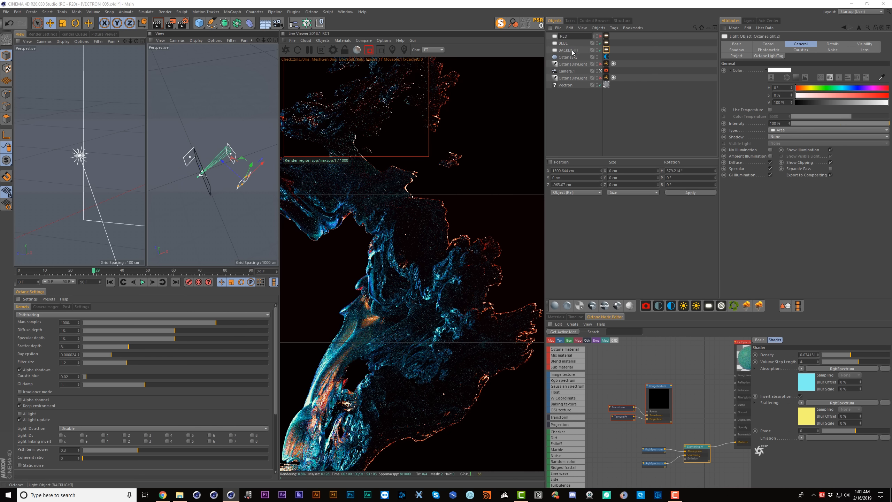
key("Return")
double_click(567, 51)
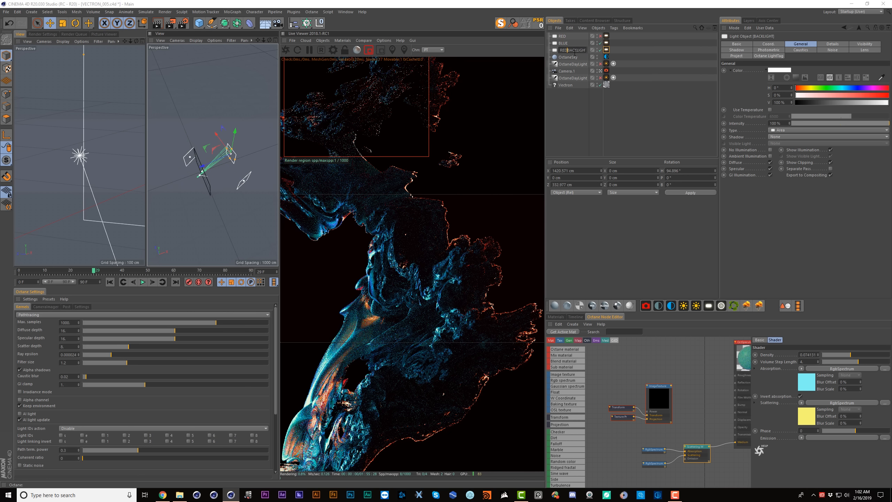
key("Home")
type("RED")
key("Return")
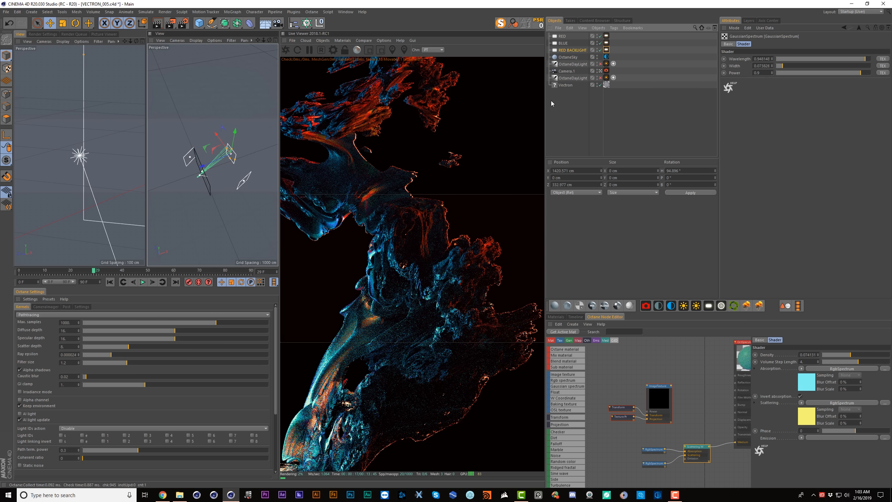
Adjust the power of RED BACKLIGHT's Octane light tag and save the scene
left_click(607, 50)
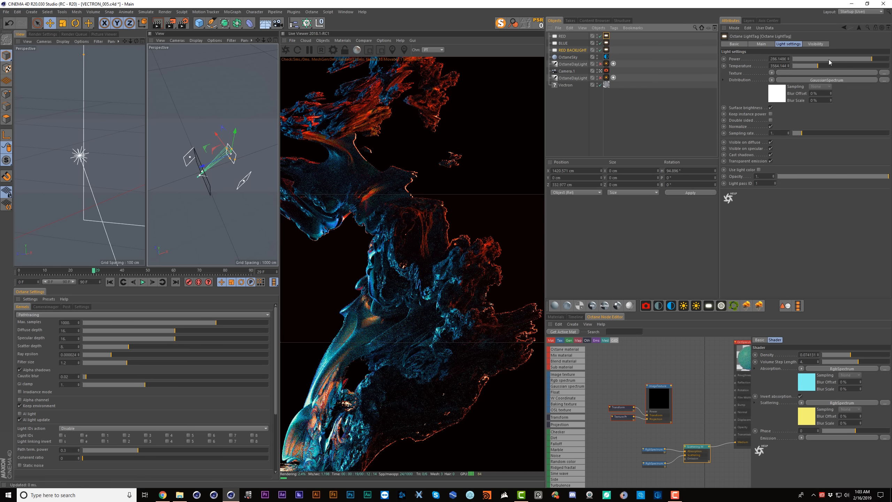
left_click_drag(855, 59, 864, 61)
key("ctrl+s")
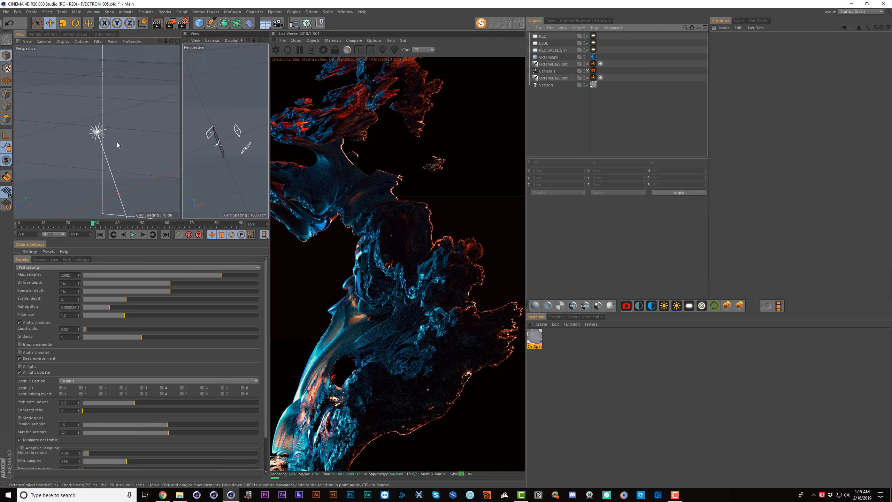
Widen the viewport area, and stack the second perspective view below the first across its full width
scroll(113, 151, "down", 5)
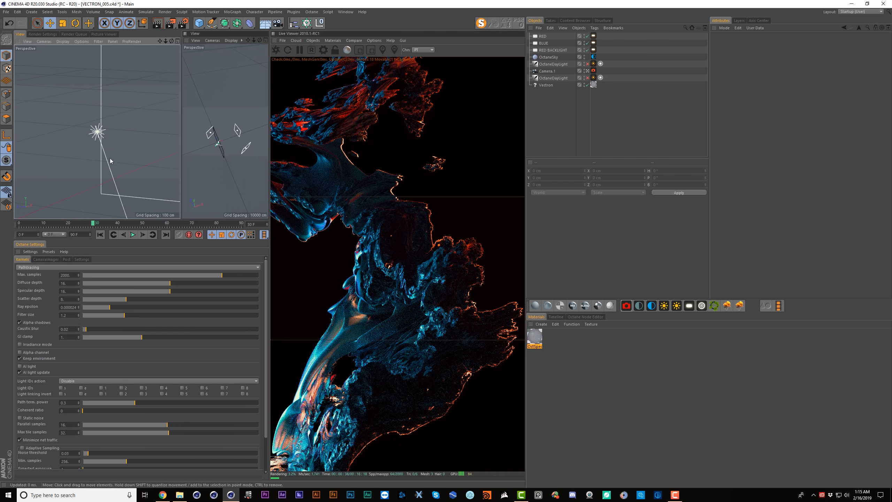
scroll(103, 177, "down", 1)
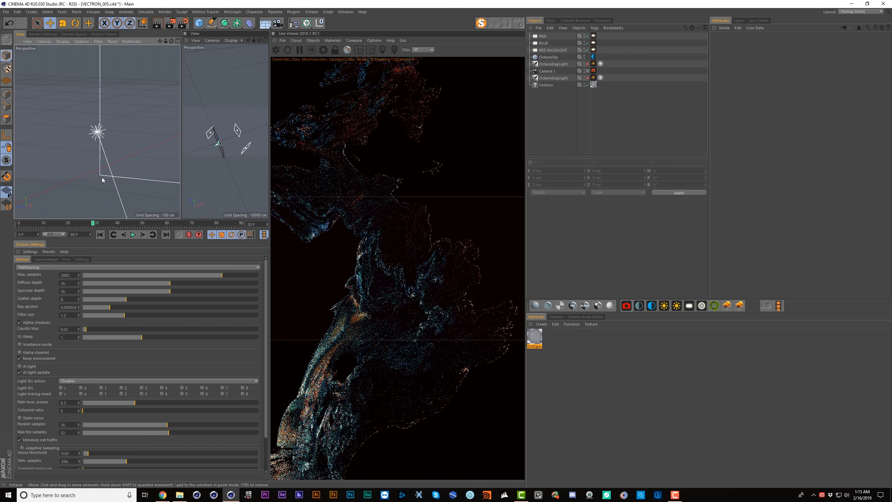
scroll(102, 178, "down", 1)
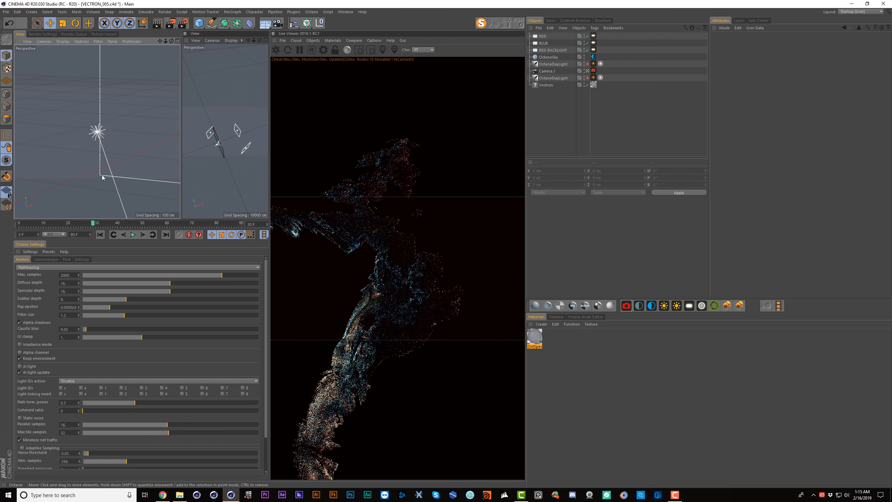
scroll(104, 173, "up", 5)
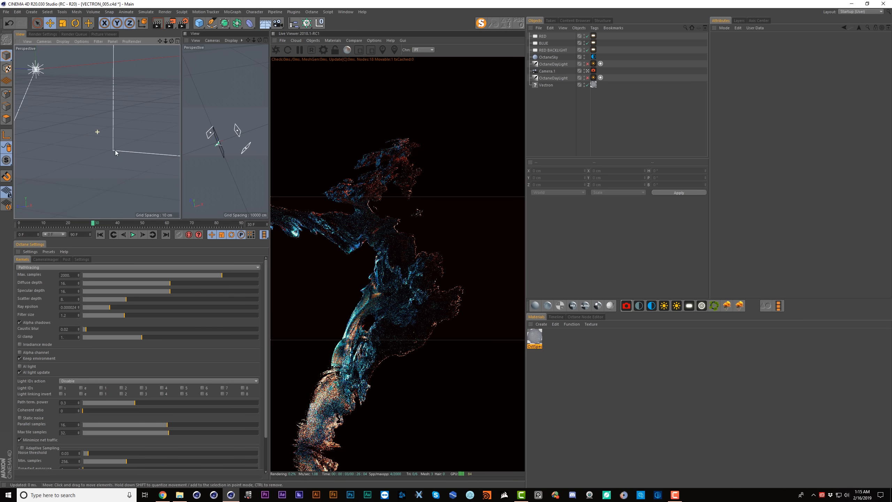
left_click_drag(525, 221, 645, 232)
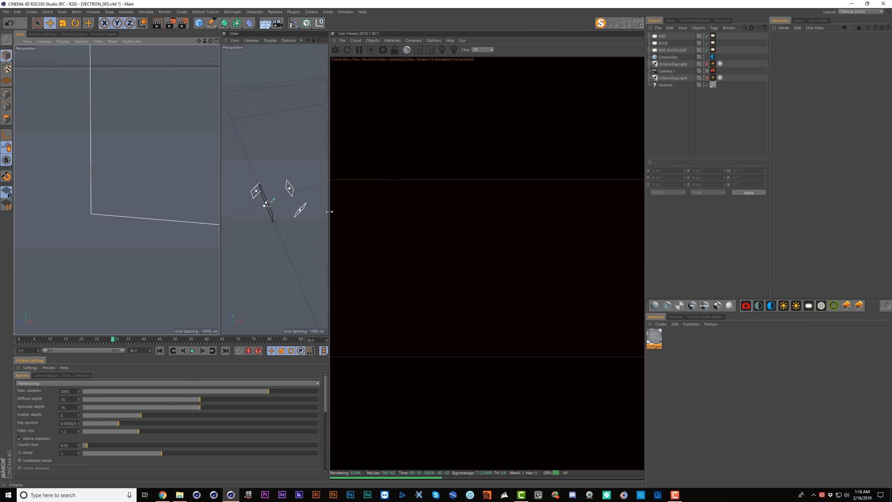
left_click_drag(221, 201, 171, 199)
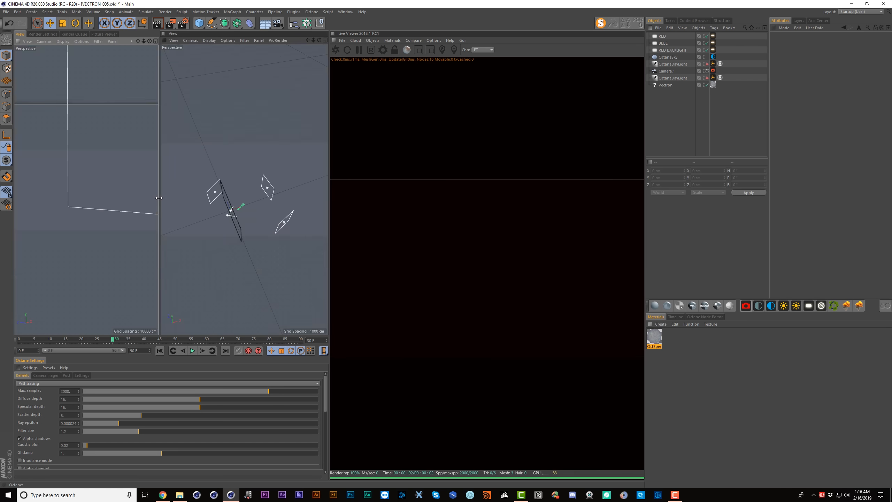
left_click_drag(16, 336, 160, 336)
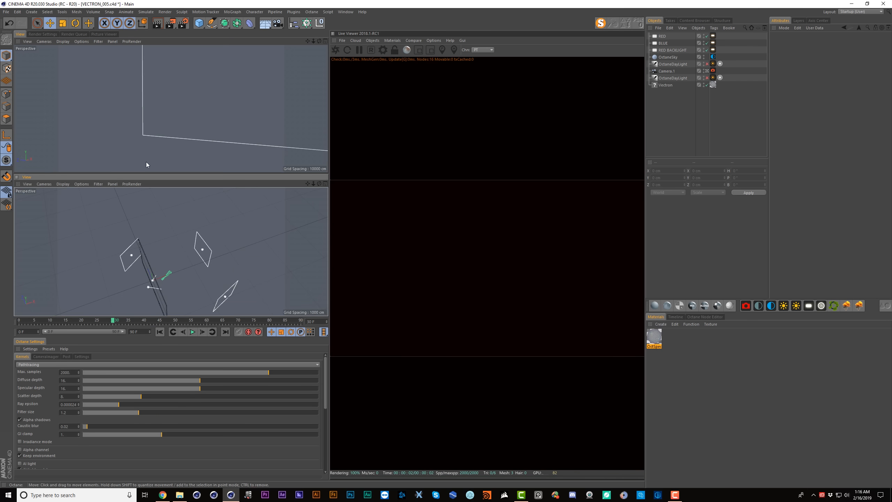
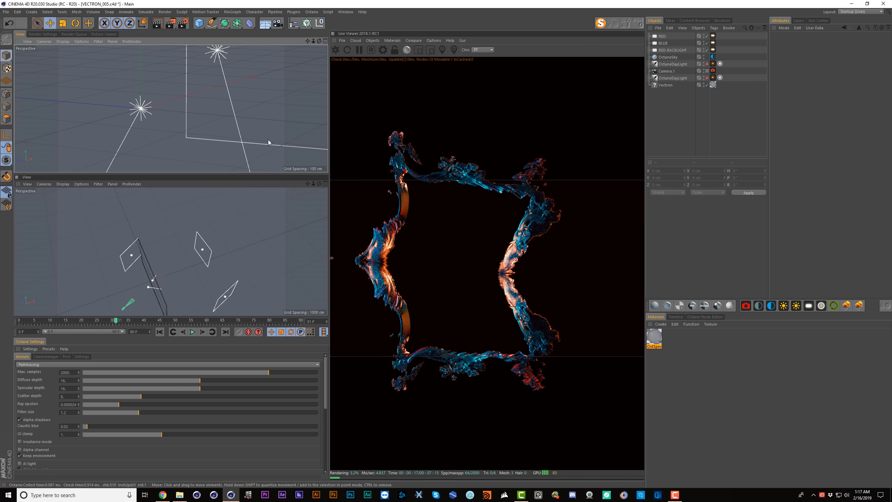
Examine the Vectron fractal from several angles and distances to look for a close-up composition
right_click_drag(267, 140, 291, 128, "alt")
middle_click_drag(214, 136, 237, 134, "alt")
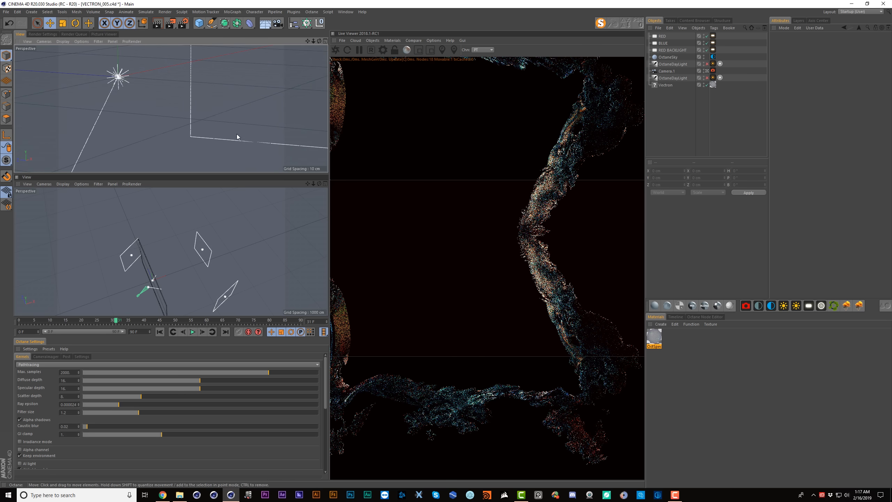
right_click_drag(237, 134, 270, 116, "alt")
middle_click_drag(269, 117, 247, 100, "alt")
left_click_drag(247, 103, 201, 128, "alt")
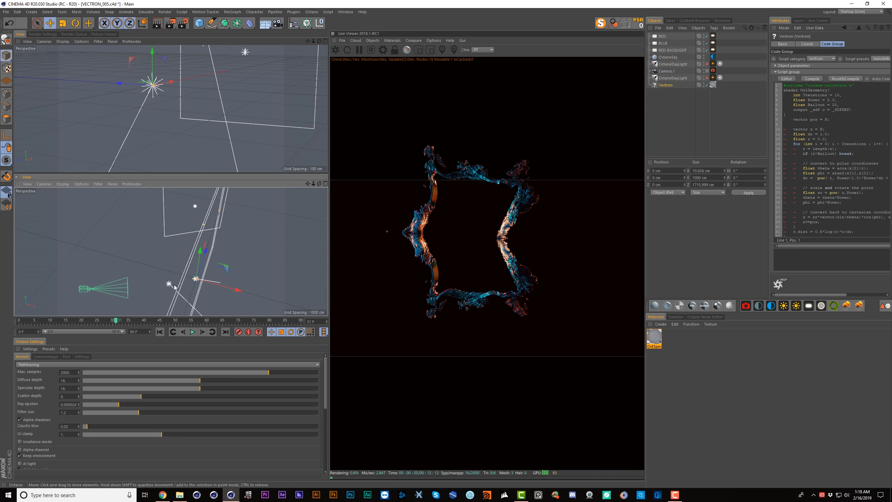
left_click_drag(204, 221, 207, 225, "alt")
left_click_drag(197, 298, 201, 298)
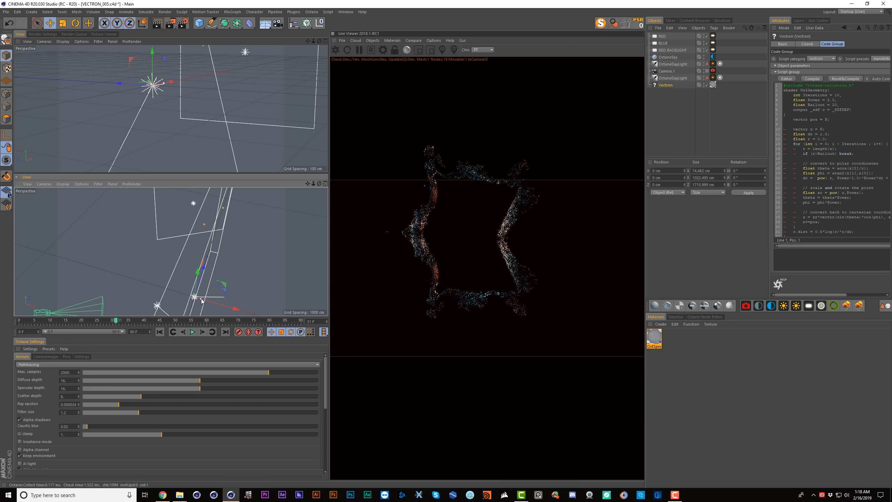
right_click_drag(159, 87, 172, 87, "alt")
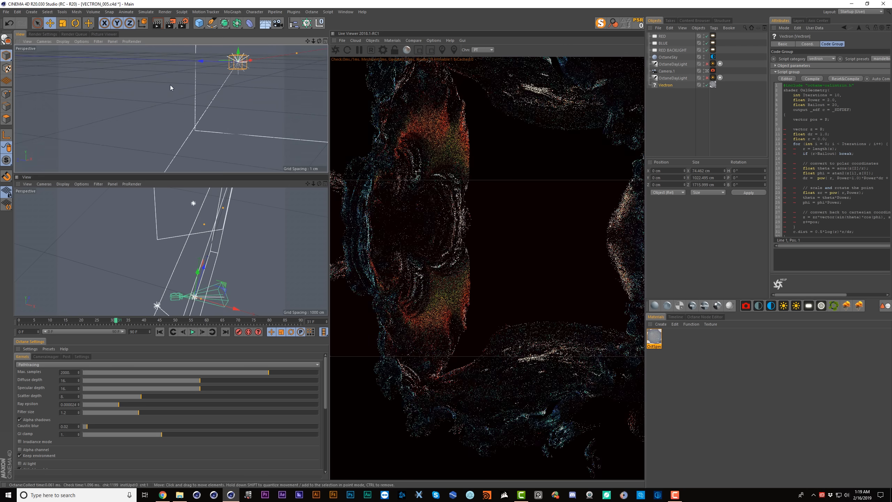
middle_click_drag(172, 88, 196, 102, "alt")
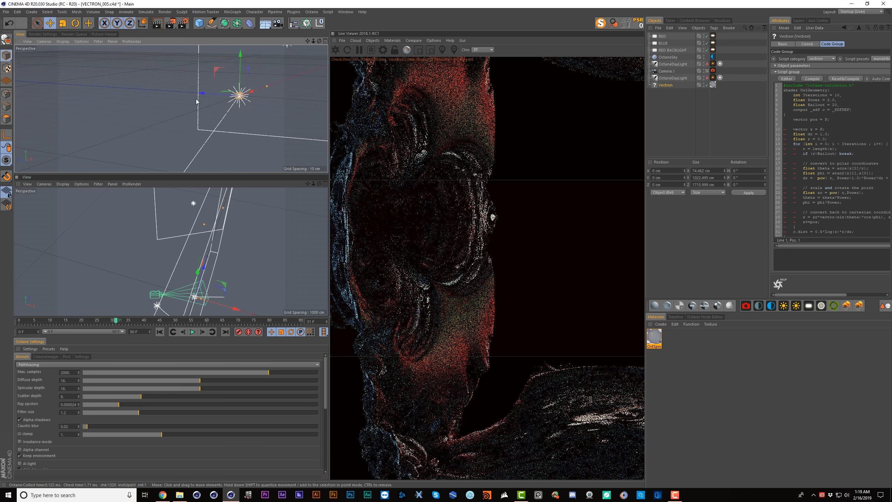
left_click_drag(196, 102, 320, 88, "alt")
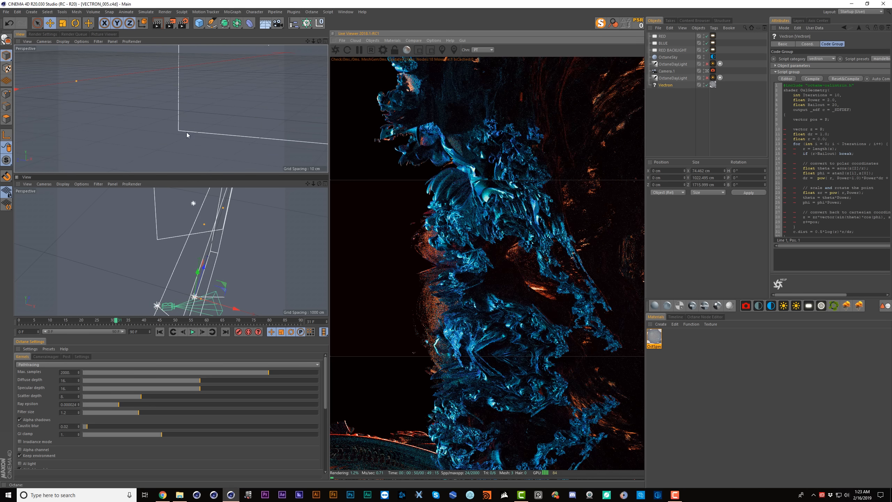
middle_click_drag(197, 217, 198, 214, "alt")
middle_click_drag(228, 122, 258, 75, "alt")
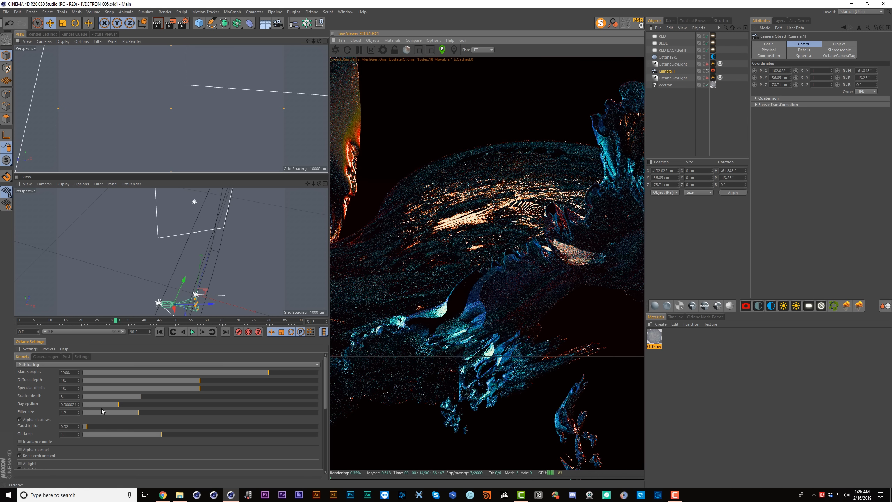
Raise the pathtracing kernel's ray epsilon beyond 0.000694
left_click_drag(123, 406, 157, 406)
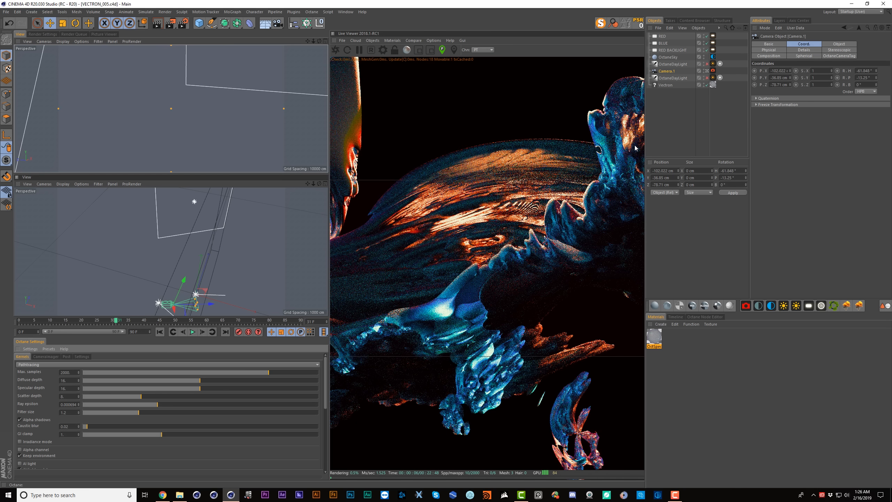
left_click_drag(165, 404, 188, 404)
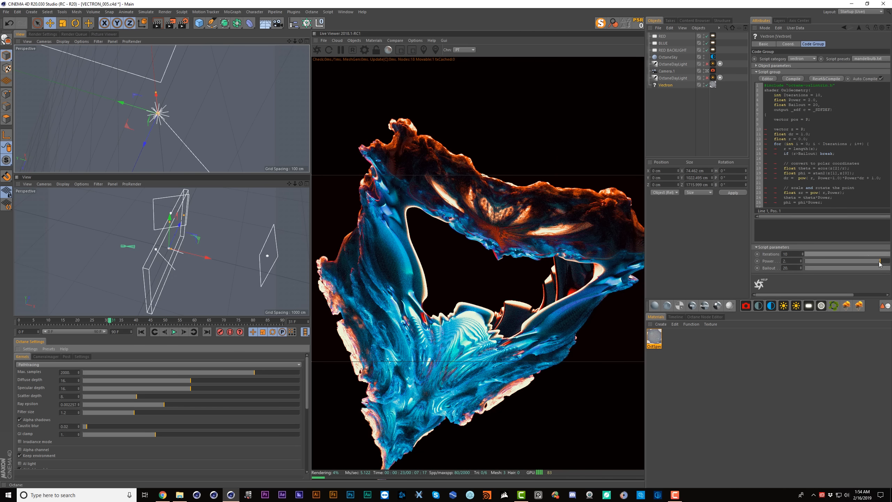
Lower the Vectron mandelbulb's Power script parameter to about -3.85 and inspect the new form from other angles
left_click_drag(879, 263, 843, 264)
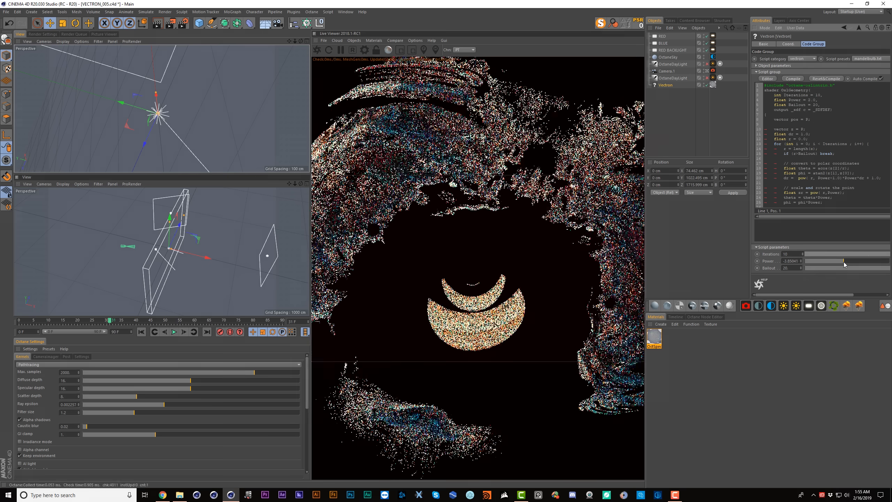
left_click_drag(184, 208, 132, 238, "alt")
scroll(147, 197, "down", 3)
scroll(149, 119, "down", 5)
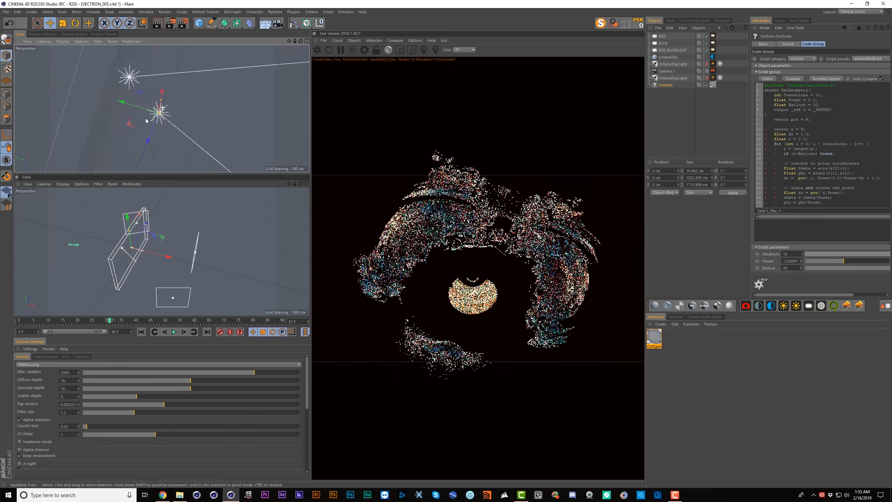
left_click_drag(147, 119, 202, 81, "alt")
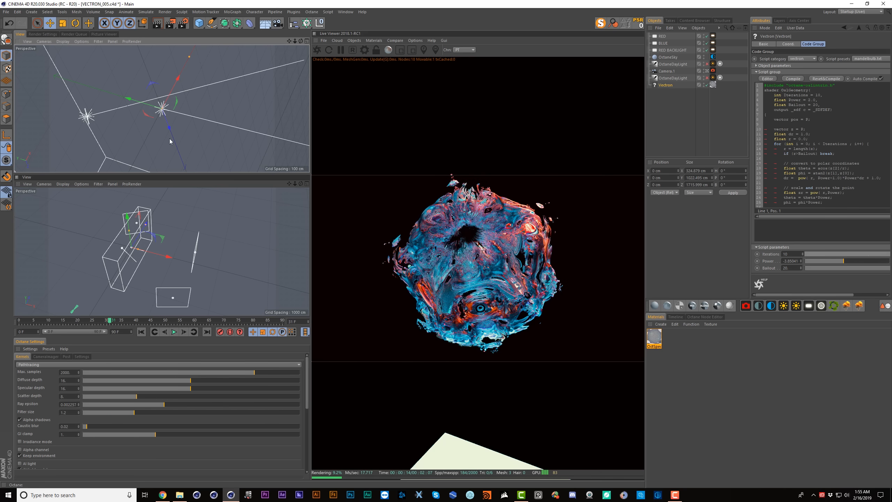
right_click_drag(151, 127, 251, 80, "alt")
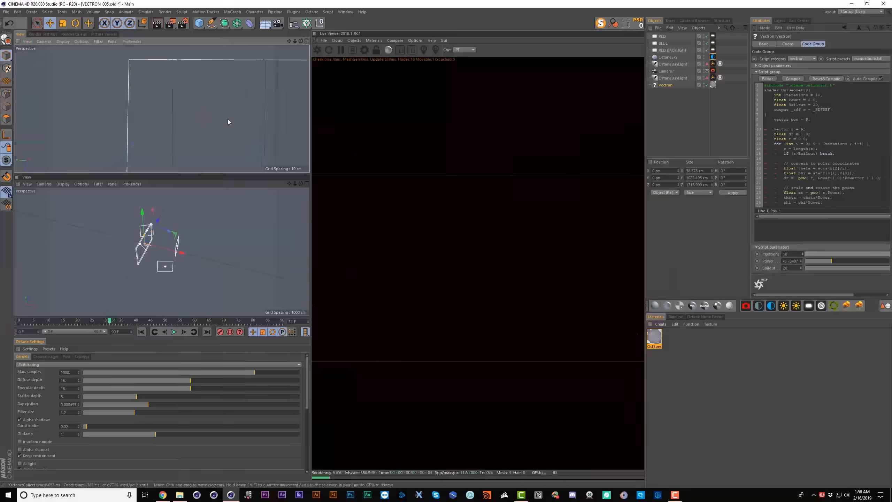
Lower the power of RED BACKLIGHT's Octane light tag for the new close-up of the fractal
scroll(233, 134, "down", 1)
scroll(243, 148, "up", 2)
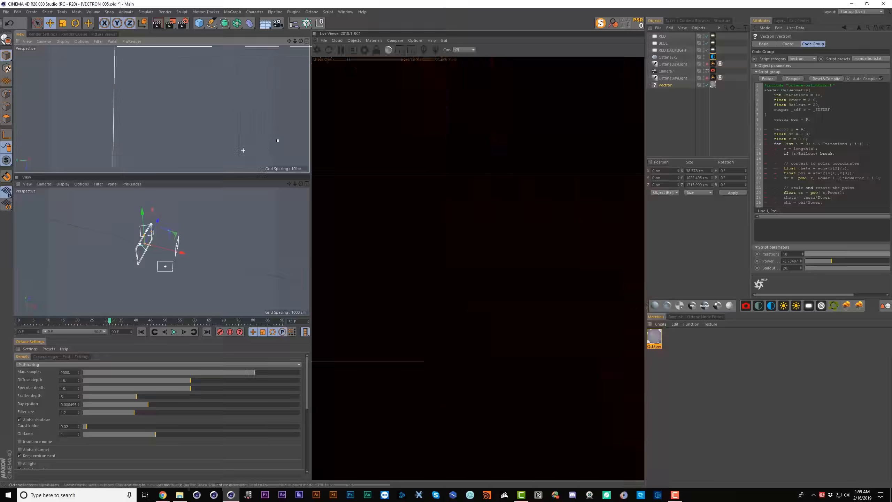
scroll(233, 137, "down", 1)
right_click_drag(228, 128, 212, 122, "alt")
mouse_move(211, 122)
middle_mouse_down("alt")
mouse_move(217, 140)
mouse_move(211, 121)
middle_mouse_up("alt")
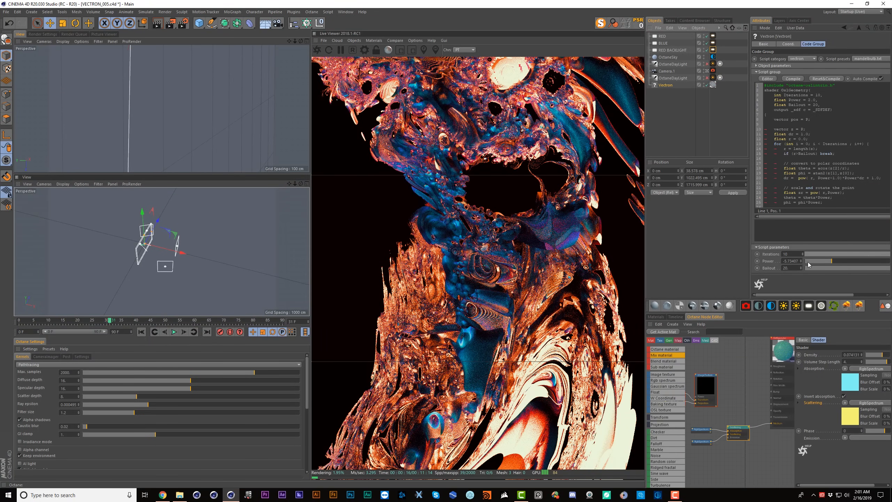
left_click(713, 50)
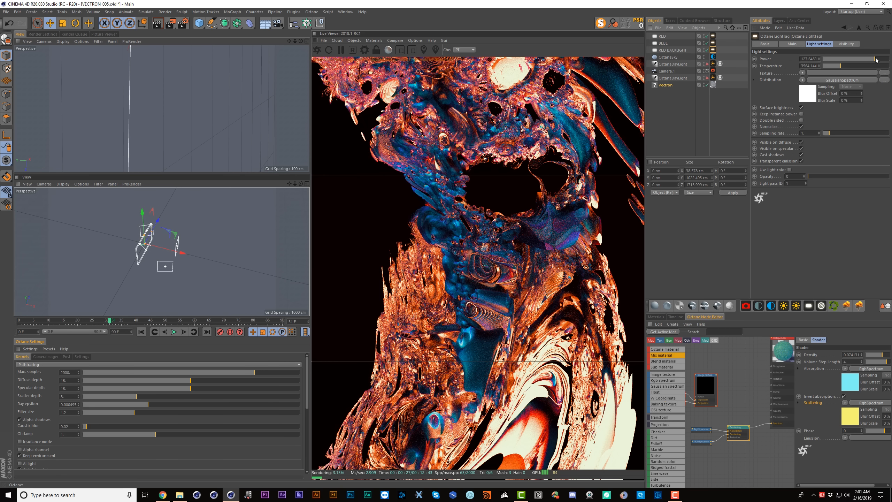
left_click_drag(872, 60, 869, 60)
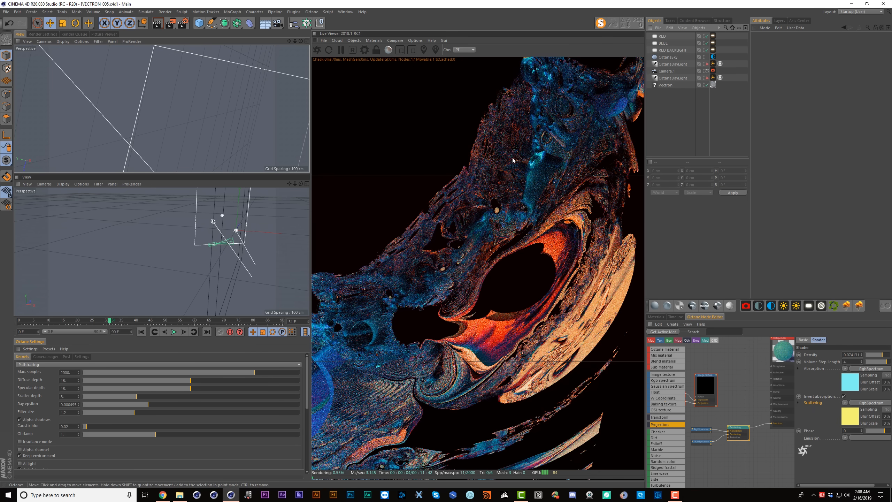
Add a 200 cm cube to the scene and make it a child of Camera.1
left_click(211, 140)
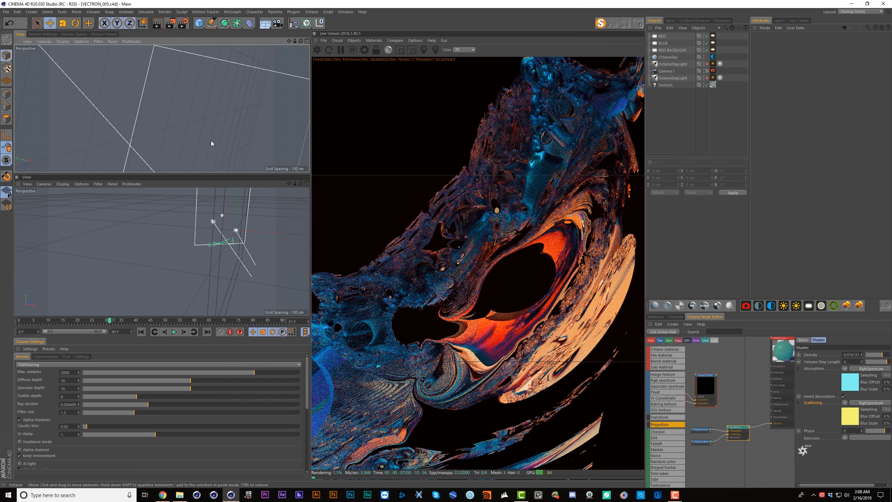
left_click_drag(220, 135, 229, 120, "alt")
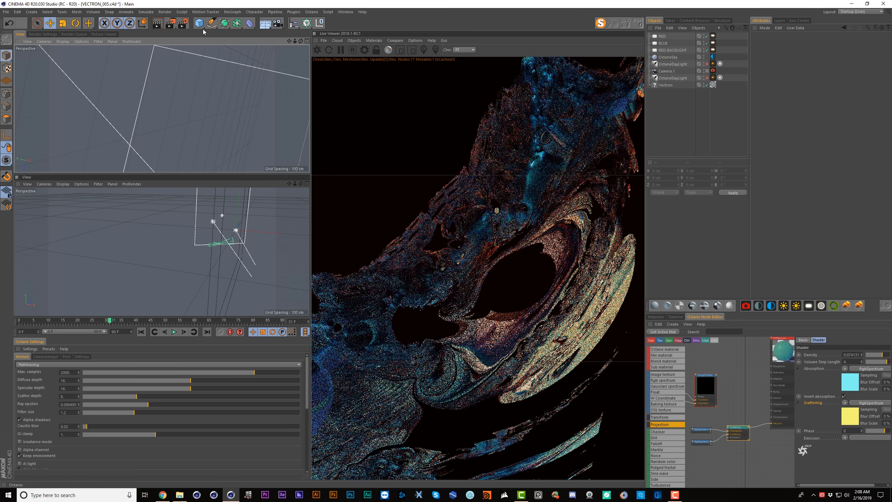
left_click(201, 26)
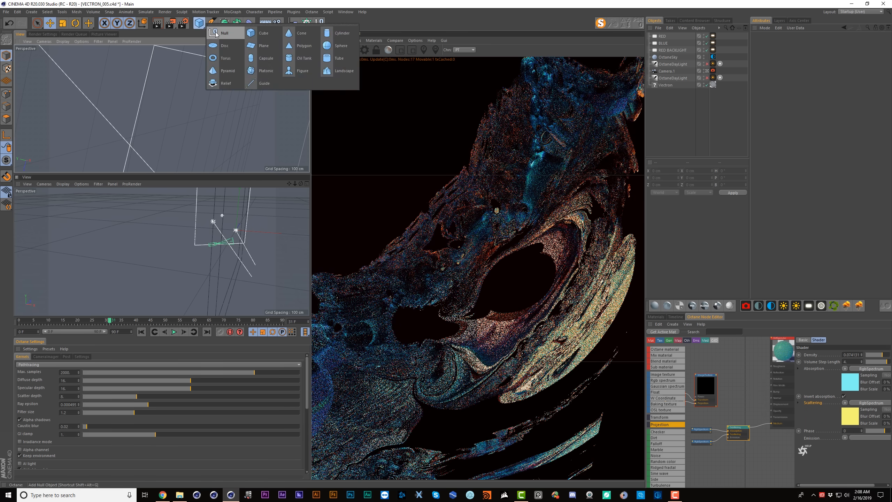
left_click(264, 35)
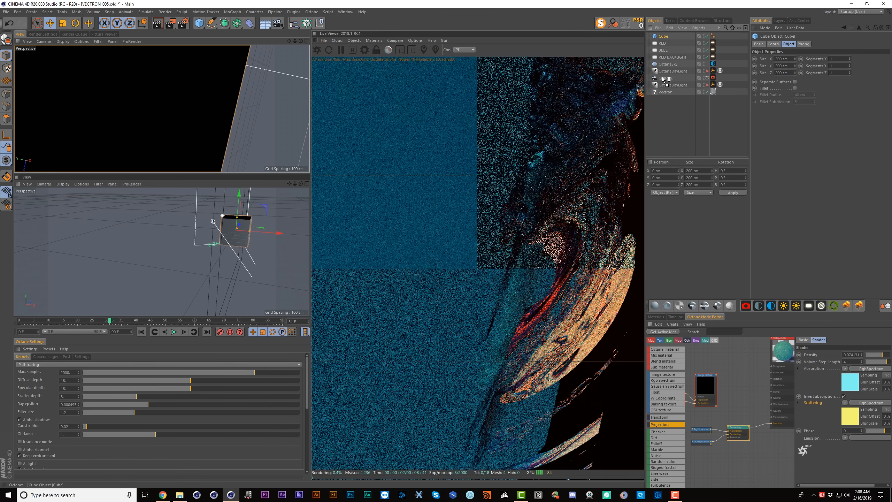
left_click_drag(663, 79, 664, 77)
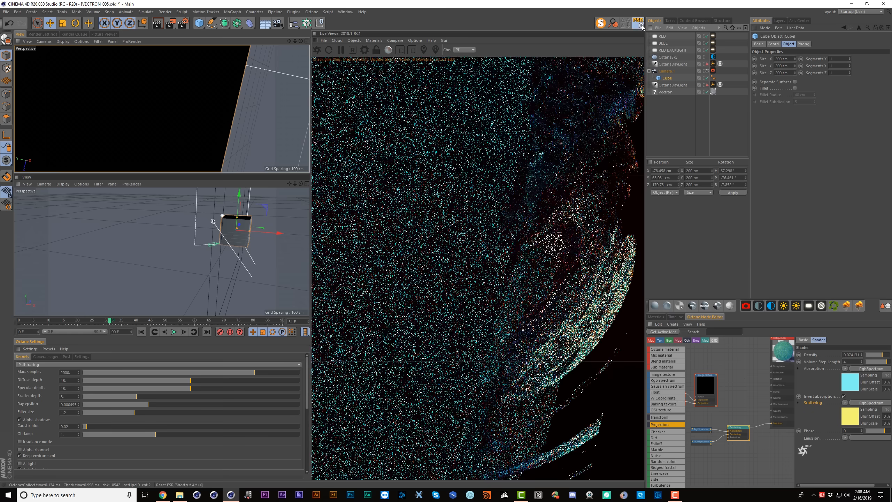
Scale the cube down and move it in front of Camera.1 to a relative Z position of about 146 cm
key("t")
left_click_drag(255, 110, 177, 137)
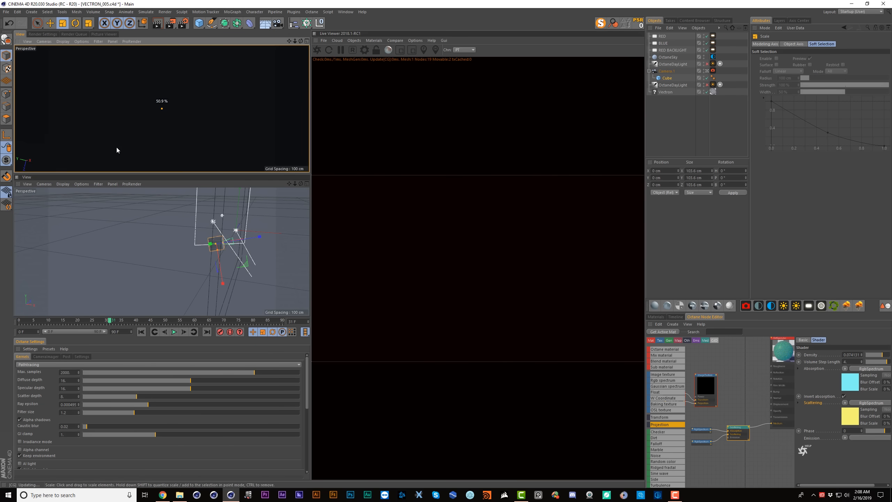
right_click_drag(214, 248, 256, 214, "alt")
left_click_drag(256, 213, 205, 228)
left_click_drag(126, 255, 112, 256)
middle_click_drag(217, 250, 186, 267, "alt")
key("e")
left_click_drag(212, 251, 119, 275)
key("t")
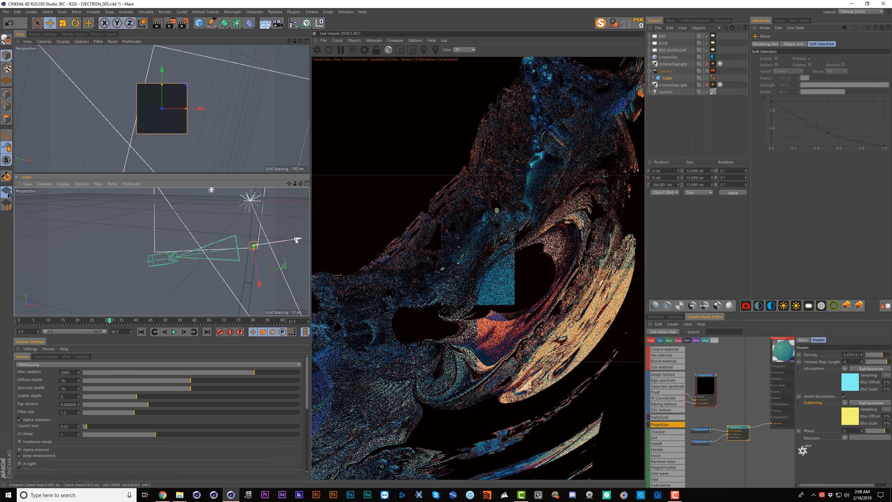
left_click_drag(292, 242, 285, 243)
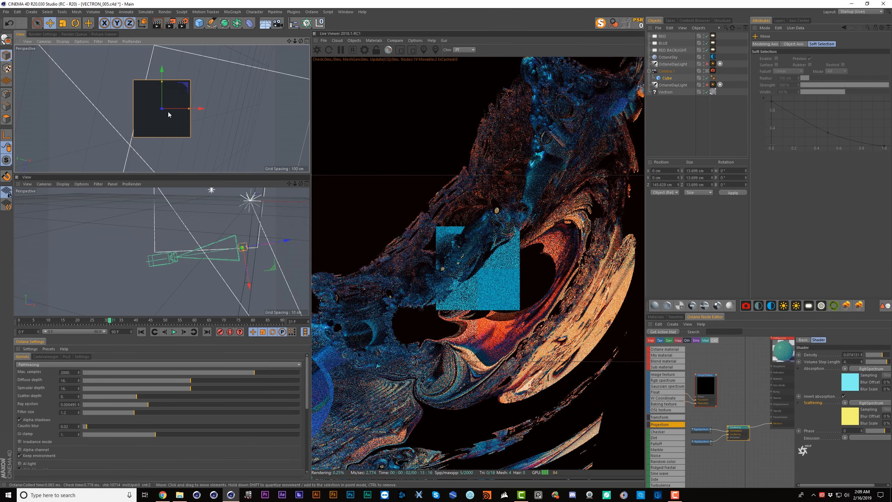
left_click_drag(165, 110, 186, 66, "alt")
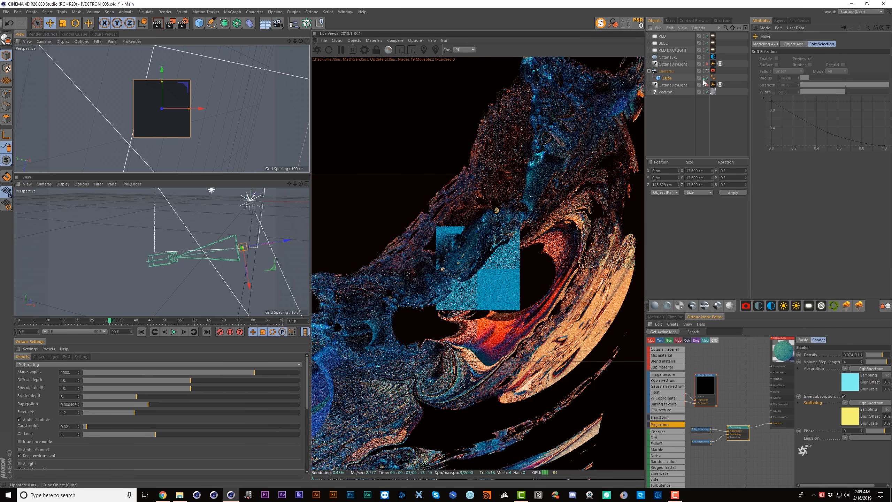
Set the aperture in Camera.1's Octane camera tag to about 1.643 cm for shallow depth of field
left_click(666, 71)
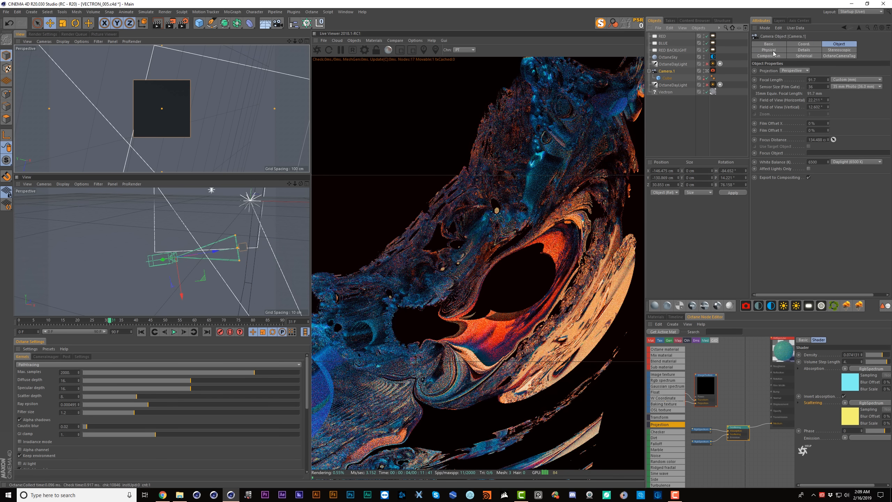
left_click(712, 71)
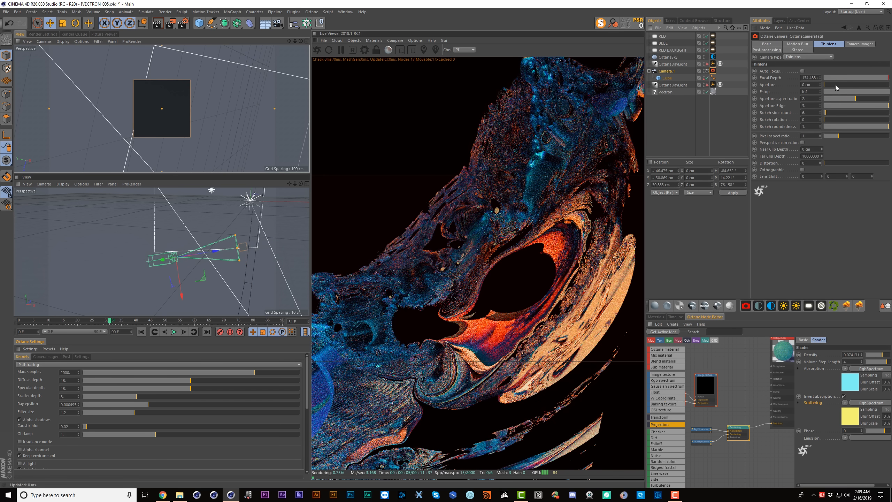
left_click_drag(836, 88, 800, 99)
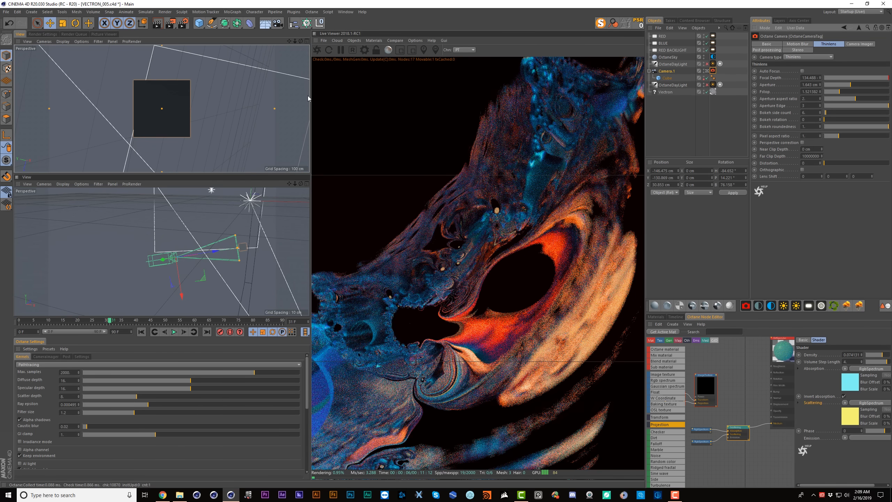
Move Camera.1 closer to the fractal and orbit it to compose a tighter shot of the curved hollows
right_click_drag(161, 103, 188, 94, "alt")
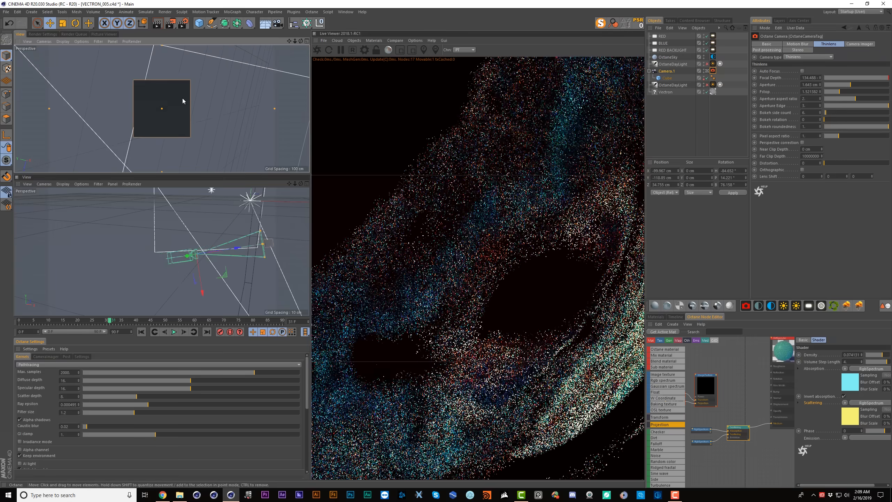
left_click_drag(183, 99, 184, 82, "alt")
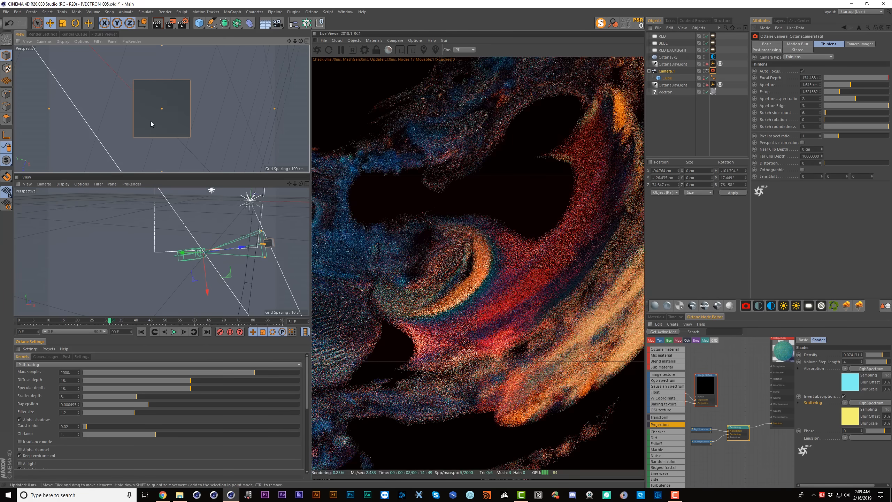
left_click_drag(151, 124, 150, 91, "alt")
Set the opacity of RED's Octane light tag to 0 and reframe the fractal around the dark hollows
left_click(712, 36)
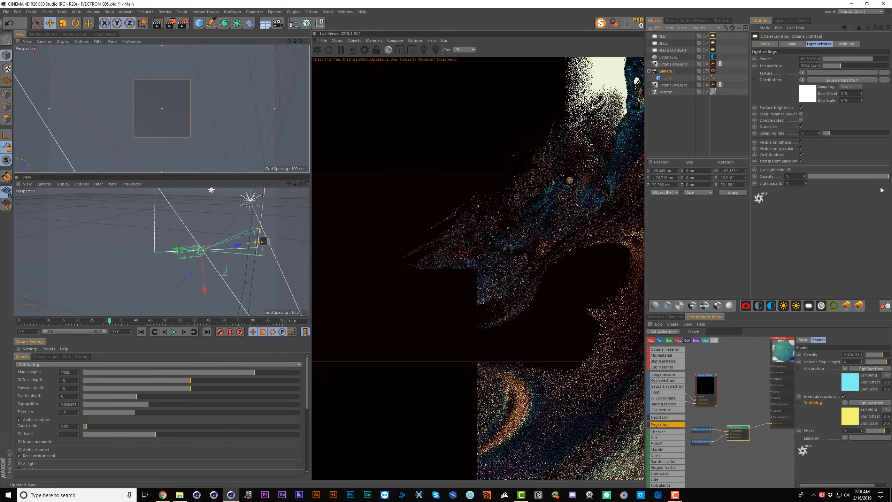
left_click_drag(810, 176, 792, 178)
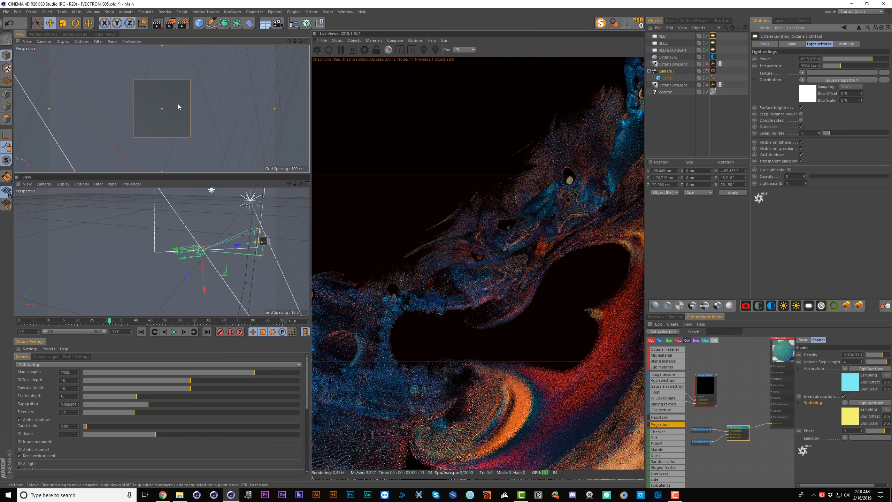
mouse_move(178, 107)
left_mouse_down("alt")
mouse_move(165, 124)
mouse_move(187, 117)
left_mouse_up("alt")
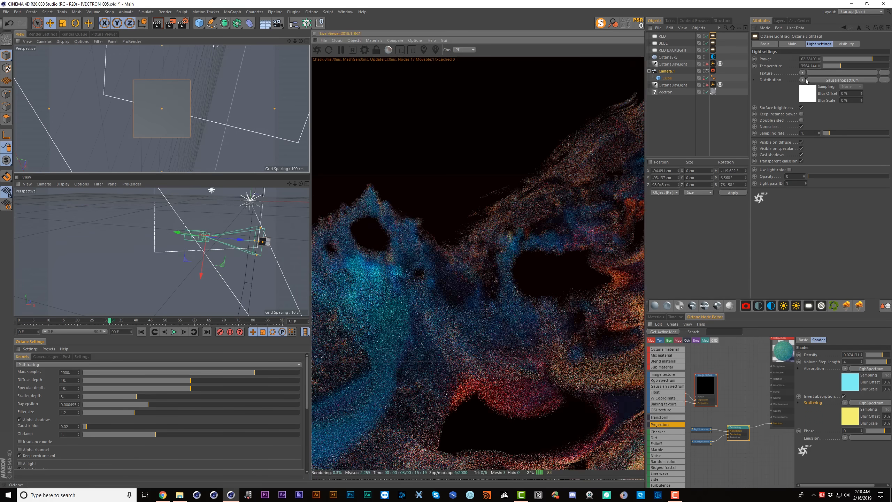
Turn off auto focus in Camera.1's Octane tag and pick focus points on the fractal beside the dark hollow
left_click(712, 71)
left_click(801, 71)
left_click(423, 50)
left_click(512, 244)
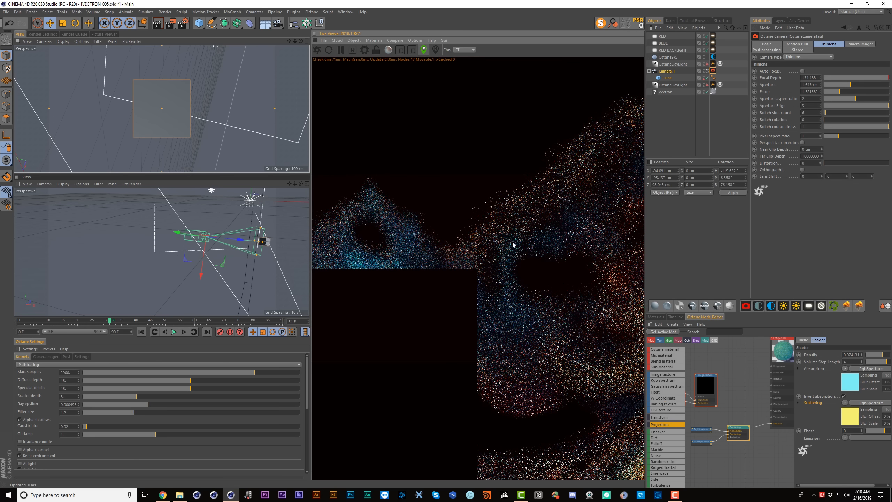
left_click(489, 274)
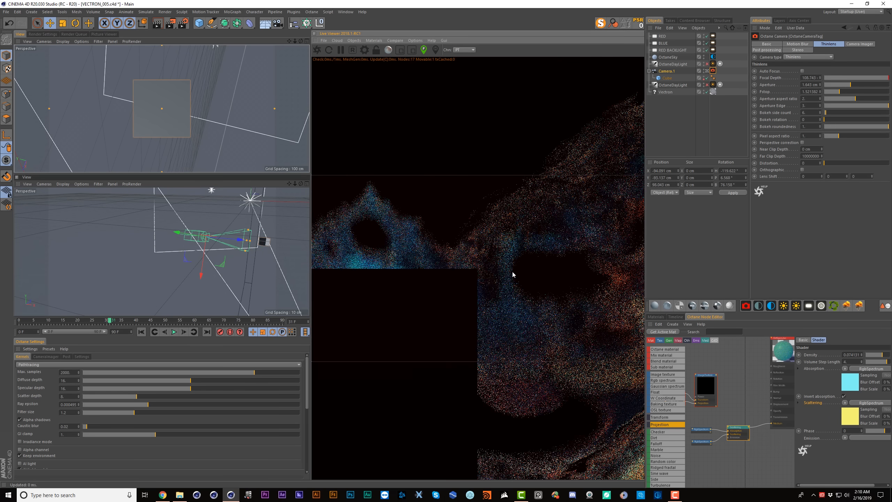
left_click(505, 283)
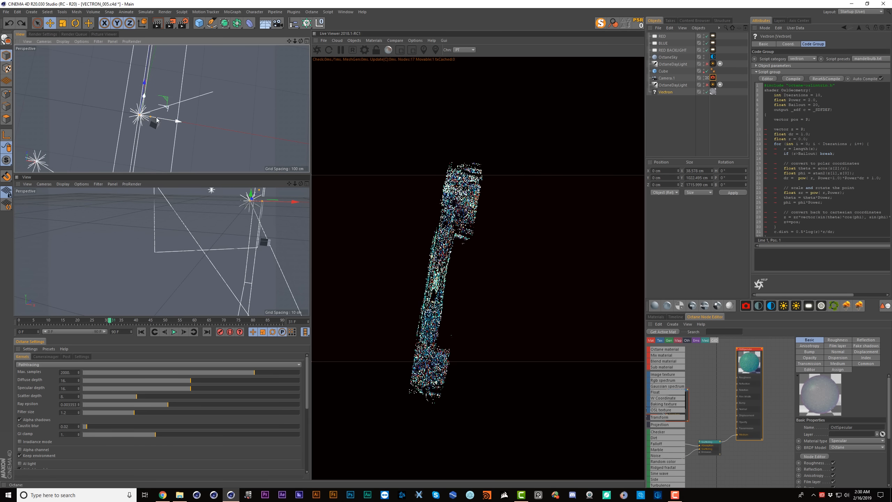
Orbit from the fractal's edge to its ring-shaped face and zoom deep inside to frame a symmetrical close-up
left_click_drag(151, 121, 215, 126)
scroll(173, 109, "down", 2)
scroll(168, 112, "up", 3)
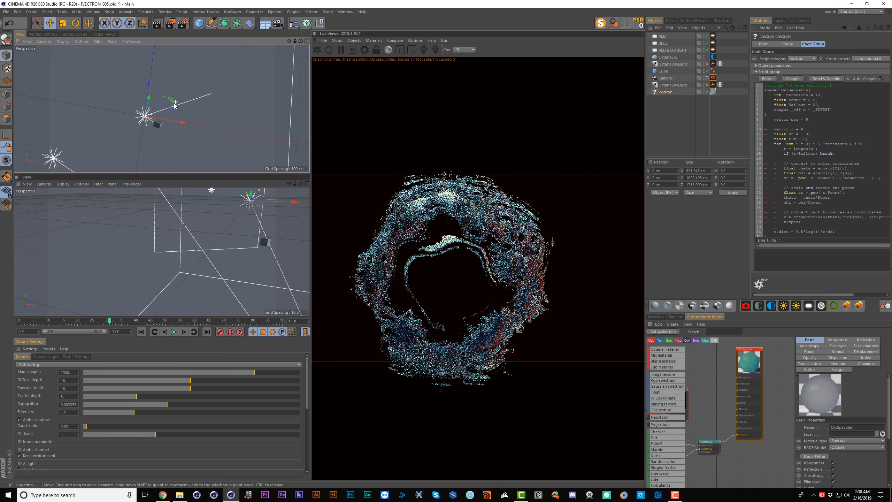
left_click_drag(172, 119, 250, 65, "alt")
scroll(202, 92, "up", 4)
scroll(247, 65, "up", 6)
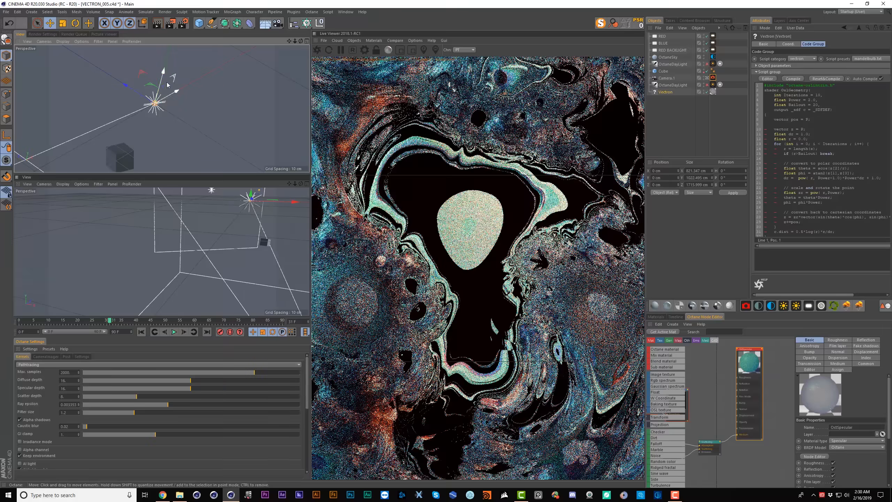
scroll(158, 107, "up", 3)
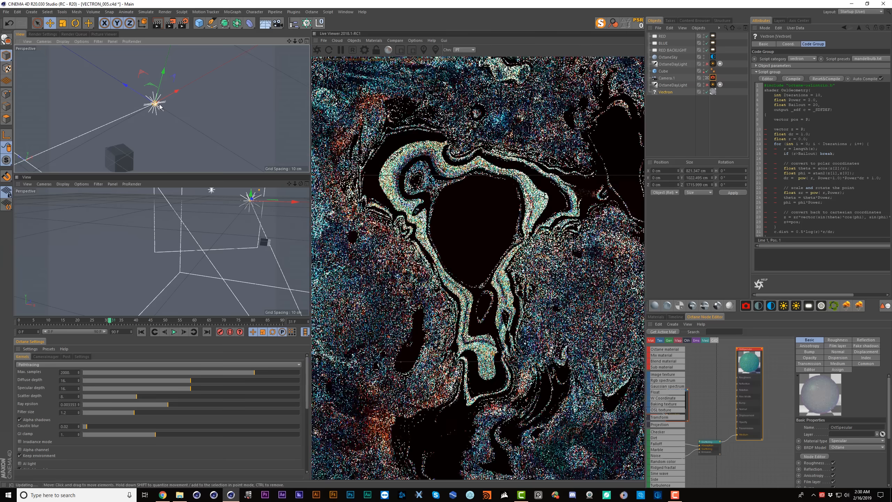
scroll(167, 106, "up", 3)
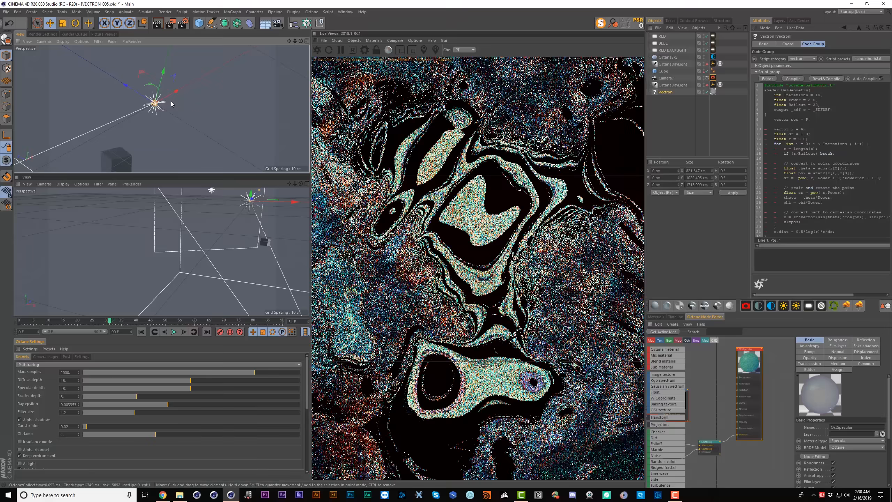
scroll(169, 102, "down", 3)
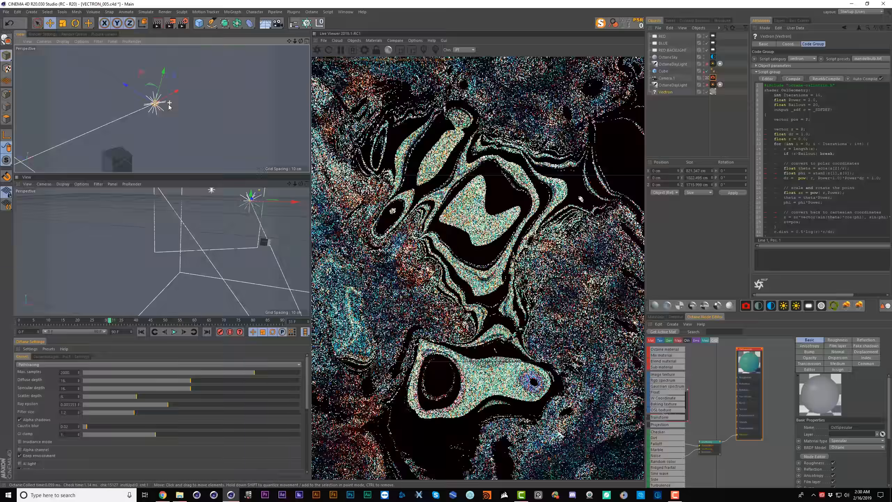
right_click_drag(168, 105, 177, 104, "alt")
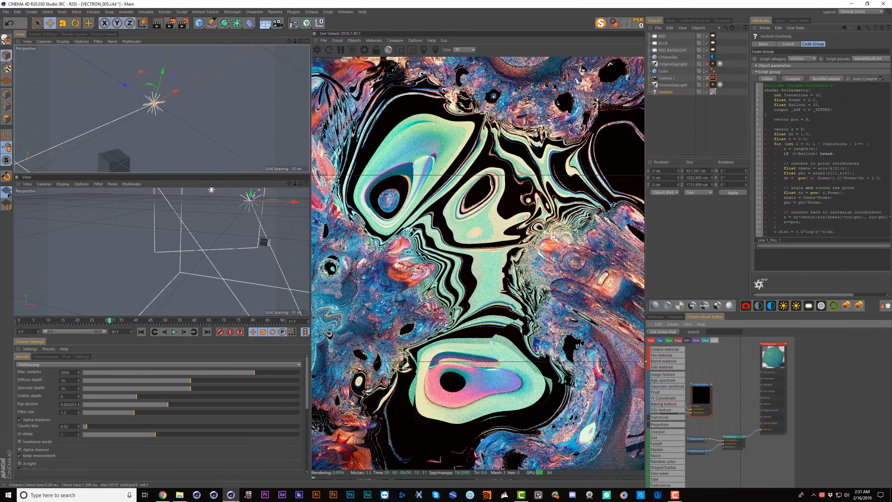
Resize the layout to give the Octane Node Editor more width and height
left_click_drag(643, 361, 599, 360)
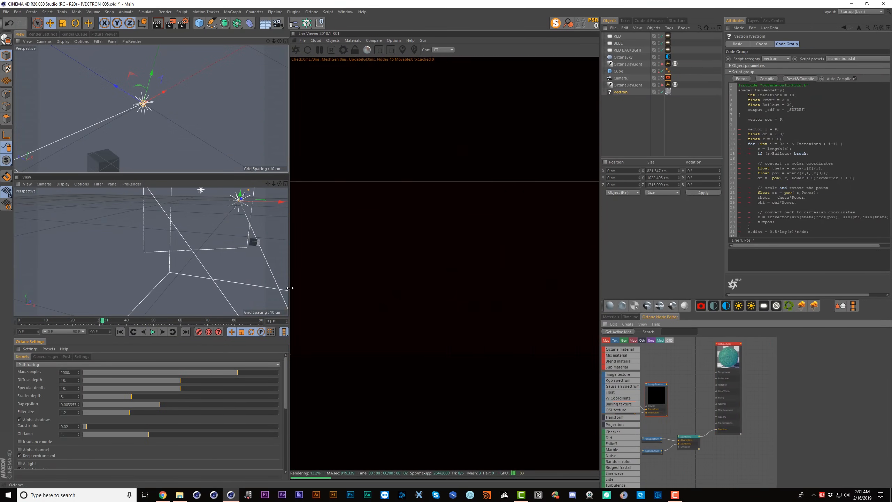
left_click_drag(598, 284, 527, 282)
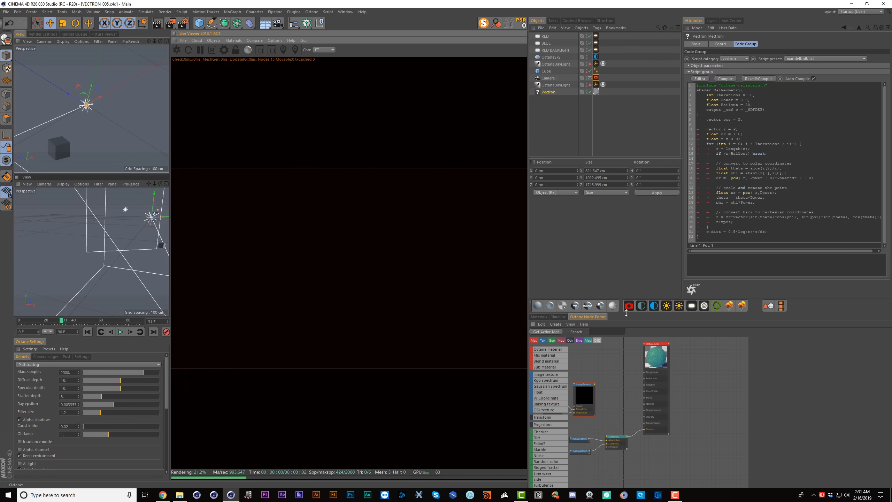
left_click_drag(627, 310, 636, 205)
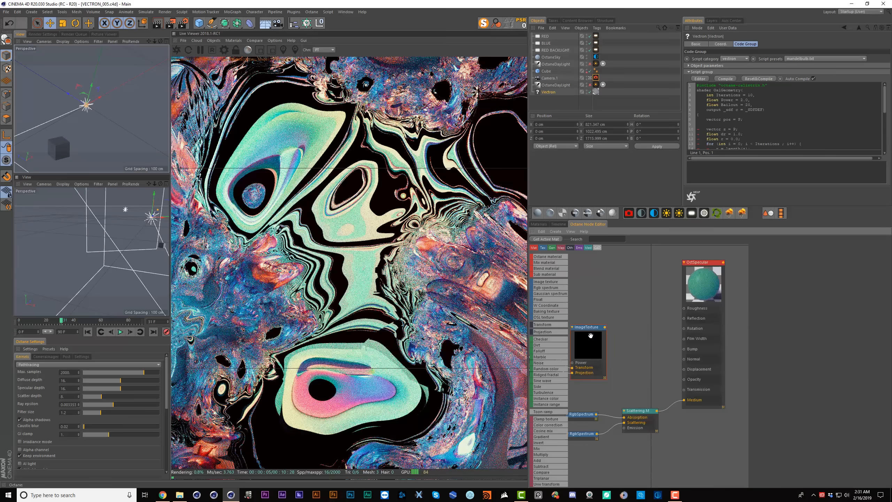
Try the ImageTexture node as OctSpecular's transmission input, and disconnect it again
left_click(590, 337)
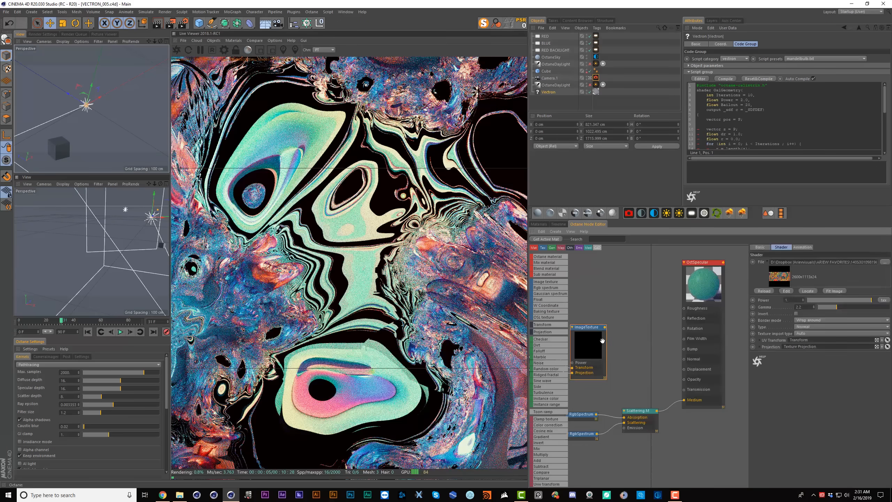
middle_click_drag(603, 340, 623, 324)
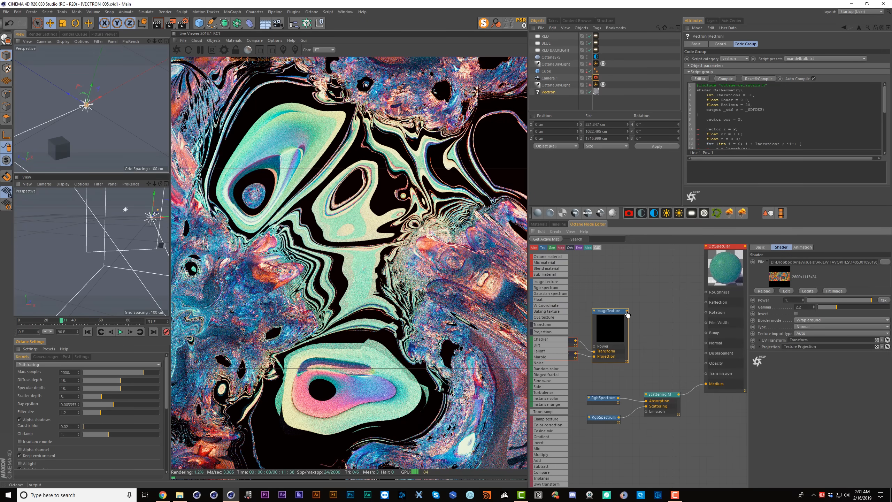
middle_click_drag(701, 320, 678, 321)
left_click_drag(604, 313, 683, 375)
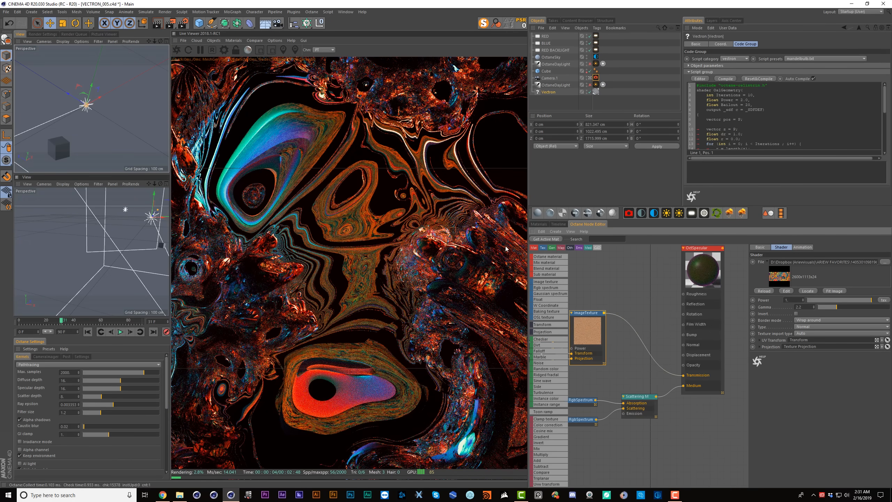
left_click(624, 319)
key("Delete")
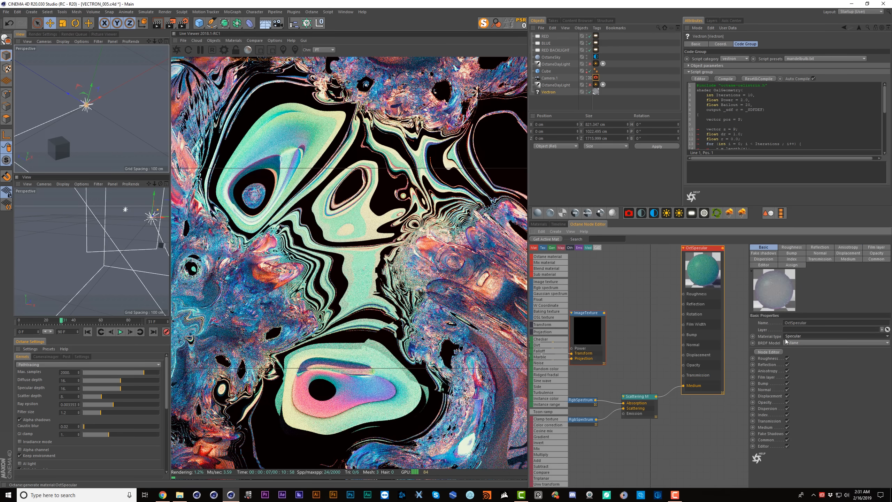
Change the OctSpecular material's type from Specular to Universal
left_click(786, 338)
left_click(794, 379)
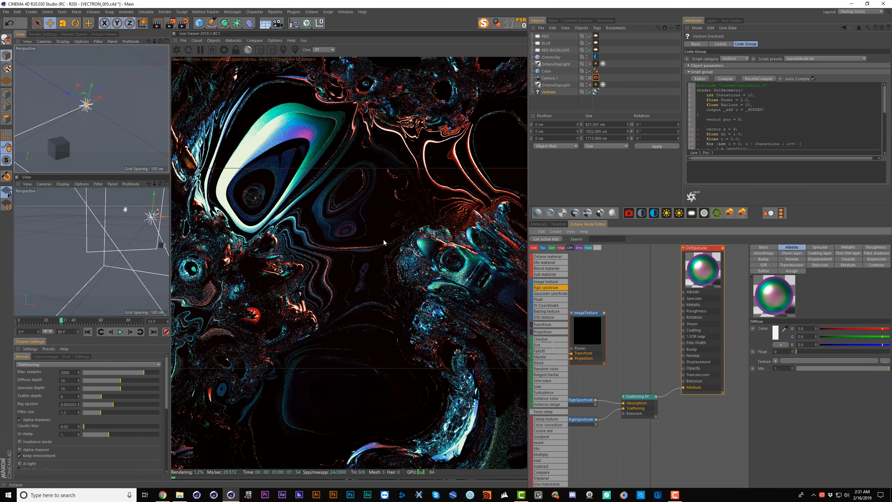
Lower the Universal material's metallic float value to its minimum
middle_click_drag(708, 279, 673, 290)
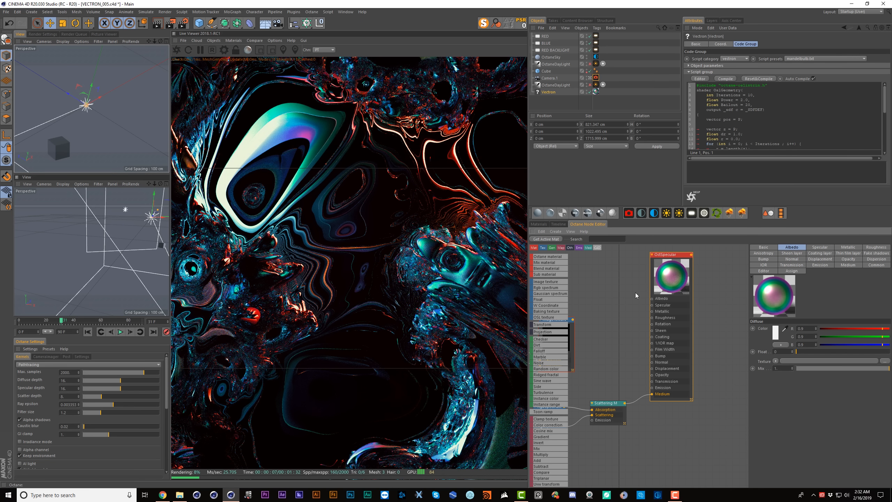
middle_click_drag(636, 295, 660, 296)
scroll(648, 299, "down", 1)
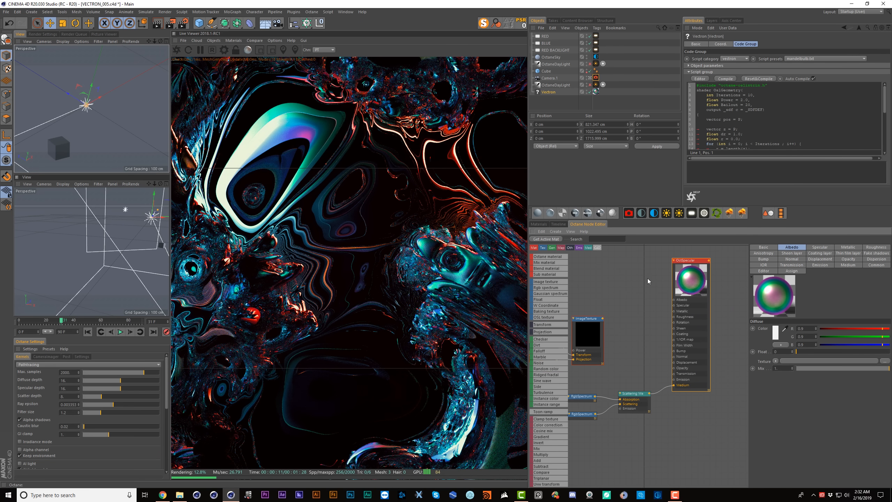
middle_click_drag(648, 281, 671, 277)
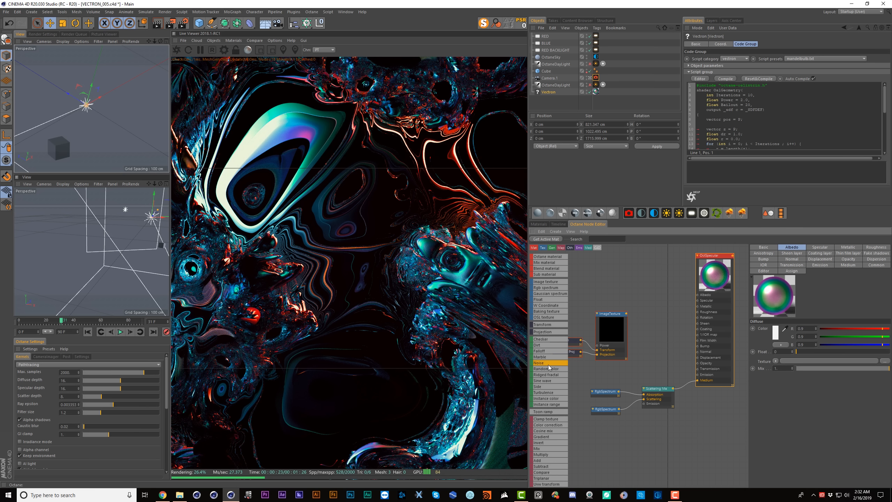
middle_click_drag(642, 278, 659, 303)
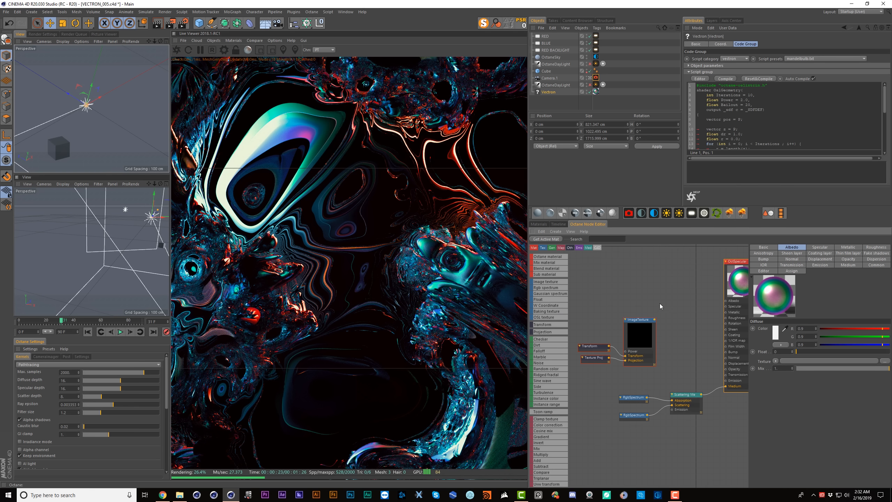
middle_click_drag(705, 330, 672, 309)
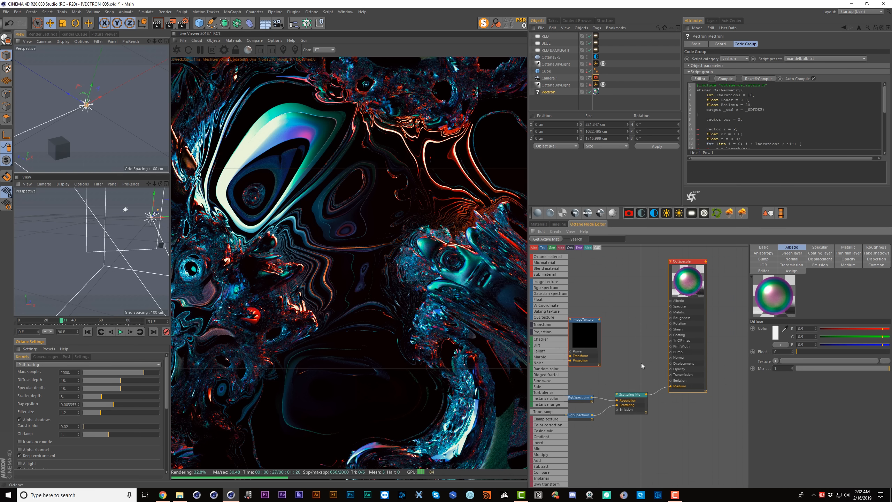
left_click(846, 247)
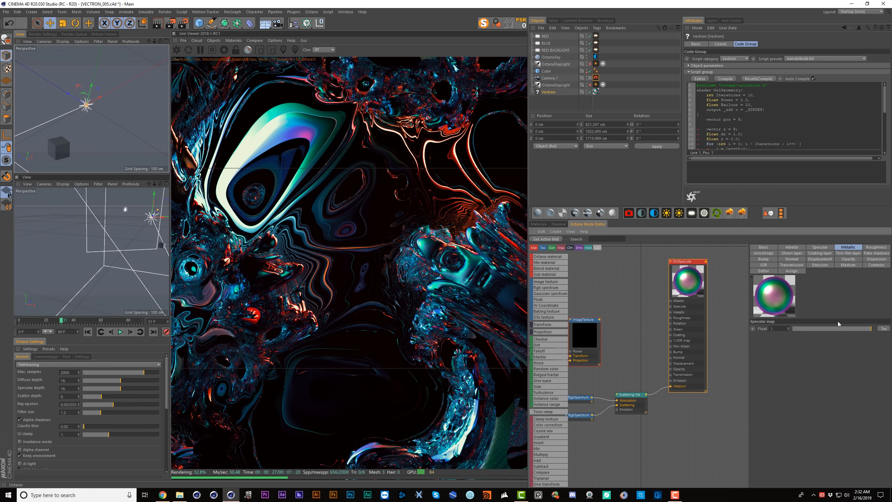
left_click_drag(839, 330, 776, 332)
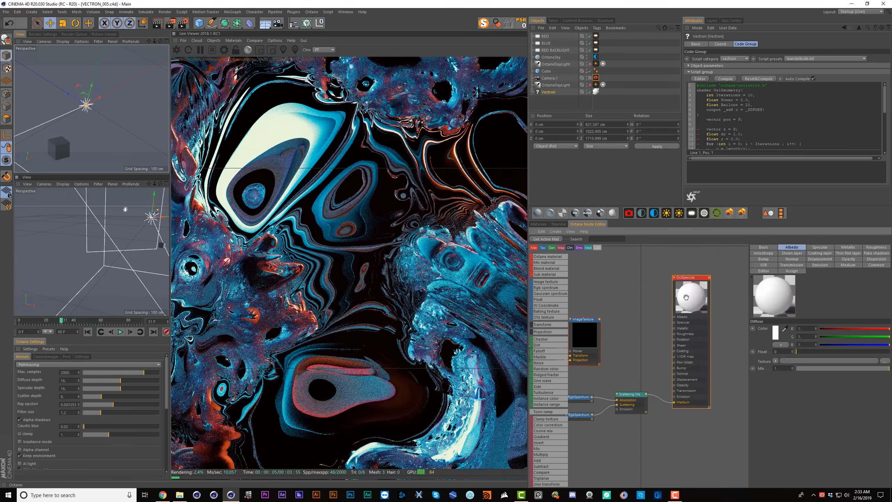
middle_click_drag(685, 297, 694, 282)
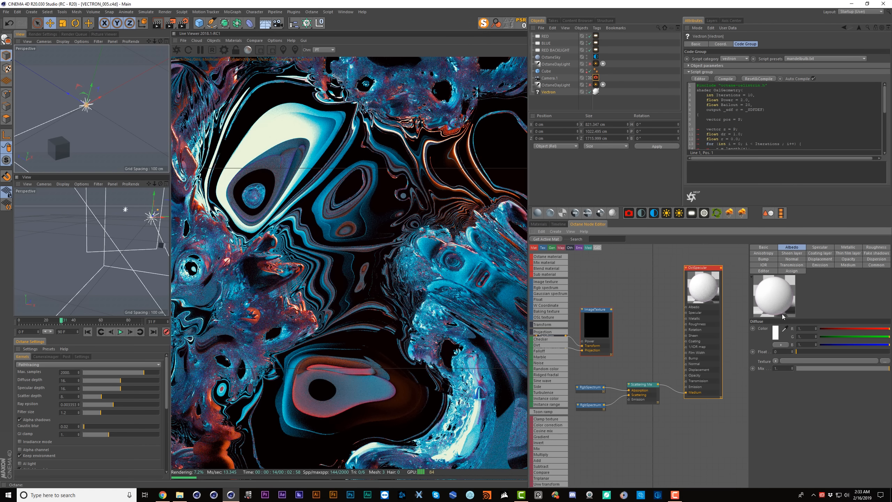
Set the OctSpecular material's albedo color to black and connect the ImageTexture node to its Albedo input
left_click(775, 332)
left_click_drag(780, 344, 729, 346)
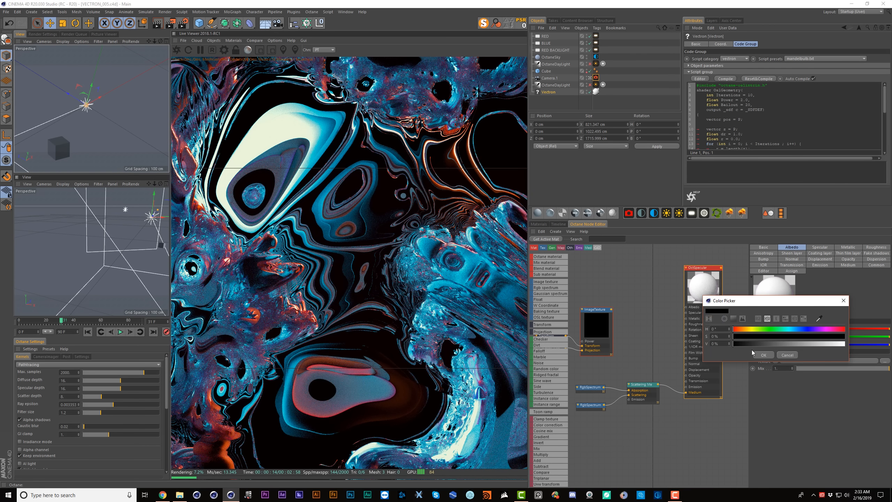
left_click(761, 353)
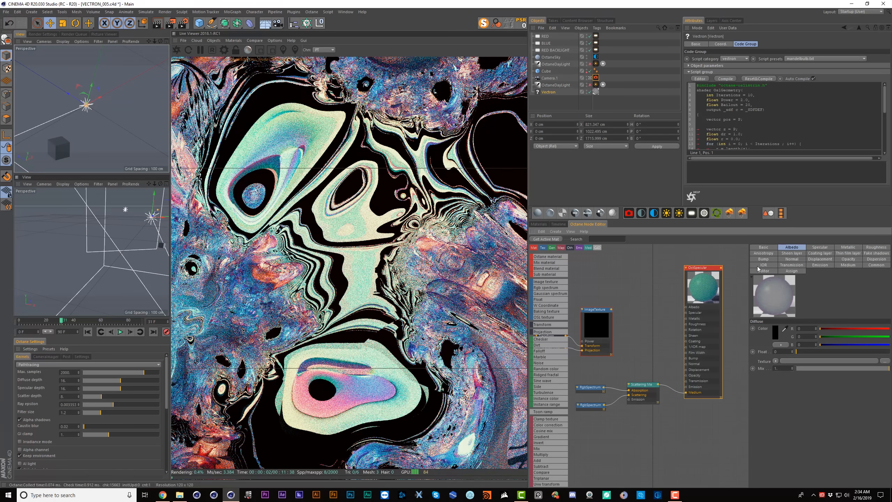
left_click_drag(611, 313, 631, 311)
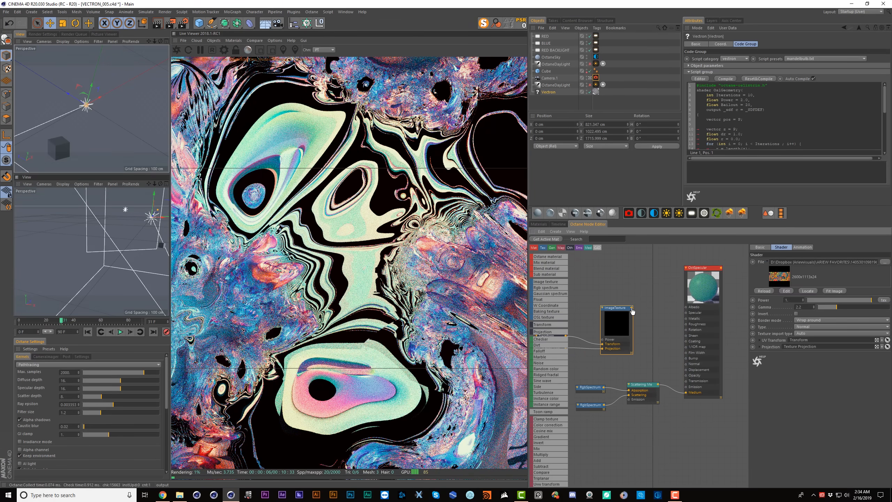
left_click_drag(687, 310, 686, 307)
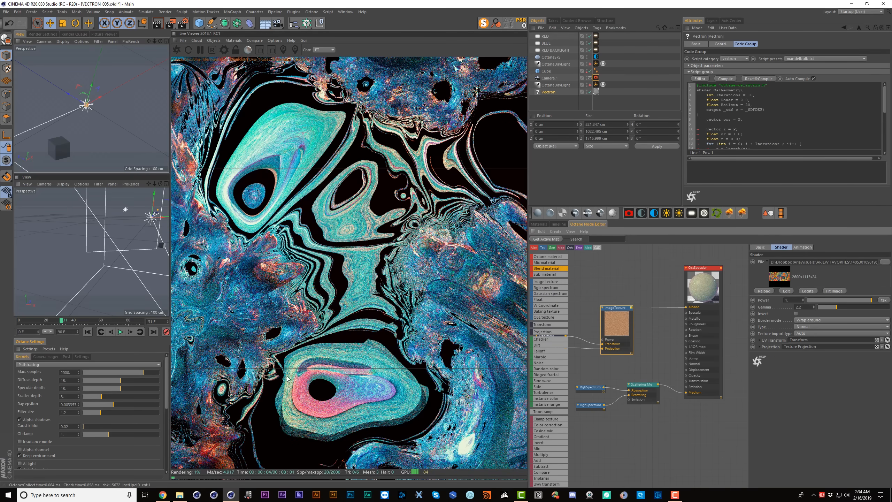
Narrow the Vectron object's bounding volume to about 55.9 cm along X
left_click(732, 80)
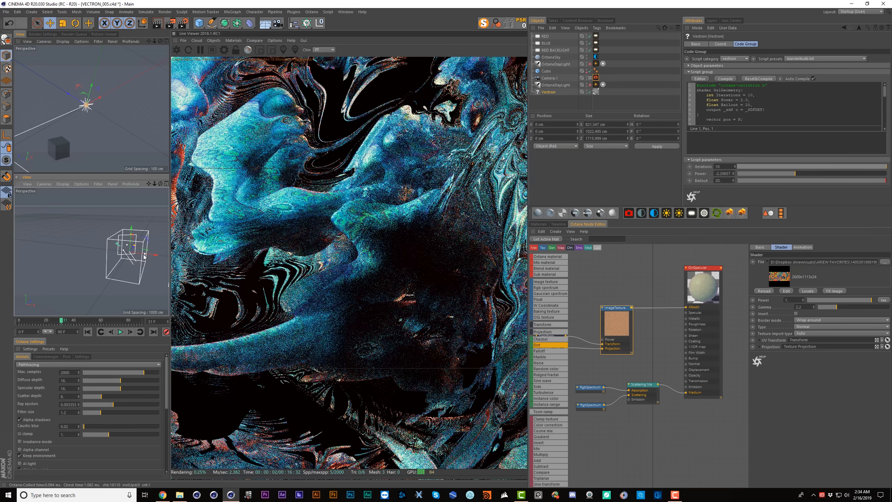
left_click_drag(143, 254, 132, 254)
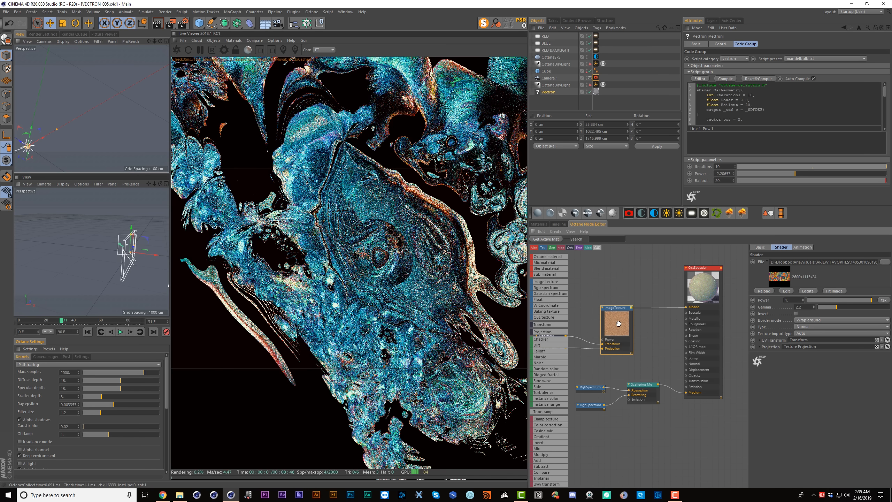
Solo the ImageTexture node and scale its Transform node to about 2.13 with the aspect ratio locked
right_click(618, 327)
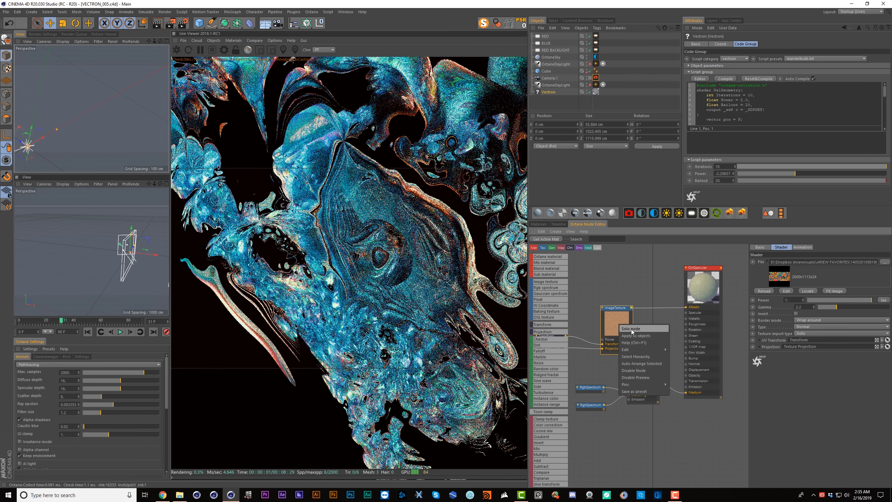
left_click(631, 328)
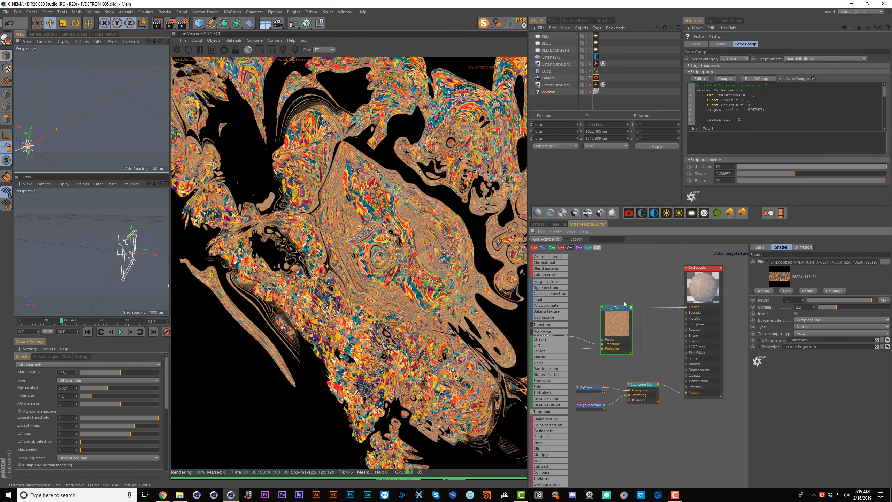
middle_click_drag(624, 301, 678, 290)
left_click(604, 321)
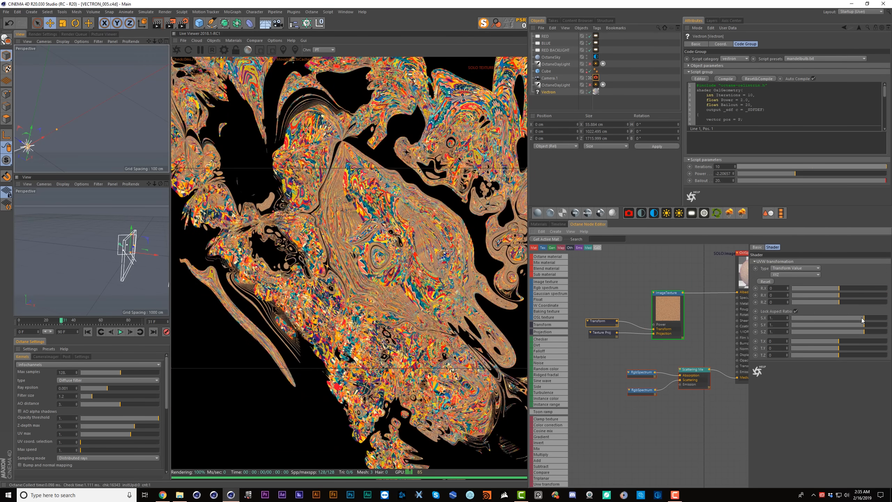
left_click_drag(862, 319, 874, 322)
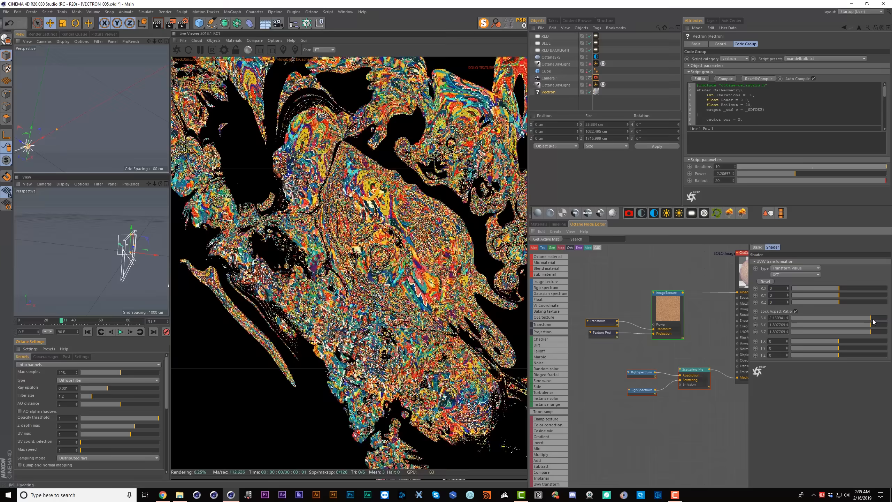
Disable the solo preview of the ImageTexture node
middle_click_drag(676, 299, 630, 296)
right_click(611, 293)
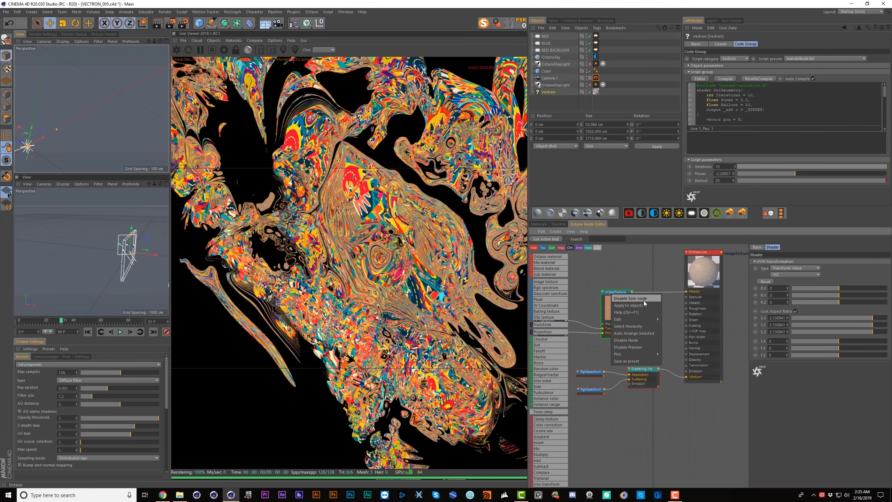
left_click(643, 300)
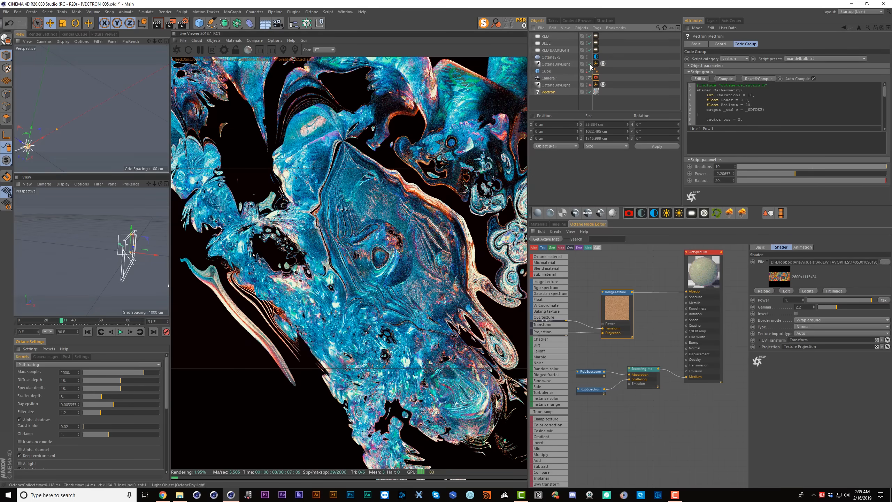
Switch the lighting from the RED, BLUE and RED BACKLIGHT lights to the OctaneDayLight at power about 0.52, and save the project
left_click_drag(589, 50, 591, 37)
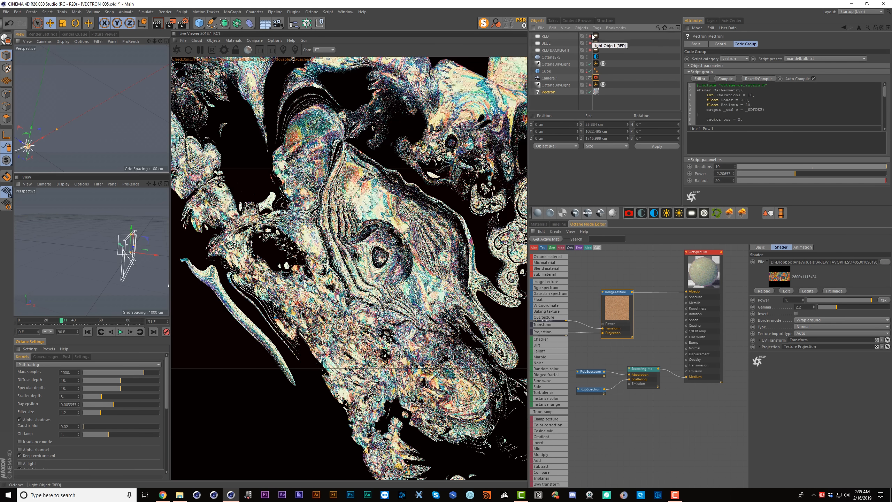
left_click(555, 64)
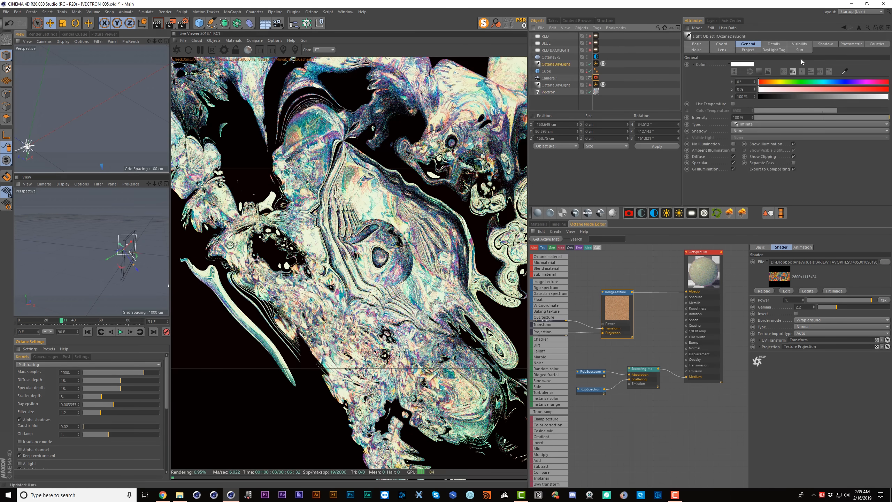
left_click(774, 50)
left_click_drag(800, 100, 754, 92)
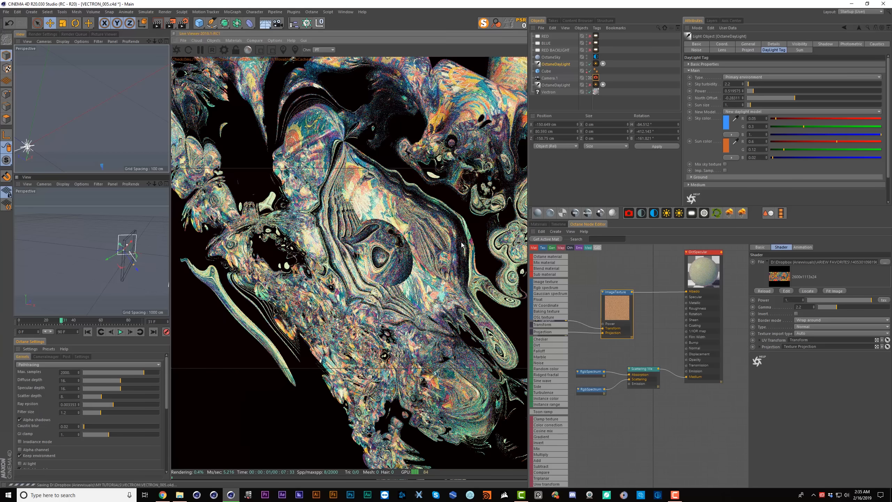
key("ctrl+s")
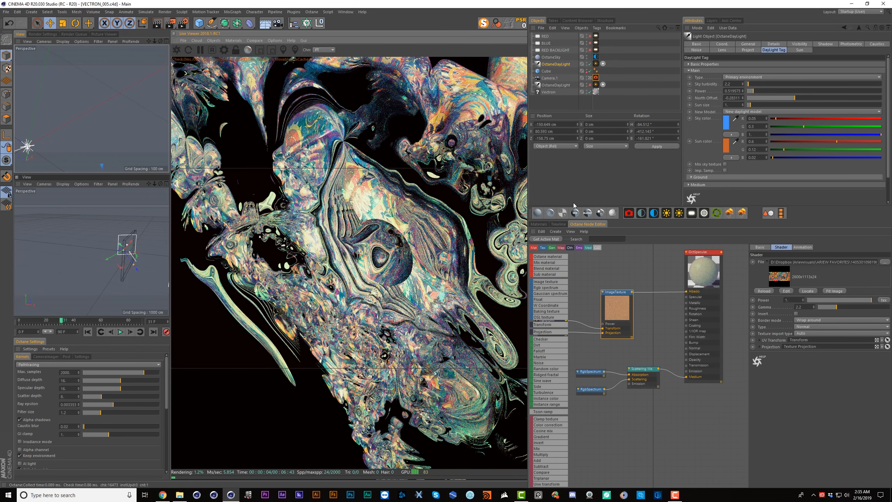
Set the Octane camera's focus near the eye-like form in the render and its aperture to about 3.11 cm
left_click(596, 78)
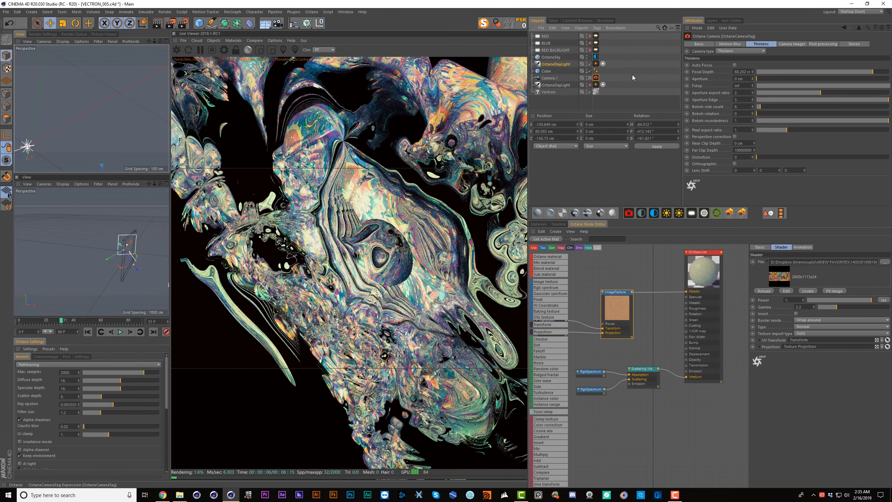
left_click_drag(775, 78, 801, 79)
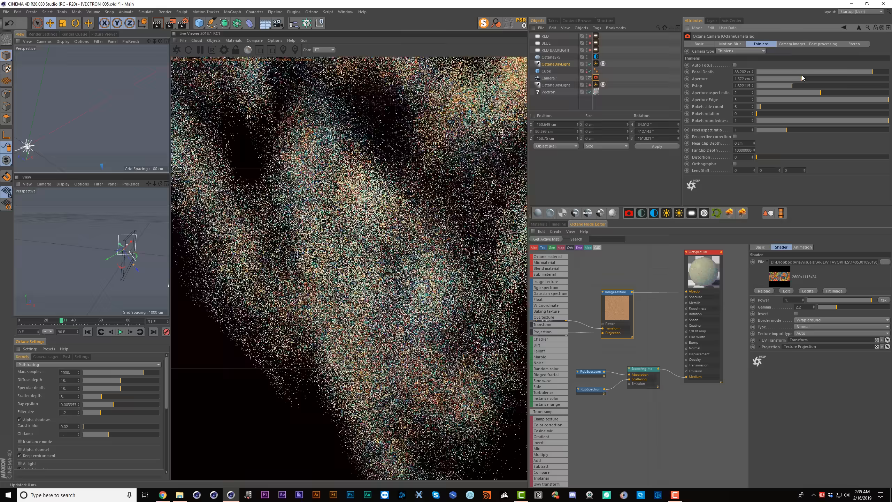
left_click(283, 49)
left_click(368, 270)
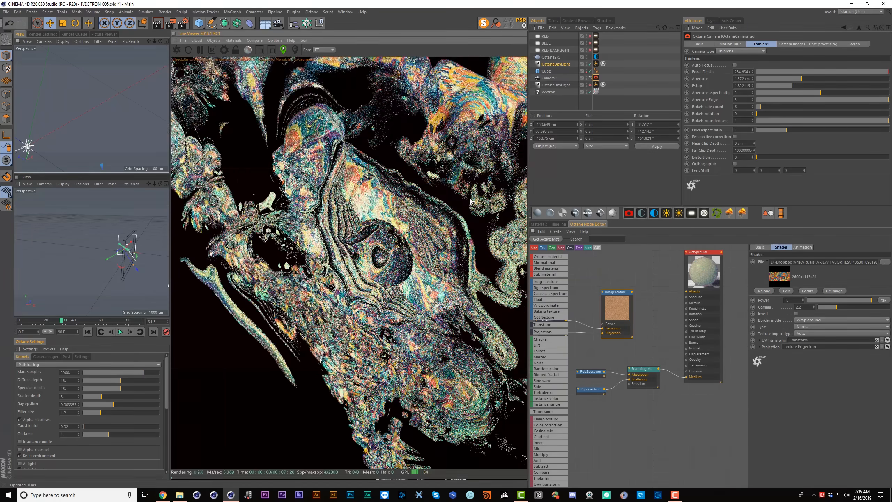
left_click_drag(802, 79, 859, 80)
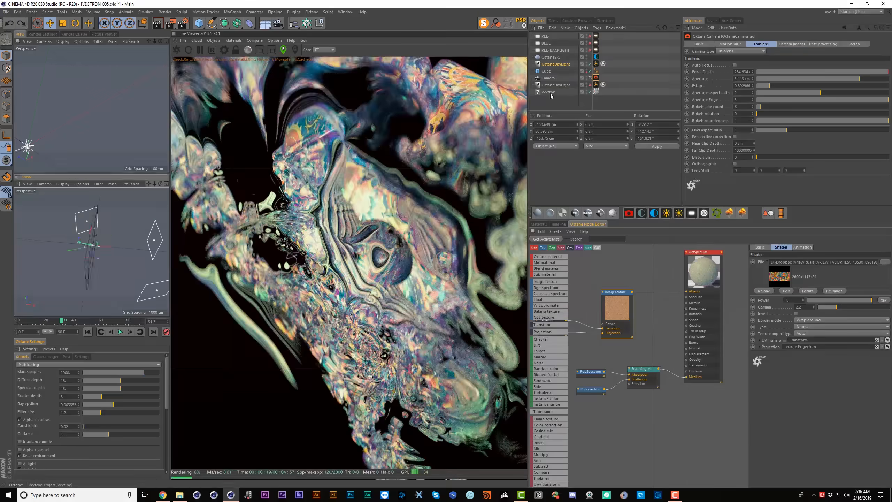
Widen the Vectron to about 342 cm along X and refocus the camera on the form below the render's center
left_click(549, 93)
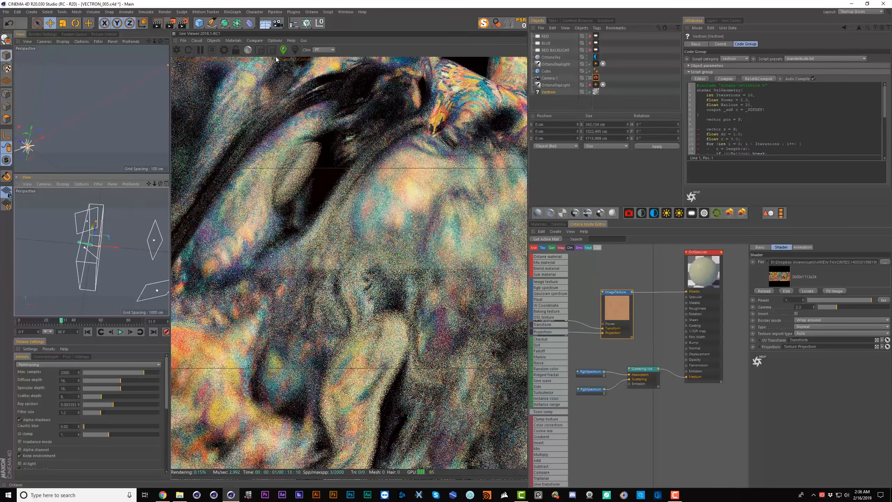
left_click(372, 339)
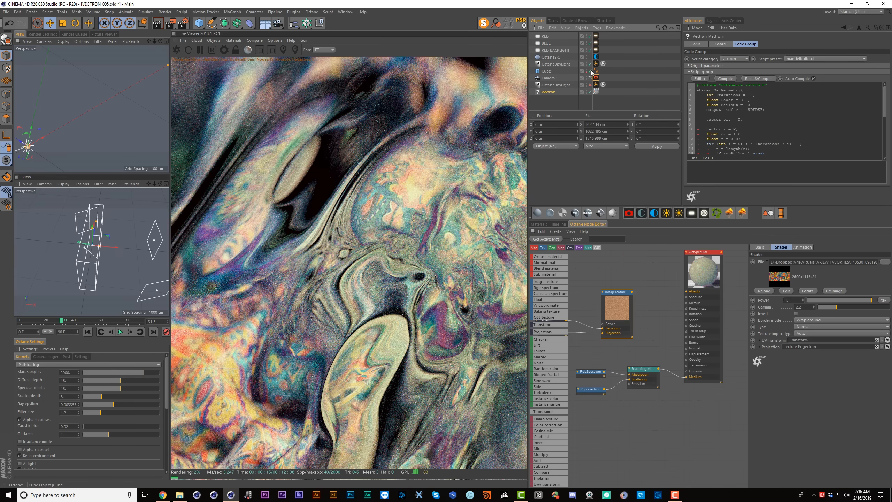
Turn off the OctaneDayLight and set the red area light's power to about 57.5
left_click(590, 64)
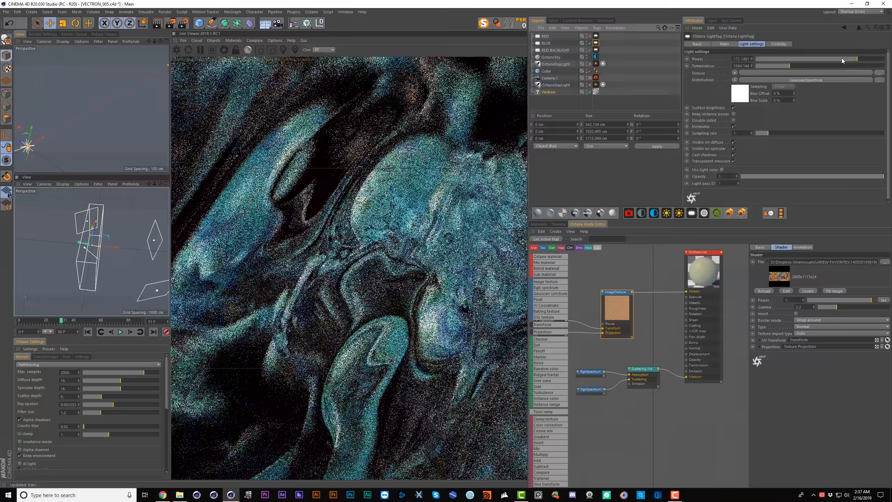
left_click_drag(841, 59, 850, 59)
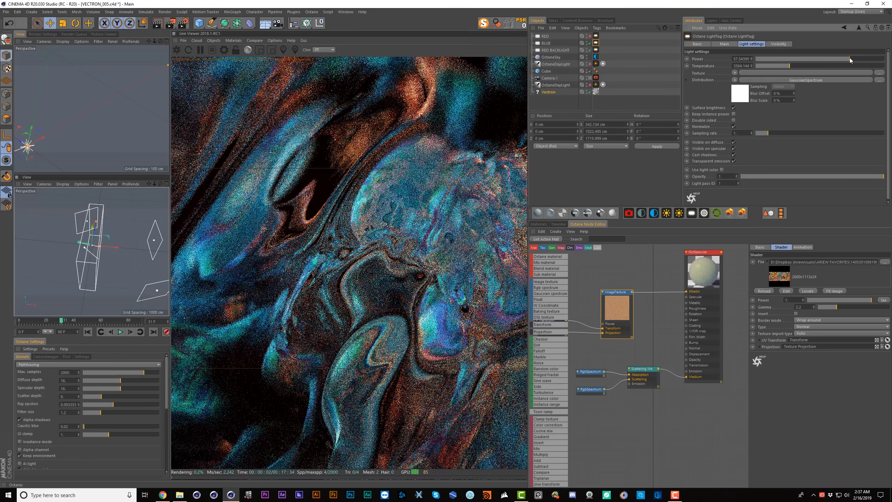
Lower the wavelength of the red area light's GaussianSpectrum distribution until its light turns orange
left_click(755, 80)
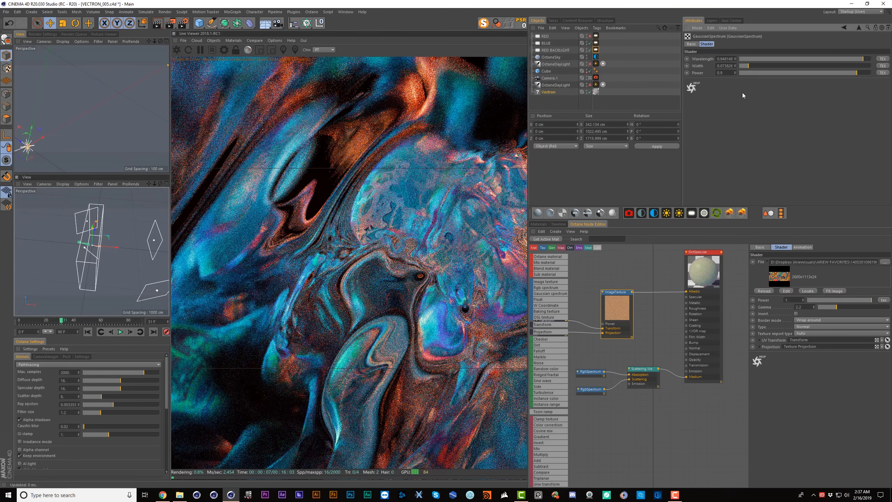
mouse_move(757, 59)
left_mouse_down()
mouse_move(862, 72)
mouse_move(766, 60)
left_mouse_up()
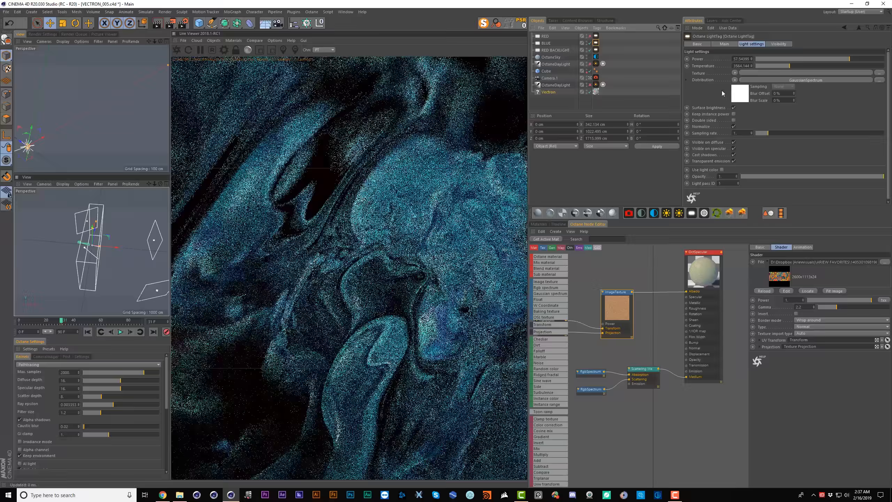
left_click(860, 59)
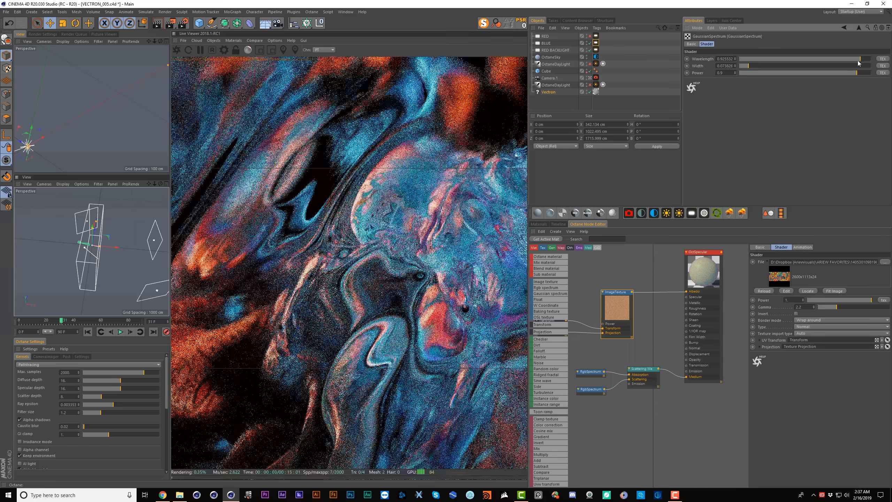
left_click_drag(860, 61, 831, 63)
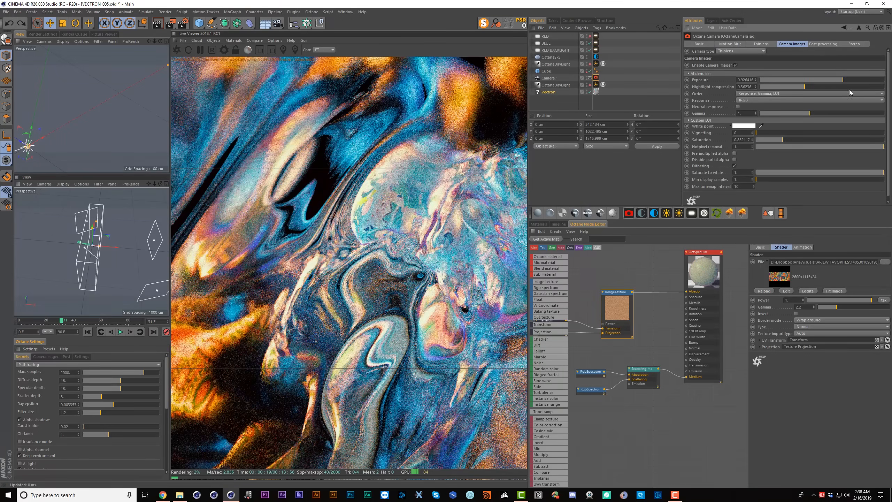
Set the camera imager's highlight compression to 0 and undo the trial imager adjustments that follow
left_click_drag(850, 90, 632, 80)
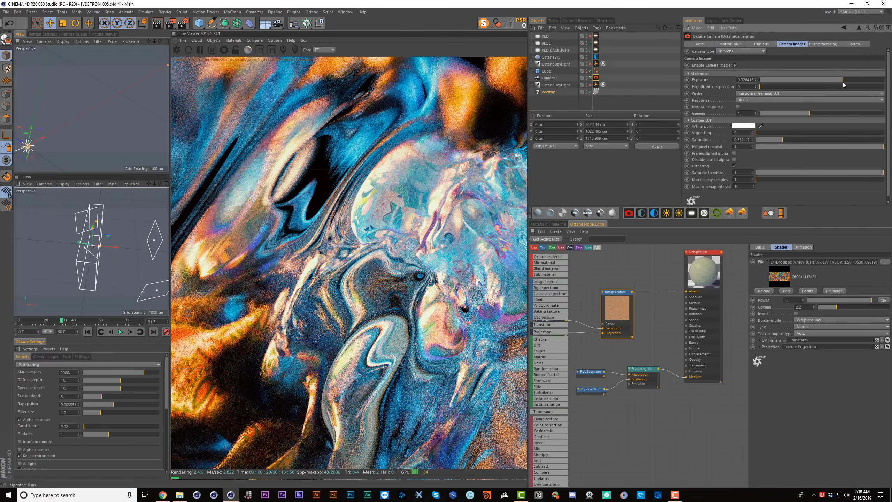
key("ctrl+z")
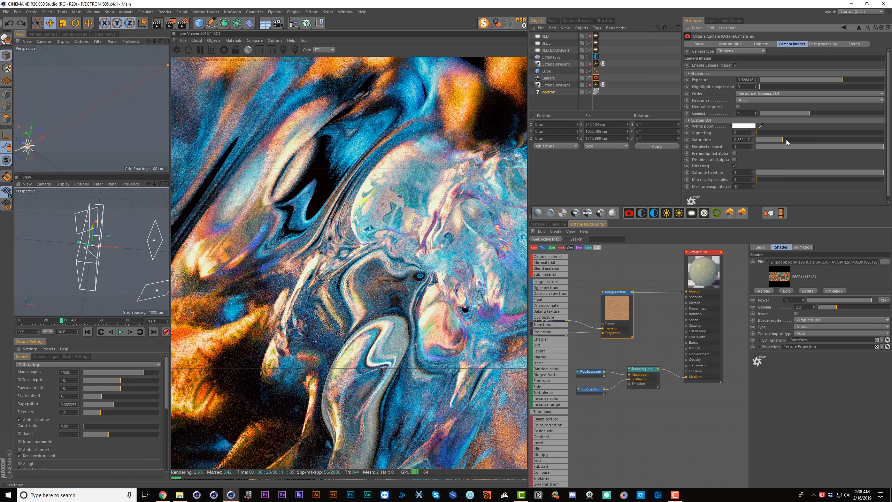
key("ctrl+z")
Adjust the path tracing kernel's ray epsilon, trying a lower value and settling on about 0.0057
left_click(99, 406)
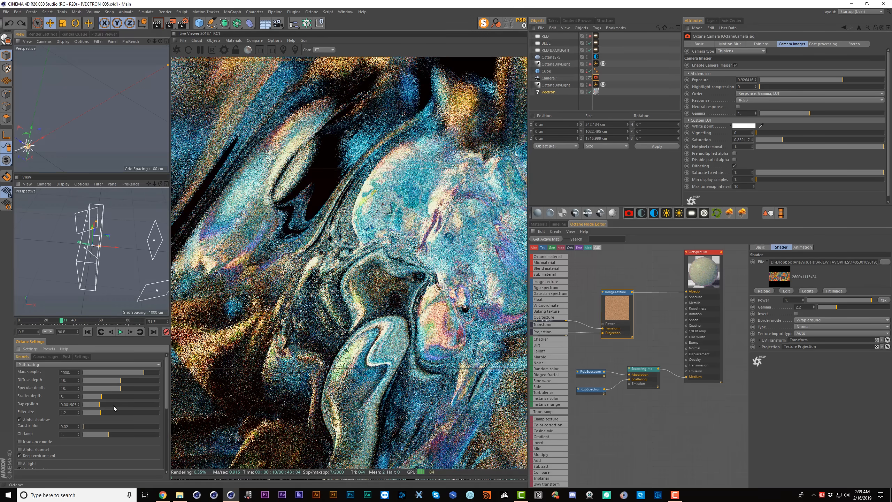
left_click_drag(114, 406, 118, 407)
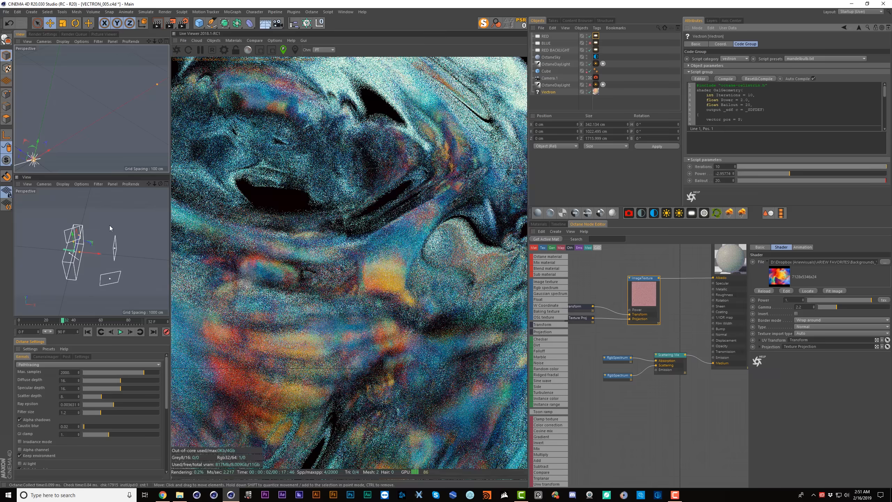
Enable the Octane camera's post processing with bloom power about 15.85 and set its aperture to 0 cm
left_click(596, 77)
left_click(726, 65)
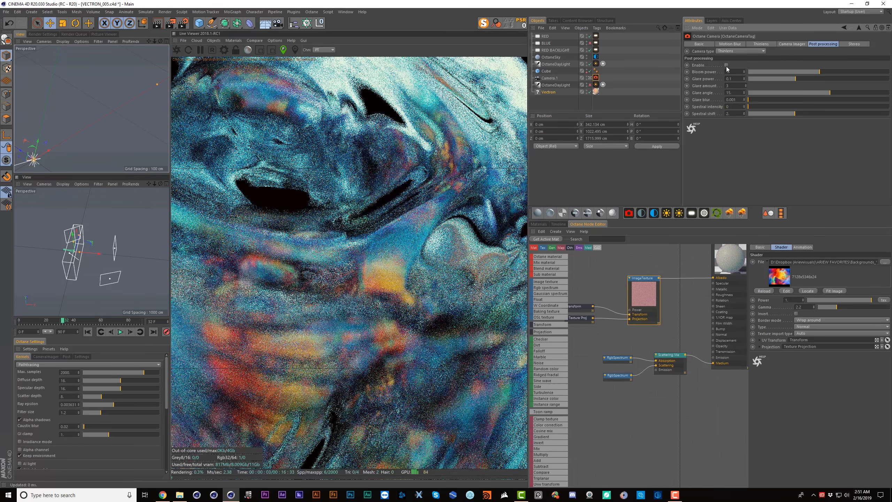
left_click_drag(819, 72, 847, 73)
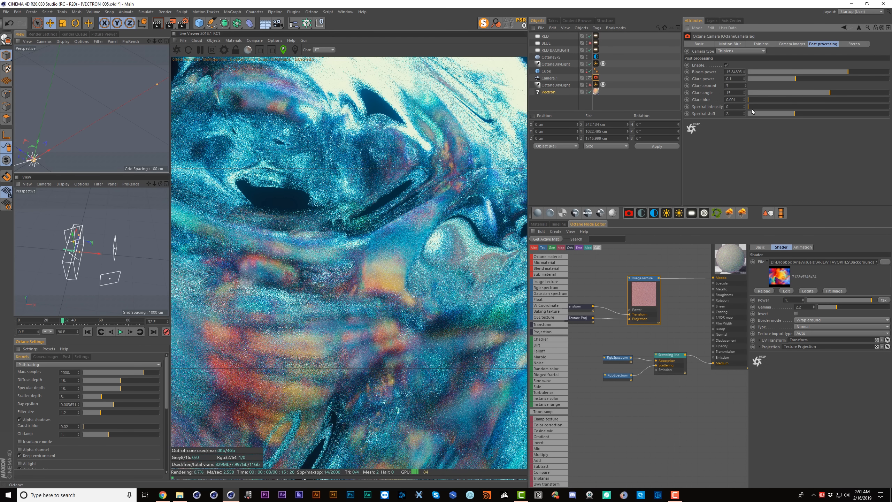
left_click(760, 44)
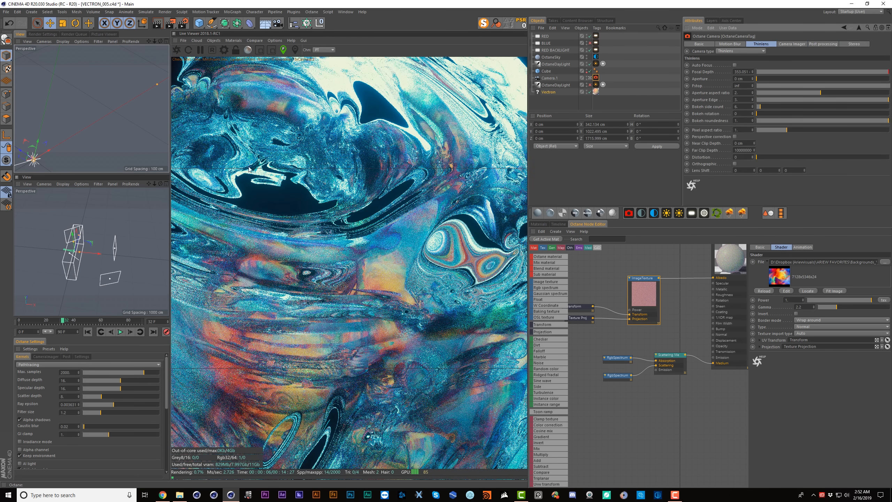
Reframe the camera on another part of the fractal and disable the Octane camera's post processing
scroll(100, 127, "down", 2)
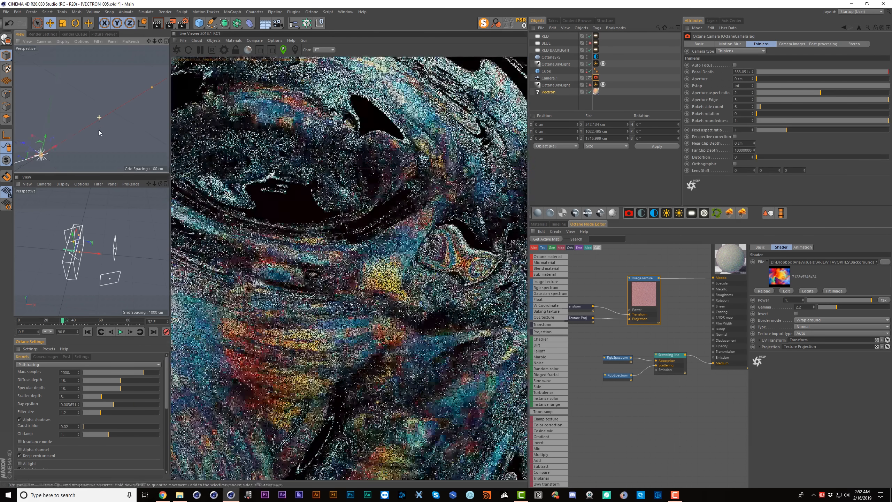
middle_click_drag(79, 252, 98, 244, "alt")
left_click_drag(99, 247, 138, 245, "alt")
mouse_move(105, 119)
right_mouse_down("alt")
mouse_move(104, 135)
mouse_move(108, 129)
right_mouse_up("alt")
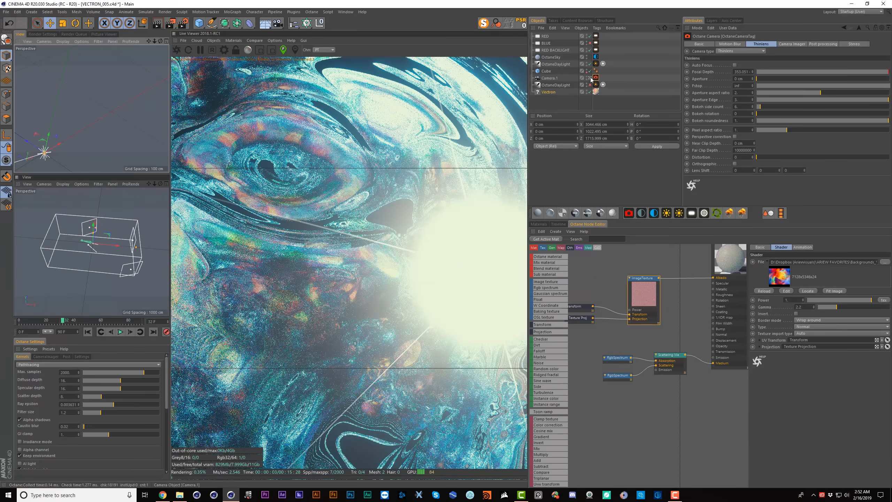
left_click(822, 44)
left_click(726, 65)
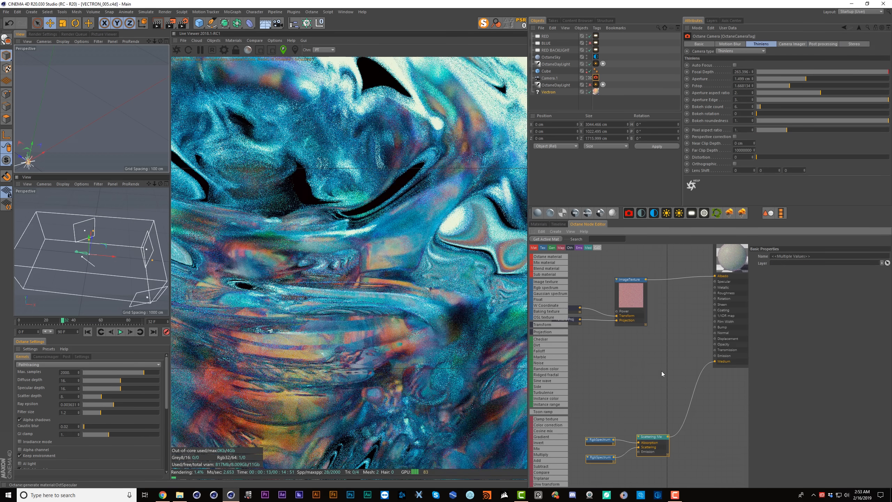
Add a blackbody emission to the Vectron's material, textured by a duplicate of the existing image texture nodes
left_click(652, 361)
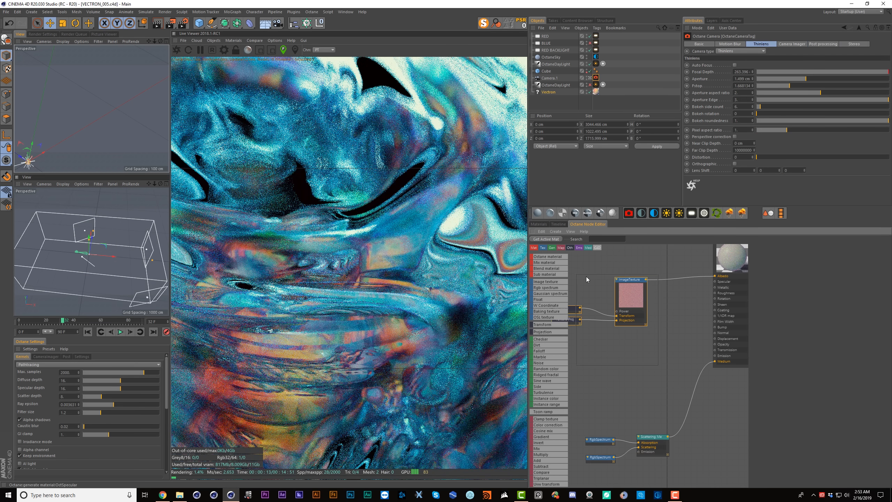
left_click_drag(624, 291, 634, 384, "ctrl")
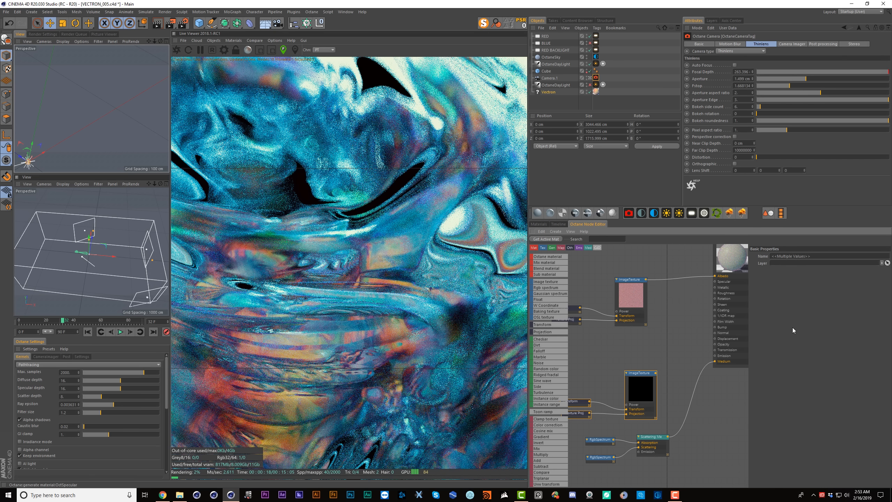
left_click(723, 266)
left_click(817, 266)
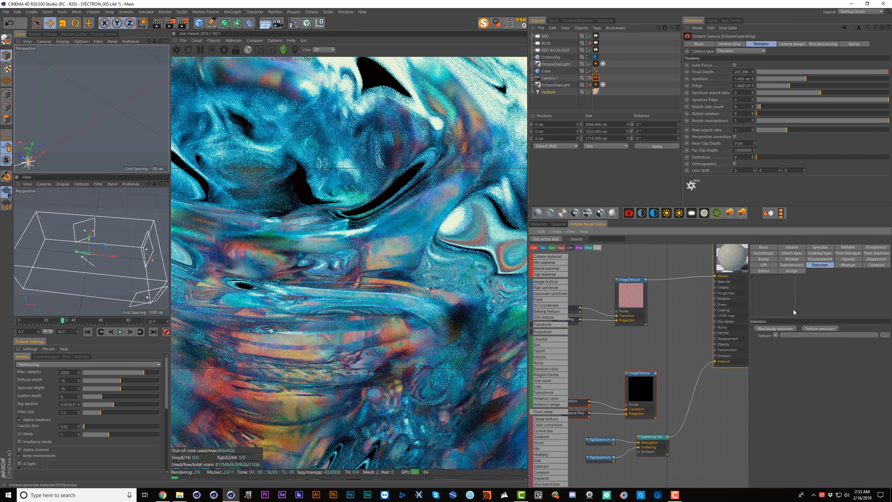
left_click(774, 329)
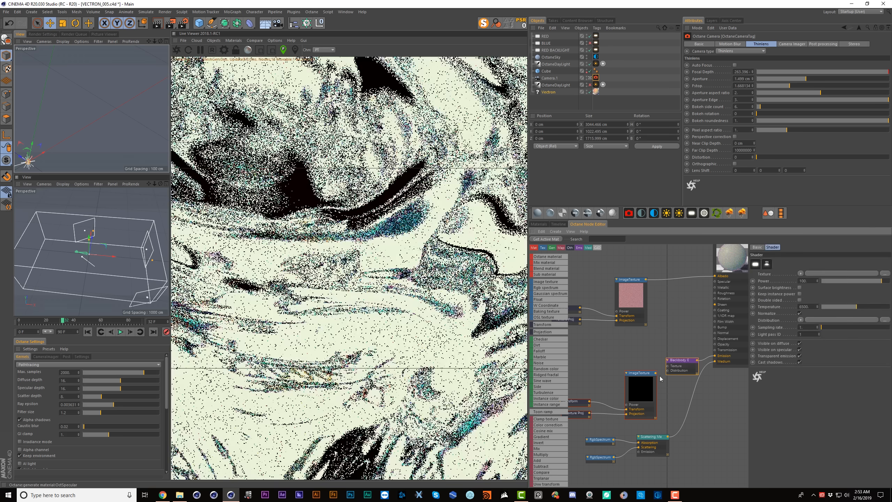
left_click_drag(655, 373, 667, 366)
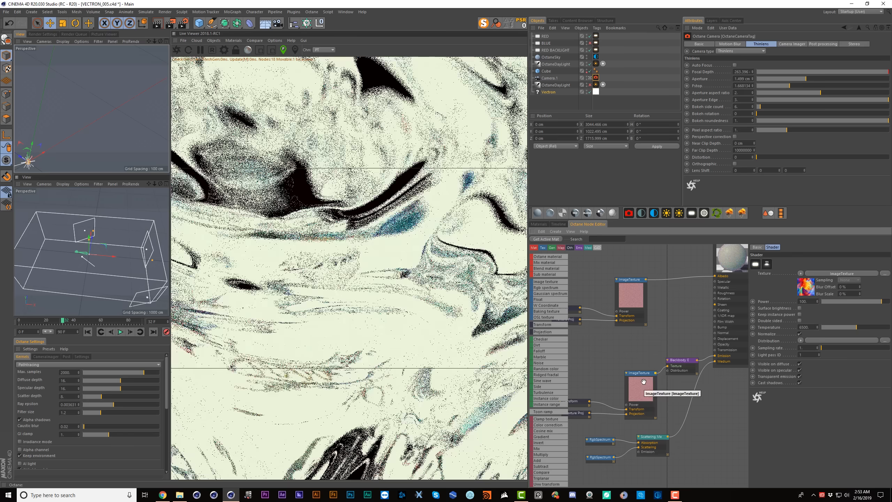
Lower the blackbody emission's power to about 0.76 so the texture's colours show in the glow
left_click(645, 388)
left_click(676, 369)
left_click(859, 301)
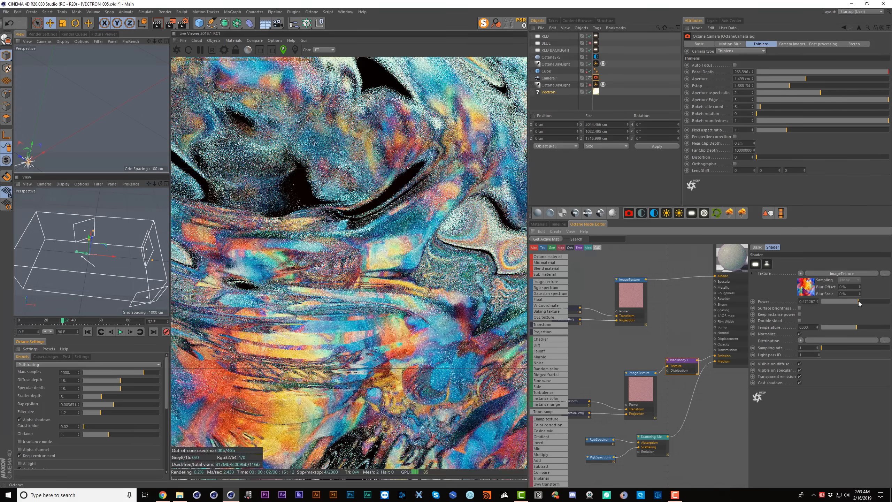
mouse_move(846, 301)
left_mouse_down()
mouse_move(836, 301)
mouse_move(860, 301)
left_mouse_up()
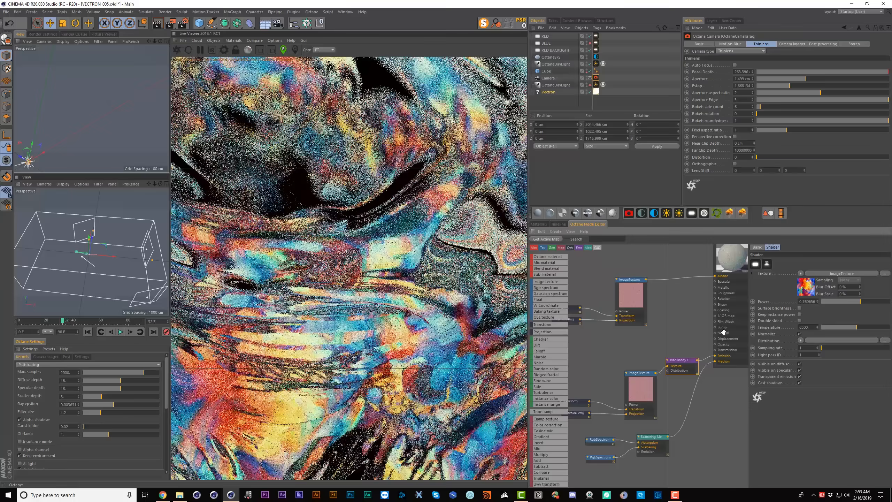
Replace the emission texture's image with the colorful-pattern-mixed-wallpaper file, without copying it to the project location
left_click(884, 273)
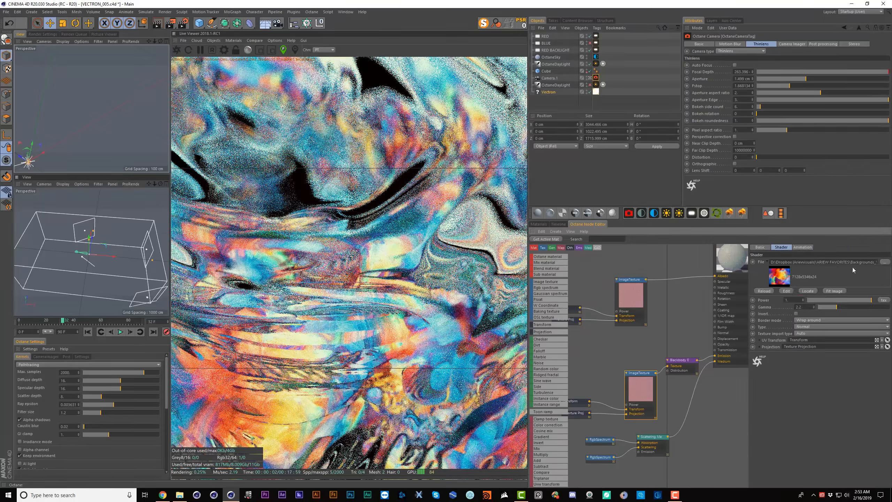
left_click(884, 262)
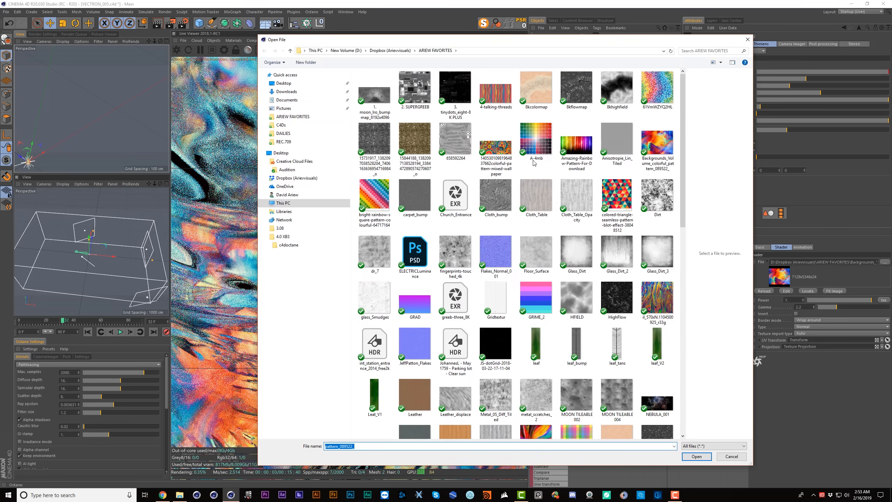
double_click(506, 156)
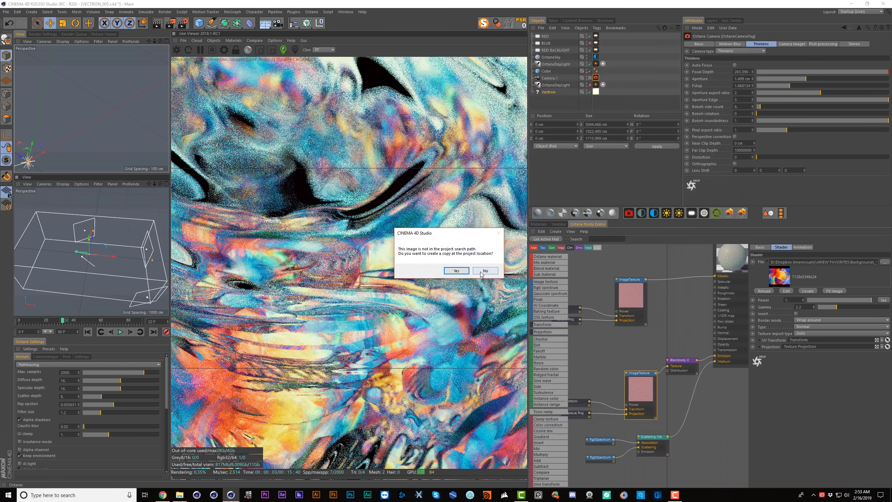
left_click(481, 271)
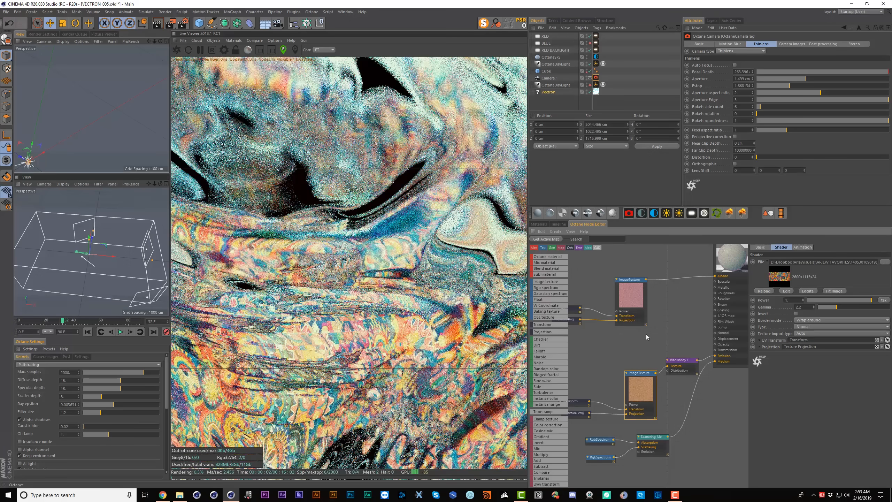
Lower the camera imager's gamma slightly and raise the Vectron's Power script parameter to reshape the fractal
left_click(792, 43)
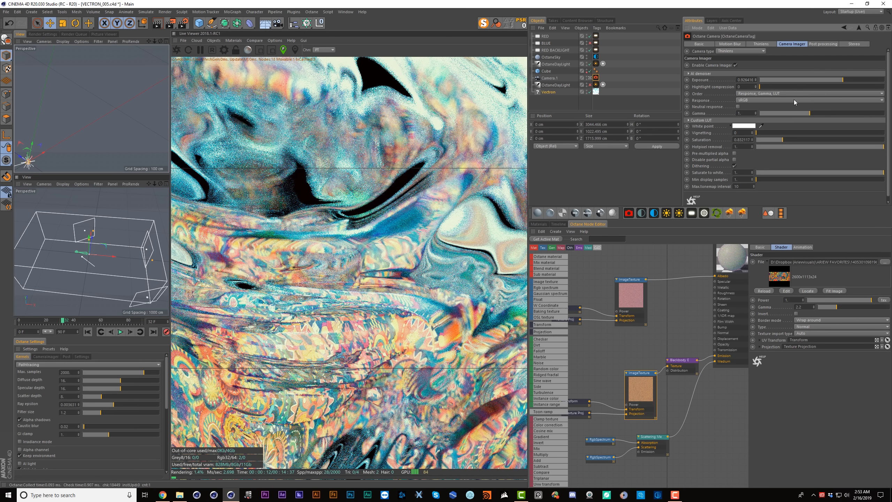
left_click_drag(805, 115, 799, 113)
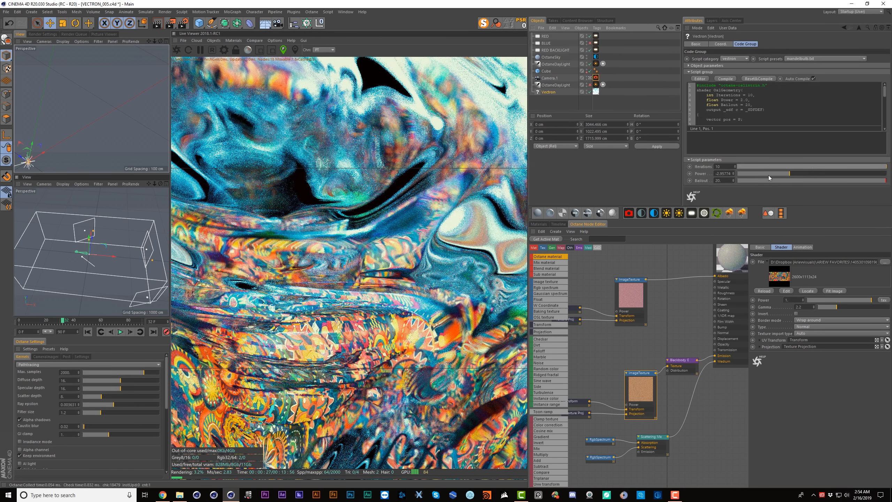
left_click_drag(767, 175, 779, 175)
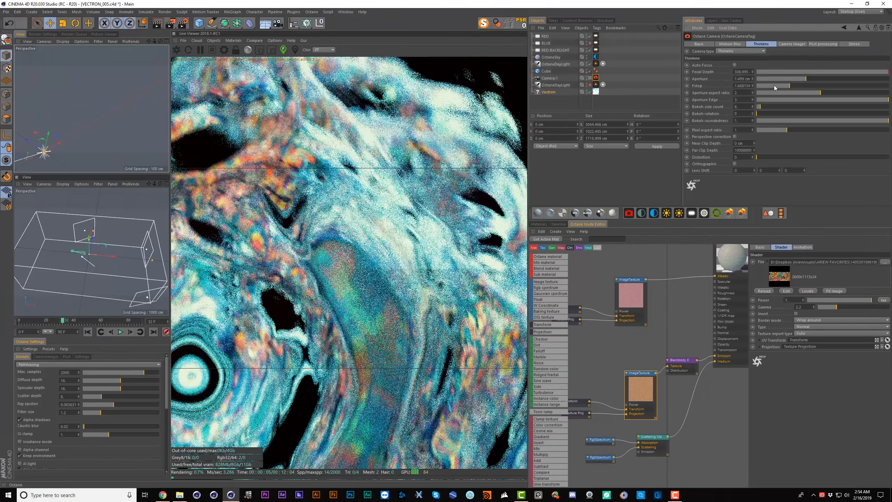
Set the Octane camera's aperture to 0 cm to remove the depth-of-field blur
left_click_drag(769, 87, 672, 87)
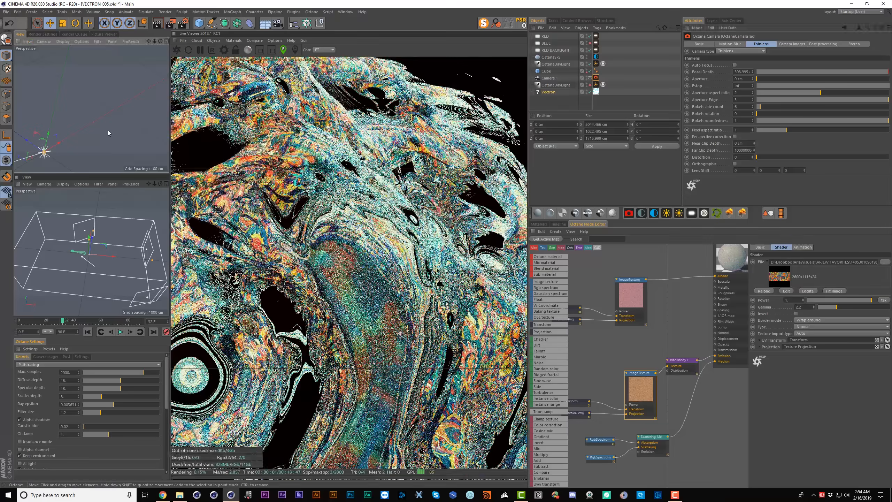
scroll(107, 137, "down", 4)
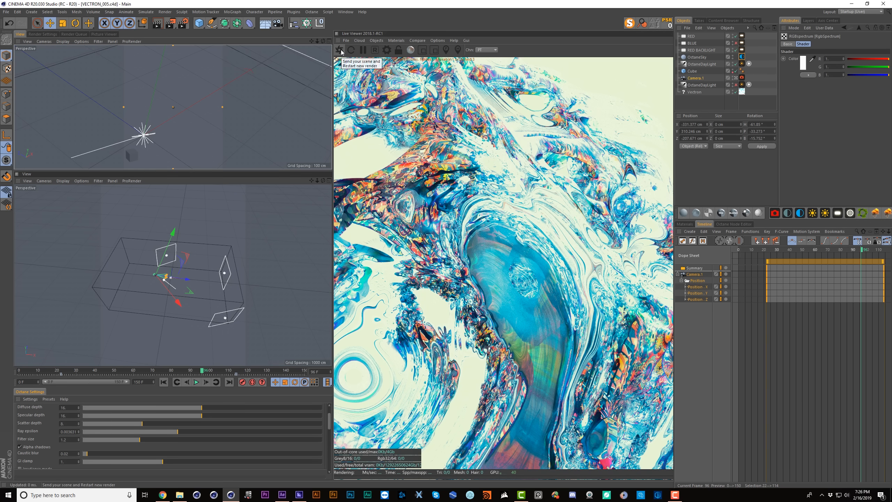
Restart the live render and change the Octane sky's RgbSpectrum colour from white to black
left_click(340, 50)
left_click(340, 50)
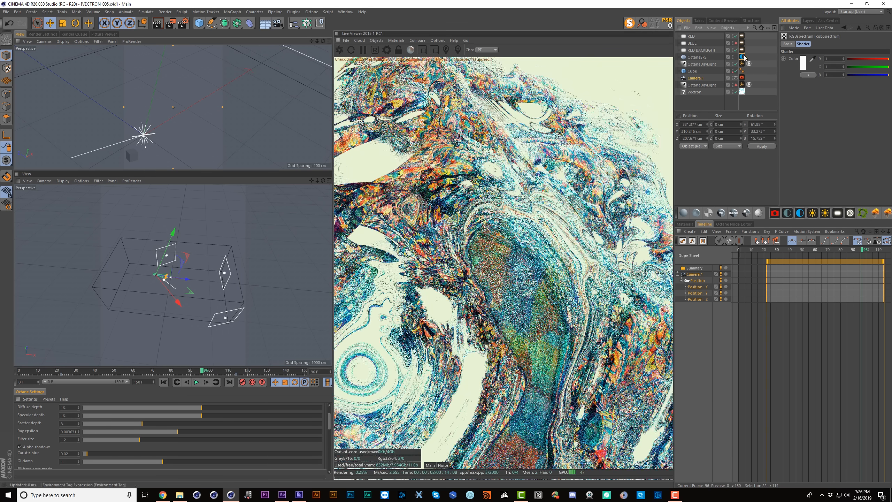
left_click(803, 63)
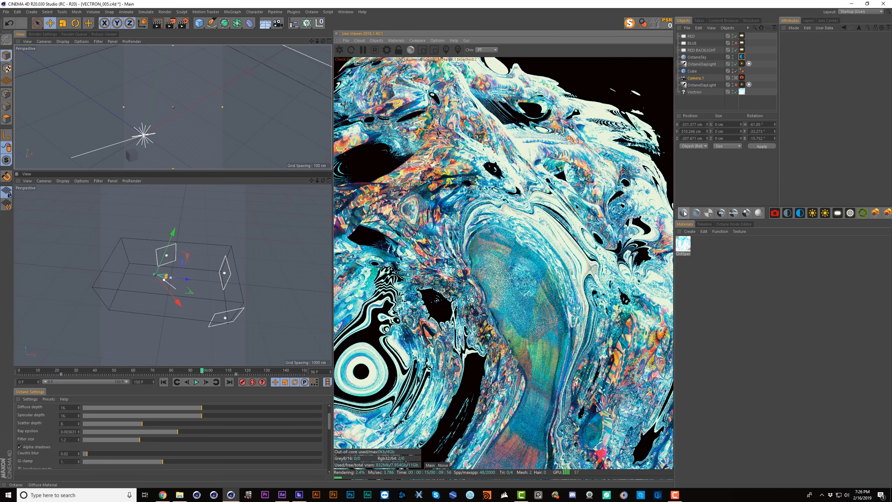
Apply a new Octane diffuse material to the Vectron, switch its material type to Toon and restart the render
left_click(684, 213)
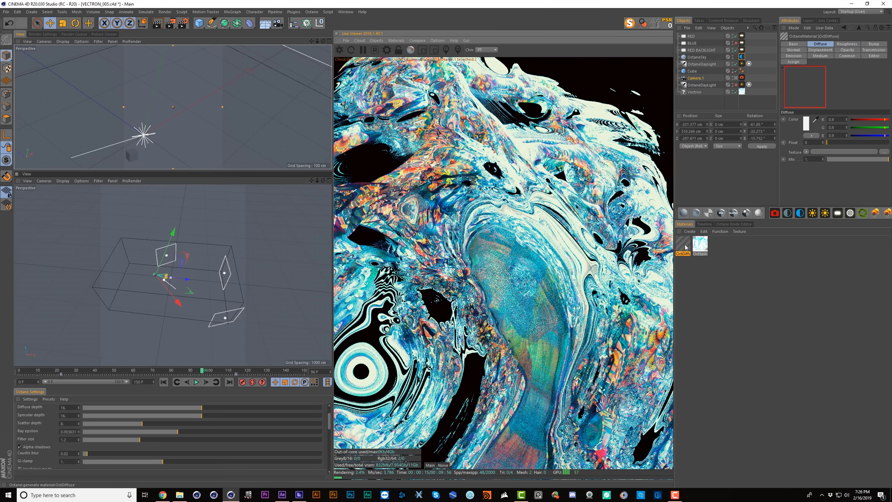
left_click_drag(733, 60, 742, 90)
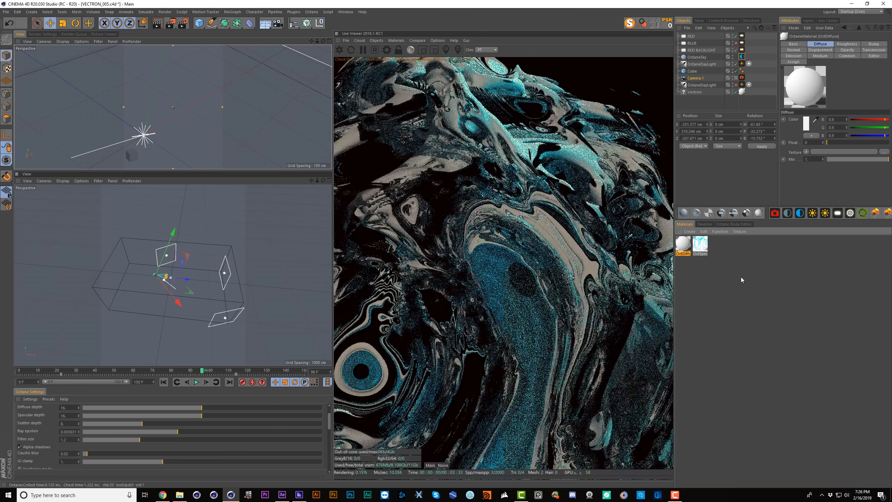
left_click(792, 44)
left_click(846, 132)
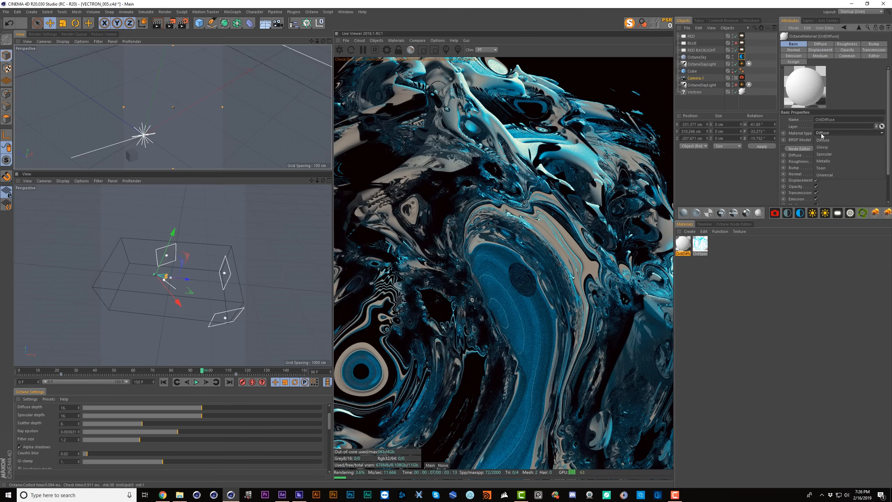
left_click(836, 164)
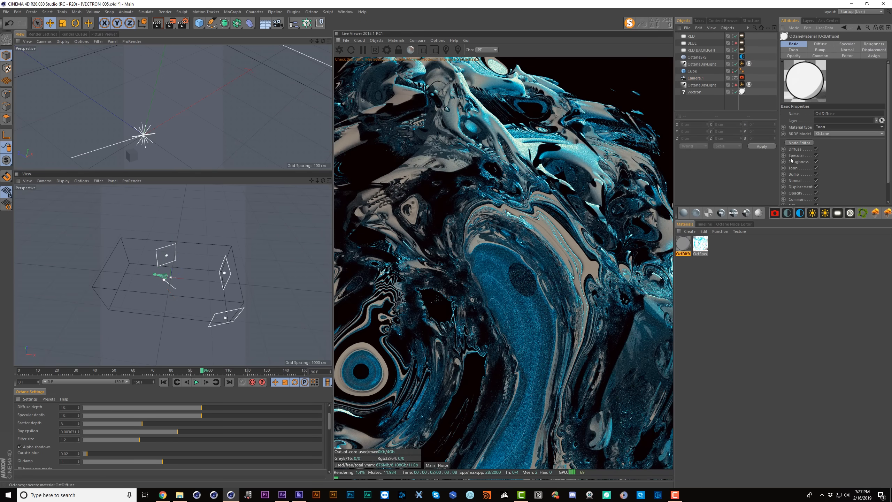
left_click(339, 52)
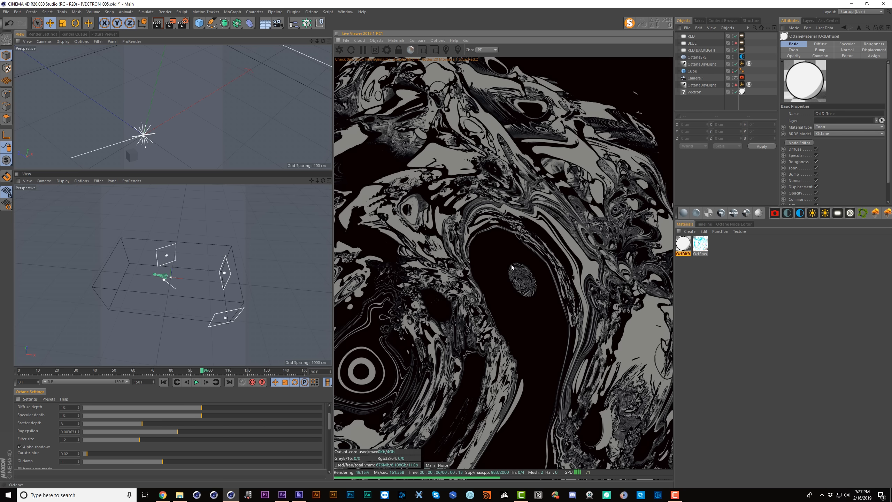
Add a Toon point light and move it to about X -125 cm, Y 72 cm
left_click(375, 42)
mouse_move(395, 77)
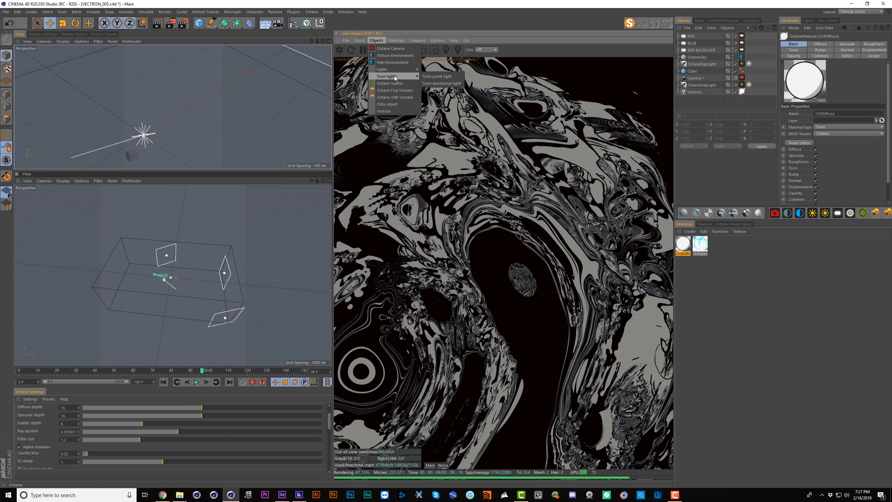
left_click(437, 77)
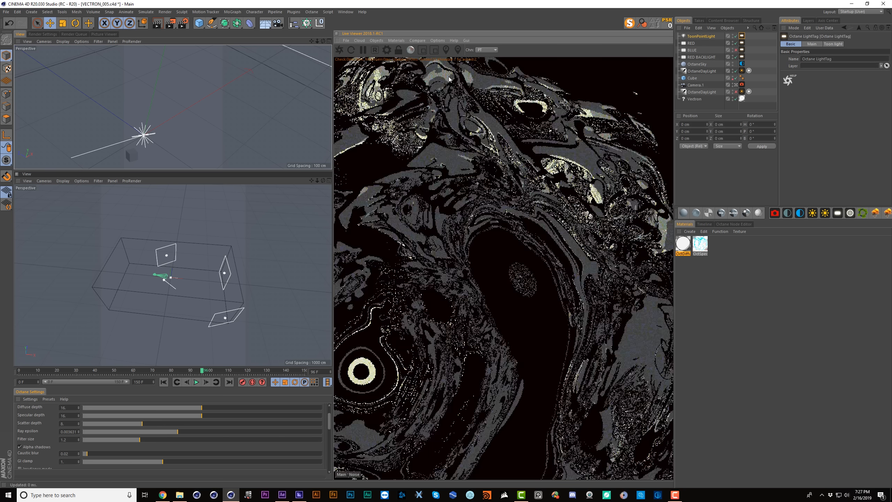
left_click_drag(152, 104, 131, 110)
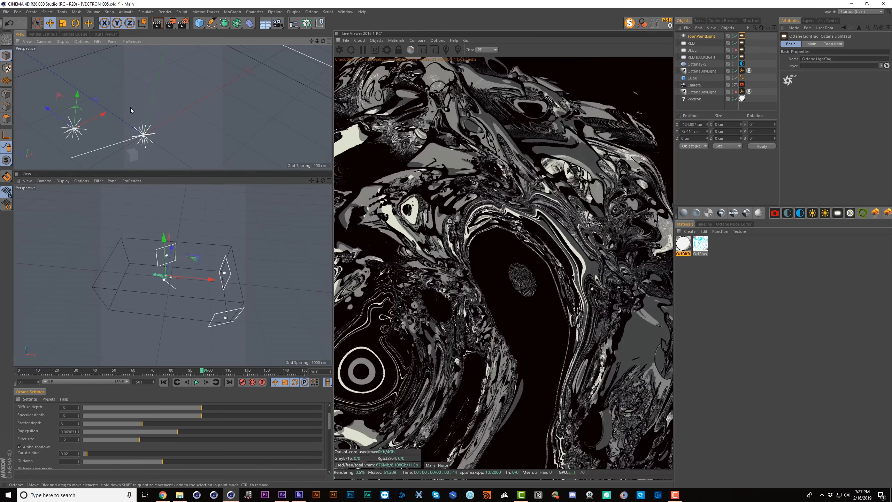
Add a Toon directional light and rotate it to change the direction of the toon shading
left_click(376, 40)
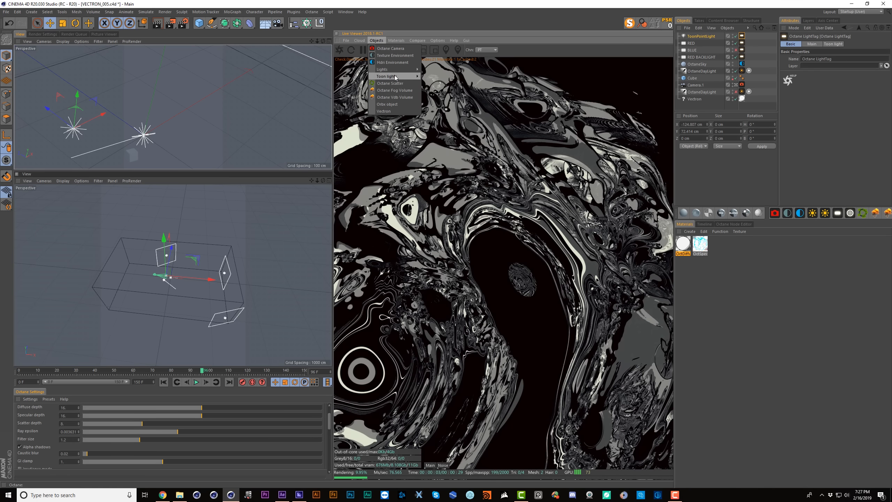
left_click(458, 85)
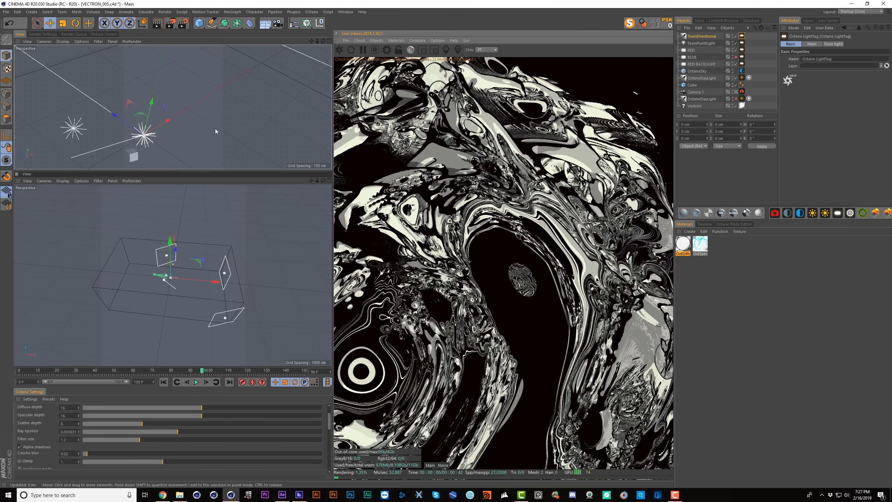
key("r")
left_click_drag(144, 127, 131, 119)
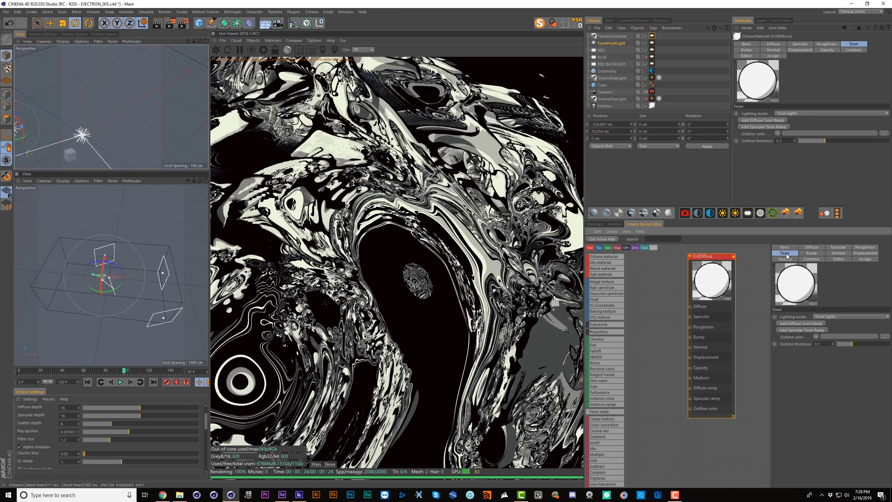
Add diffuse and specular toon ramps to the toon material and arrange their nodes beside it
left_click(800, 323)
left_click(801, 351)
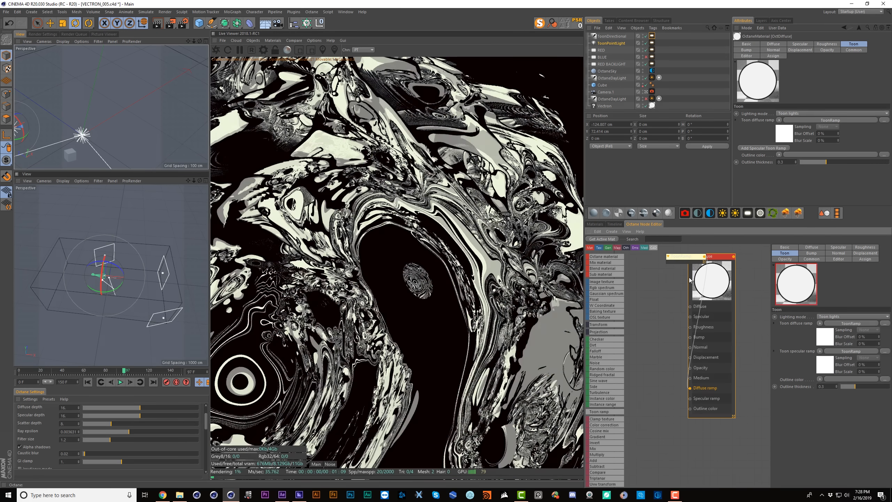
left_click_drag(675, 256, 633, 310)
left_click_drag(676, 256, 640, 371)
Set the first knot of the diffuse toon ramp's gradient to light blue
middle_click_drag(674, 330, 706, 328)
left_click_drag(677, 309, 687, 321)
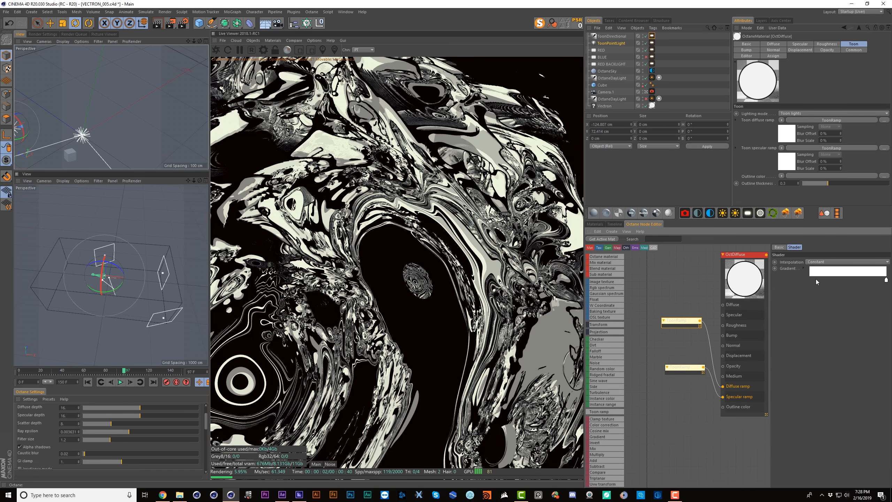
double_click(812, 280)
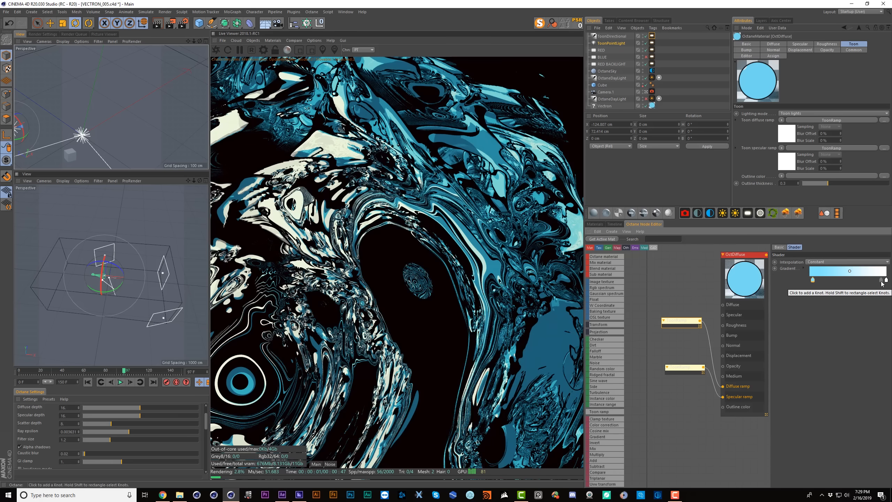
Set the last knot of the diffuse toon ramp's gradient to yellow-orange
double_click(882, 280)
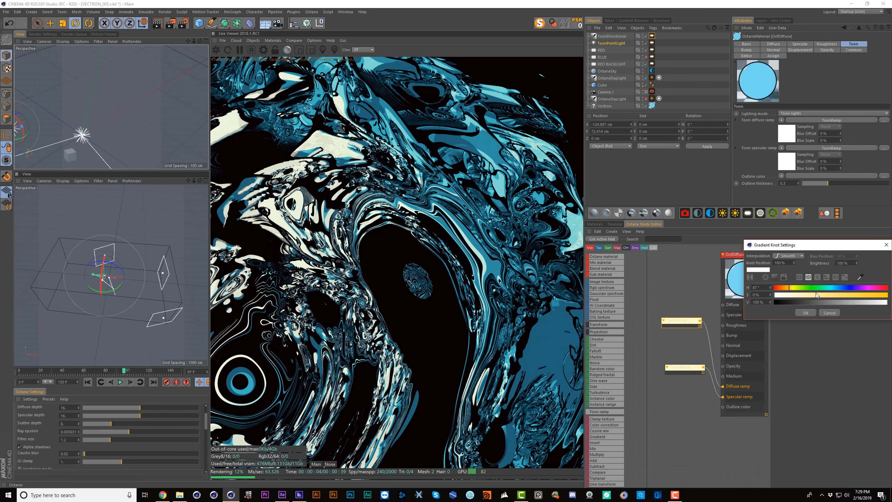
left_click(816, 295)
left_click(806, 312)
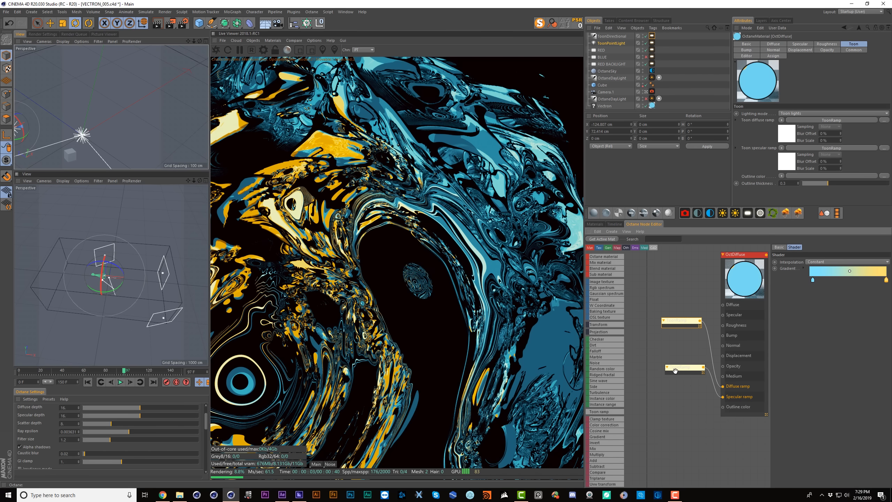
Move the specular toon ramp node away from the diffuse ramp and colour its gradient knots magenta and green
left_click_drag(685, 366, 671, 400)
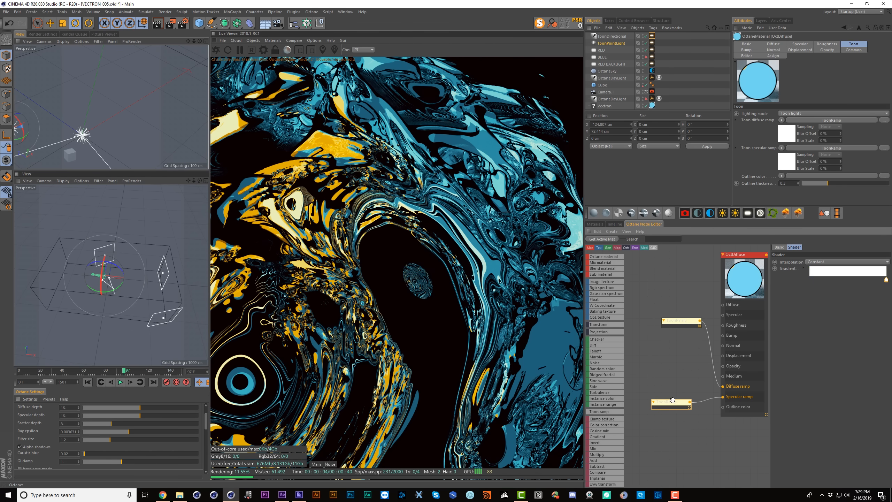
double_click(836, 279)
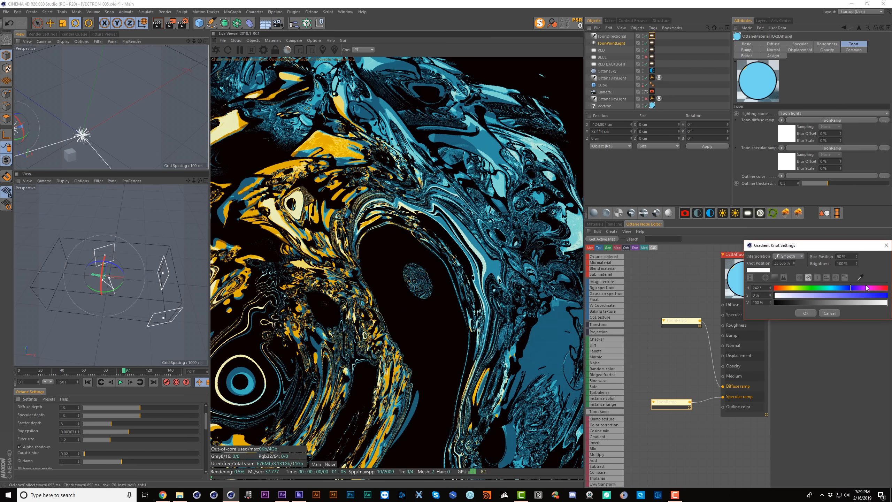
left_click(856, 296)
left_click(805, 313)
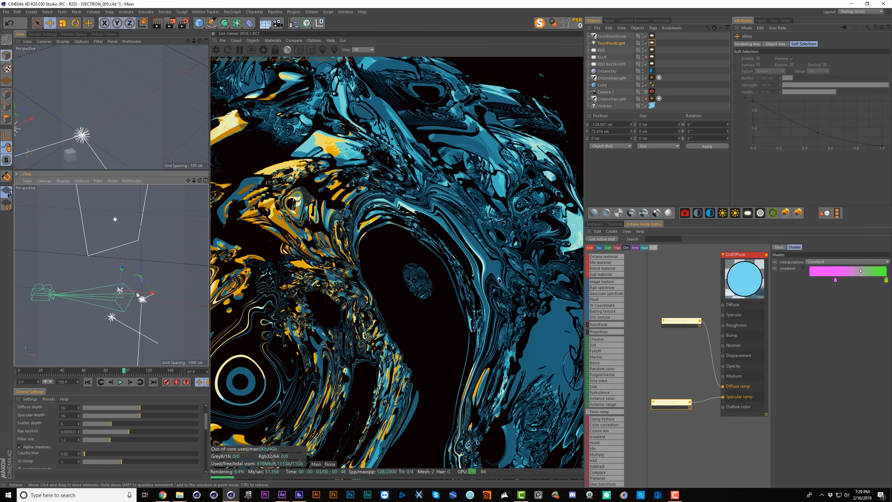
Move the Toon point light to about X 3 cm, Y 131 cm, Z -77 cm and reduce the toon outline thickness to 0
left_click_drag(138, 295, 161, 290)
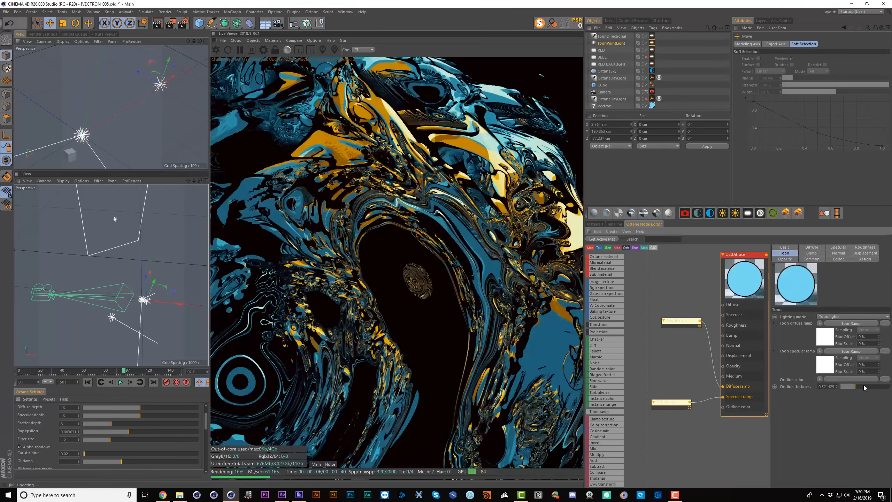
left_click_drag(856, 386, 770, 387)
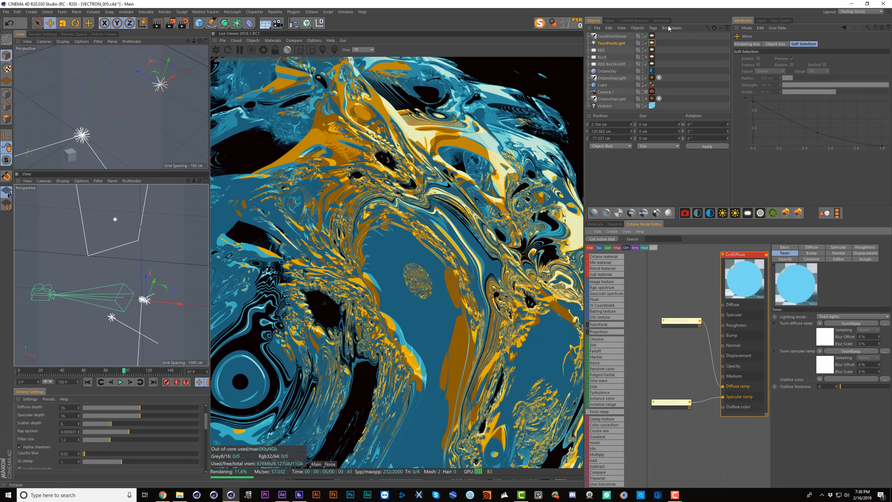
Change the Octane Sky's RGB Spectrum colour from black to white
left_click(651, 72)
left_click(774, 82)
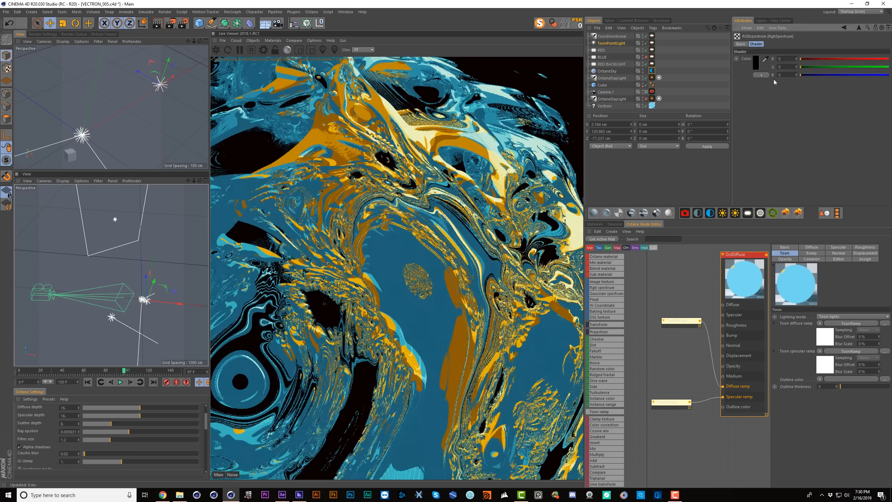
left_click(755, 61)
left_click_drag(760, 72, 825, 74)
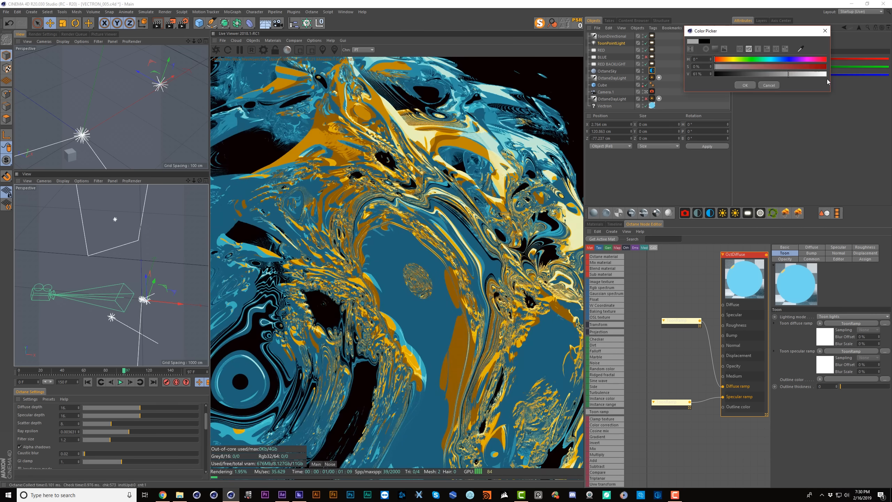
left_click(745, 84)
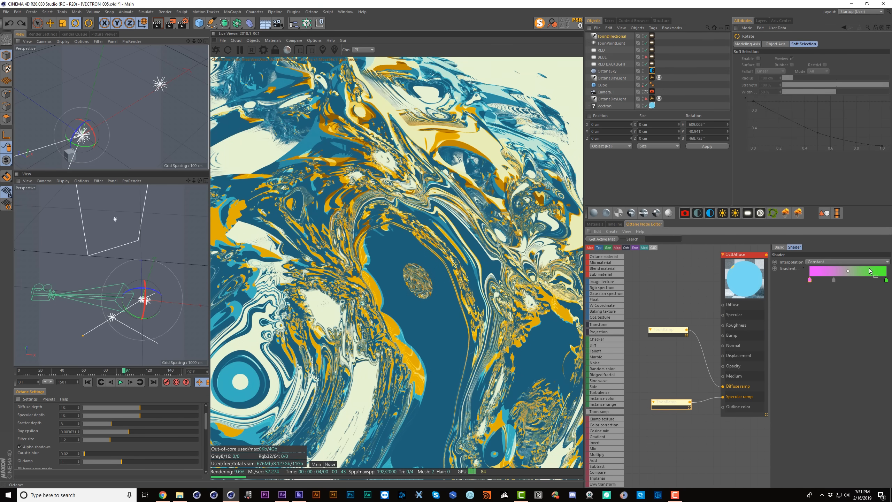
Disconnect the specular toon ramp and connect a magenta RGB Spectrum node to the toon material's outline colour
left_click(722, 410)
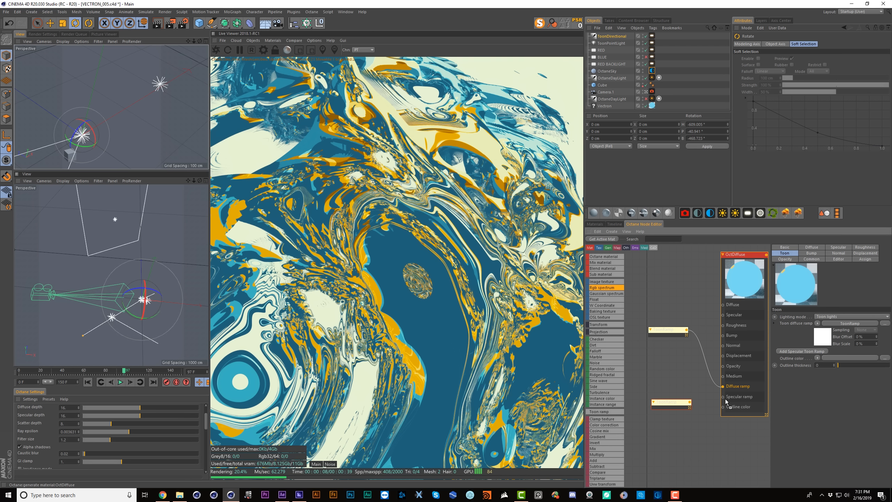
left_click_drag(700, 412, 663, 436)
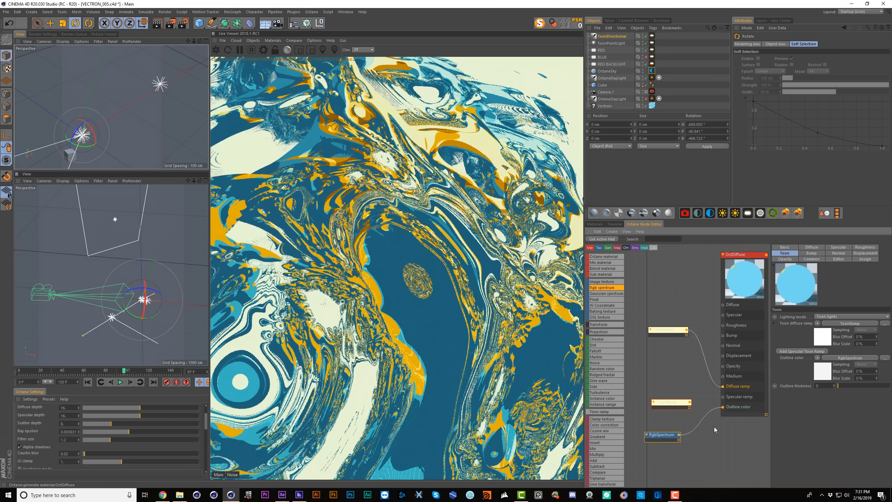
left_click(795, 268)
left_click_drag(800, 266, 844, 266)
left_click(833, 274)
left_click(790, 293)
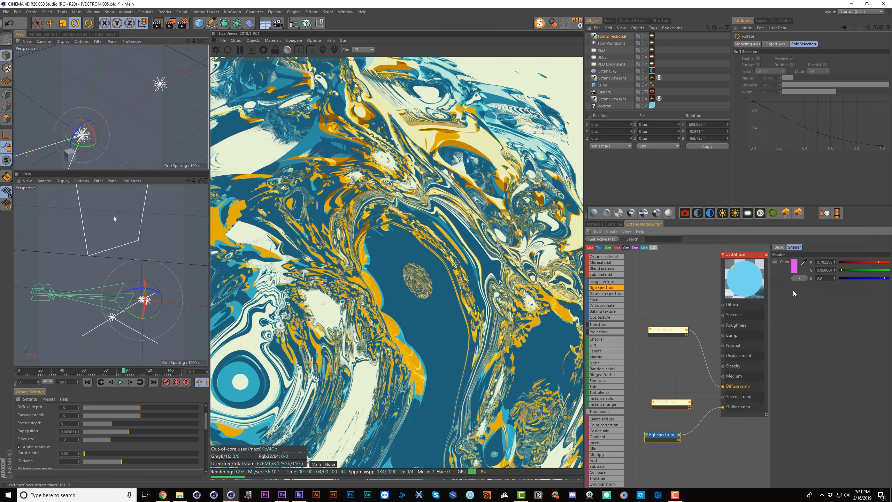
Raise the toon outline thickness to about 0.1 and change the outline's RGB Spectrum colour to turquoise
left_click_drag(834, 386, 847, 387)
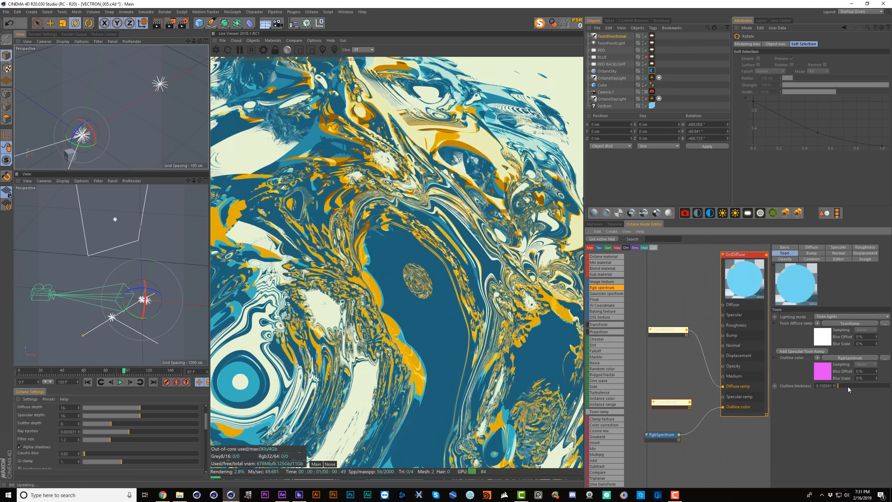
left_click(669, 434)
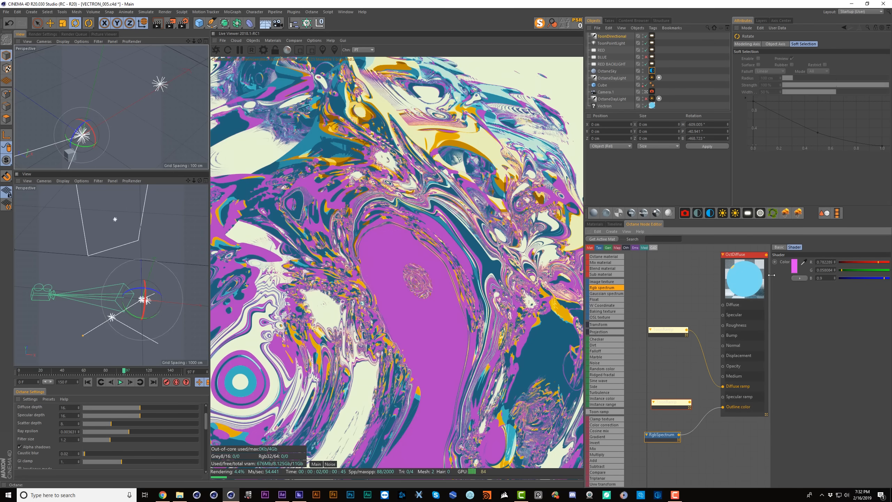
left_click(794, 268)
left_click(794, 270)
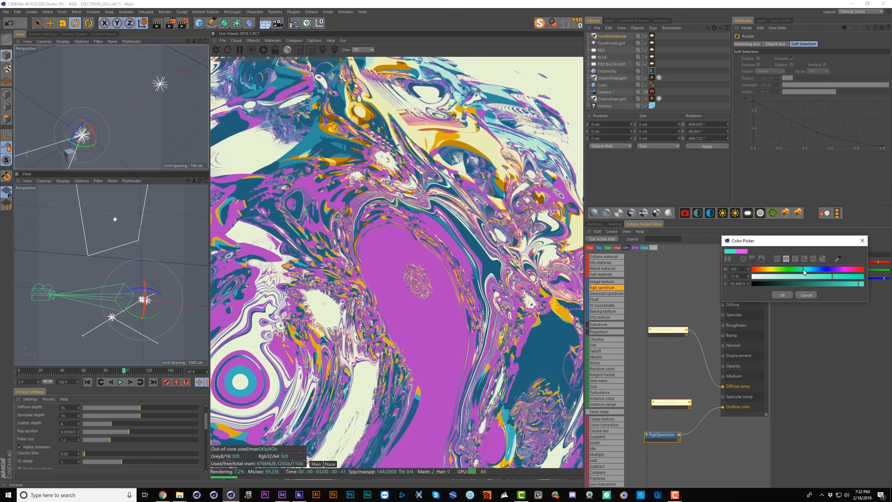
left_click(782, 294)
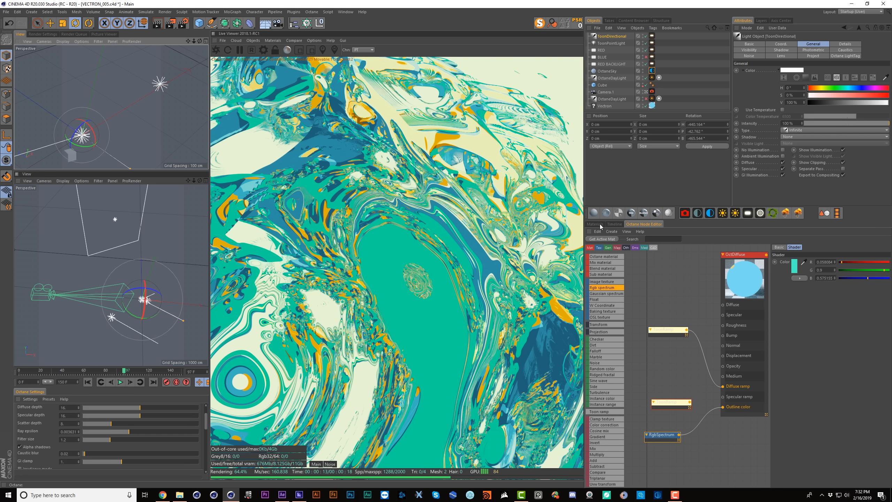
Apply the plain white Octane diffuse material to the Vectron object
left_click(599, 224)
left_click_drag(593, 244, 652, 106)
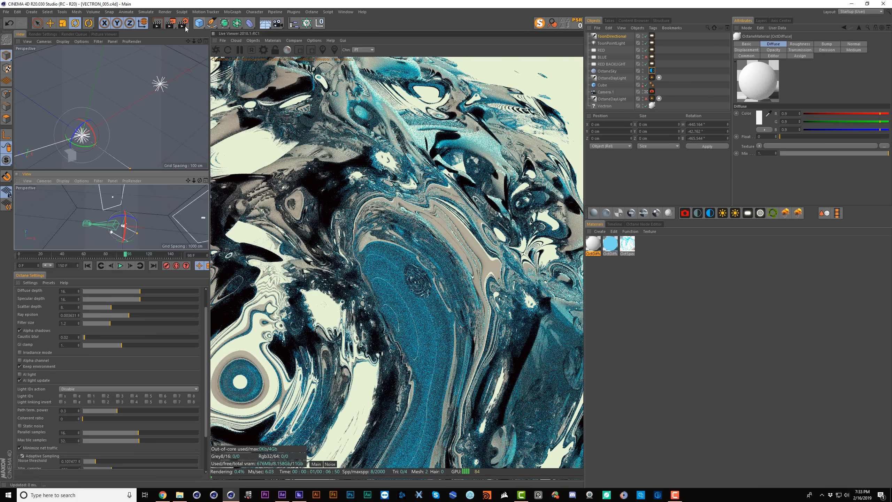
Enable Octane's render passes in the render settings and start naming their output file "SW" in the SWIRLY_001 folder
left_click(184, 27)
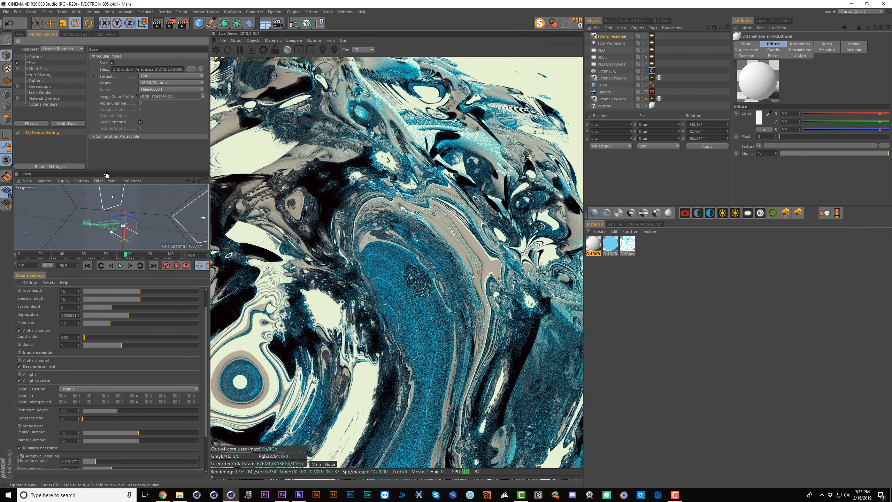
left_click_drag(105, 171, 105, 239)
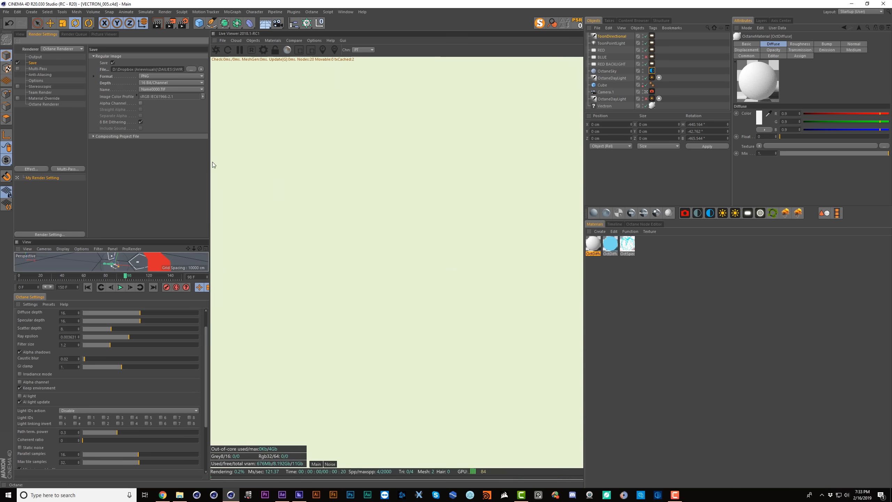
left_click_drag(211, 162, 322, 166)
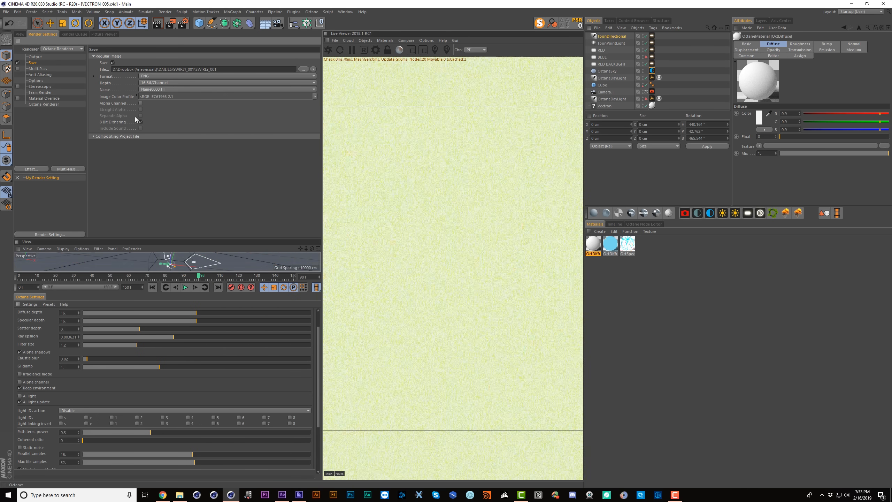
left_click(47, 104)
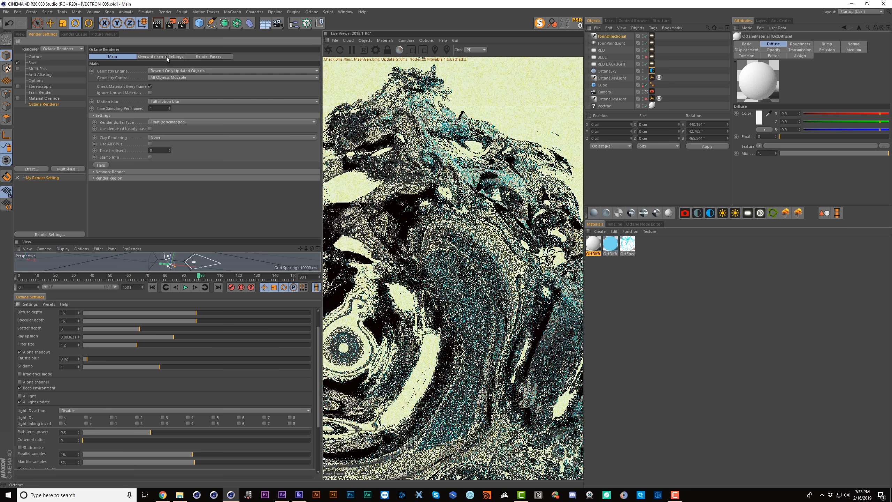
left_click(218, 57)
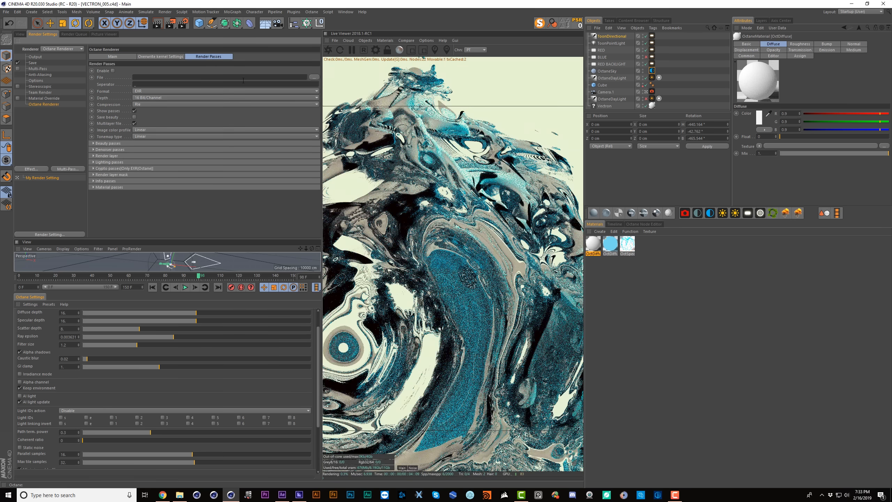
left_click(112, 69)
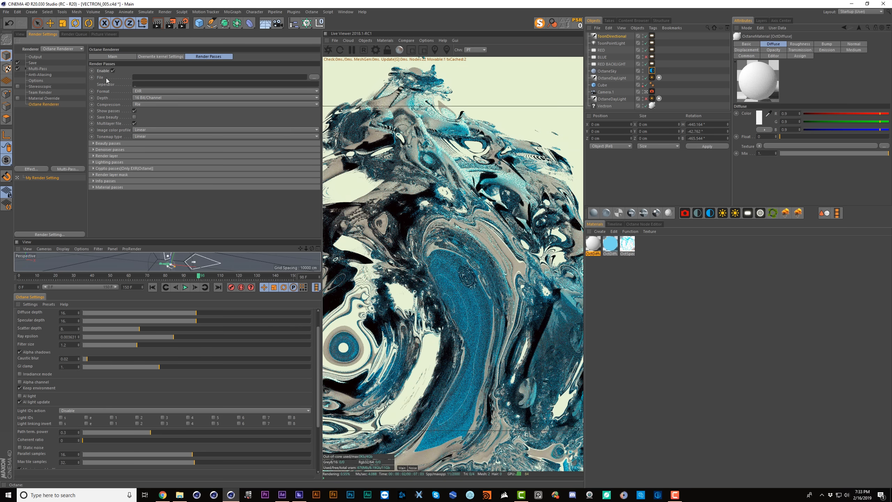
left_click(313, 78)
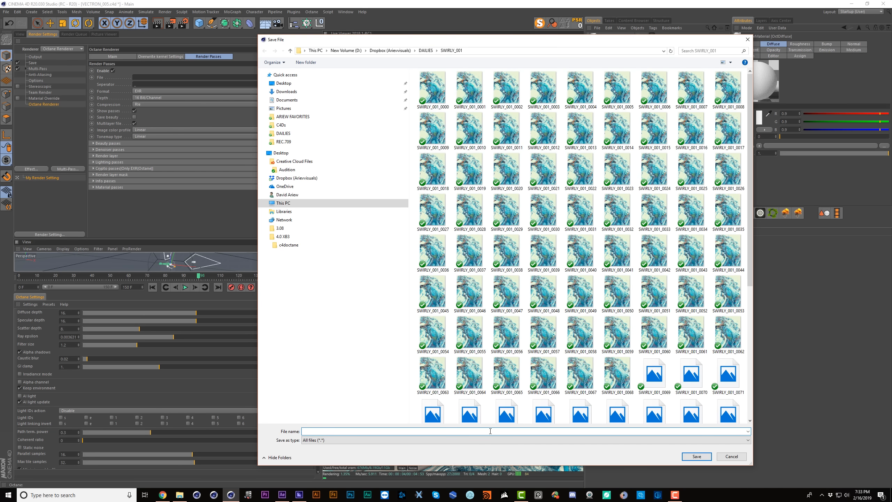
type("SW")
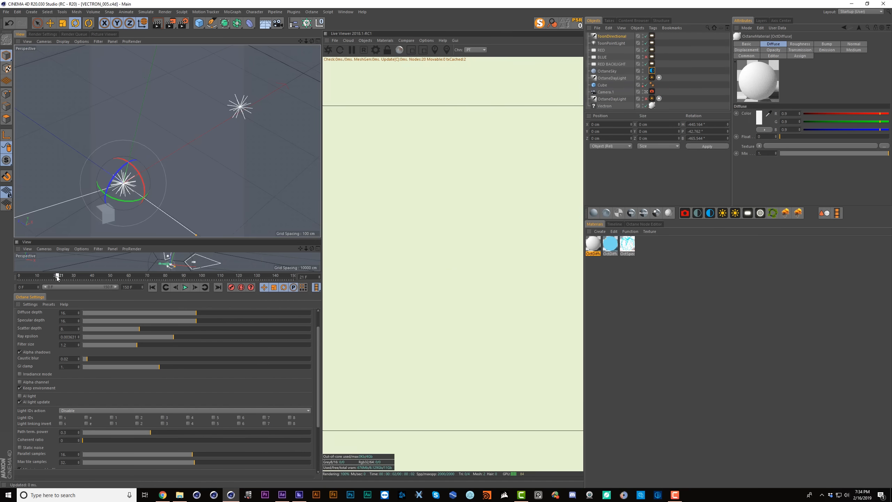
Move the timeline to frame 101, enable the Z-depth info pass and display it in the Live Viewer
left_click(72, 278)
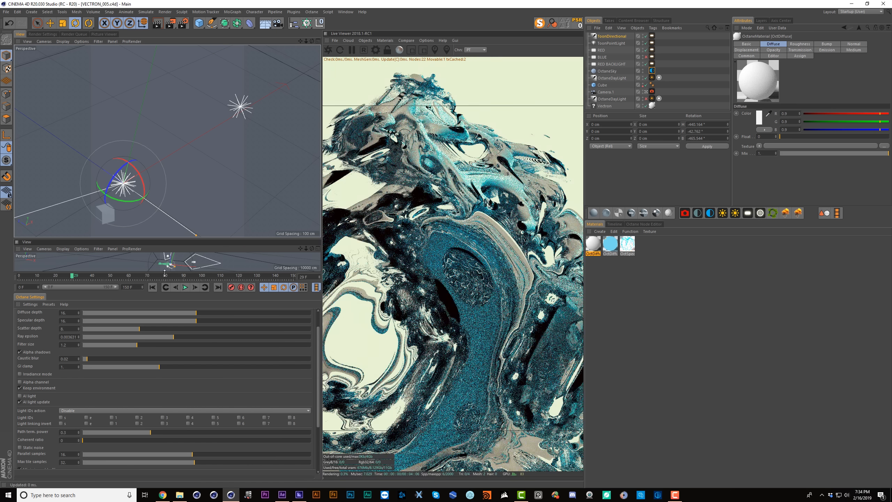
left_click(205, 277)
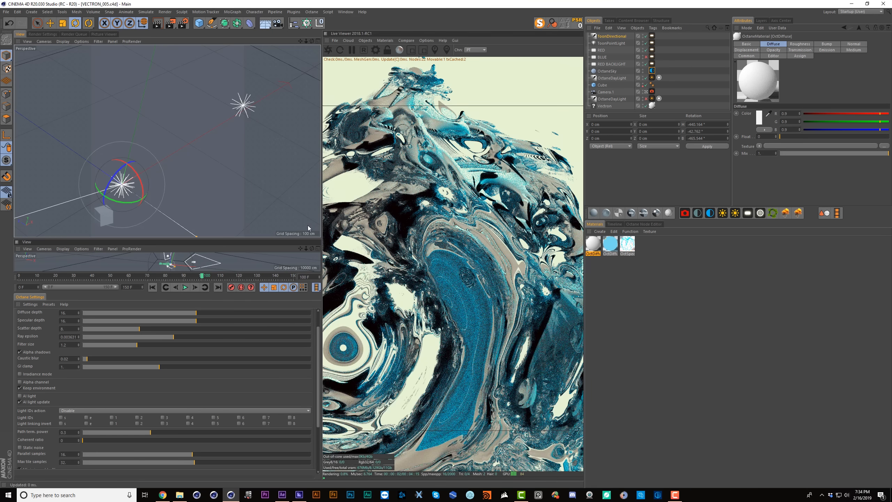
left_click(43, 34)
scroll(305, 170, "down", 3)
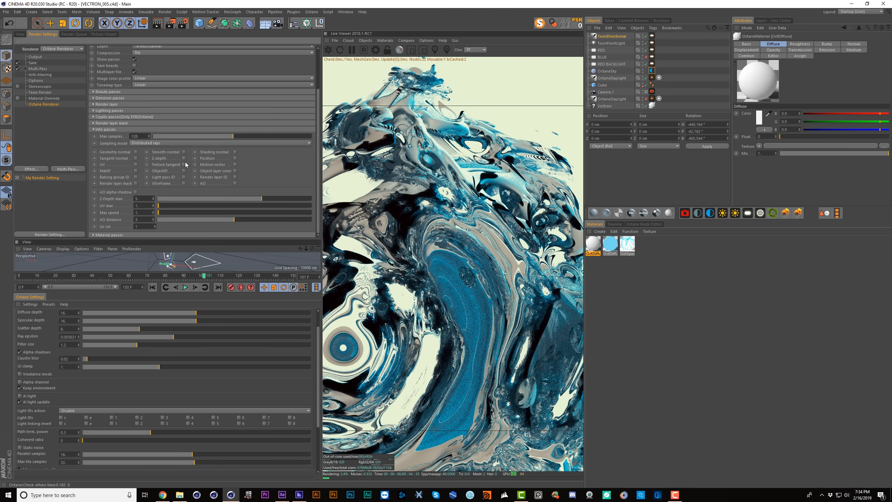
left_click(184, 159)
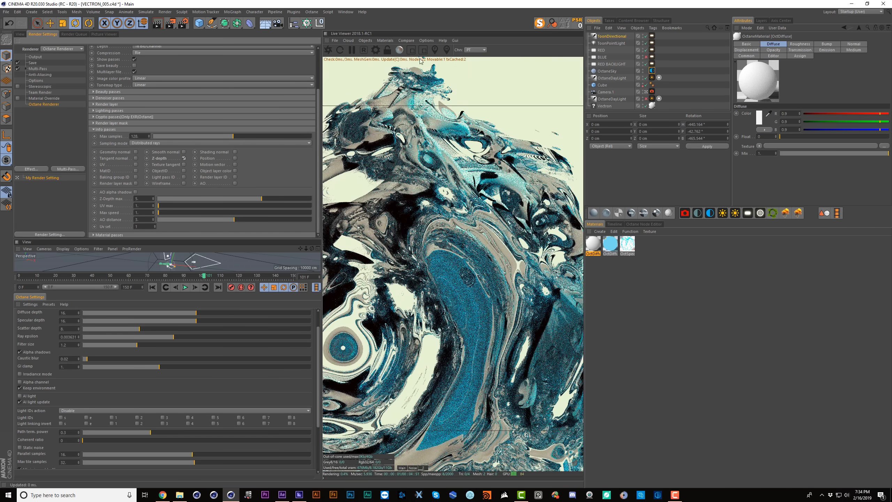
left_click(417, 467)
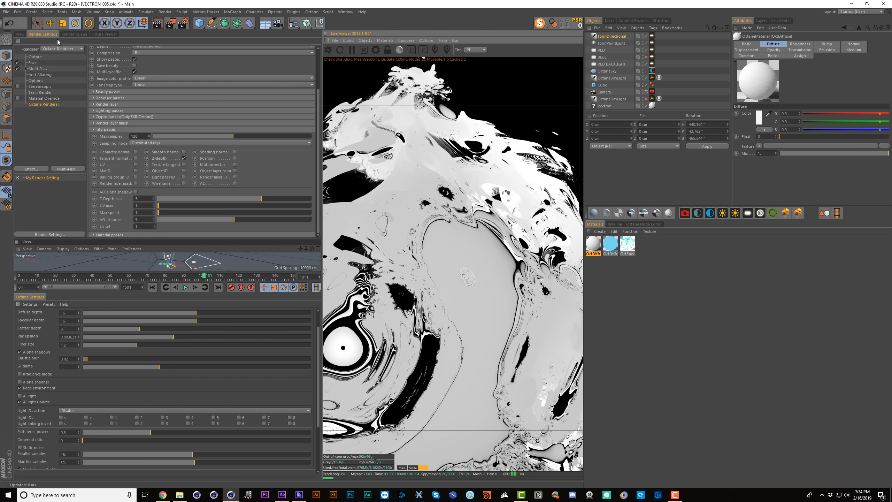
Enlarge the second perspective view, add a plane object to the scene and advance to frame 102
left_click(19, 34)
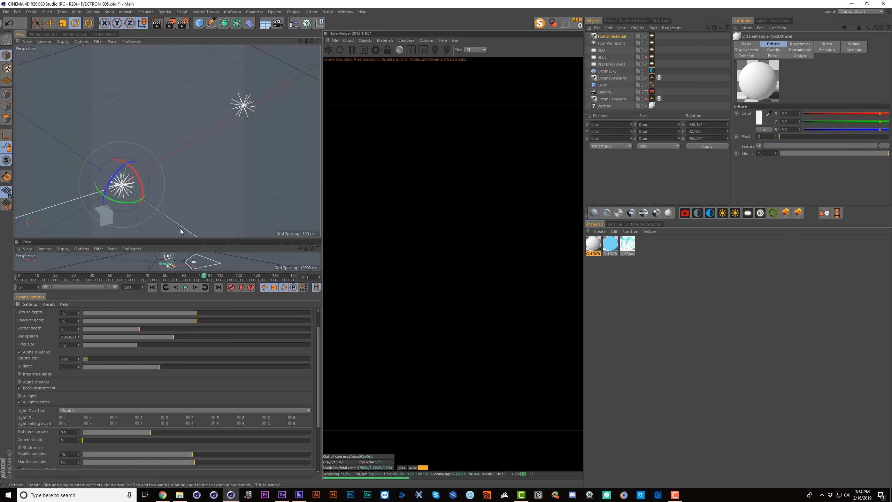
left_click_drag(189, 240, 189, 123)
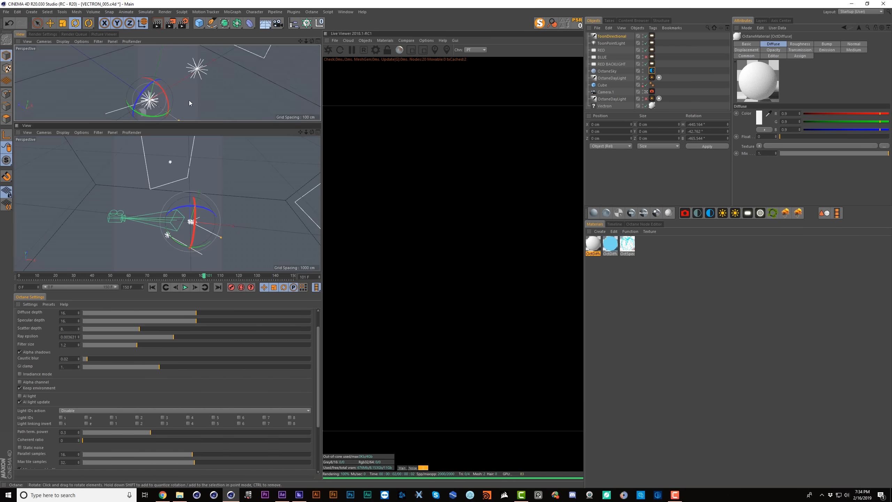
left_click_drag(198, 23, 254, 33)
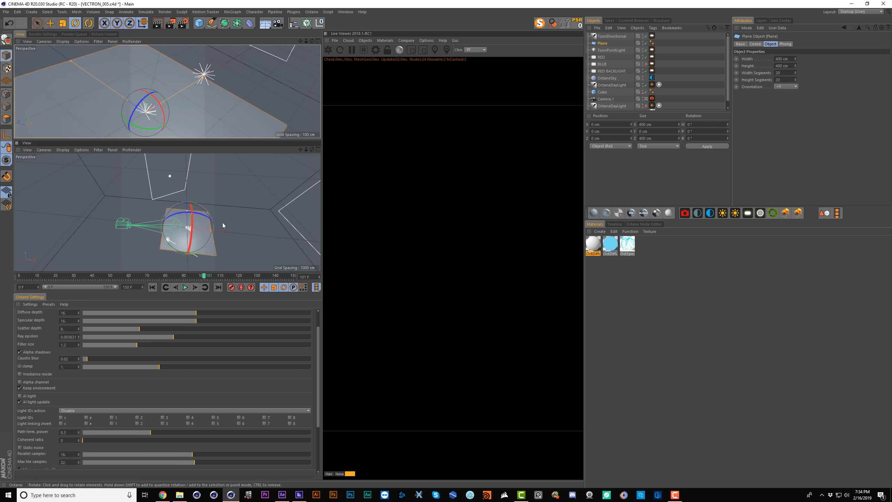
key("g")
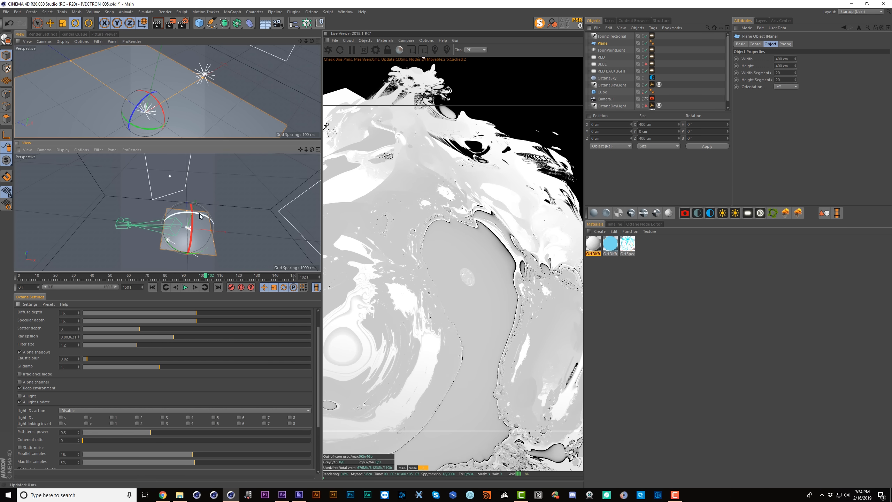
Rotate the plane by about -91.4° to stand upright behind the fractal, move it back and scale it up to about 6697 cm
left_click_drag(200, 216, 211, 198)
key("e")
key("t")
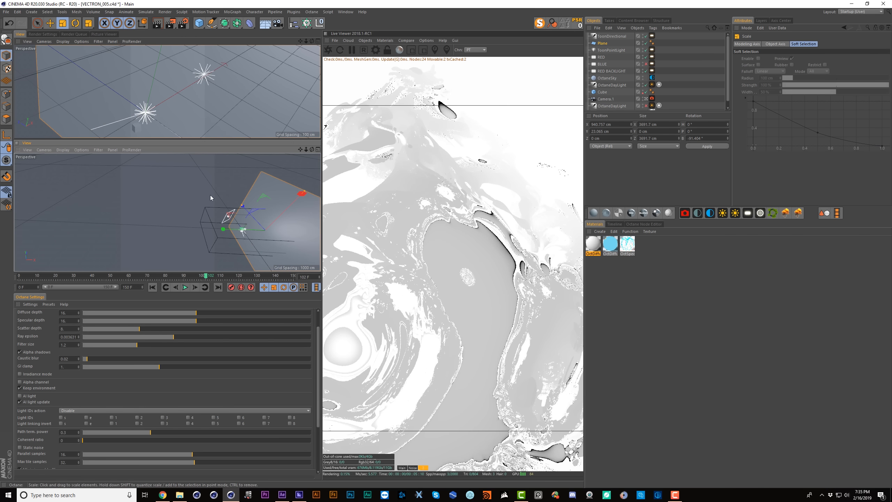
left_click_drag(307, 239, 299, 181, "alt")
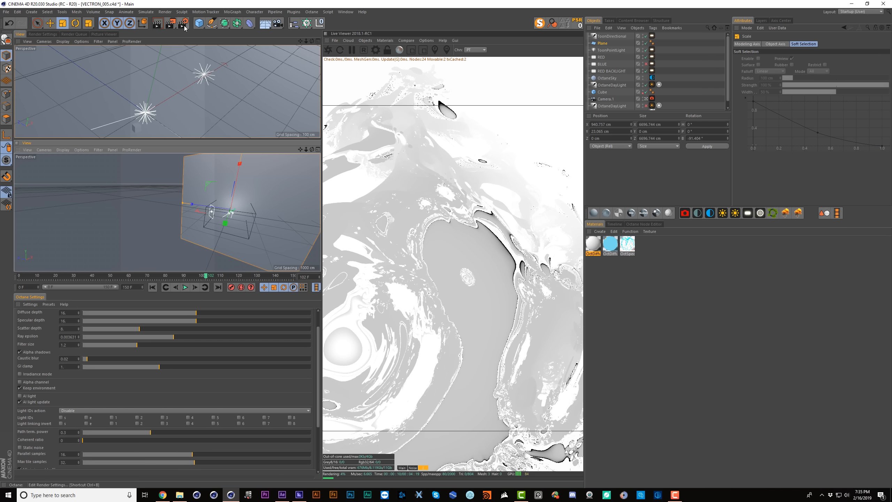
Enlarge the Octane render passes settings and raise the Z-depth maximum slightly
left_click(42, 34)
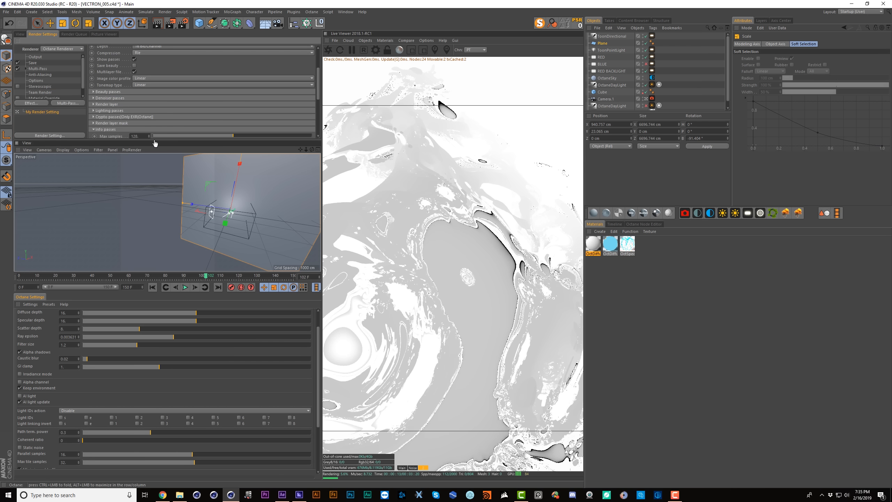
left_click_drag(155, 143, 165, 291)
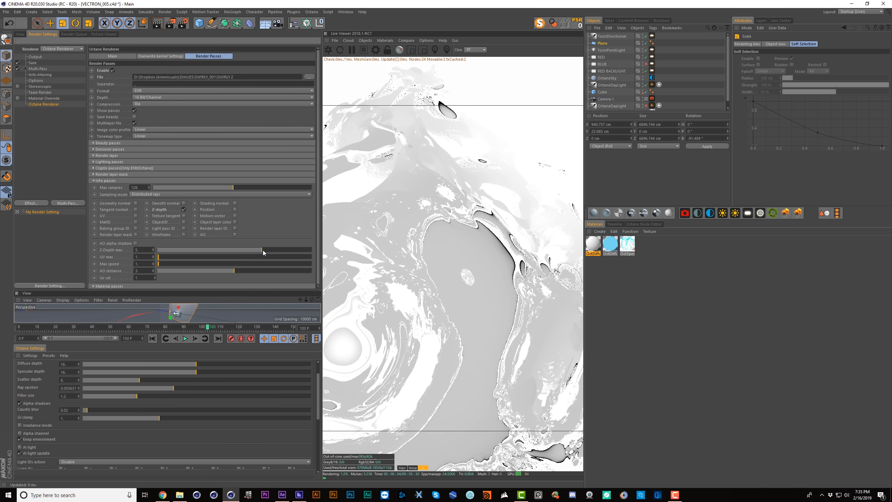
mouse_move(262, 249)
left_mouse_down()
mouse_move(283, 250)
mouse_move(255, 250)
mouse_move(267, 249)
left_mouse_up()
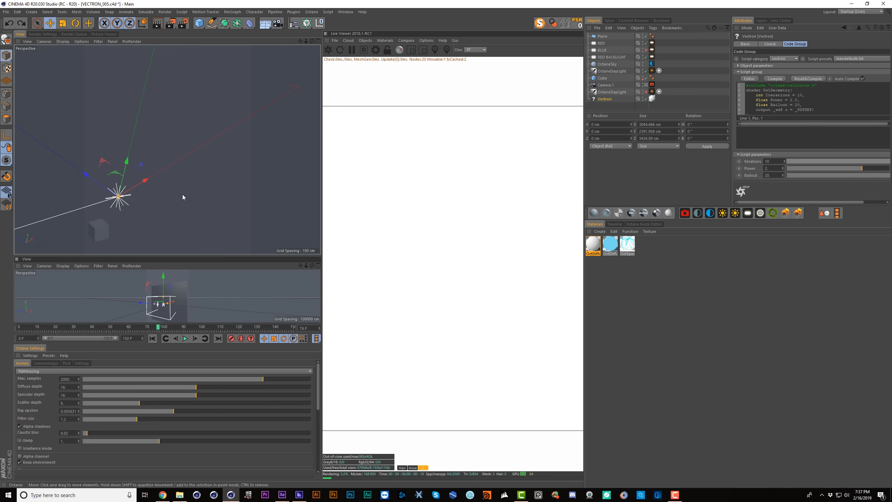
Raise the Vectron's Power to about 3.46 and set the Z-depth maximum to about 11.14
middle_click_drag(193, 189, 231, 166, "alt")
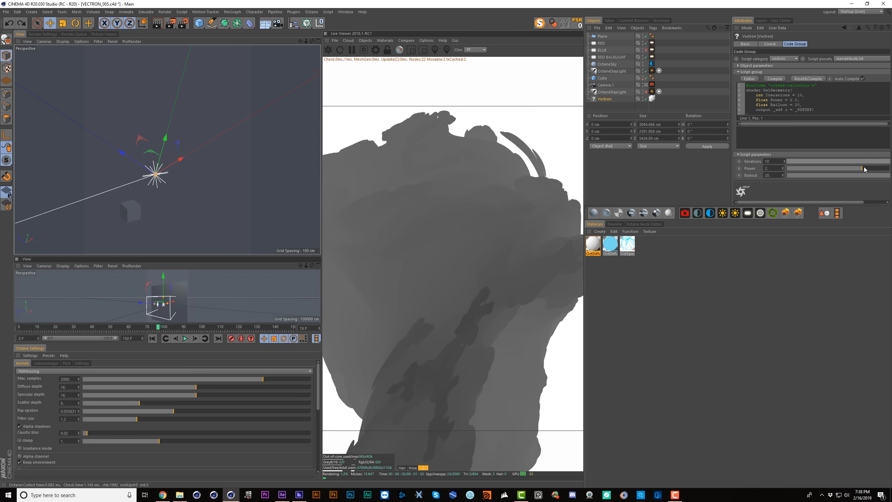
left_click_drag(863, 169, 871, 169)
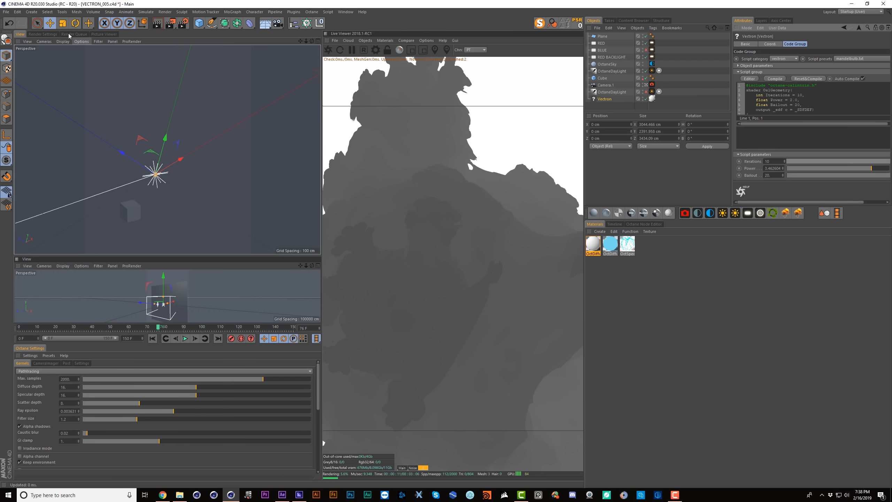
left_click(50, 35)
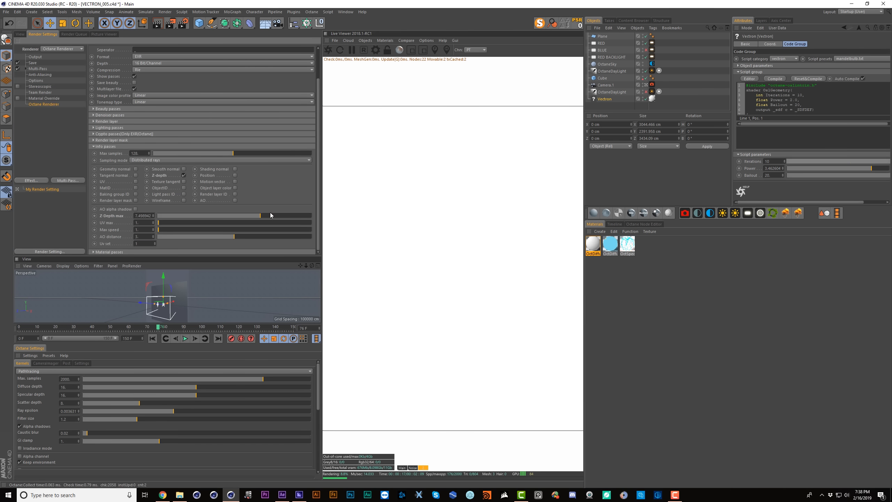
mouse_move(268, 216)
left_mouse_down()
mouse_move(279, 212)
mouse_move(269, 215)
left_mouse_up()
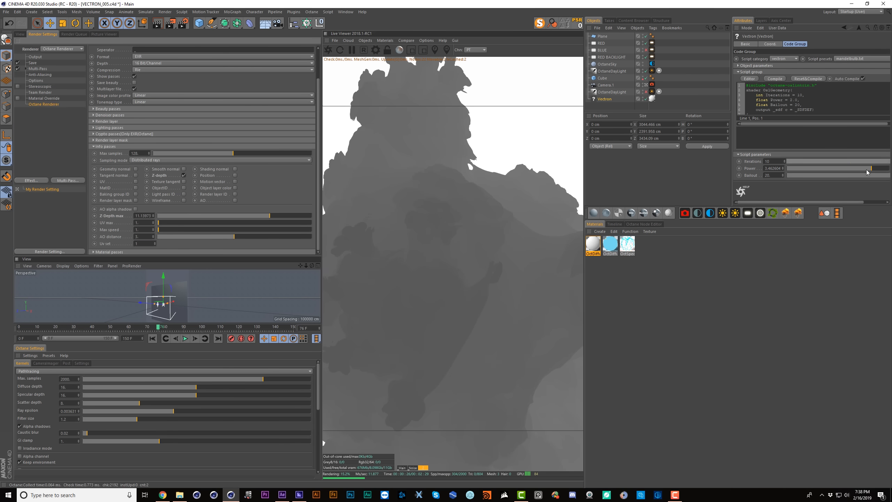
Lower the Vectron's Power to about -2.47, undo the last change and raise the Z-depth maximum to about 13.3
left_click_drag(866, 172, 834, 168)
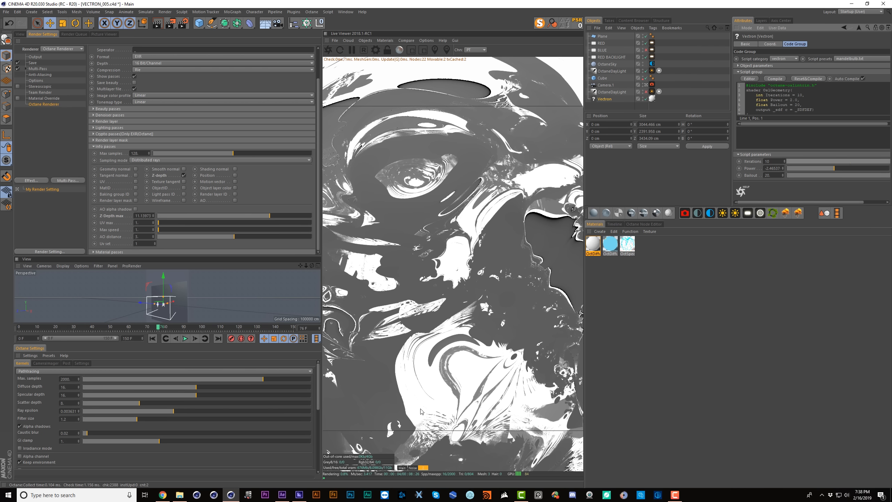
key("ctrl+z")
mouse_move(269, 215)
left_mouse_down()
mouse_move(258, 213)
mouse_move(276, 214)
left_mouse_up()
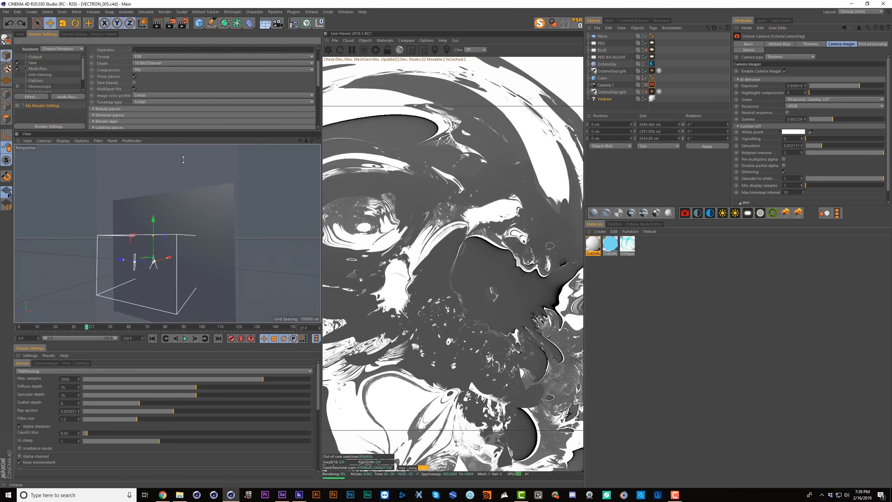
Turn off saving of the regular image and set the pathtracing kernel's maximum samples to 1
left_click_drag(186, 133, 186, 246)
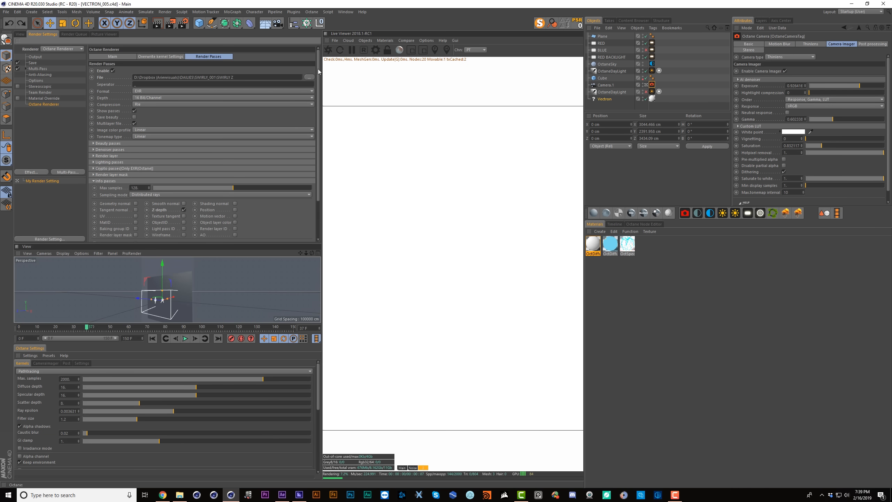
left_click(32, 62)
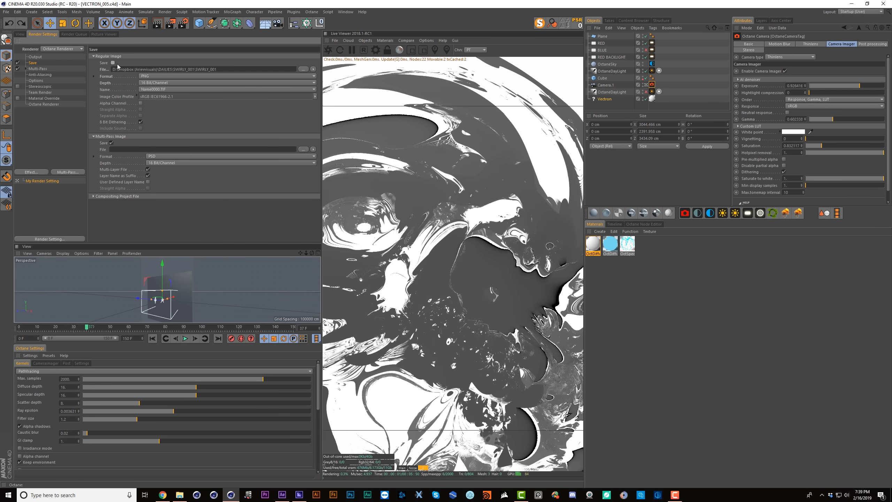
left_click(113, 63)
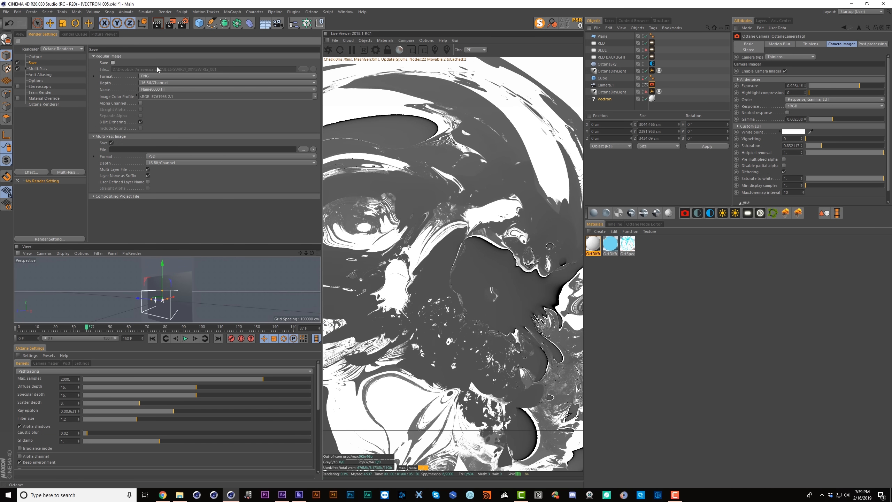
left_click(75, 378)
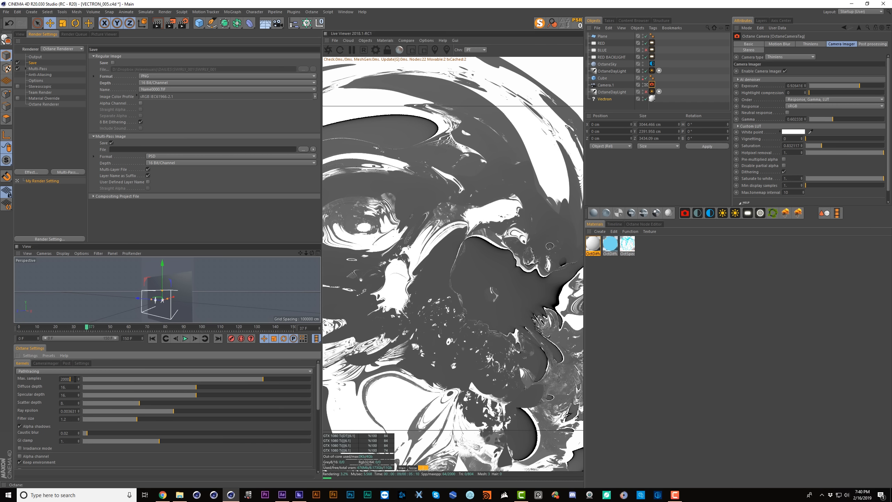
type("1")
key("Return")
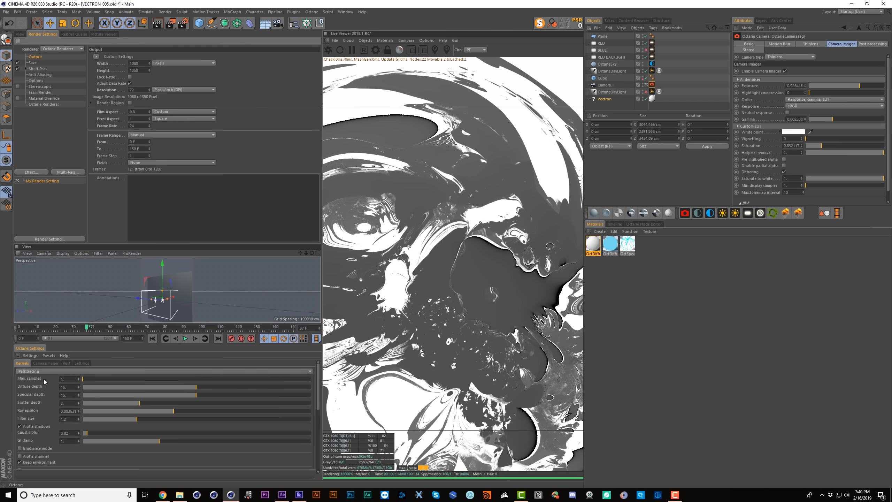
Set the Octane render passes' output format to TIFF with a depth of 32 bits per channel
left_click(54, 105)
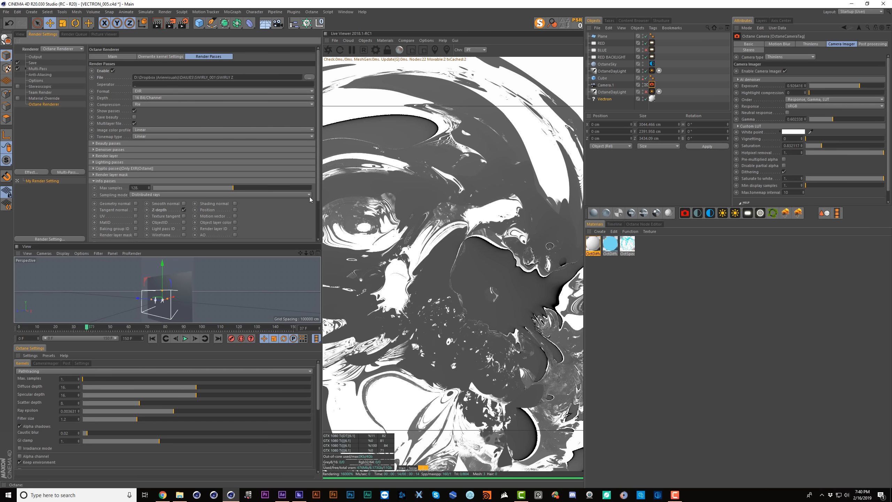
left_click(142, 91)
left_click(142, 96)
left_click(145, 92)
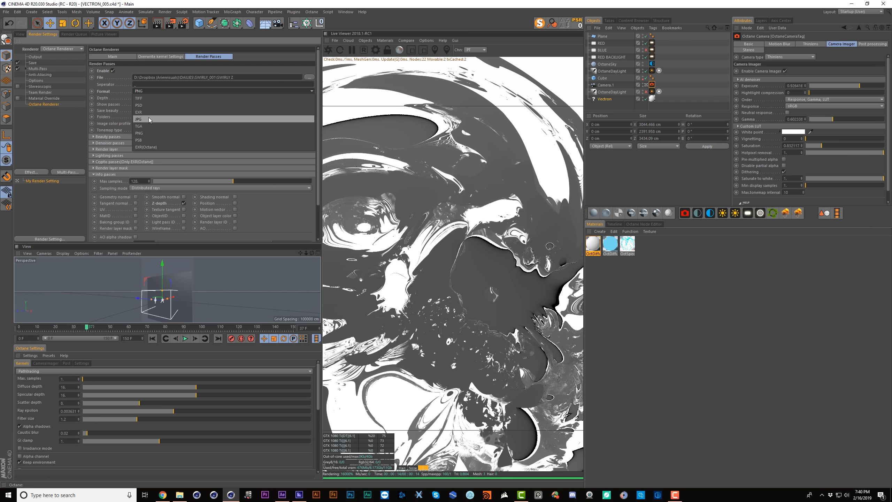
left_click(148, 117)
left_click(139, 90)
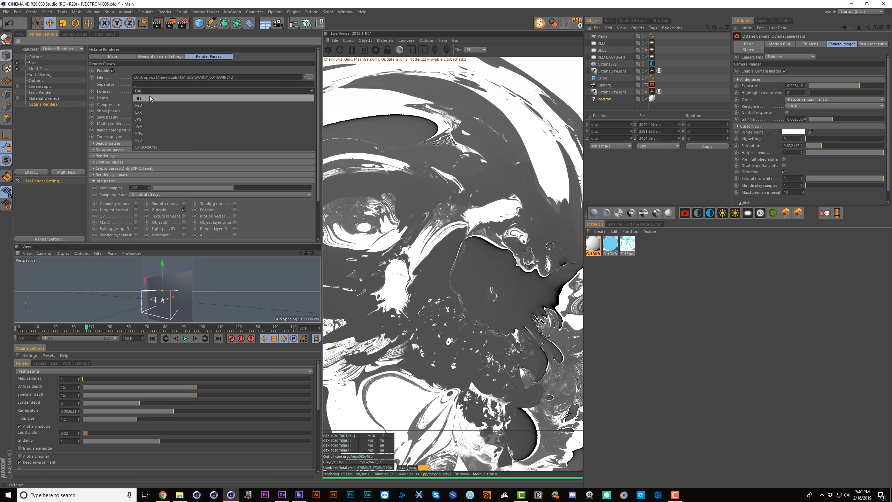
left_click(156, 97)
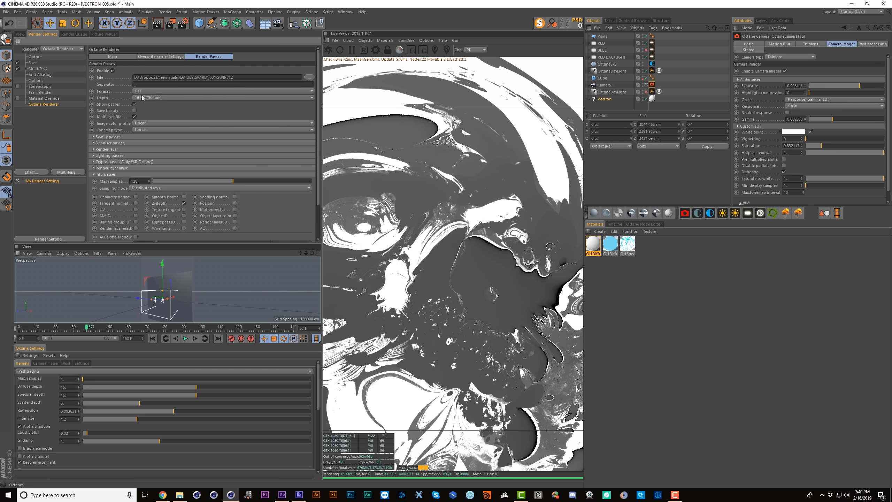
left_click(140, 98)
left_click(146, 116)
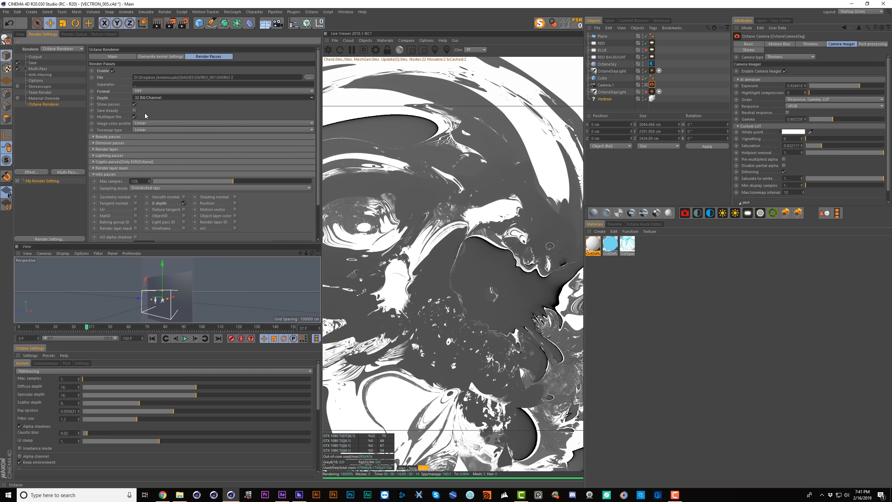
Save the scene and render the animation to the Picture Viewer, displaying the Z-depth layer as a single pass
key("ctrl+s")
key("shift+r")
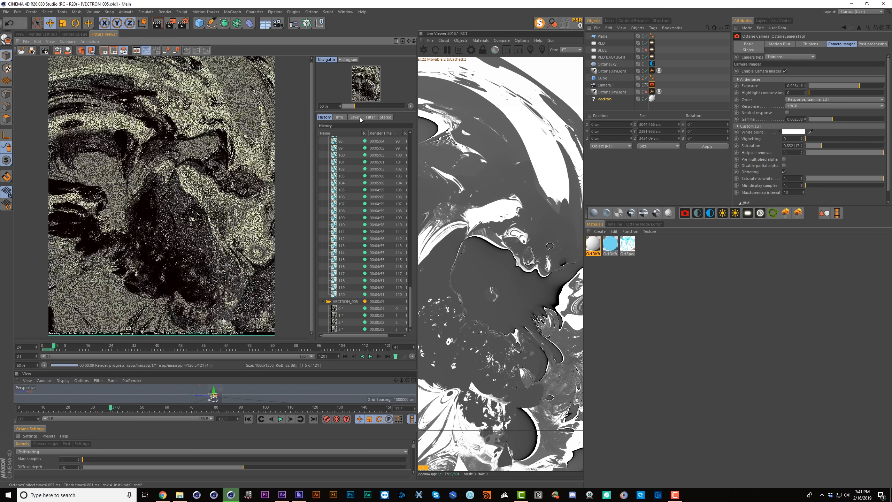
left_click(357, 117)
left_click(351, 149)
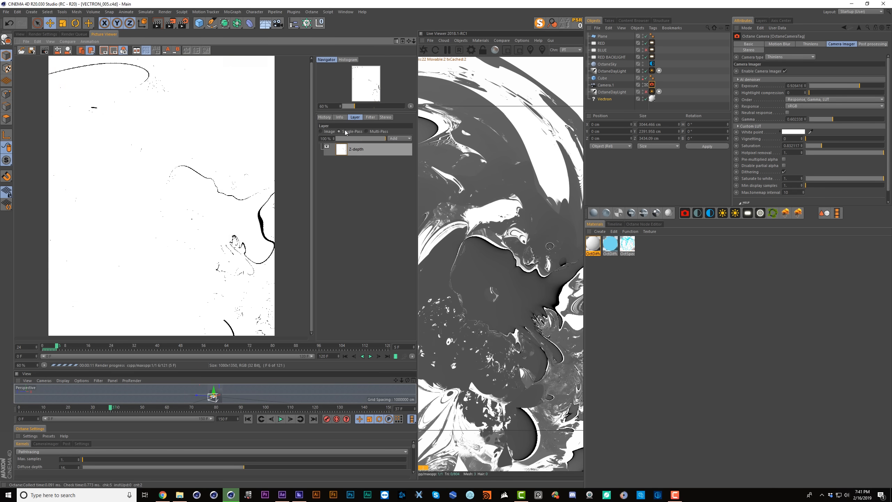
scroll(171, 200, "down", 1)
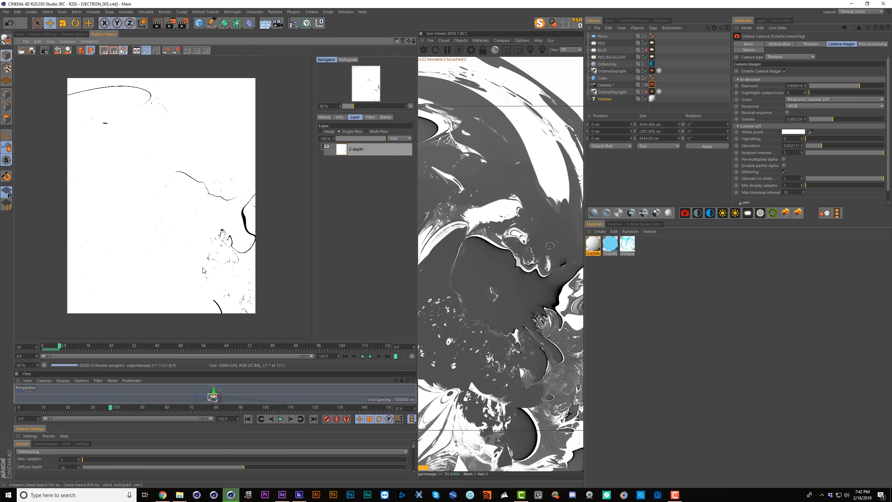
Check the tonemap type and depth options of the Octane render passes
left_click(183, 23)
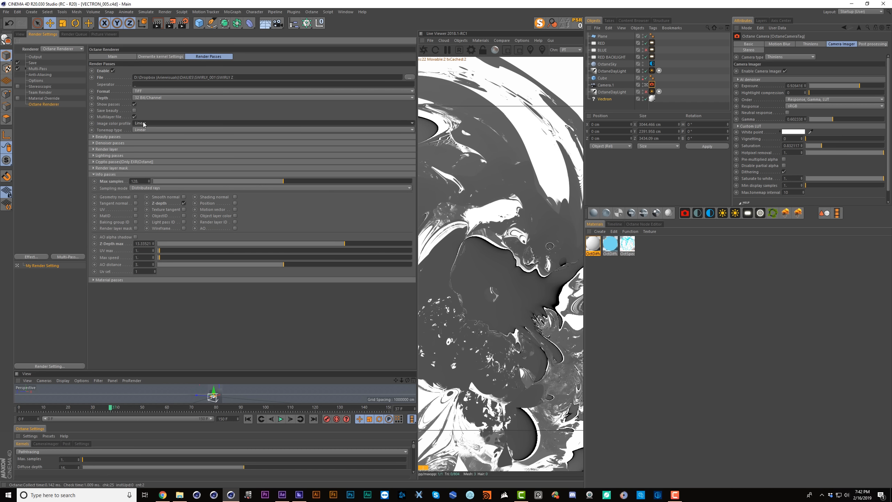
left_click(157, 130)
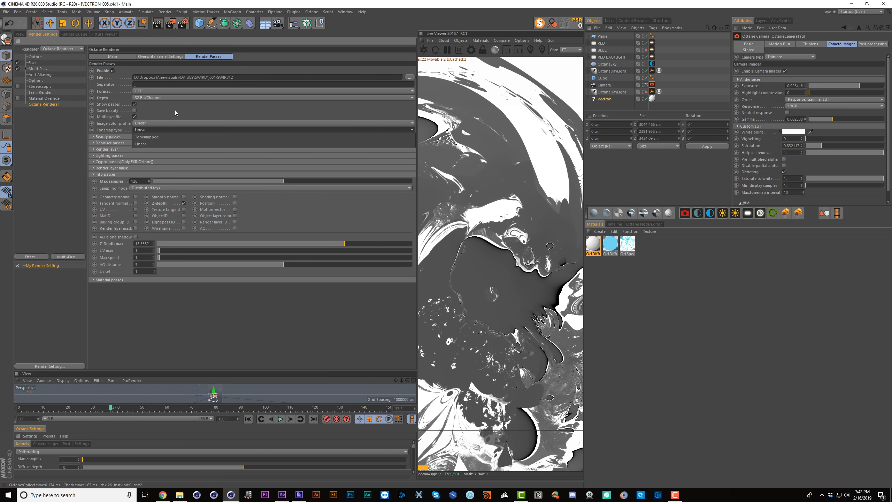
left_click(159, 98)
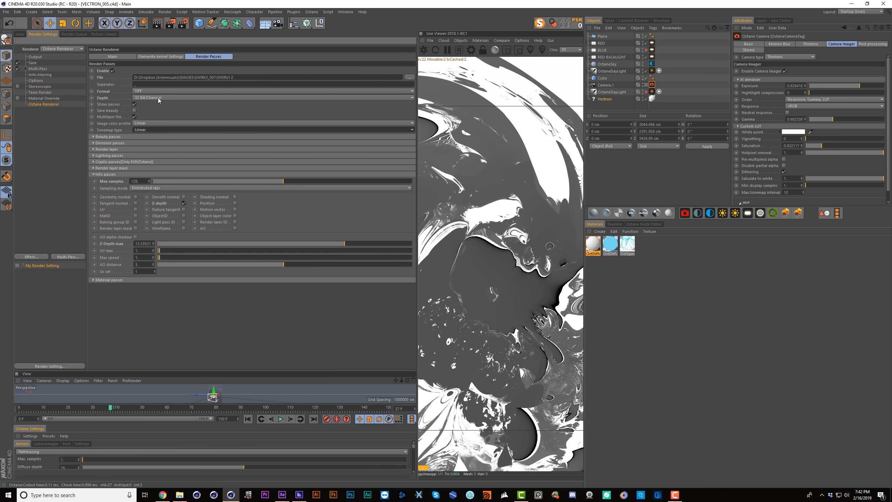
Enable the Picture Viewer's filter and lower its exposure to about -4.8 to inspect the rendered Z-depth pass
left_click(102, 34)
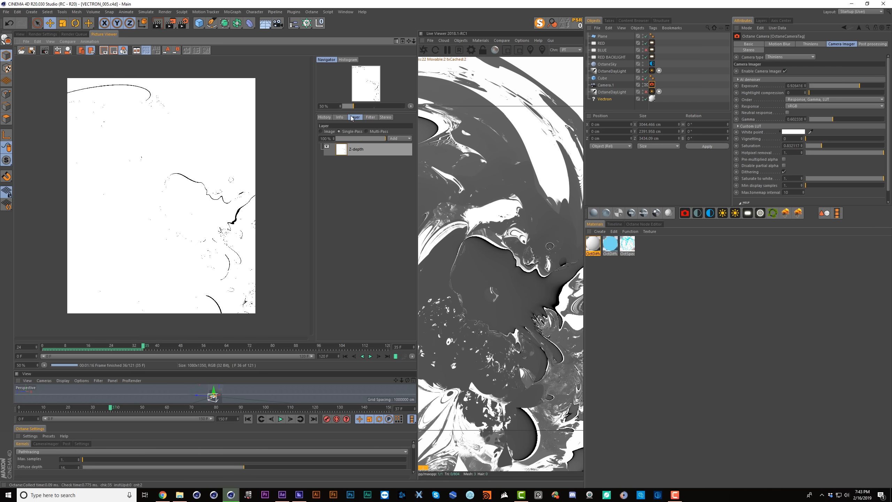
left_click(370, 117)
left_click(331, 133)
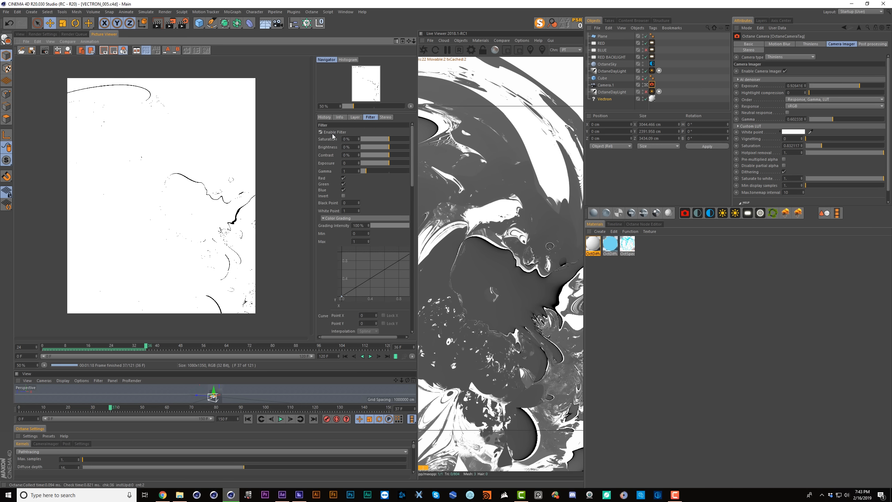
left_click(387, 164)
left_click_drag(385, 163, 376, 158)
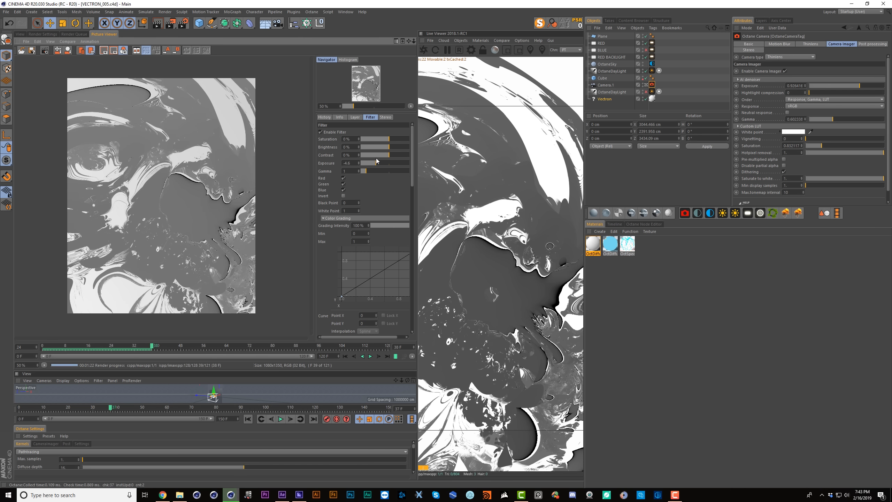
scroll(166, 235, "up", 1)
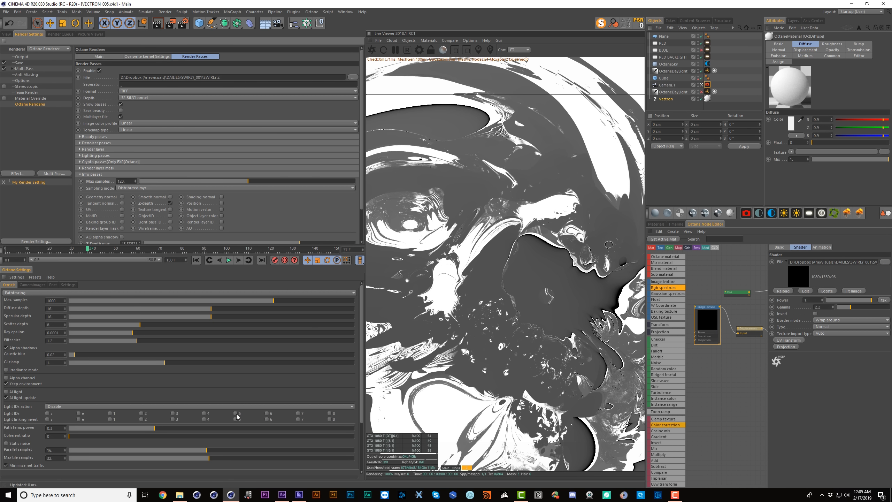
Switch to After Effects, import the SWIRLY Z TIFF sequence from the SWIRLY_001 folder and create a composition from it
left_click(282, 494)
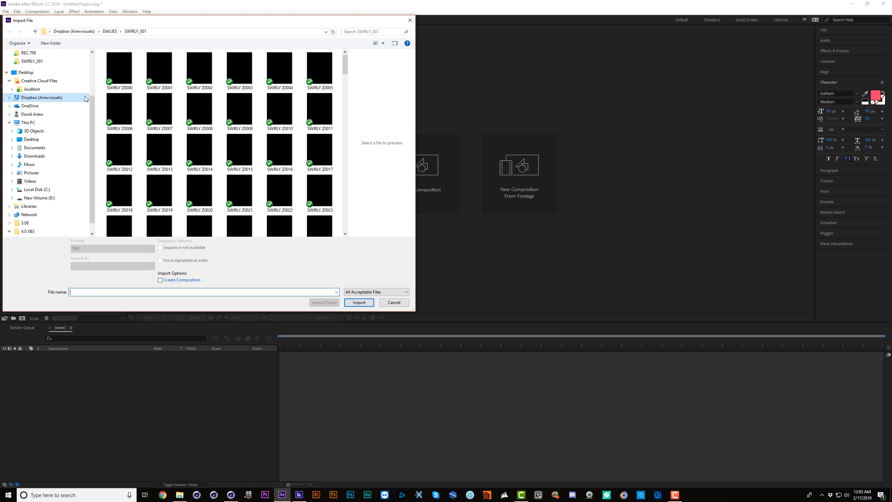
left_click(125, 76)
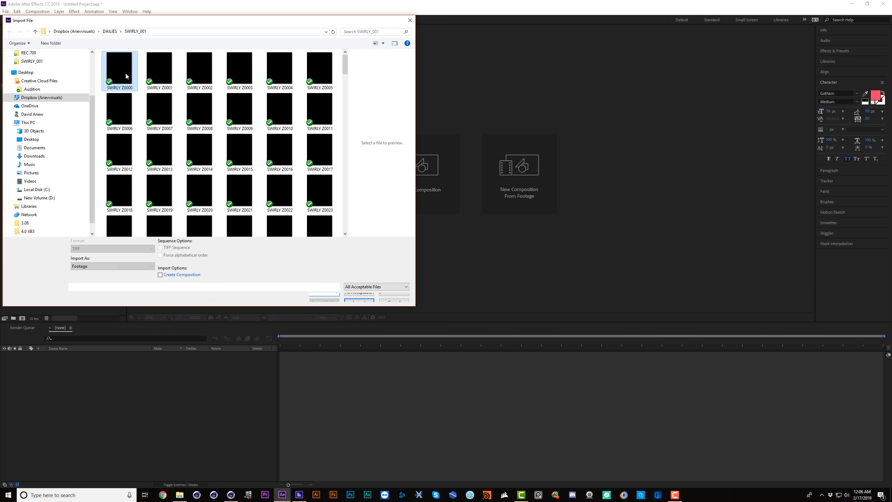
double_click(123, 76)
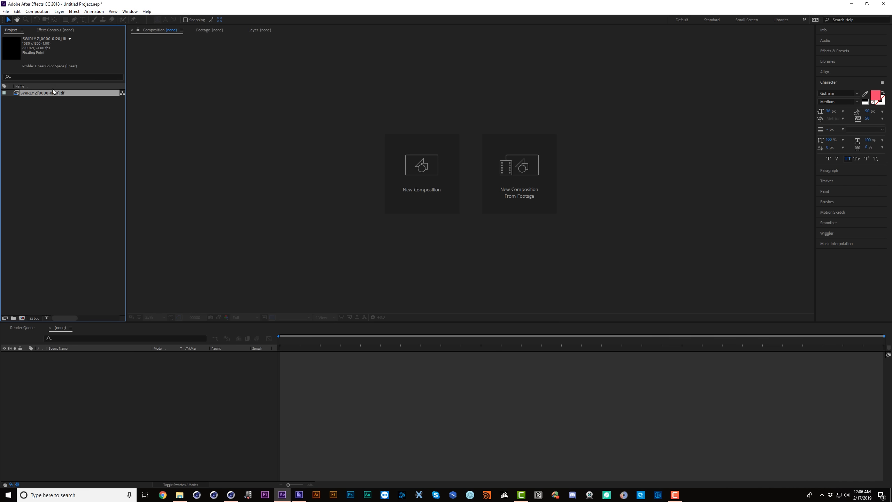
left_click_drag(61, 118, 20, 318)
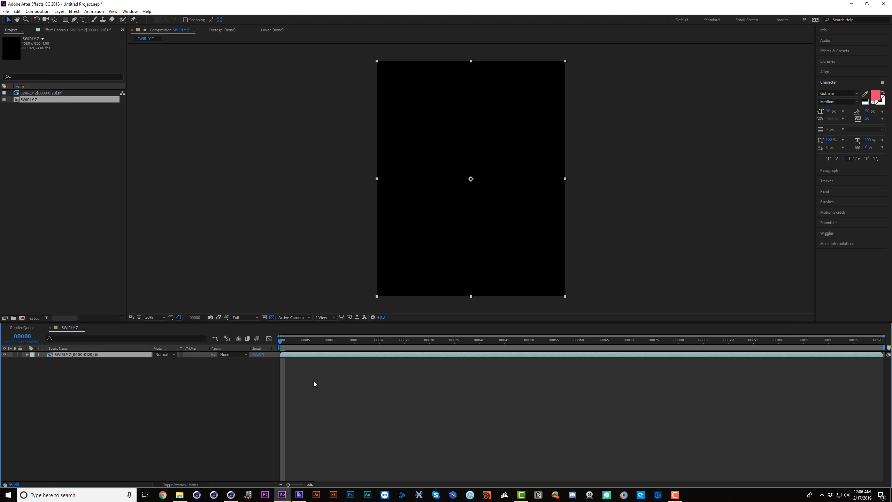
Try to extract the auxiliary depth channel of the SWIRLY Z layer with an EXtractoR effect
key("ctrl+space")
type("ext")
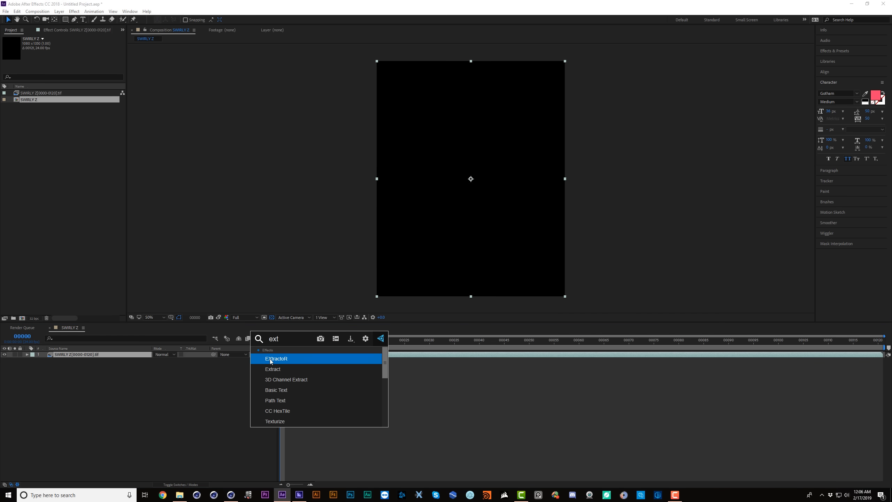
left_click(280, 360)
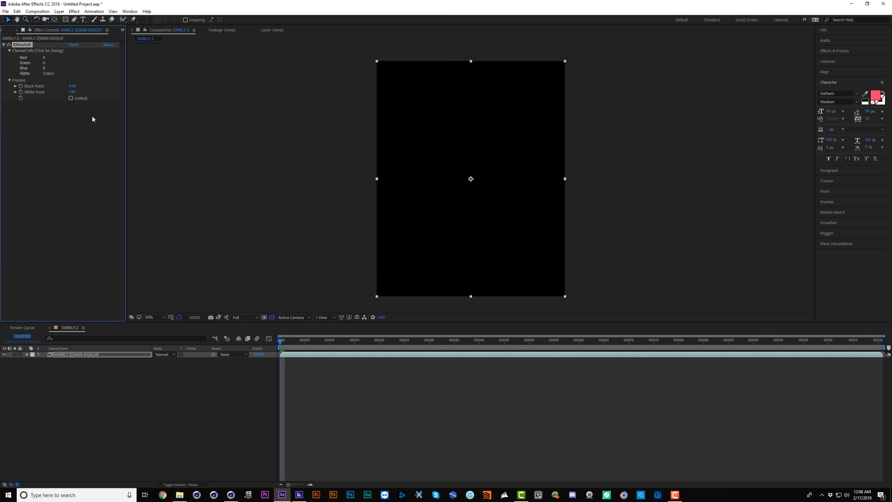
left_click(35, 62)
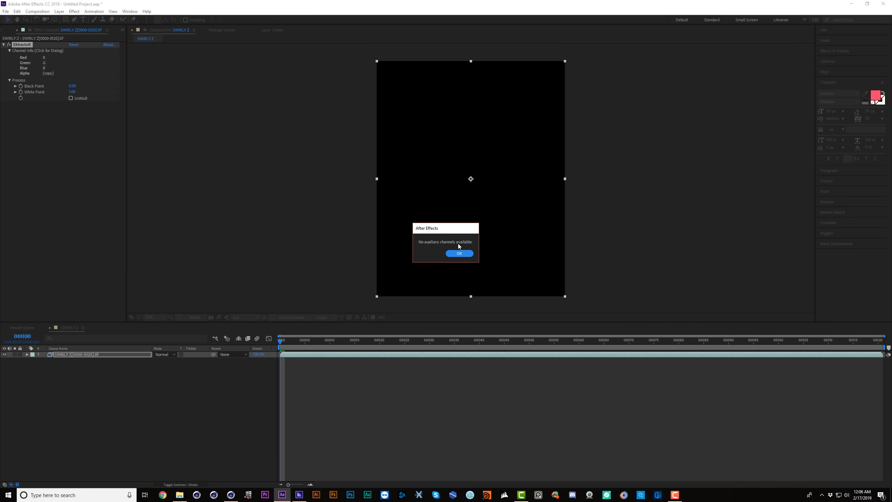
left_click(458, 253)
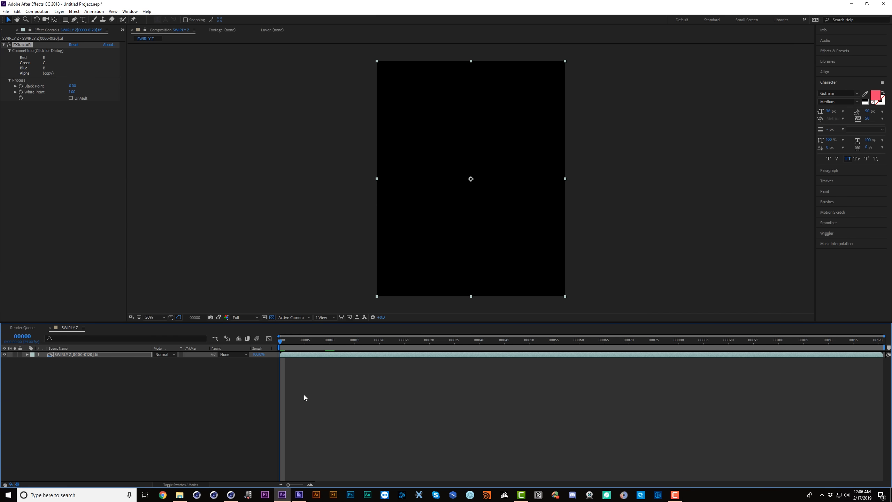
Try to bring out depth detail in the black SWIRLY Z layer with a Curves effect and a raised viewer exposure
key("ctrl+space")
left_click(281, 360)
left_click_drag(100, 134, 37, 120)
key("ctrl+z")
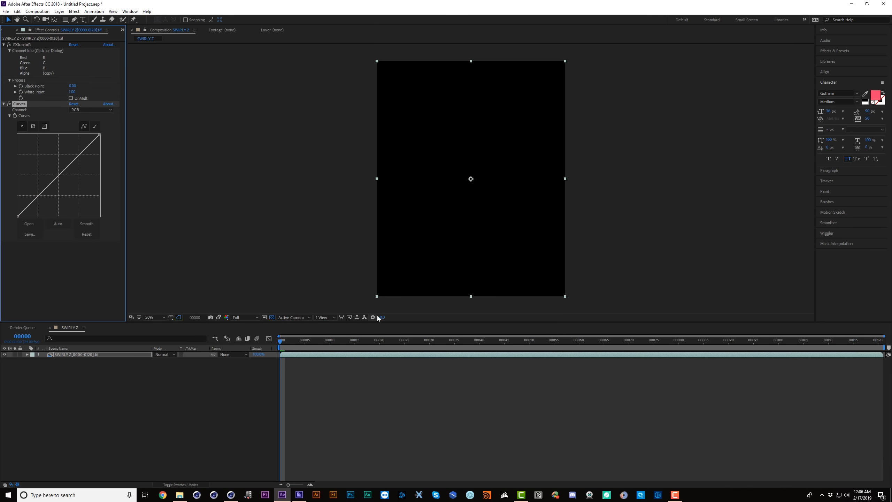
left_click_drag(380, 317, 498, 315)
key("ctrl+z")
Switch to Cinema 4D and set the rendered Z-depth sequence to save as a TIFF animation at 32 bits/channel
key("alt+Tab")
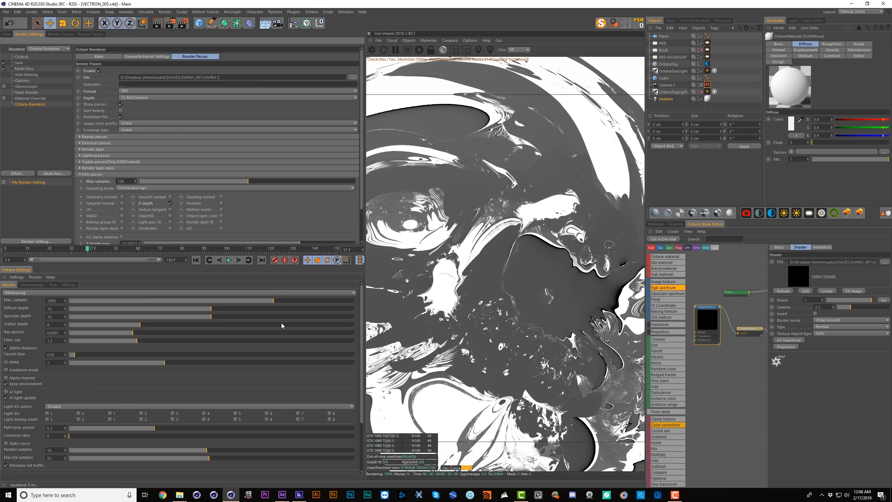
left_click(84, 34)
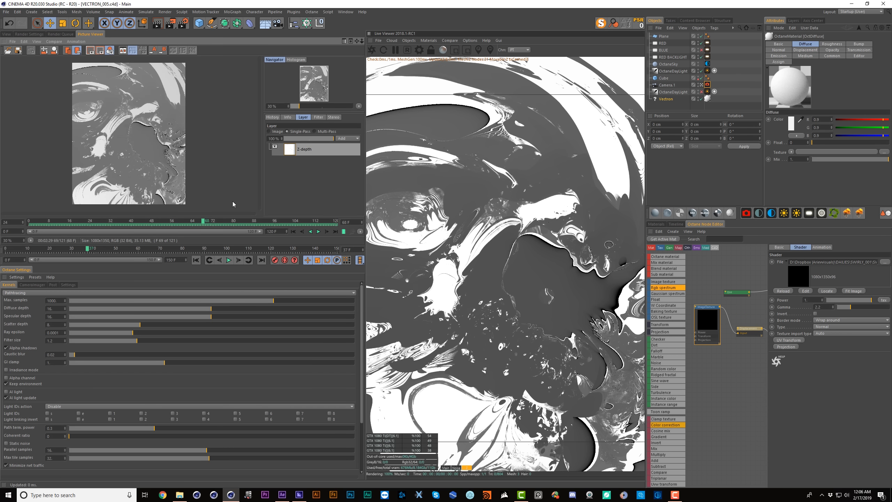
left_click_drag(178, 221, 193, 221)
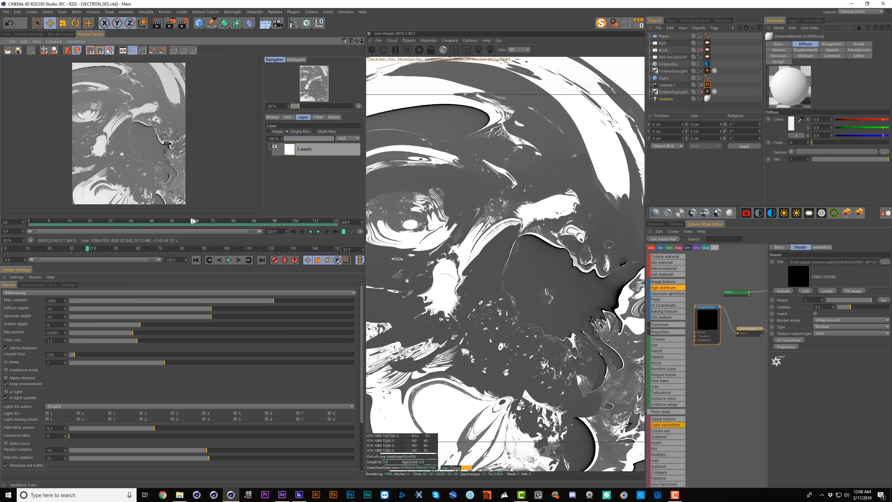
left_click(17, 51)
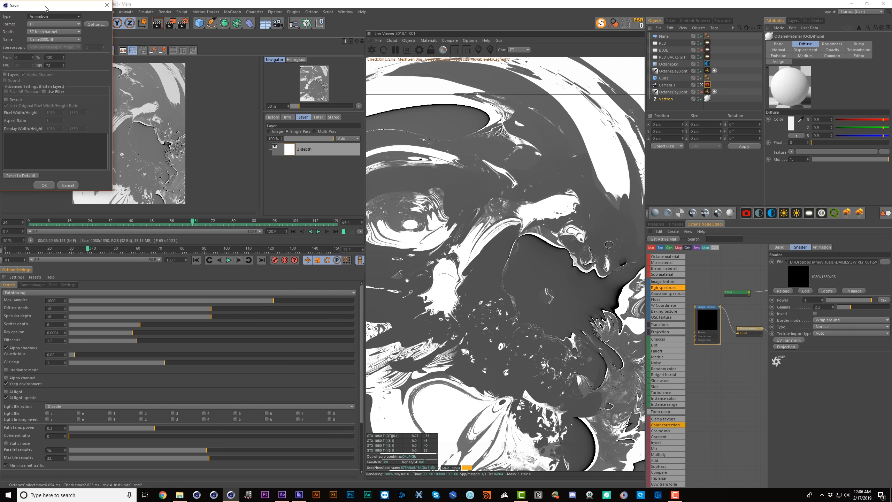
left_click(318, 141)
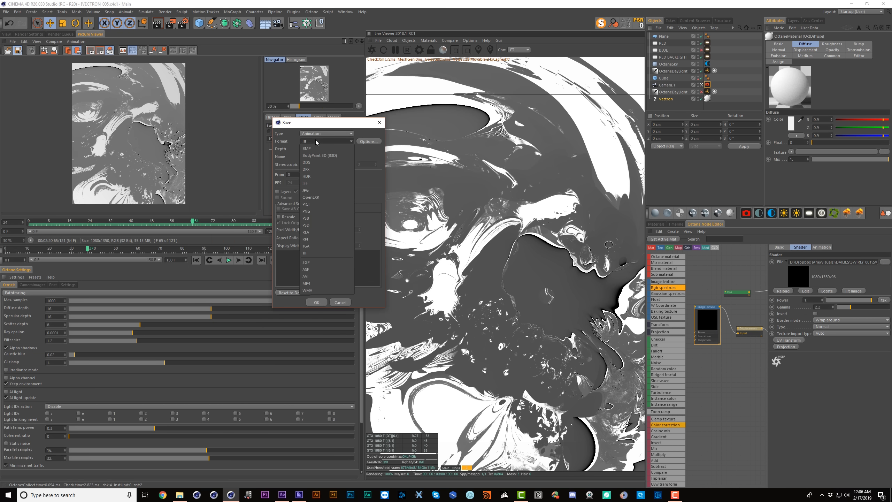
left_click(318, 141)
left_click(313, 149)
left_click(313, 150)
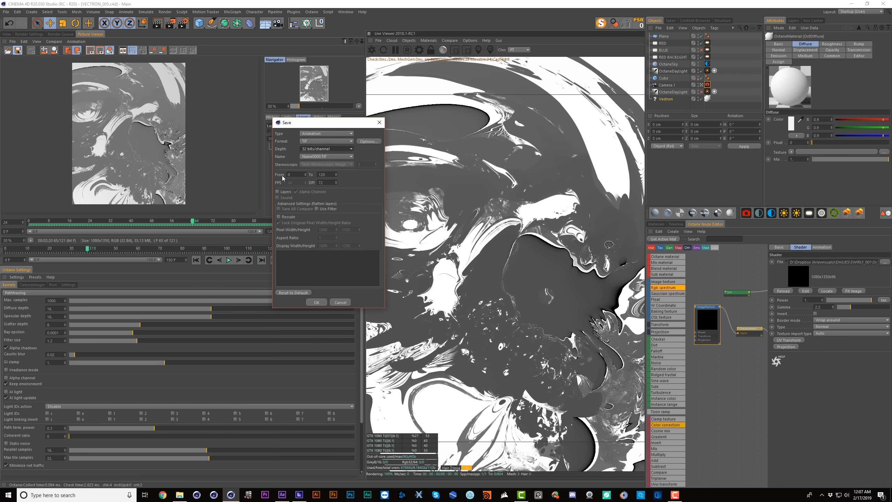
Save the Z-depth image sequence as Z_PASS in the SWIRLY_001 folder
left_click(316, 302)
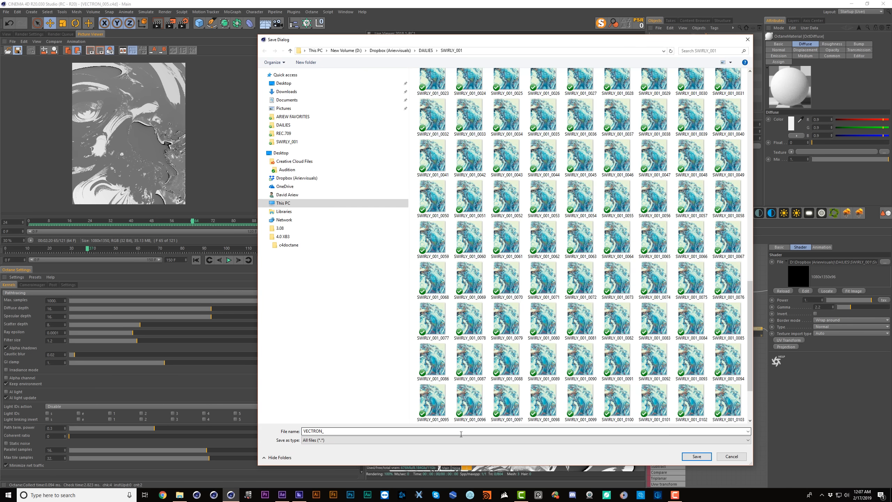
double_click(458, 432)
type("Z")
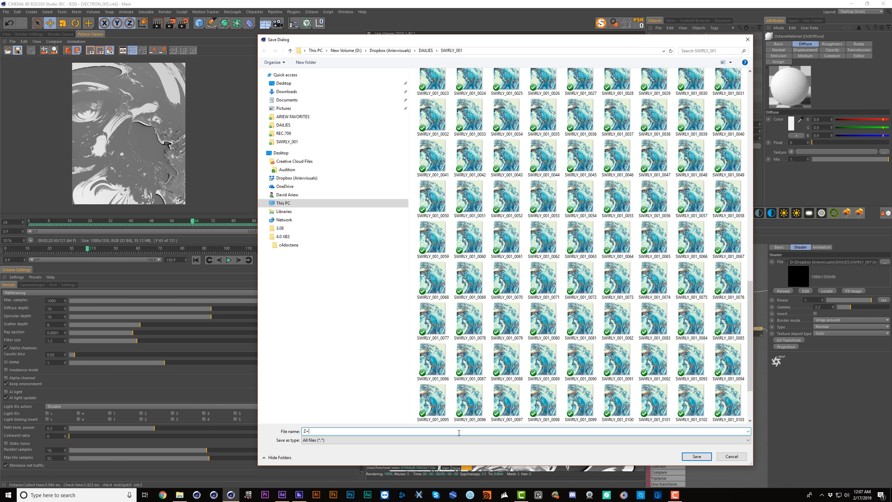
type("_PASS")
key("Return")
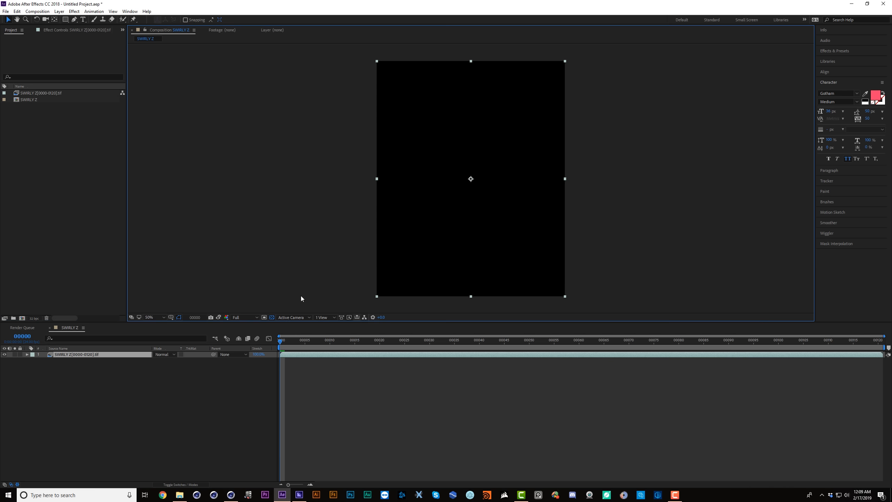
Switch to After Effects, import the Z_PASS TIFF sequence from the SWIRLY_001 folder and create a composition from it
double_click(68, 135)
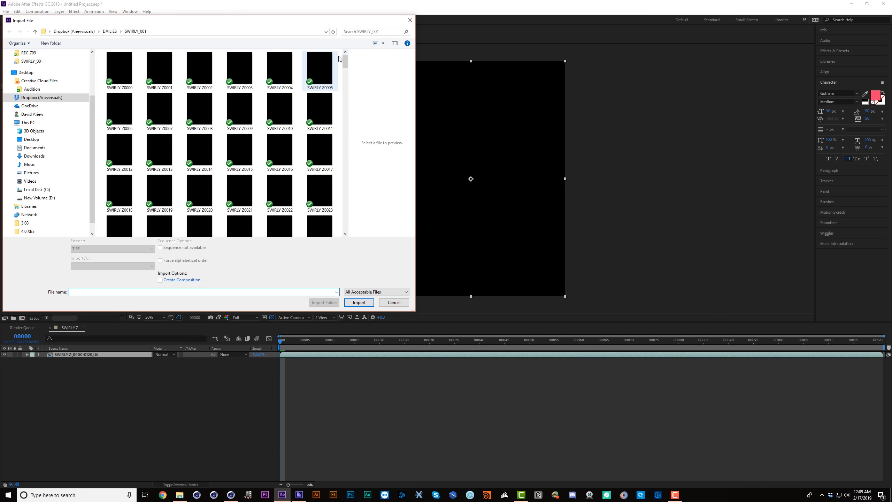
left_click_drag(345, 61, 344, 169)
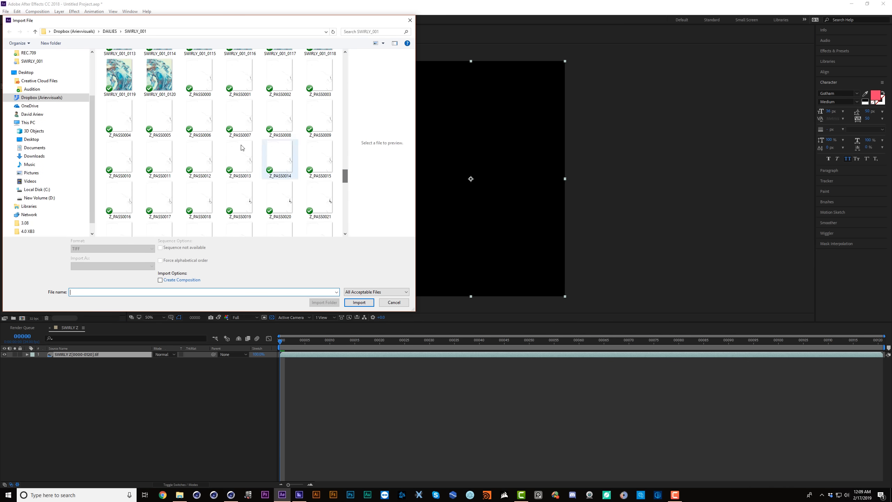
double_click(240, 144)
left_click_drag(35, 93, 22, 319)
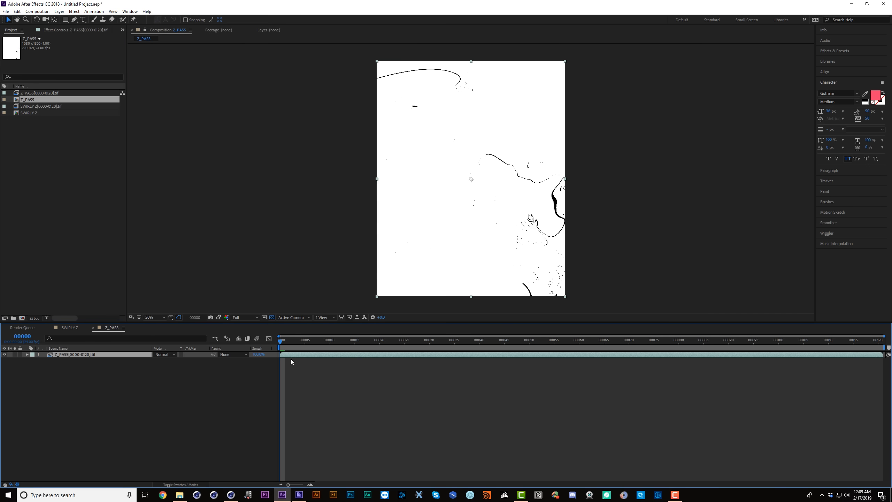
Apply Curves to the Z_PASS layer and lower the curve's white end to about a third of its height
key("ctrl+space")
type("cu")
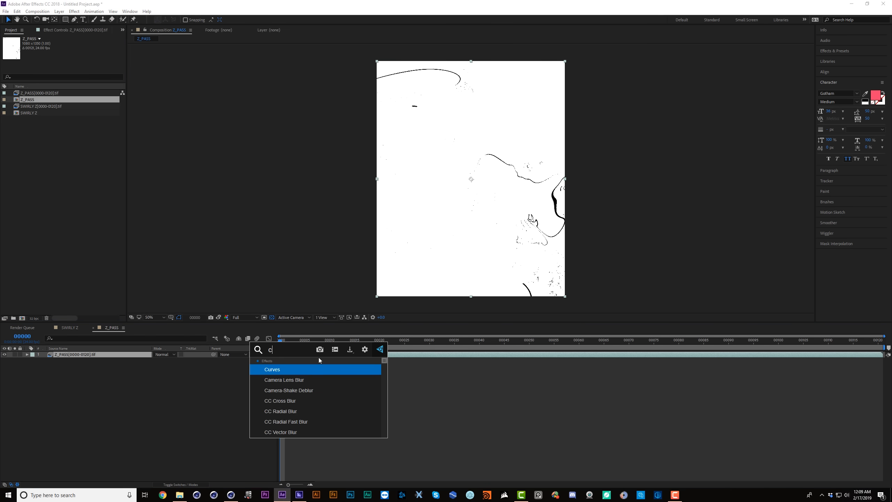
key("Return")
left_click_drag(100, 75, 106, 130)
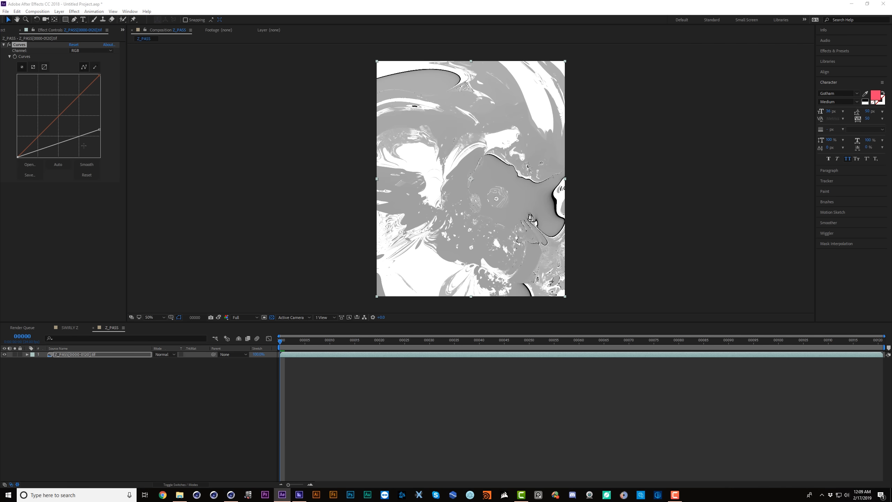
Add a second Curves effect to the Z_PASS layer, shifting its black point inward about a quarter and lowering its white end slightly
key("ctrl+space")
type("cu")
key("Return")
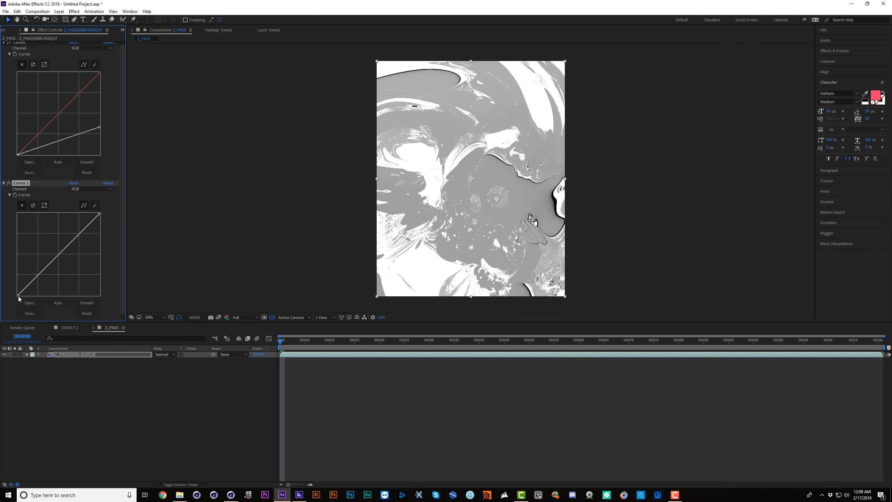
left_click_drag(18, 295, 41, 294)
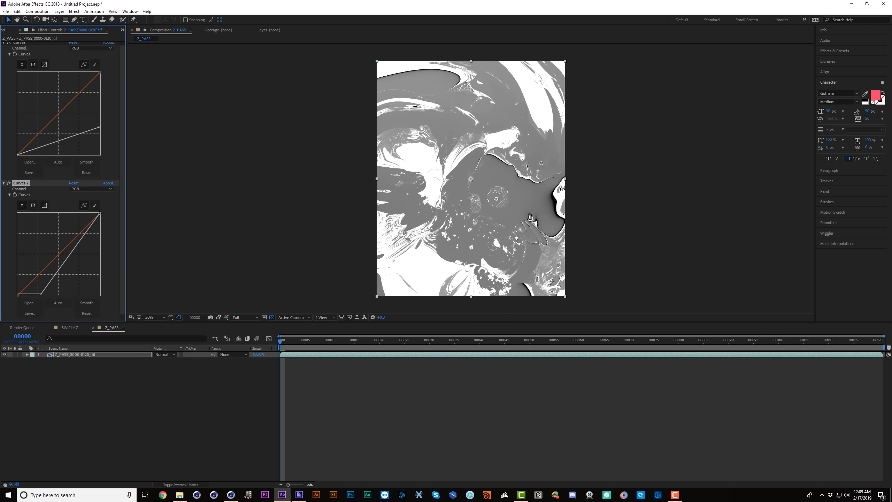
left_click_drag(99, 213, 120, 230)
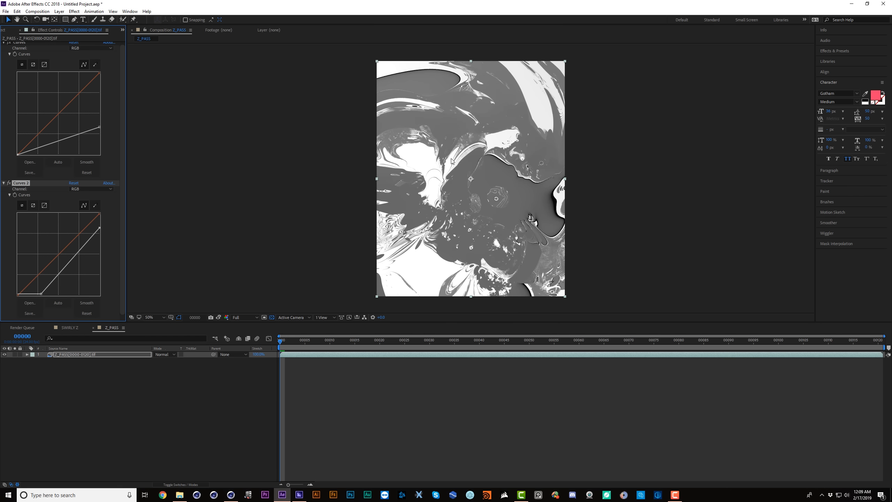
left_click(542, 385)
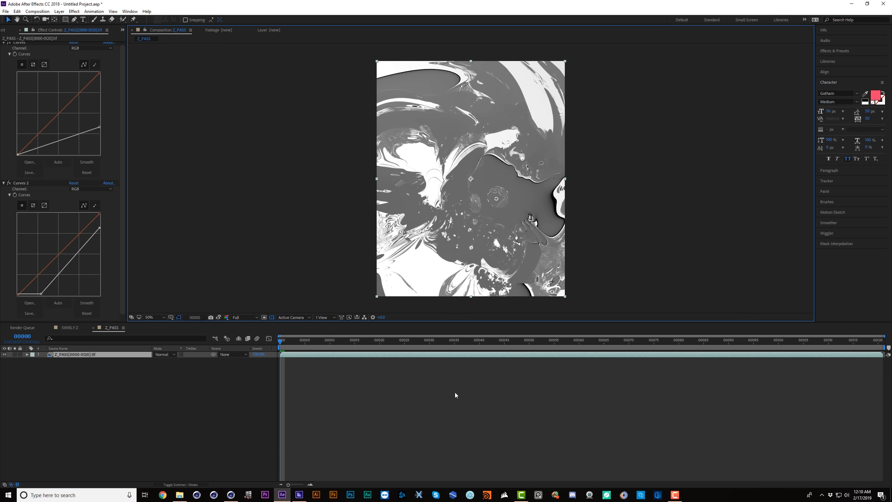
Switch to Cinema 4D, set the render output size to 4000 x 4000 pixels and save the scene
left_click(230, 495)
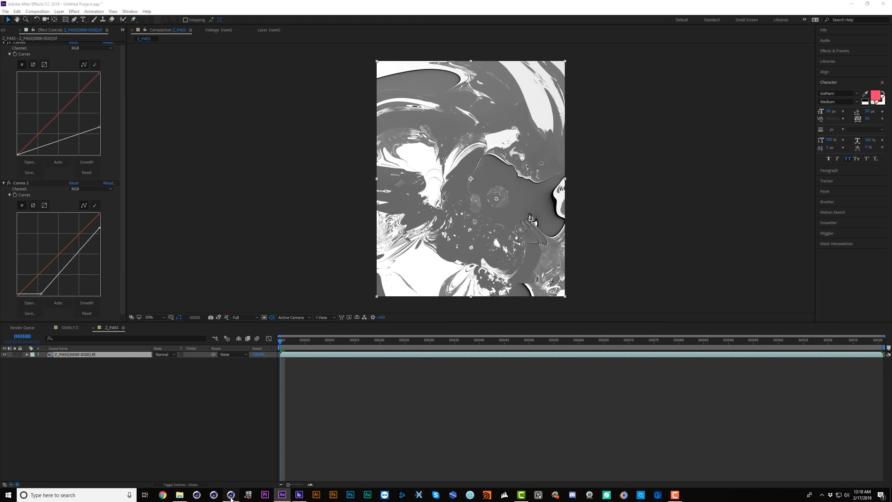
left_click(7, 34)
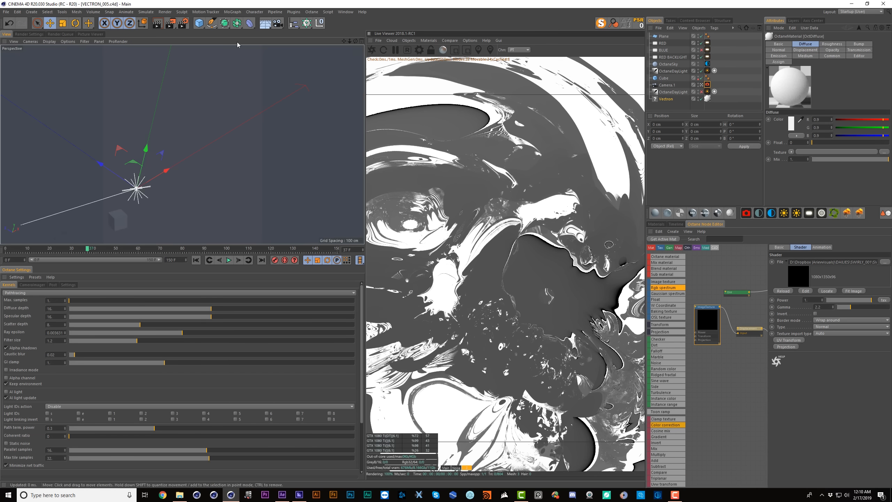
left_click(183, 23)
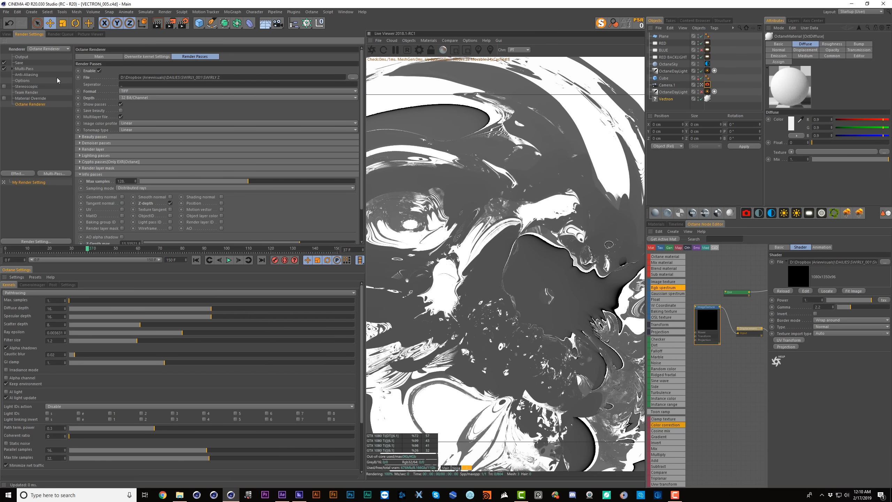
left_click(19, 63)
left_click(21, 57)
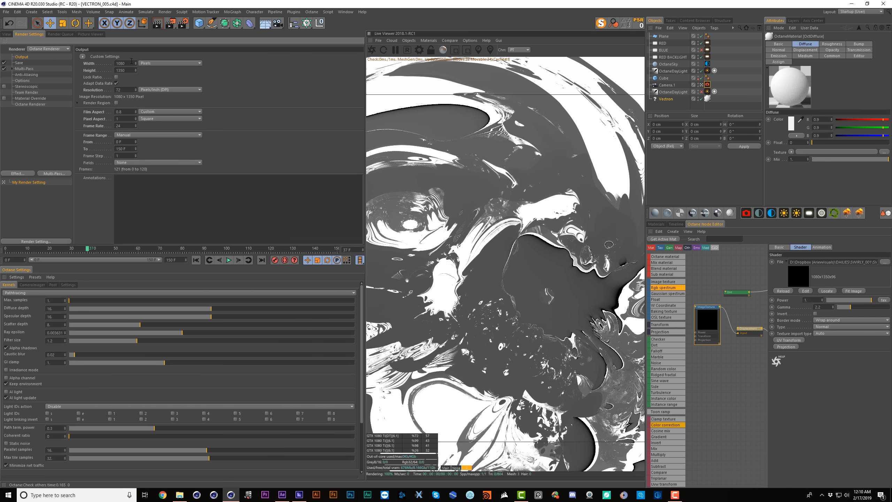
double_click(131, 62)
type("4")
key("Tab")
key("Tab")
type("4000")
key("Return")
key("ctrl+s")
Disable the multilayer file for the Octane render passes and set the image color profile to sRGB and the tonemap type to Tonemapped
left_click(30, 104)
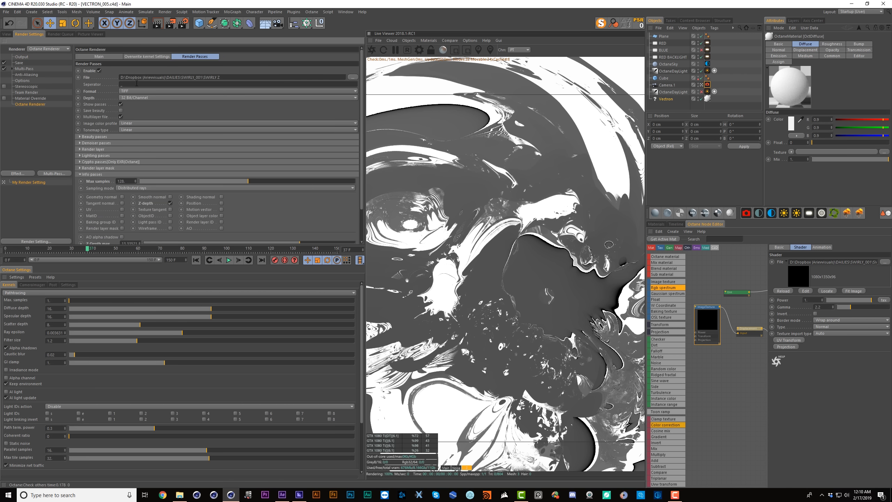
left_click(121, 117)
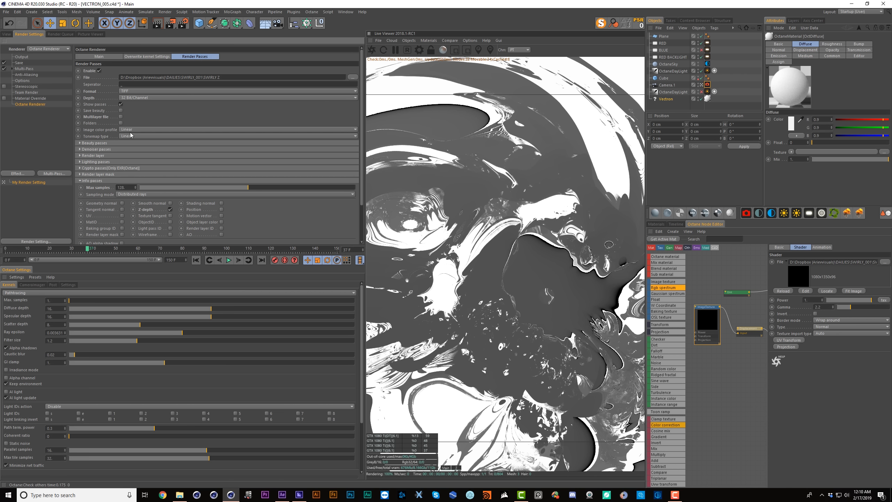
left_click(131, 129)
left_click(131, 136)
left_click(133, 136)
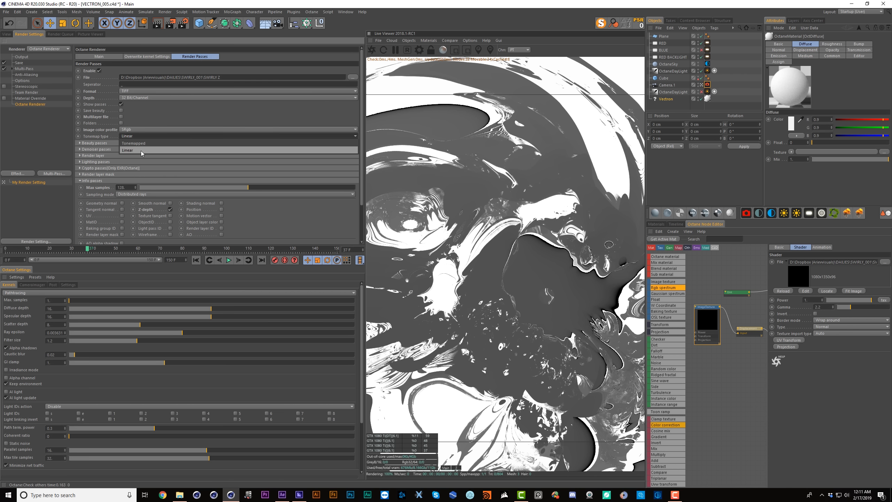
left_click(133, 143)
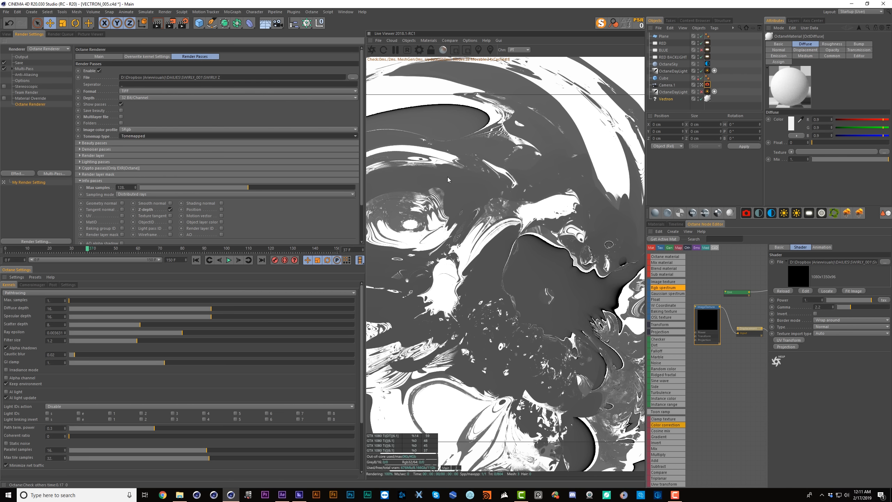
Save the scene and render the Z-depth sequence to the Picture Viewer, viewing the rendered frame
key("ctrl+s")
key("shift+r")
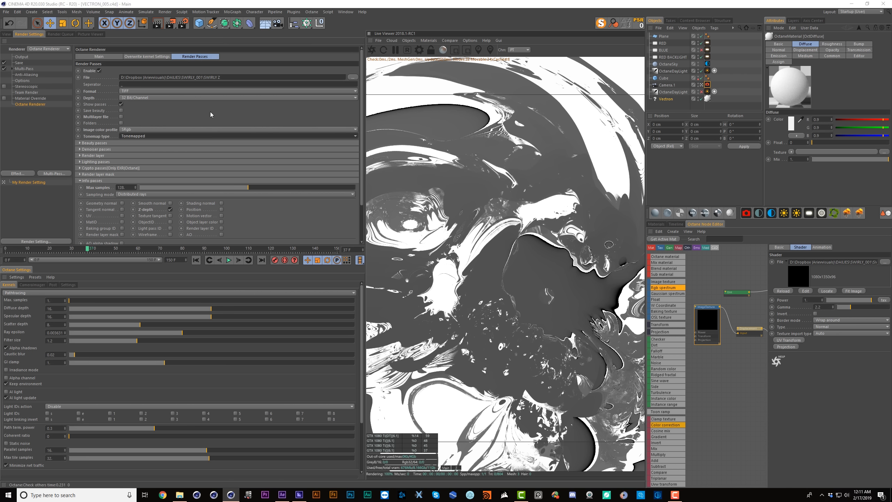
left_click(465, 273)
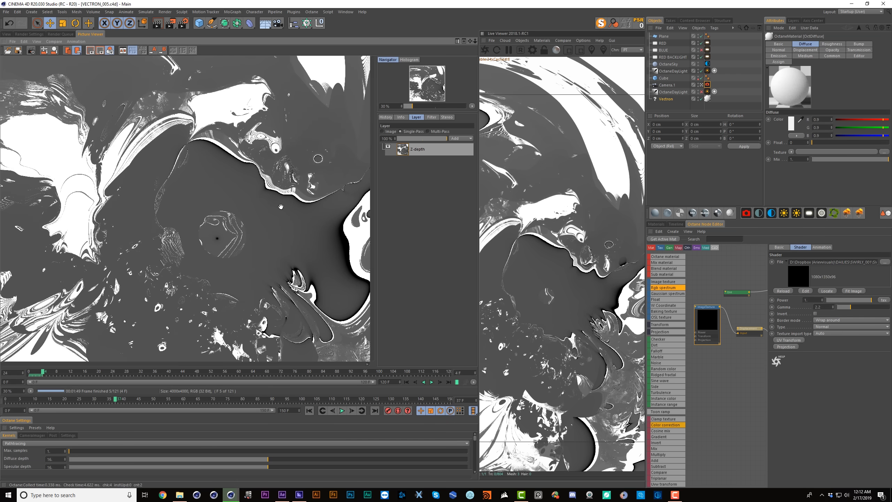
scroll(273, 246, "down", 1)
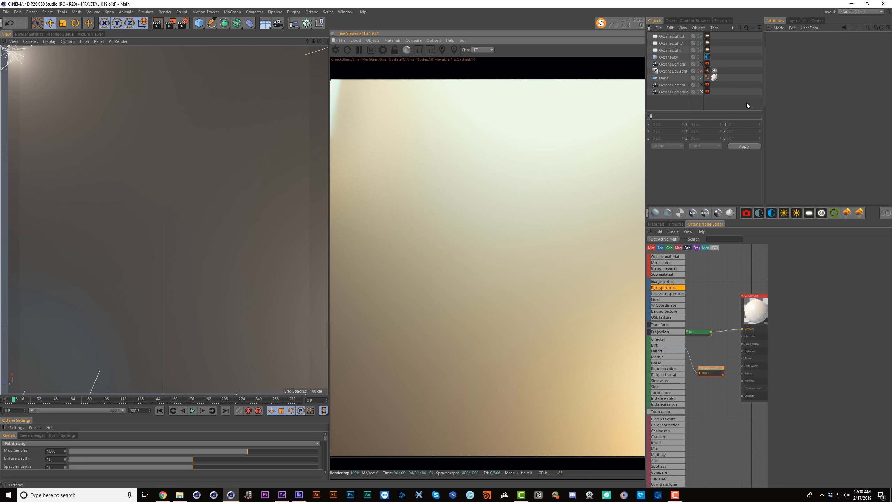
Reframe the scene around the plane and narrow the viewport and Live Viewer to give the material and node area more room
right_click_drag(218, 176, 205, 201, "alt")
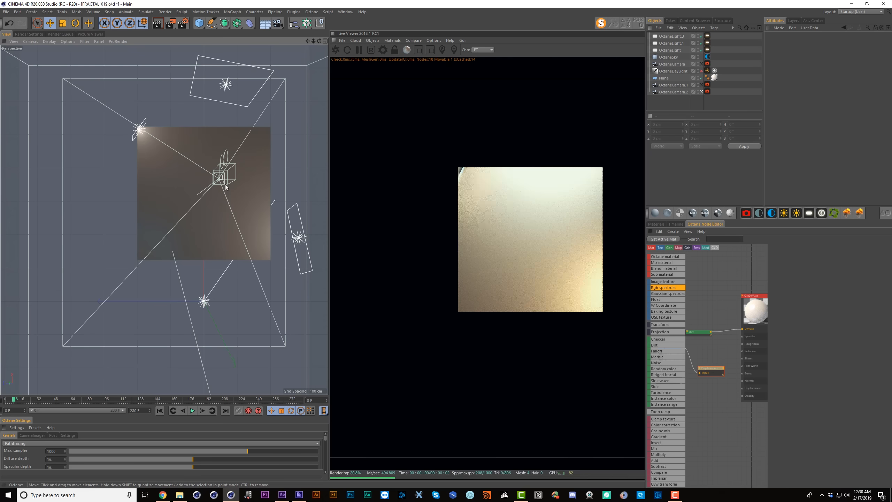
middle_click_drag(225, 184, 213, 191, "alt")
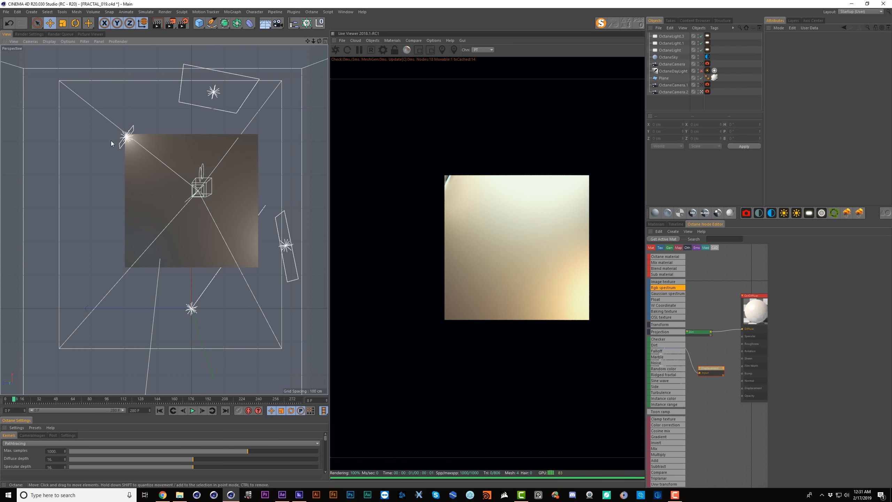
left_click_drag(329, 232, 244, 232)
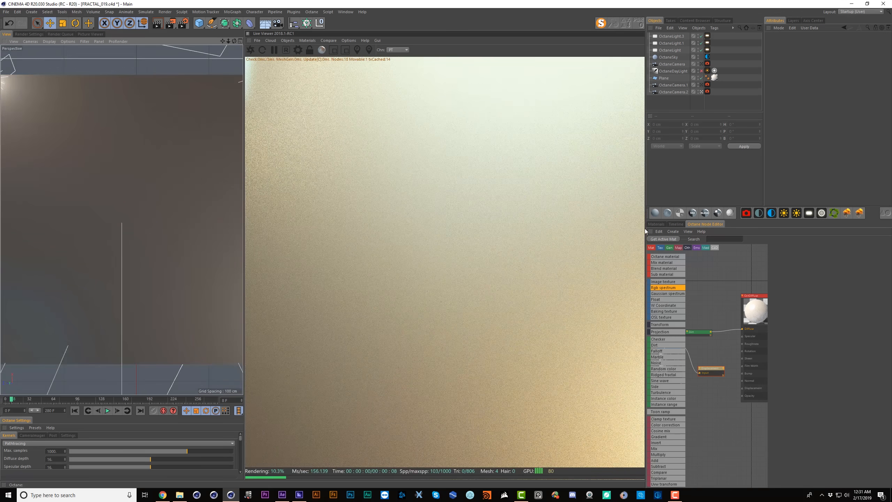
left_click_drag(645, 228, 439, 227)
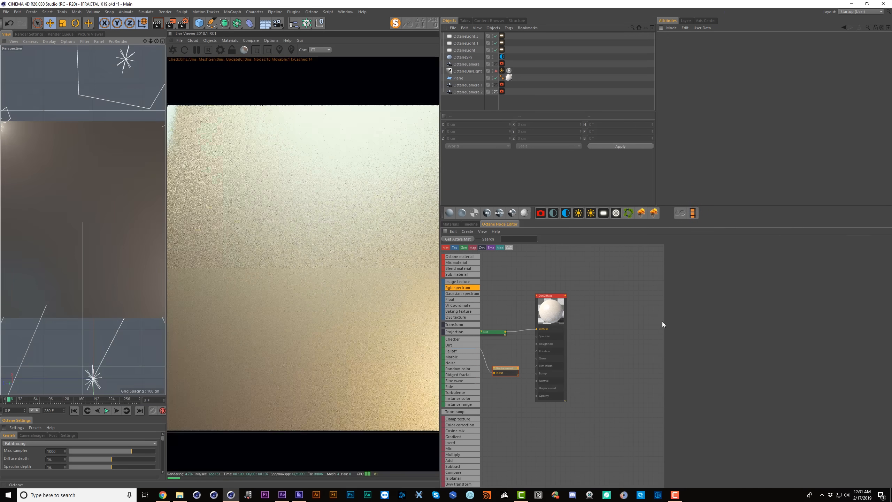
Create an Octane glossy material and apply it to the plane in place of the diffuse one
left_click(450, 224)
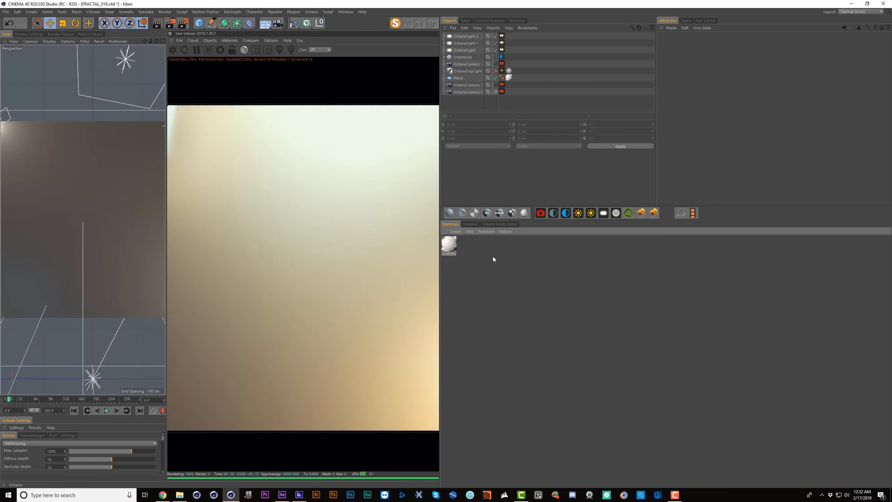
left_click(460, 212)
left_click_drag(451, 247, 377, 233)
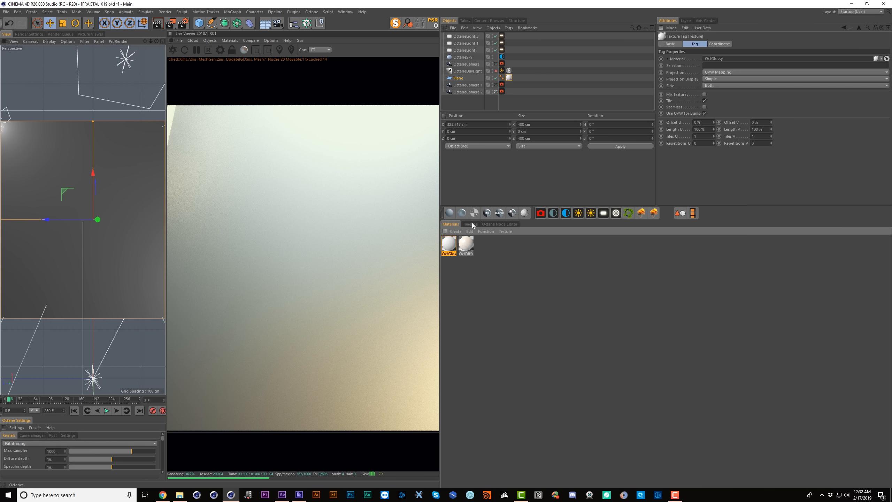
Open the glossy material in the Octane node editor and set its diffuse color to black
left_click(494, 224)
left_click_drag(752, 306, 683, 270)
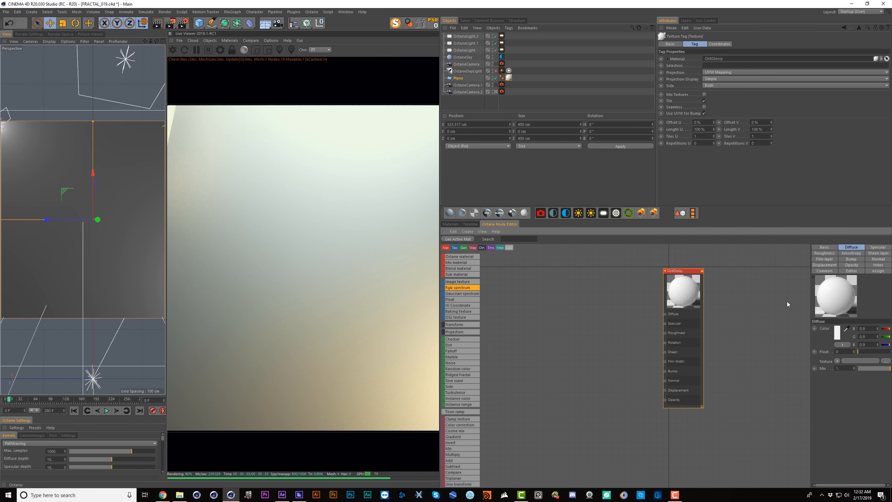
left_click(837, 337)
left_click_drag(830, 348, 775, 352)
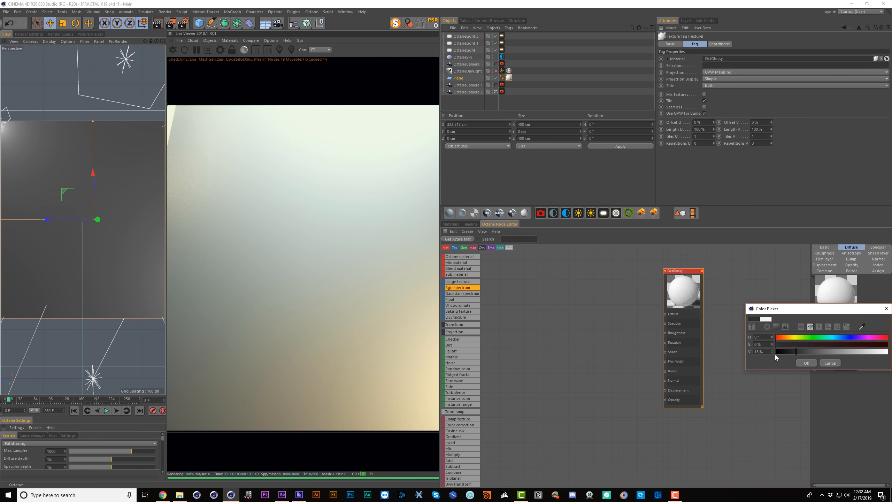
left_click(806, 363)
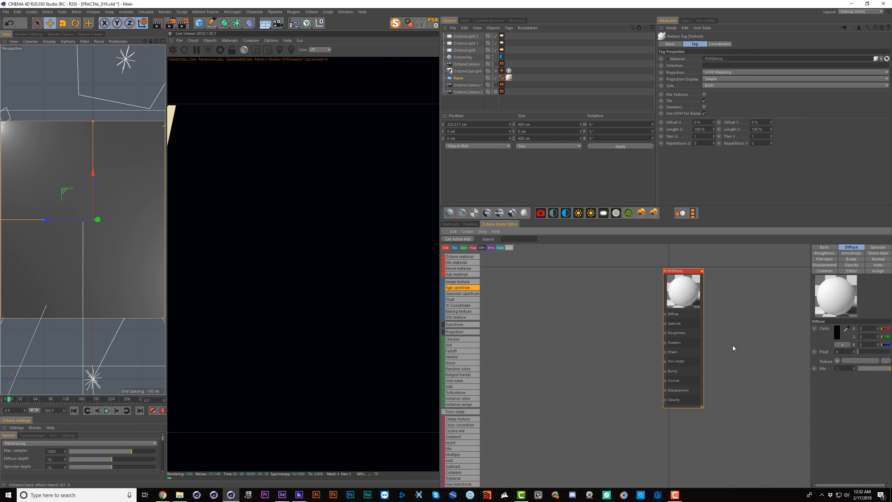
Raise the glossy material's index to about 6.98 and its roughness float to about 0.29
left_click(867, 265)
left_click_drag(810, 313, 877, 316)
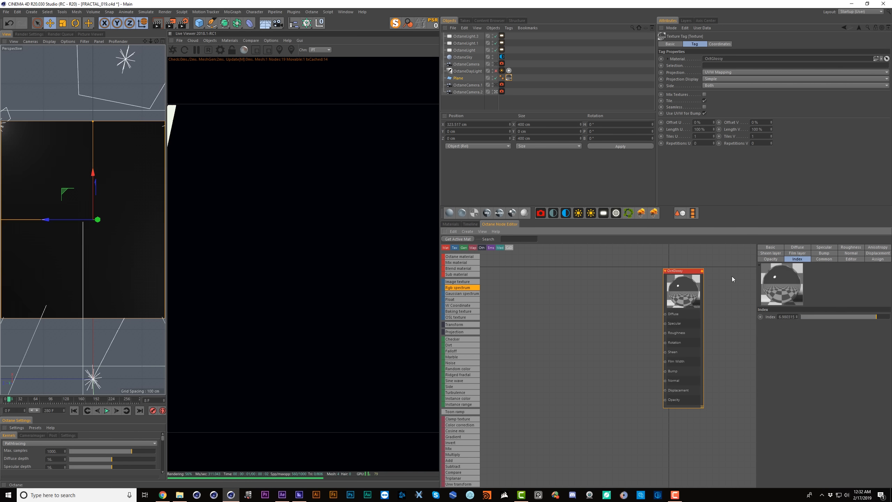
left_click(850, 247)
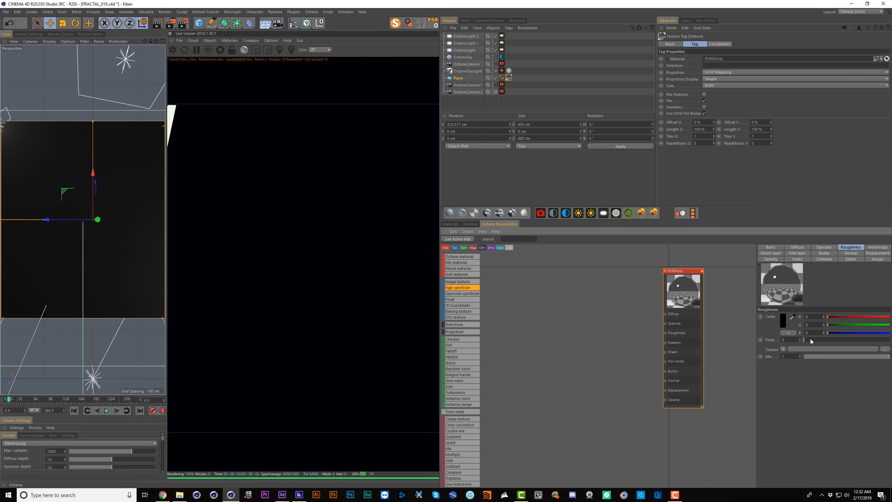
left_click_drag(810, 339, 829, 338)
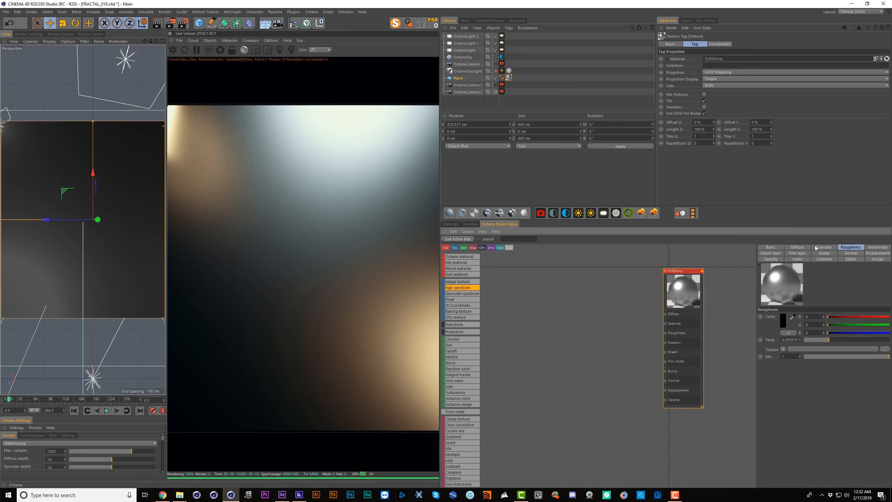
Set the glossy material's specular color to a light blue with hue 201°, saturation 56% and value 80%
left_click(815, 247)
left_click(783, 318)
left_click(807, 317)
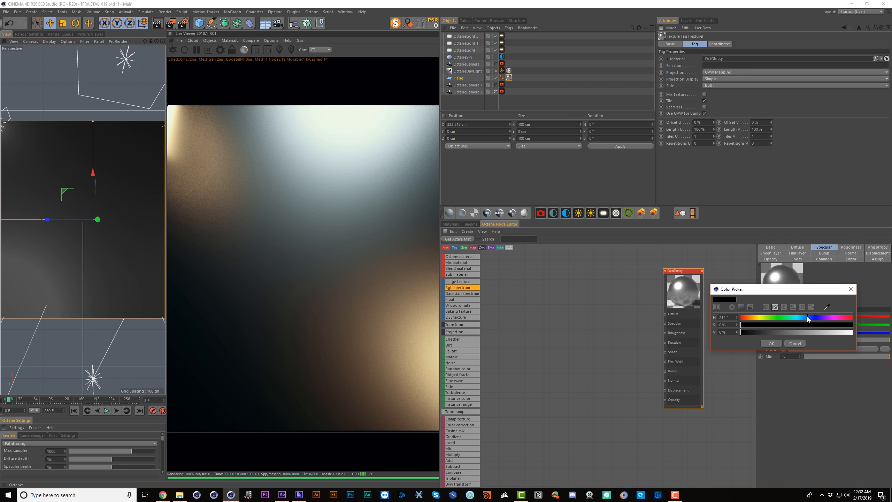
left_click(792, 332)
left_click(803, 325)
left_click(815, 332)
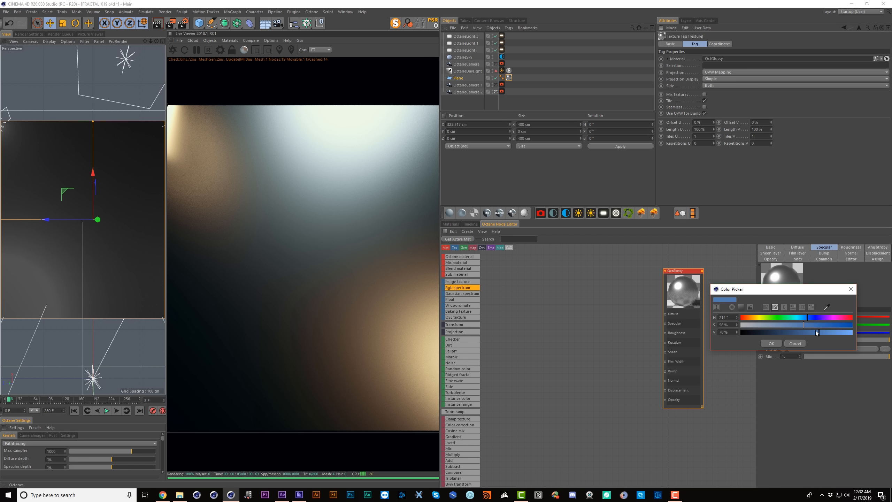
left_click(802, 316)
left_click(830, 332)
left_click(800, 318)
left_click(803, 318)
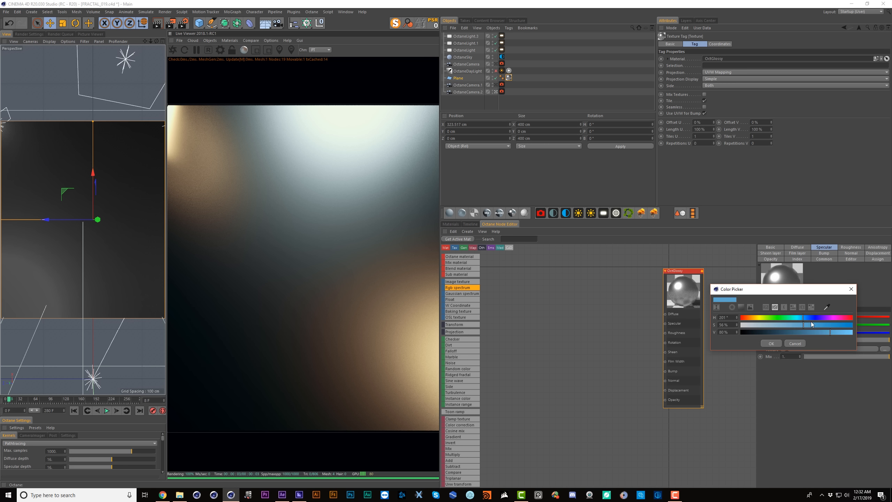
left_click(771, 343)
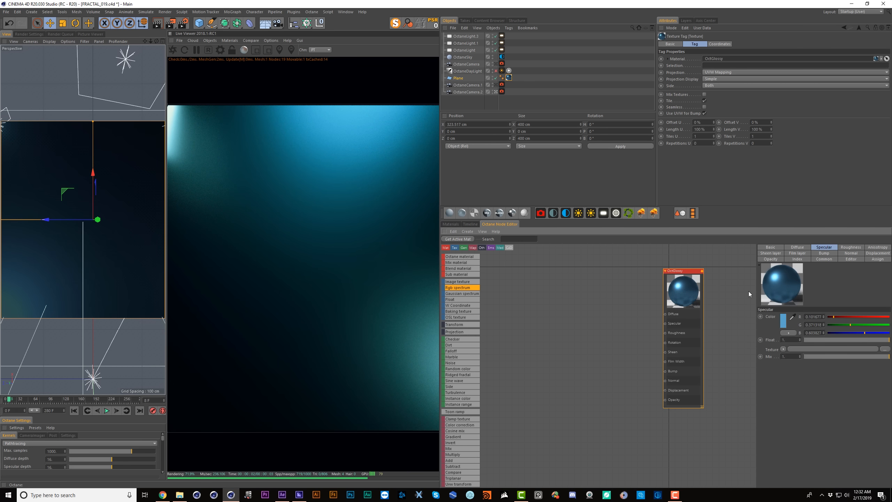
Add a Displacement node to the glossy material and set its level of detail to 4096x4096
left_click(874, 252)
left_click(793, 316)
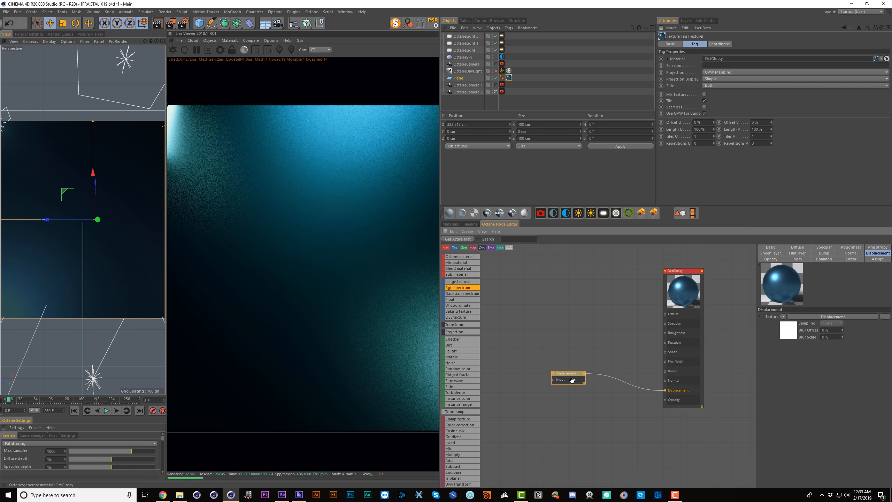
left_click(631, 364)
left_click(809, 282)
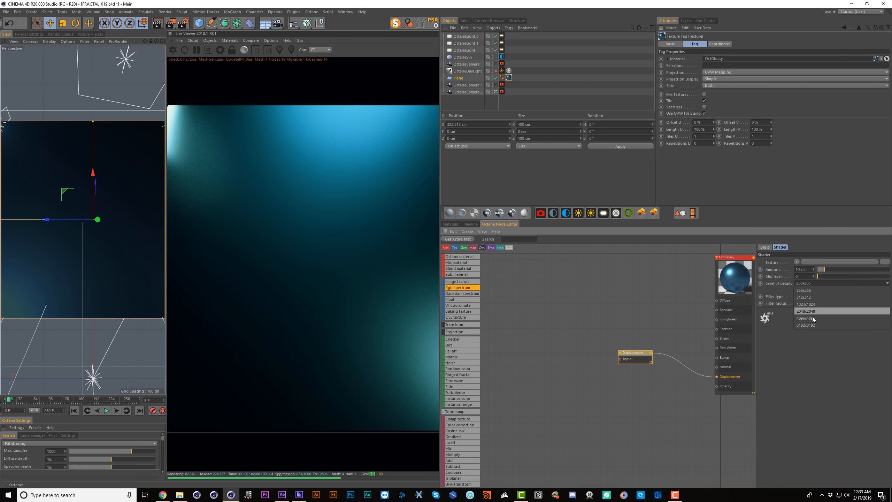
left_click(812, 318)
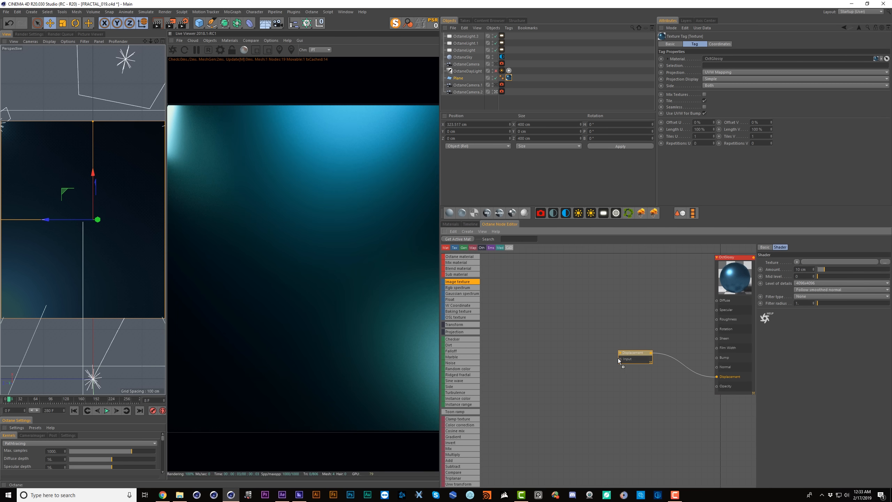
Connect an image texture to the Displacement input and load SWIRLY Z_Z_0000 from the SWIRLY_001 folder, dismissing the file copy prompt
left_click_drag(620, 359, 573, 367)
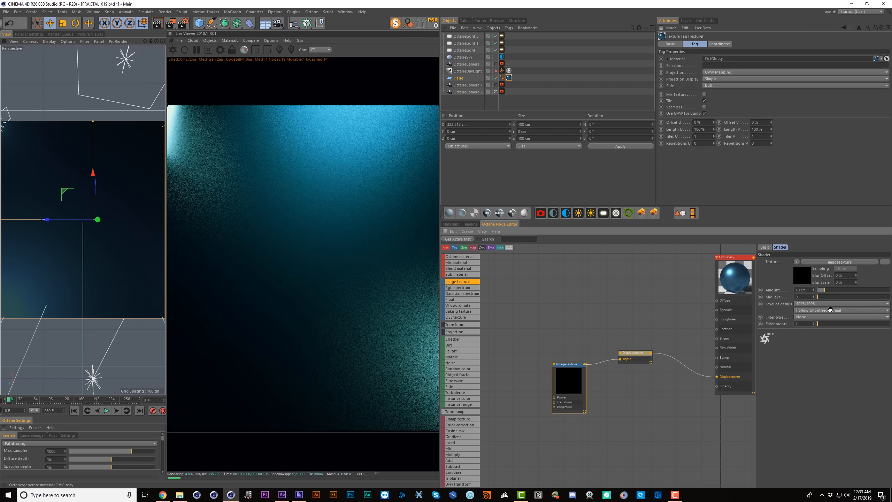
left_click(884, 261)
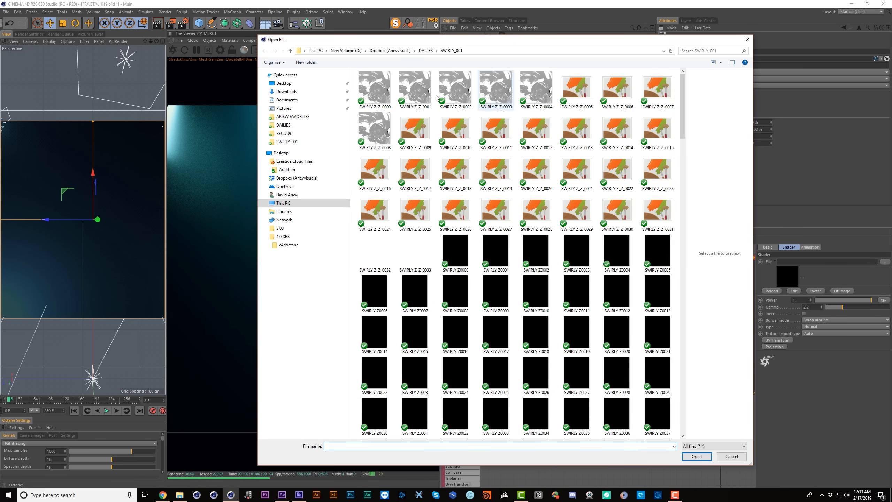
left_click(376, 92)
double_click(376, 92)
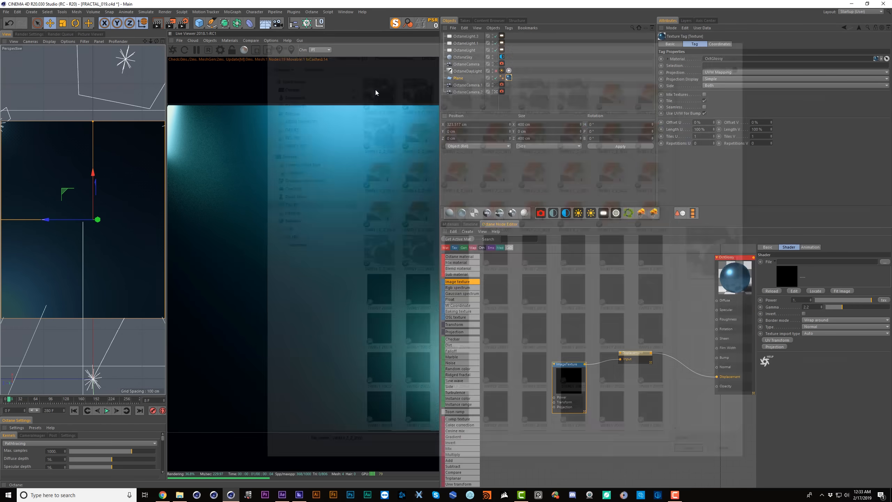
left_click(485, 270)
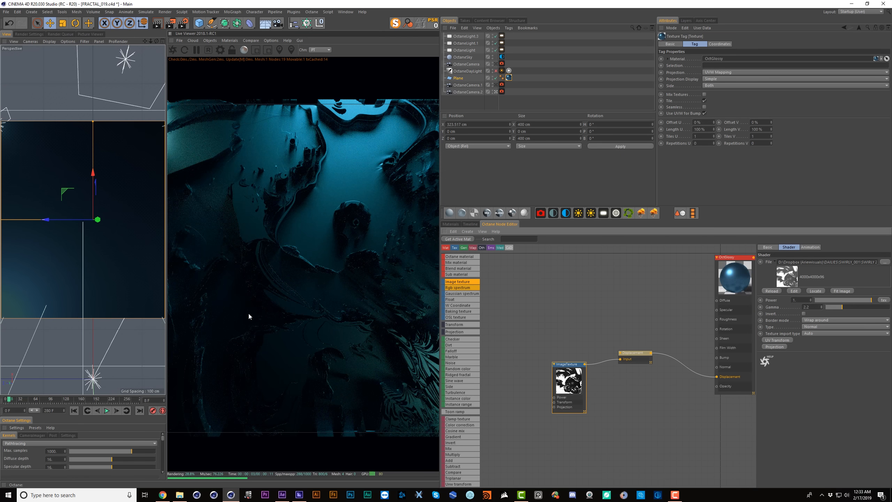
Check the image texture's animation settings and look up the last frame number of the SWIRLY Z_Z sequence in its folder
left_click(817, 248)
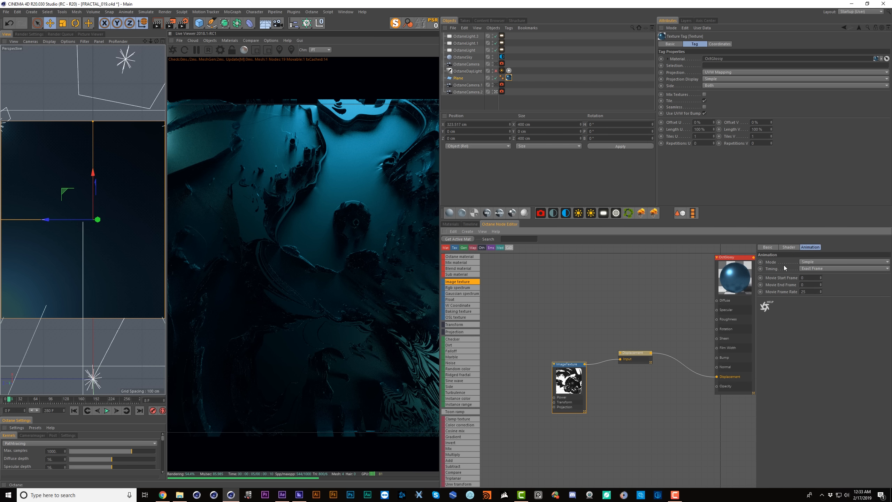
left_click(640, 354)
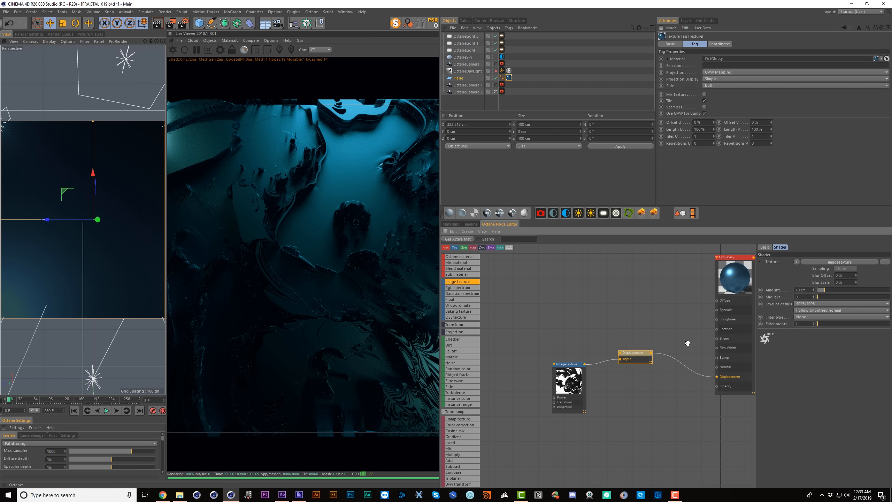
left_click(571, 382)
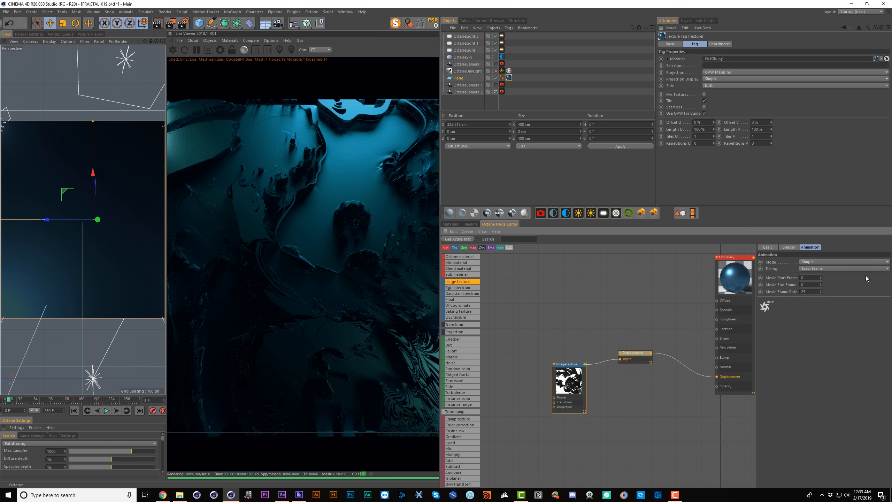
left_click(783, 247)
left_click(884, 262)
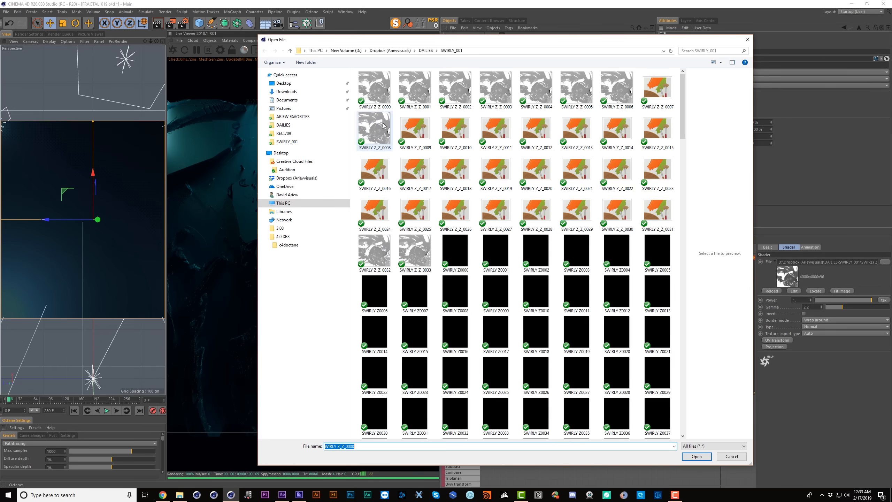
left_click(414, 251)
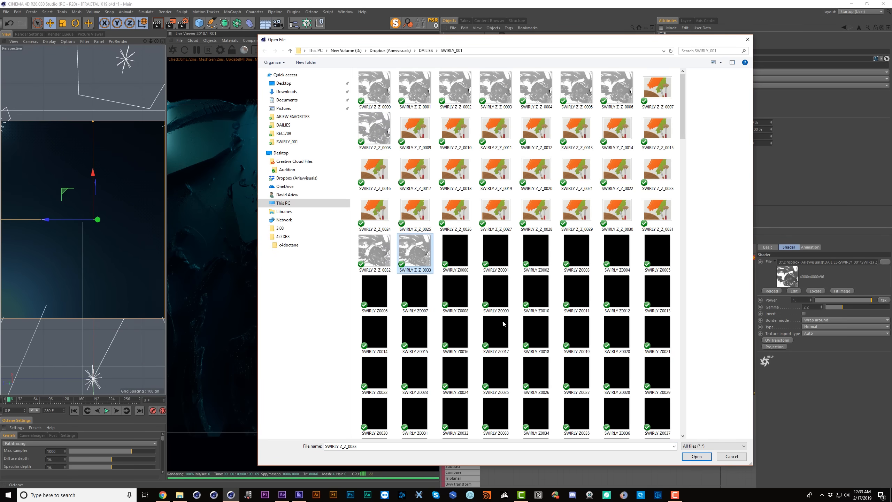
left_click(731, 456)
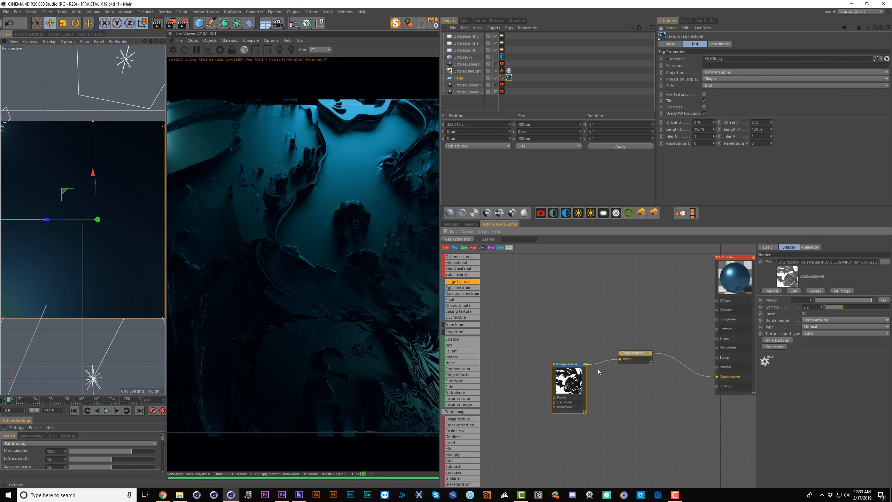
Set the displacement image texture's movie end frame to 33 and its movie frame rate to 24
left_click(569, 387)
left_click(809, 247)
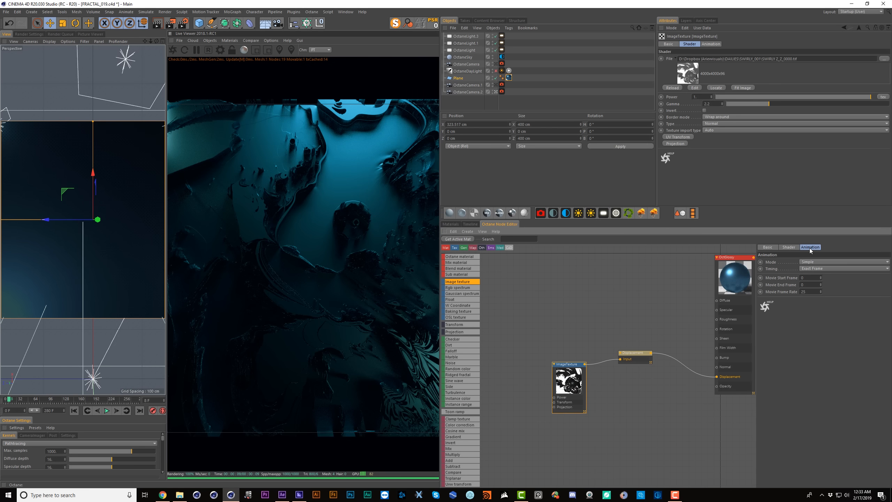
key("Return")
double_click(810, 292)
type("24")
key("Return")
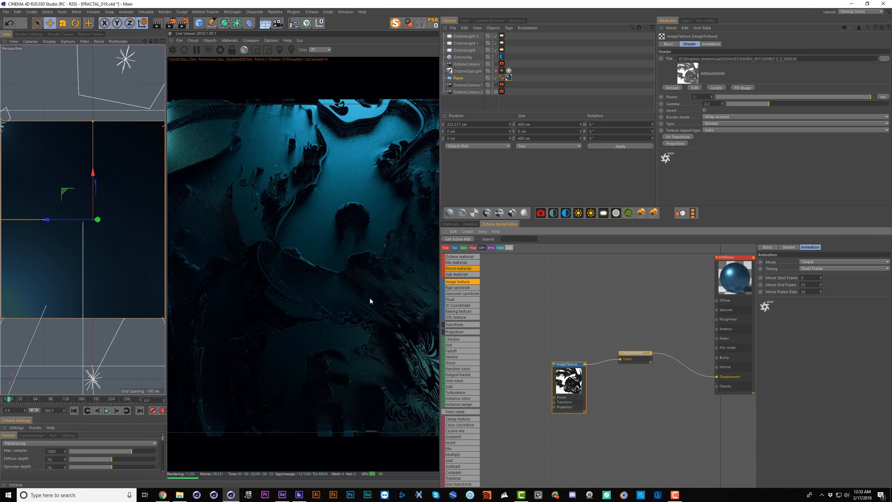
Compare the displaced plane's renders at frames 0 and 24 using the Live Viewer's A/B wipe
left_click(249, 41)
left_click(254, 48)
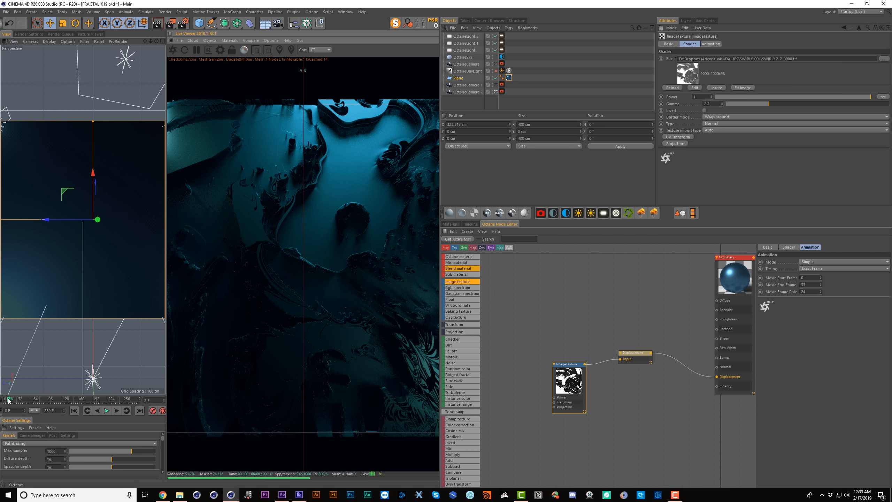
left_click_drag(8, 400, 18, 399)
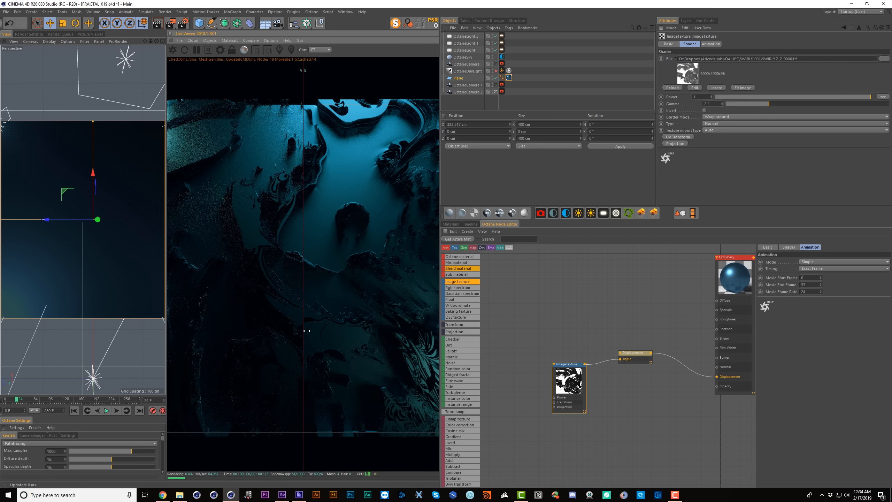
left_click_drag(301, 329, 447, 268)
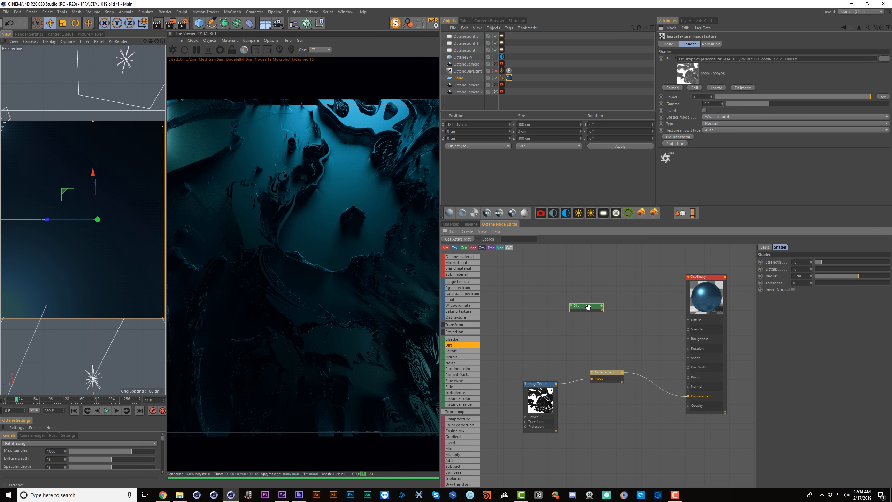
Connect the Dirt node to the glossy material's Diffuse input, set its radius to about 147 cm and toggle Invert Normal
mouse_move(588, 307)
left_mouse_down()
mouse_move(595, 309)
mouse_move(580, 310)
left_mouse_up()
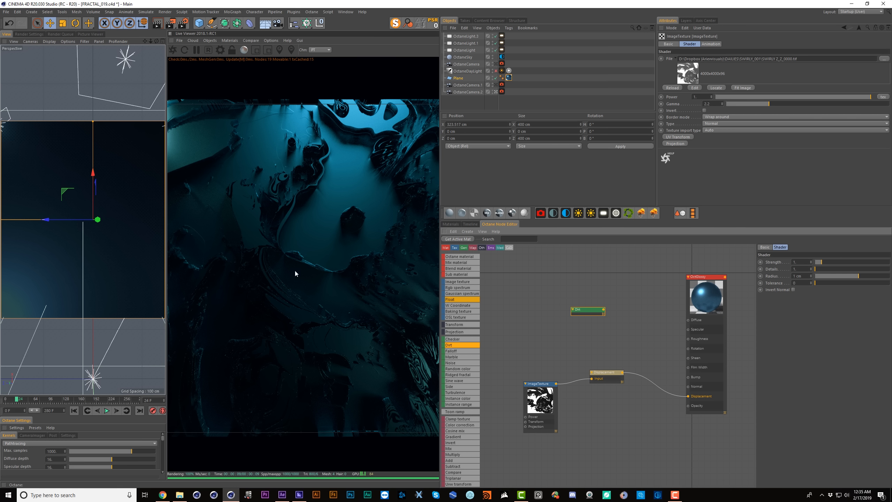
left_click_drag(603, 309, 687, 320)
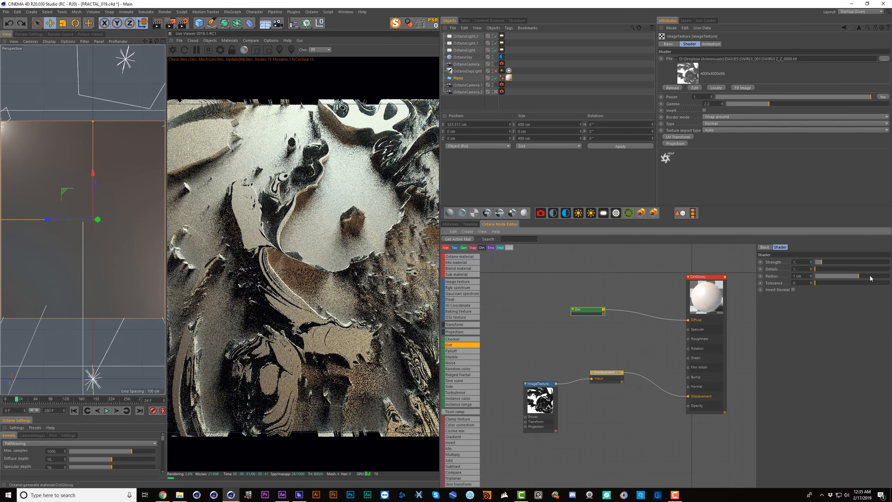
left_click_drag(873, 279, 876, 280)
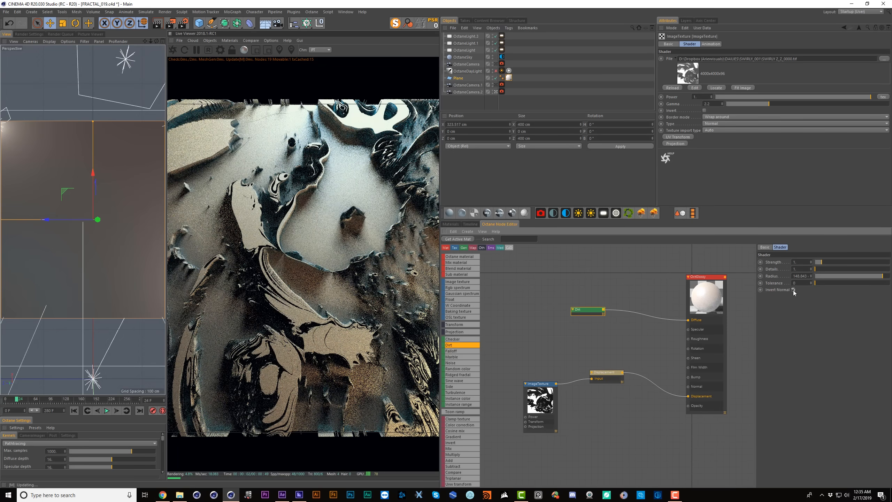
left_click(793, 290)
Set the glossy material's displacement amount to 2 cm
left_click(611, 377)
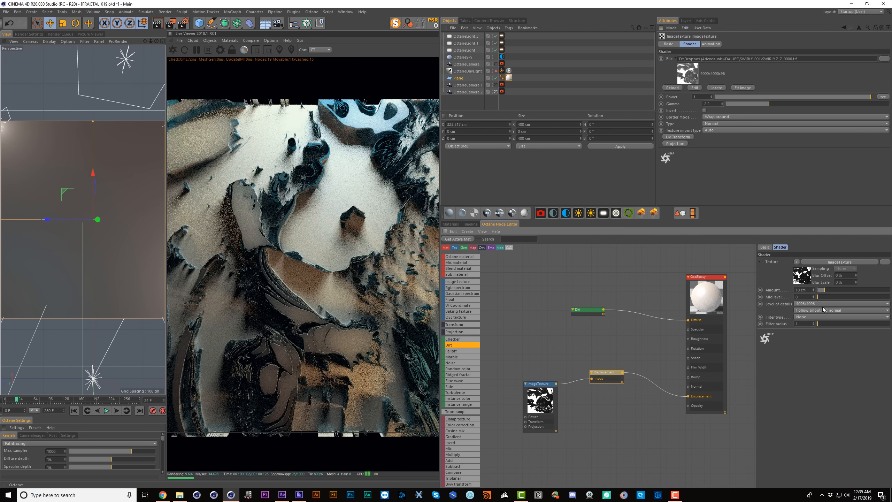
key("Return")
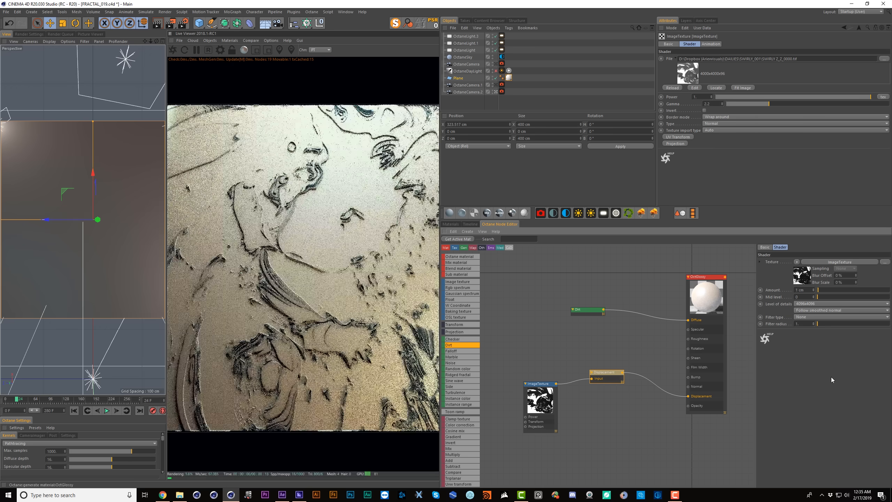
double_click(801, 290)
type("2")
key("Return")
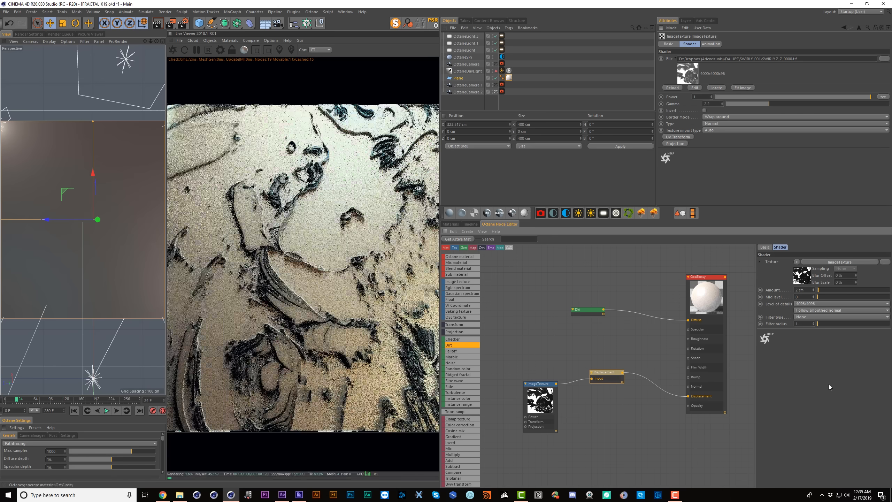
Invert the displacement's image texture and set the Dirt node's strength to about 9.1 and radius to about 1.39 cm
left_click(802, 275)
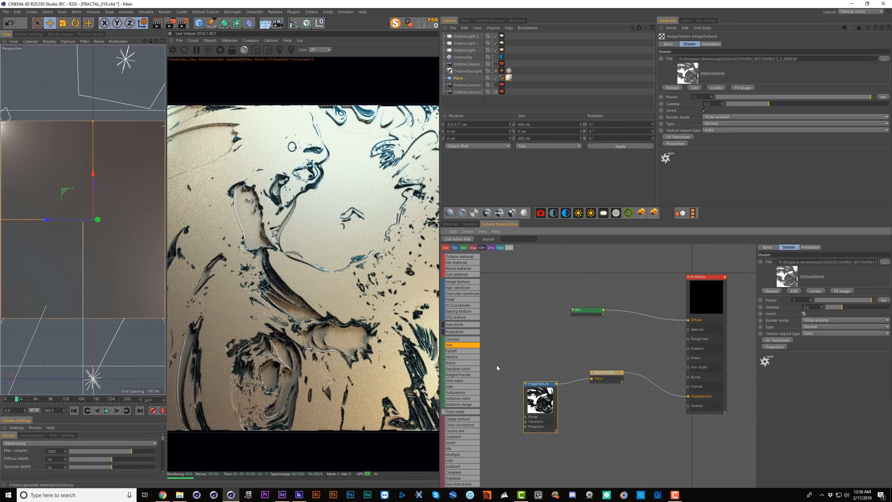
left_click(586, 310)
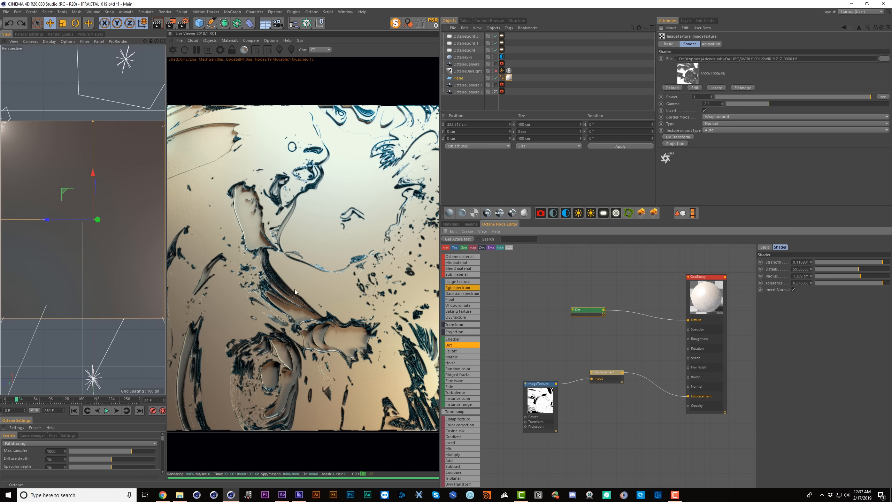
Set the glossy material's specular color to a bright blue with hue 201°, saturation 73% and value 100%
left_click(692, 344)
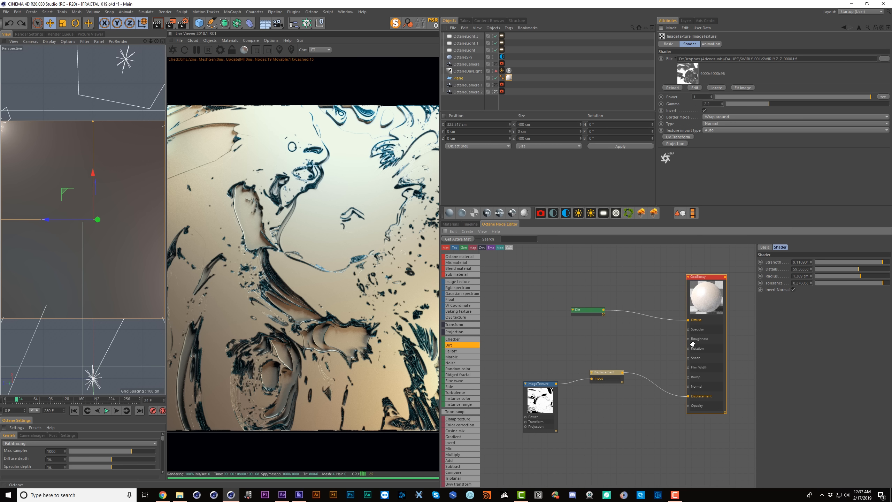
left_click(830, 248)
left_click(779, 323)
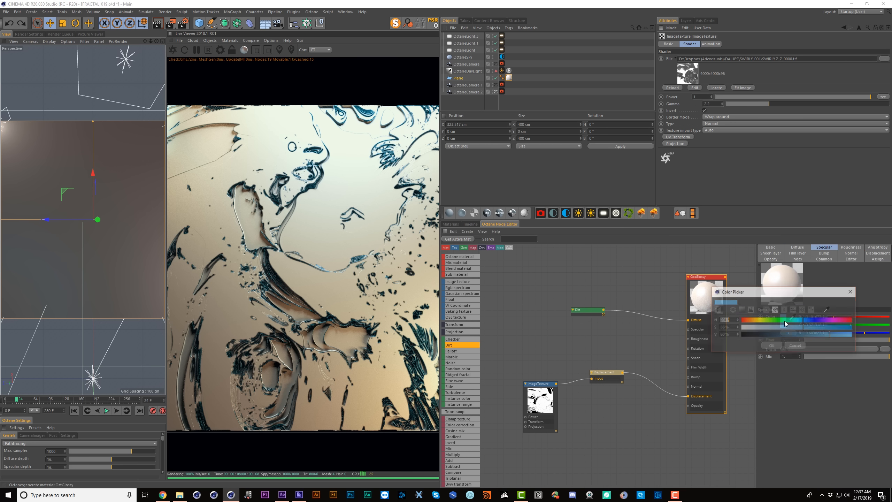
mouse_move(837, 335)
left_mouse_down()
mouse_move(856, 338)
mouse_move(845, 327)
left_mouse_up()
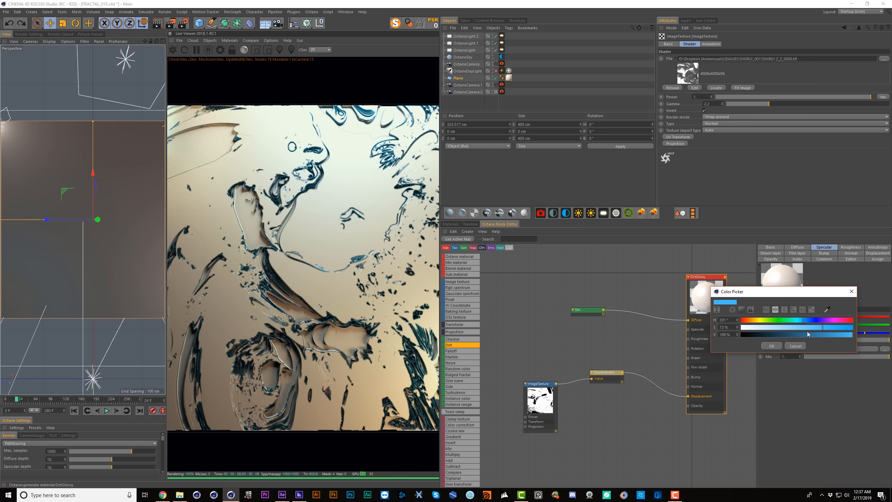
left_click(771, 346)
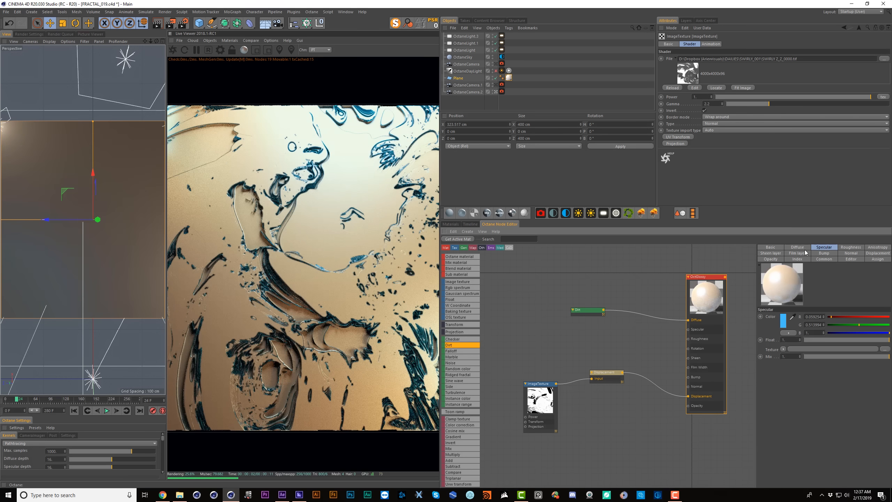
Set the glossy material's roughness float to about 0.05 and adjust the displacement amount
left_click(856, 247)
left_click(808, 339)
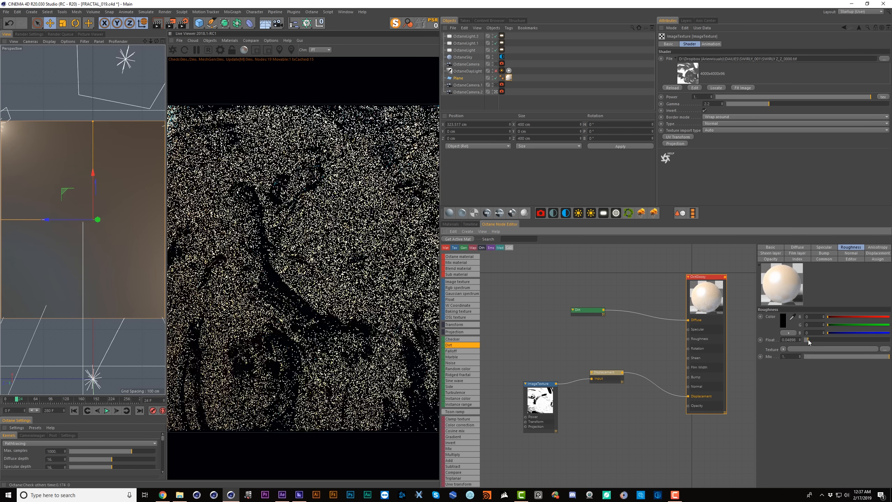
left_click(606, 372)
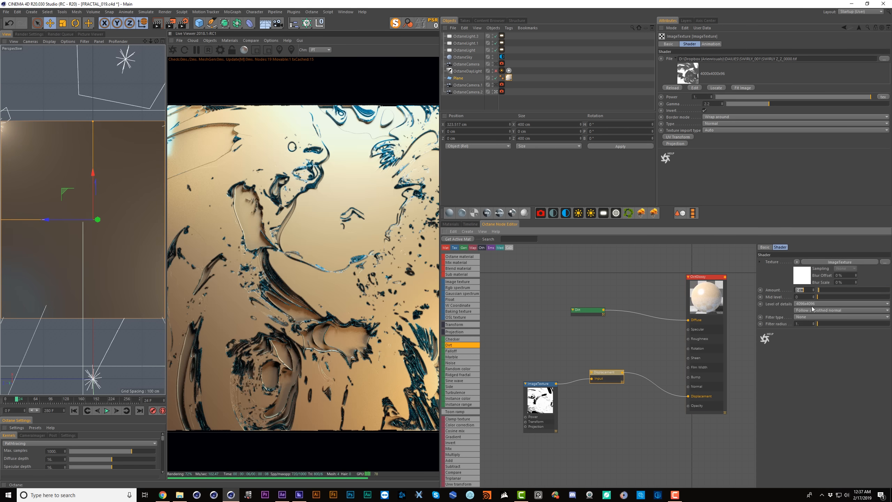
key("Return")
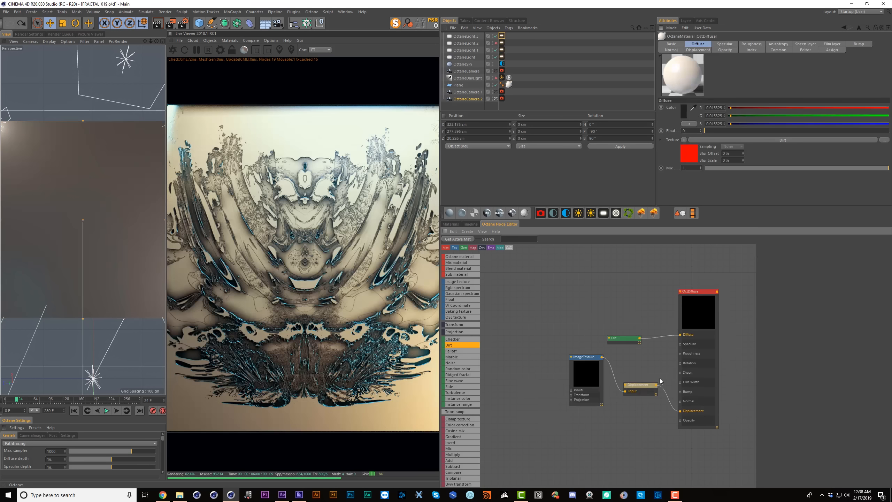
Try smaller and larger radius values on the diffuse material's Dirt node and toggle Invert Normal
middle_click_drag(660, 378, 648, 364)
left_click(618, 326)
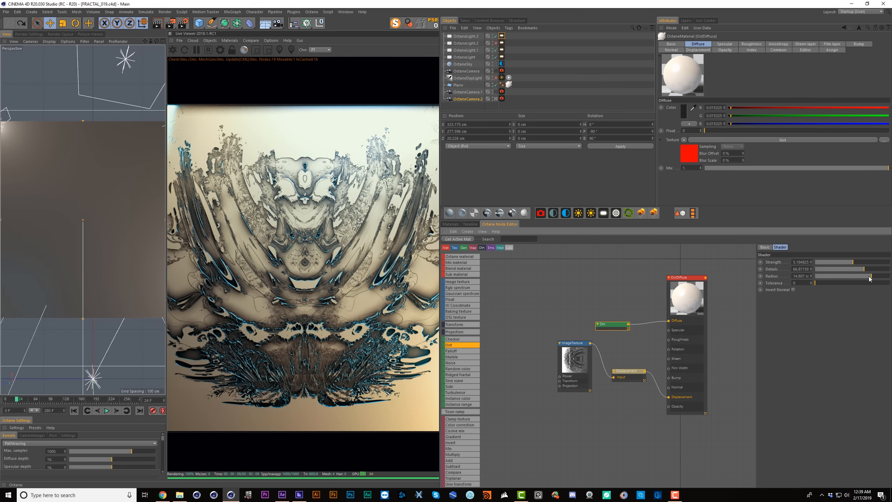
left_click_drag(869, 279, 846, 277)
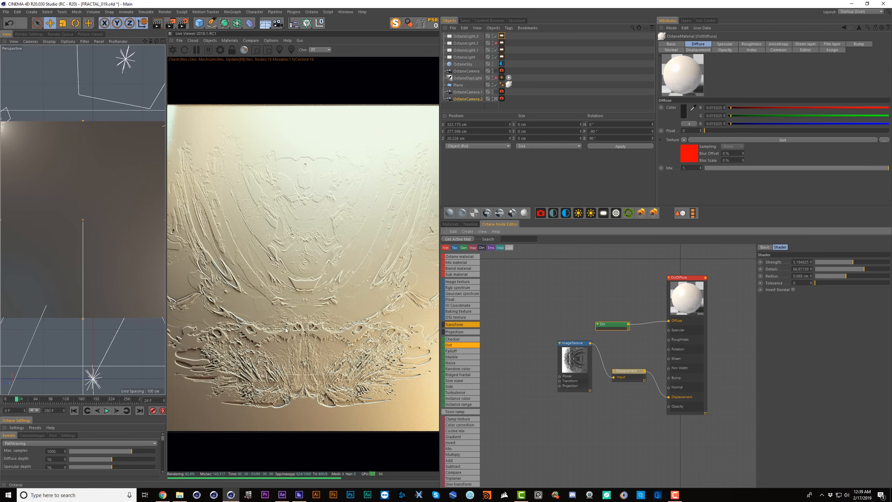
left_click_drag(852, 276, 864, 276)
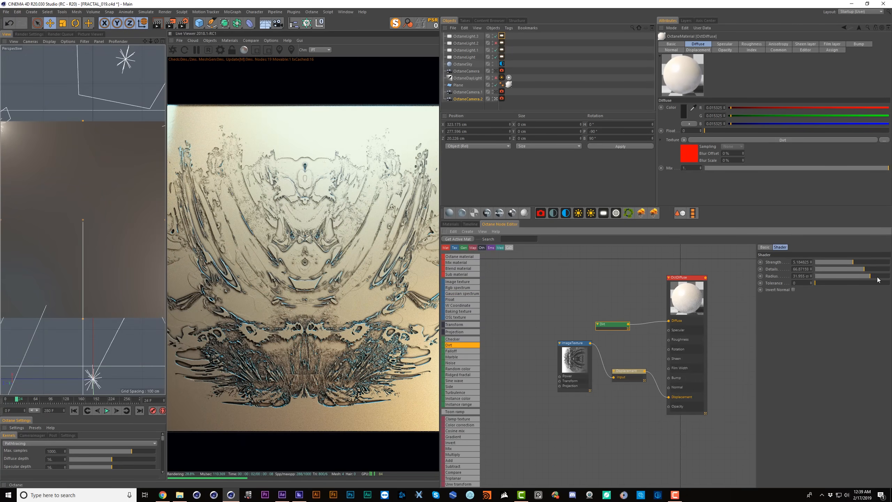
left_click_drag(876, 277, 883, 276)
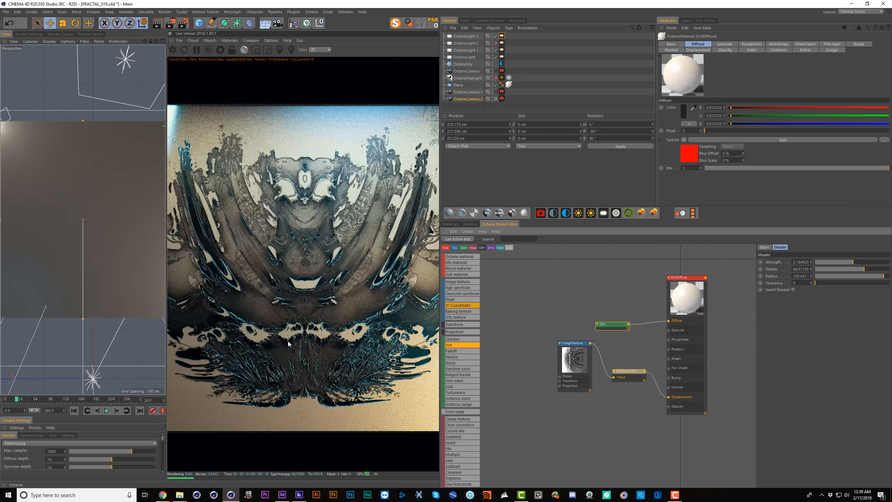
left_click(793, 289)
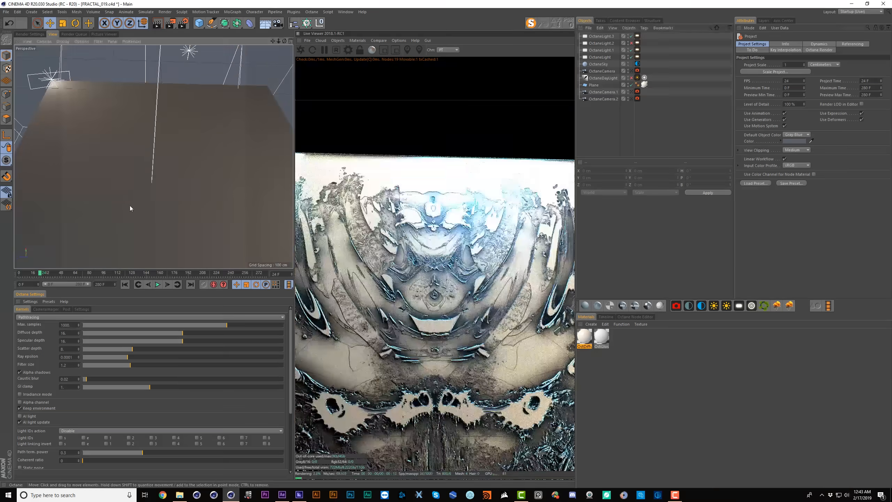
Set the diffuse material's displacement amount to about 12.16 cm and inspect the plane's relief from different angles
middle_click_drag(133, 179, 137, 164, "alt")
left_click_drag(154, 168, 171, 150, "alt")
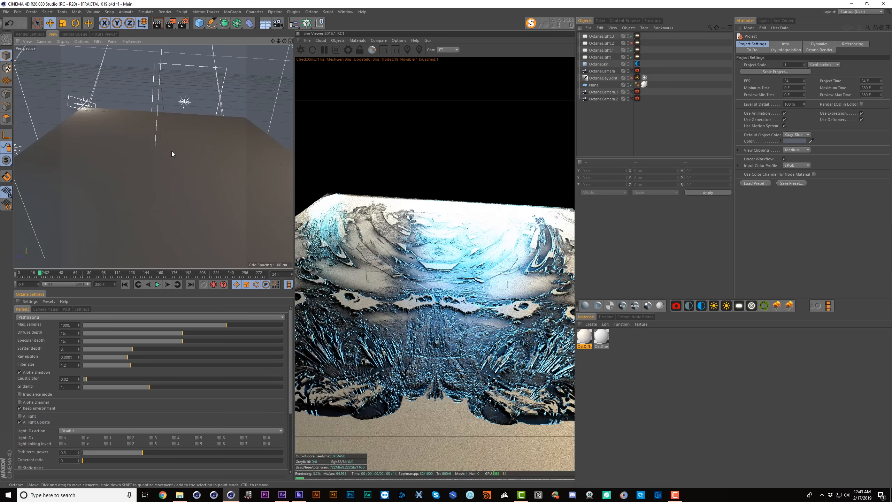
left_click(584, 336)
left_click(644, 316)
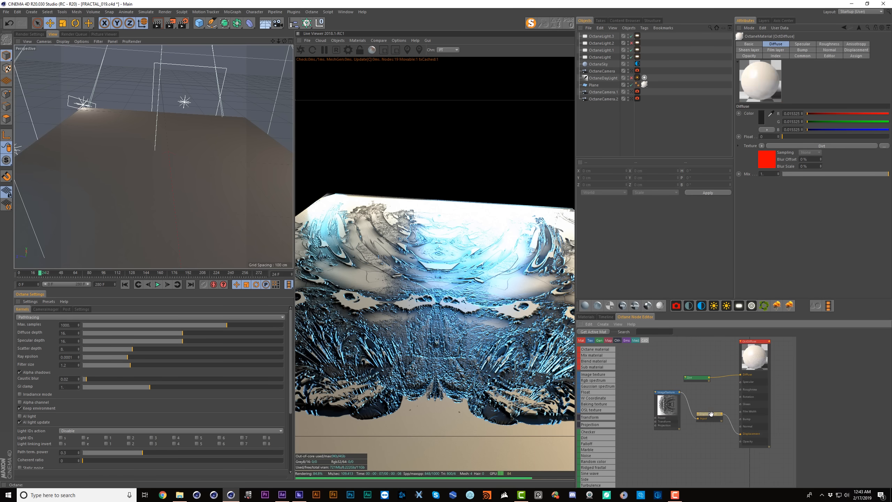
left_click_drag(857, 384, 864, 384)
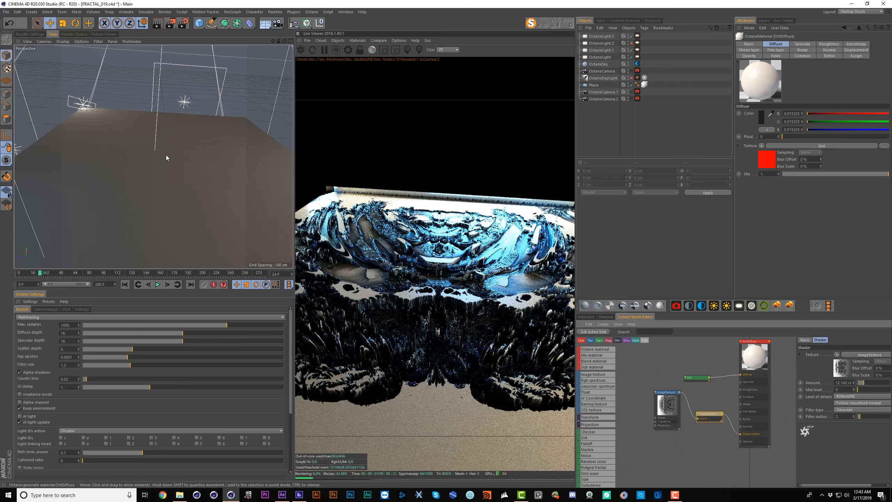
left_click_drag(172, 169, 177, 221, "alt")
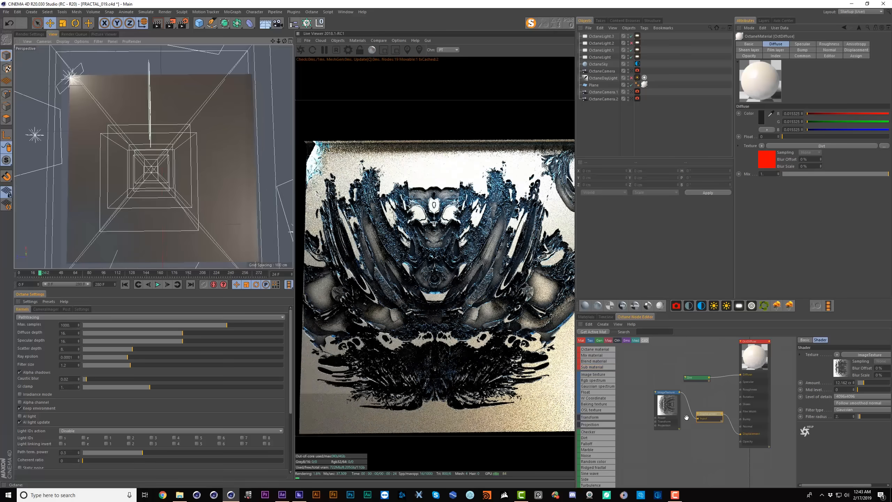
Set the Dirt node's strength to about 2.02 and toggle its Invert Normal option
left_click(697, 377)
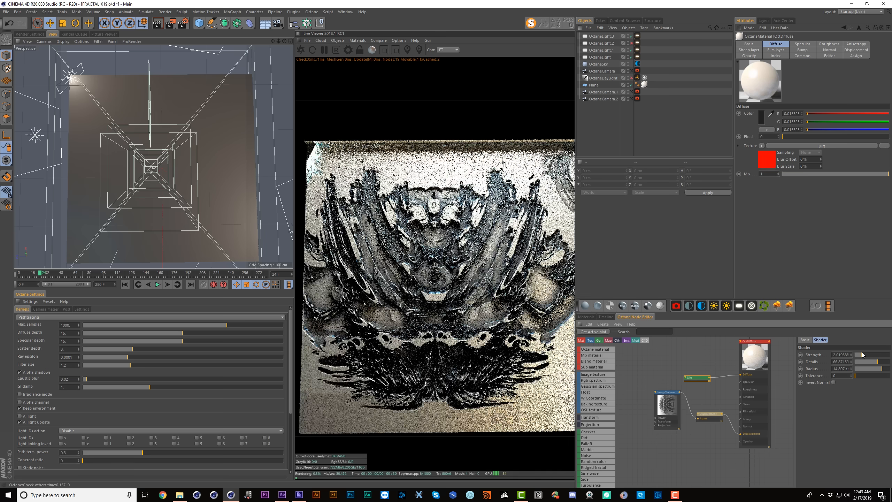
left_click(833, 382)
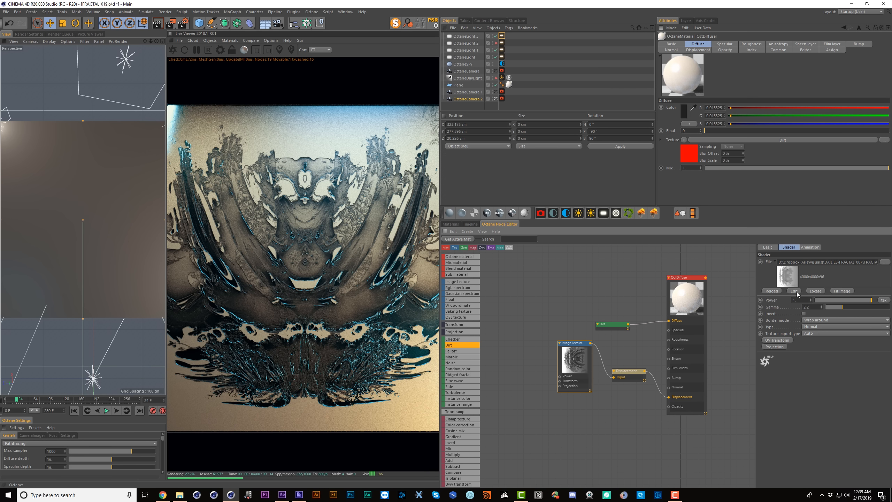
Open the displacement image texture's source file in the external image viewer
left_click(794, 291)
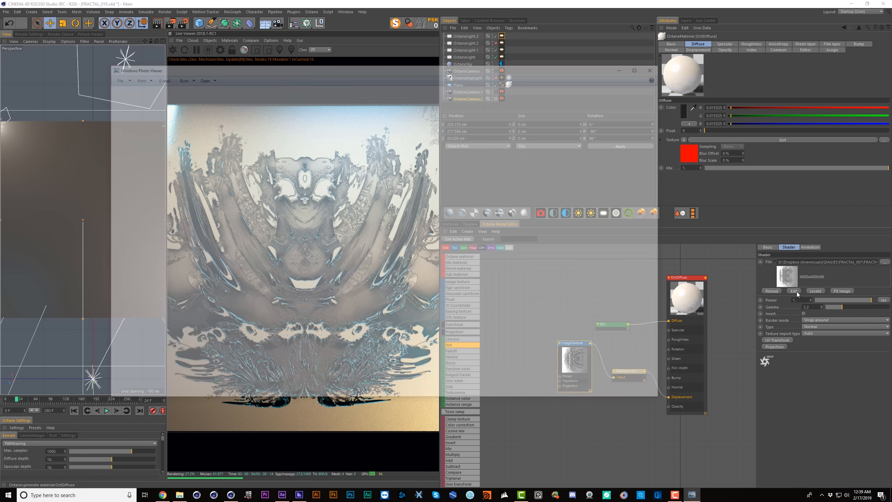
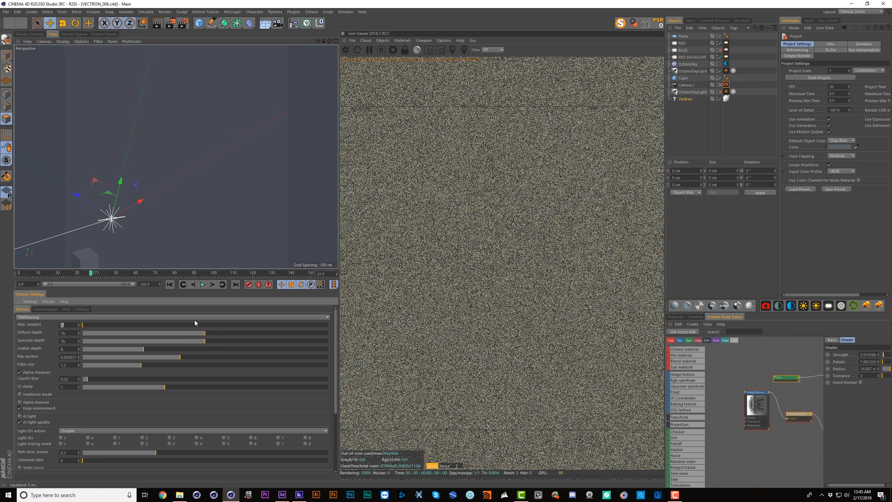
Set the Octane max samples to 1000 and reset and compile the Vectron object's script
type("1000.")
key("Return")
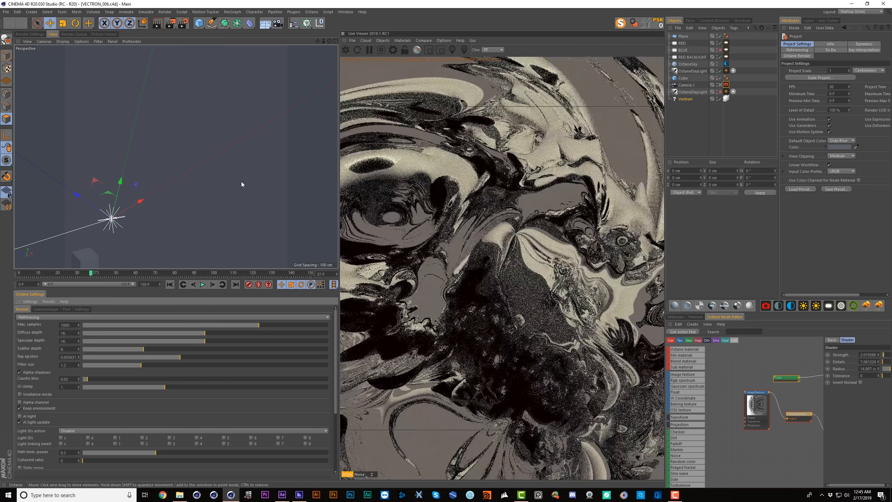
left_click(691, 100)
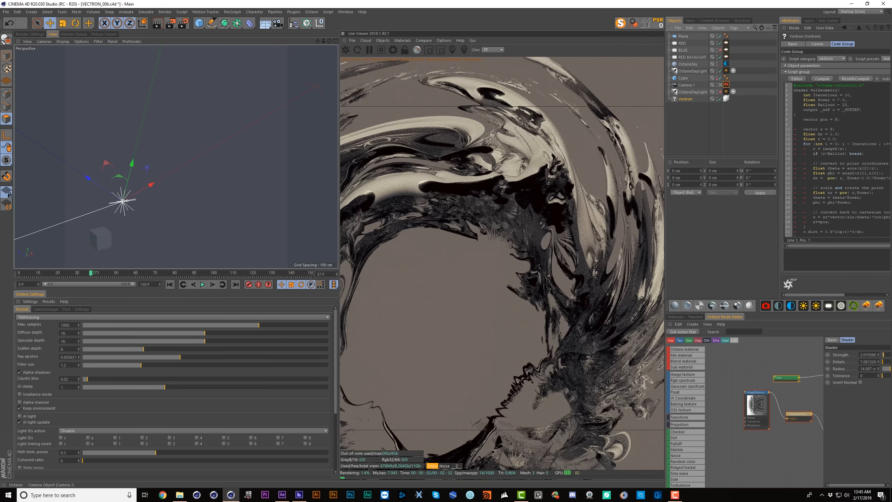
left_click(850, 79)
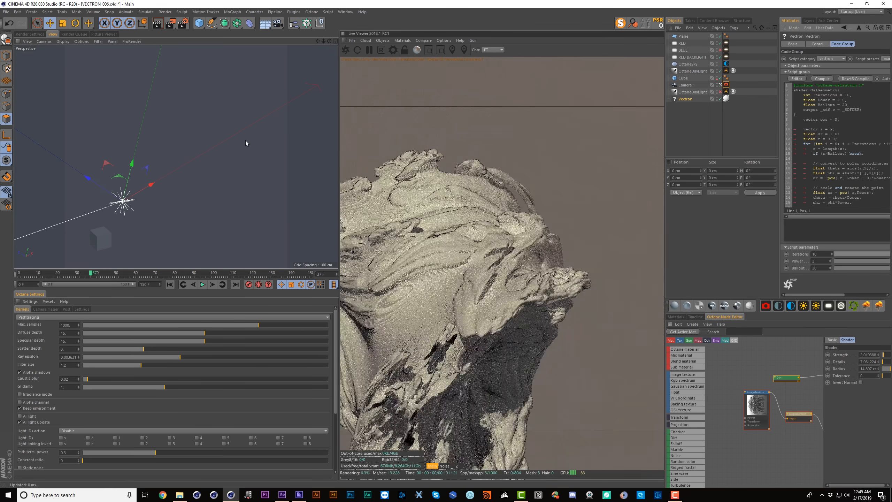
Display the Z-depth pass in the Live Viewer and move the camera in closer to the Vectron fractal
left_click(457, 466)
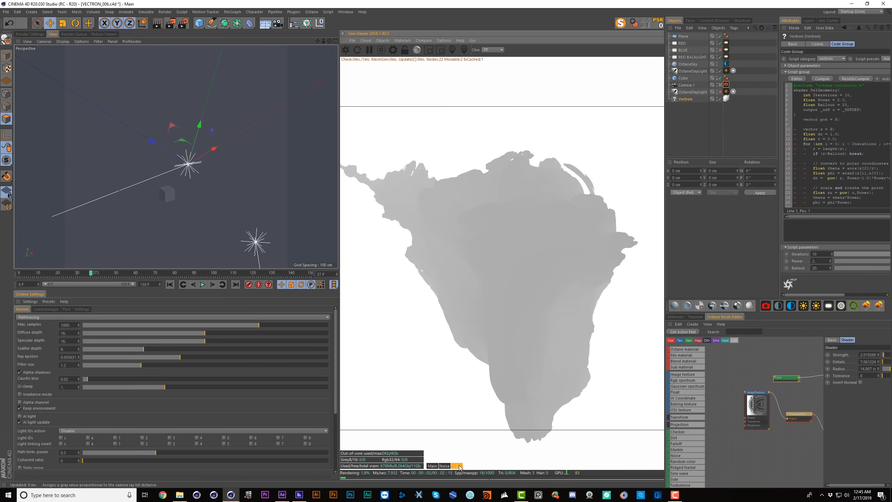
scroll(158, 217, "up", 3)
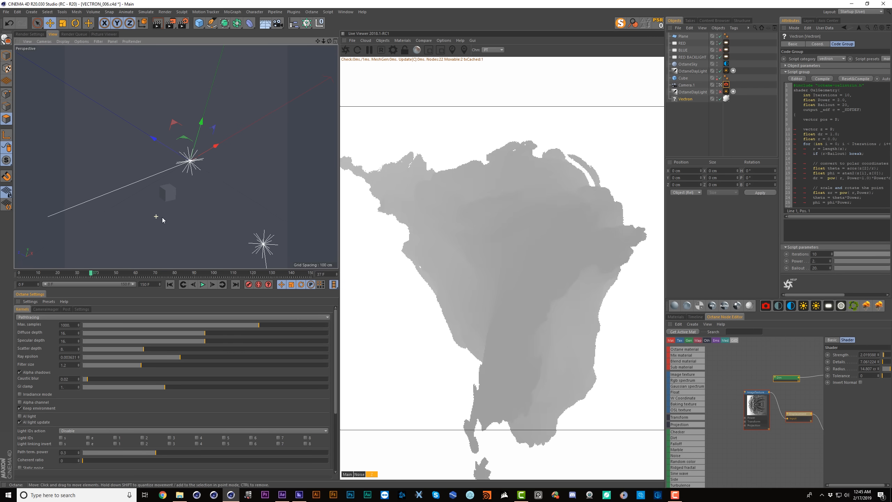
scroll(179, 213, "up", 5)
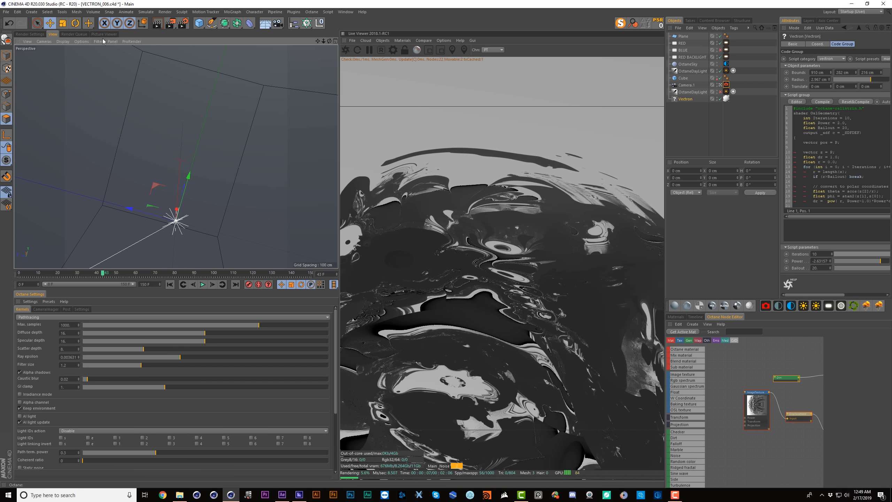
Lower the Z-depth max in the Octane render passes to about 5.64 to increase the depth pass contrast
left_click(184, 25)
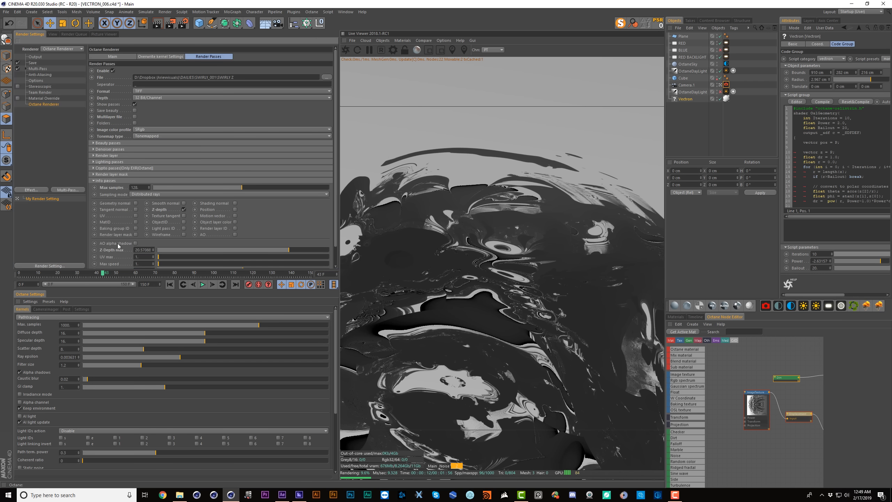
left_click(288, 249)
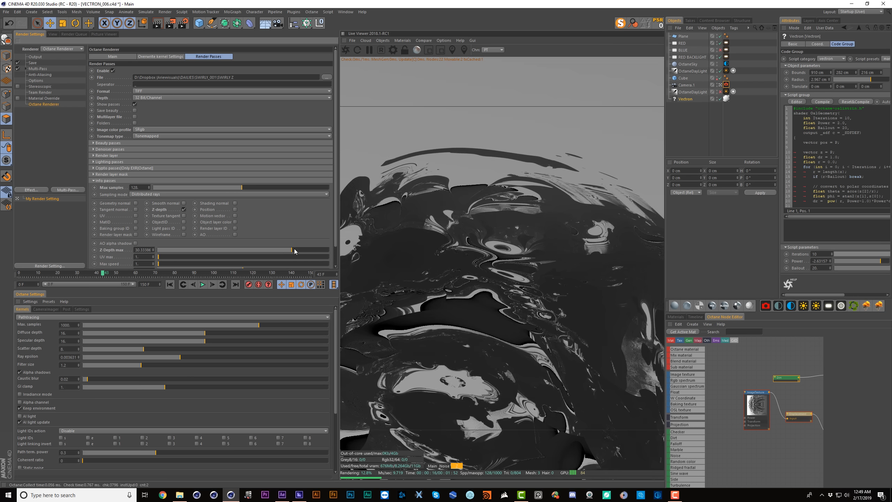
left_click(276, 249)
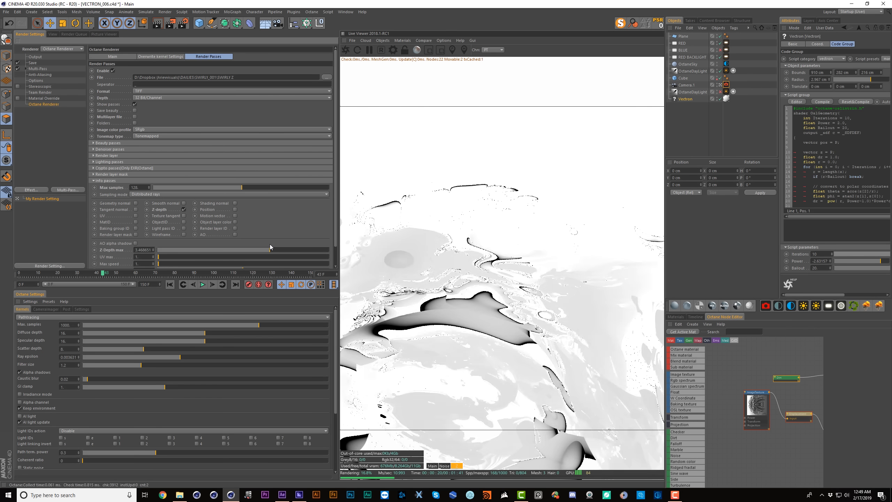
left_click(277, 249)
left_click(275, 248)
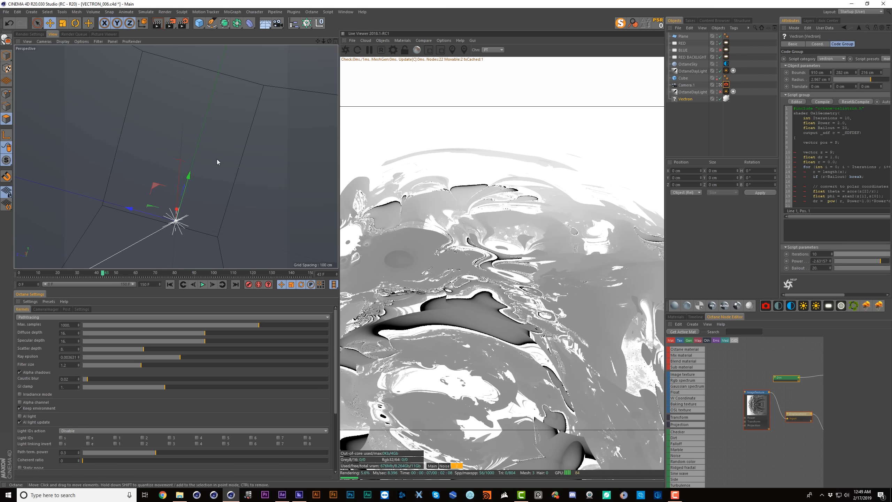
Reframe the fractal from a new angle and place the cube near the centre of the camera view
left_click_drag(227, 106, 180, 184, "alt")
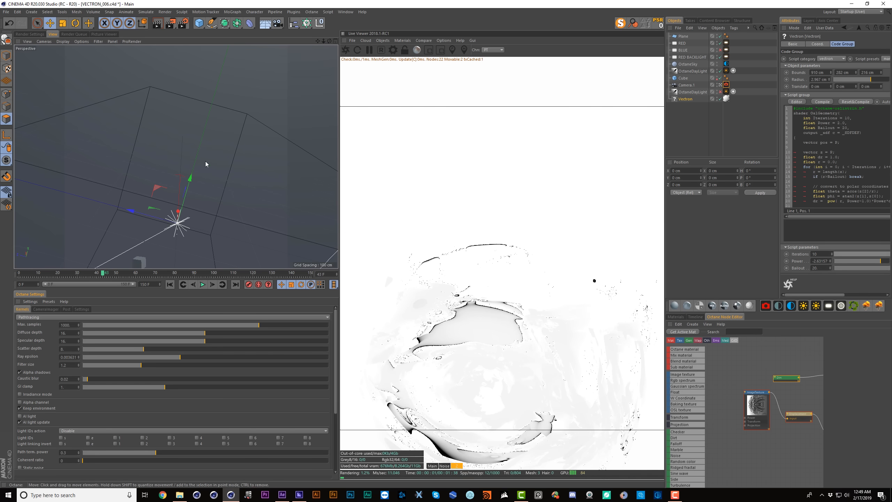
left_click_drag(195, 181, 209, 132, "alt")
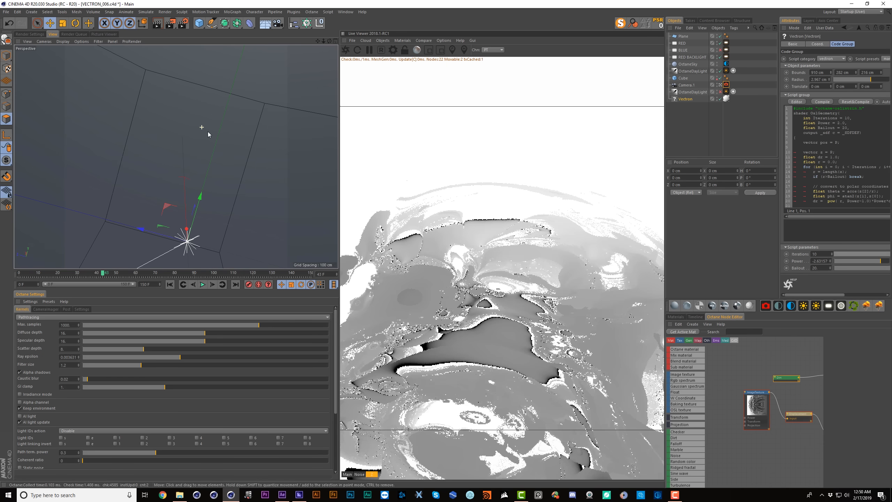
left_click(683, 78)
left_click_drag(130, 254, 246, 136)
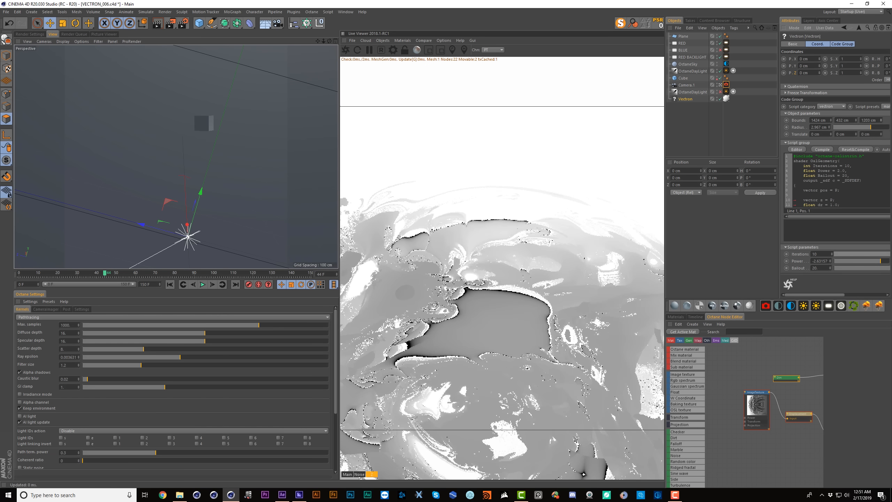
Enlarge the Vectron object's bounds, with about 1545 cm in X, and check the fractal from slightly different angles
left_click_drag(880, 119, 855, 85)
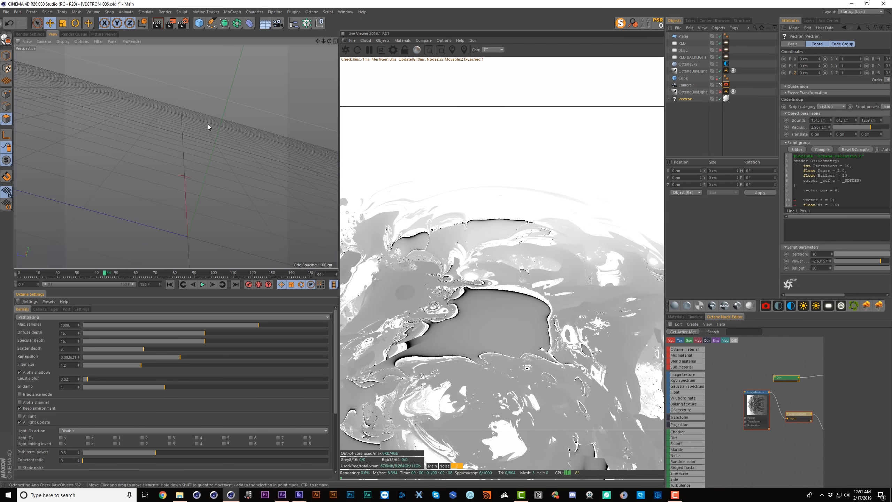
left_click_drag(208, 124, 210, 124, "alt")
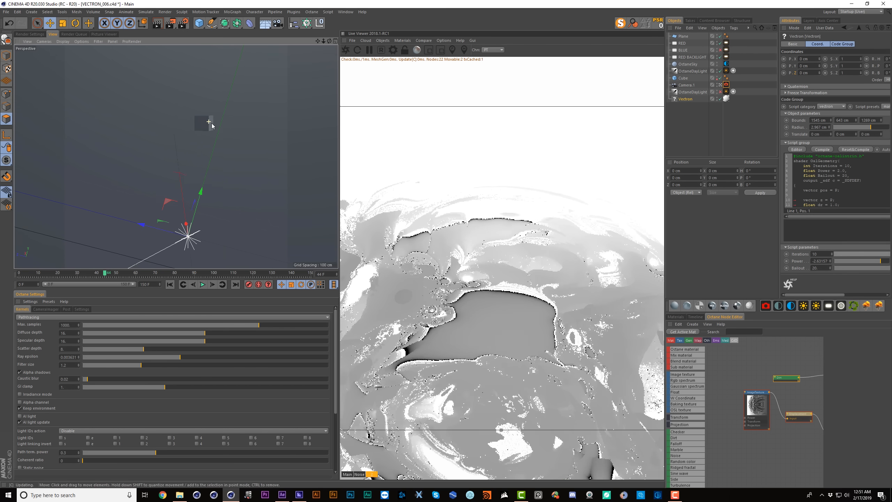
left_click_drag(210, 123, 196, 146, "alt")
key("ctrl+shift+z")
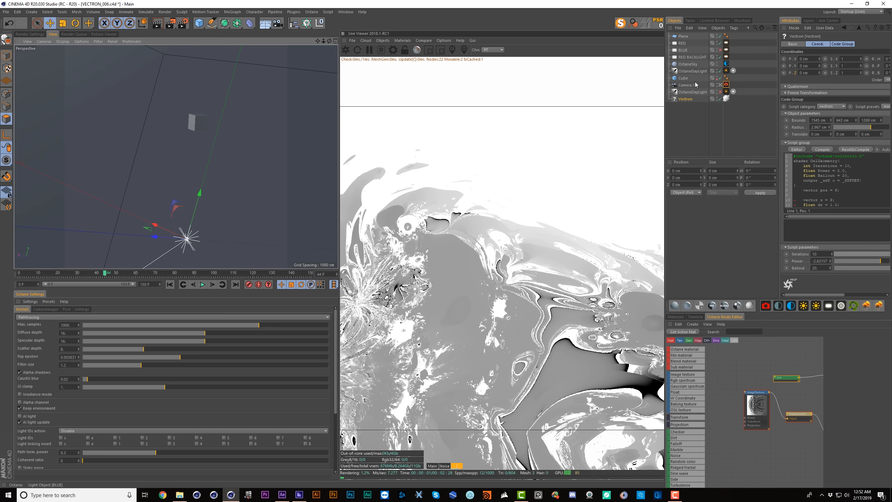
Parent Camera.1 to the cube so that the cube drives the camera
left_click_drag(694, 84, 684, 78)
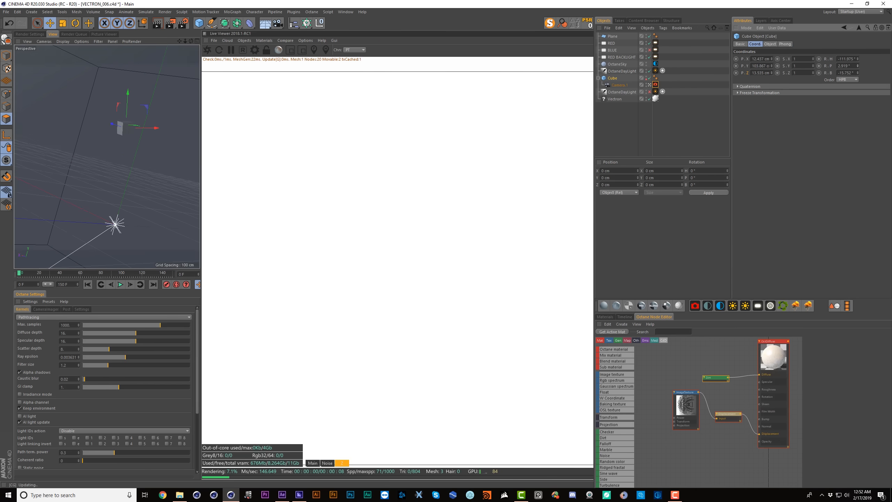
mouse_move(121, 128)
left_mouse_down("alt")
mouse_move(129, 131)
mouse_move(122, 128)
left_mouse_up("alt")
key("ctrl+z")
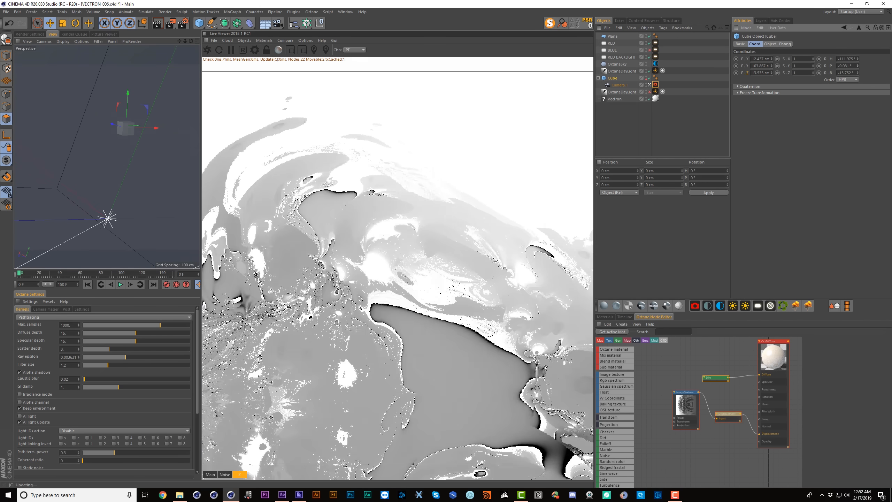
Keyframe the cube's pitch rotation at frame 0 and again at frame 150 with about -17.08°
left_click(819, 66, "ctrl")
key("shift+g")
left_click_drag(857, 66, 856, 74)
left_click(818, 66, "ctrl")
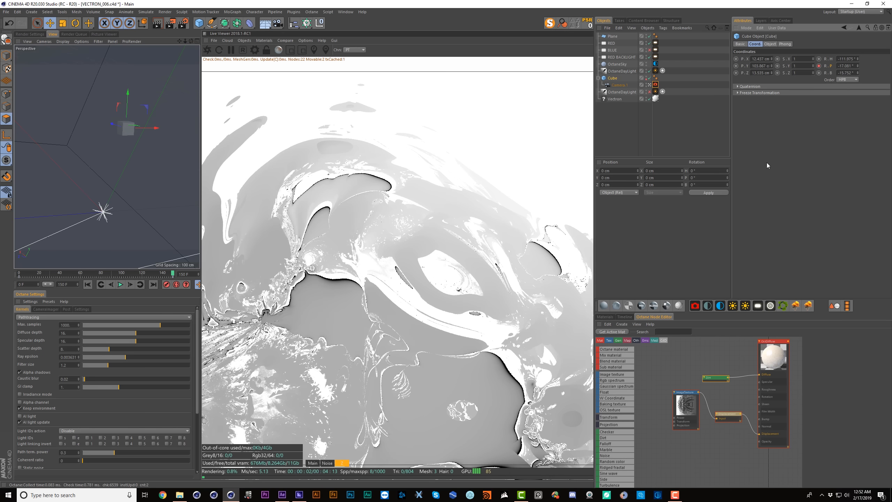
Show the cube's rotation keys in the Timeline and play back the camera animation
key("shift+F3")
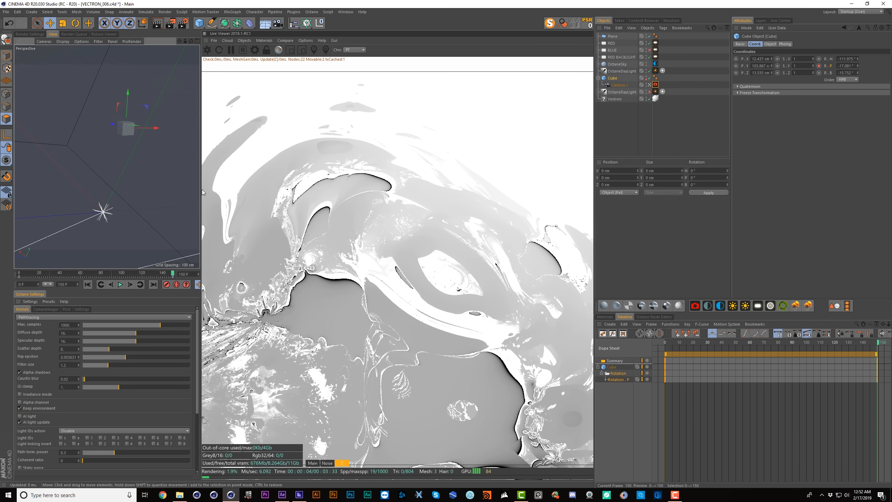
key("F8")
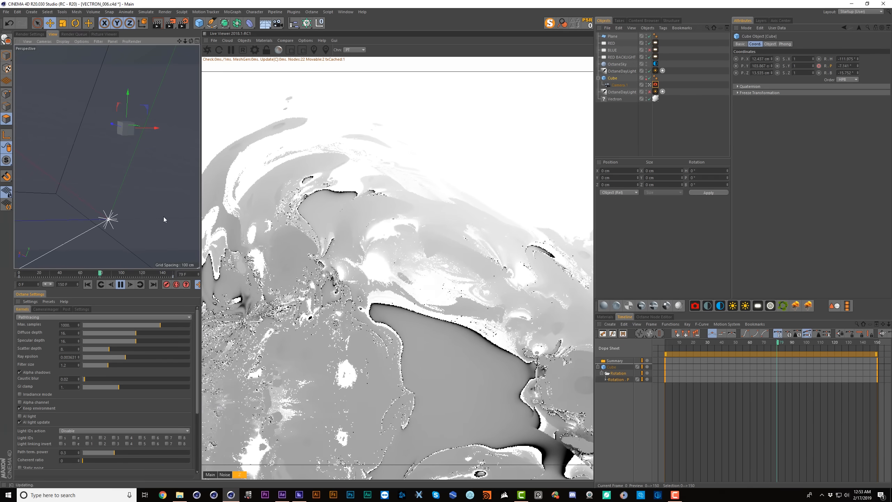
key("F8")
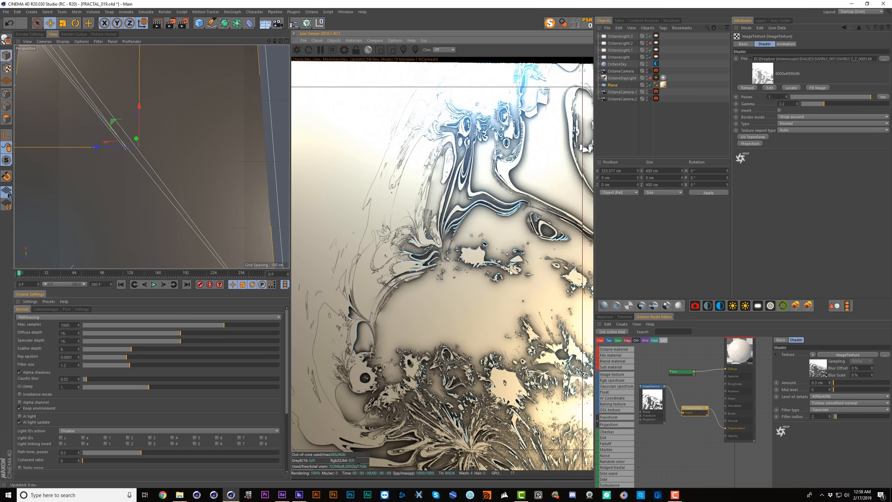
Examine the render of the displaced plane in the FRACTAL_019 scene
left_click_drag(579, 248, 592, 290)
mouse_move(583, 337)
left_mouse_down()
mouse_move(331, 337)
mouse_move(586, 337)
left_mouse_up()
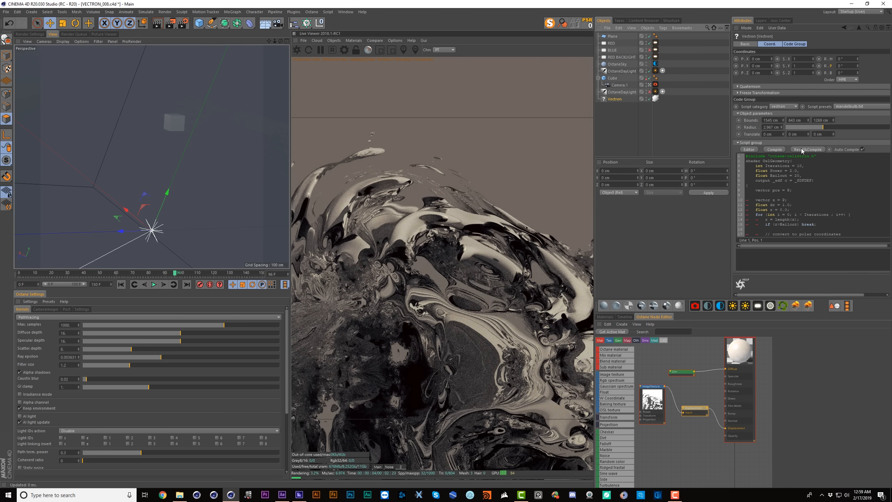
Reset and compile the Vectron object's mandelbulb script and widen the area showing its attributes
left_click(802, 150)
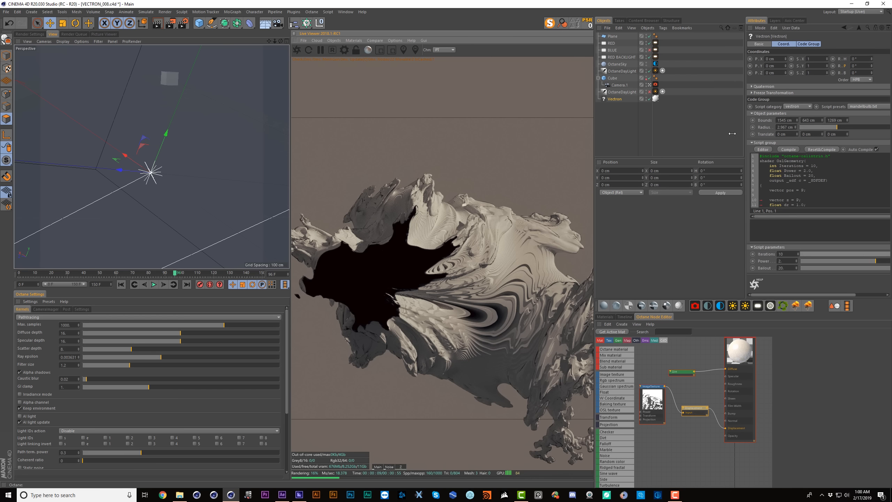
left_click_drag(730, 130, 698, 130)
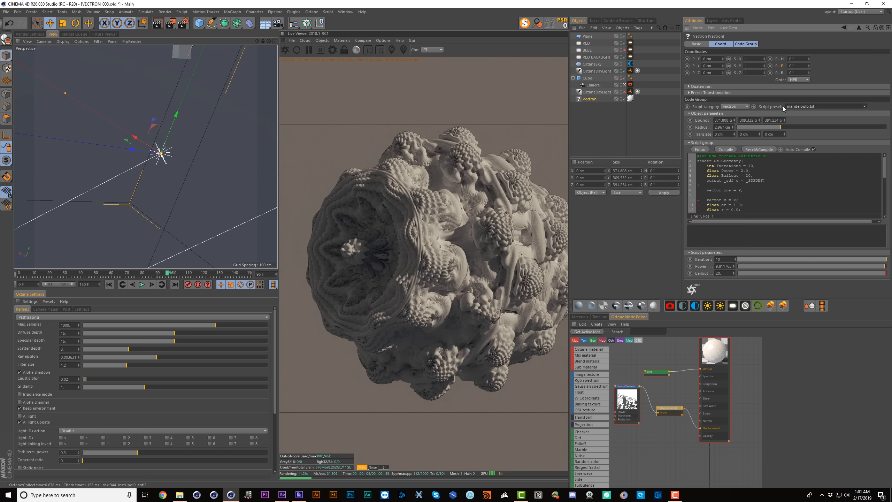
Load the menger_sponge_boolen_extract.txt script preset on the Vectron object and set its k parameter to about 5.59
left_click(796, 107)
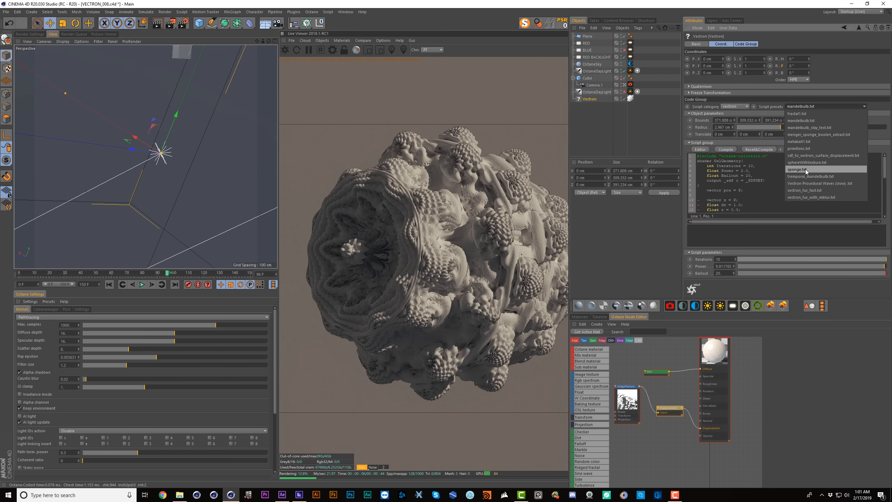
left_click(805, 136)
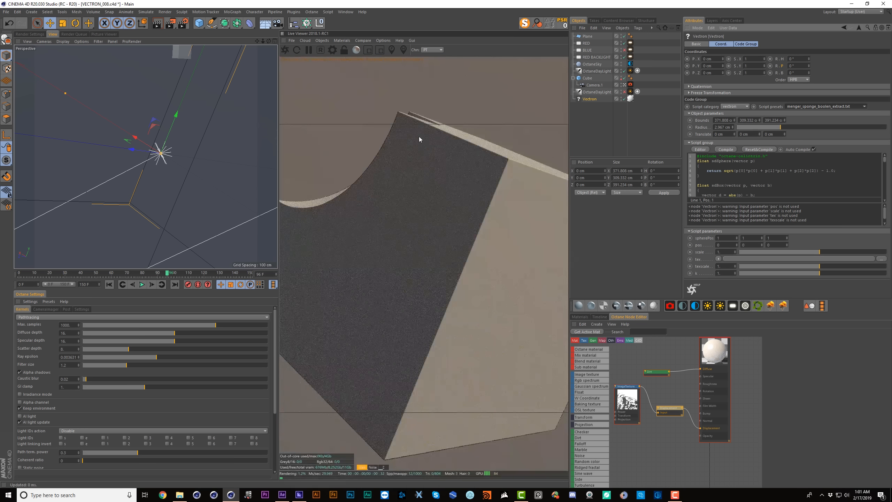
left_click_drag(182, 71, 147, 79, "alt")
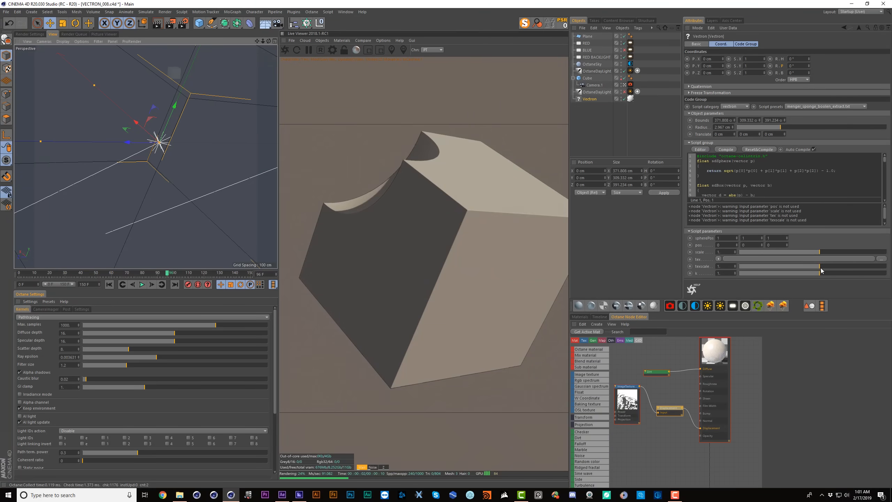
left_click_drag(821, 275, 853, 274)
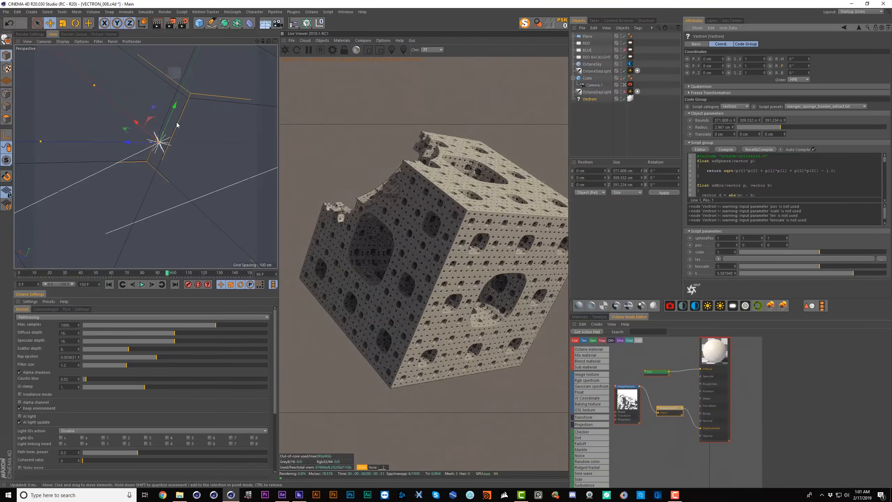
Set Octane's ray epsilon to 0.0001 and move the camera close inside the sponge's holes
right_click_drag(174, 121, 199, 93, "alt")
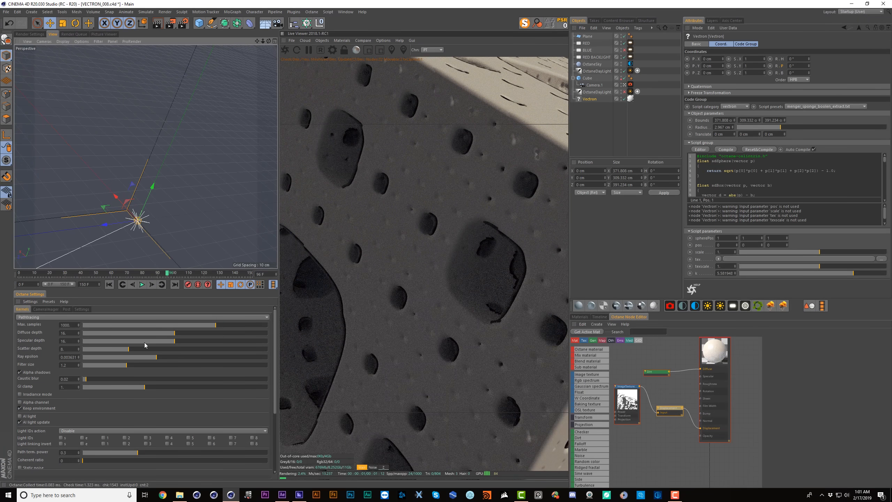
left_click_drag(138, 358, 125, 358)
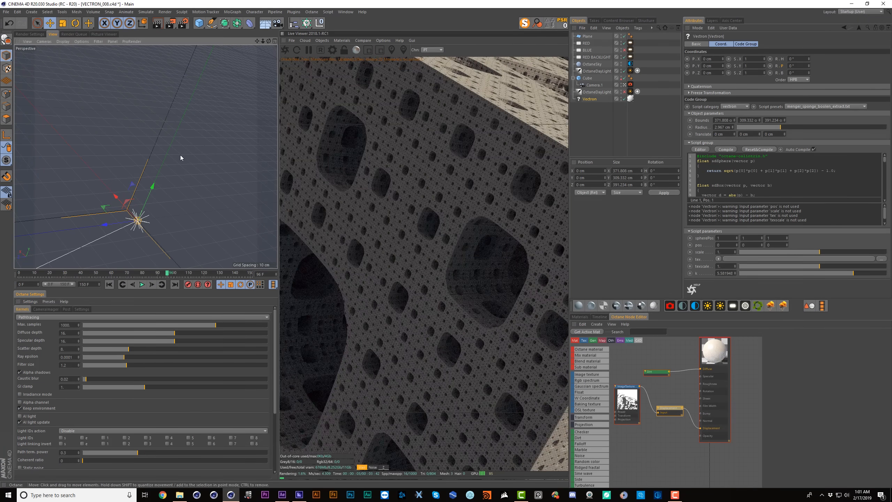
left_click_drag(180, 155, 183, 157, "alt")
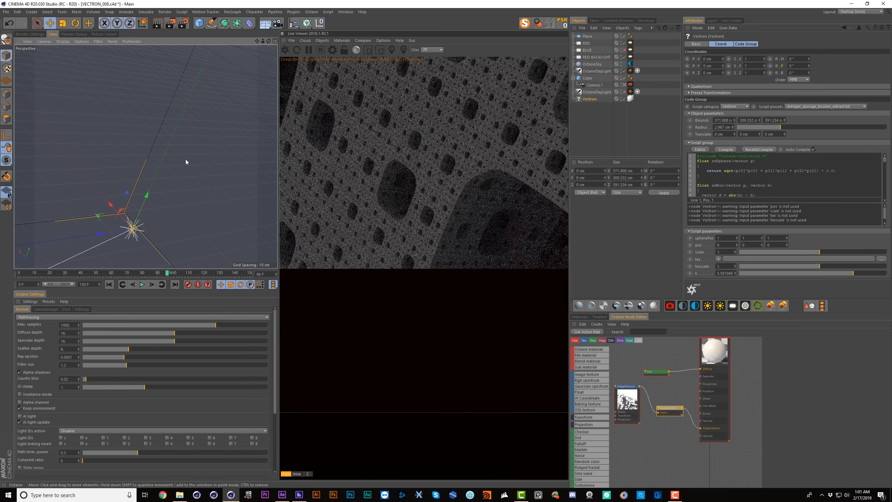
left_click_drag(166, 208, 168, 153, "alt")
Set the first OctaneDayLight's power to about 0.63 and its north offset to about -0.41
left_click(603, 71)
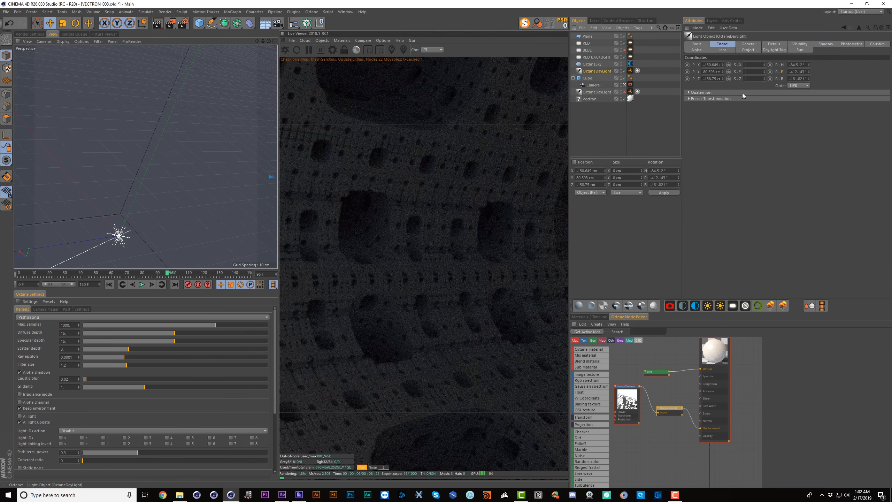
left_click(785, 50)
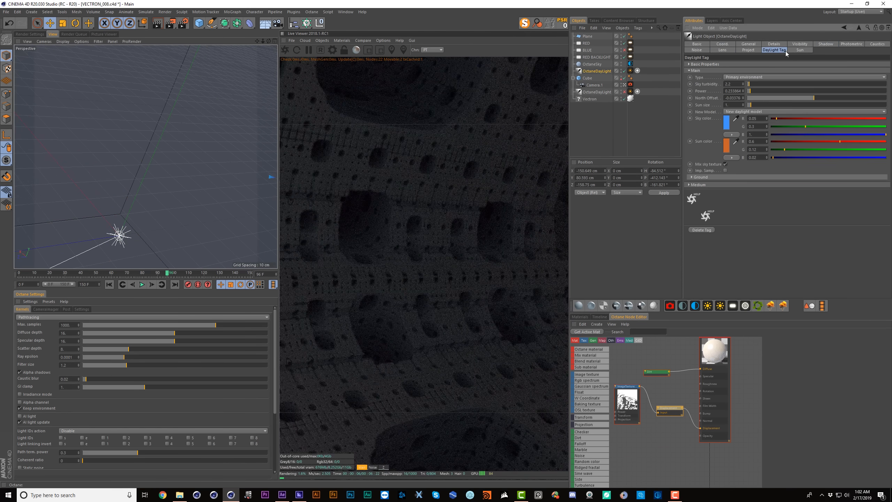
left_click(768, 91)
left_click_drag(774, 92, 756, 92)
left_click(785, 98)
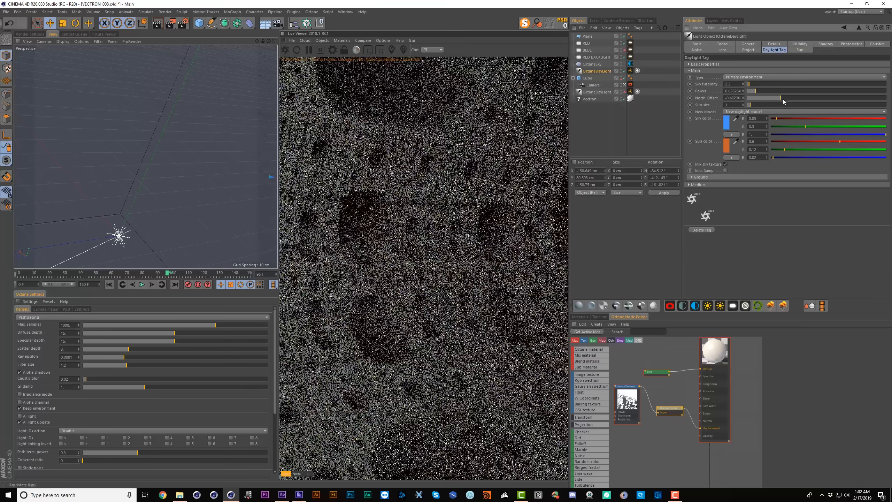
left_click(788, 98)
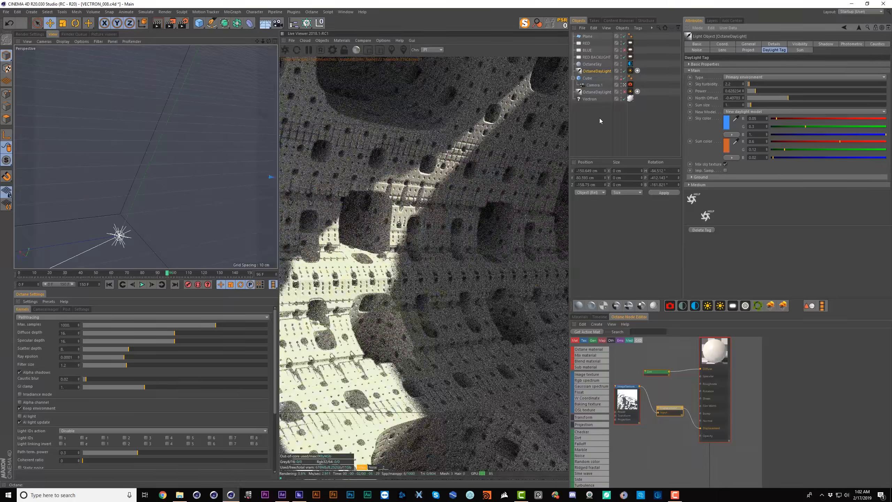
Display the sponge's Z-depth pass in the Live Viewer and lower the Z-depth max in the render passes
left_click(589, 98)
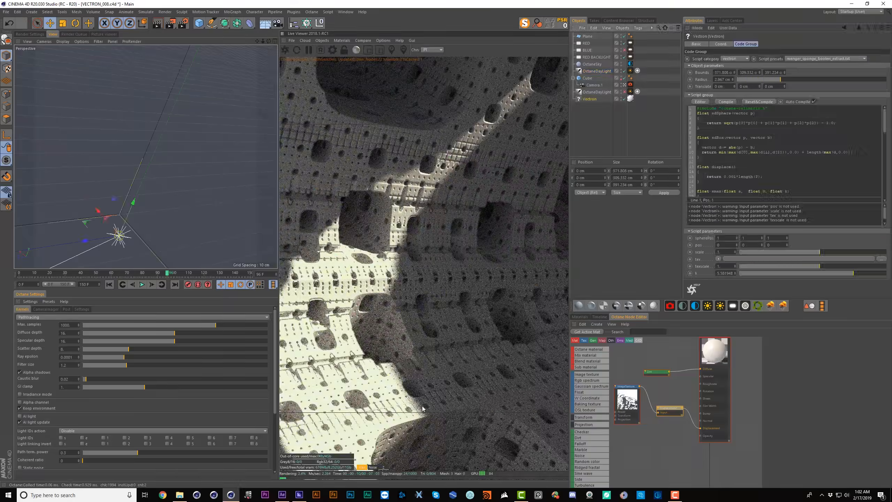
left_click(384, 468)
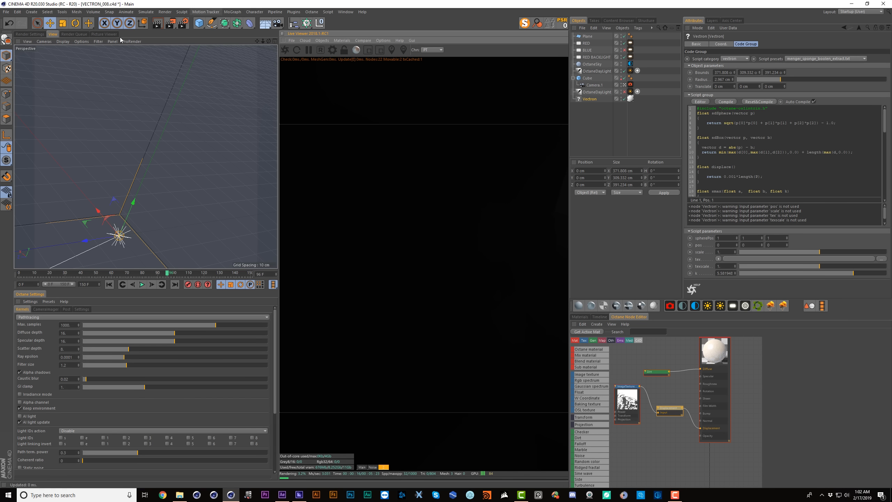
left_click(183, 23)
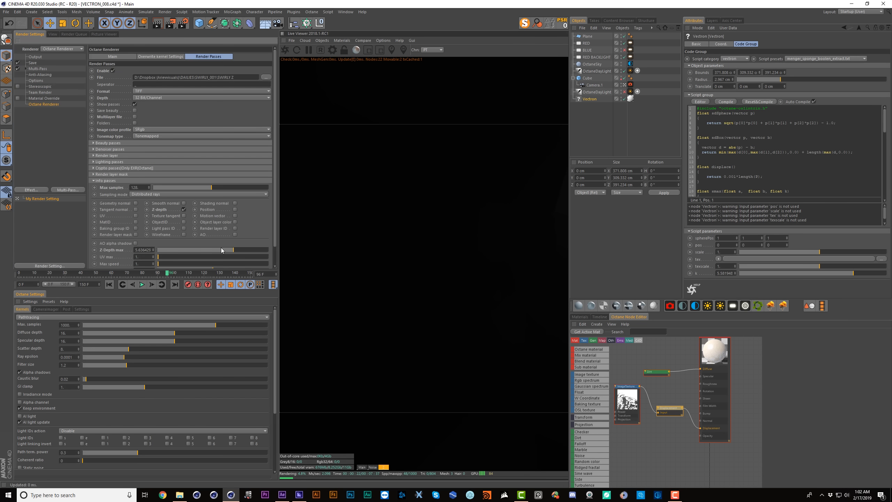
left_click_drag(232, 250, 211, 250)
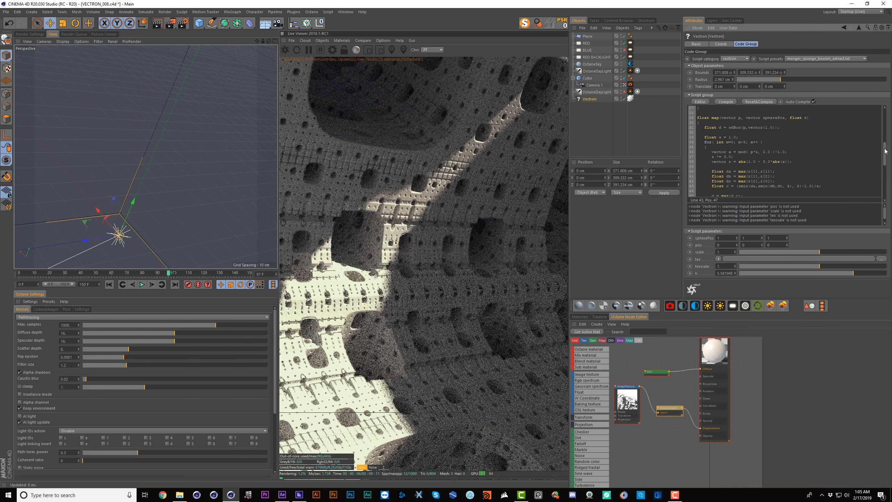
Change the abs(a) multiplier in the map function's vector r line to 3.1
scroll(885, 151, "down", 3)
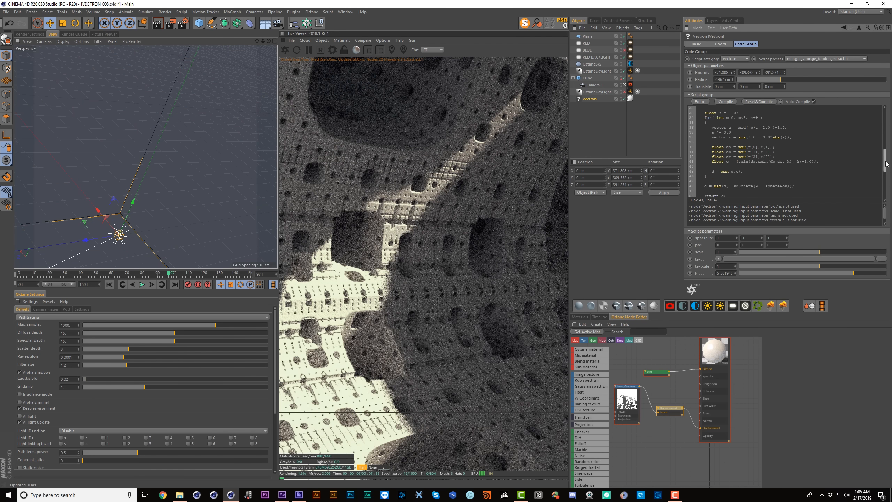
scroll(886, 150, "up", 3)
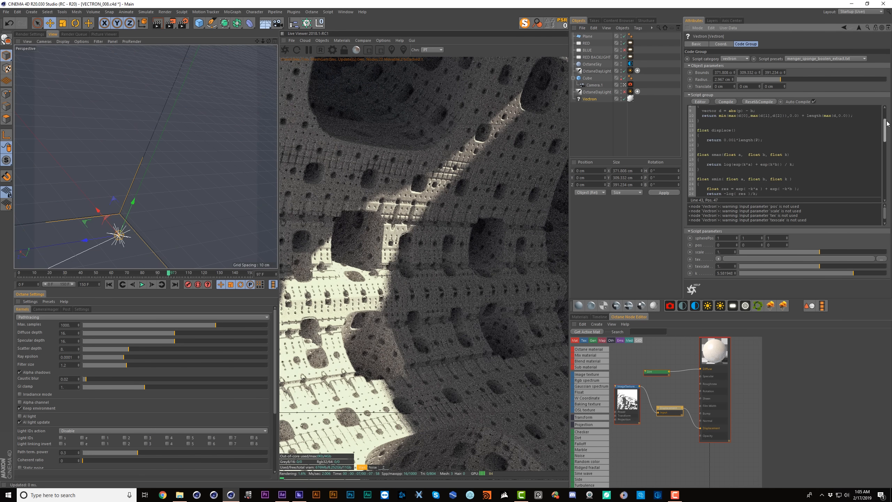
scroll(885, 153, "down", 3)
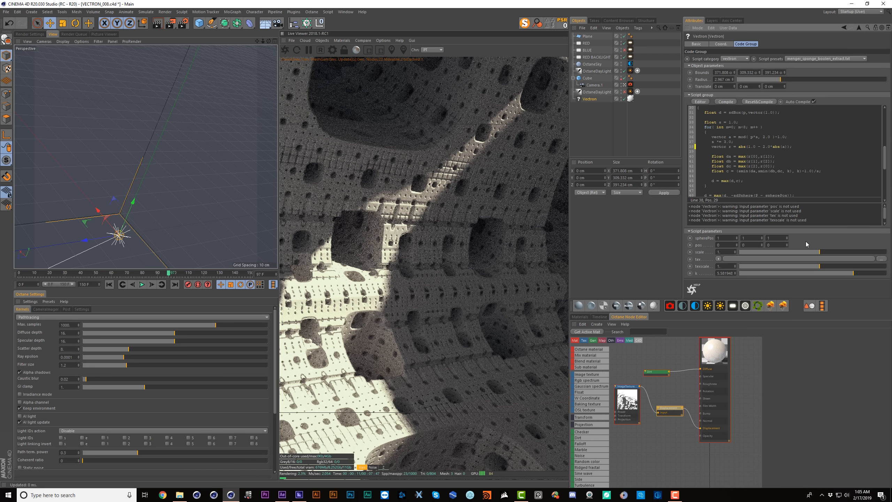
key("ctrl+z")
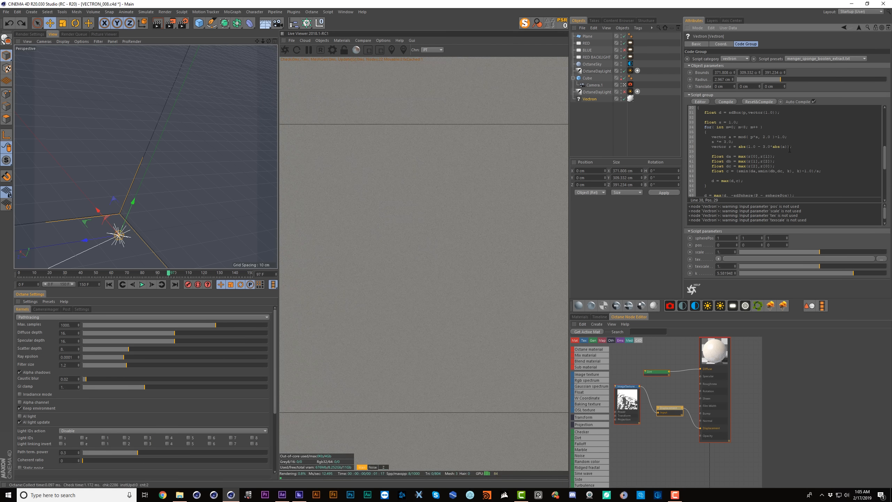
left_click_drag(762, 146, 766, 146)
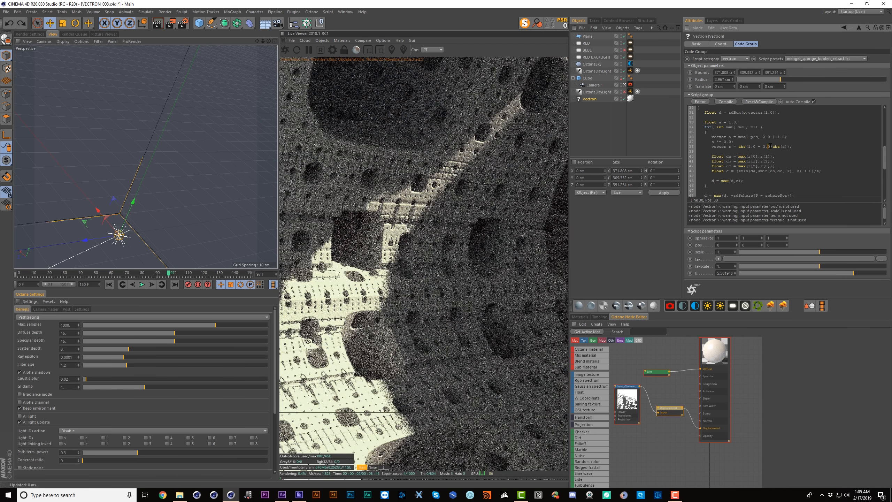
type("1")
left_click(797, 186)
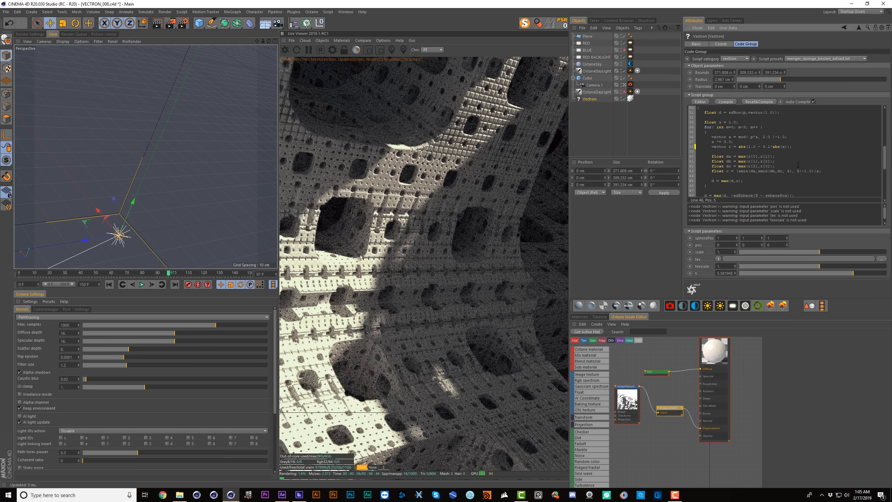
Try 2.1 as the value subtracted in the sdSphere return line and inspect the cut-out from several angles
scroll(798, 164, "up", 10)
left_click(827, 123)
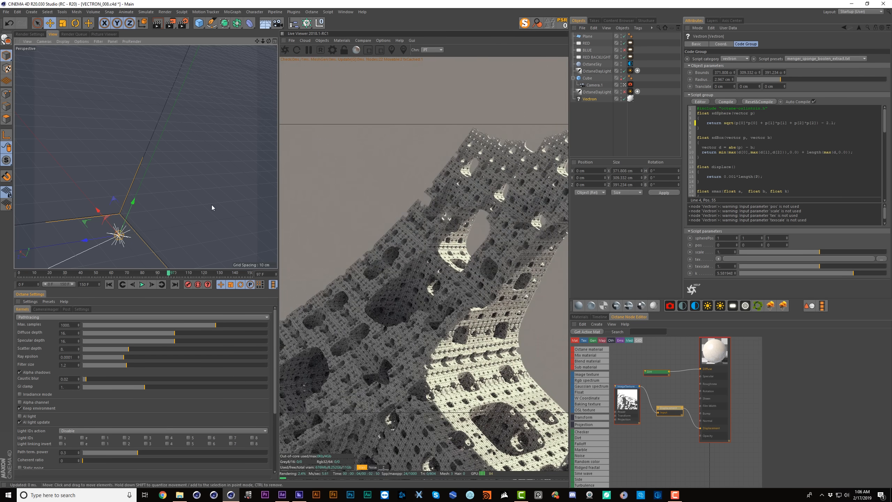
left_click_drag(210, 203, 202, 205, "alt")
right_click_drag(202, 205, 180, 209, "alt")
left_click_drag(180, 209, 191, 187, "alt")
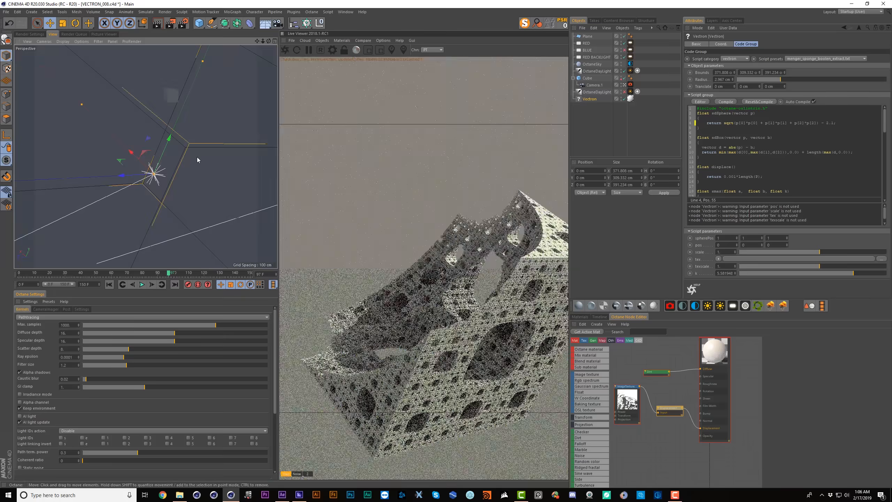
mouse_move(203, 138)
right_mouse_down("alt")
mouse_move(227, 136)
mouse_move(206, 138)
right_mouse_up("alt")
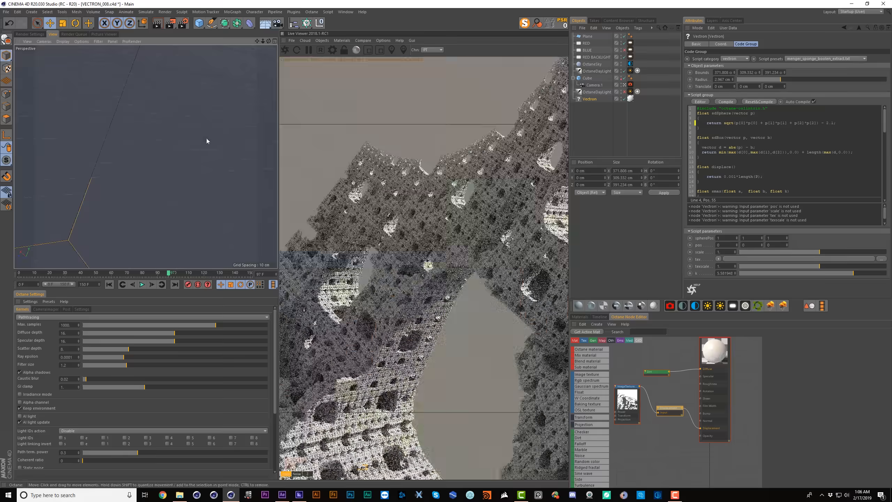
left_click_drag(207, 137, 198, 160, "alt")
Try 0 as the value subtracted in the sdSphere return line and look at the sponge's corner
left_click_drag(826, 122, 829, 123)
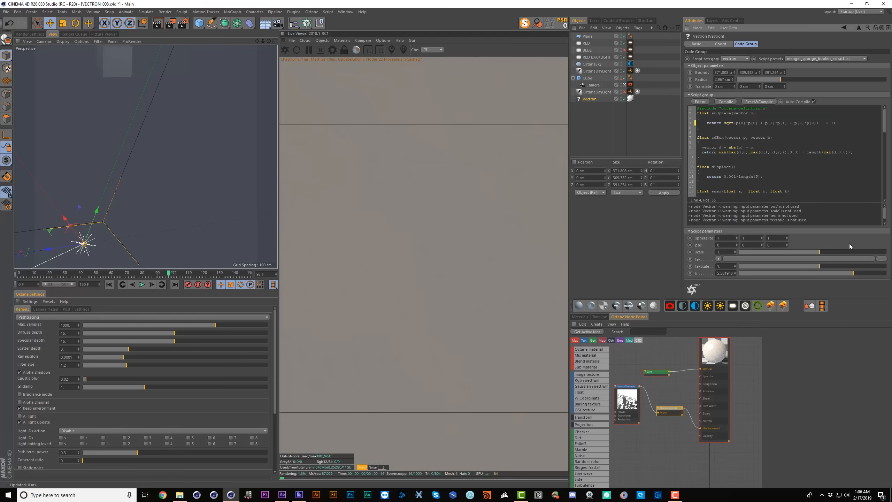
right_click_drag(193, 191, 182, 217, "alt")
left_click_drag(192, 207, 203, 196, "alt")
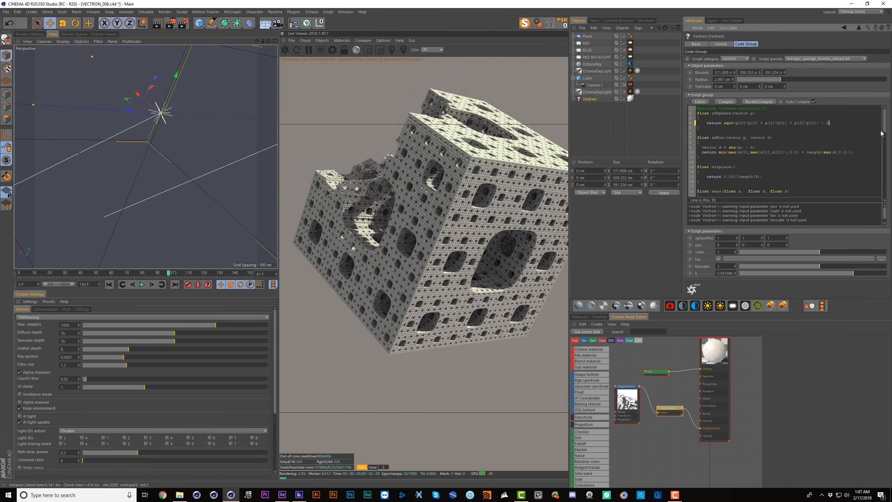
left_click(840, 243)
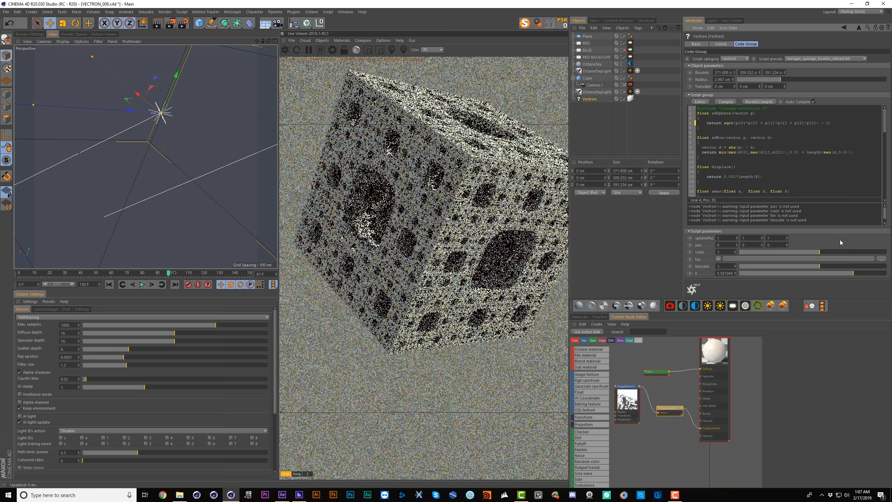
left_click_drag(194, 151, 198, 179, "alt")
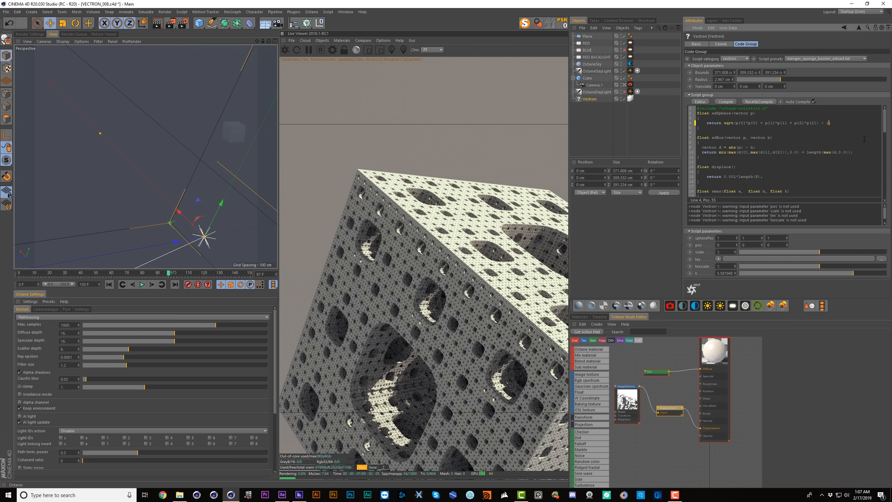
Set the value subtracted in the sdSphere return line to 2 and view the sponge facing its carved corner
key("Return")
key("BackSpace")
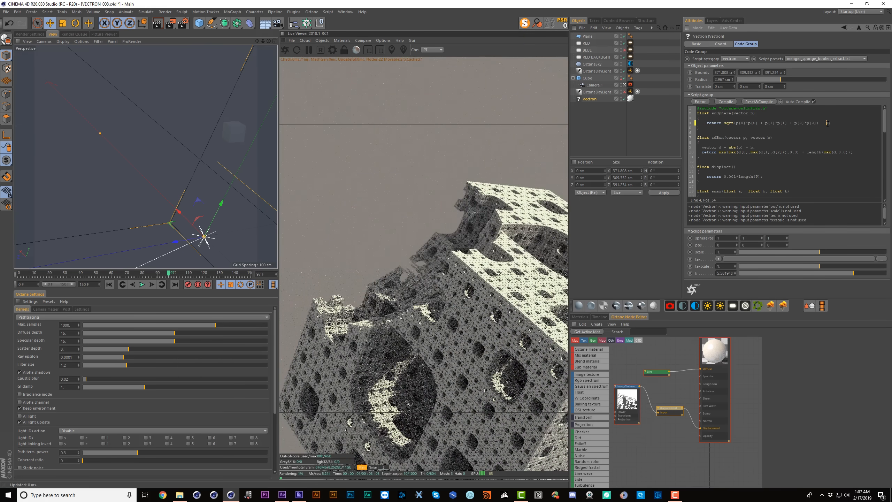
type("2")
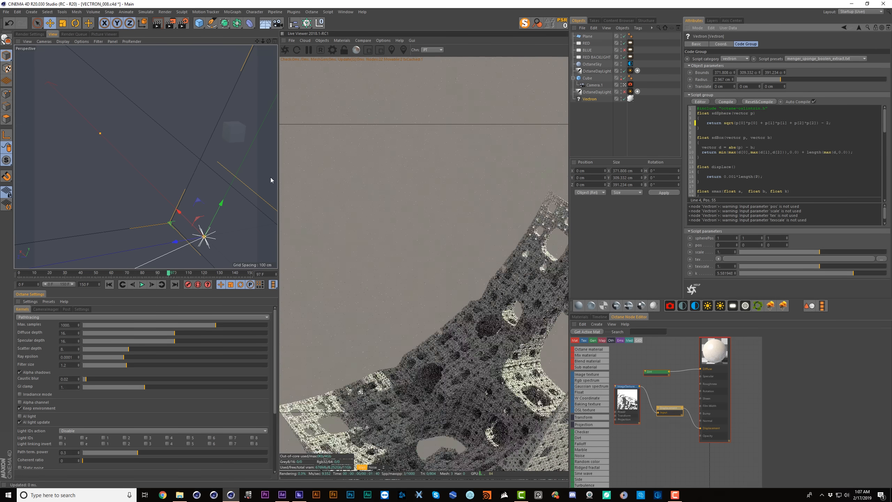
middle_click_drag(194, 213, 164, 178, "alt")
left_click_drag(164, 232, 173, 222, "alt")
key("ctrl+shift+z")
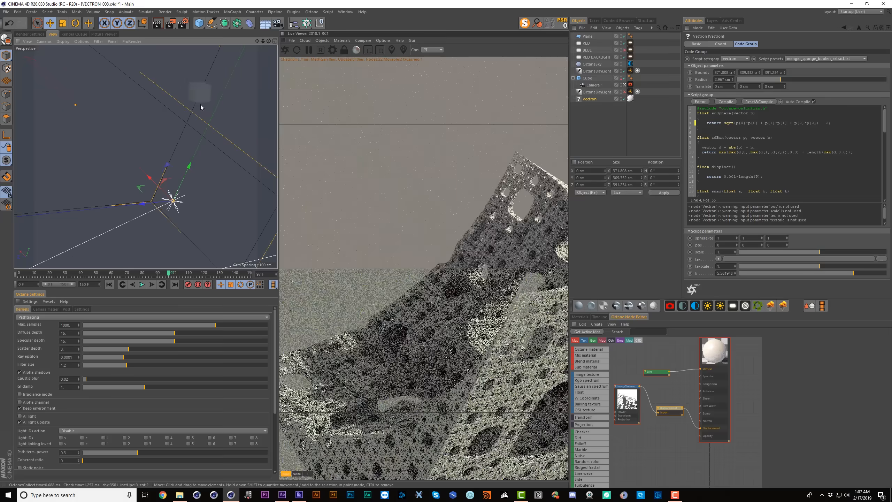
mouse_move(201, 98)
left_mouse_down("alt")
mouse_move(242, 109)
mouse_move(223, 81)
mouse_move(183, 63)
mouse_move(213, 104)
left_mouse_up("alt")
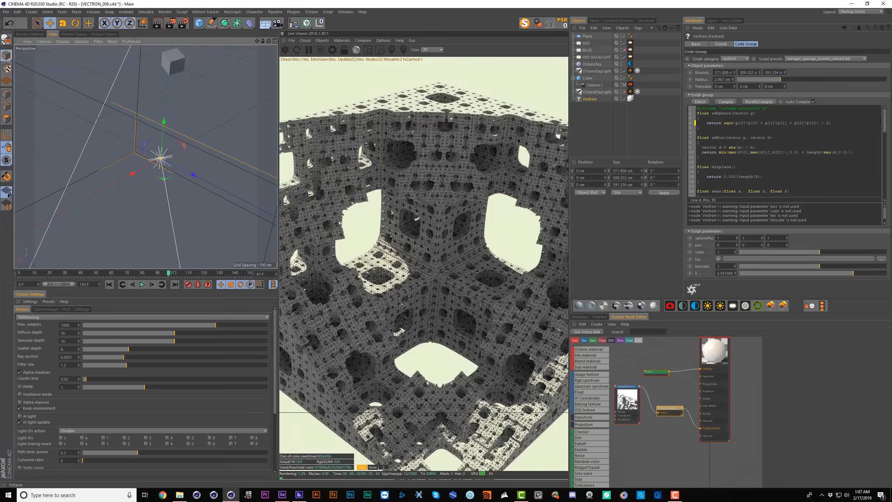
Enlarge the sponge by setting the sdBox size vector in the map function to 10.0
scroll(767, 155, "down", 7)
left_click(766, 154)
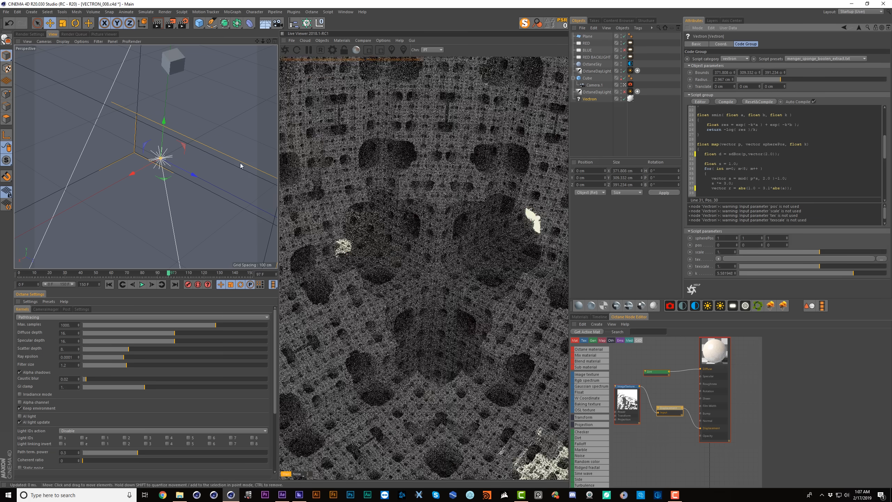
scroll(154, 184, "down", 5)
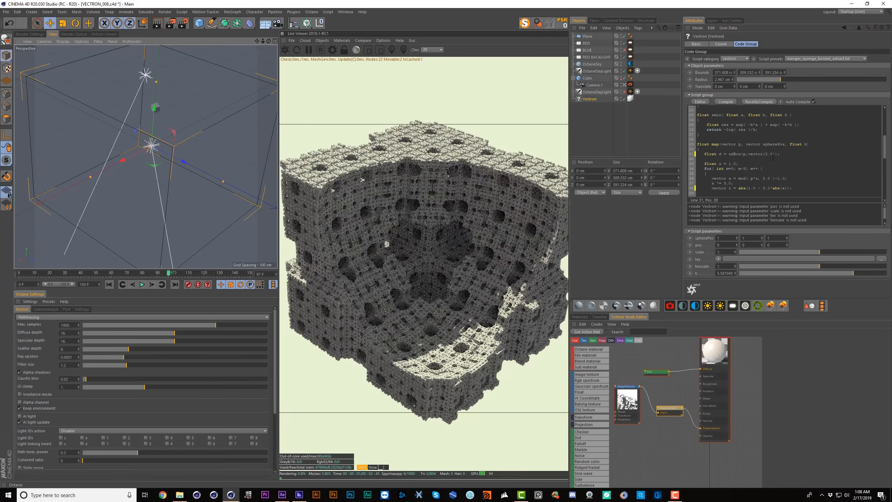
key("ctrl+z")
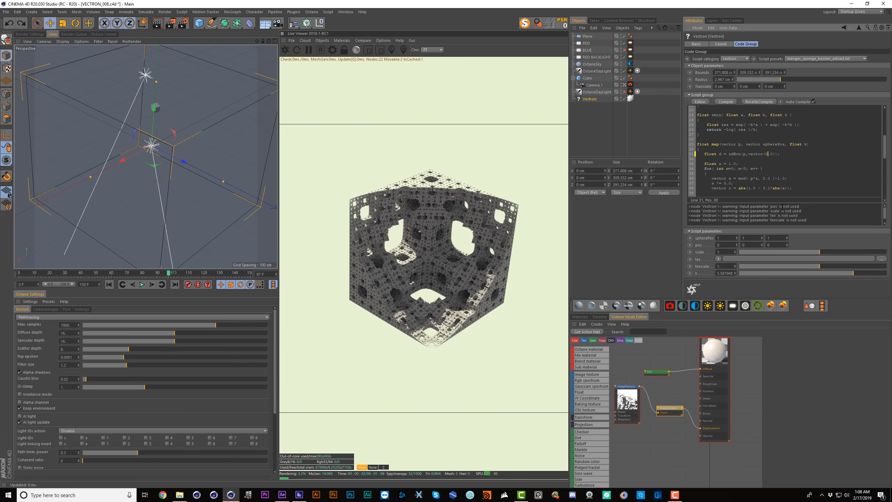
key("ctrl+y")
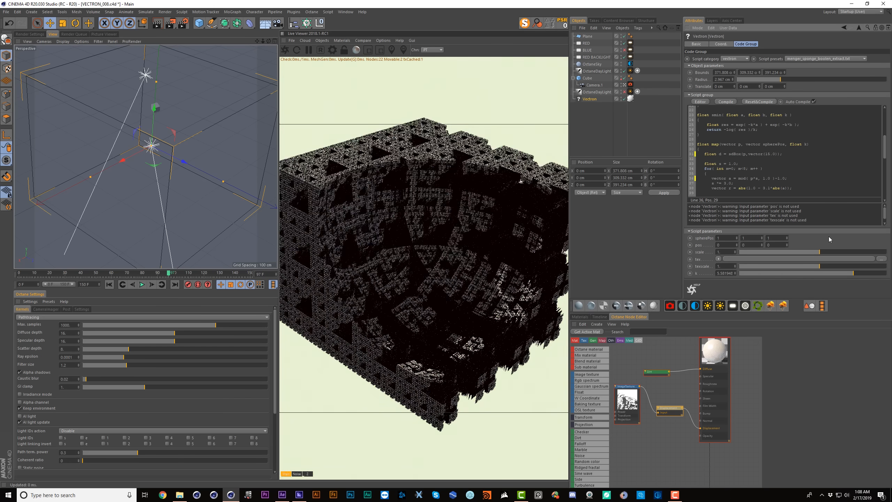
Set the mod divisor in the map function's vector a line to 2.0, with the view close inside the sponge
right_click_drag(196, 145, 152, 113, "alt")
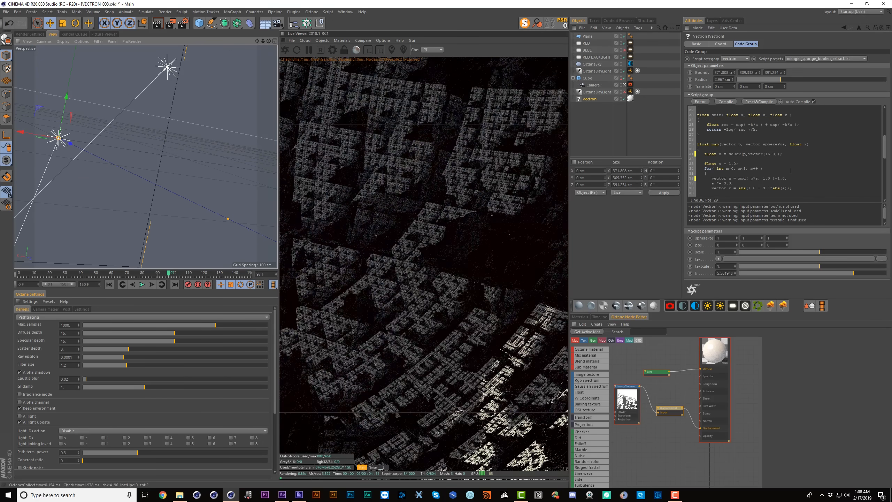
key("BackSpace")
type("2")
Try subtracting 2.0 after the mod term in the vector a line, inspect the result and undo the change
left_click(781, 178)
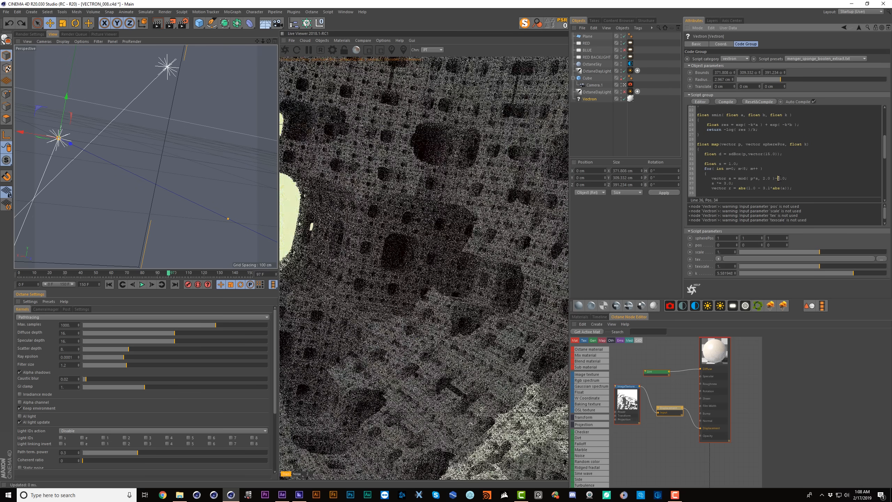
key("BackSpace")
type("2")
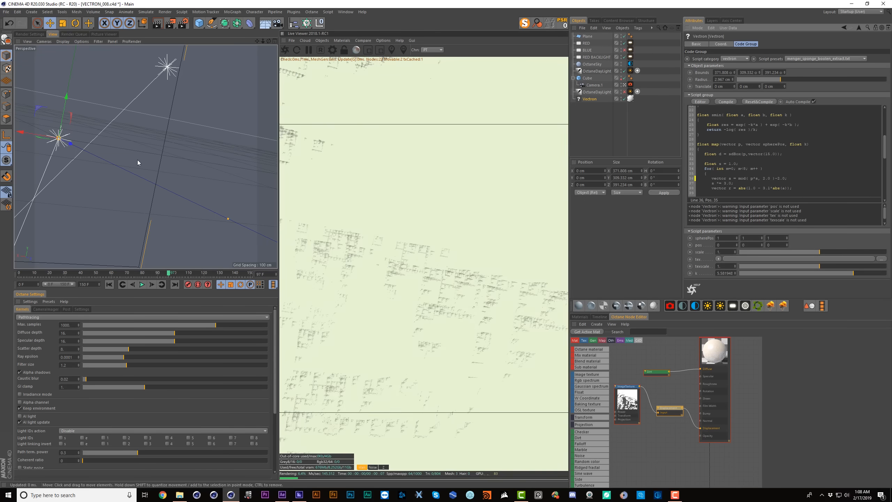
left_click_drag(138, 159, 292, 159, "alt")
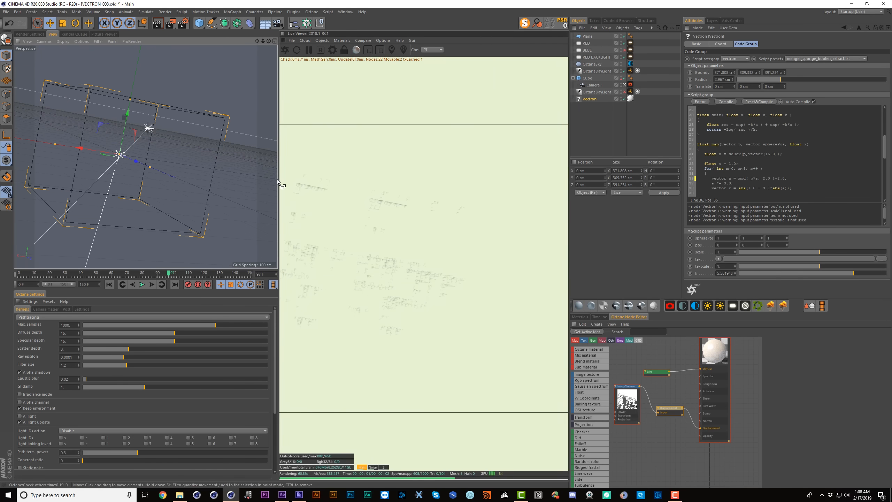
right_click_drag(138, 161, 277, 175, "alt")
key("ctrl+z")
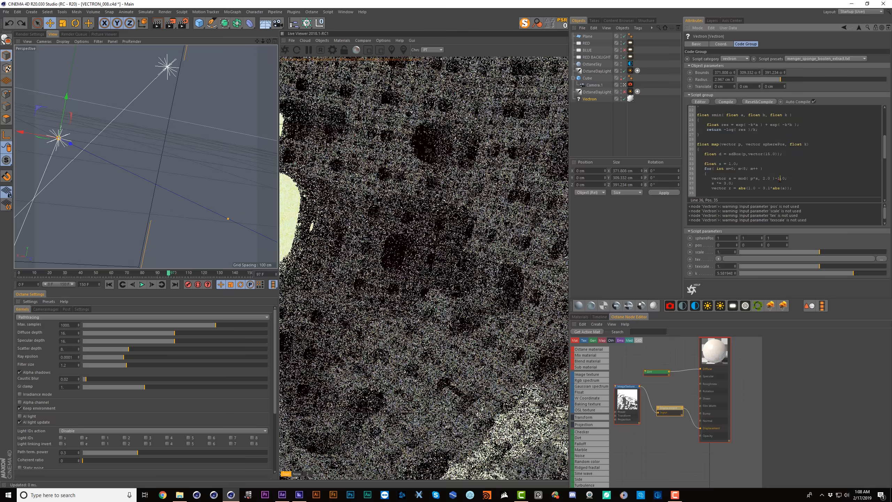
Set the value subtracted in the vector a line to 1.2 and the abs(a) multiplier in the vector r line to 4.1
left_click_drag(777, 178, 785, 179)
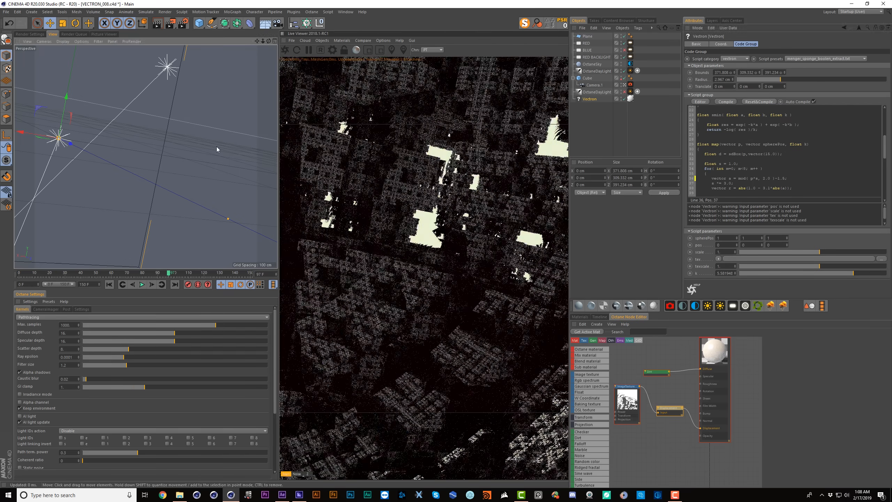
left_click_drag(145, 156, 237, 247, "alt")
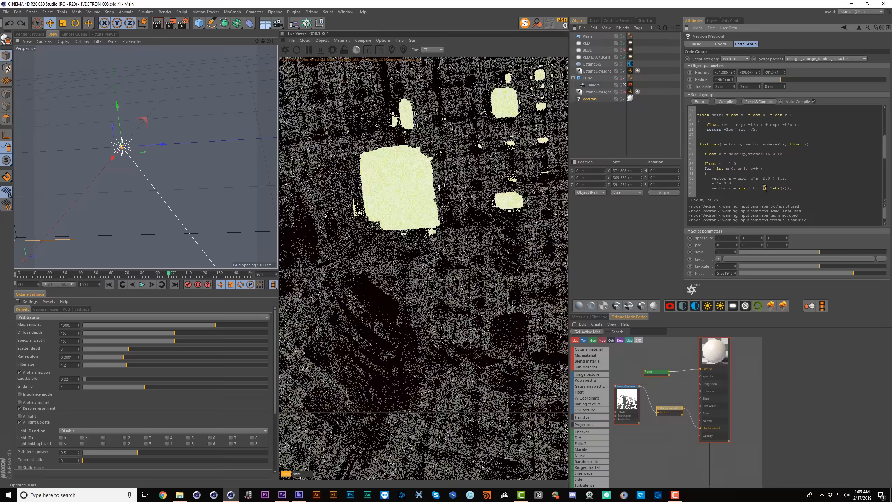
type("4")
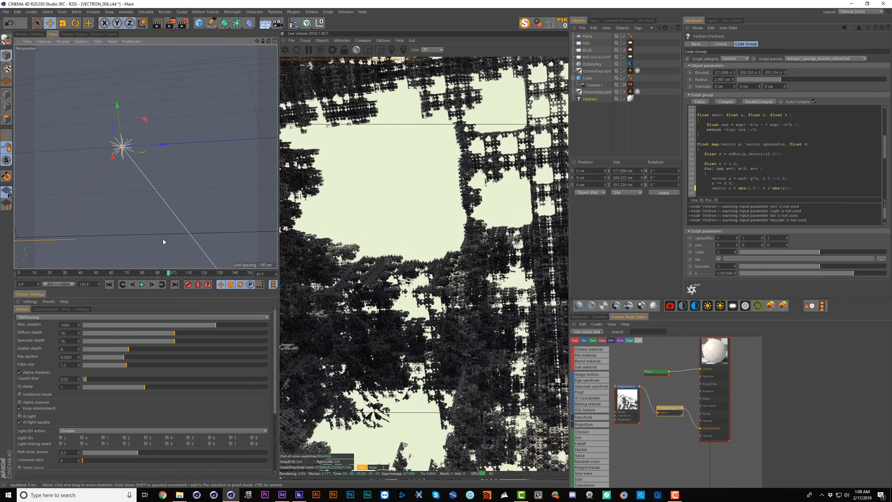
left_click_drag(161, 240, 117, 234, "alt")
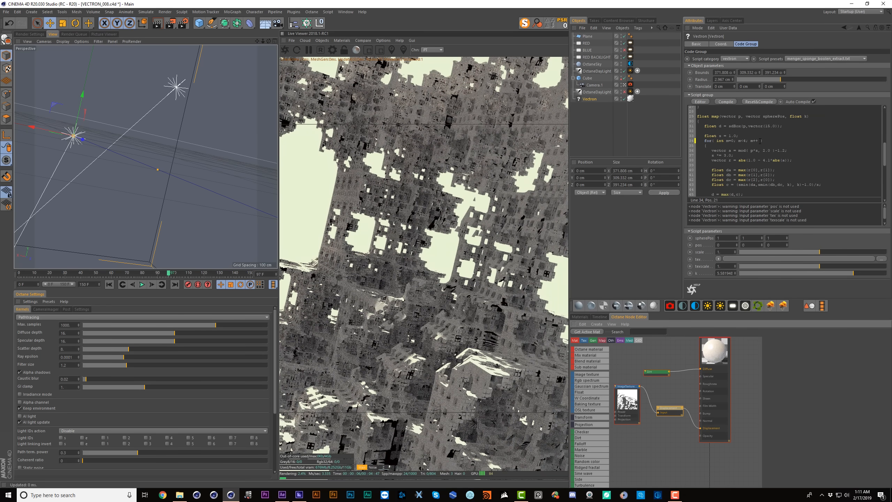
Try an upper limit of 12 for the map function's for loop, followed by a much lower one
left_click(745, 141)
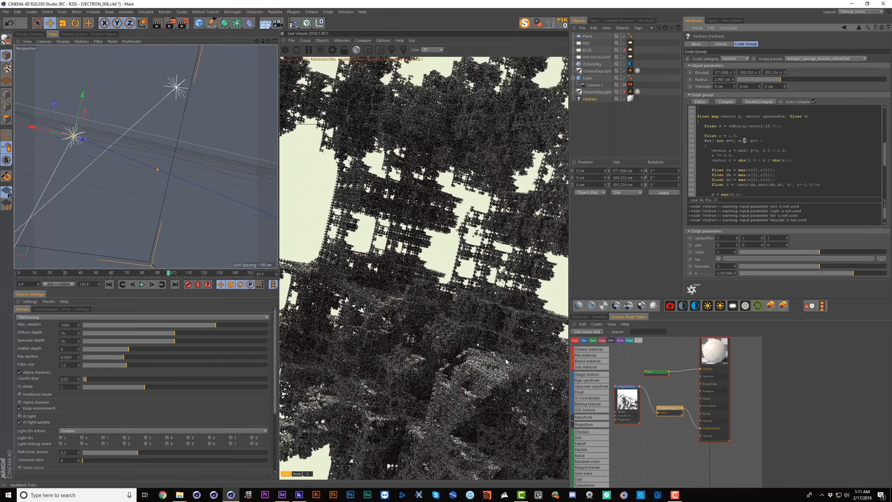
type("12")
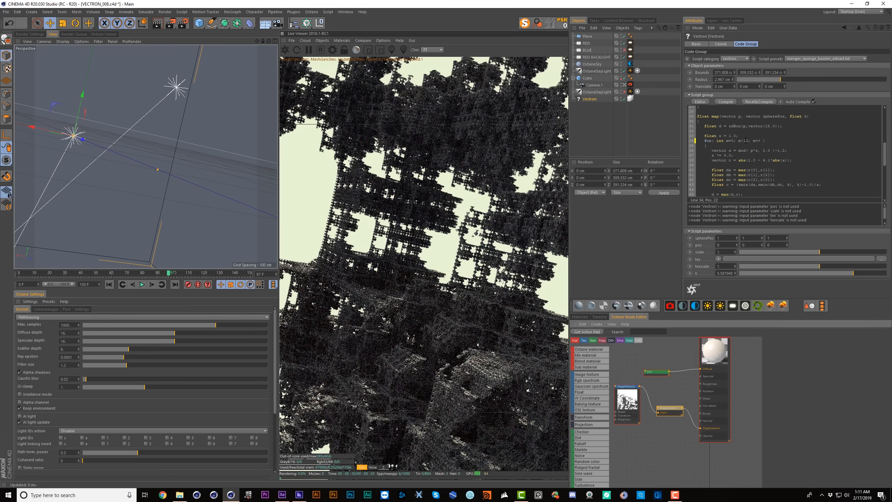
key("shift+Left")
left_click(810, 330)
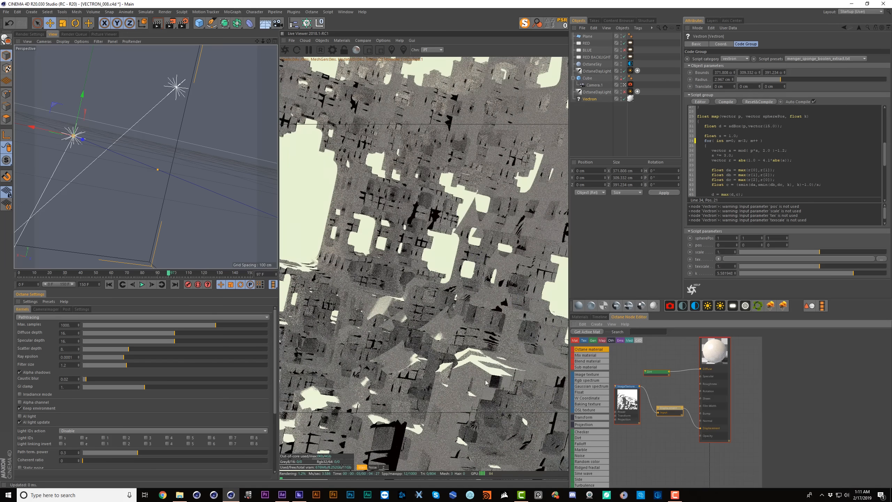
Set the upper limit of the map function's for loop to 2
left_click(743, 140)
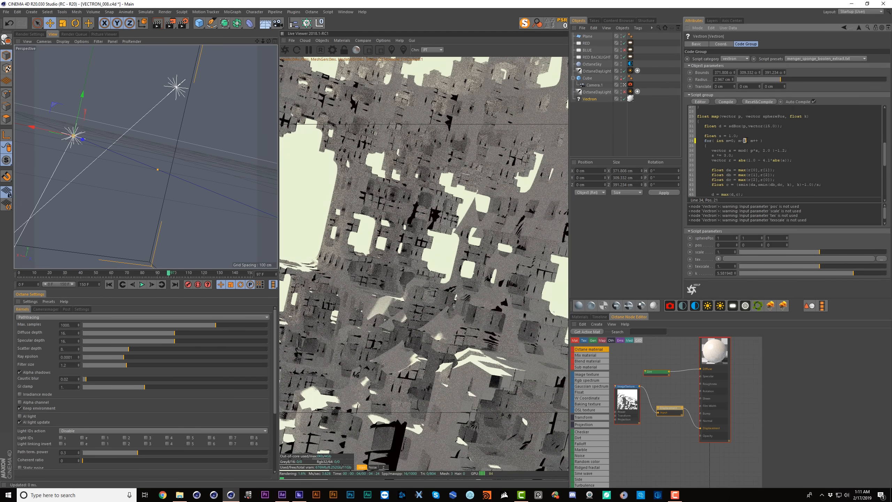
type("2")
left_click(828, 341)
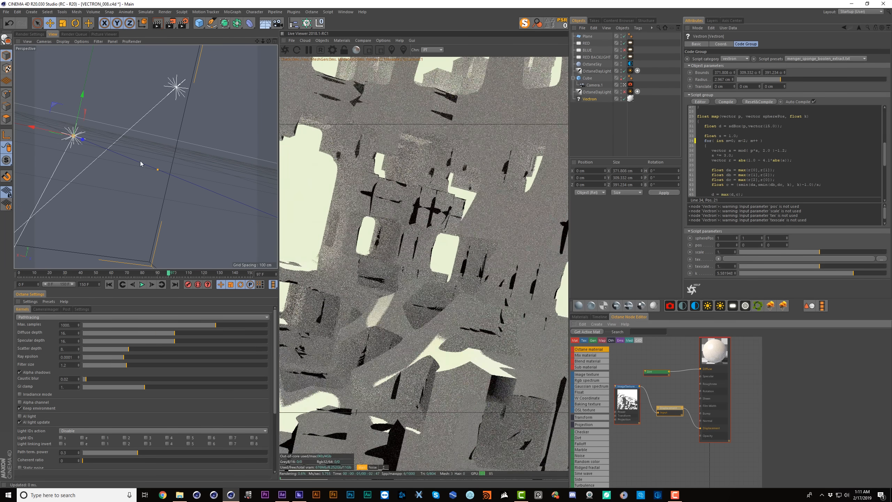
Try a ray epsilon of about 0.0355, undo the last script edit and lower the ray epsilon to 0.000001
left_click_drag(140, 160, 126, 194, "alt")
left_click_drag(149, 164, 137, 197, "alt")
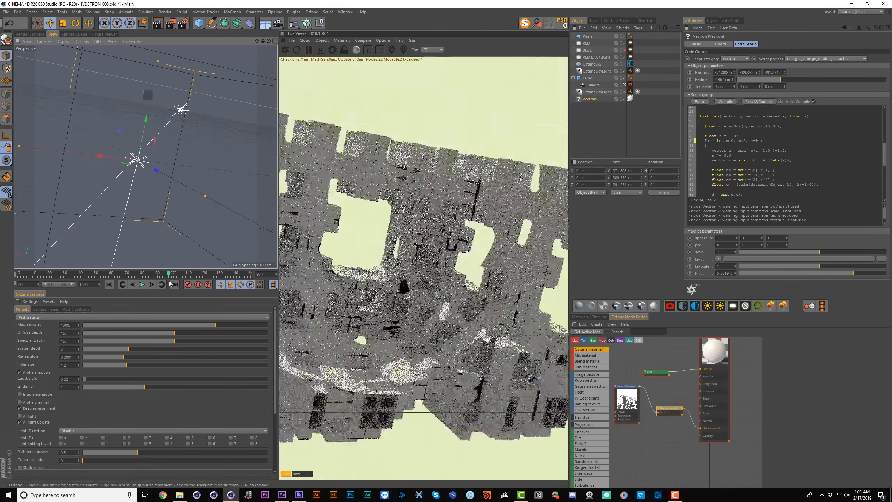
left_click_drag(124, 358, 177, 353)
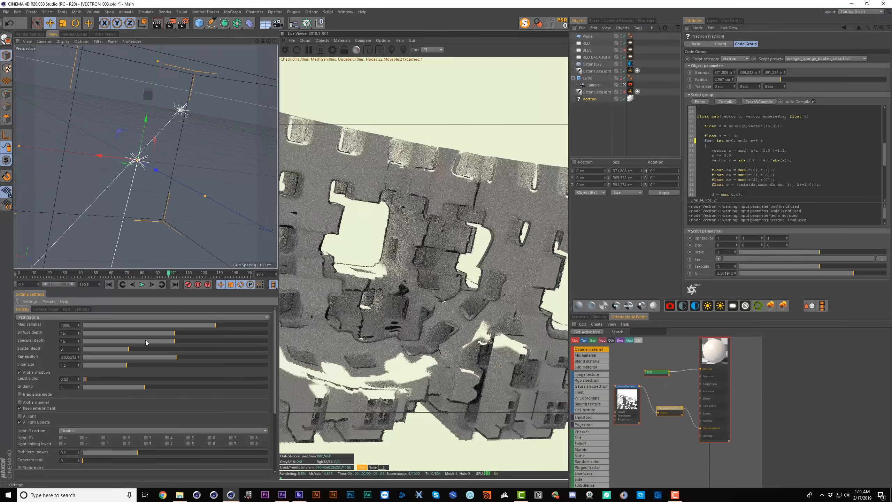
key("ctrl+z")
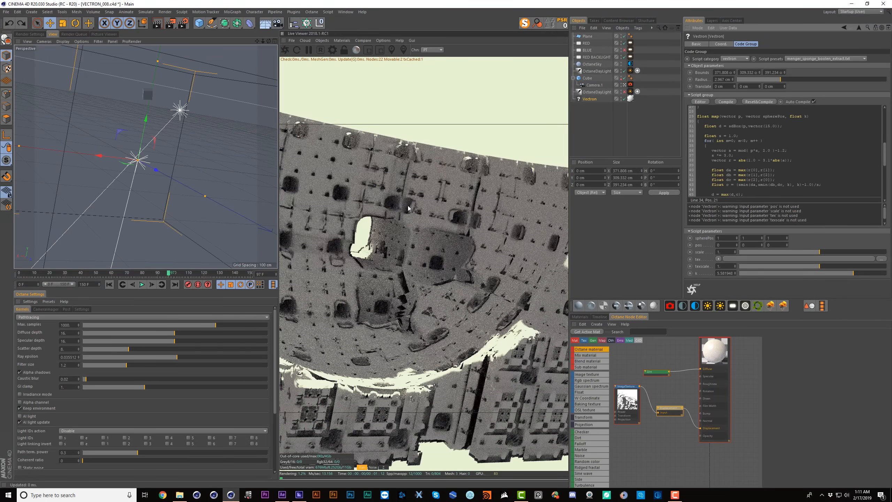
left_click_drag(170, 357, 146, 358)
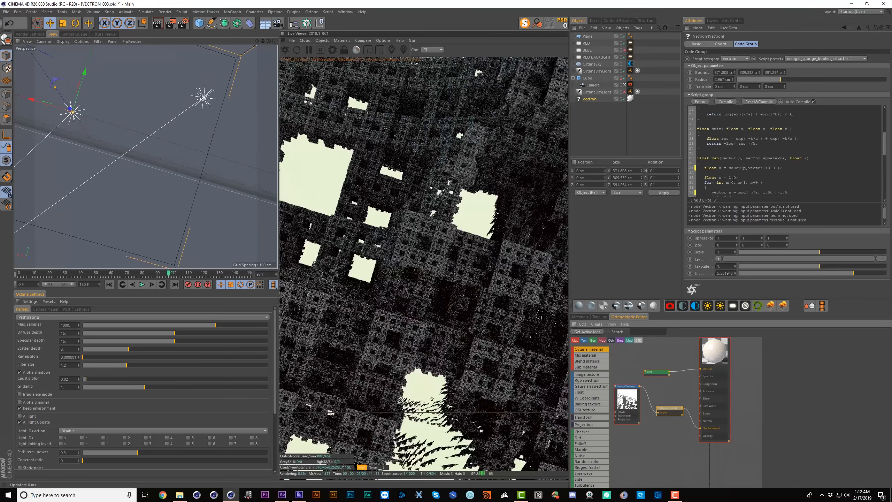
Vary the Vectron script's k parameter between about 0.67 and 4.06, settling on about 3.87
left_click(734, 177)
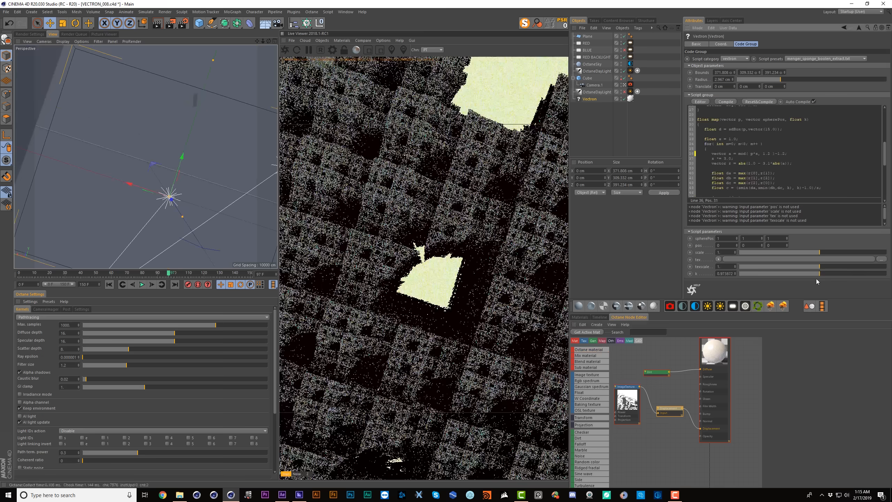
left_click_drag(814, 278, 821, 275)
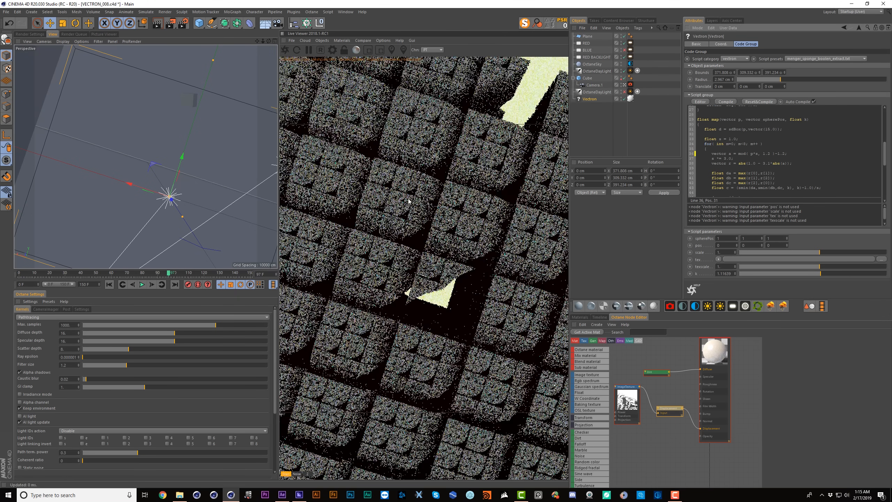
left_click_drag(205, 184, 229, 120, "alt")
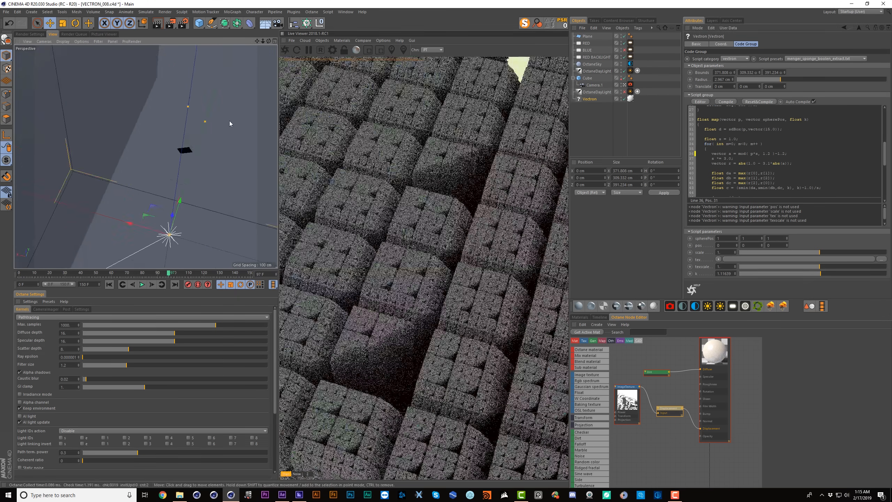
left_click_drag(820, 273, 841, 271)
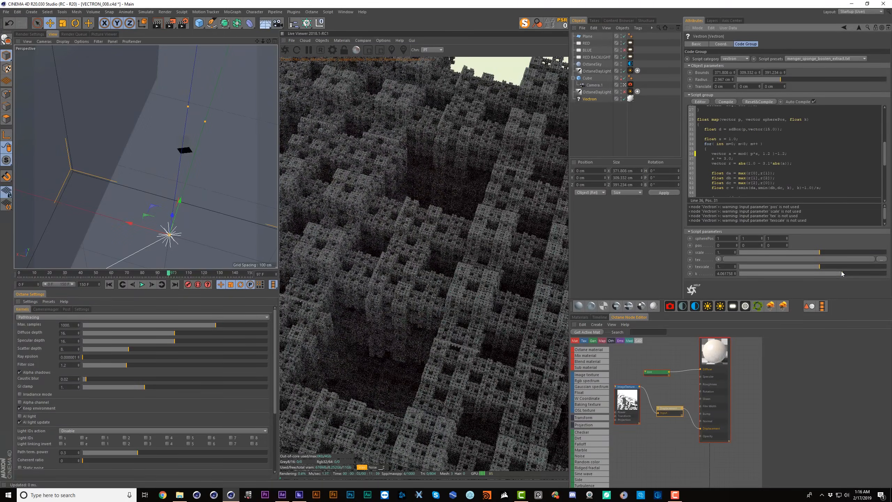
left_click_drag(841, 272, 817, 271)
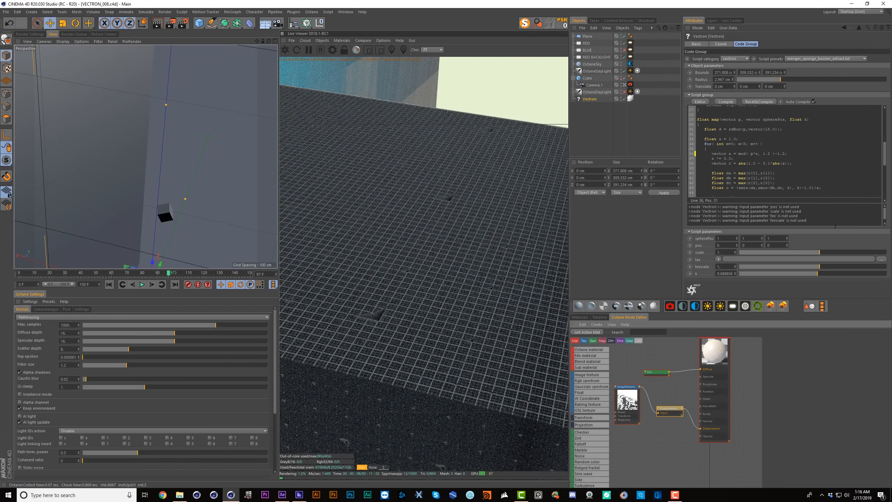
left_click_drag(818, 274, 840, 272)
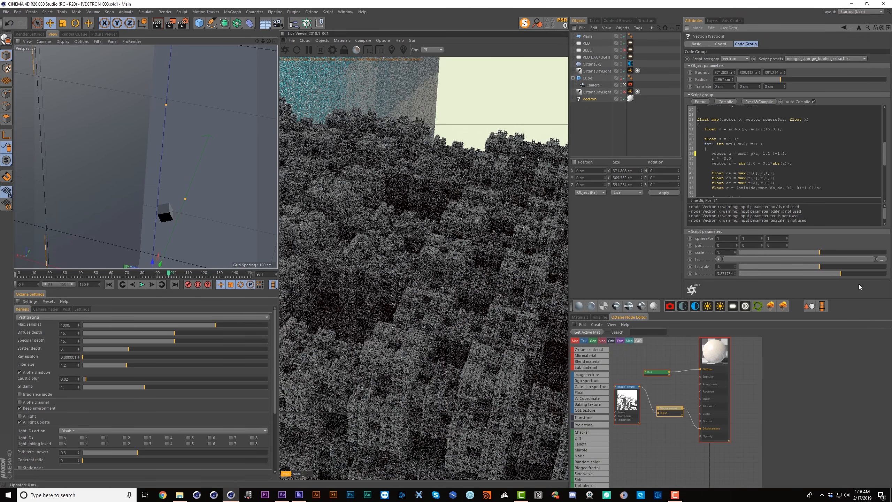
Display the Z-depth pass in the live render and raise its Z-Depth max to about 8.66
left_click(383, 467)
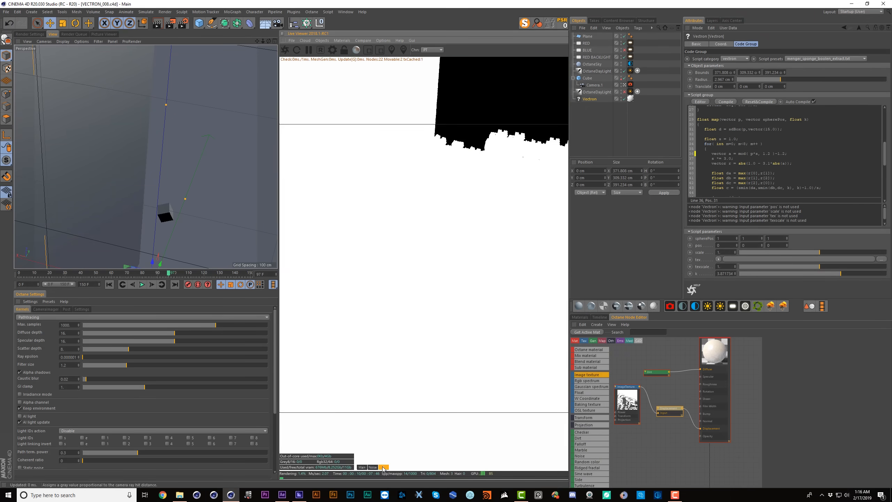
left_click(182, 23)
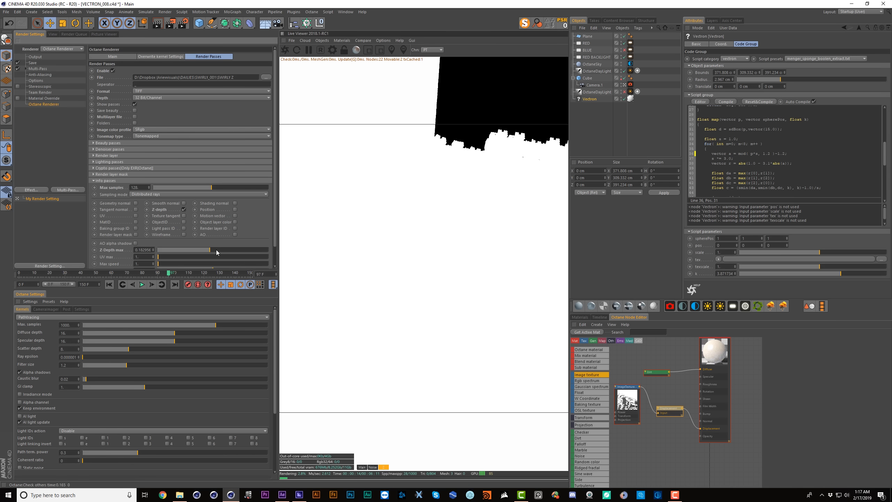
left_click_drag(216, 249, 238, 249)
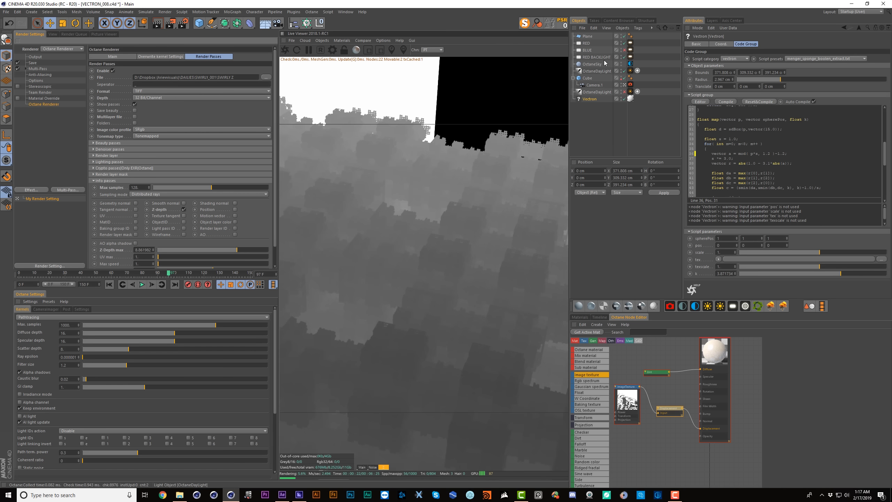
Move the Plane object to about X -34.7, Y 248, Z -34.1 cm and rotate it in the perspective view
left_click(587, 36)
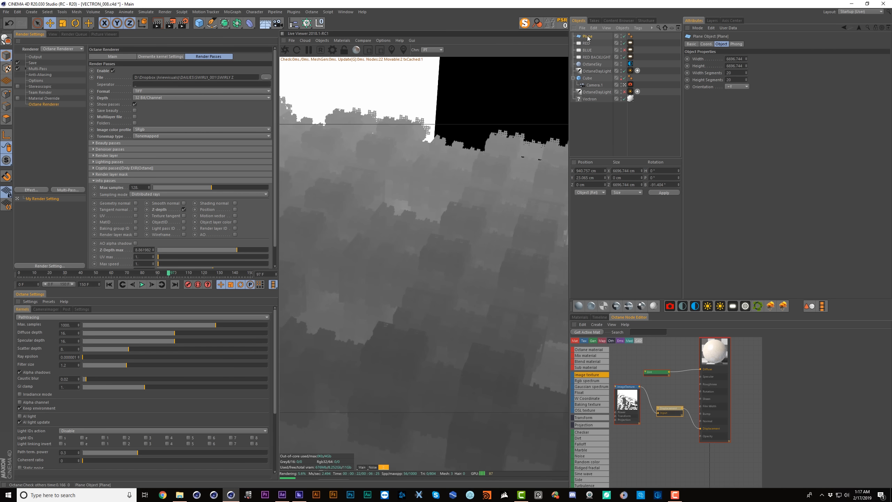
left_click(52, 34)
mouse_move(120, 101)
left_mouse_down()
mouse_move(277, 111)
mouse_move(119, 102)
left_mouse_up()
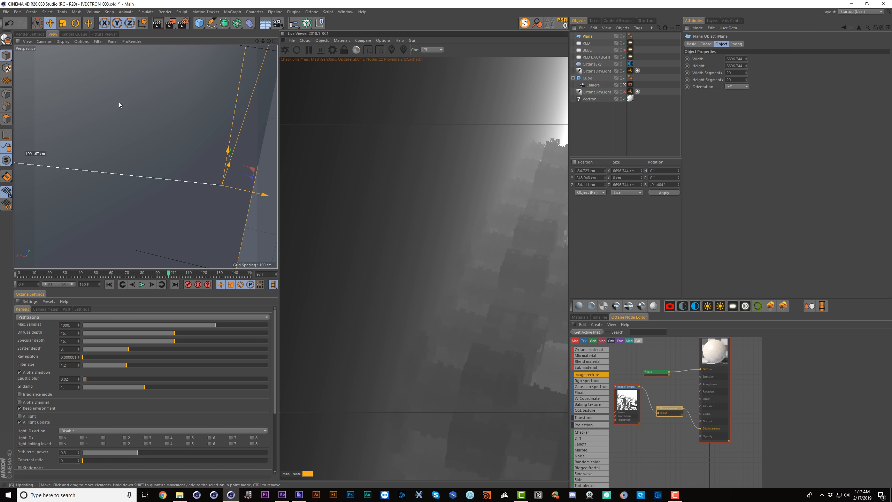
key("r")
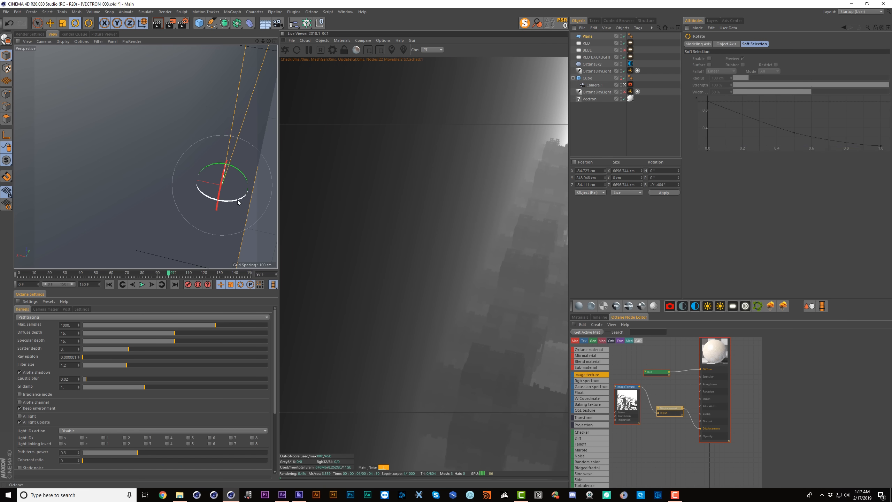
left_click_drag(236, 199, 203, 194)
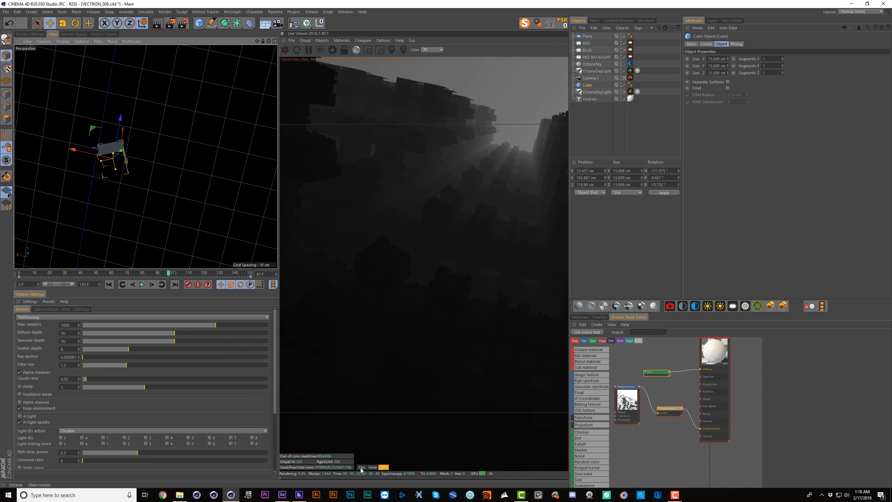
Return the live render to the main pass and lower the Vectron object's k parameter to about 0.74
left_click(362, 467)
left_click(595, 101)
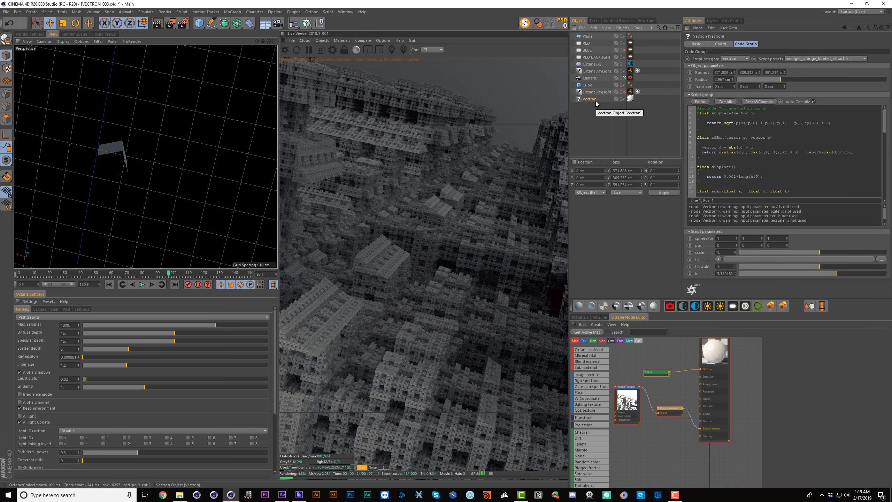
left_click_drag(837, 274, 817, 275)
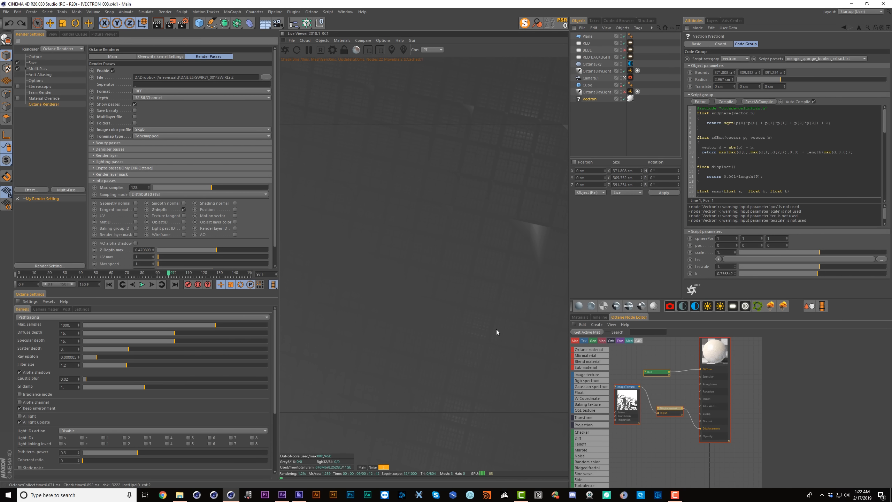
Set the render's max samples to 1 and raise the Vectron k parameter slightly to preview the change
left_click(73, 324)
key("Return")
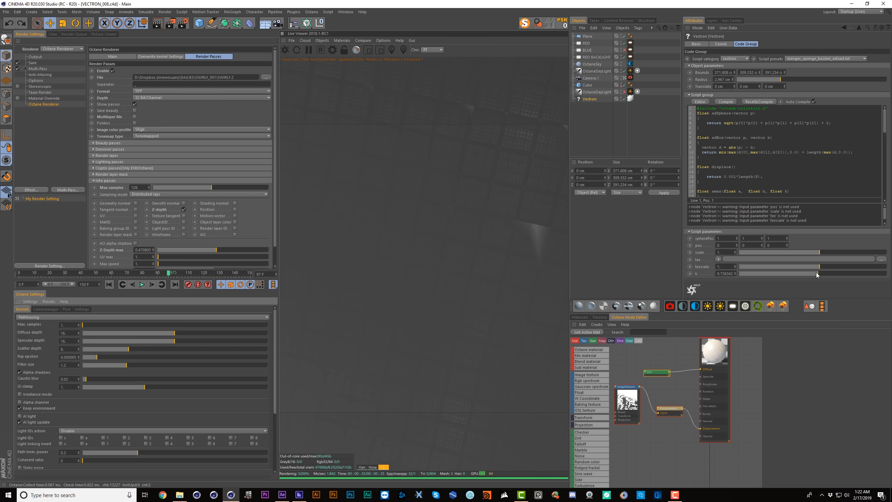
left_click_drag(816, 273, 826, 274)
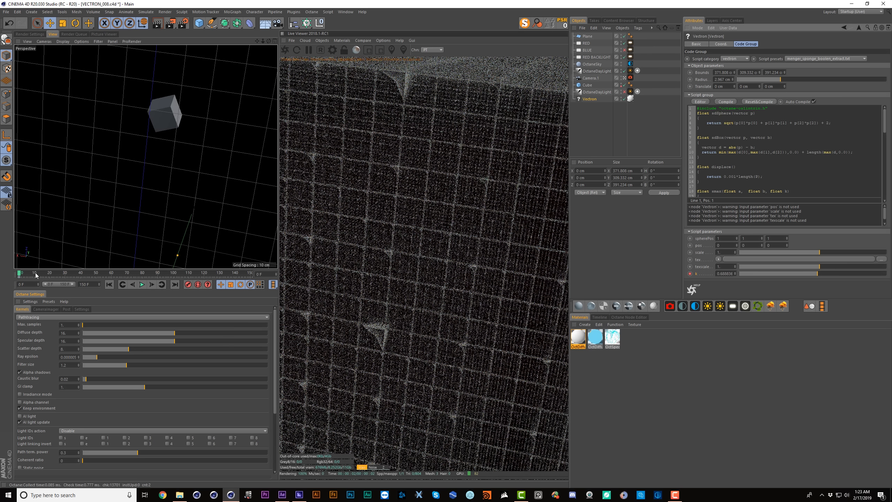
Keyframe the Vectron k parameter at about 4.44 on frame 150 and show its keys in the timeline
left_click_drag(33, 277, 251, 275)
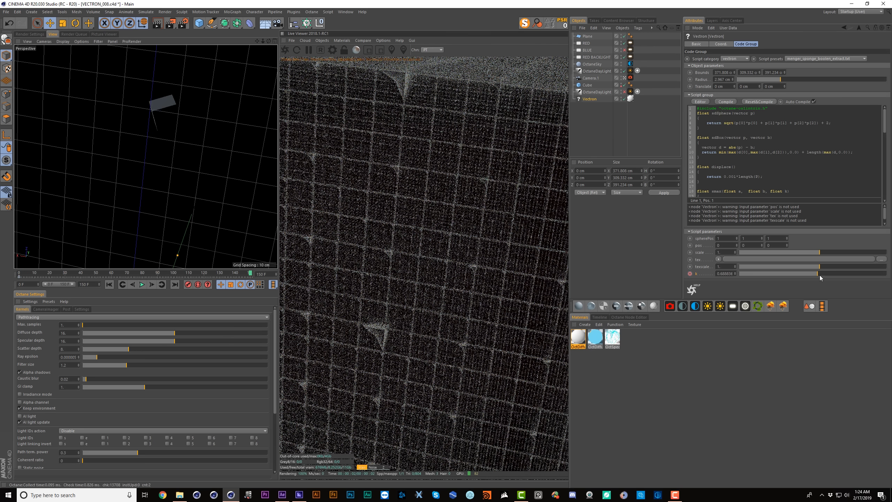
left_click_drag(820, 274, 845, 275)
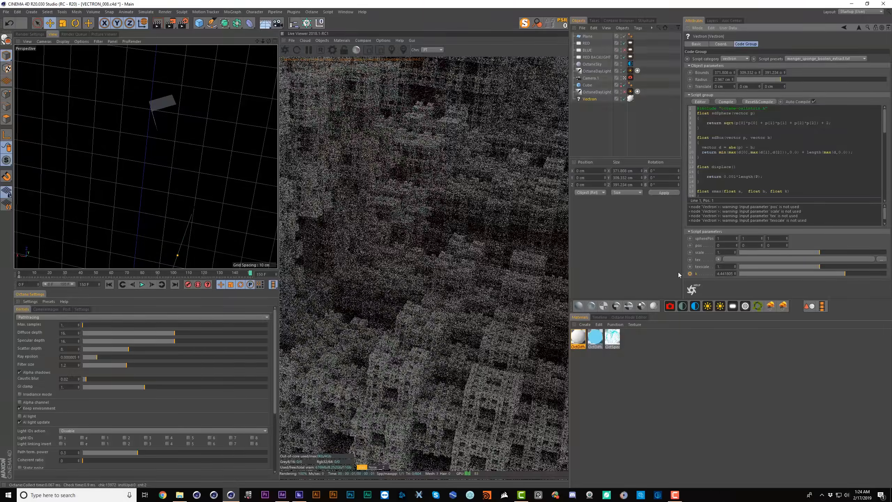
left_click(690, 274, "ctrl")
key("shift+F3")
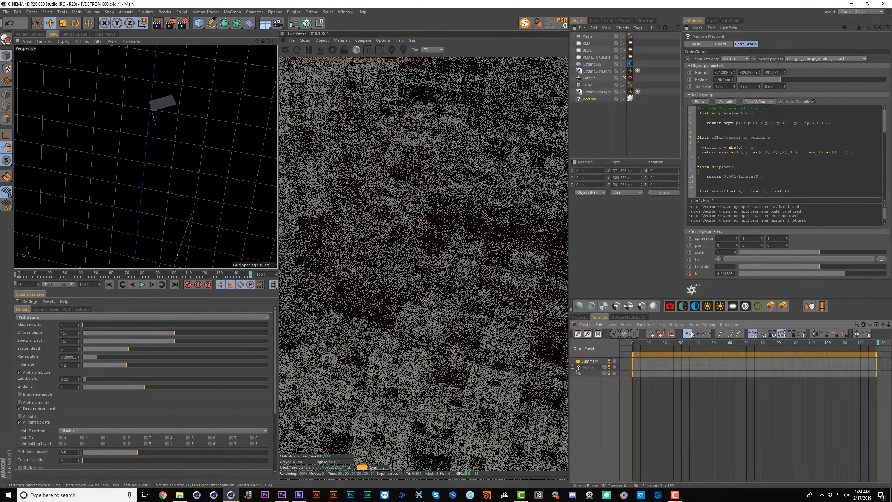
Select Camera.1 at frame 0 and shift its framing slightly
left_click(20, 274)
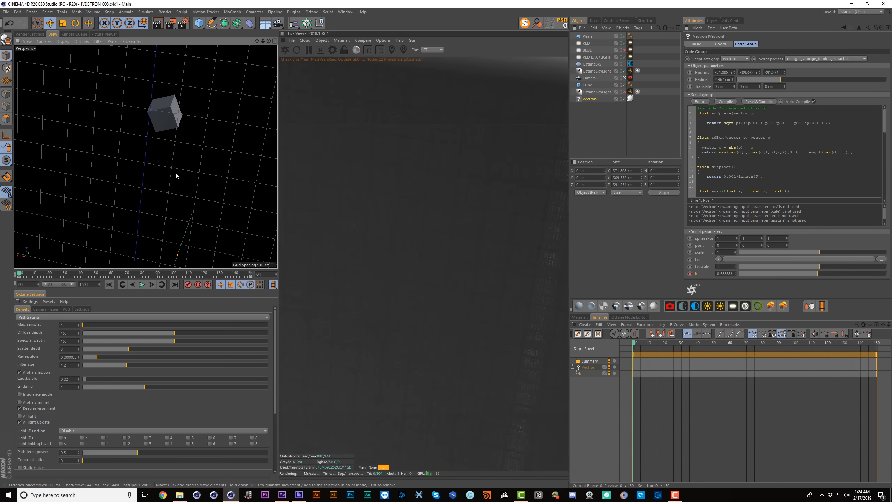
left_click(590, 78)
middle_click_drag(174, 118, 164, 132, "alt")
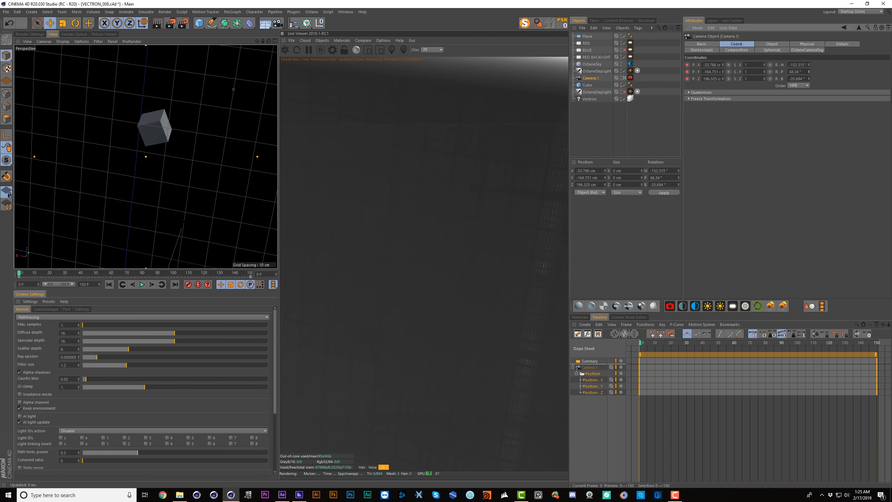
Set Camera.1's pitch rotation to 77.34° and play the animation from the start to check the view
left_click_drag(808, 72, 808, 69)
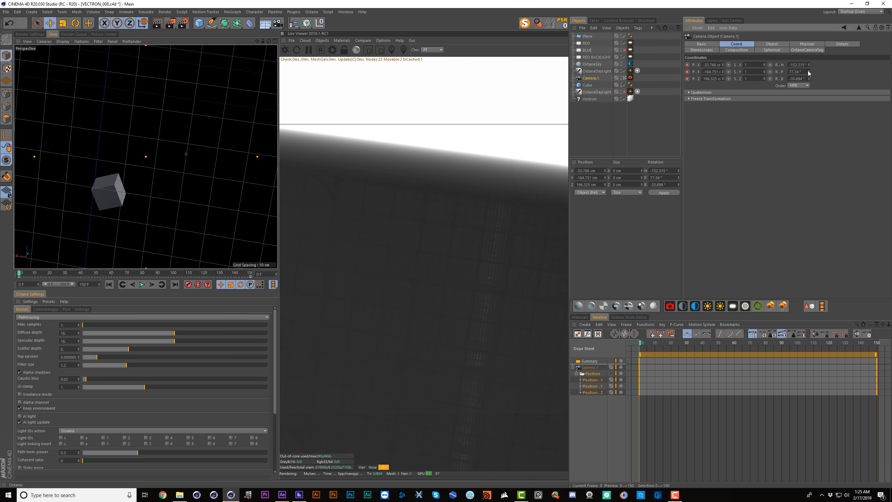
key("F8")
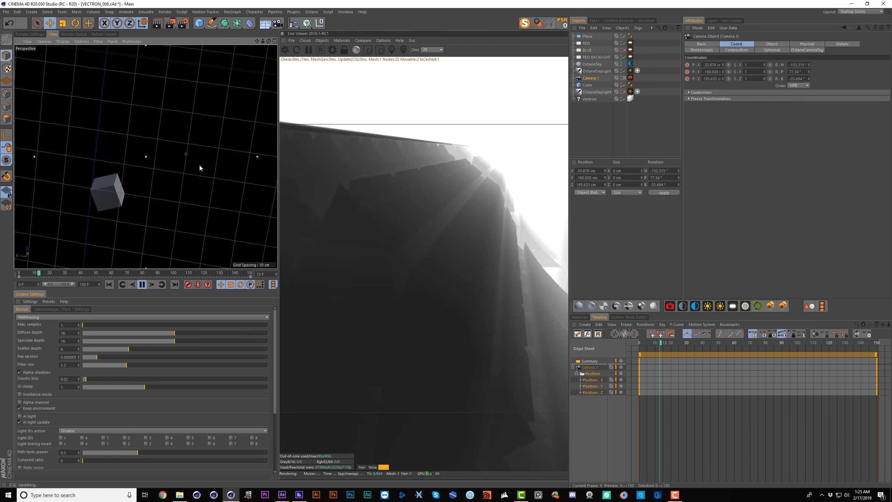
key("F8")
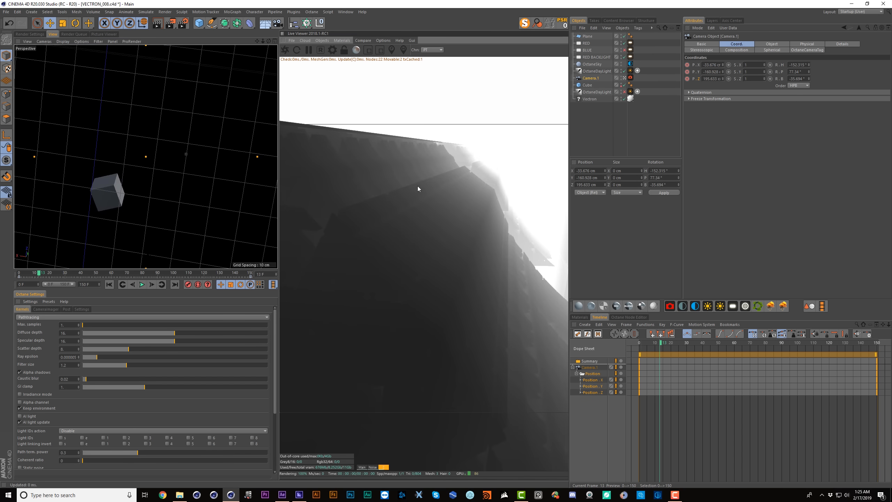
key("shift+g")
key("F8")
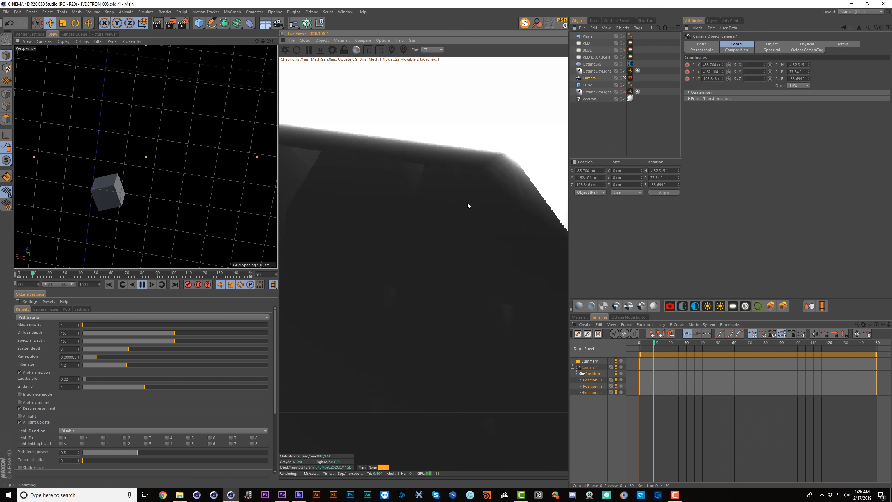
key("F8")
Give the Vectron's animated script parameter spline interpolation in its F-curve, with zero-length tangents on the frame 150 key
left_click(589, 99)
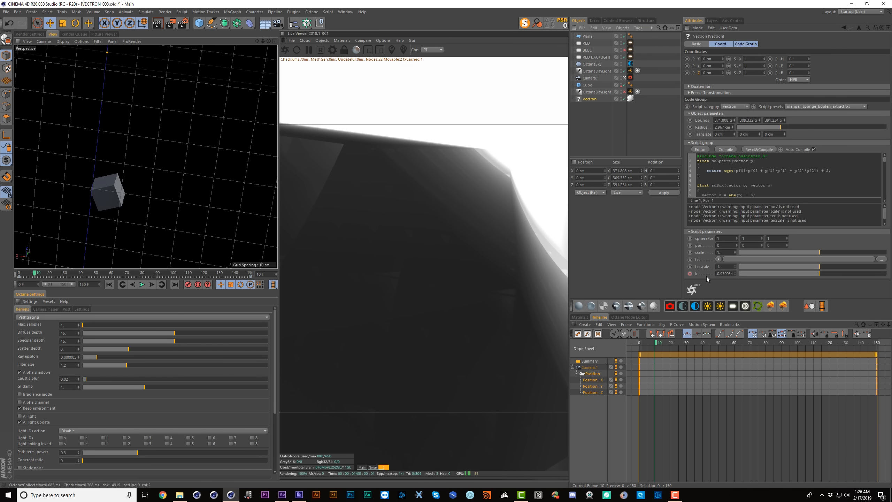
left_click(698, 274)
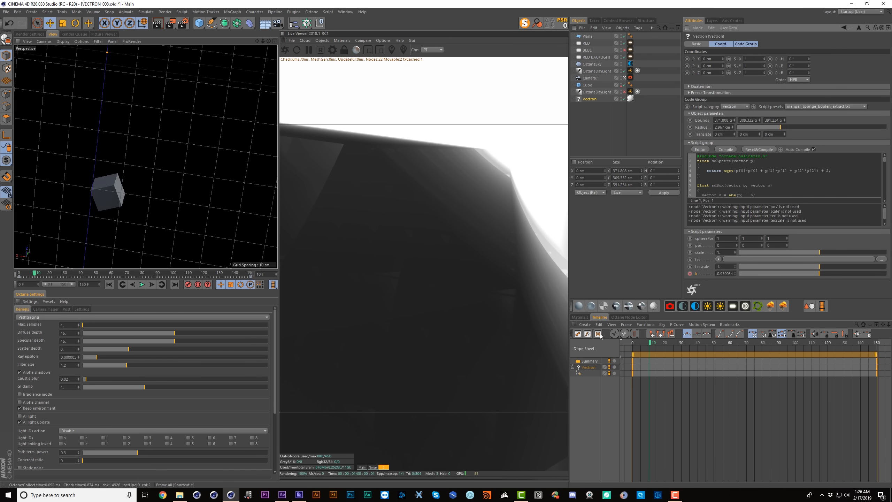
left_click(589, 334)
right_click_drag(686, 368, 667, 407, "alt")
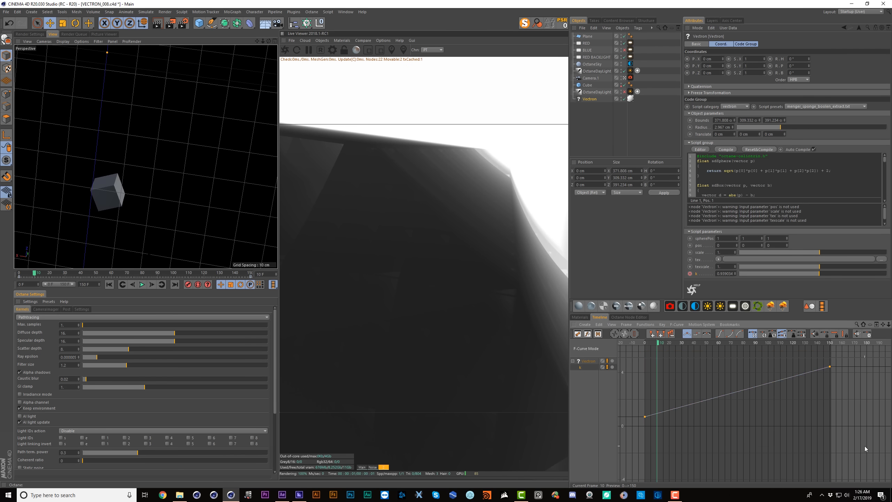
left_click(829, 367)
left_click(706, 334)
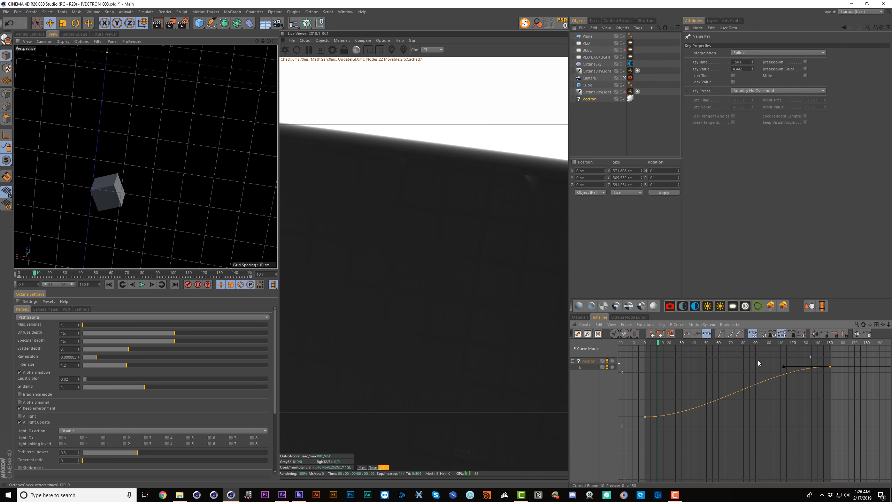
left_click(867, 333)
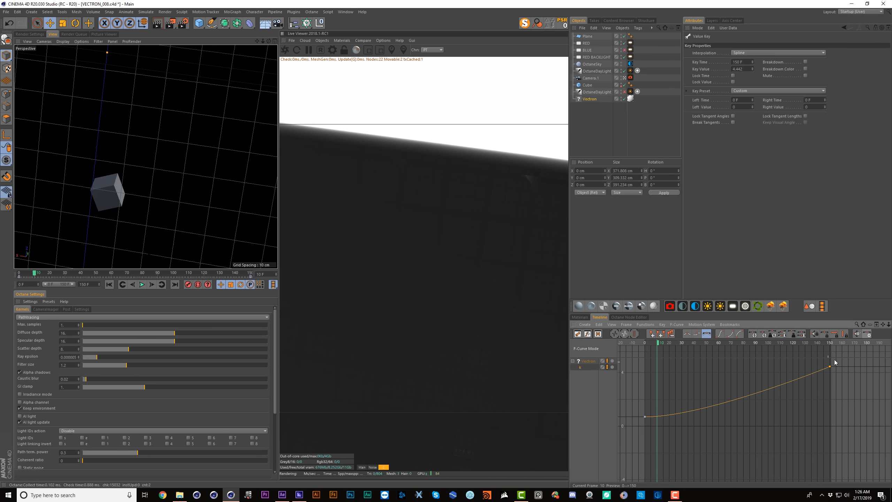
key("ctrl+z")
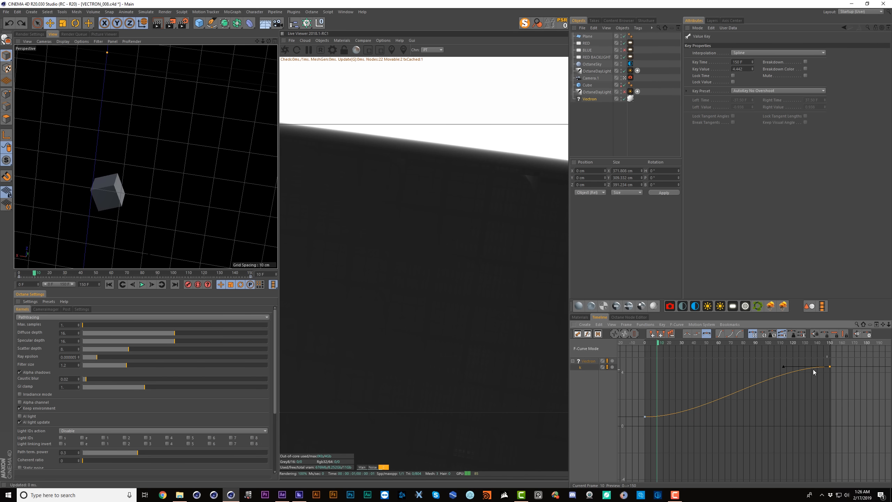
left_click(867, 333)
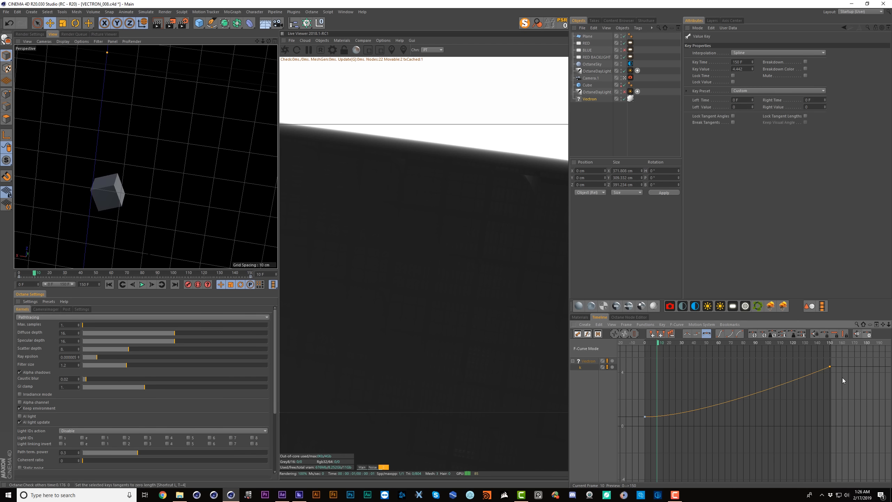
Set the frame 0 key's right tangent on the Vectron curve to about 19.41 F and preview the animation
key("F8")
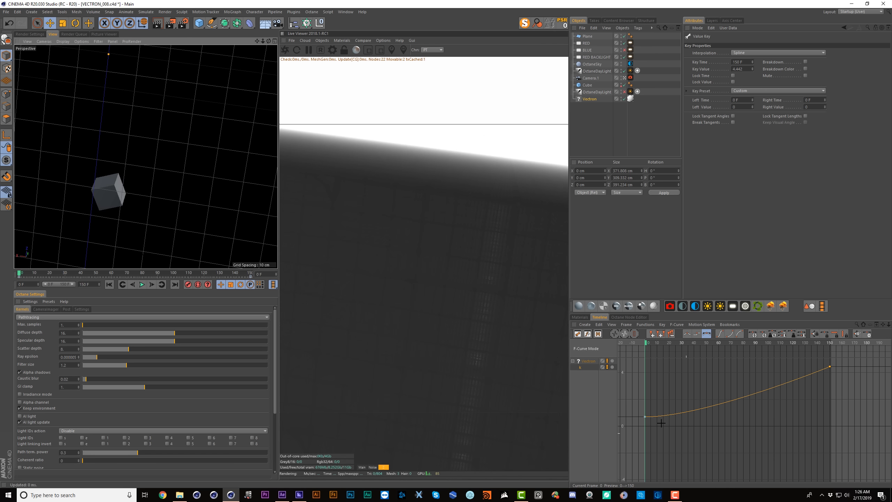
mouse_move(661, 423)
left_mouse_down()
mouse_move(639, 412)
mouse_move(662, 420)
left_mouse_up()
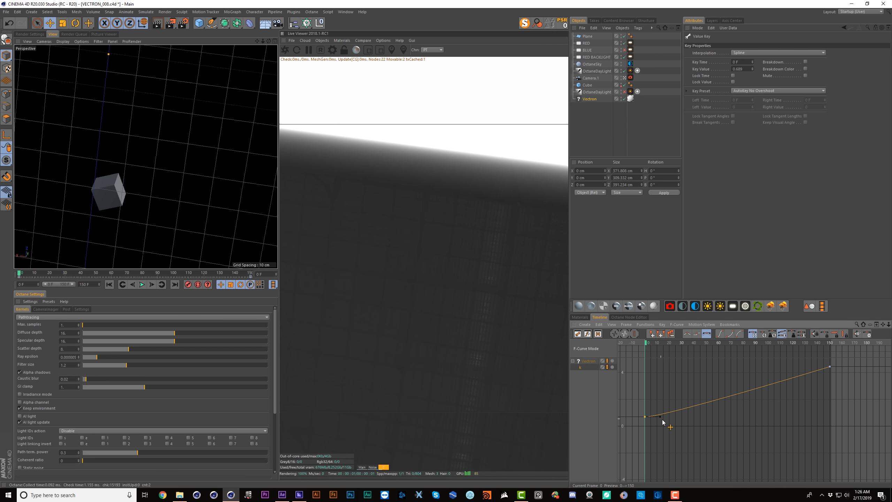
key("F8")
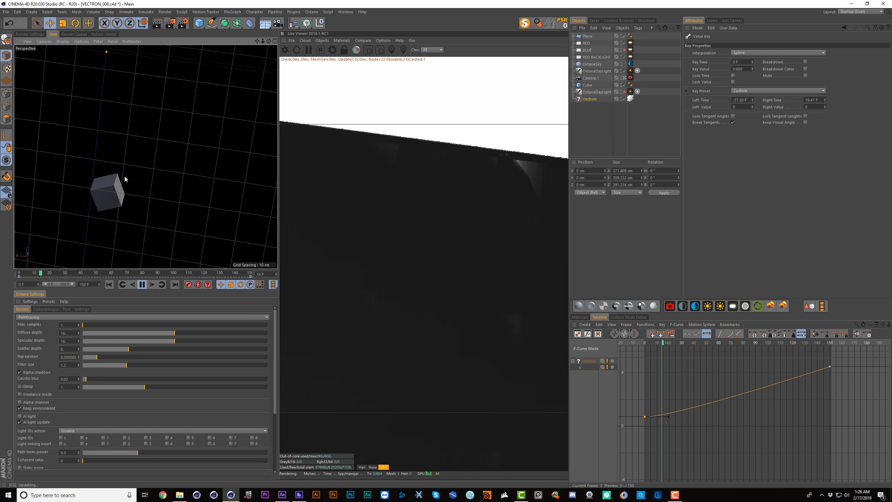
key("shift+f")
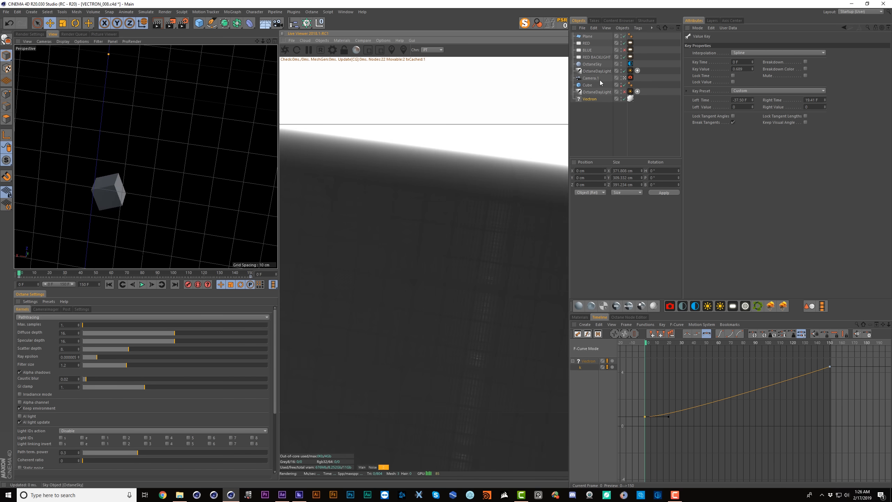
Duplicate Camera.1 and display the Main pass in the Live Viewer
left_click(596, 78)
left_click_drag(605, 120, 605, 122, "ctrl")
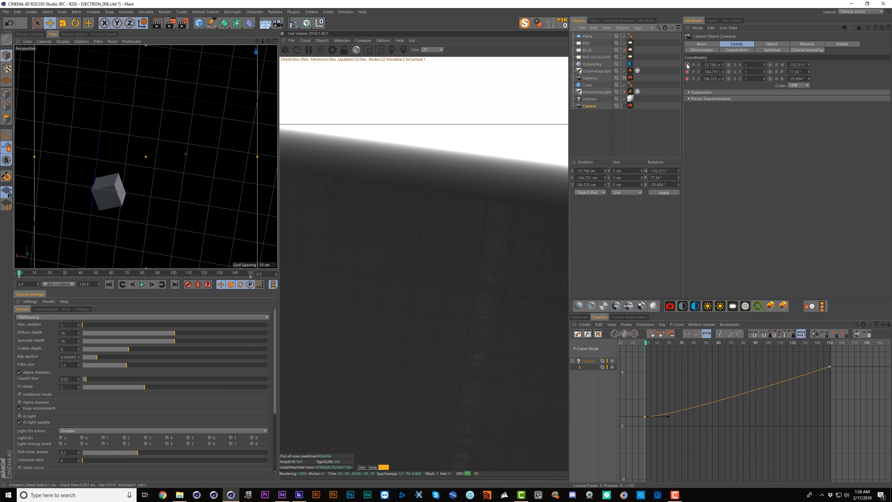
left_click(360, 467)
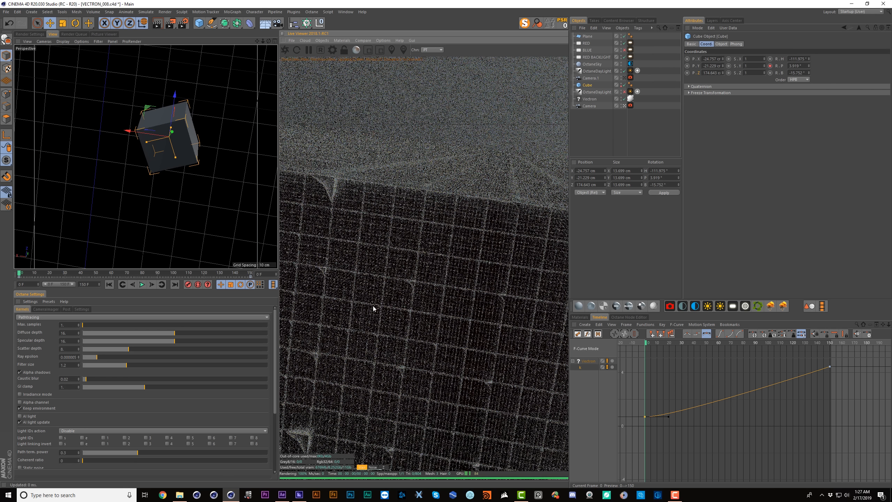
Reframe the fractal with the duplicated camera while scrubbing between frames 0 and 150 to check the composition
left_click_drag(175, 130, 131, 95, "alt")
left_click_drag(65, 274, 250, 274)
mouse_move(143, 217)
left_mouse_down("alt")
mouse_move(132, 204)
mouse_move(139, 206)
left_mouse_up("alt")
left_click(18, 274)
left_click(91, 274)
left_click_drag(105, 240, 176, 162, "alt")
left_click_drag(233, 274, 19, 274)
left_click_drag(66, 145, 126, 153, "alt")
left_click_drag(19, 274, 251, 274)
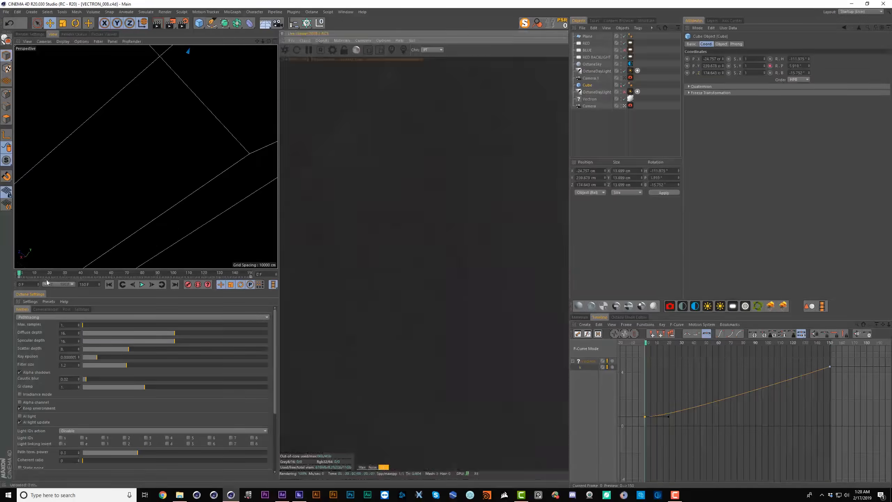
left_click_drag(18, 274, 251, 274)
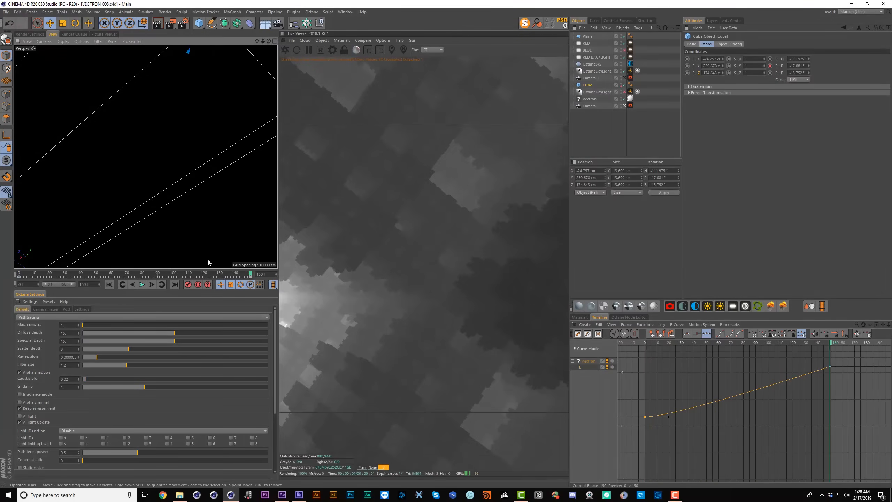
Rotate the duplicated camera to about -92° heading, 0° pitch and -37.7° bank, and save the project
left_click_drag(116, 191, 105, 183, "alt")
key("ctrl+shift+z")
left_click(589, 106)
left_click_drag(809, 72, 809, 74)
left_click_drag(809, 79, 809, 81)
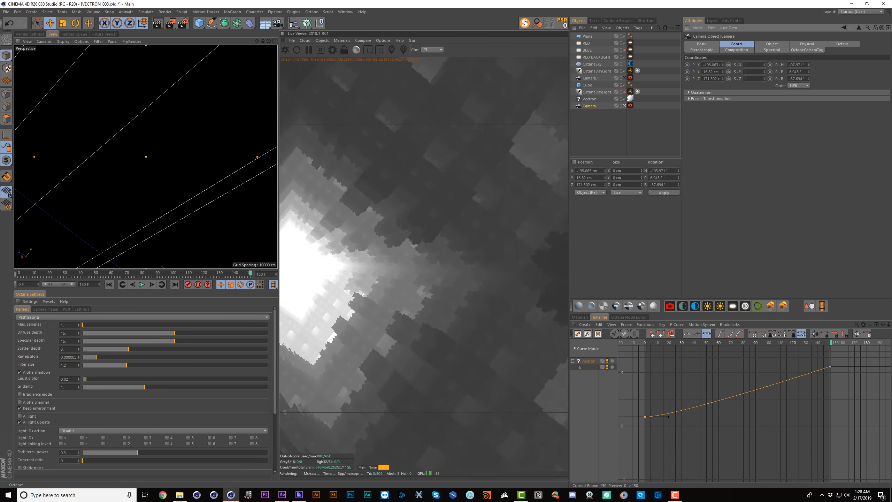
left_click_drag(250, 274, 122, 253)
mouse_move(808, 65)
left_mouse_down()
mouse_move(808, 75)
mouse_move(808, 66)
left_mouse_up()
key("ctrl+s")
left_click_drag(123, 273, 251, 273)
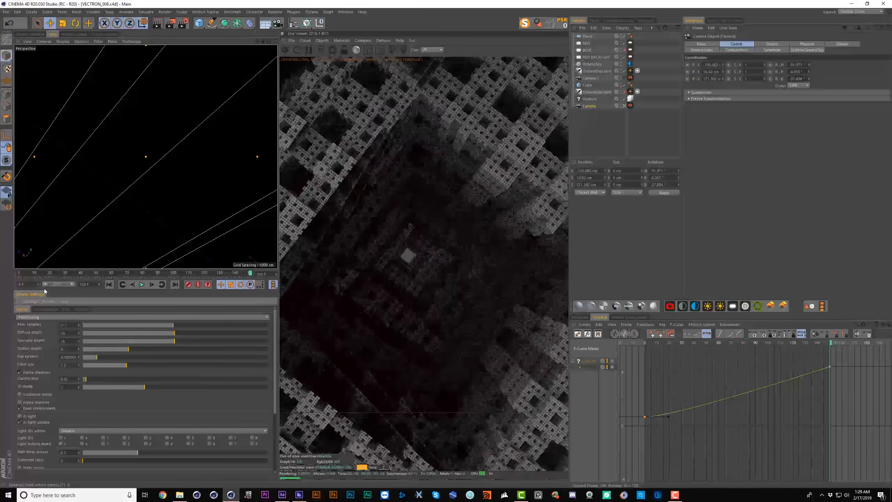
Play the animation from frame 0 and examine the fractal's motion in the Main pass
mouse_move(87, 276)
left_mouse_down()
mouse_move(3, 273)
mouse_move(138, 274)
mouse_move(80, 274)
left_mouse_up()
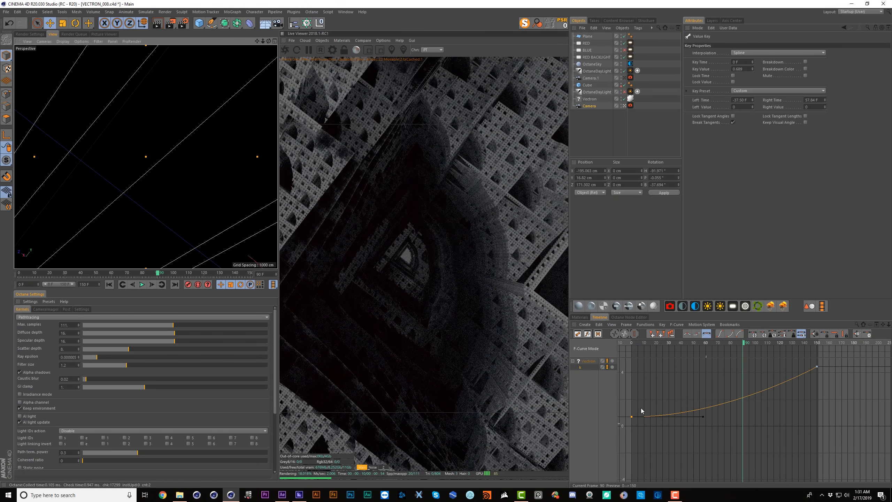
key("shift+f")
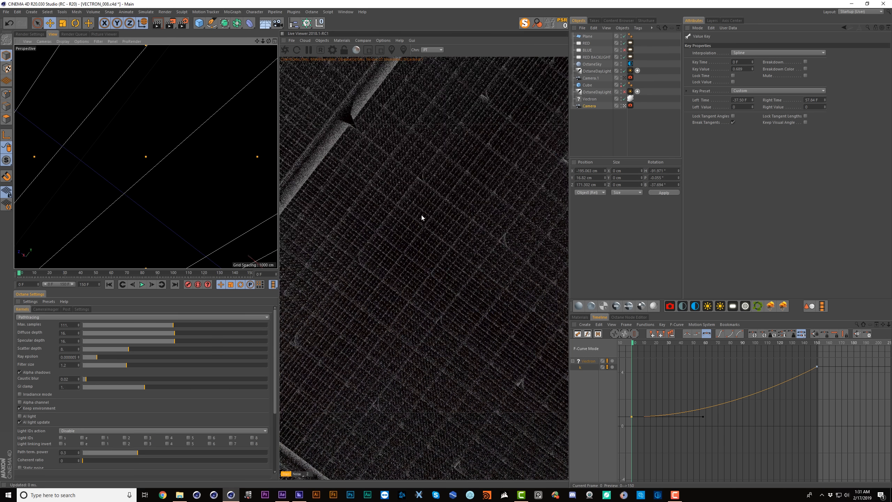
key("F8")
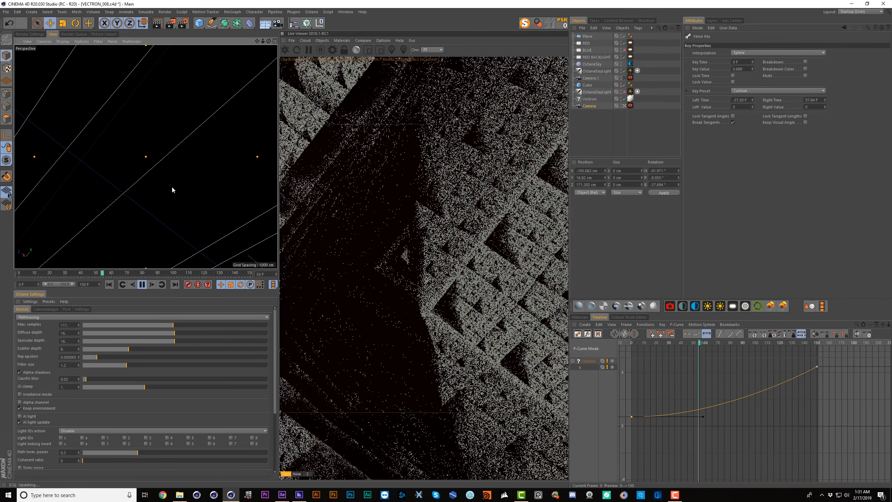
key("F8")
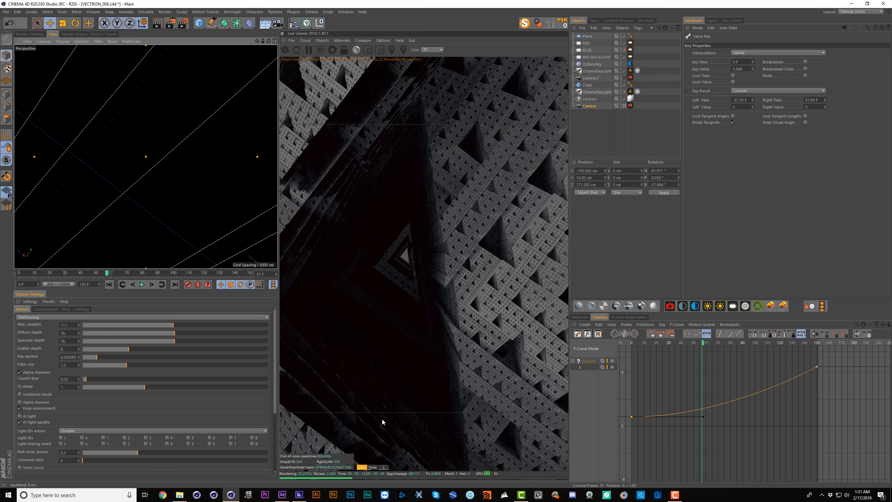
Switch the Live Viewer to the depth pass and play the animation again from frame 0
left_click(385, 467)
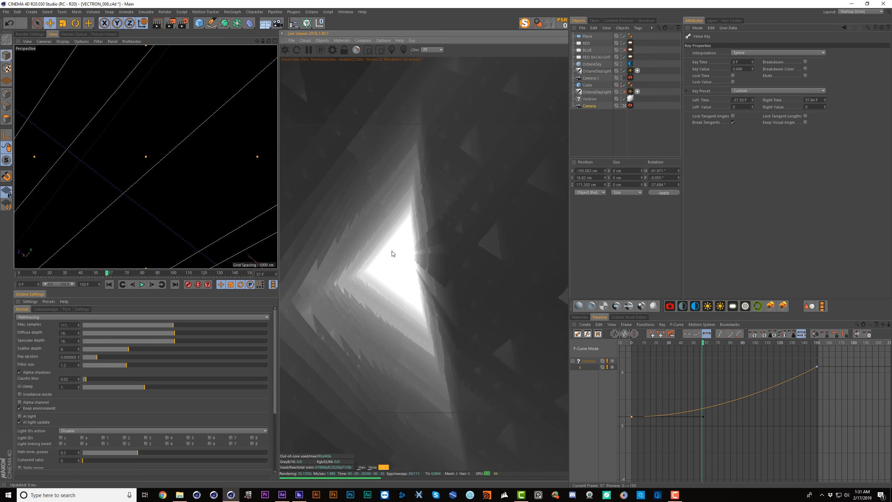
key("shift+f")
key("F8")
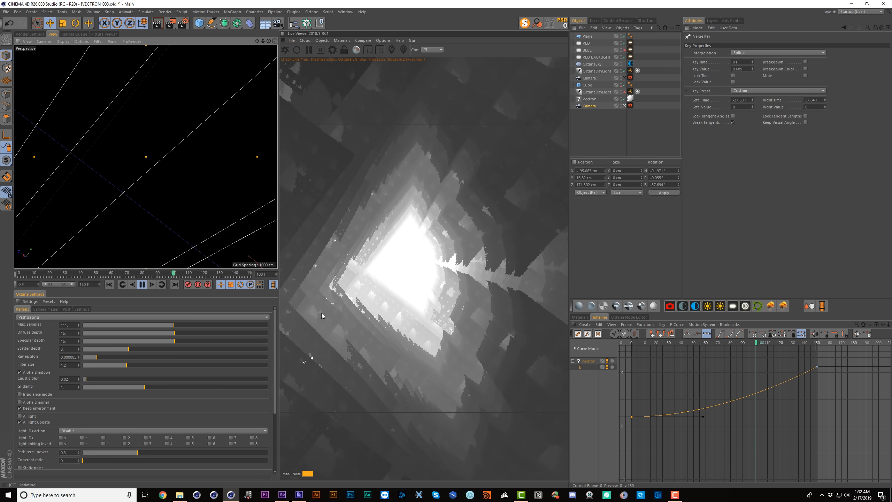
key("F8")
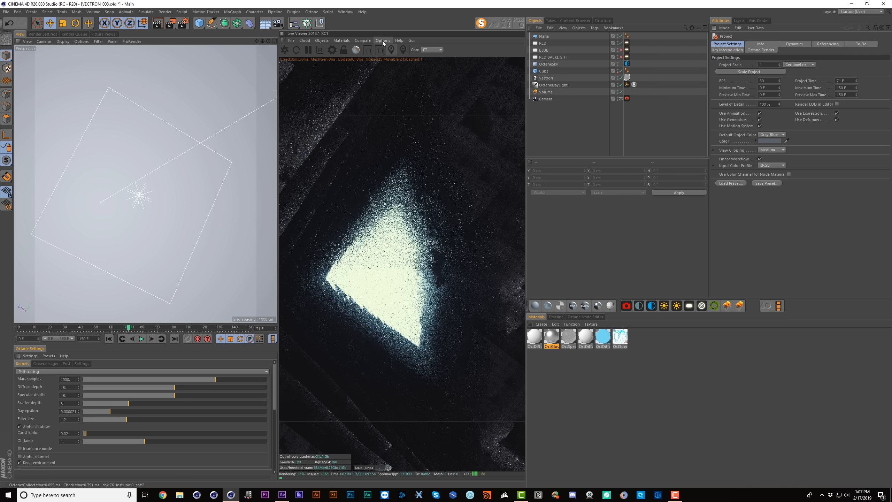
Turn off Check Camera in the Live Viewer and leave the scene camera for the free viewport view
left_click(363, 41)
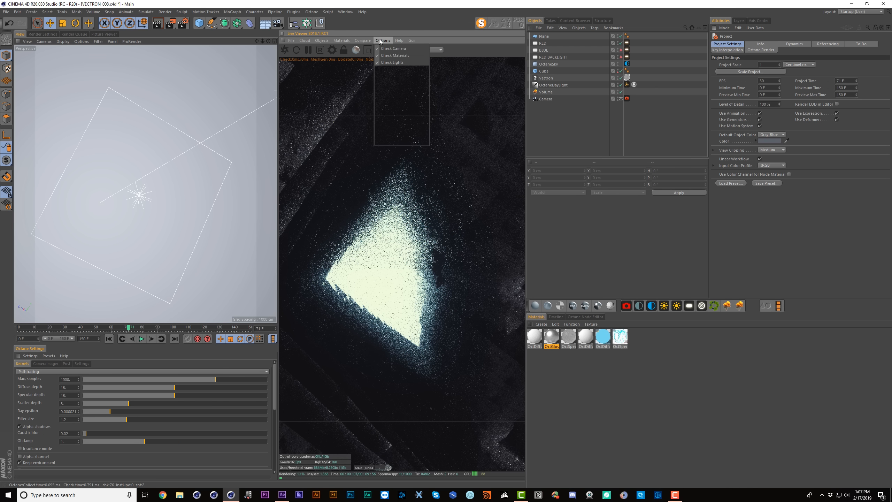
left_click(386, 49)
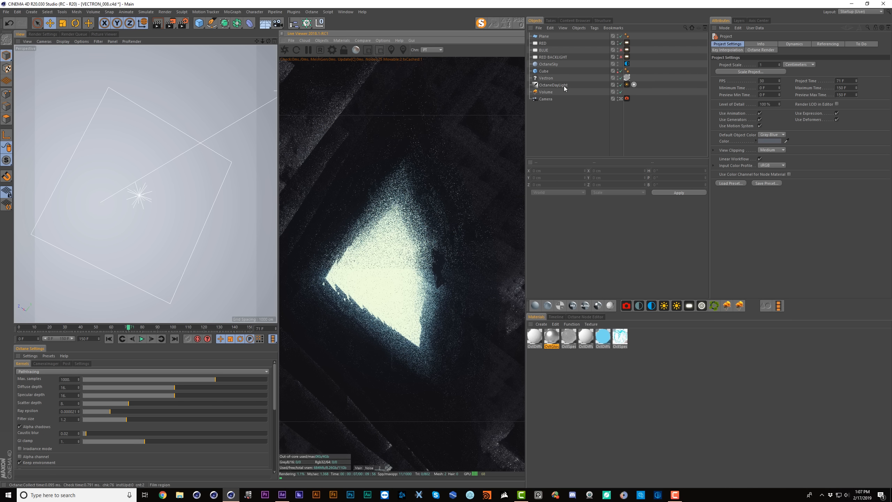
left_click(620, 99)
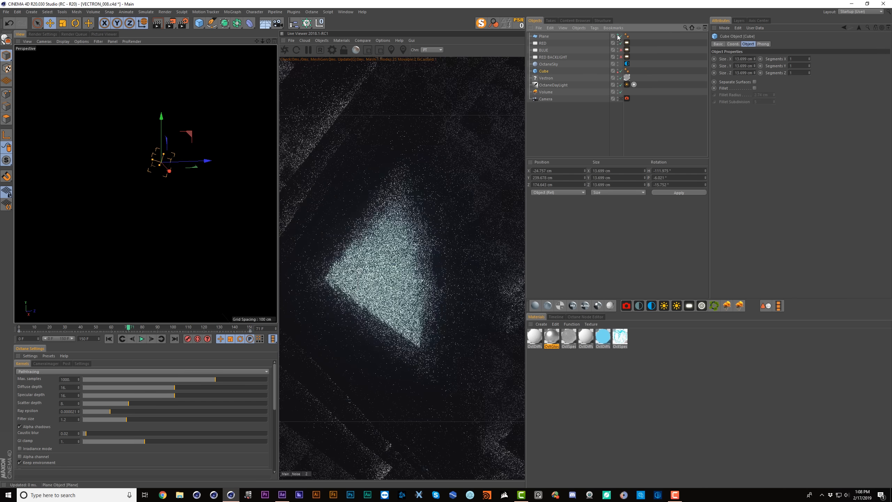
Hide the Plane in the viewport and delete the BLUE and RED BACKLIGHT lights
double_click(617, 35)
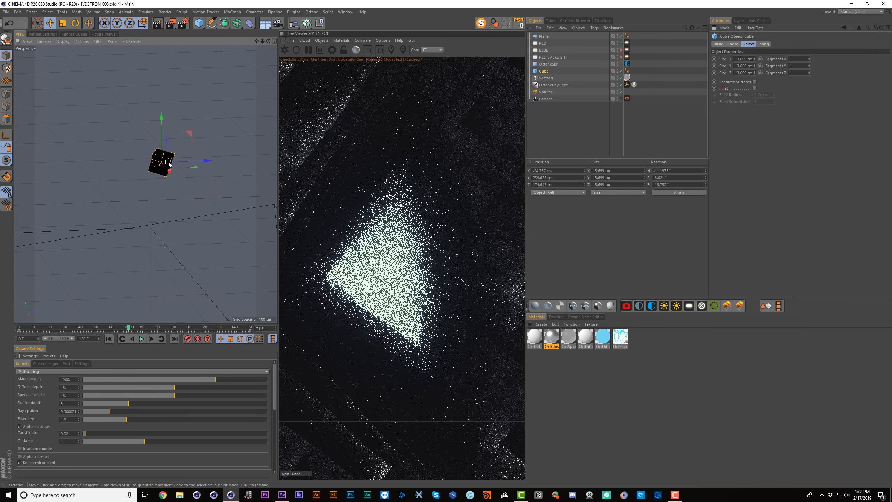
left_click_drag(168, 164, 95, 204, "alt")
right_click_drag(95, 204, 70, 208, "alt")
middle_click_drag(163, 263, 134, 187, "alt")
left_click_drag(135, 187, 235, 201, "alt")
left_click(544, 50)
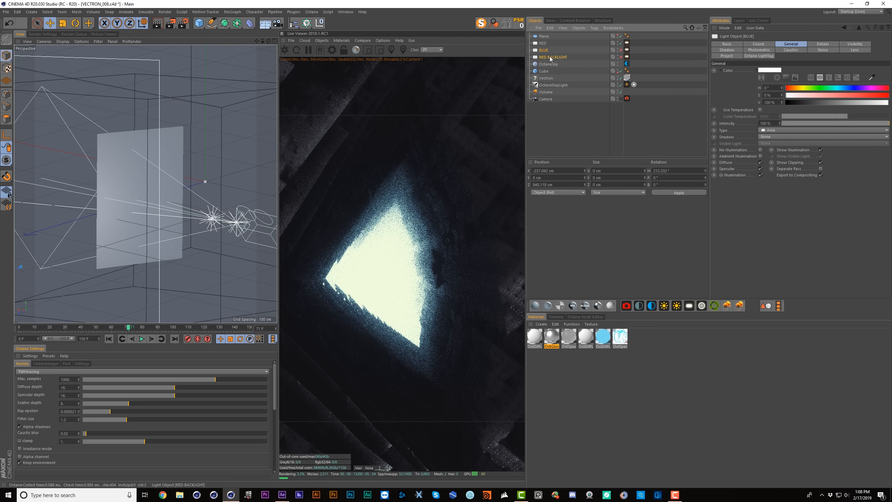
key("Delete")
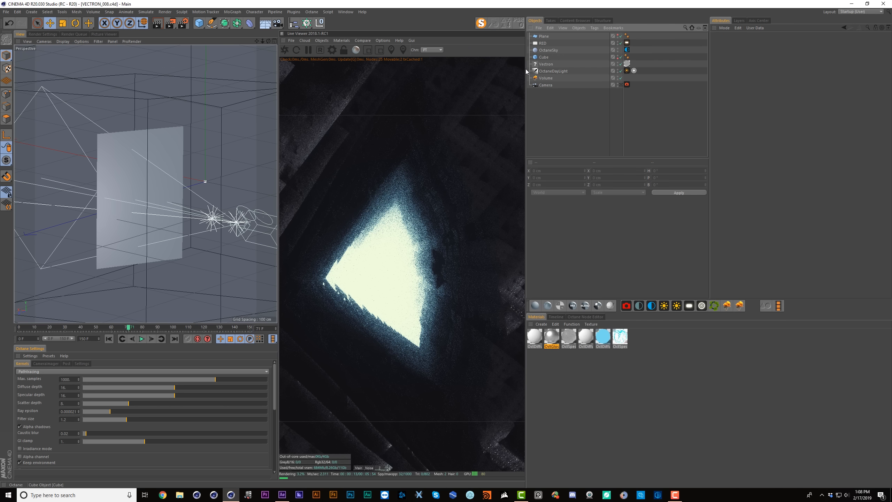
Select the OctaneDayLight and examine its placement in the viewport up close
middle_click_drag(205, 221, 146, 204, "alt")
scroll(145, 204, "up", 4)
left_click(145, 204)
scroll(145, 203, "up", 5)
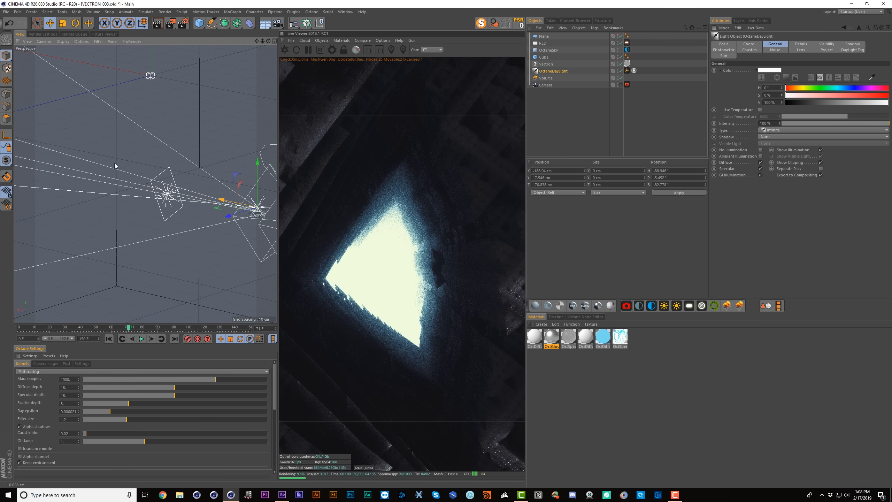
Move the OctaneDayLight along its X axis, away from the camera and past the RED light
left_click_drag(230, 207, 53, 168)
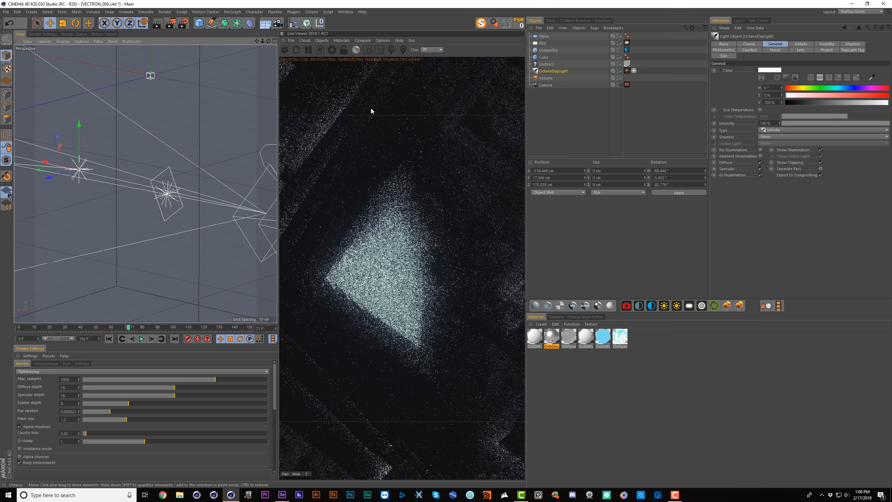
Try moving the RED area light nearer the camera, with opacity lowered to about 0.04 and power to about 1.47
left_click(543, 43)
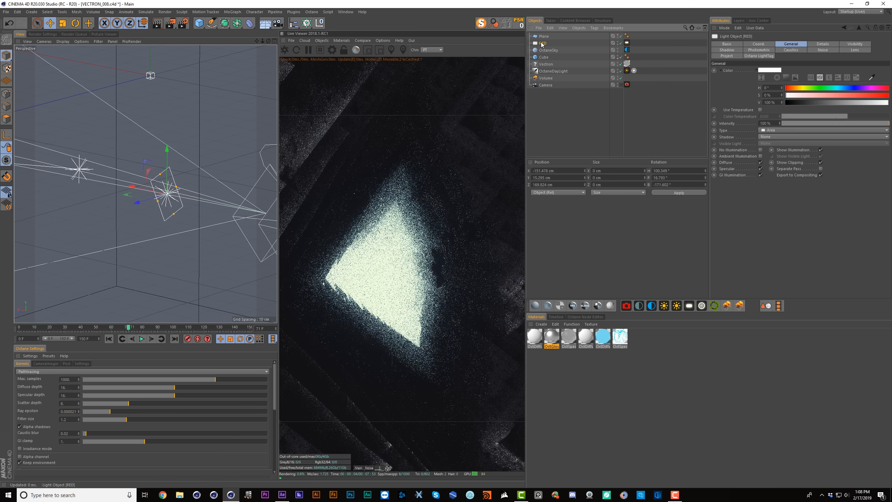
left_click_drag(134, 190, 206, 188)
left_click(626, 42)
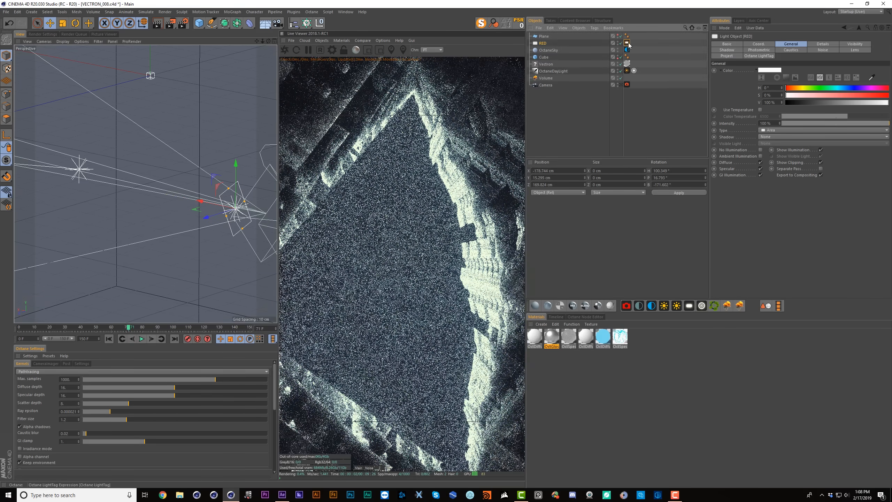
left_click_drag(770, 158, 889, 156)
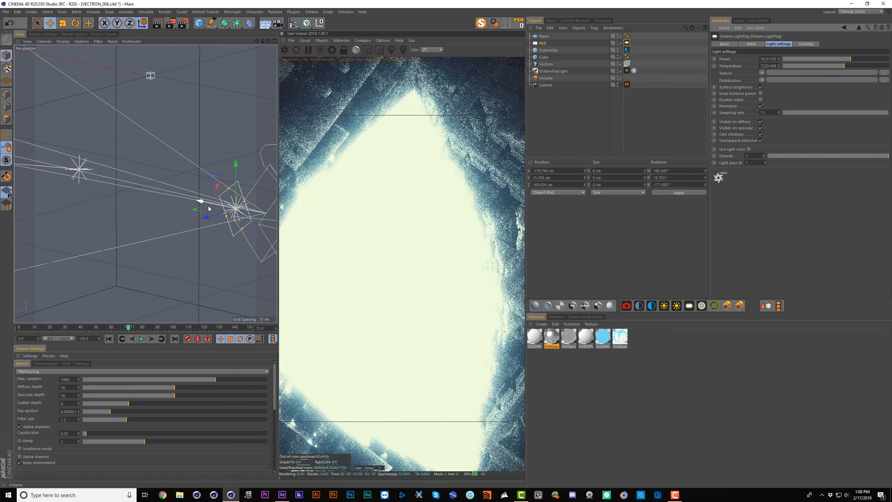
left_click_drag(200, 201, 175, 196)
left_click(838, 59)
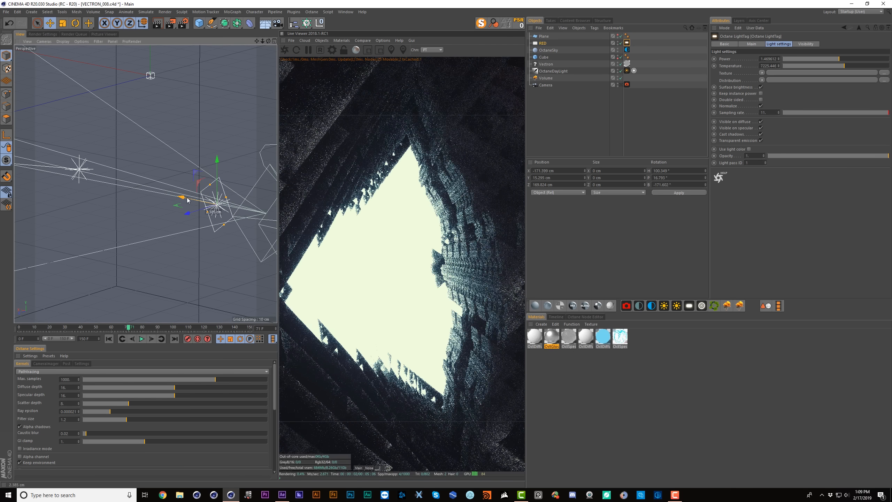
left_click_drag(181, 197, 208, 200)
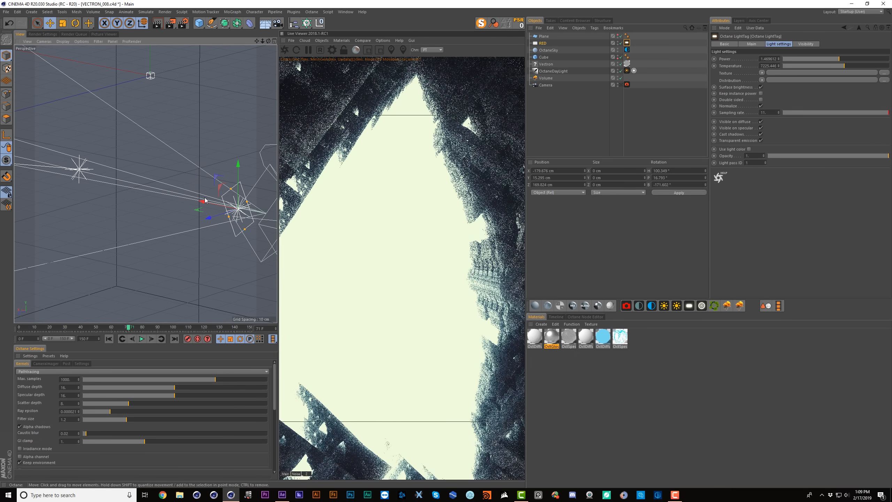
Undo the RED light's moves and its opacity and power changes, leaving nothing selected
key("ctrl+z")
key("ctrl+z")
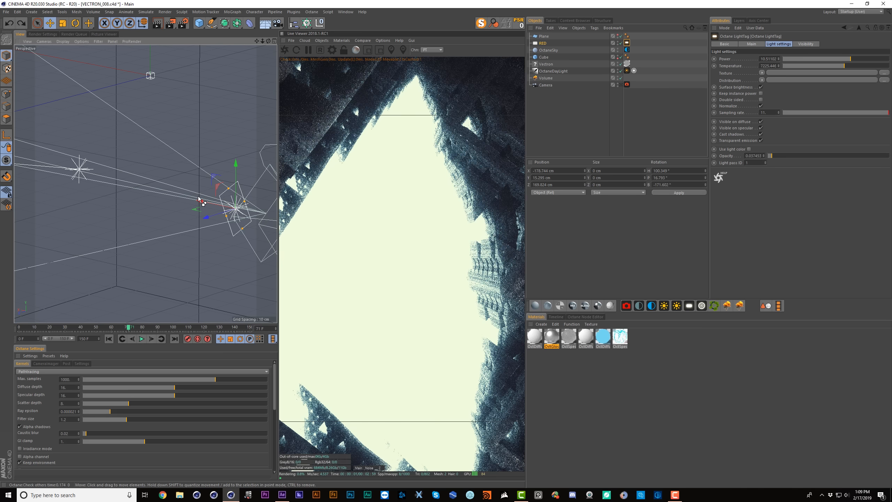
key("ctrl+z")
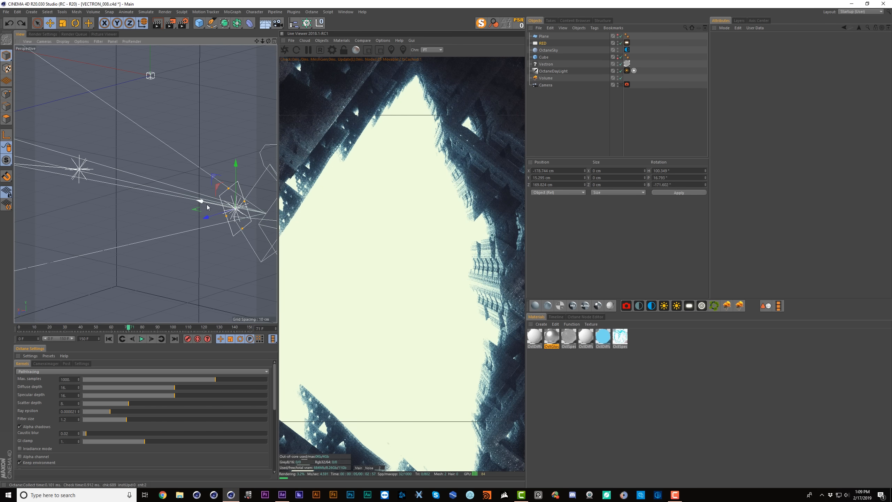
key("ctrl+z")
left_click(592, 97)
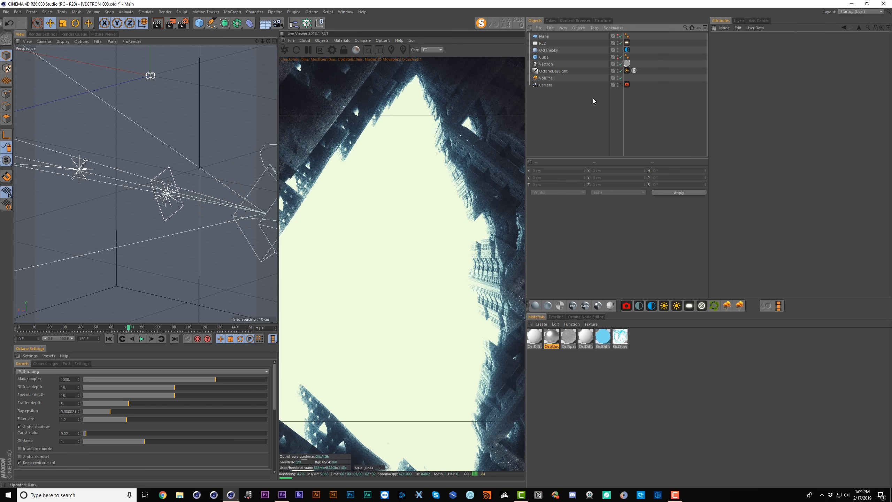
Set the Volume object's editor voxel size to 25
left_click(546, 79)
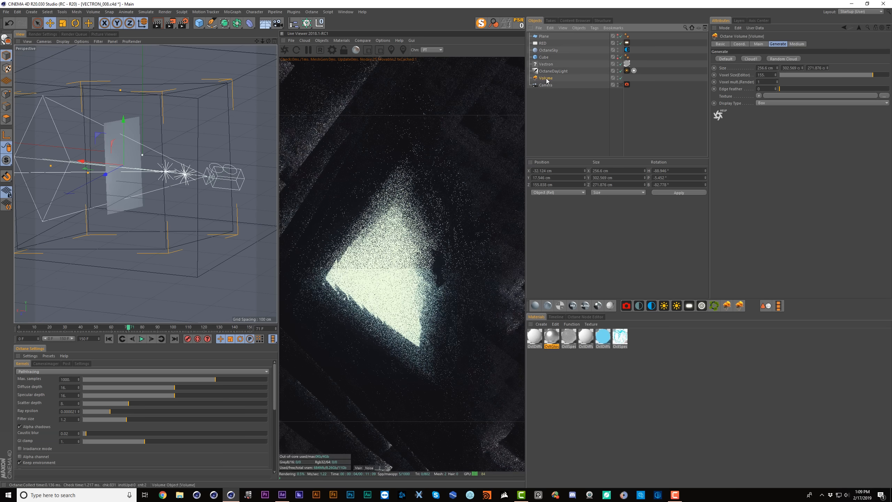
double_click(772, 75)
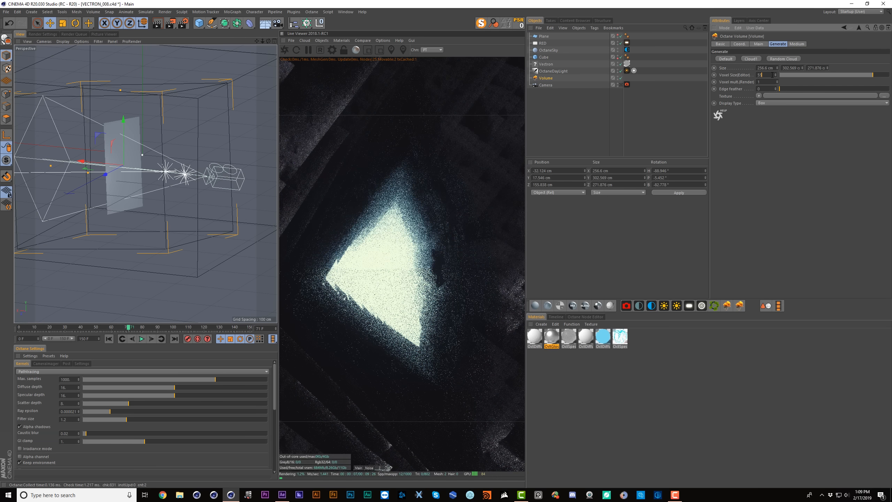
type("25")
key("Return")
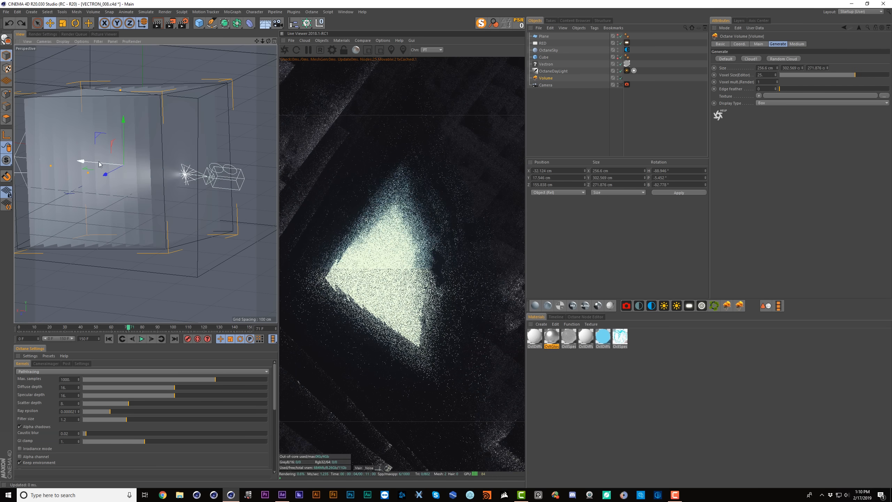
Try sliding the Volume along its X axis, away from the camera and back past the lights, and undo the move
left_click_drag(98, 163, 92, 162)
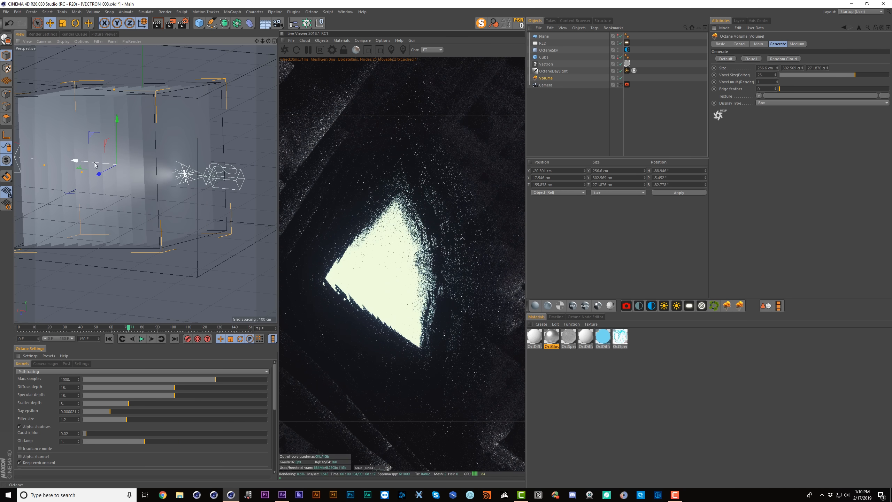
left_click_drag(96, 163, 121, 165)
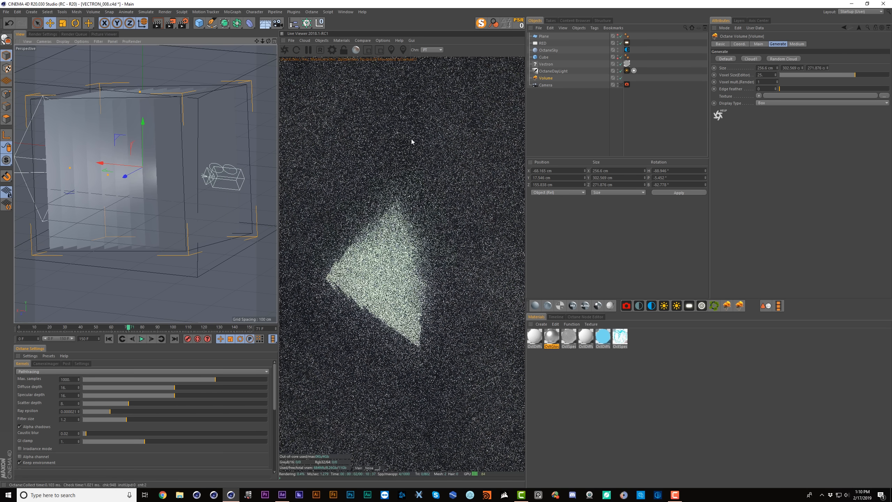
key("ctrl+z")
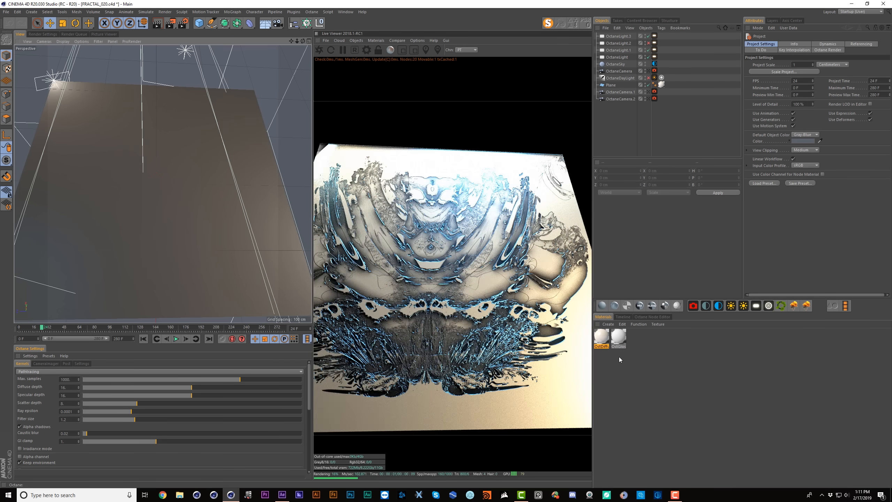
In the FRACTAL_020 scene, load ZPASS_Z_0055 from the CRAZYFRACTAL_001 folder into the image texture feeding the displacement
left_click(644, 317)
left_click(689, 404)
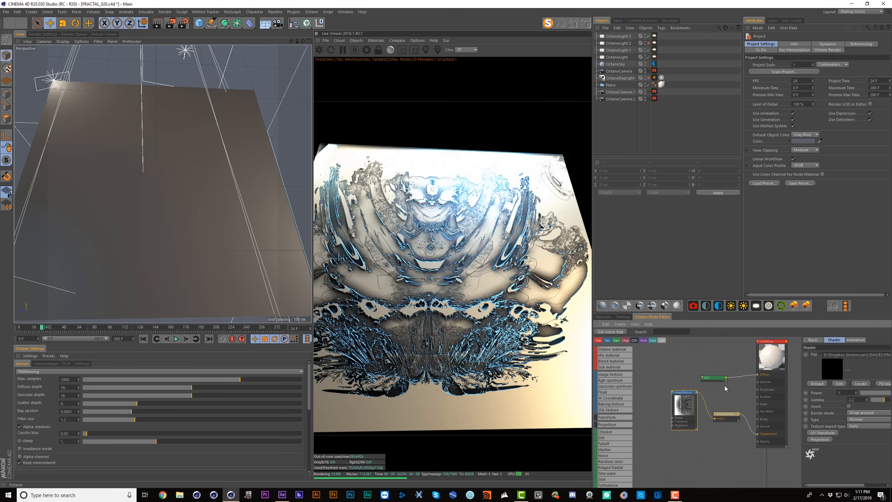
left_click_drag(801, 366, 770, 368)
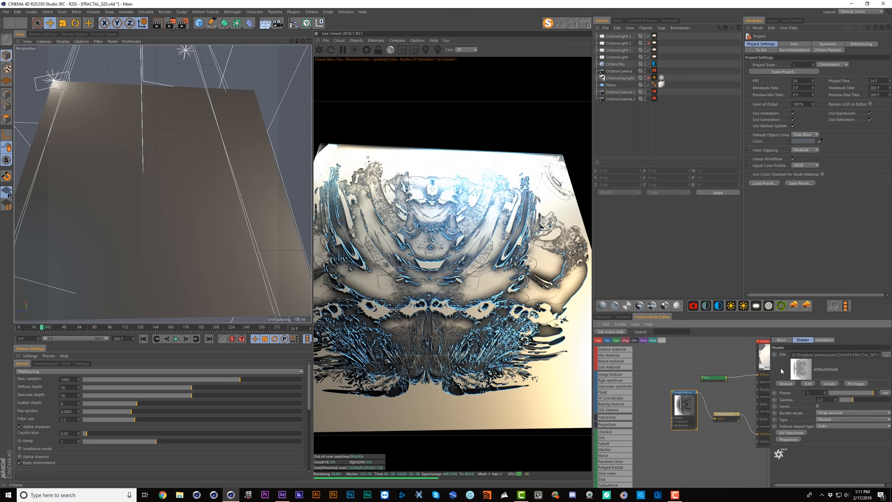
left_click(888, 353)
left_click(425, 50)
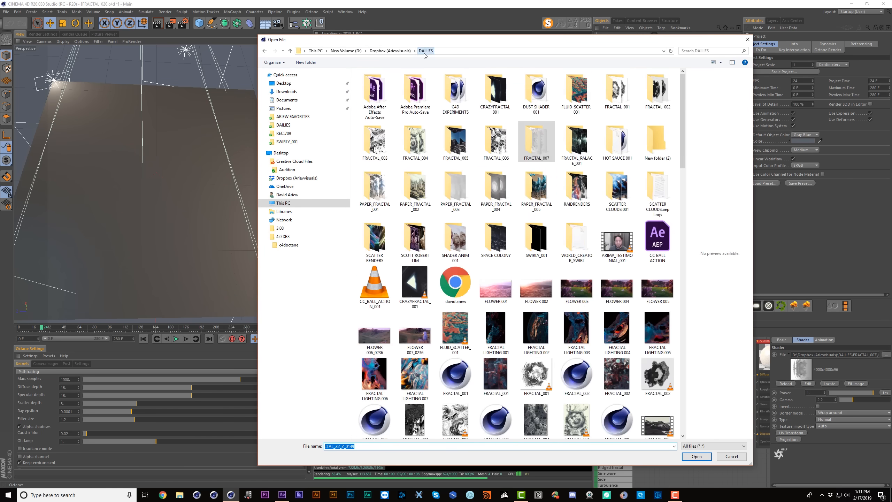
double_click(503, 93)
left_click_drag(682, 84, 694, 347)
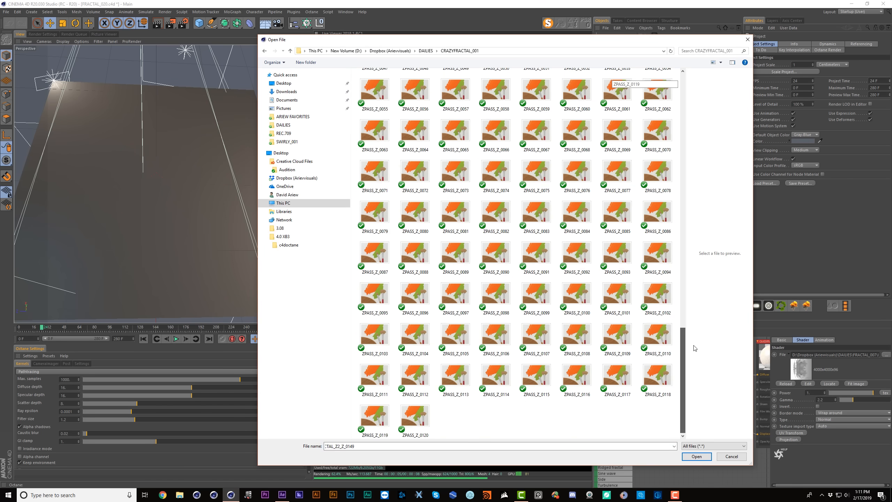
double_click(384, 99)
left_click(482, 271)
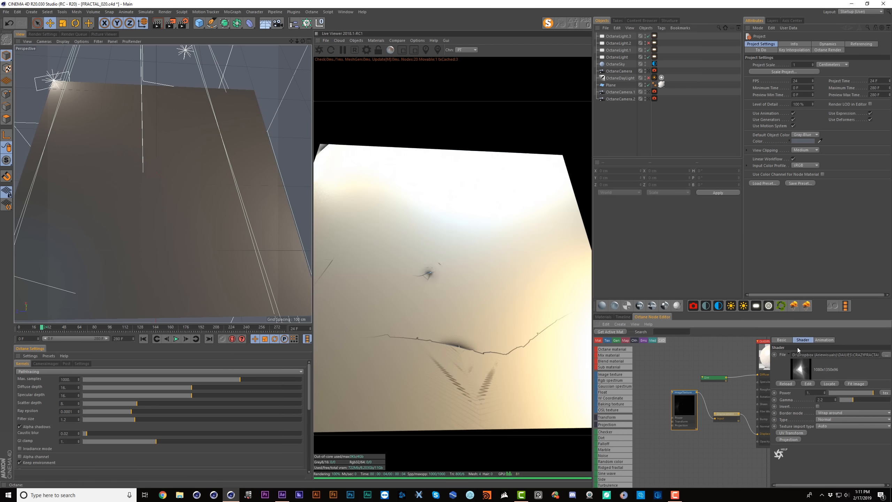
Look up the last file of the ZPASS sequence and set the image texture's Movie End Frame to 120
left_click(823, 339)
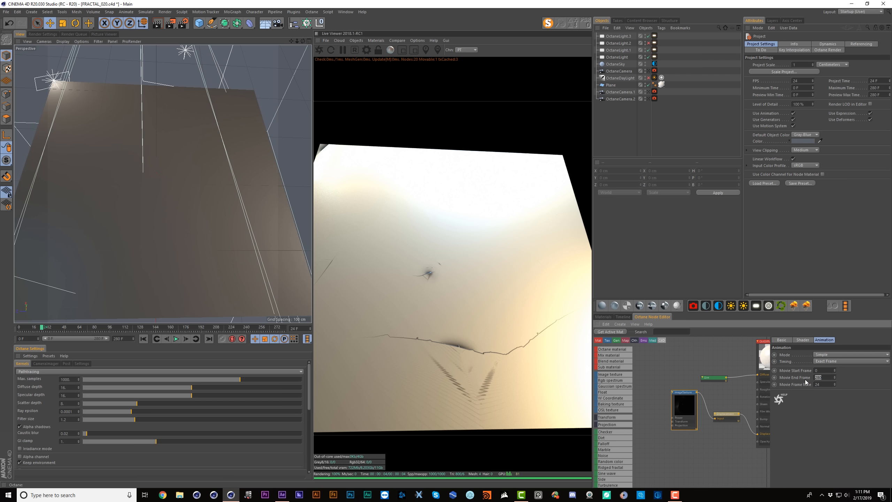
left_click(810, 340)
left_click(885, 354)
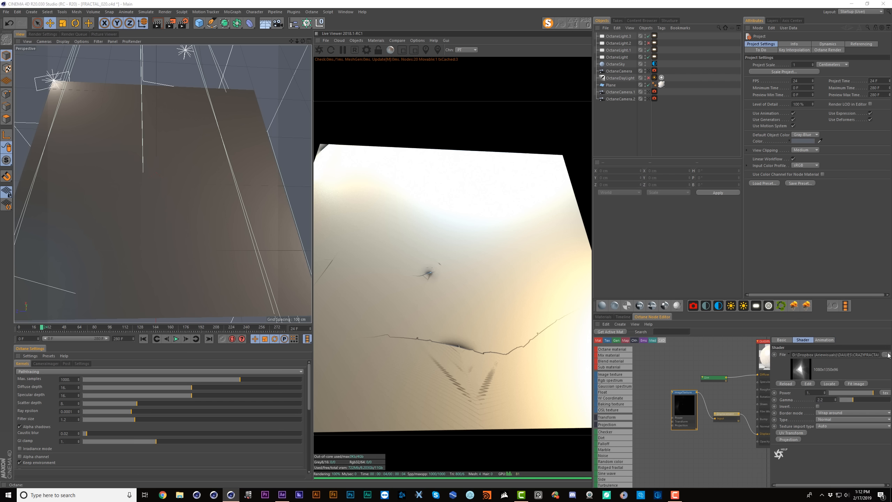
left_click_drag(682, 147, 683, 436)
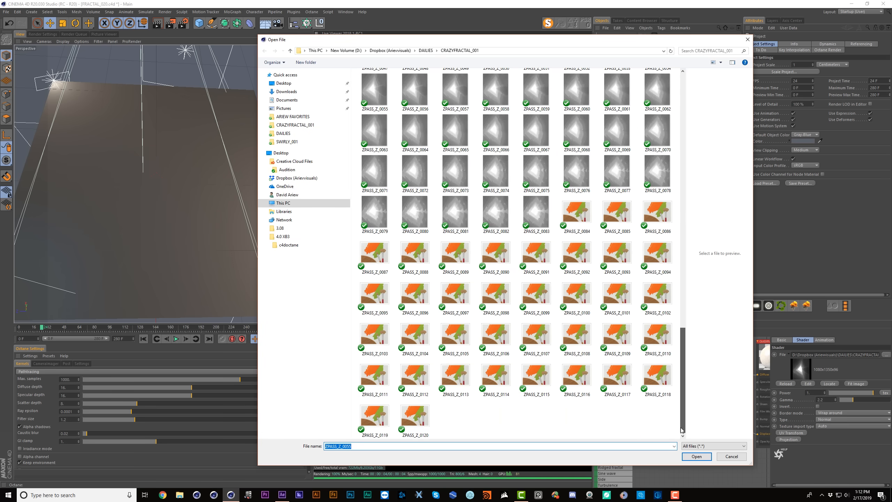
left_click(415, 420)
left_click(696, 456)
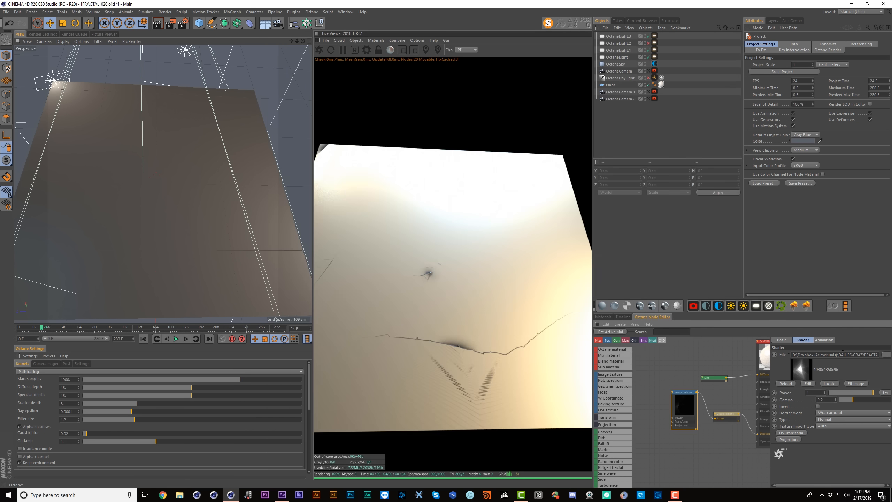
left_click(825, 339)
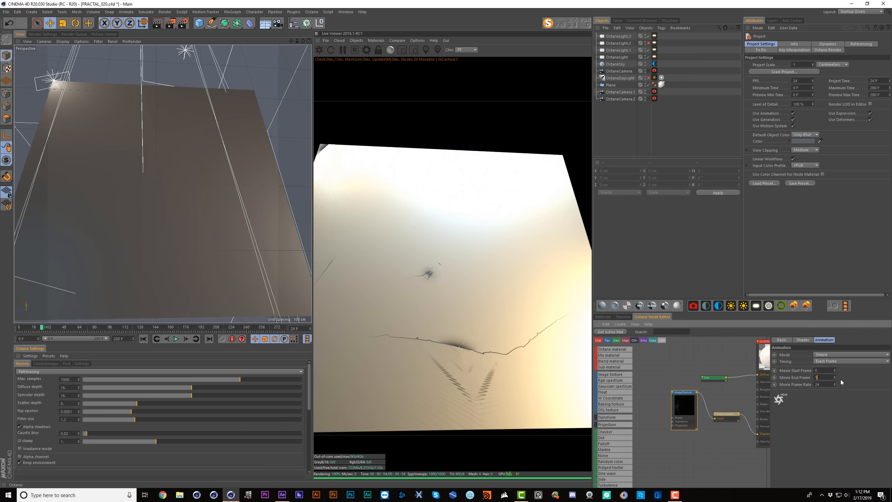
key("Return")
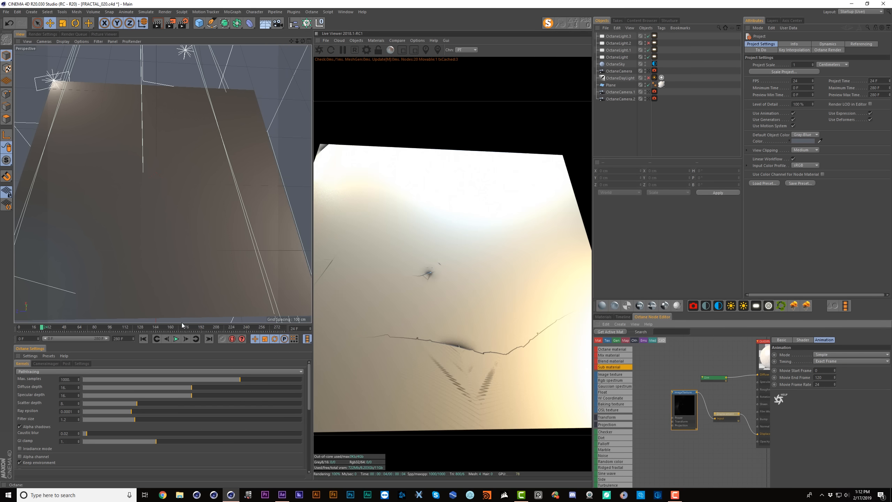
Set the project's end frame to 120, save the scene and go to frame 97
double_click(123, 341)
type("120")
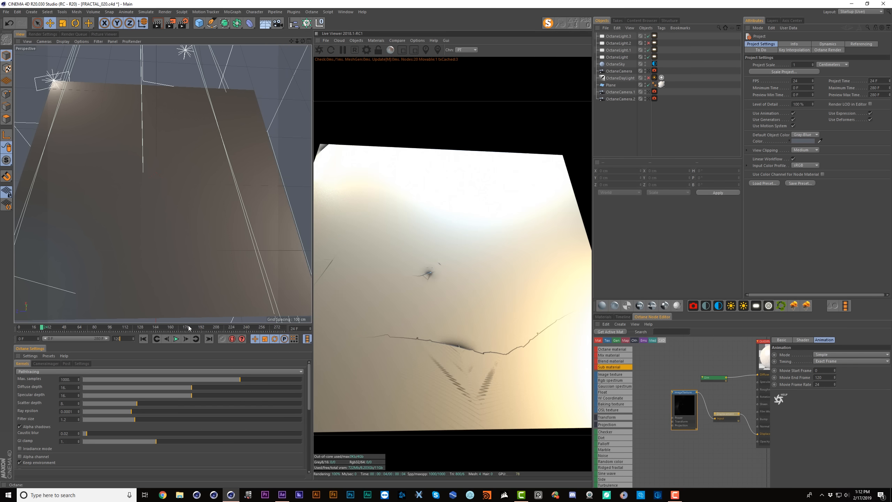
key("Return")
key("ctrl+s")
left_click(234, 327)
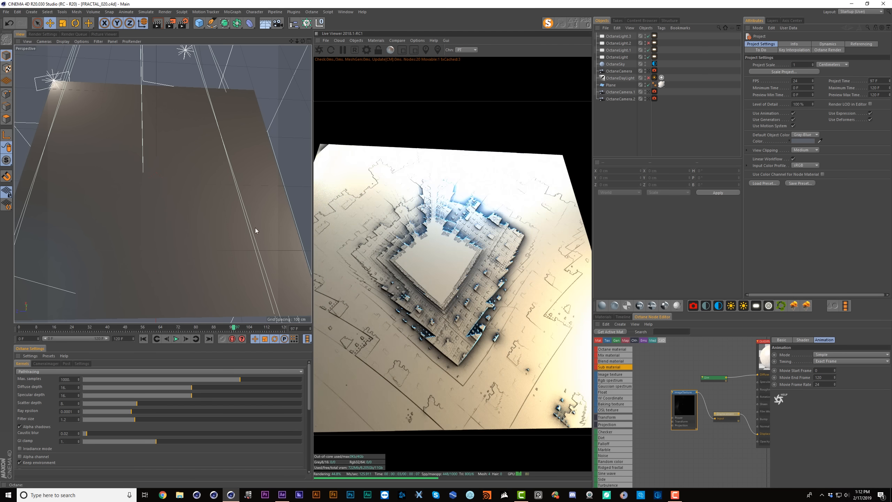
Raise the displacement amount to about 86 cm and view the plane from a lower angle
left_click(725, 414)
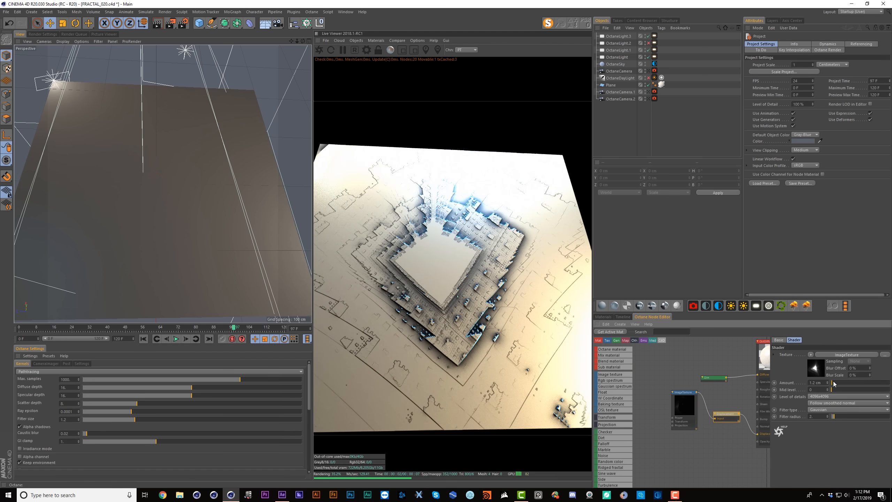
left_click_drag(834, 384, 882, 379)
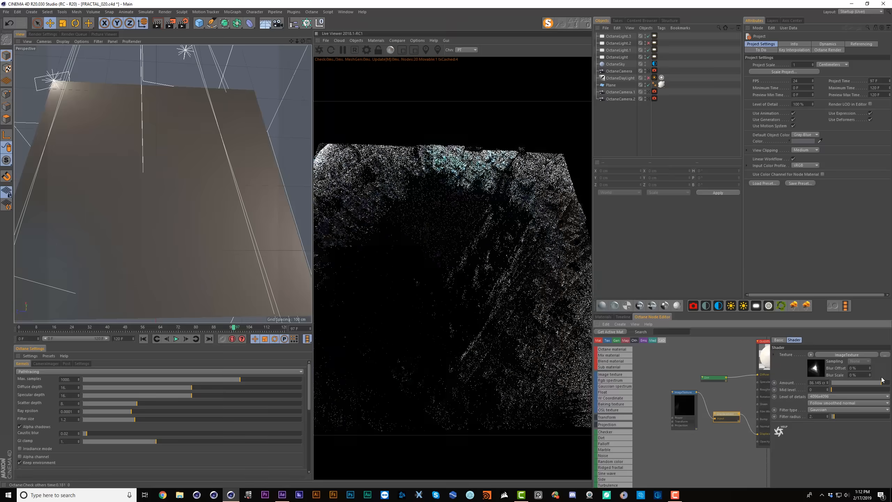
left_click_drag(234, 225, 209, 203, "alt")
Lower the dirt node's Strength to about 1.93 and inspect the displaced relief from a low, close angle
left_click(713, 377)
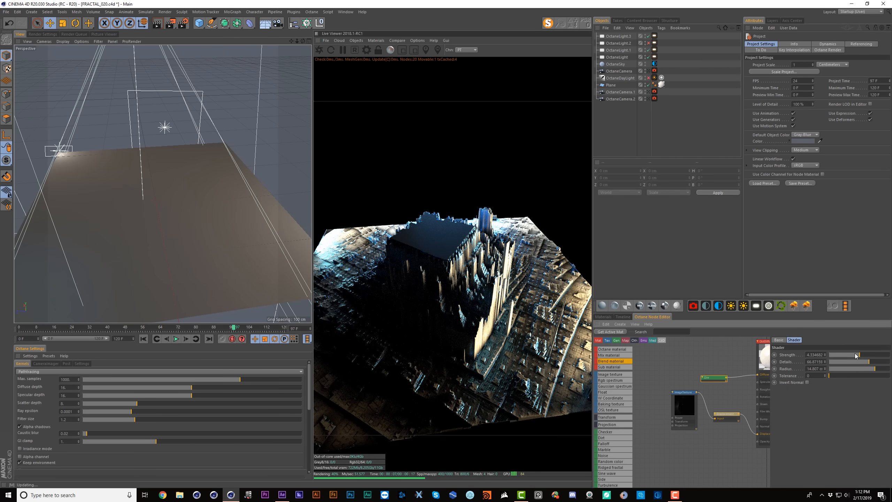
left_click_drag(854, 354, 839, 354)
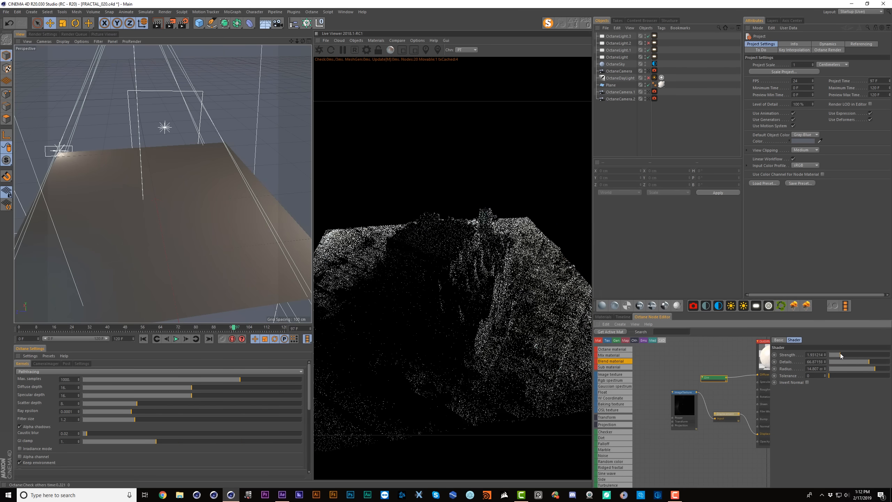
left_click_drag(243, 224, 136, 167, "alt")
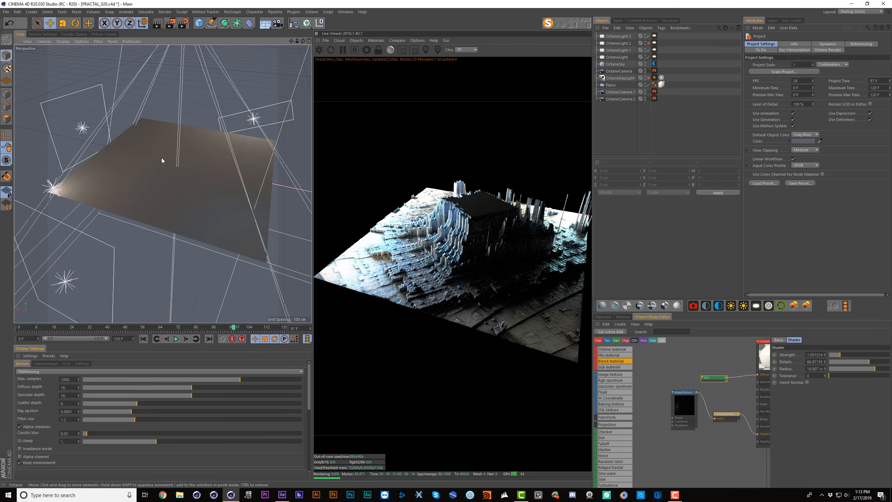
right_click_drag(161, 158, 205, 139, "alt")
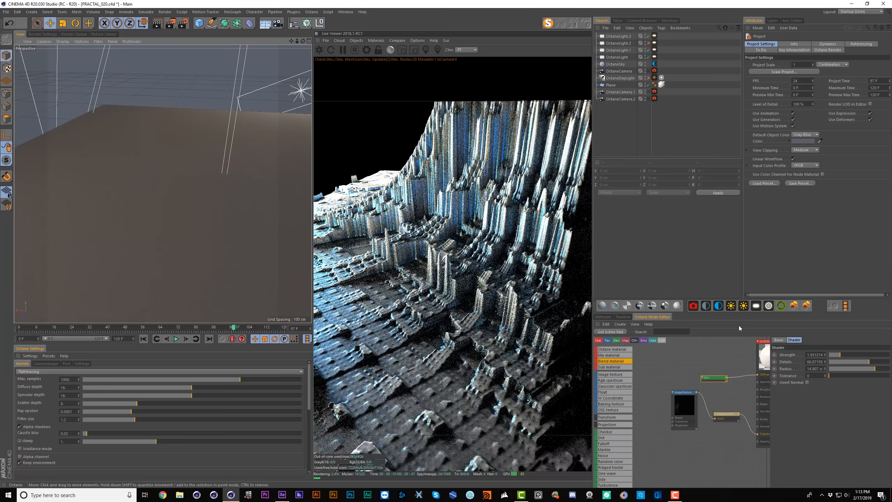
Lower the displacement amount to about 48 cm and show the image texture node's shader settings
left_click(726, 414)
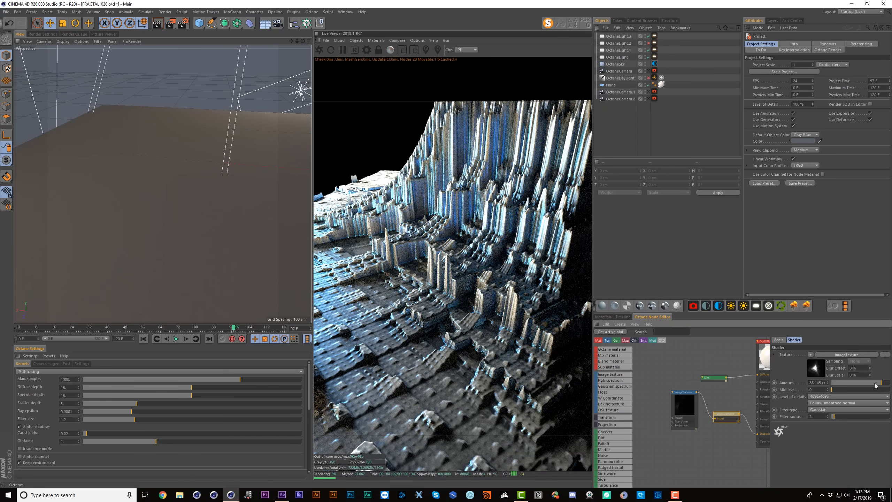
left_click_drag(875, 386, 861, 378)
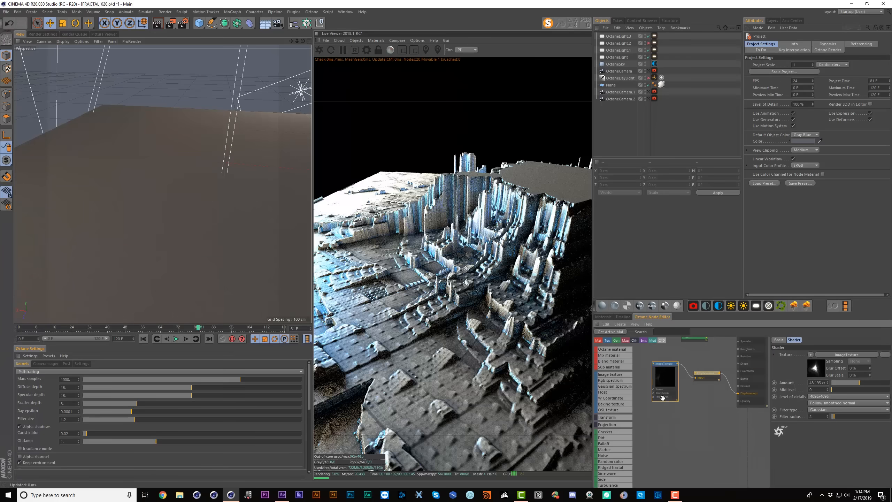
left_click(661, 386)
left_click(803, 340)
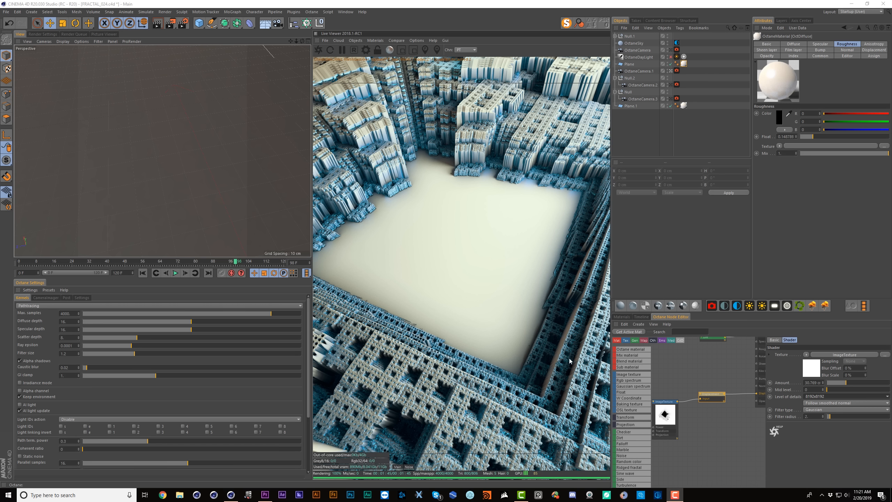
Look through OctaneCamera.2 and toggle Invert on the image texture that feeds the displacement
left_click(671, 85)
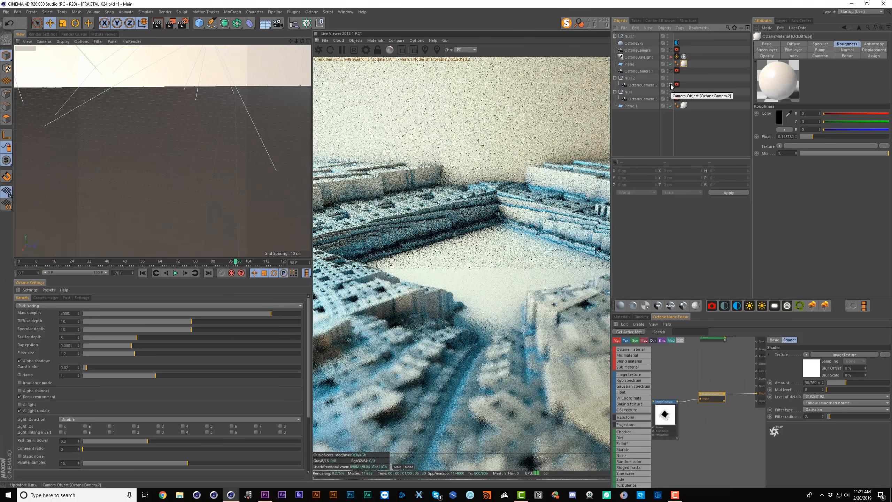
left_click(669, 420)
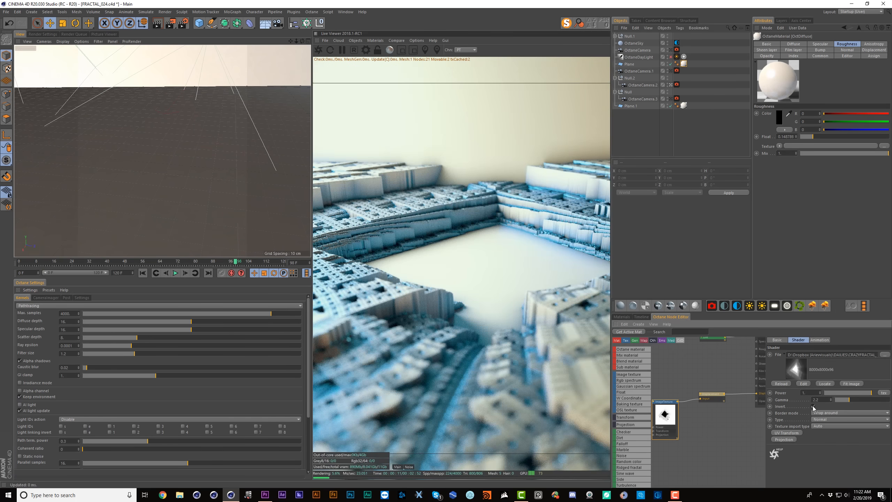
left_click(813, 406)
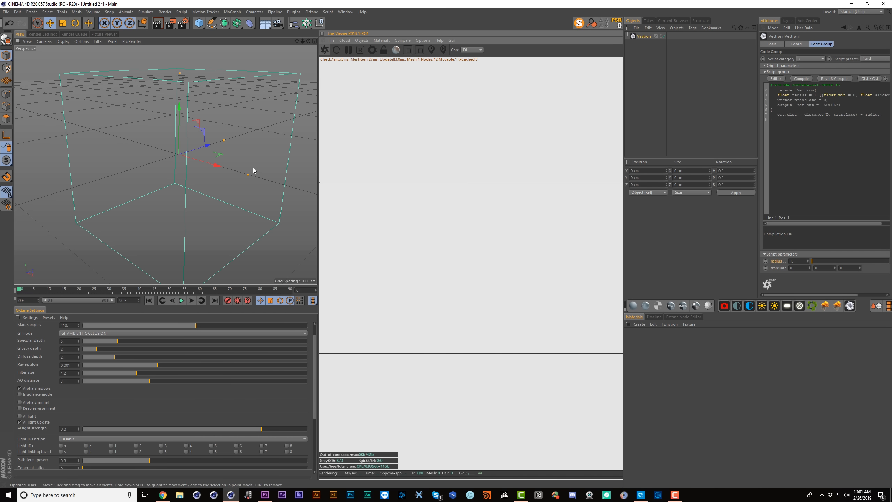
Set the Vectron's script category to vectron and load the QuaternionJulia.osl preset
right_click_drag(245, 164, 309, 135, "alt")
right_click_drag(180, 140, 208, 135, "alt")
middle_click_drag(203, 137, 237, 139, "alt")
left_click_drag(757, 105, 727, 95)
left_click(779, 58)
left_click(772, 115)
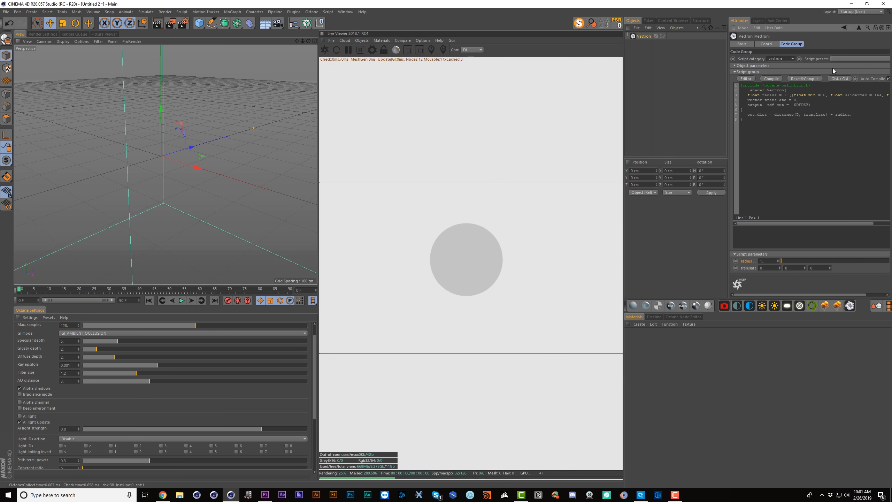
left_click(837, 58)
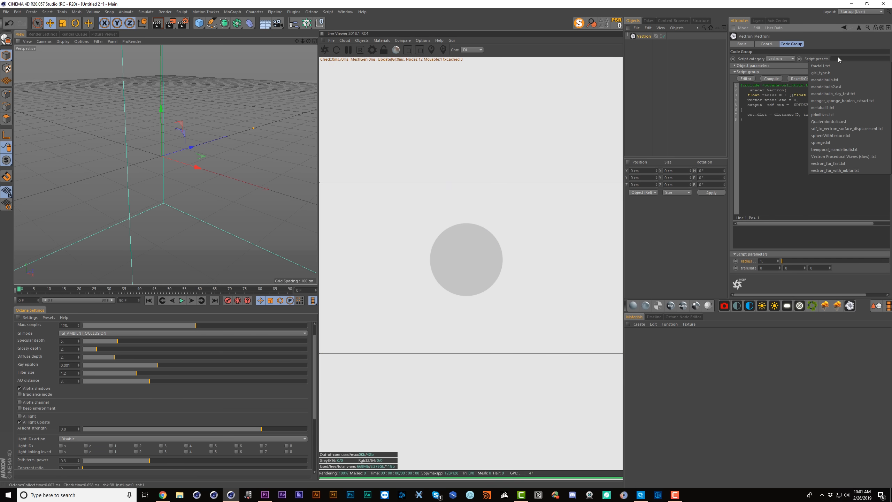
left_click(835, 122)
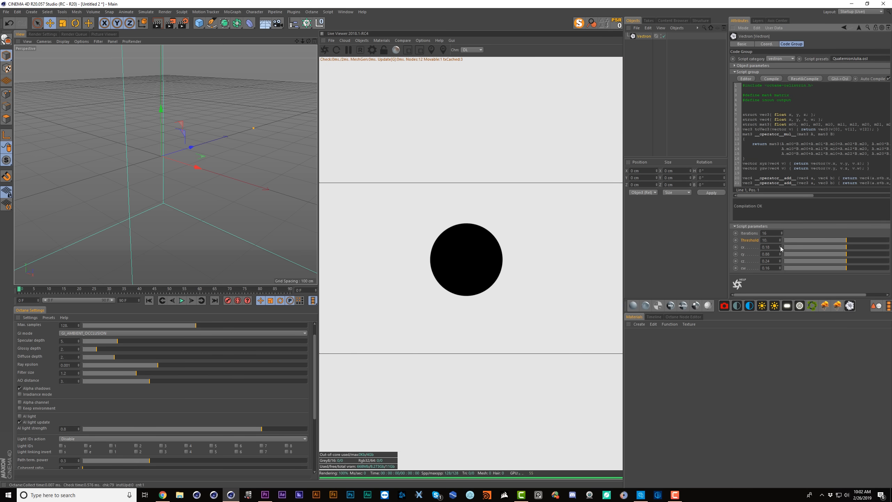
Set the Julia script's cx parameter to about 0.217, try a different cy value and undo that change
left_click_drag(779, 249, 780, 243)
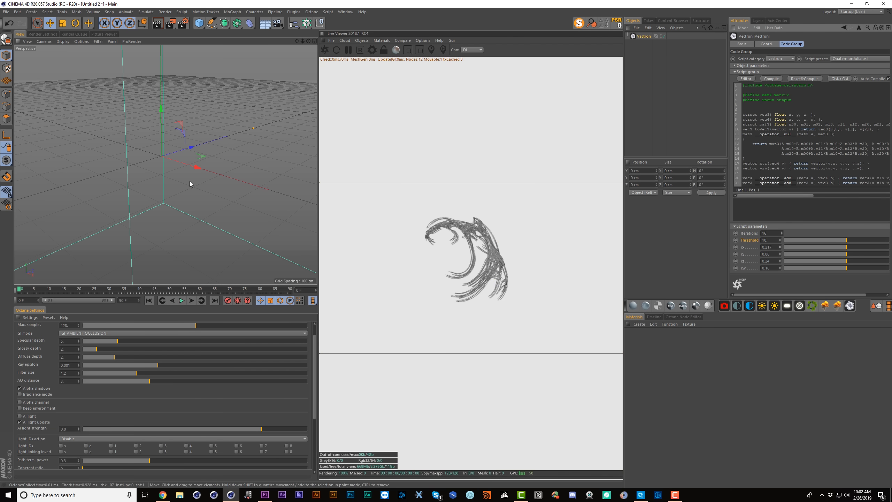
right_click_drag(171, 170, 199, 163, "alt")
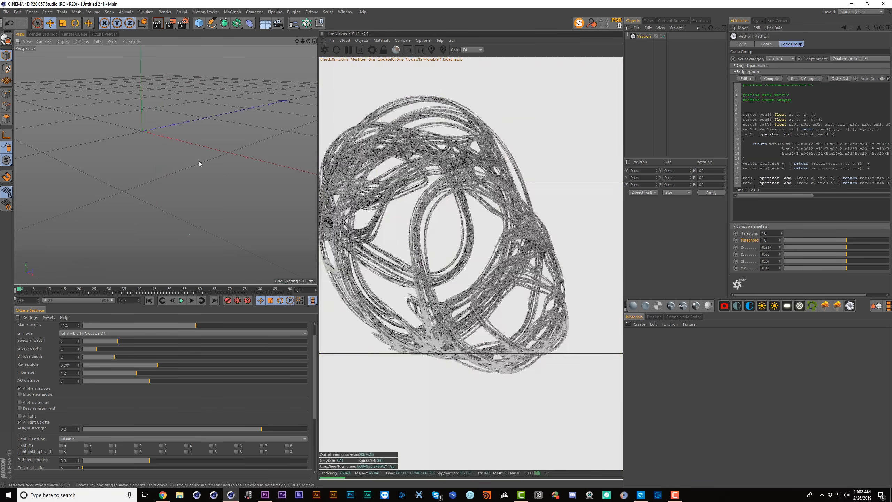
middle_click_drag(208, 174, 212, 182, "alt")
left_click_drag(845, 254, 855, 255)
key("ctrl+z")
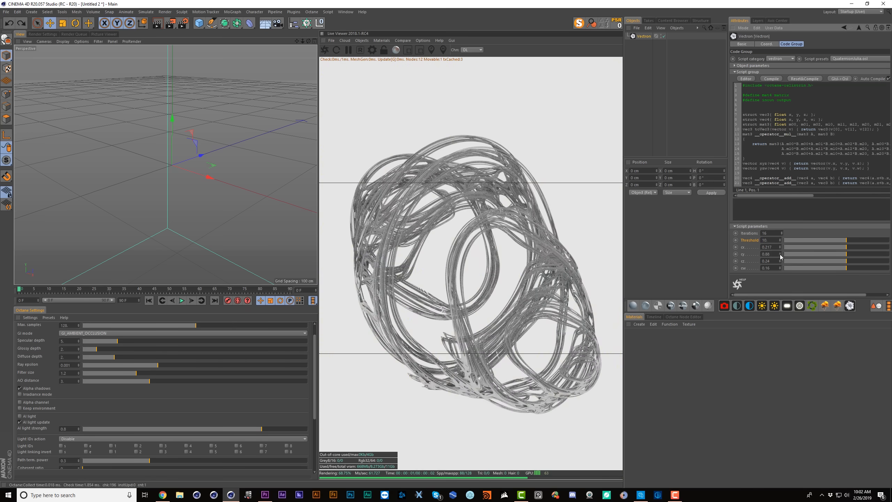
Set the Julia script's cy parameter to about 0.30 and cz to about -0.713
left_click_drag(780, 254, 780, 272)
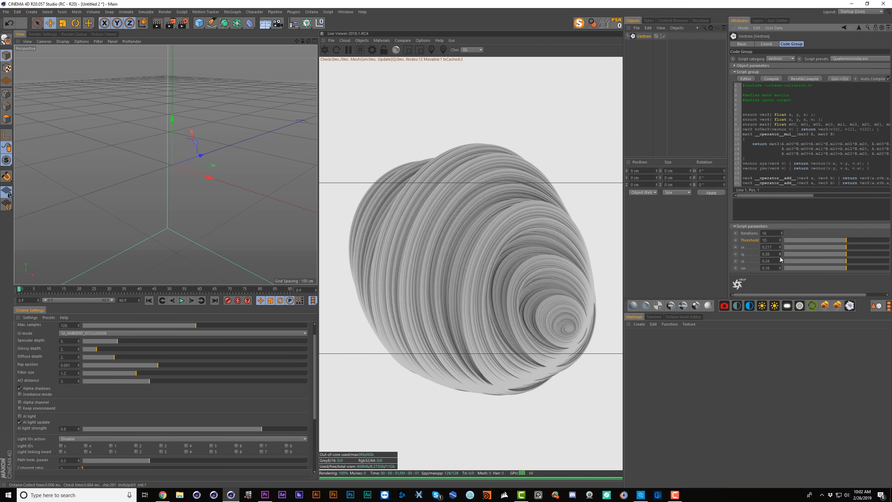
mouse_move(780, 261)
left_mouse_down()
mouse_move(791, 304)
mouse_move(780, 283)
mouse_move(780, 232)
mouse_move(779, 269)
left_mouse_up()
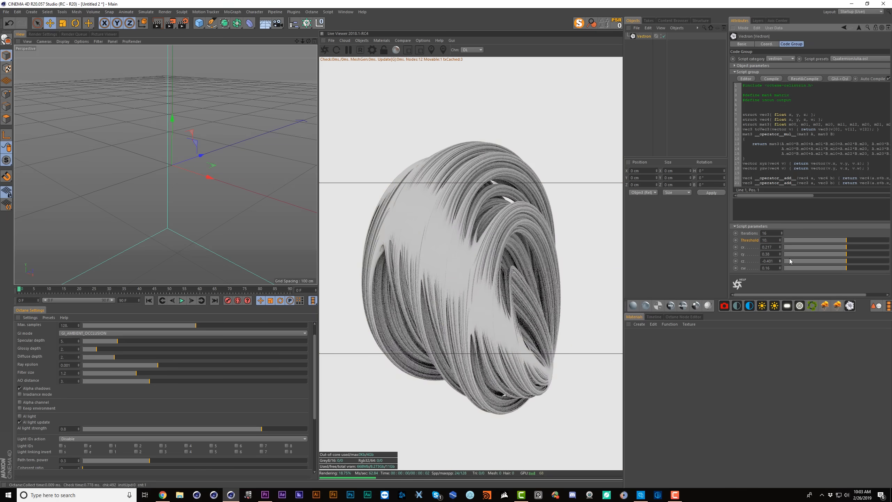
left_click_drag(779, 260, 780, 281)
Add a cube at the origin, scale it to about 46 cm per side and hide it from the render
left_click(201, 23)
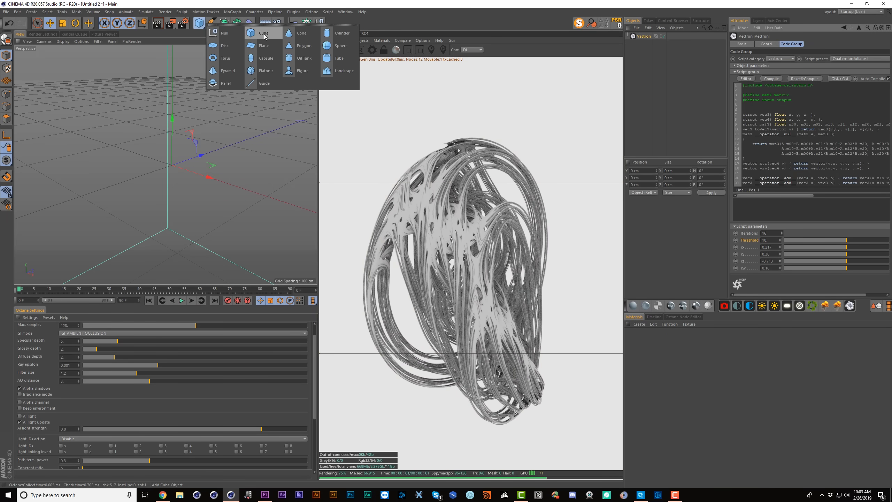
left_click(263, 33)
key("t")
left_click_drag(273, 148, 106, 222)
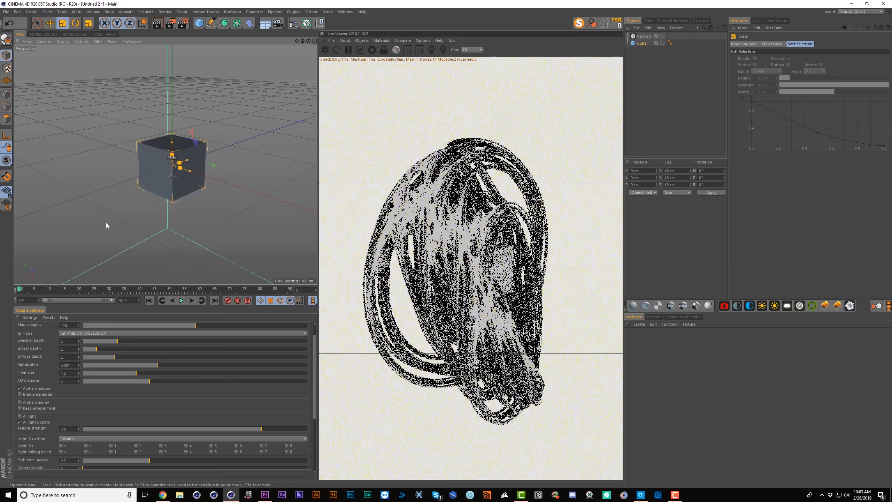
double_click(661, 44)
left_click_drag(191, 162, 144, 141, "alt")
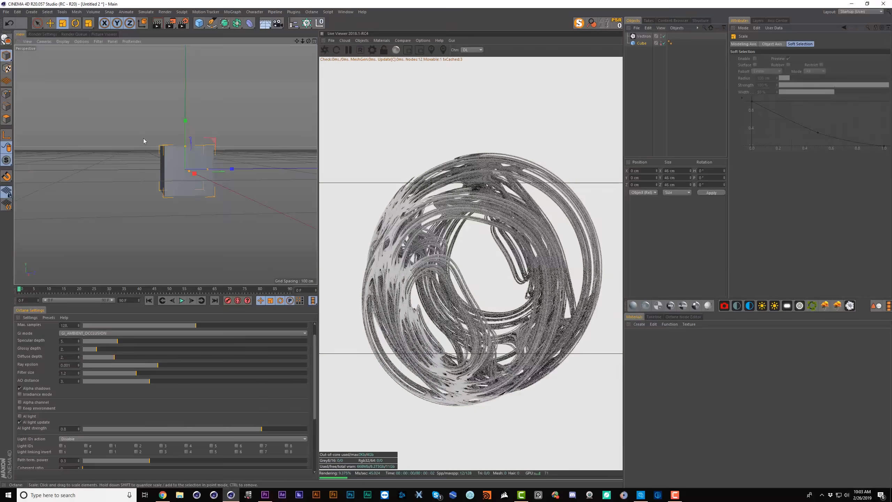
Test low Iterations values from 3 up to 7 on the Vectron's Julia script and raise the count to 129
left_click(643, 36)
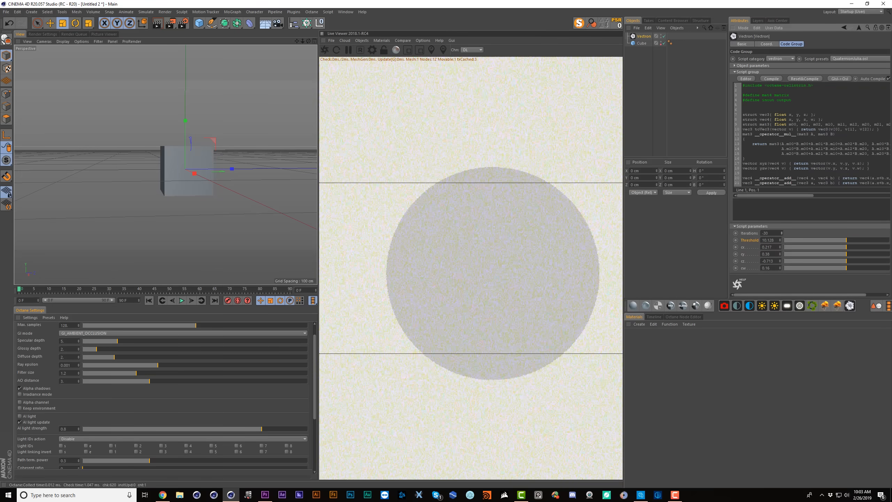
left_click_drag(781, 233, 782, 221)
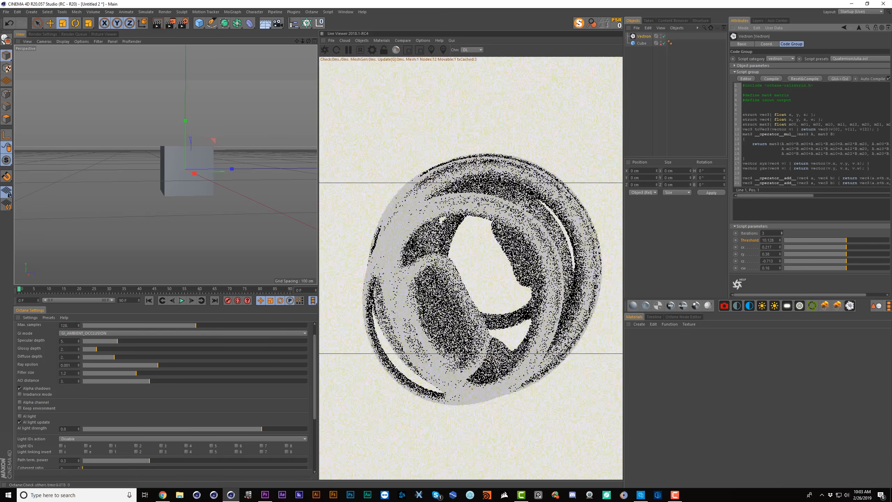
left_click(781, 232)
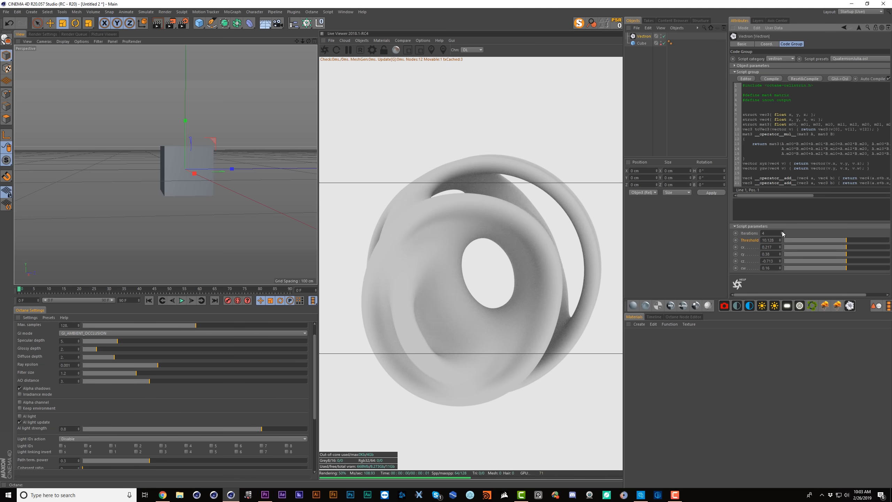
left_click(781, 232)
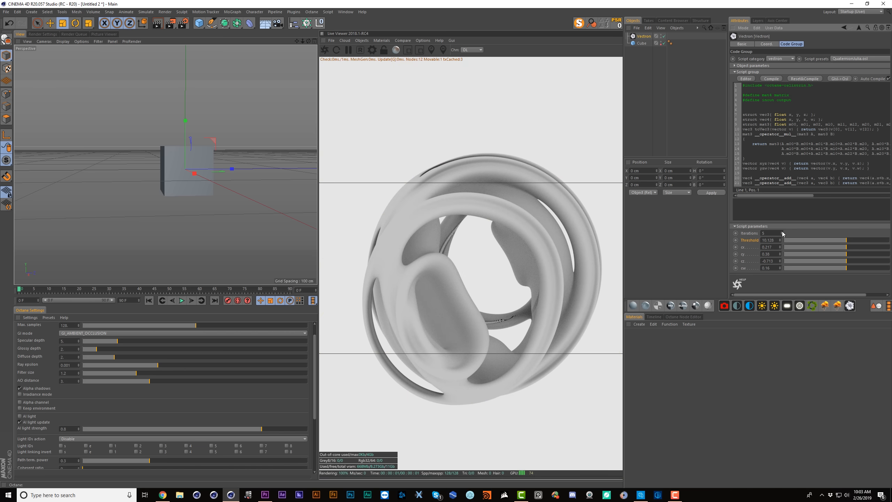
left_click(781, 232)
left_click(781, 232)
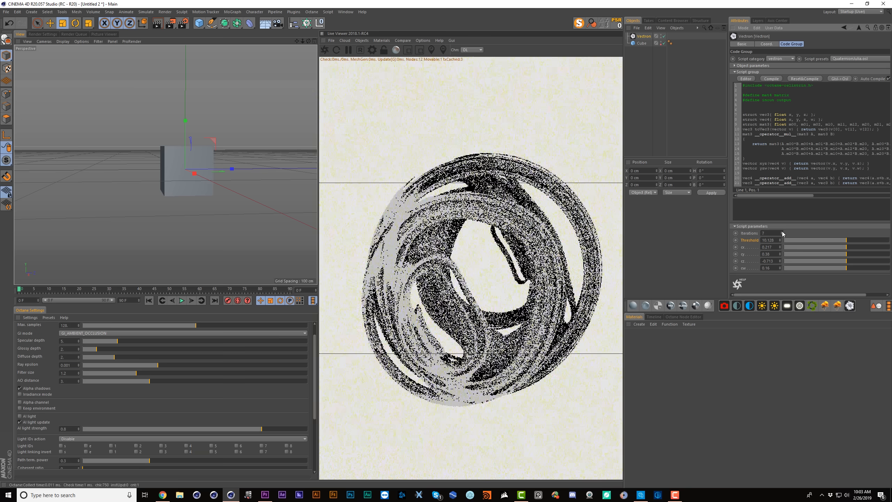
left_click(781, 232)
left_click(781, 232)
middle_click_drag(777, 233, 774, 125)
middle_click_drag(774, 125, 766, 125)
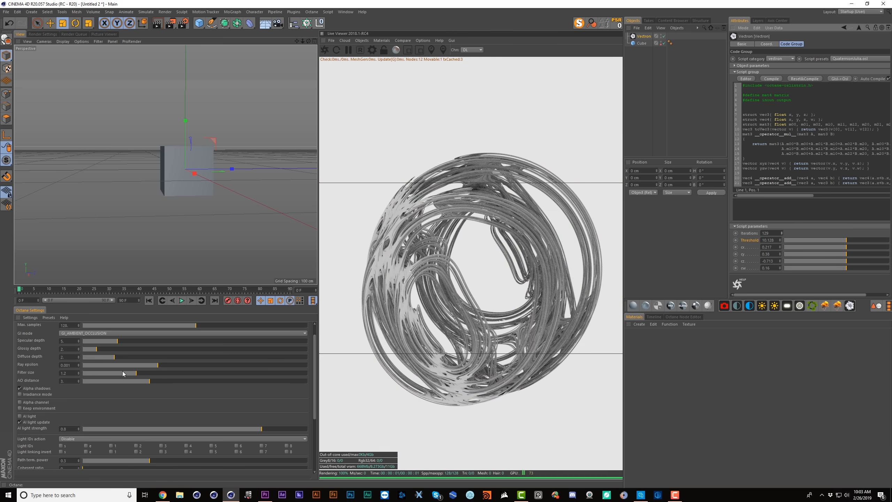
Lower the Ray epsilon to about 0.000024 and compare other low values on a close-up of the fractal strands
left_click_drag(157, 368, 118, 374)
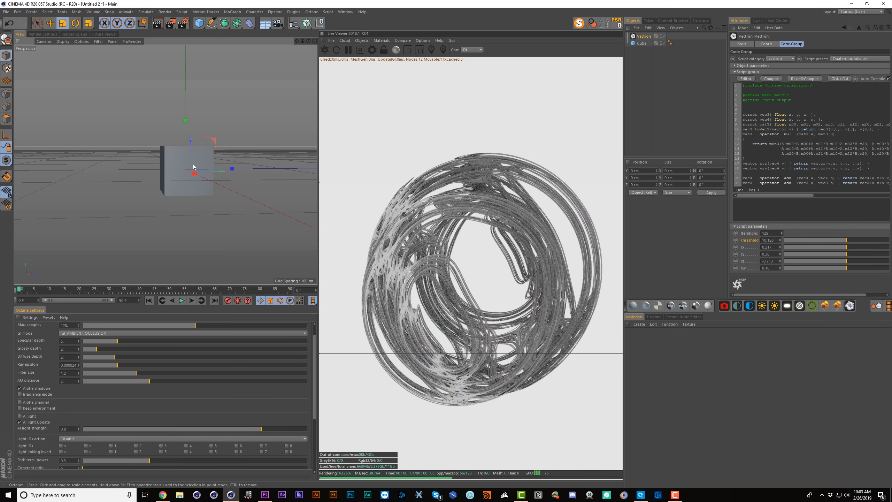
scroll(202, 165, "up", 6)
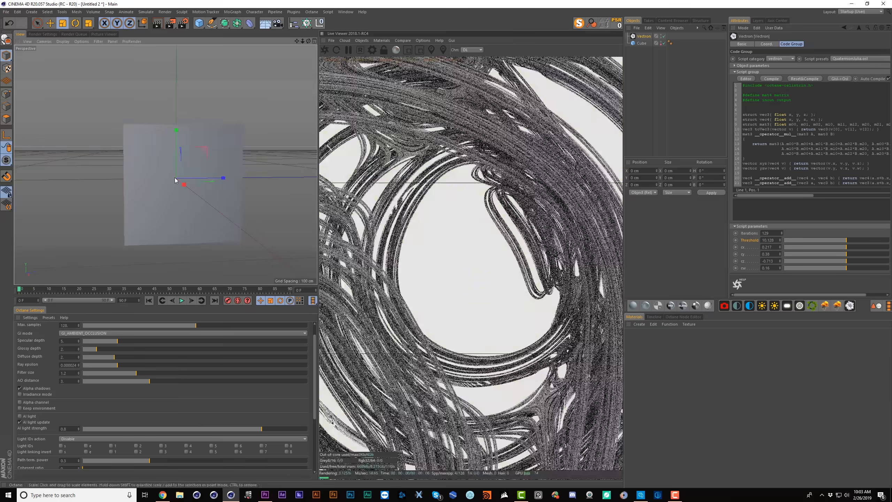
scroll(186, 178, "up", 5)
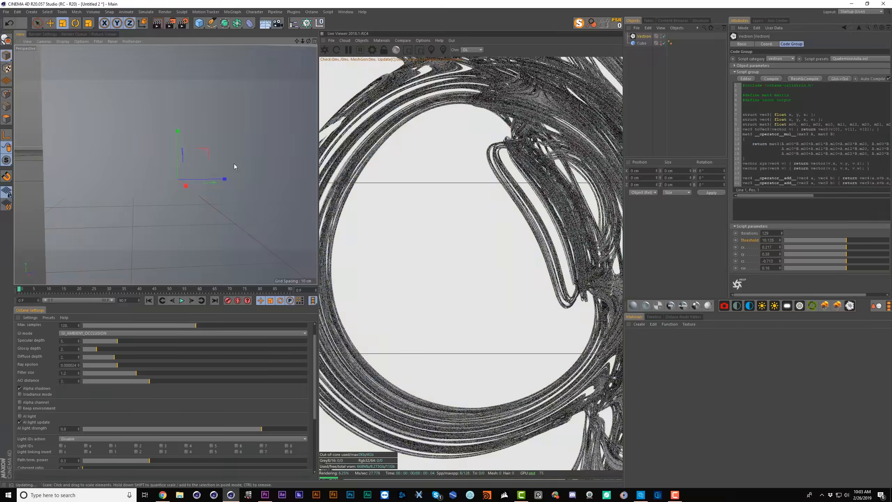
middle_click_drag(311, 124, 185, 190, "alt")
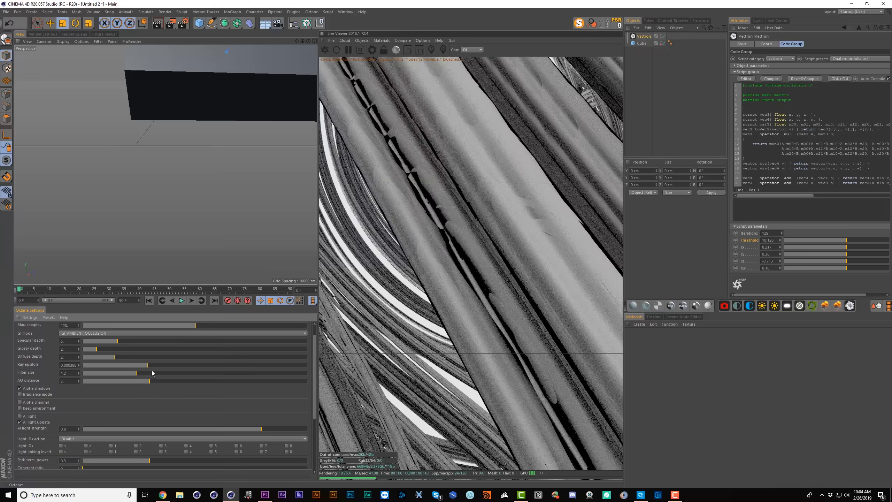
left_click_drag(148, 366, 100, 365)
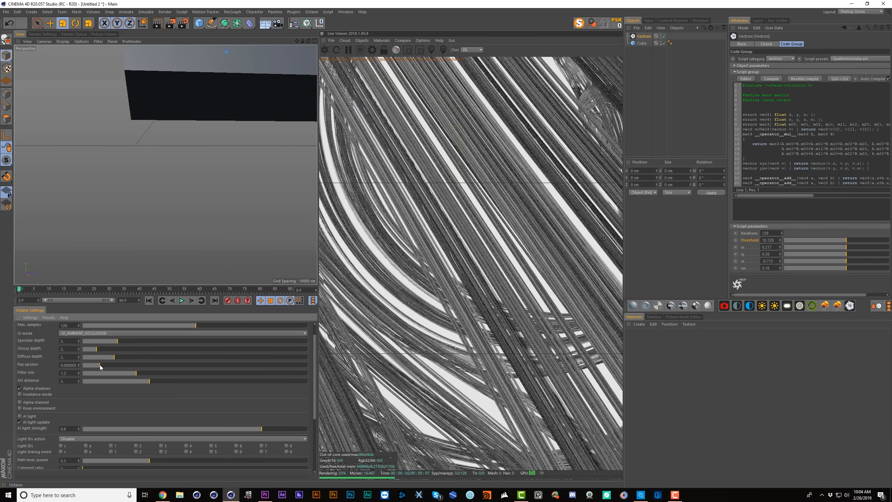
left_click_drag(87, 366, 84, 365)
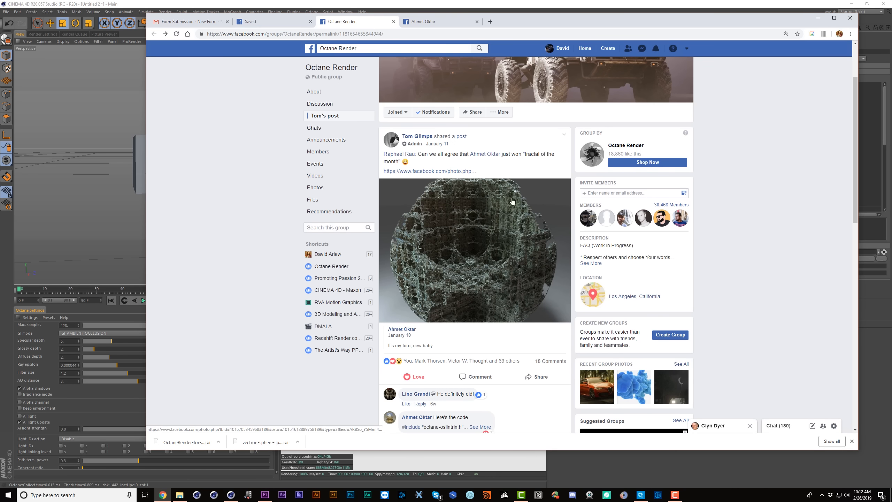
In the browser's Octane Render group post, view the sphere fractal image, select the full SphereSponge code in the comments and return to Cinema 4D
left_click(532, 216)
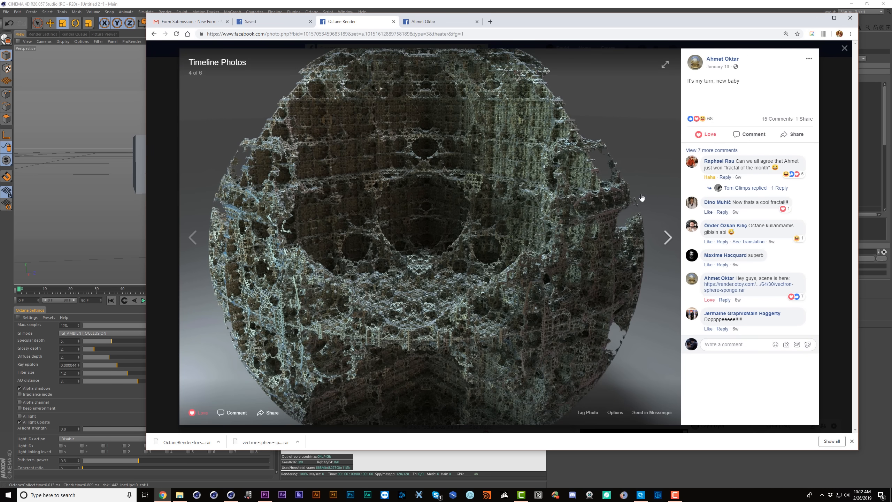
key("Escape")
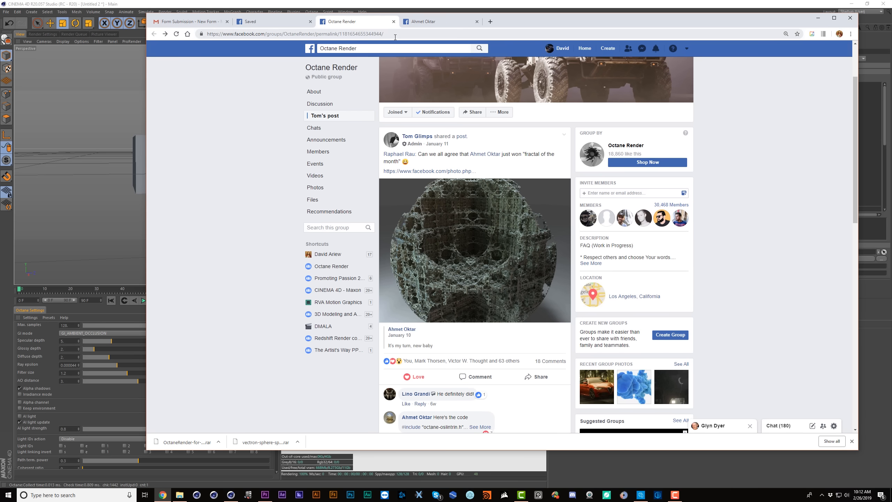
scroll(507, 247, "down", 9)
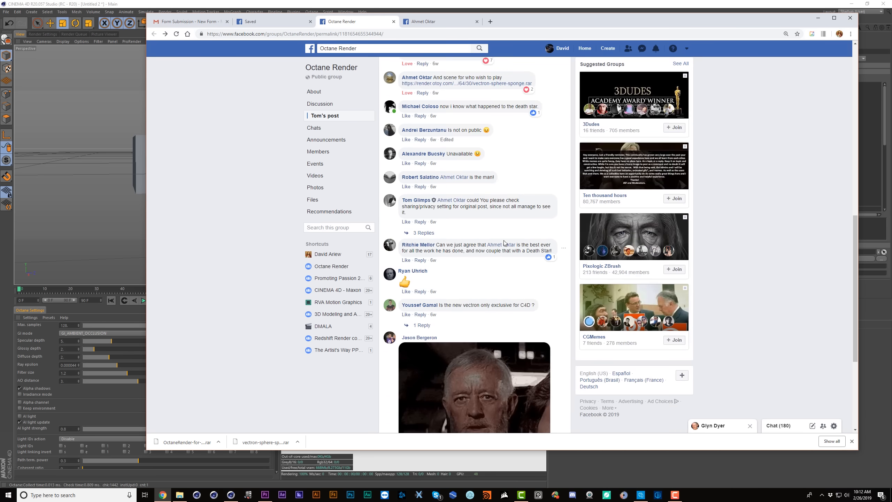
left_click(480, 124)
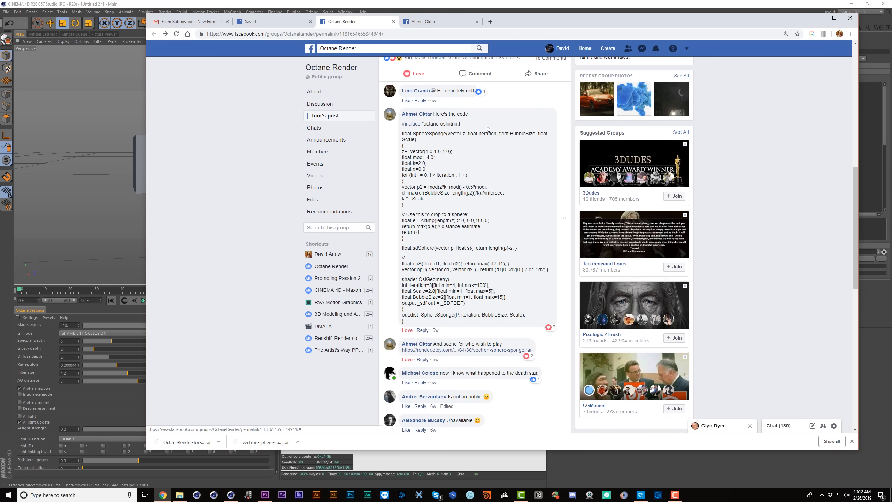
left_click_drag(403, 124, 523, 330)
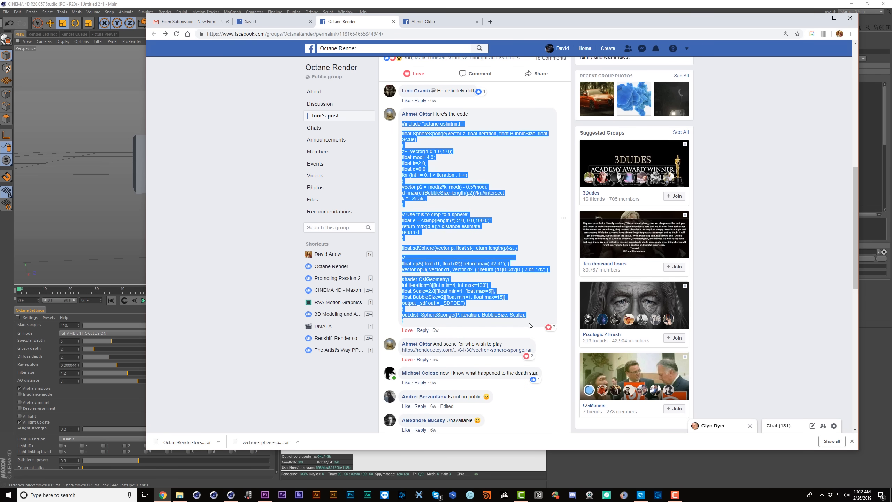
left_click(555, 3)
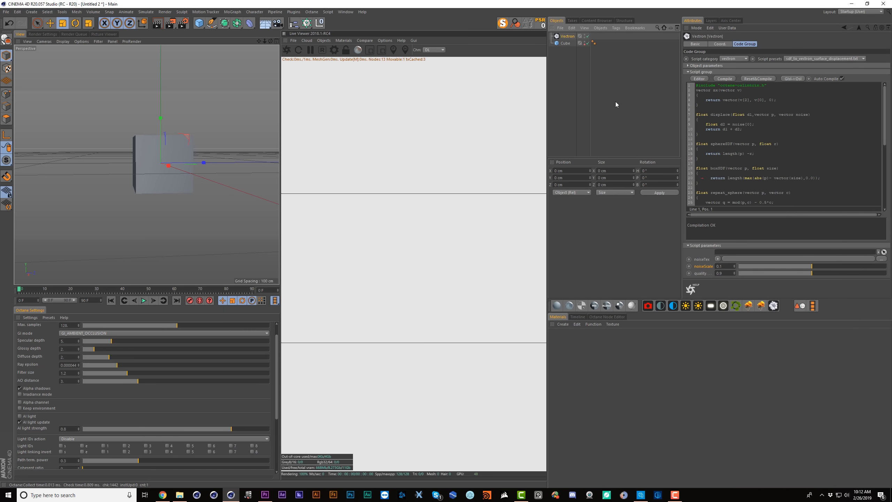
Replace the Vectron's entire script with the copied SphereSponge code, then reset and compile it
left_click(743, 102)
key("ctrl+a")
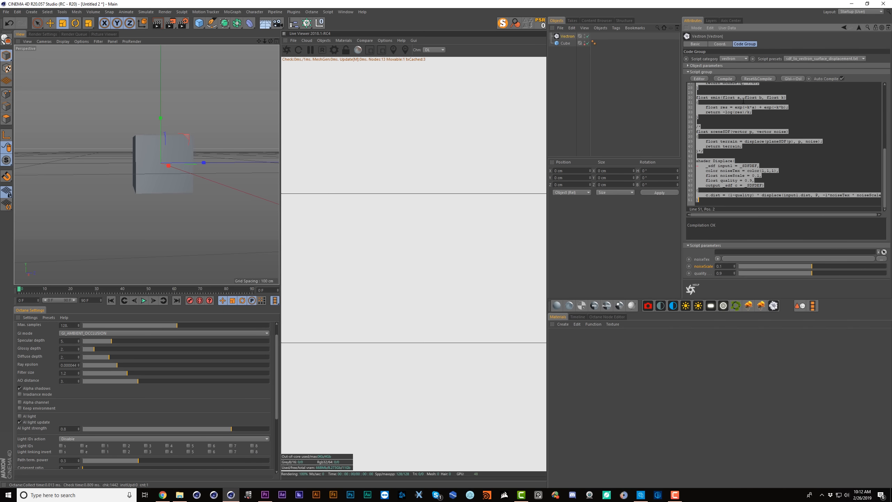
key("ctrl+v")
left_click(758, 79)
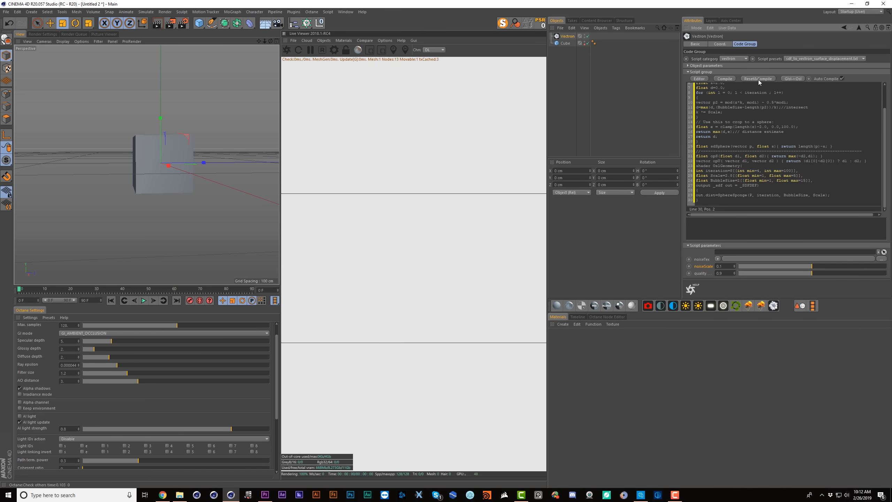
scroll(186, 194, "down", 4)
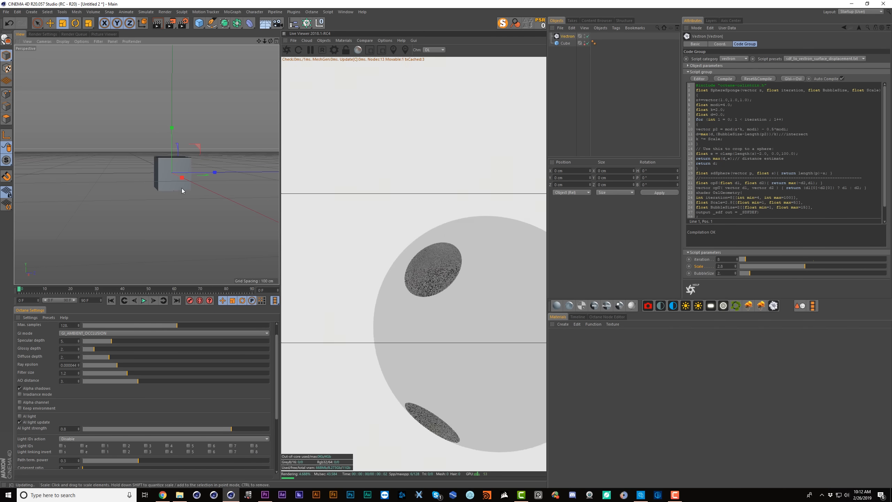
Test a BubbleSize of about 2.03 on the SphereSponge and reduce it to about 1.67 from a closer view
middle_click_drag(186, 194, 138, 177, "alt")
mouse_move(749, 273)
left_mouse_down()
mouse_move(764, 274)
mouse_move(749, 274)
left_mouse_up()
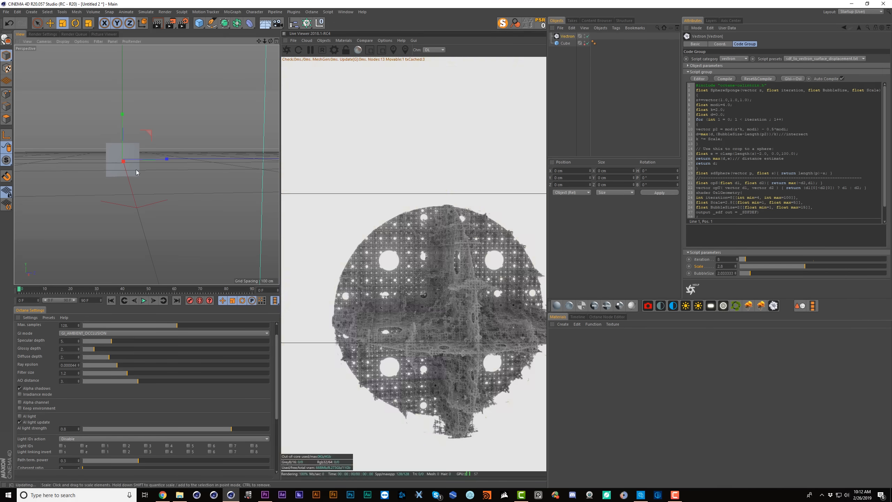
left_click_drag(140, 170, 186, 171, "alt")
middle_click_drag(139, 171, 182, 166, "alt")
right_click_drag(153, 167, 191, 160, "alt")
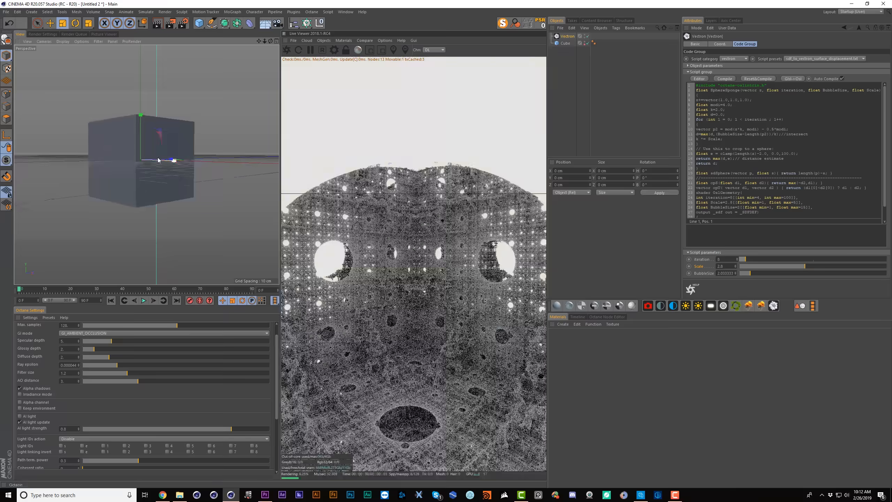
middle_click_drag(173, 161, 173, 125, "alt")
left_click_drag(749, 273, 746, 273)
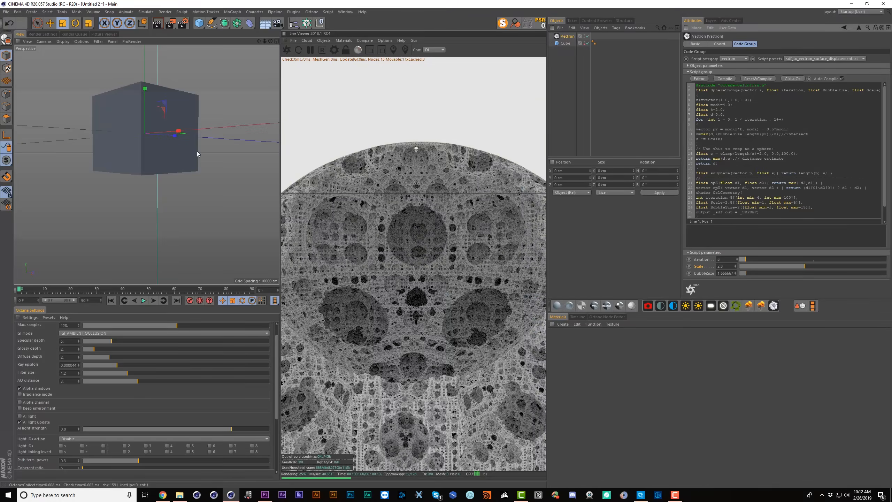
Set the SphereSponge's Iteration to 13 and Scale to about 1.57, and raise the Ray epsilon to about 0.00011
left_click_drag(145, 125, 139, 118, "alt")
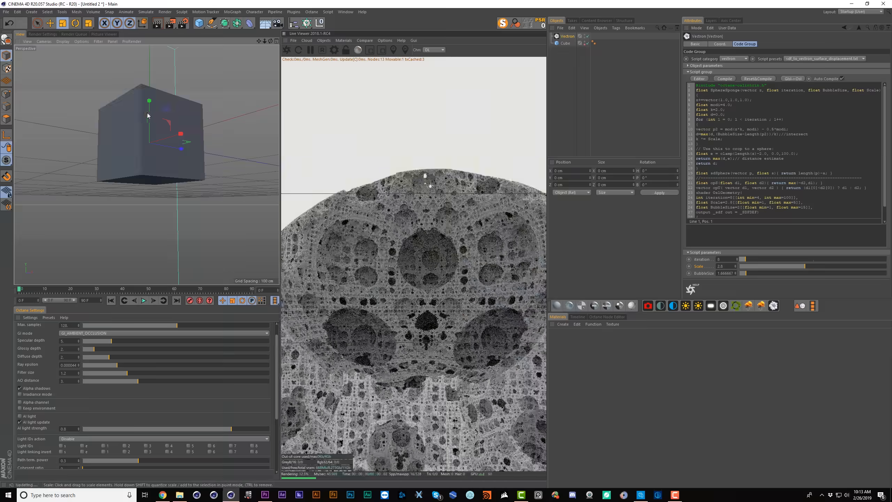
right_click_drag(138, 115, 153, 115, "alt")
left_click_drag(150, 116, 151, 153, "alt")
left_click_drag(744, 259, 761, 270)
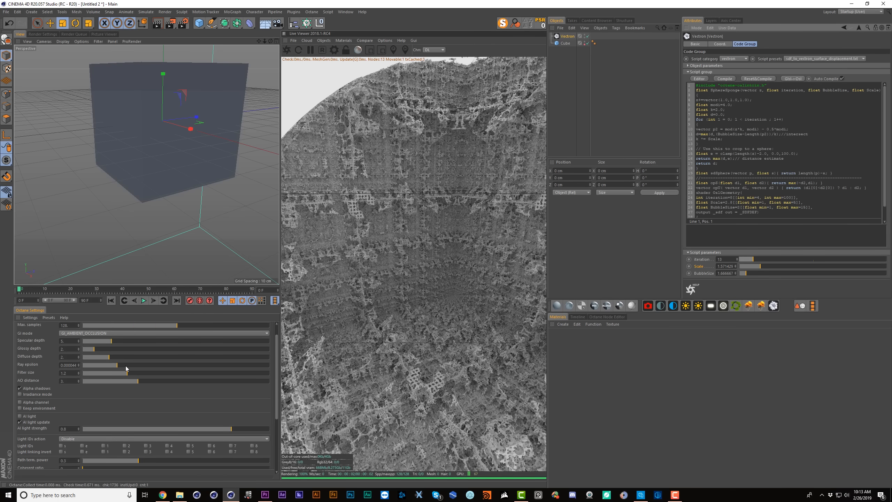
mouse_move(126, 367)
left_mouse_down()
mouse_move(177, 369)
mouse_move(126, 369)
left_mouse_up()
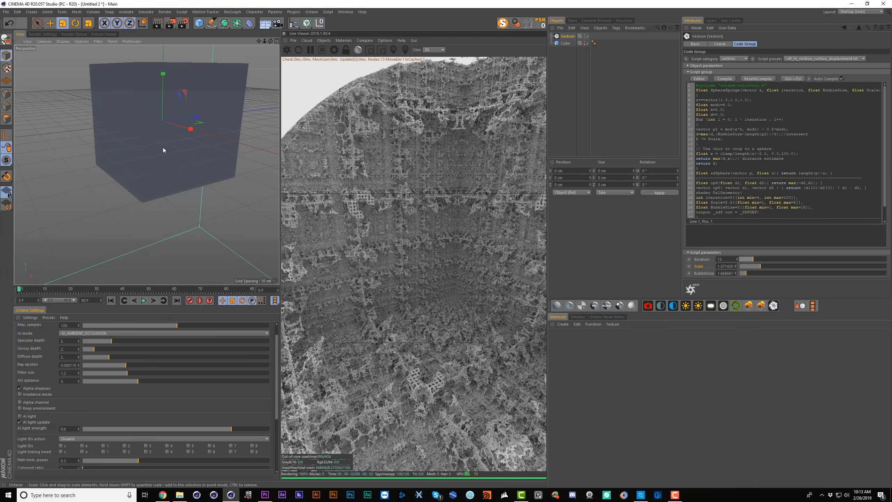
Disable the cube from inside the fractal and reselect the Vectron
scroll(163, 150, "up", 10)
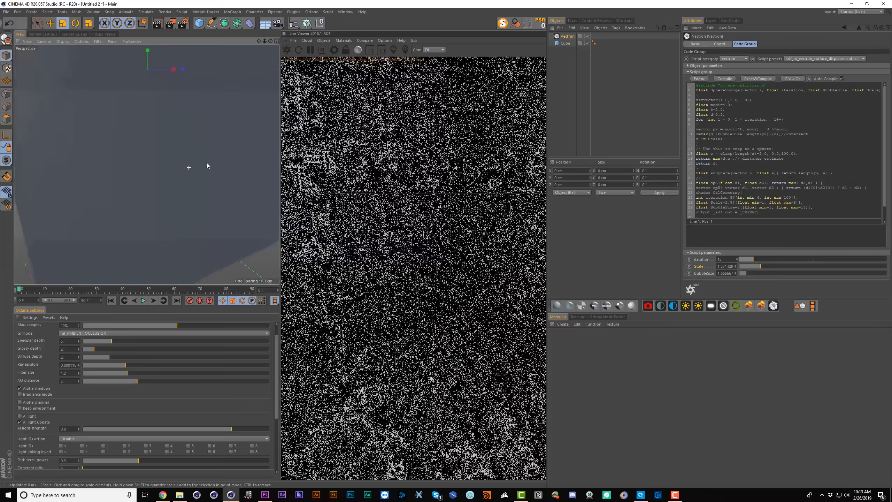
scroll(207, 166, "up", 2)
left_click(566, 43)
left_click(587, 43)
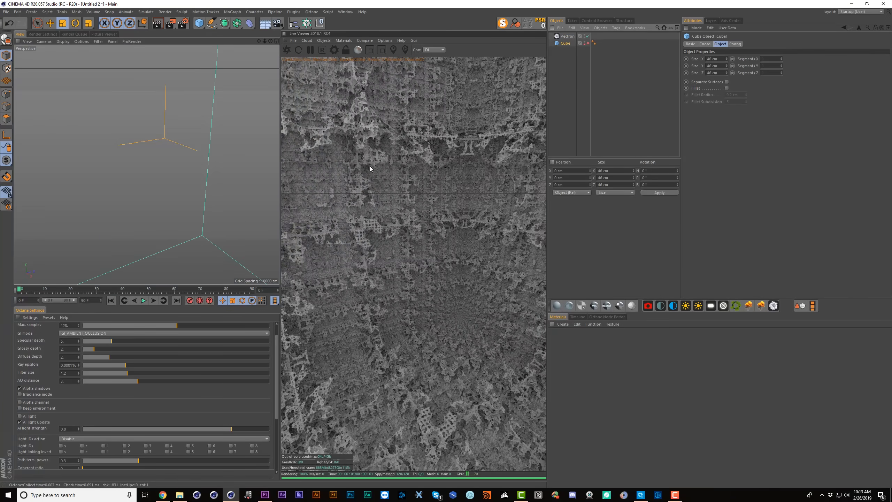
scroll(207, 223, "up", 3)
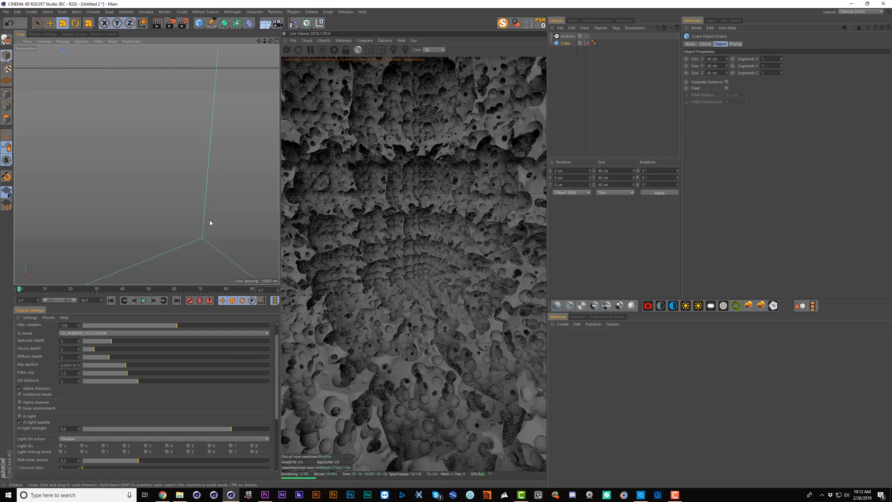
key("ctrl+z")
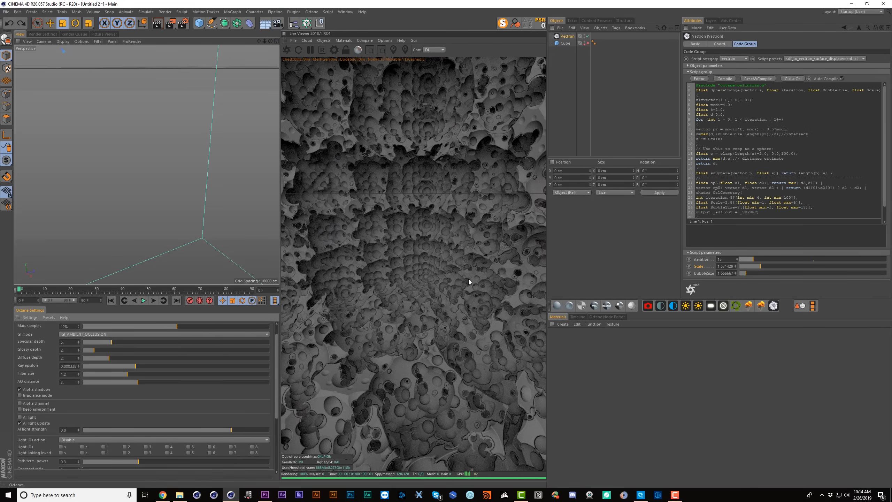
Set the Ray epsilon to about 0.000073, raise the Iteration to 24 and test a lower Ray epsilon on the fractal interior
mouse_move(120, 365)
left_mouse_down()
mouse_move(110, 371)
mouse_move(122, 370)
left_mouse_up()
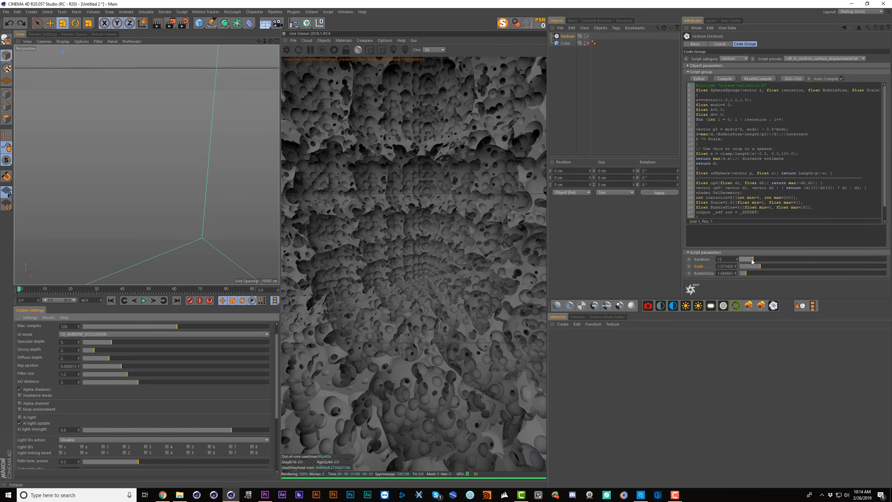
left_click_drag(754, 260, 759, 261)
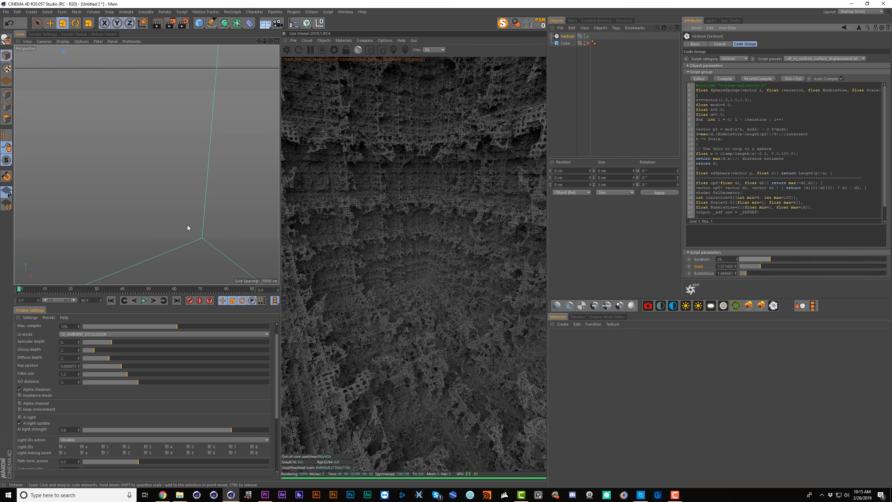
left_click_drag(175, 224, 175, 223, "alt")
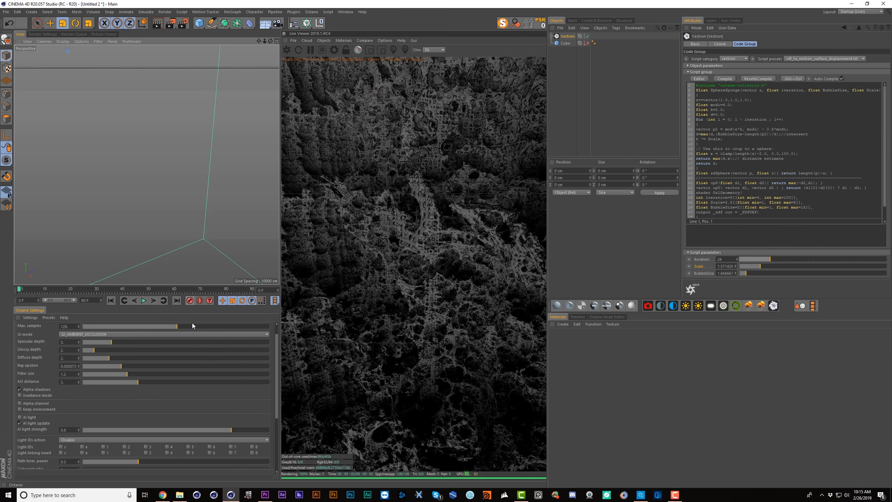
left_click_drag(115, 367, 95, 368)
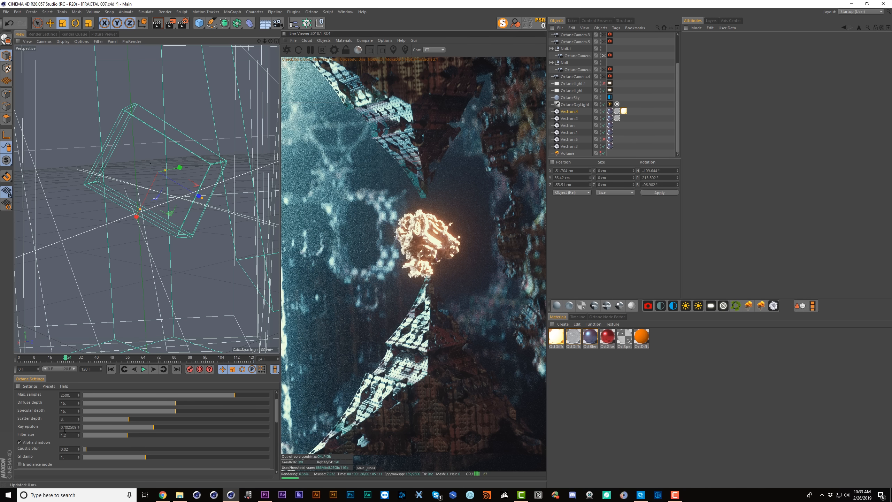
In the FRACTAL_007 scene, test a very low Ray epsilon of about 0.00003 and raise it to about 0.0028
left_click_drag(147, 429, 115, 429)
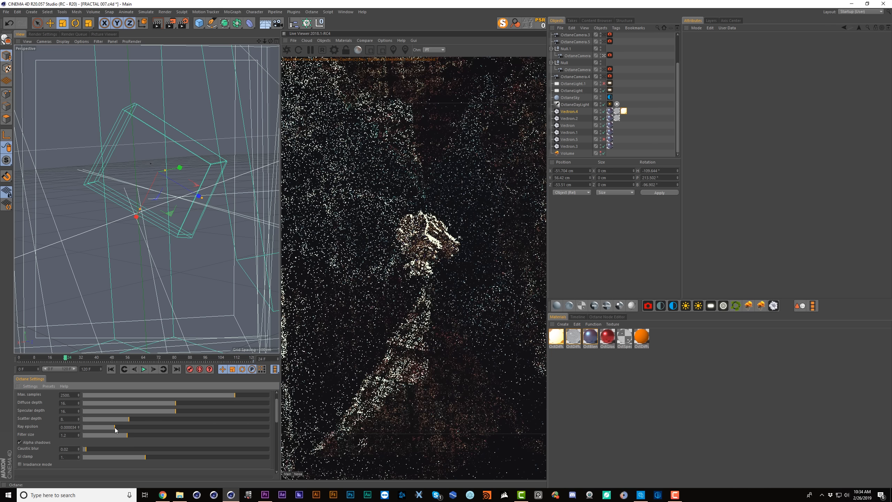
left_click_drag(115, 429, 154, 429)
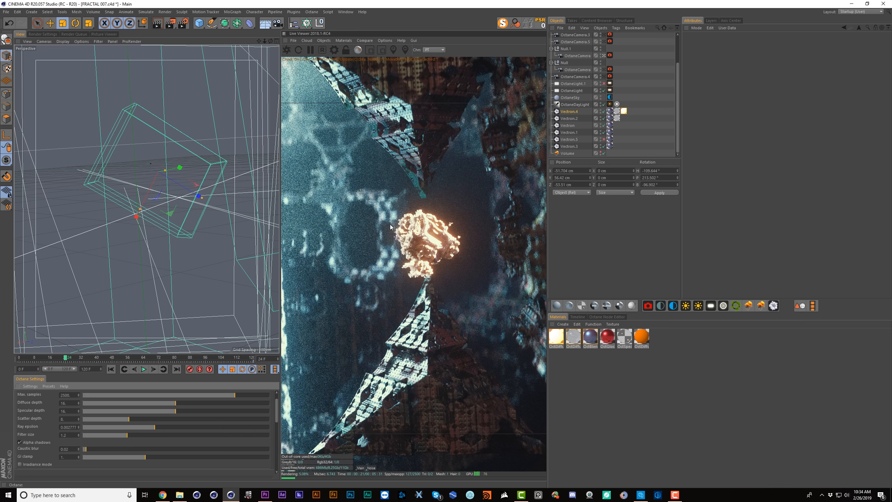
Disable Vectron.4 and examine the scattering medium nodes of Vectron.2's specular material in the node editor
left_click(604, 112)
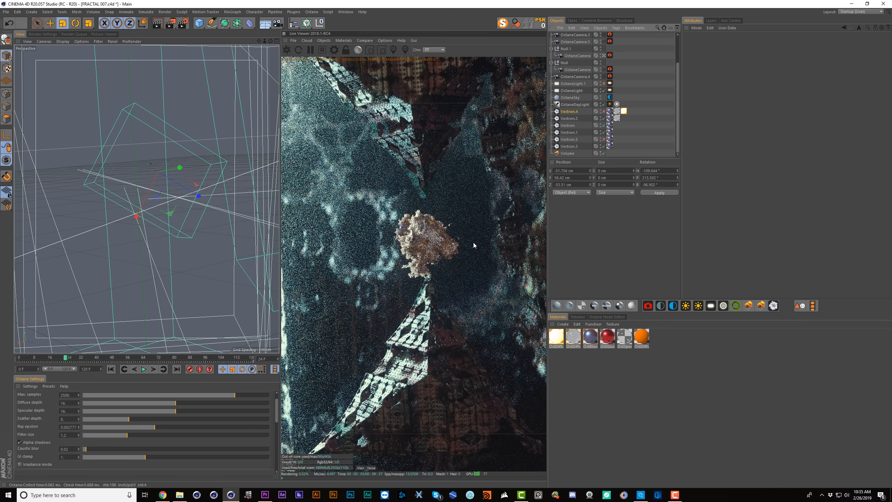
double_click(617, 118)
scroll(611, 409, "up", 3)
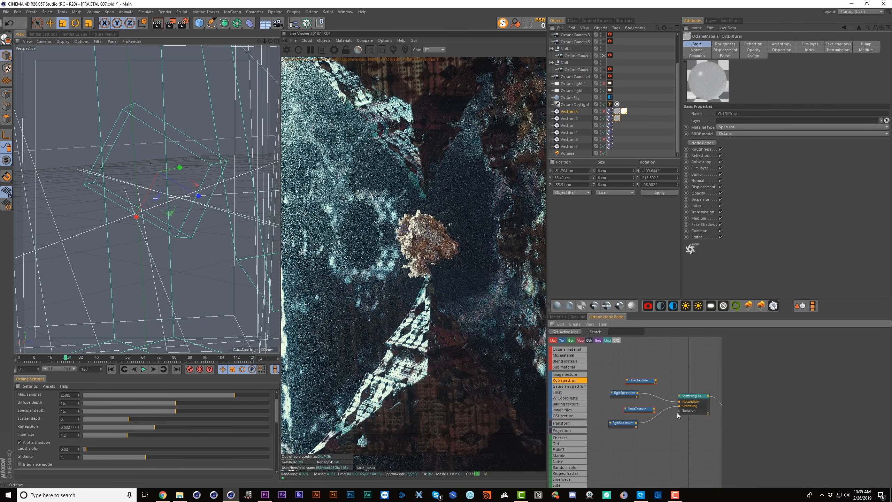
left_click(562, 317)
Try a higher Power value on Vectron.2's script
left_click(569, 119)
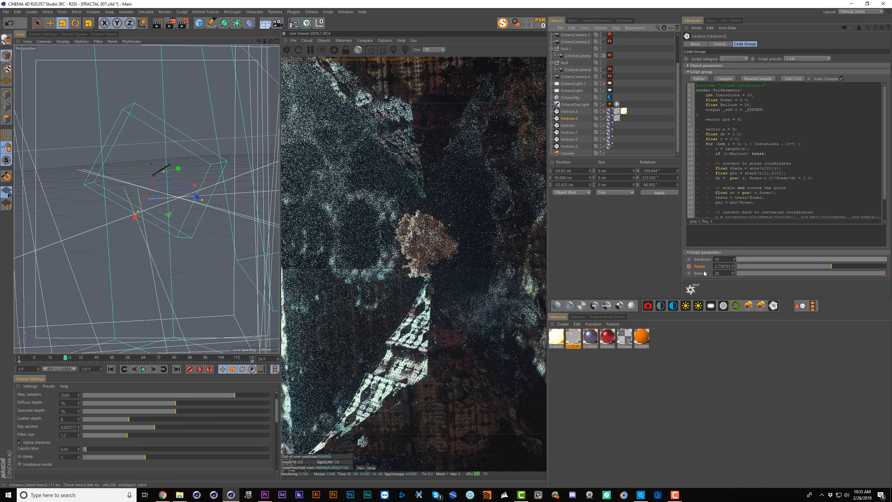
left_click_drag(829, 266, 873, 267)
Enlarge Vectron.4's bounding box slightly in Model mode, test much smaller and larger sizes, and undo those tests
left_click(574, 112)
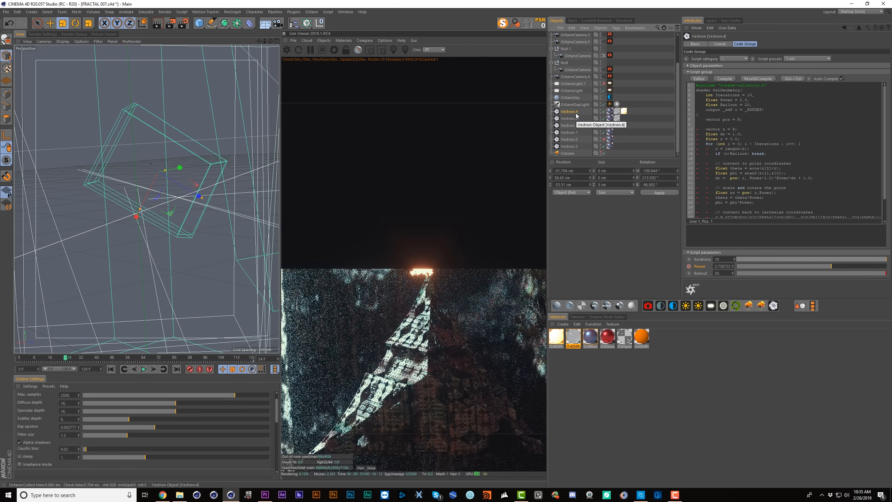
left_click_drag(6, 55, 20, 66)
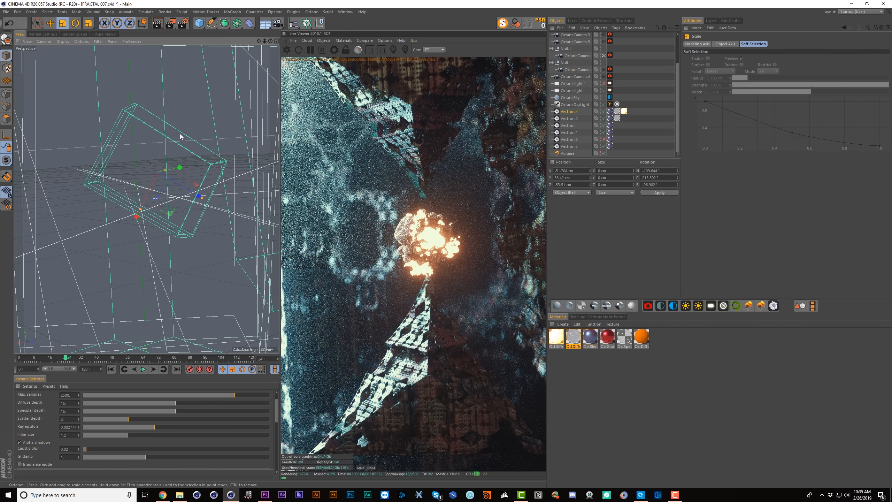
left_click_drag(192, 135, 60, 184)
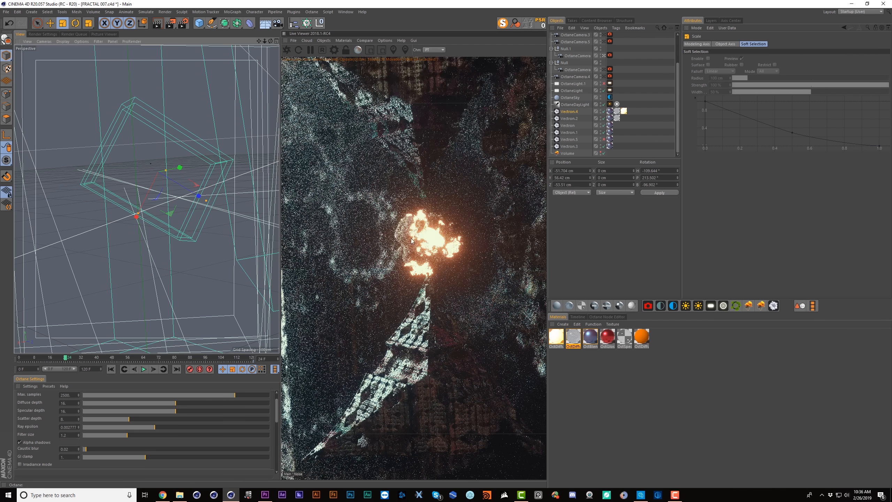
left_click_drag(190, 145, 338, 141)
key("ctrl+z")
key("ctrl+z")
key("ctrl+z")
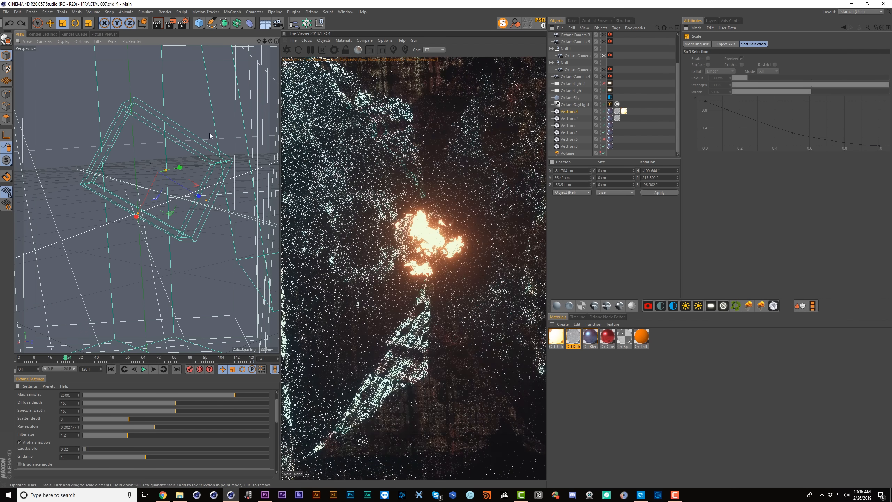
left_click_drag(211, 136, 116, 169)
key("ctrl+z")
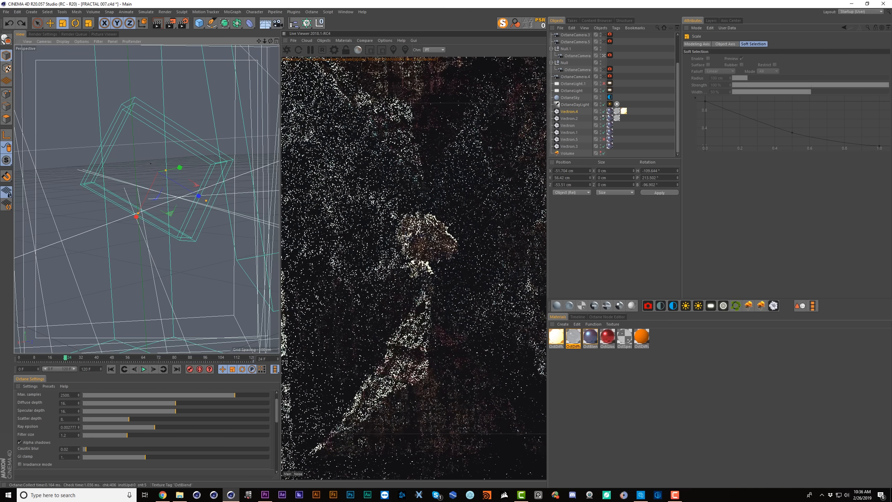
Disable Vectron.4, enlarge Vectron.2's bounding box in Model mode, then test shrinking it and undo the shrink
left_click(603, 111)
left_click(576, 119)
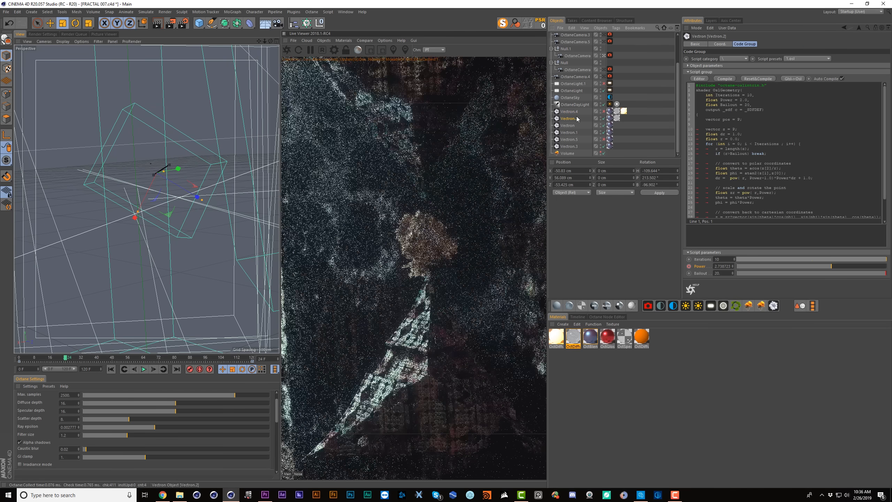
left_click_drag(170, 128, 242, 119)
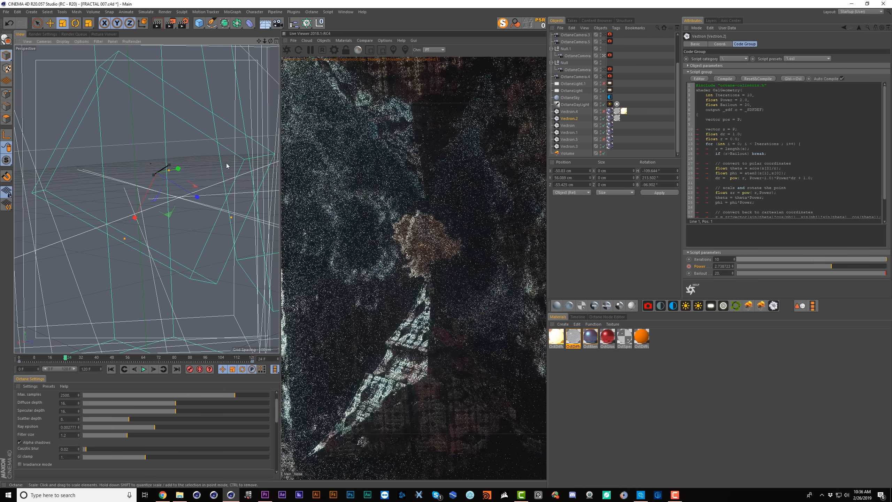
left_click_drag(194, 144, 30, 218)
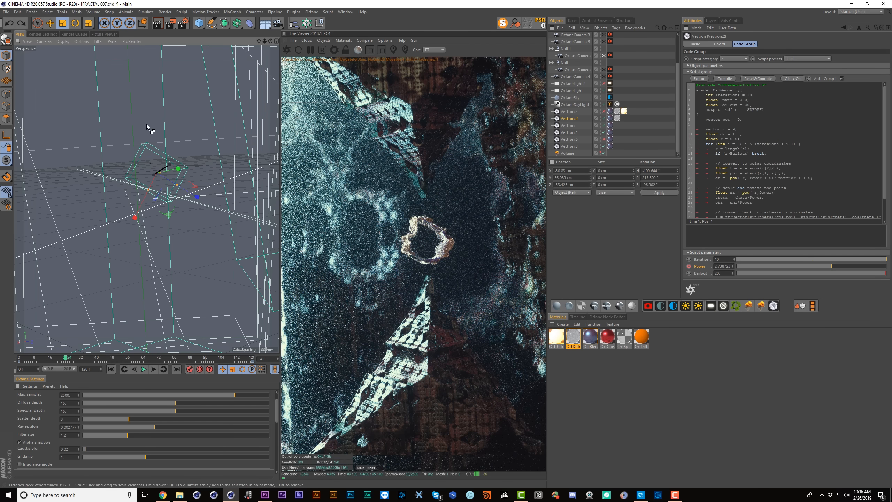
key("ctrl+z")
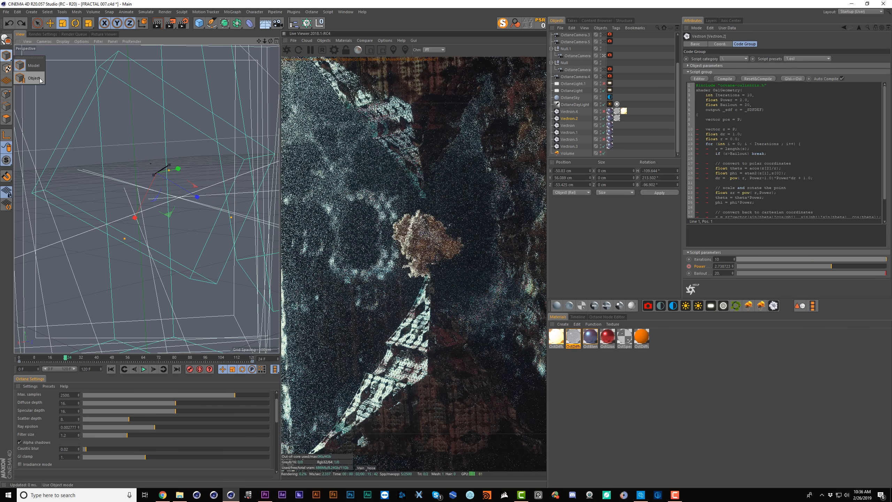
Try enlarging Vectron.2 in Object mode and undo it, then re-enable and select Vectron.4
left_click_drag(155, 135, 280, 120)
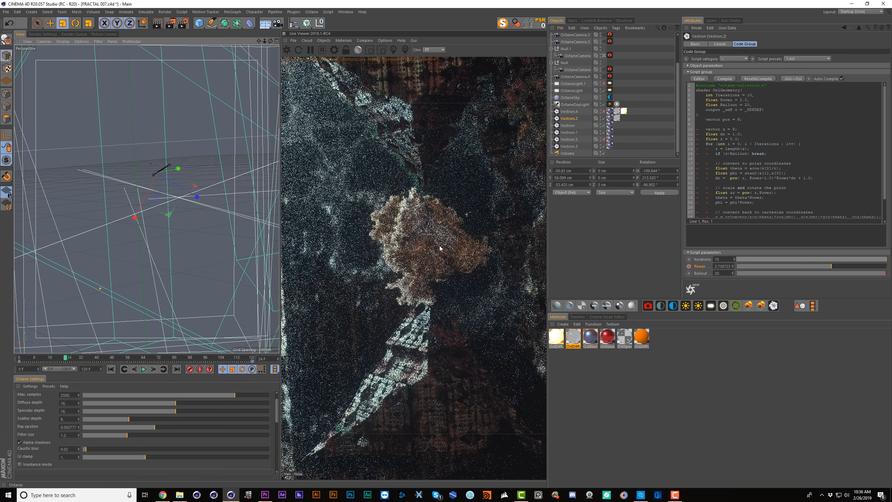
key("ctrl+z")
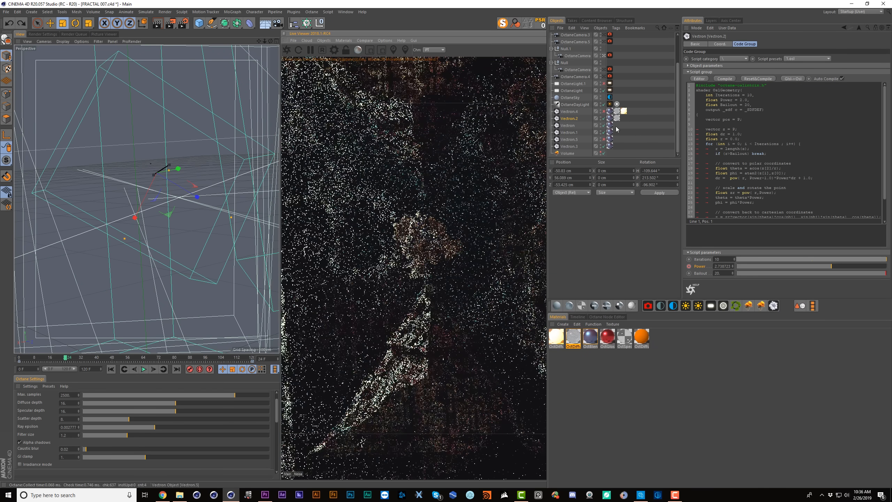
left_click(603, 112)
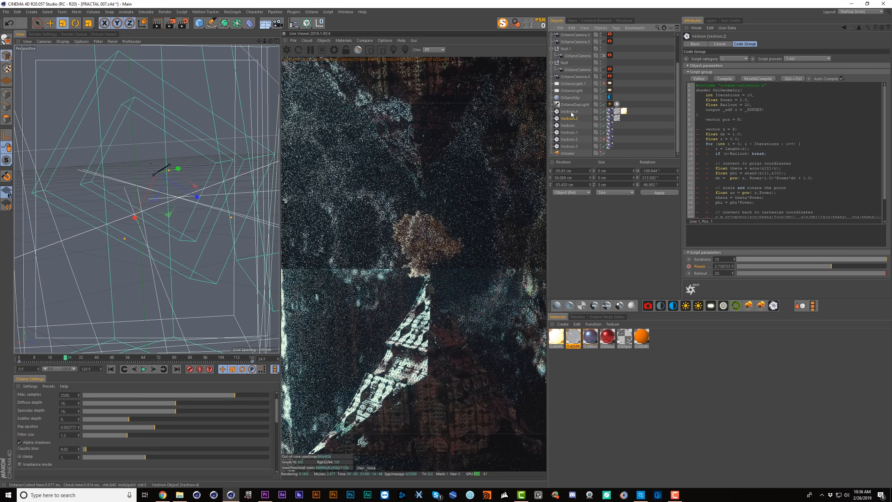
left_click(571, 112)
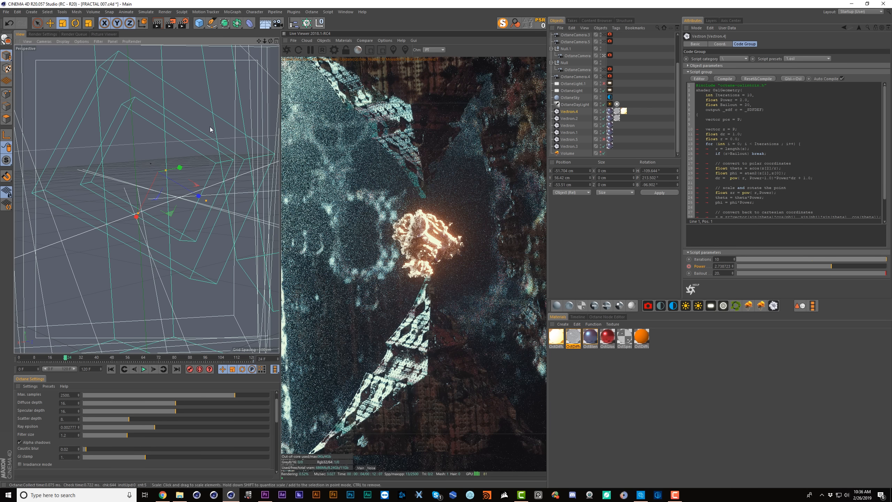
Shrink and then enlarge Vectron.4's bounding box, try one further resize and undo it
left_click_drag(212, 133, 199, 141)
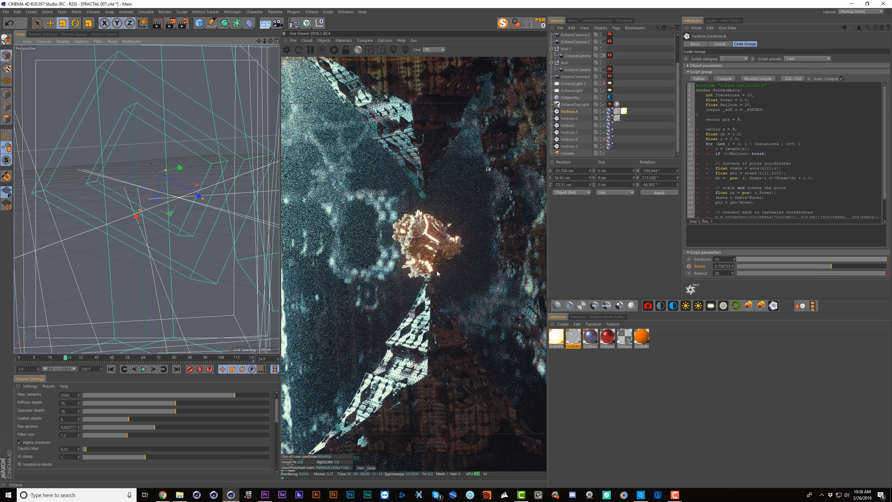
left_click_drag(219, 135, 258, 121)
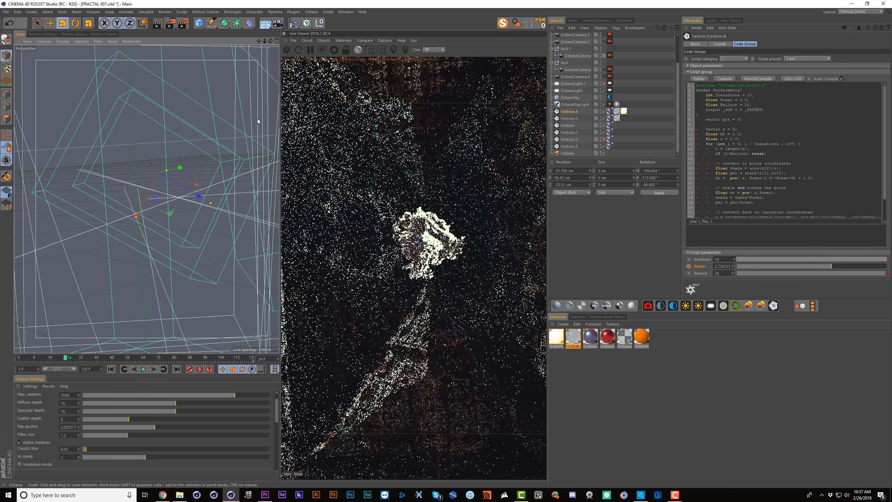
left_click_drag(245, 124, 150, 164)
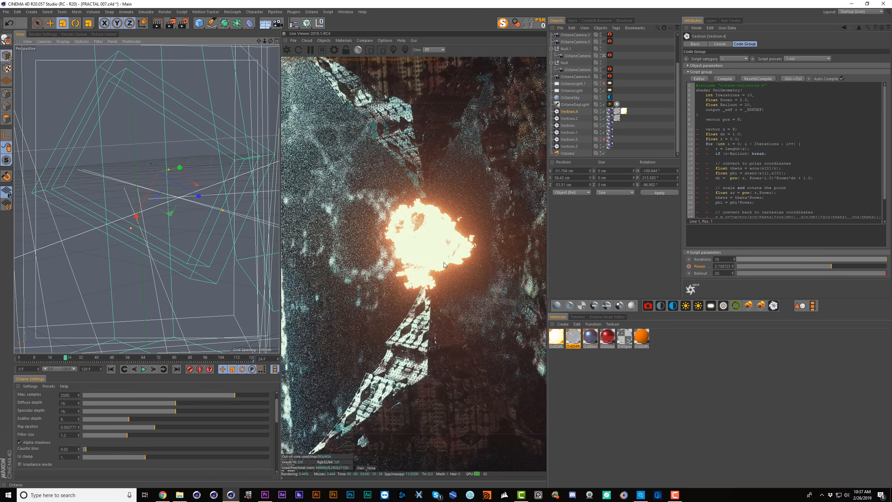
key("ctrl+z")
Try linking the two Power parameters, with Vectron.2's Power as driver and Vectron.4's Power as absolute driven
left_click(568, 118)
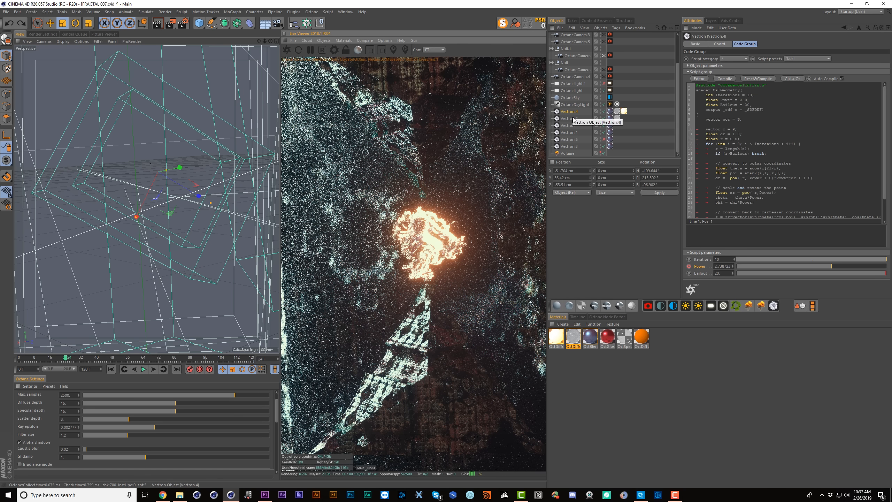
right_click(699, 267)
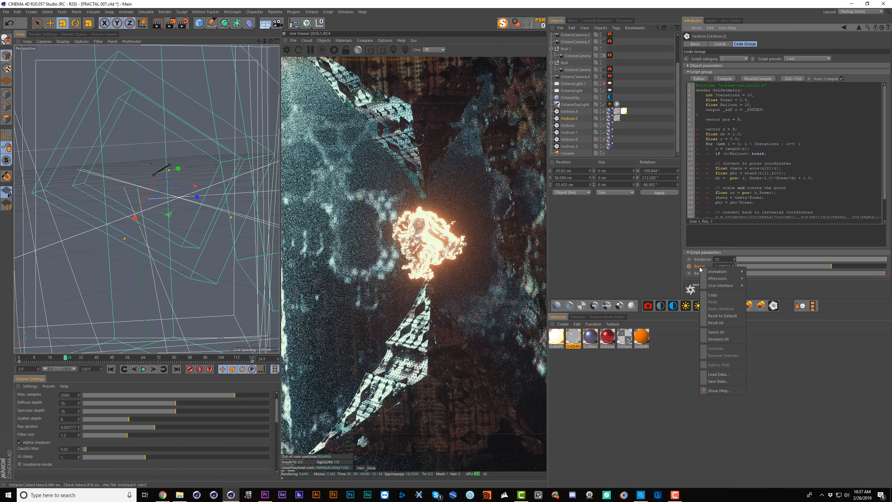
mouse_move(713, 279)
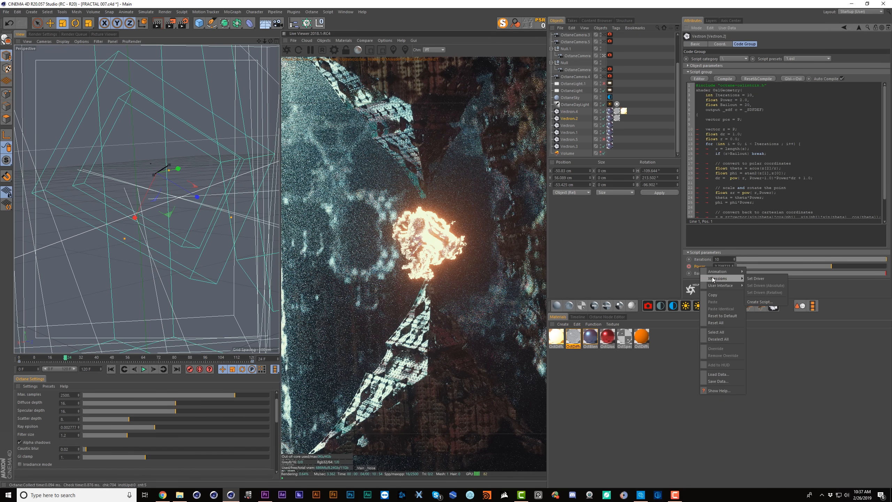
left_click(768, 281)
left_click(572, 112)
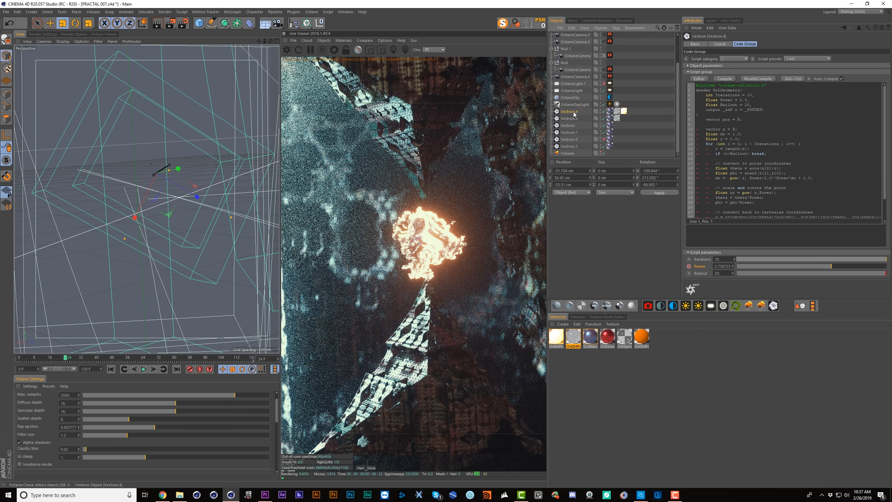
right_click(697, 266)
mouse_move(722, 277)
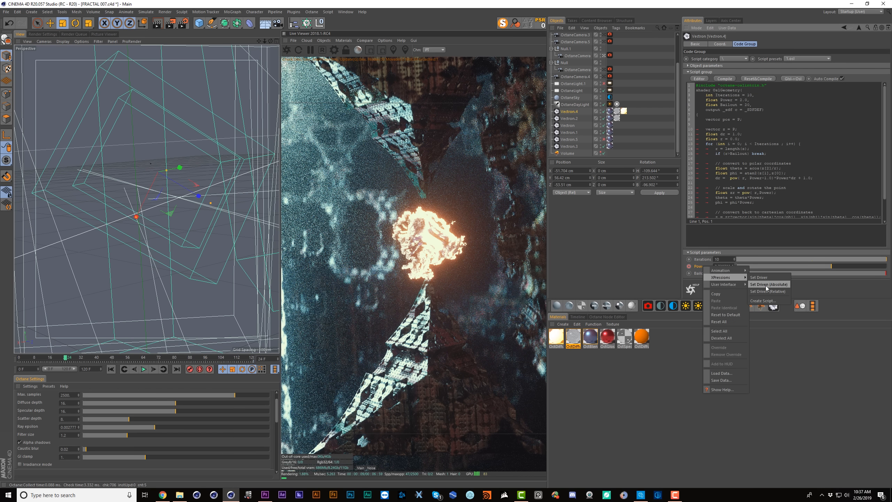
left_click(767, 284)
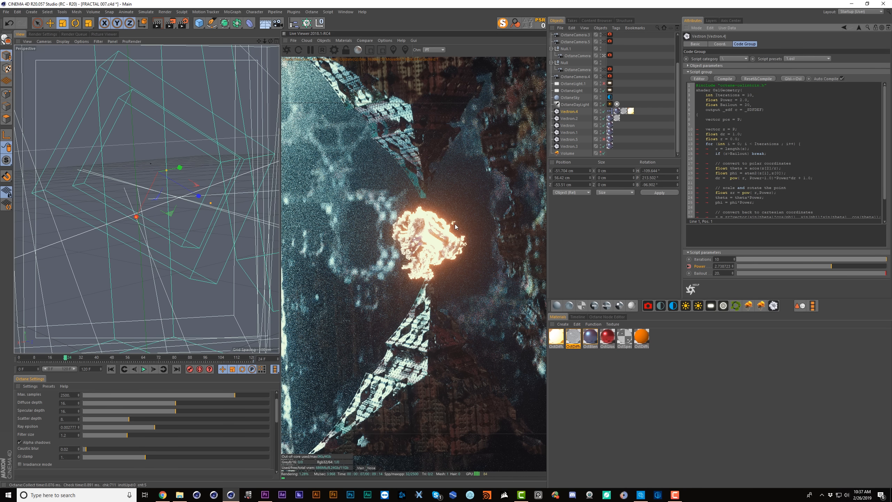
Try copying Vectron.2's Power parameter over to Vectron.4
left_click(571, 119)
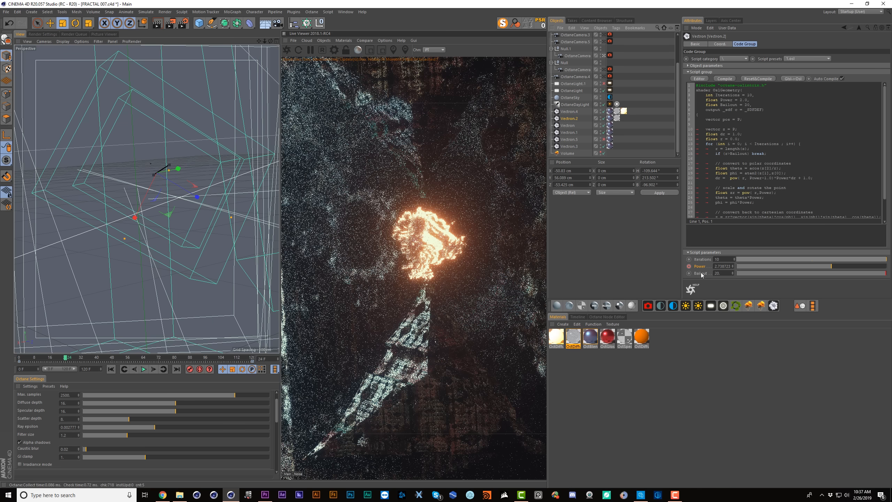
left_click(569, 112)
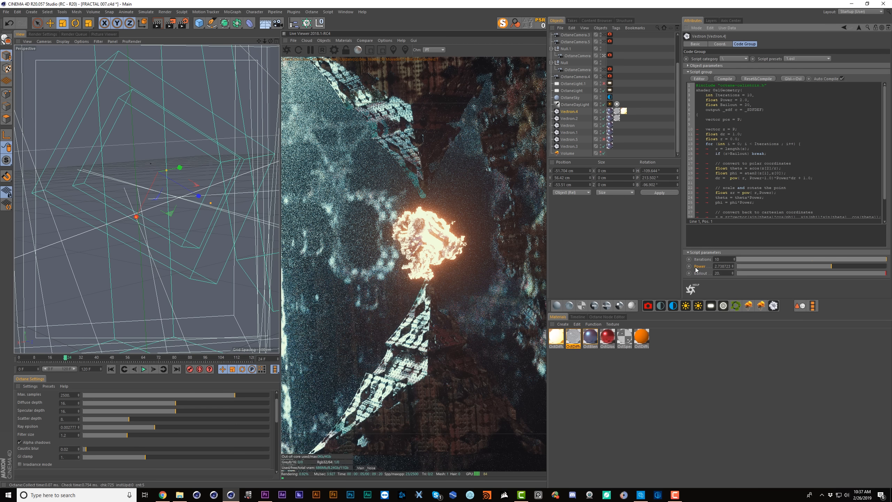
left_click(569, 119)
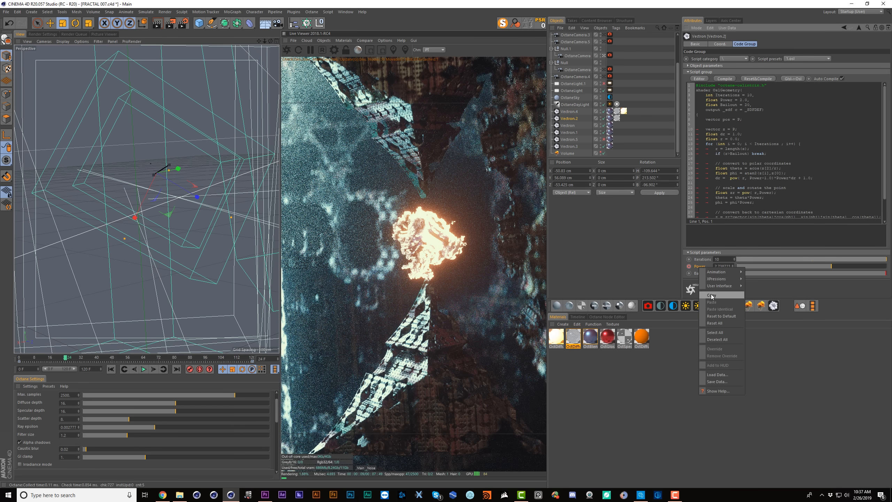
left_click(574, 112)
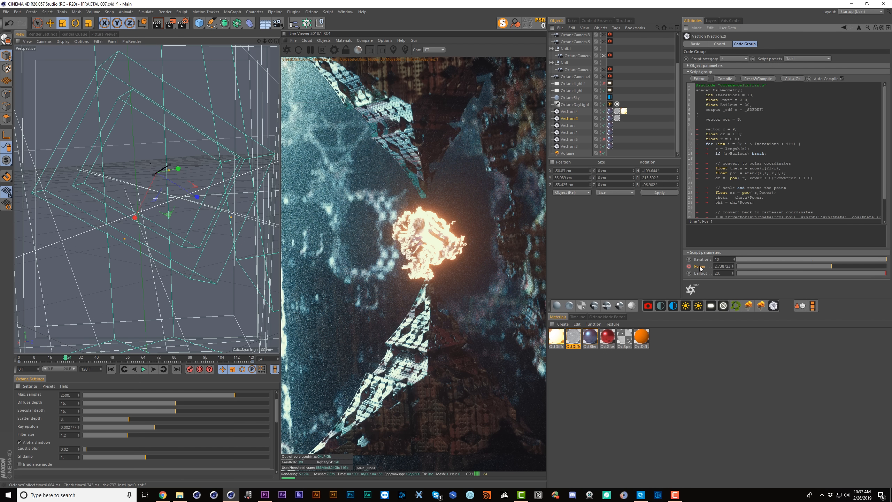
Copy the animation track of Vectron.2's Power and paste it onto Vectron.4's Power
right_click(700, 266)
mouse_move(706, 271)
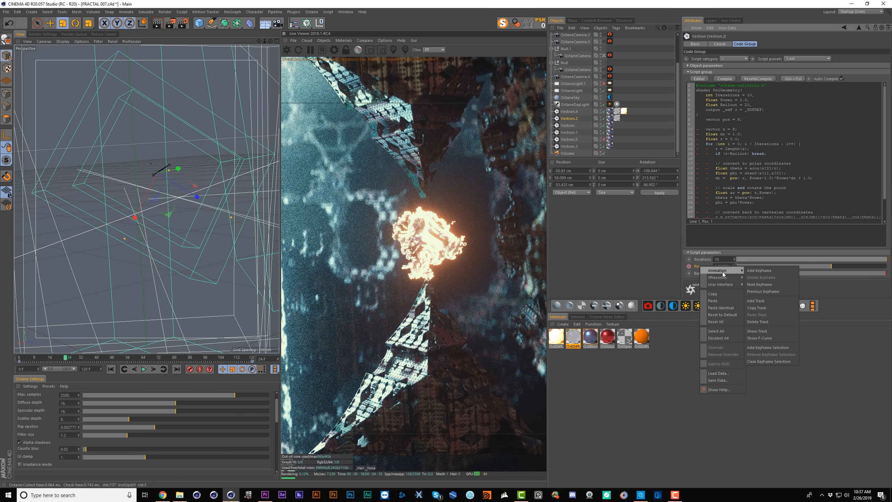
left_click(759, 308)
left_click(577, 114)
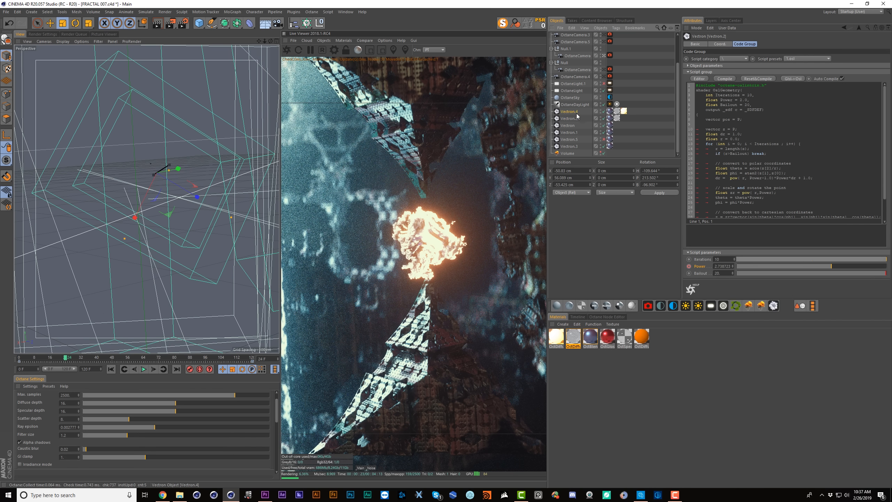
right_click(697, 266)
mouse_move(721, 269)
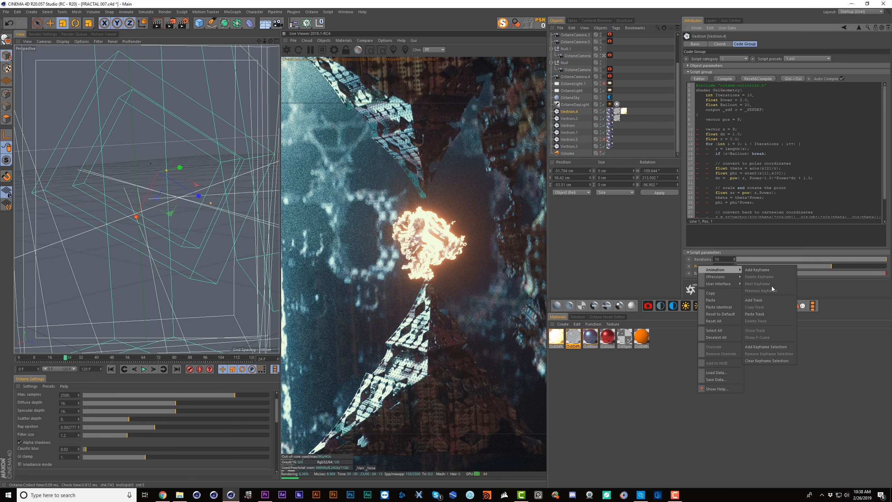
left_click(754, 314)
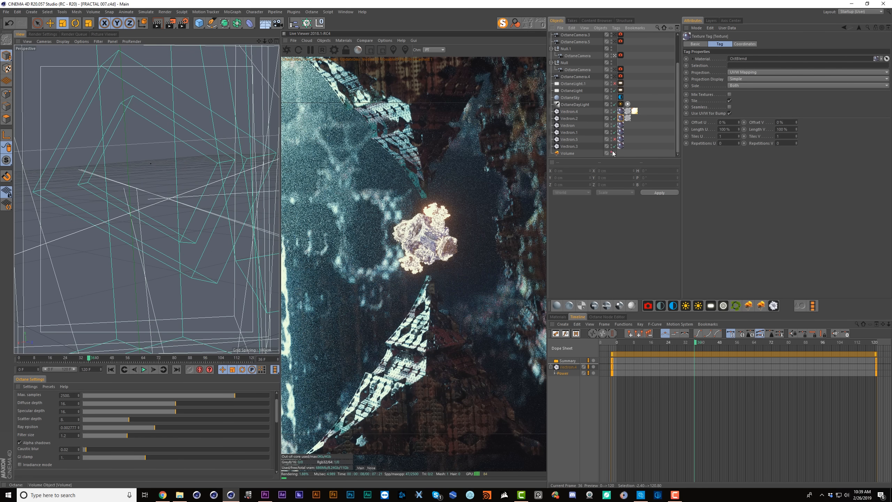
Disable the Volume object and make the perspective viewport taller
left_click(614, 153)
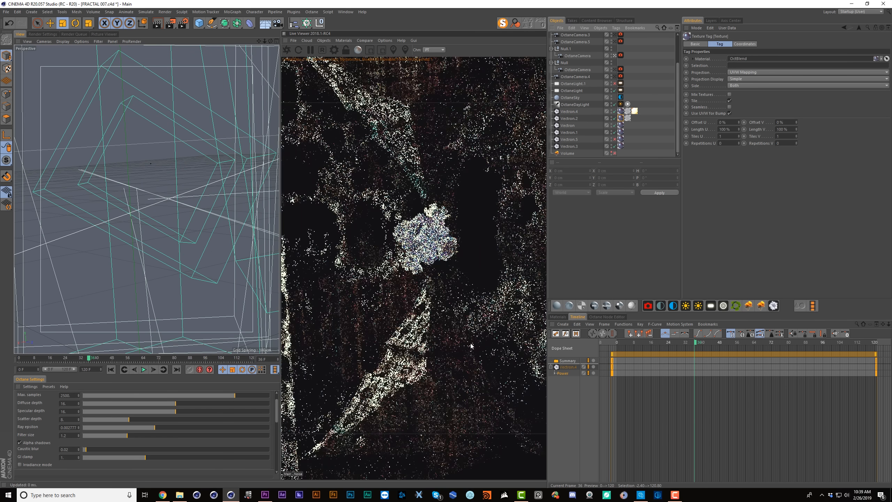
left_click_drag(211, 375, 210, 424)
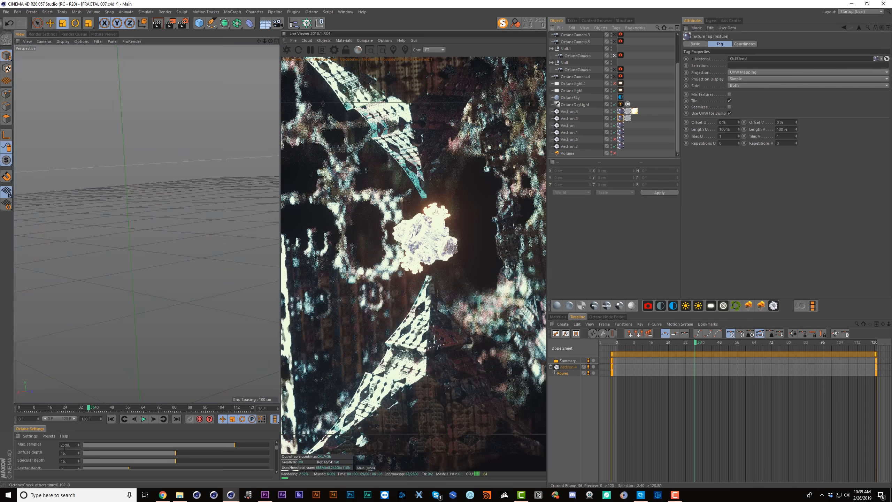
Open a new view, dock it above the existing perspective viewport and frame the whole scene with its camera
left_click(113, 42)
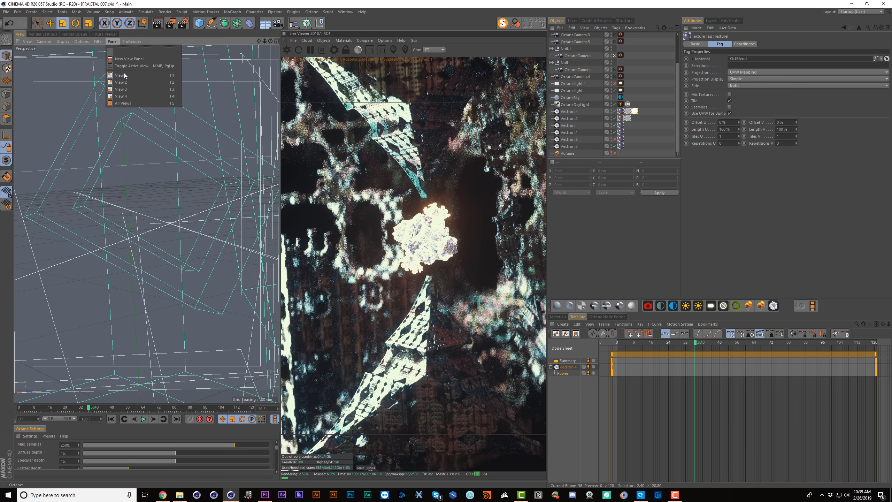
left_click(132, 58)
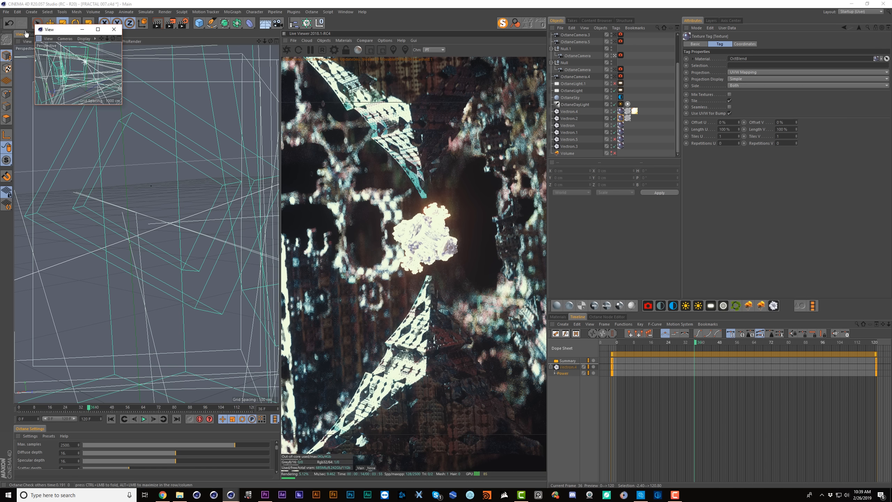
left_click_drag(25, 34, 108, 35)
left_click_drag(174, 32, 174, 33)
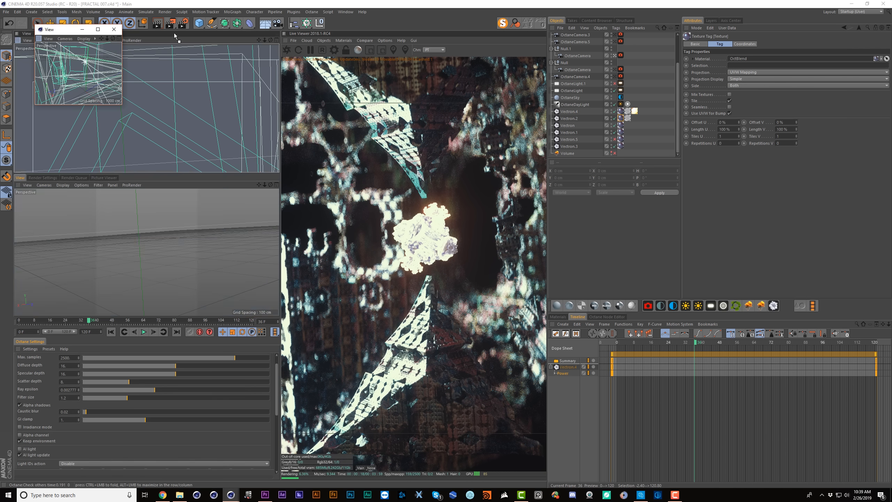
left_click_drag(206, 115, 175, 112, "alt")
right_click_drag(205, 114, 183, 113, "alt")
left_click_drag(183, 113, 106, 103, "alt")
middle_click_drag(183, 101, 133, 95, "alt")
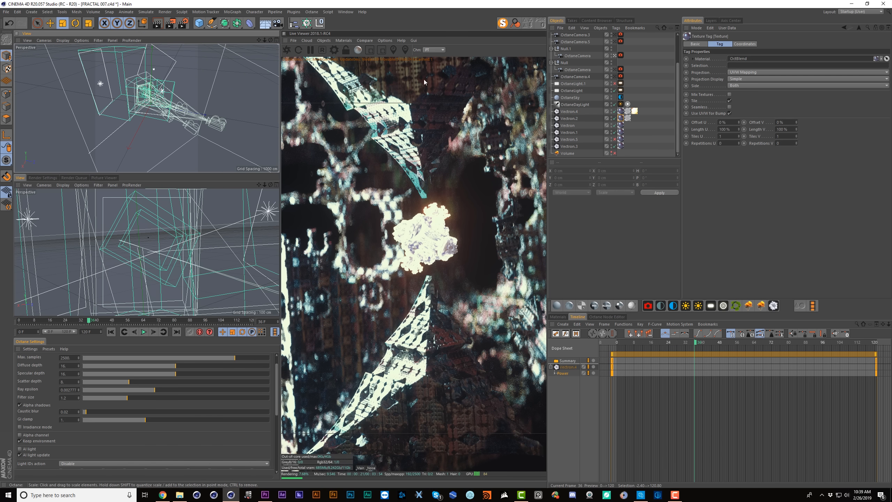
Delete the Null and the spare numbered OctaneCameras, keeping only the OctaneCamera under Null.1
left_click(569, 65)
key("Delete")
left_click(577, 56)
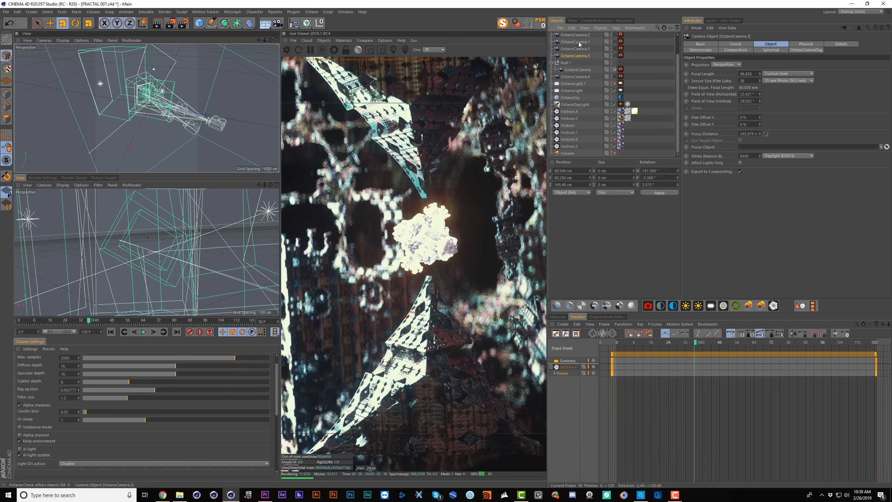
scroll(580, 44, "up", 1)
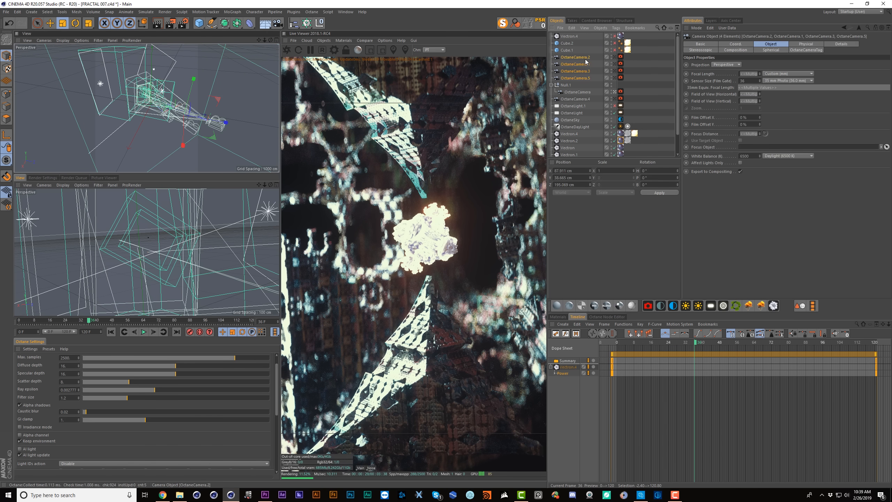
key("Delete")
left_click(576, 71)
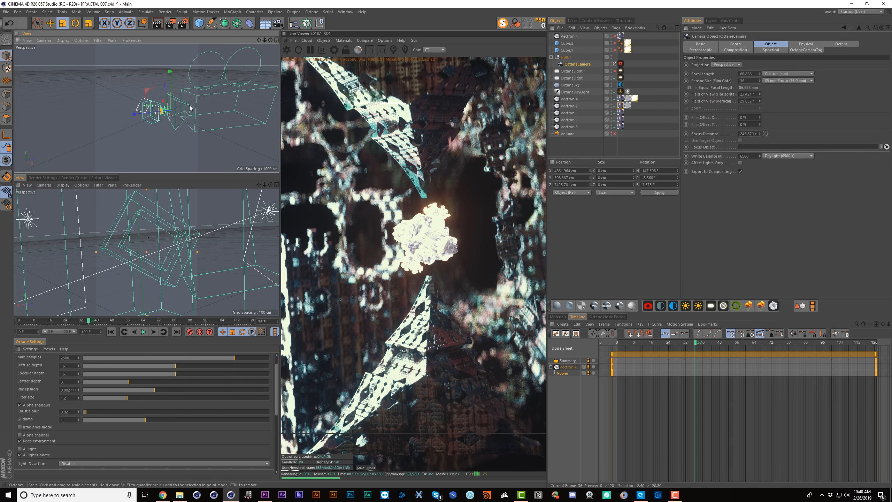
Scale the oversized OctaneCamera down in the new view to a scale of about 7.07
left_click_drag(188, 105, 178, 107, "alt")
middle_click_drag(178, 107, 144, 112, "alt")
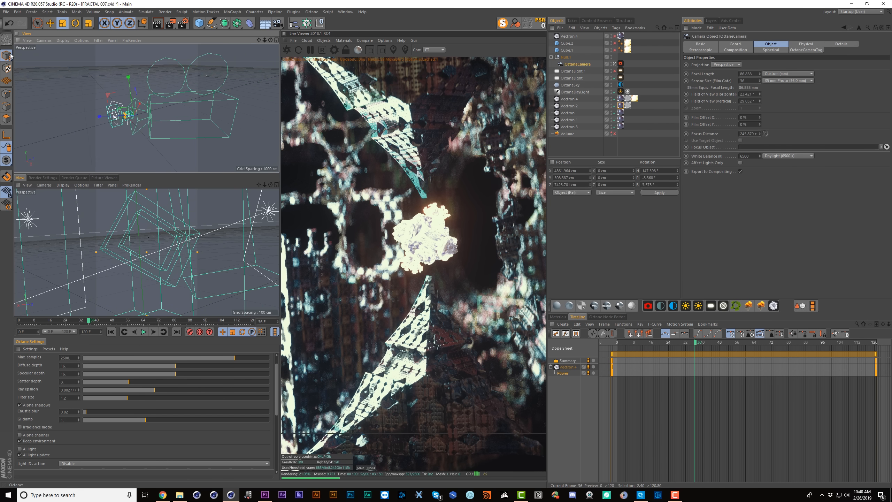
key("t")
left_click_drag(181, 84, 49, 128)
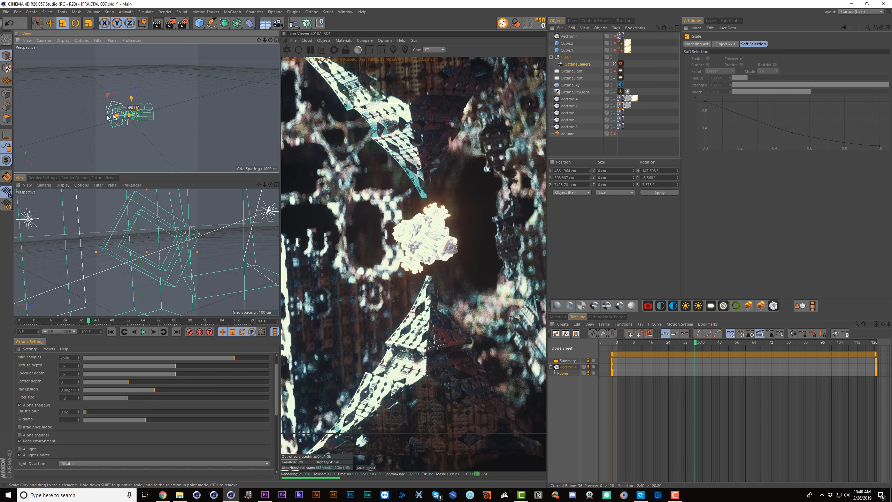
right_click_drag(127, 112, 199, 81, "alt")
left_click_drag(198, 84, 51, 140)
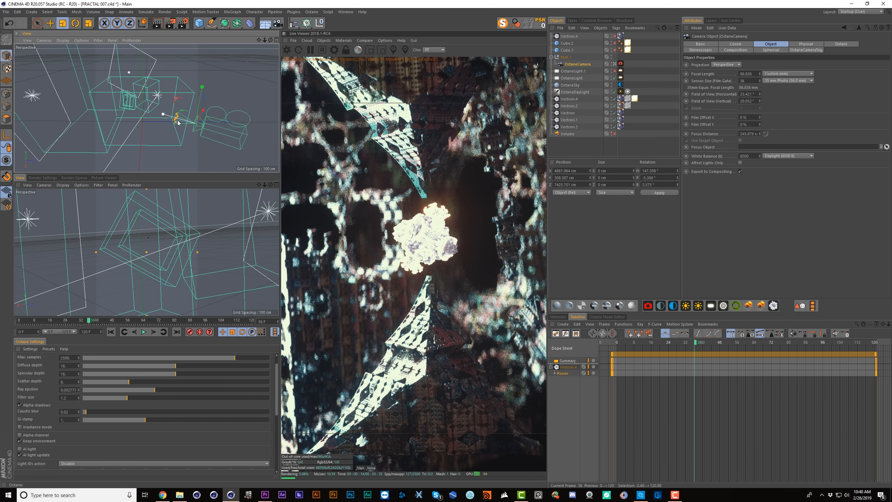
Try widening the OctaneCamera's focal length to about 57 mm with its viewport handle, and undo it
right_click_drag(177, 121, 160, 123, "alt")
middle_click_drag(178, 120, 189, 126, "alt")
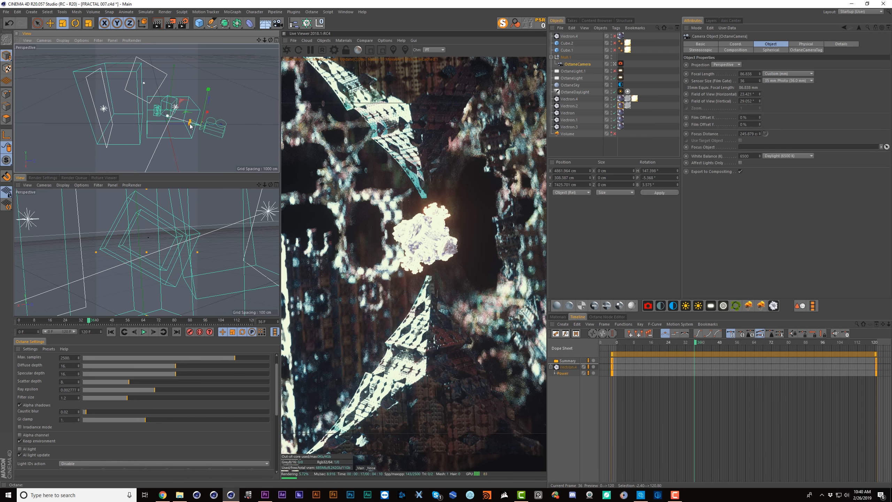
mouse_move(188, 123)
right_mouse_down("alt")
mouse_move(220, 118)
mouse_move(200, 118)
right_mouse_up("alt")
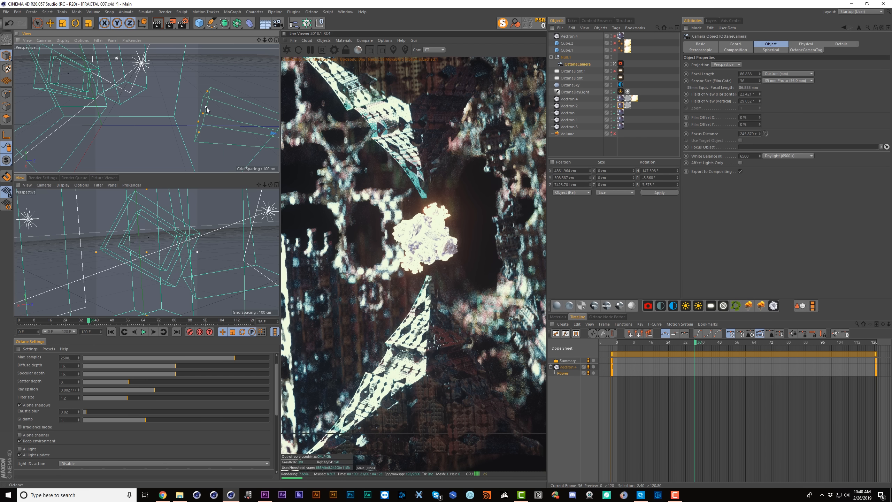
mouse_move(218, 105)
left_mouse_down()
mouse_move(224, 102)
mouse_move(215, 109)
left_mouse_up()
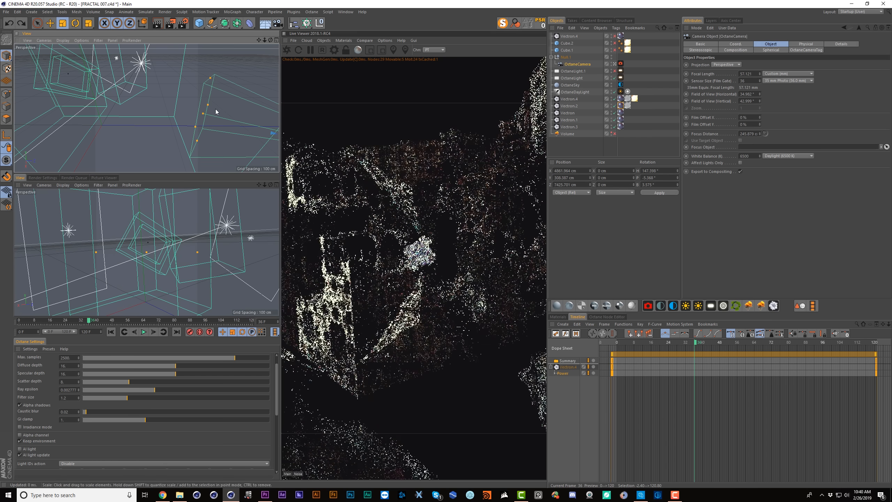
key("ctrl+z")
right_click_drag(208, 113, 199, 126, "alt")
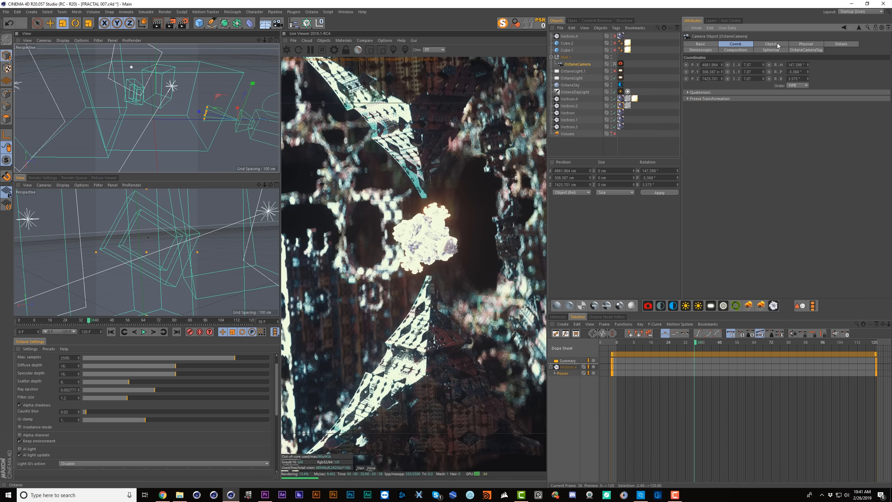
Enable DOF Map Rear Blur in the OctaneCamera's details and extend its end distance to about 1439 cm
left_click(771, 44)
left_click(841, 43)
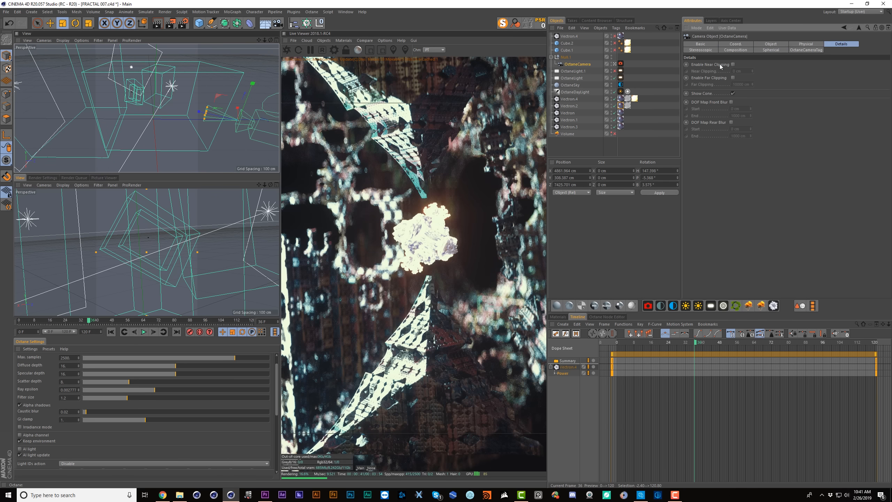
left_click(731, 122)
scroll(252, 129, "down", 2)
left_click_drag(253, 129, 99, 114, "alt")
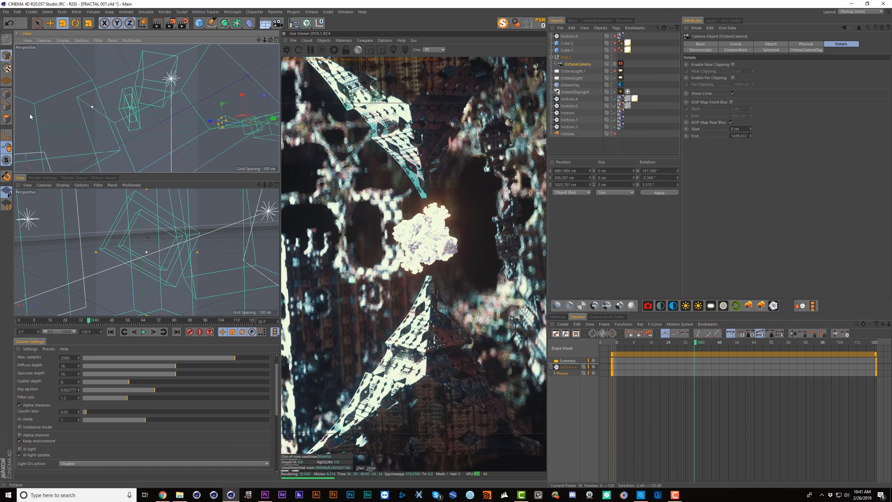
Try a Power of about 4.2 in the OctaneDayLight's daylight tag, and settle on about 0.215
middle_click_drag(150, 111, 217, 119, "alt")
mouse_move(218, 119)
left_mouse_down("alt")
mouse_move(170, 77)
mouse_move(106, 89)
mouse_move(168, 77)
mouse_move(139, 80)
mouse_move(212, 83)
left_mouse_up("alt")
scroll(170, 79, "down", 8)
scroll(212, 84, "up", 3)
left_click(576, 91)
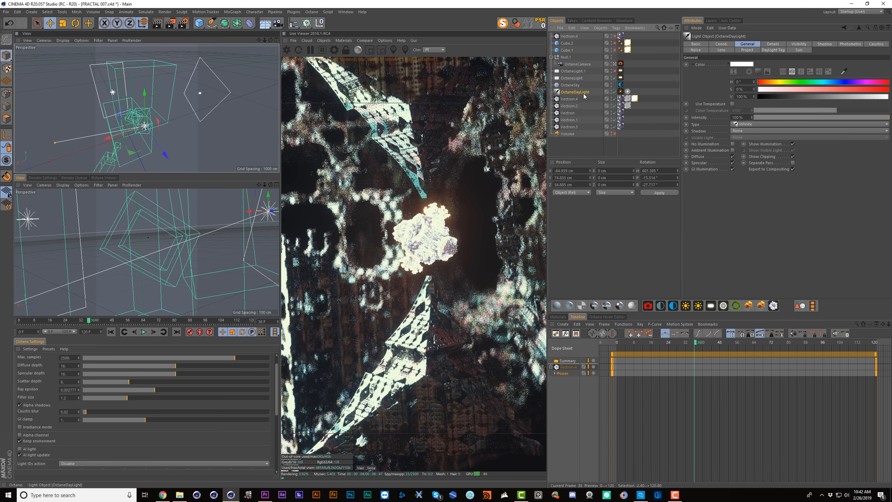
left_click(771, 50)
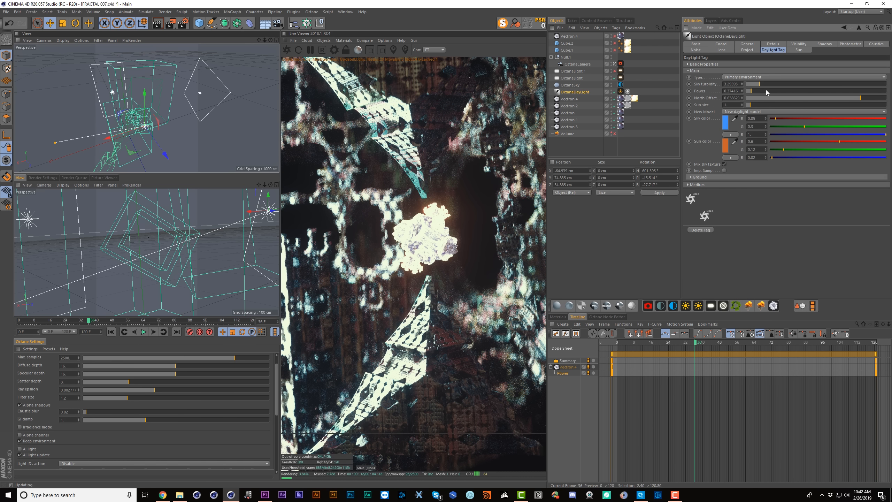
left_click(805, 91)
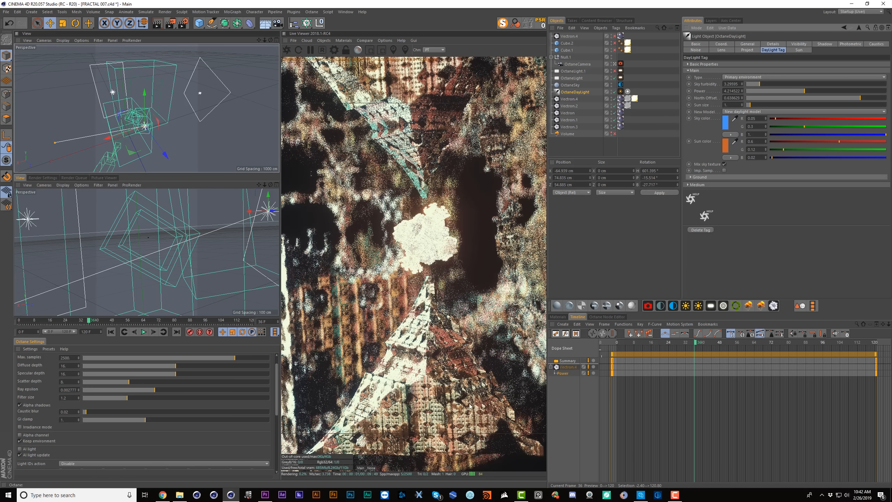
key("ctrl+z")
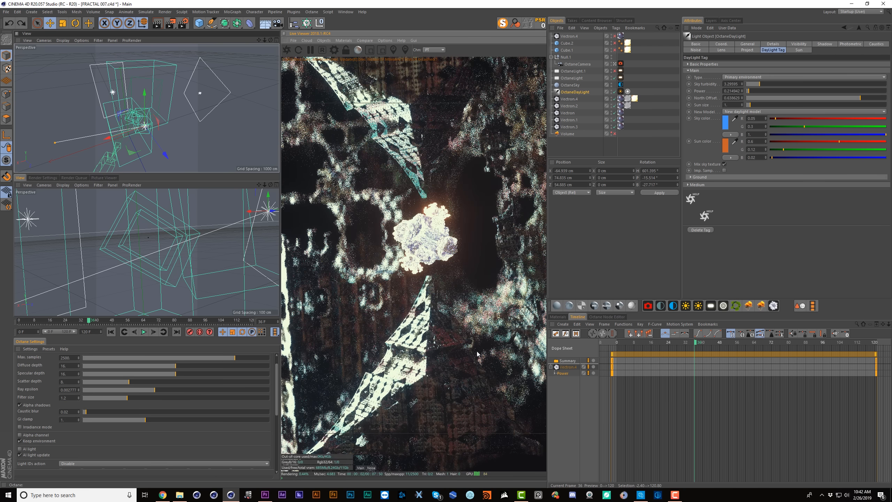
Compare the render with the OctaneDayLight disabled and enabled, using the Live Viewer's render comparison
left_click(614, 91)
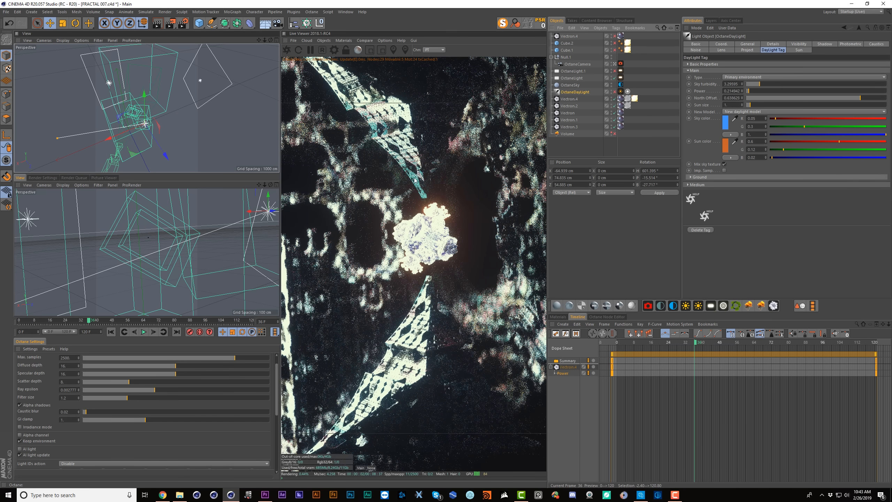
left_click(364, 40)
left_click(367, 49)
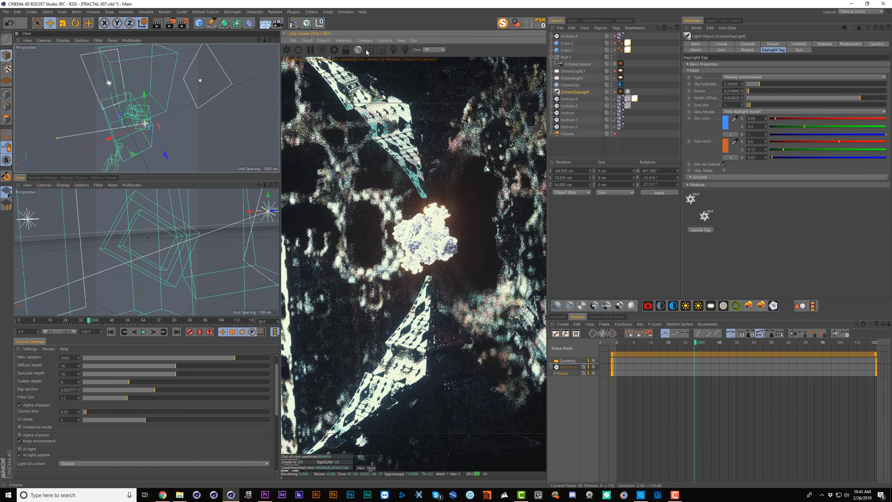
left_click(615, 91)
left_click_drag(293, 292, 535, 292)
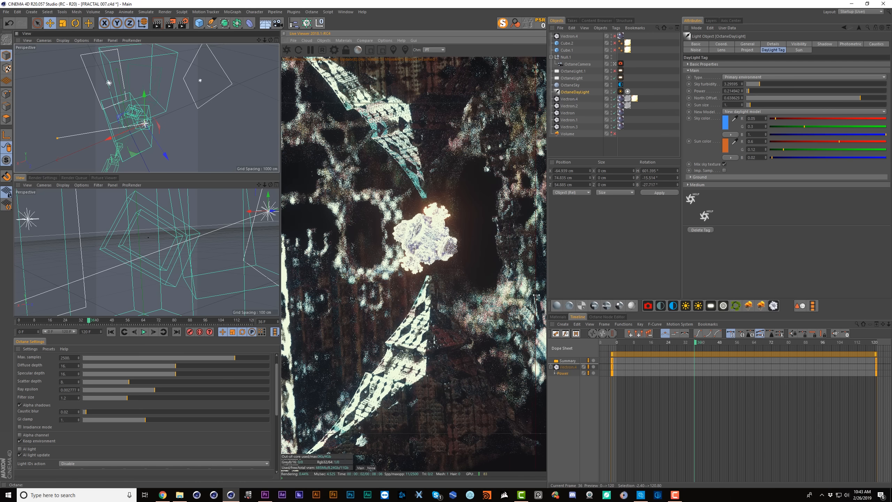
Delete OctaneLight.1 and open the light settings of the remaining OctaneLight
left_click(583, 71)
key("Delete")
left_click(583, 69)
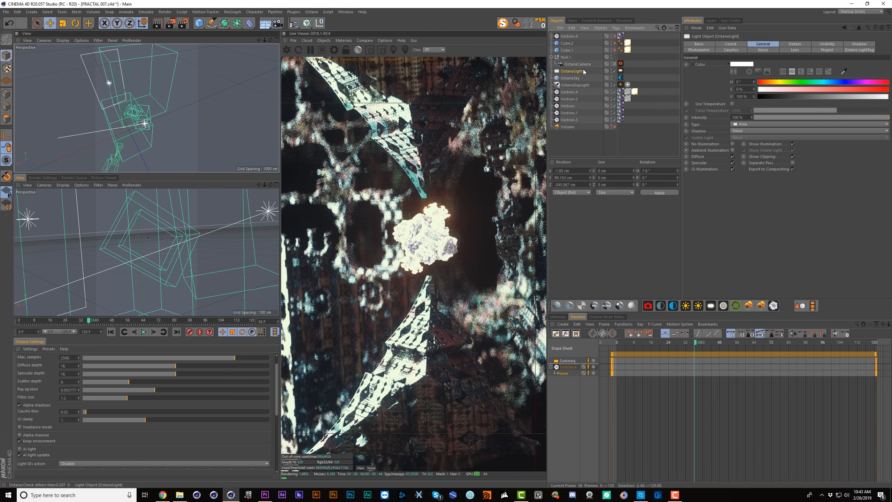
left_click_drag(152, 102, 191, 117, "alt")
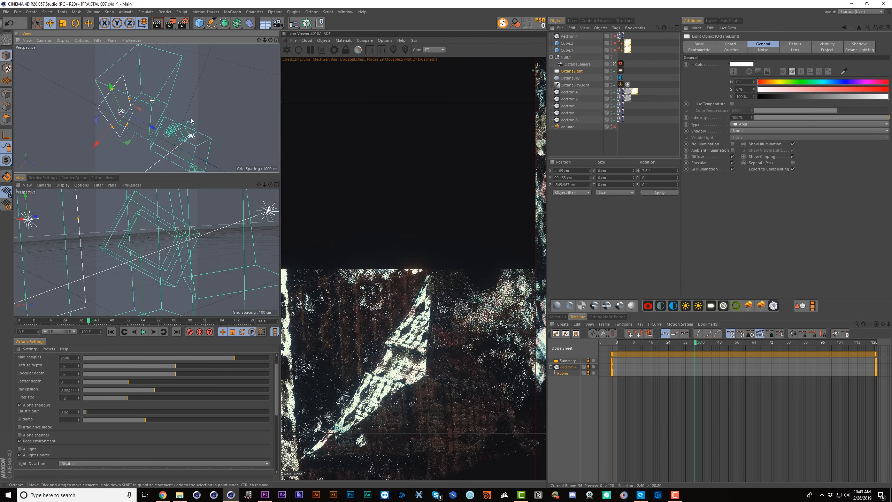
left_click(620, 71)
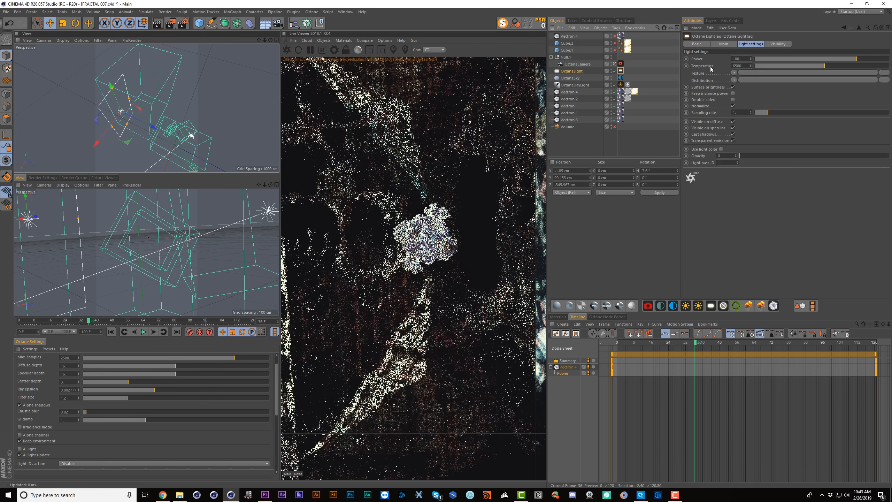
left_click(614, 70)
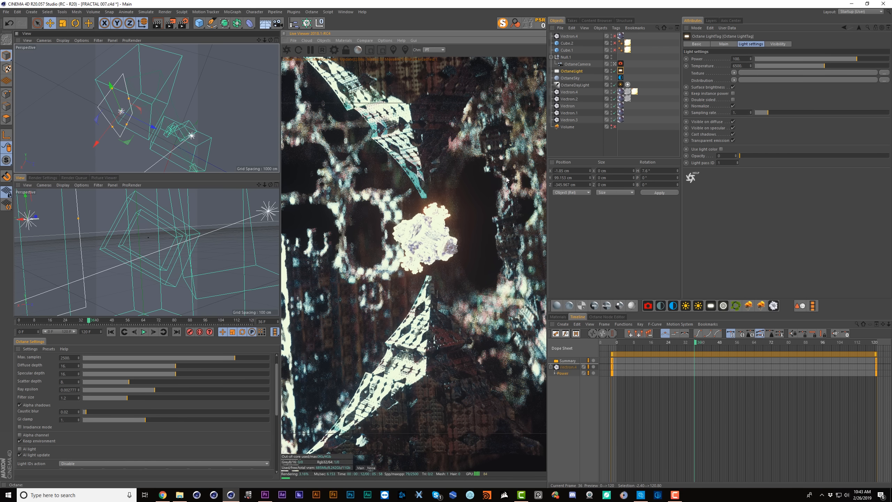
Enable the Volume object and open its Volume Medium with the Absorption settings expanded
left_click(567, 126)
left_click(614, 126)
left_click(749, 44)
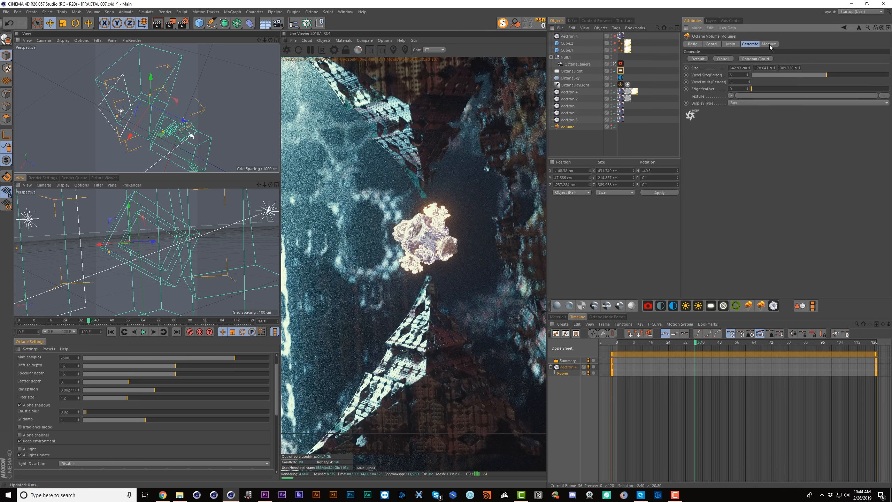
key("ctrl+z")
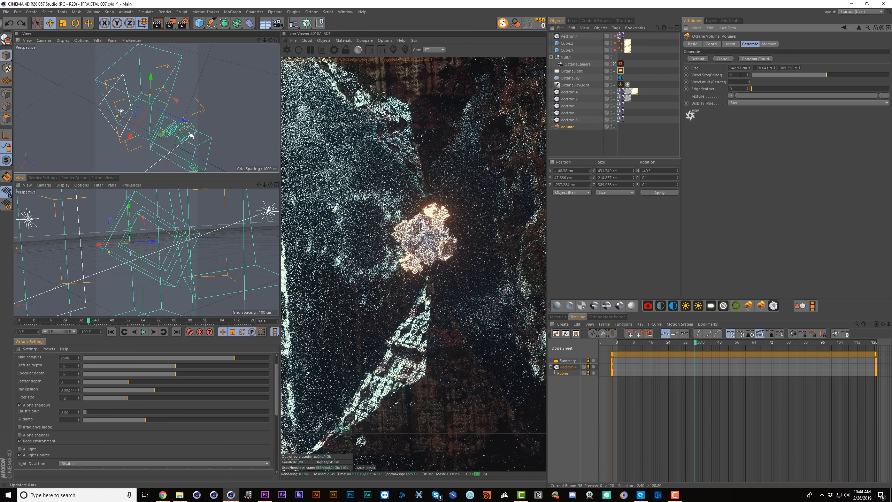
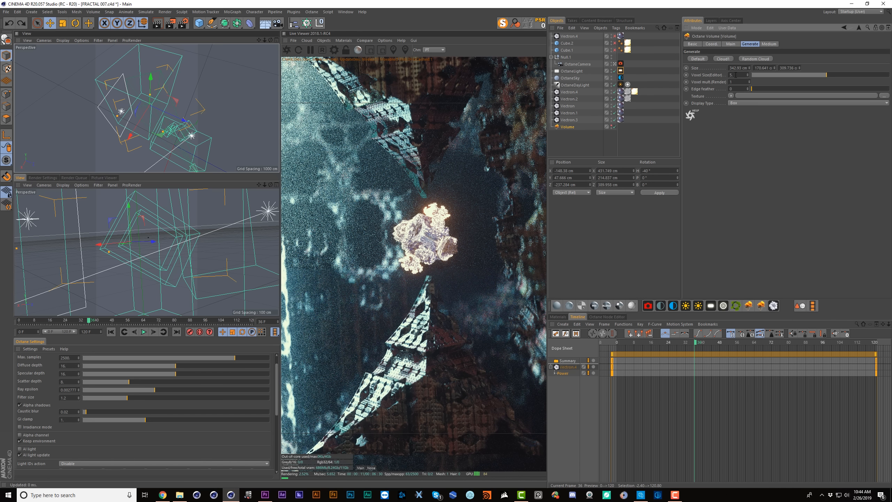
left_click(768, 45)
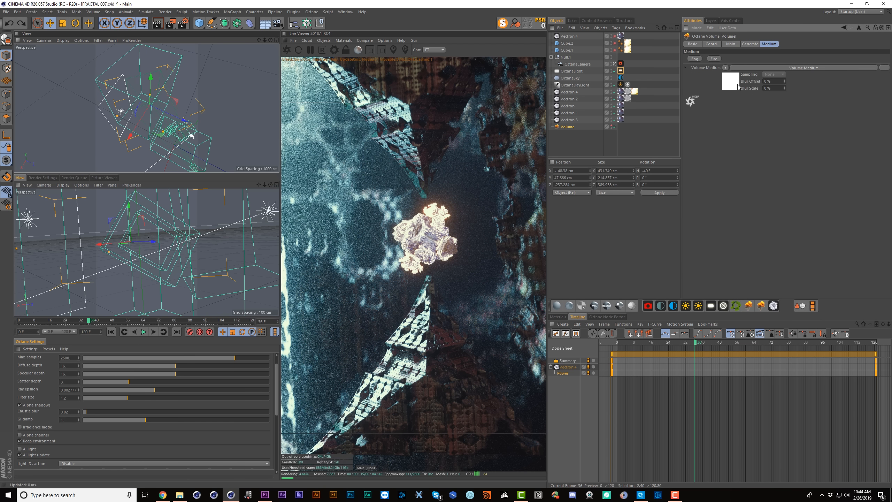
left_click(737, 86)
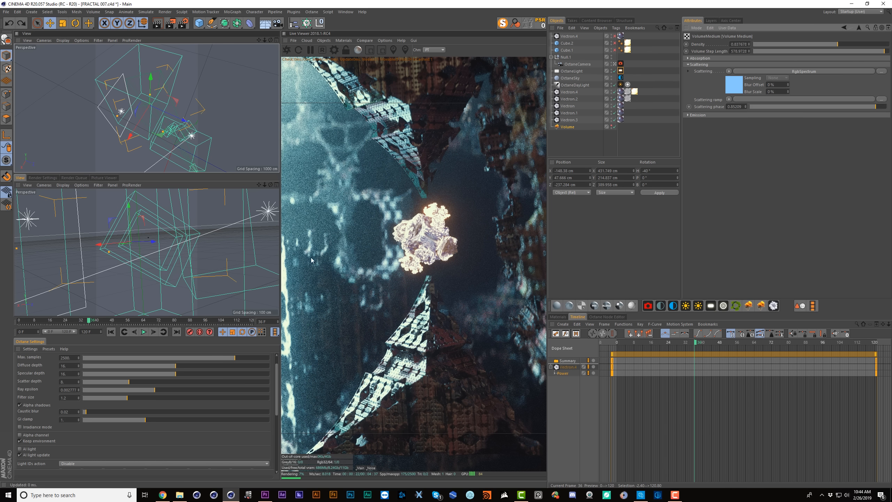
left_click_drag(828, 52, 816, 53)
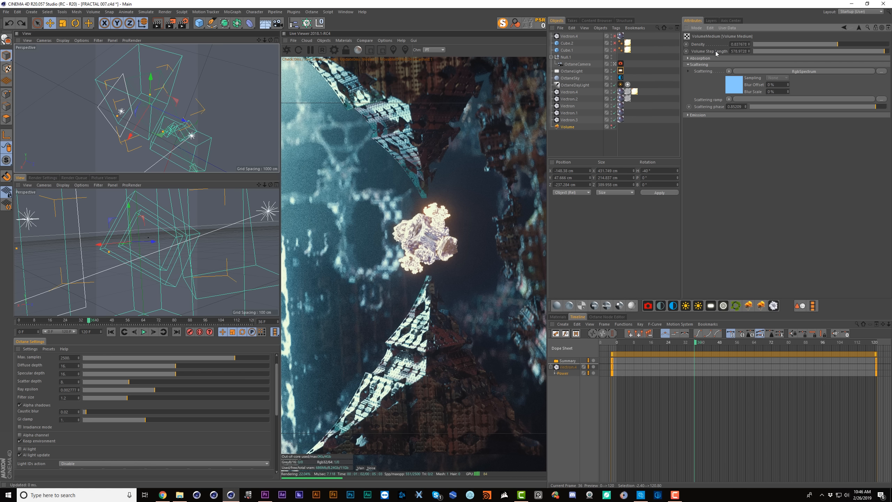
left_click(704, 58)
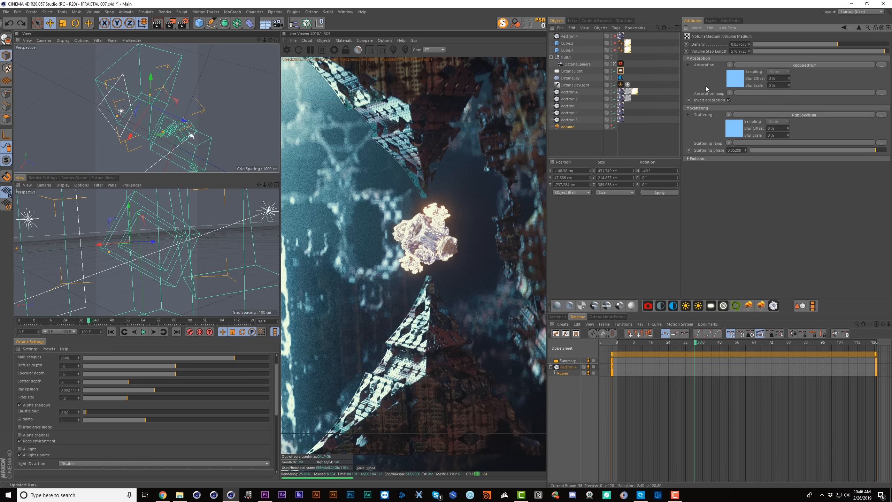
Try a Scattering phase of 0 in the volume medium, and undo it
left_click(734, 129)
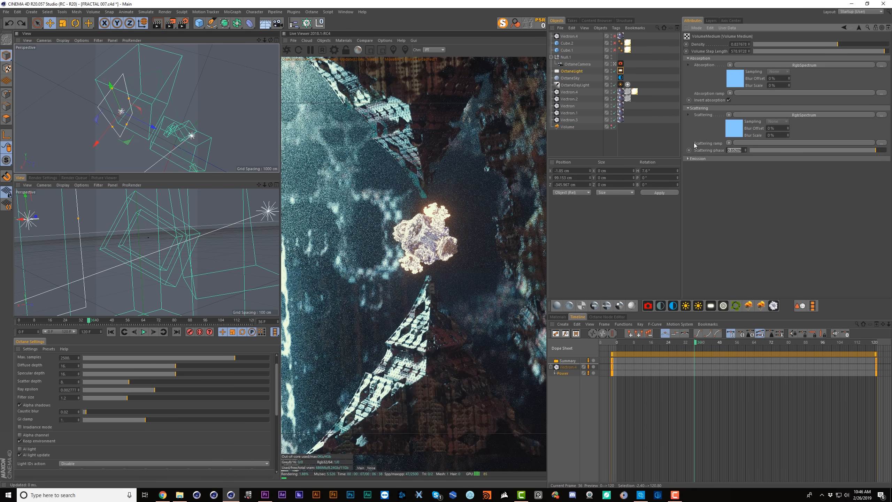
type("0")
key("Return")
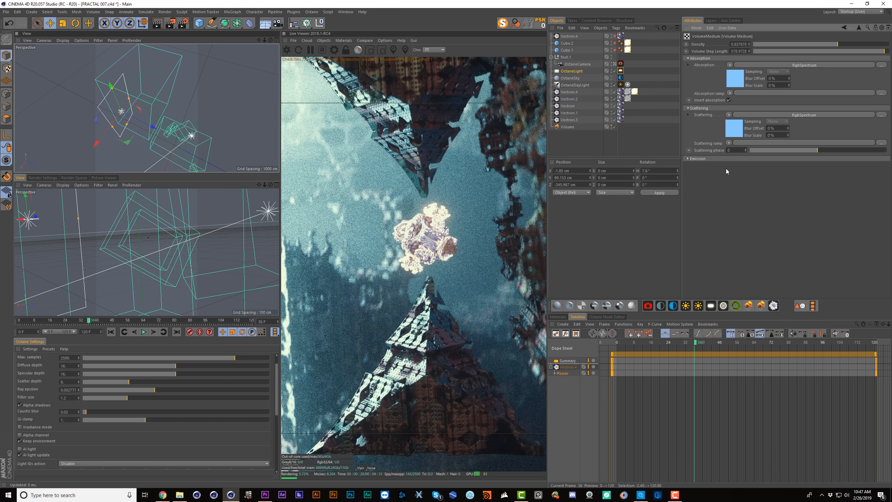
key("ctrl+z")
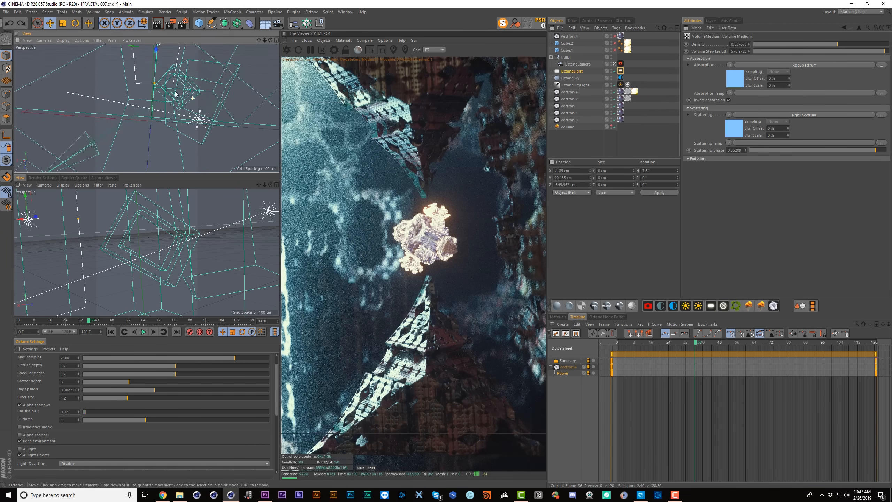
Disable Vectron.1 and Vectron.3 while keeping the unnumbered Vectron enabled around the central fractal
left_click_drag(189, 106, 179, 99, "alt")
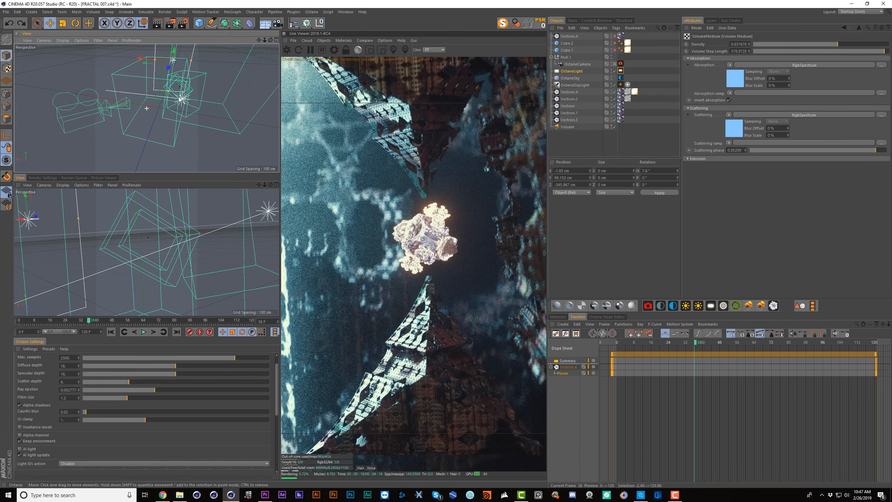
middle_click_drag(178, 98, 183, 107, "alt")
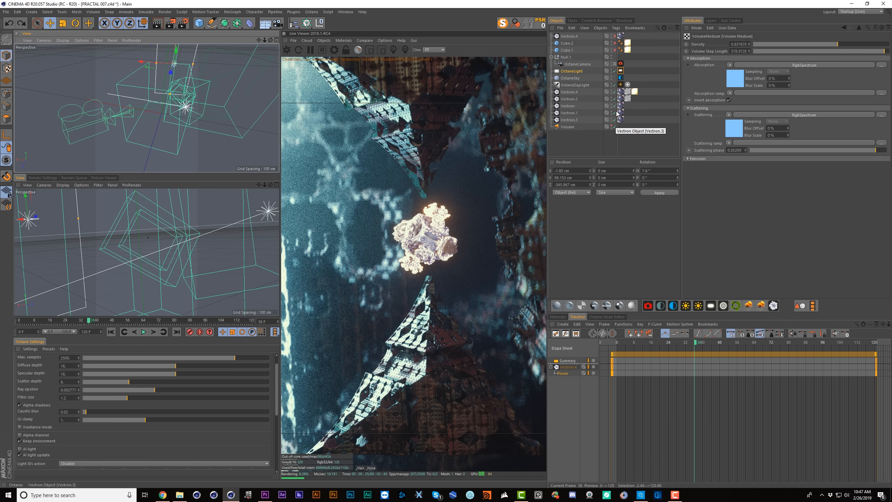
left_click_drag(615, 120, 613, 99)
left_click(610, 92)
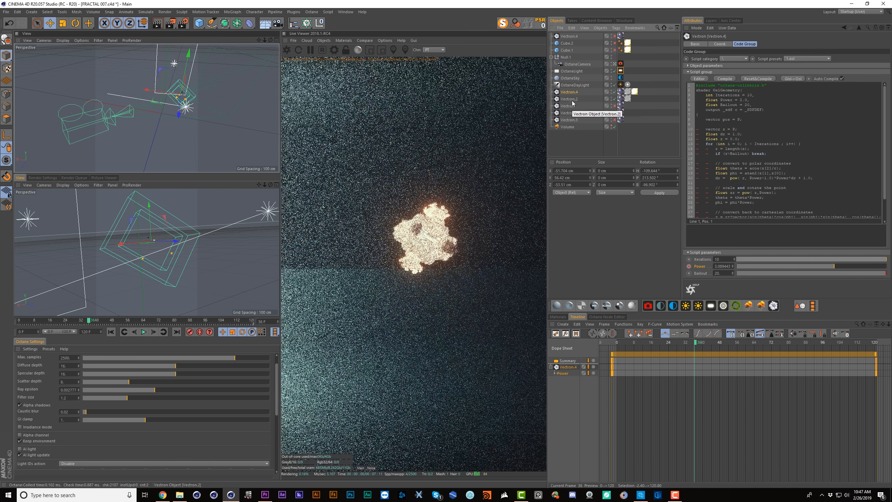
left_click(615, 106)
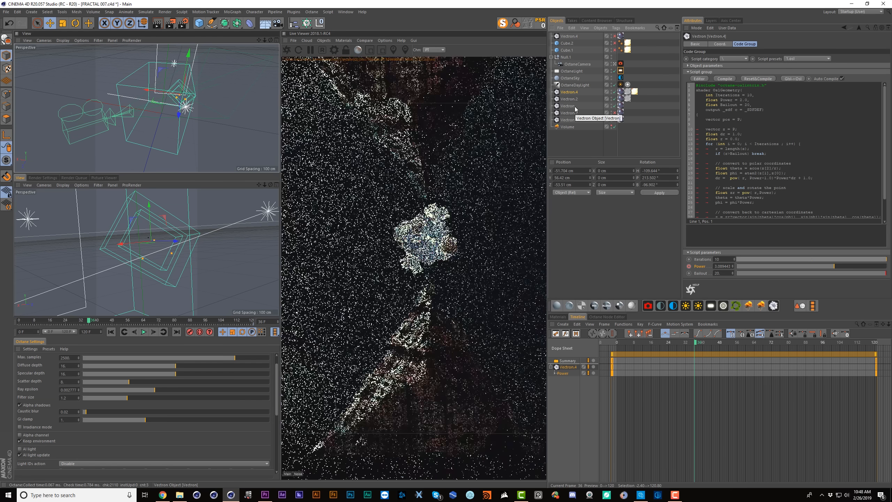
Set the k script parameter of the unnumbered Vectron to about 1.19
left_click(572, 107)
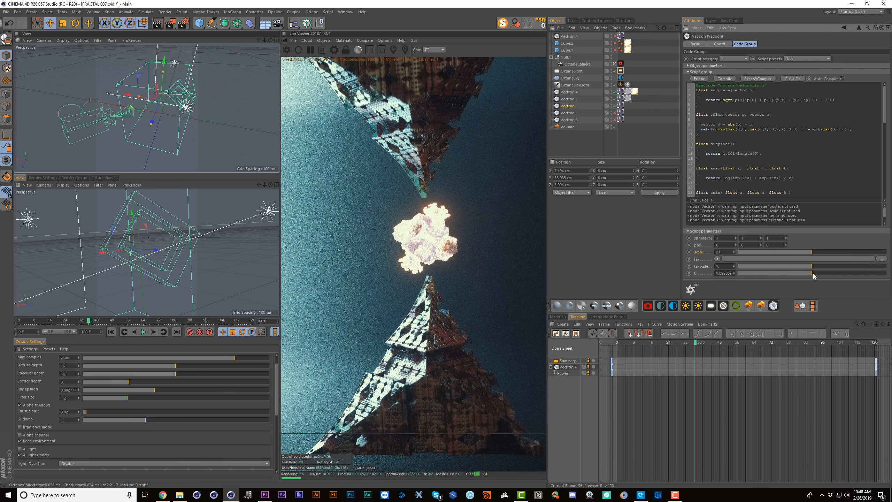
left_click_drag(813, 273, 815, 273)
left_click_drag(734, 273, 733, 210)
left_click(734, 275)
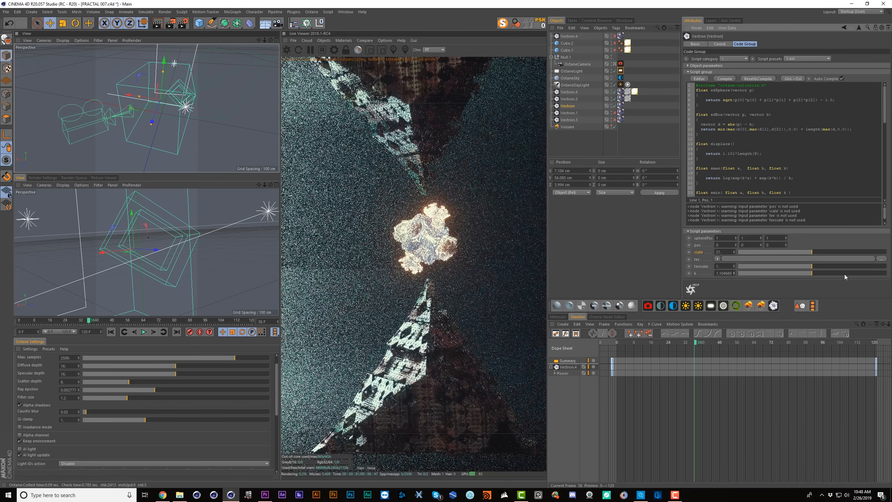
Check the OctaneCamera tag's Thinlens settings and return to the Vectron's script parameters
scroll(152, 267, "down", 5)
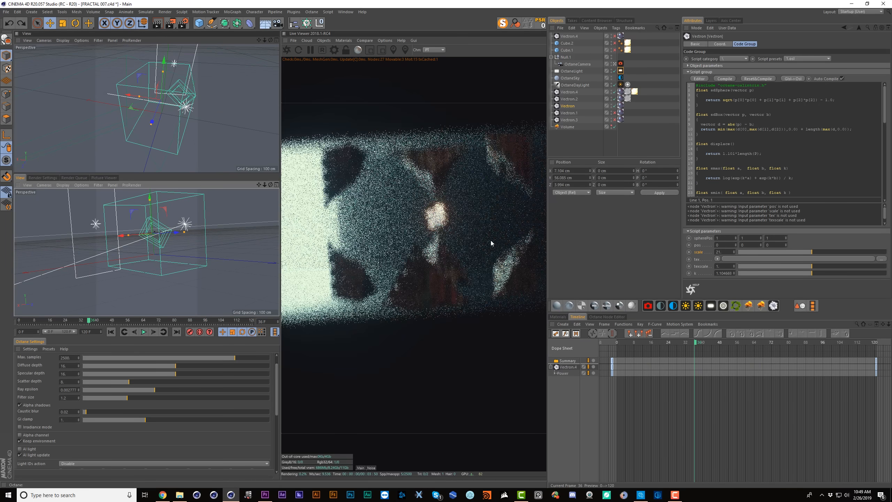
left_click(621, 65)
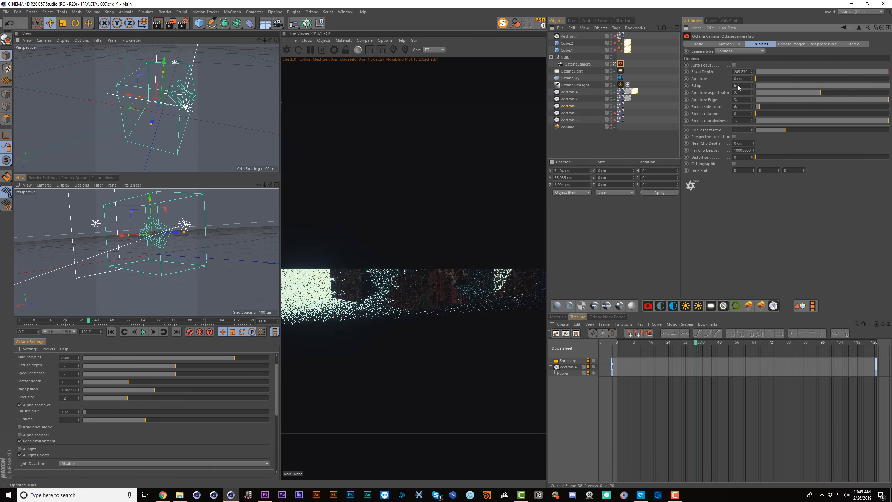
left_click(571, 108)
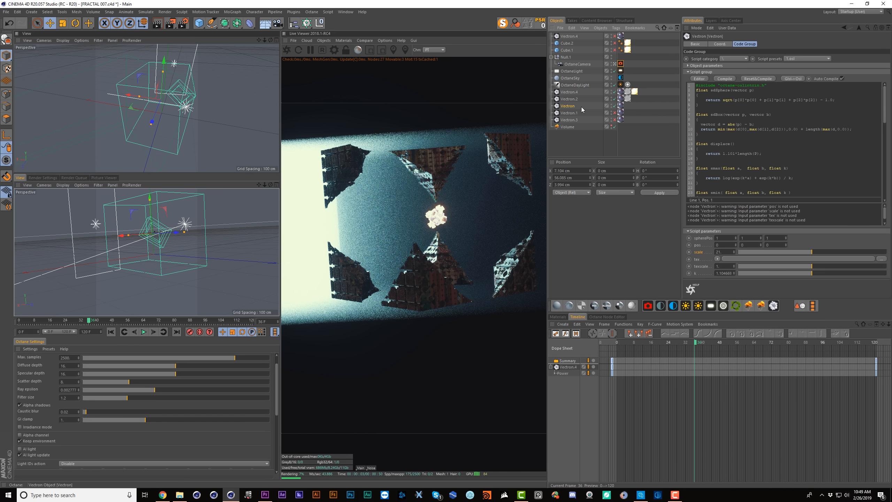
key("ctrl+z")
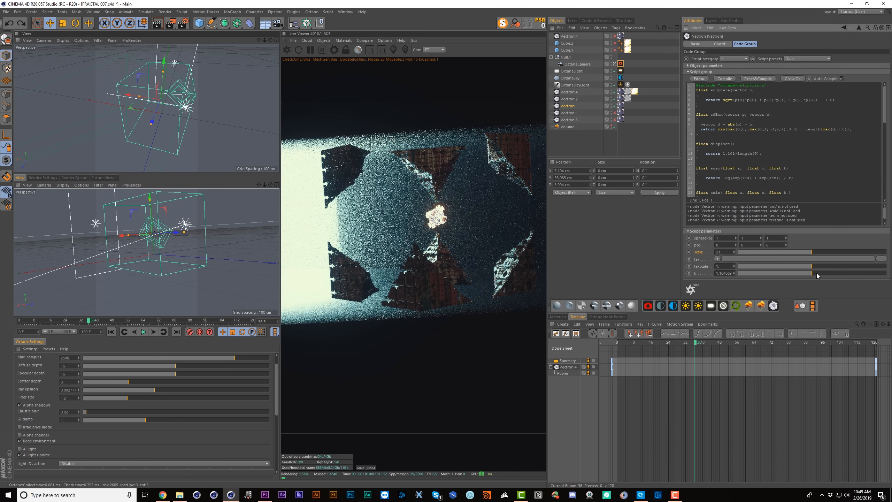
Try the Vectron's k parameter near 0.003, and set it to about 1.25 with the camera moved back in close
left_click_drag(733, 273, 732, 291)
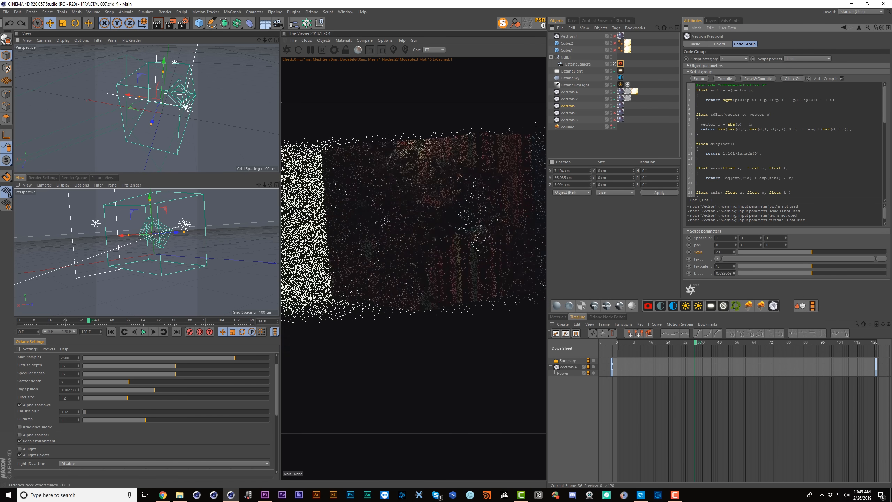
scroll(160, 99, "up", 3)
scroll(152, 230, "up", 5)
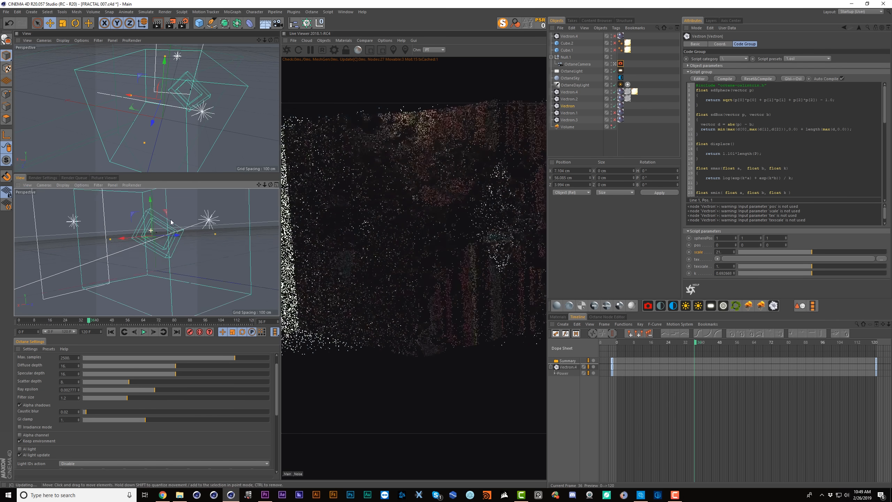
left_click_drag(733, 273, 733, 249)
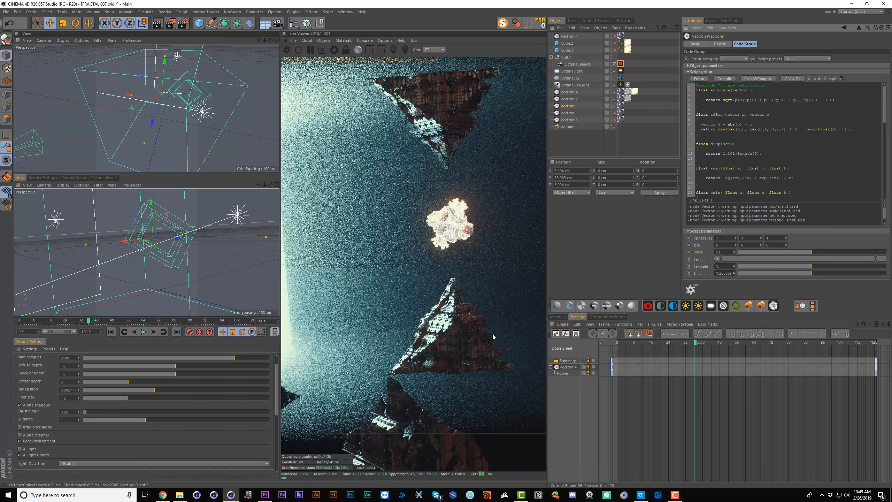
scroll(188, 127, "down", 3)
scroll(188, 126, "up", 3)
scroll(177, 245, "up", 3)
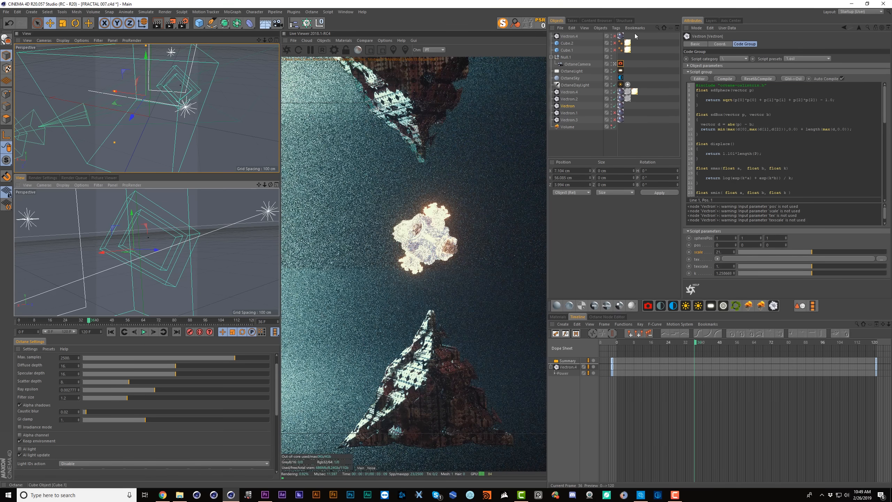
Enable Vectron.1 and compile its script with the timeline at frame 9
left_click(615, 113)
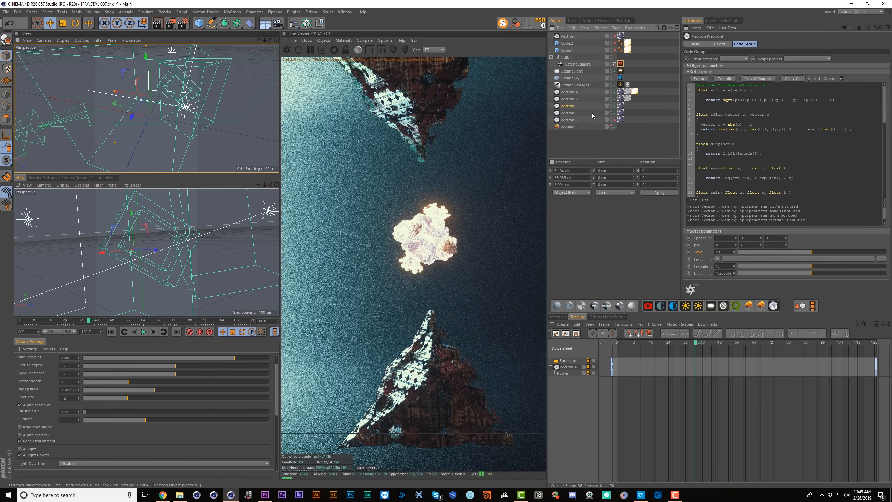
left_click(568, 113)
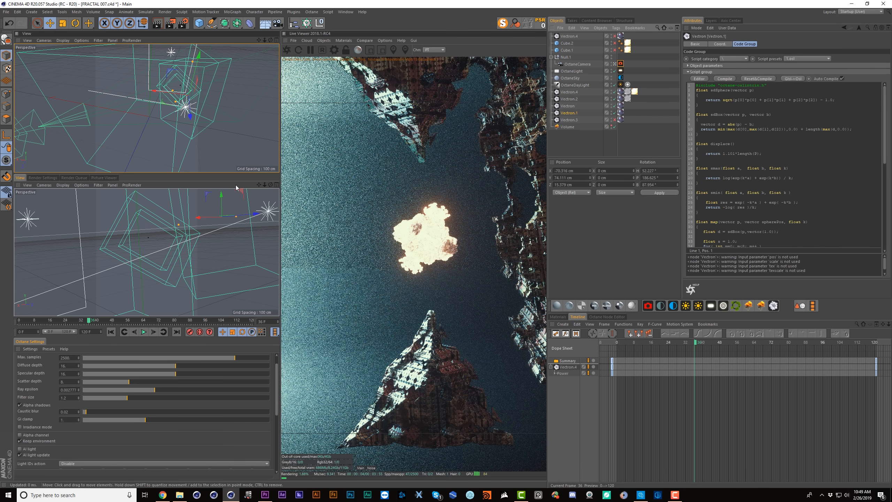
left_click_drag(88, 321, 128, 320)
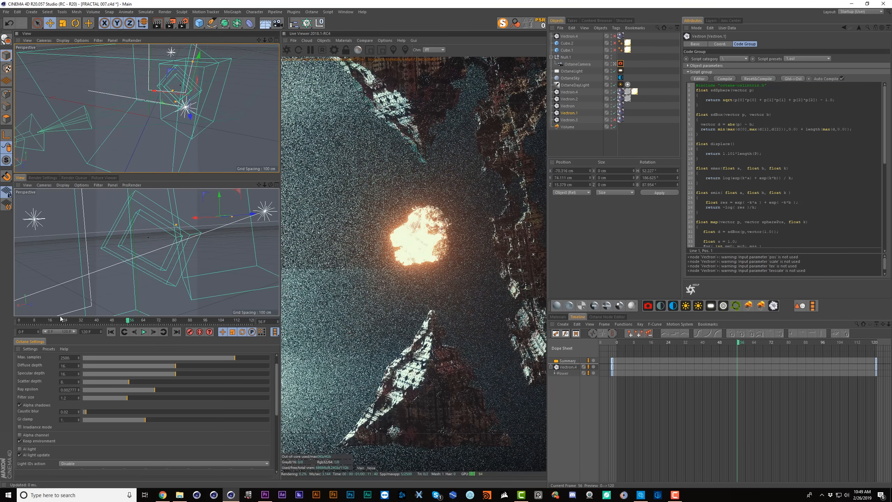
left_click(36, 321)
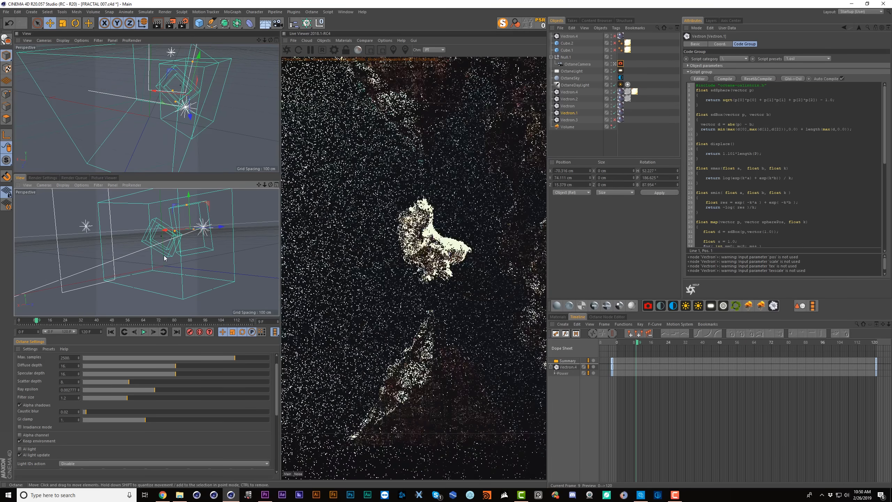
middle_click_drag(205, 248, 167, 281, "alt")
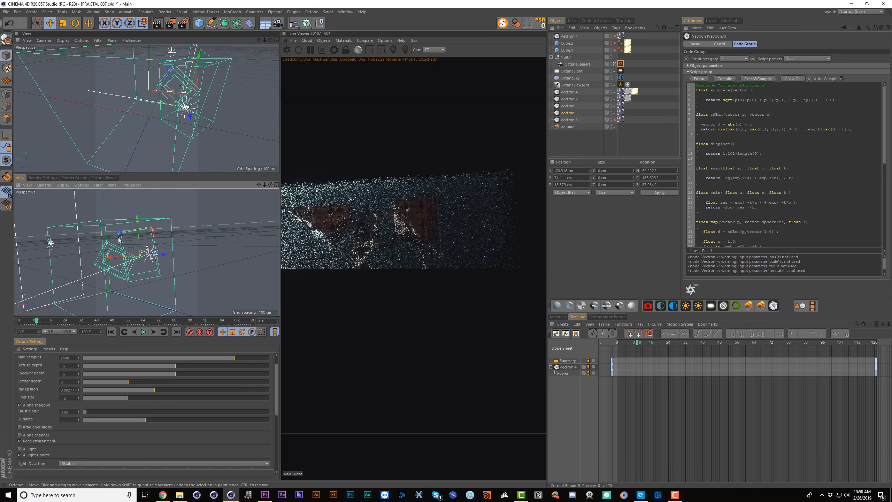
right_click_drag(167, 281, 200, 281, "alt")
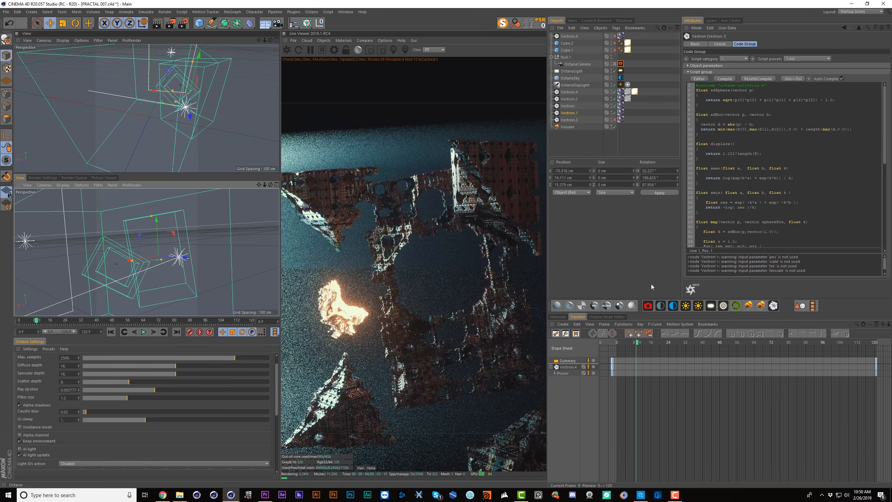
left_click(725, 78)
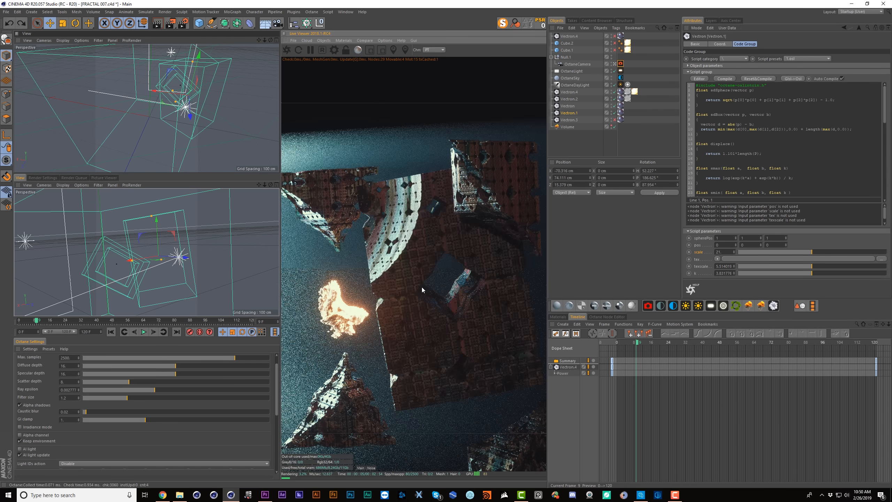
Try enlarging Vectron.1's bounding box around the fractal and undo the resizing
key("ctrl+z")
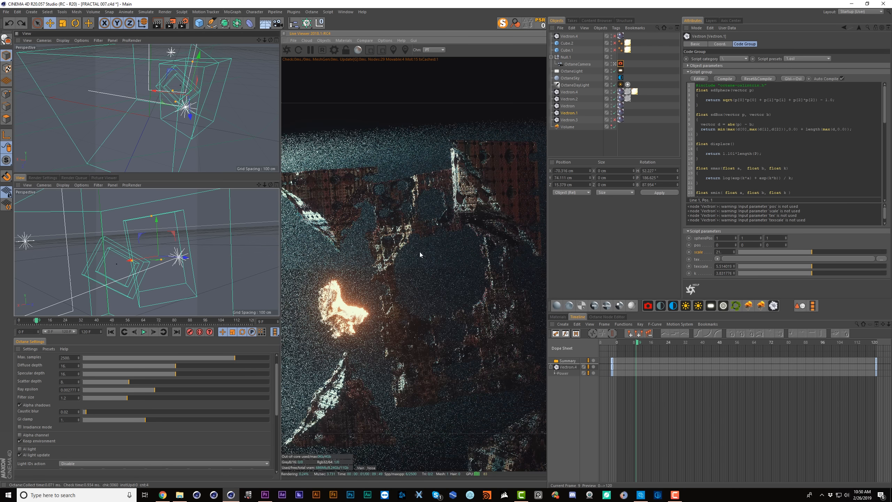
left_click_drag(152, 259, 231, 281, "alt")
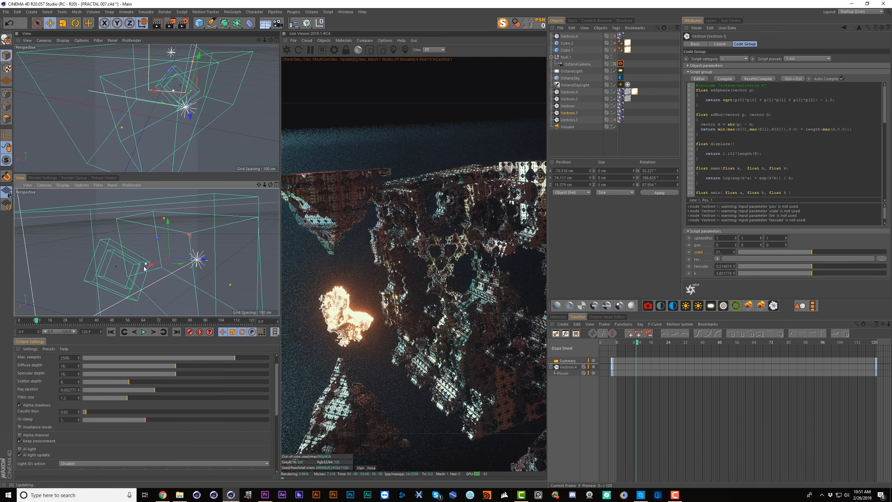
left_click_drag(146, 265, 159, 268, "alt")
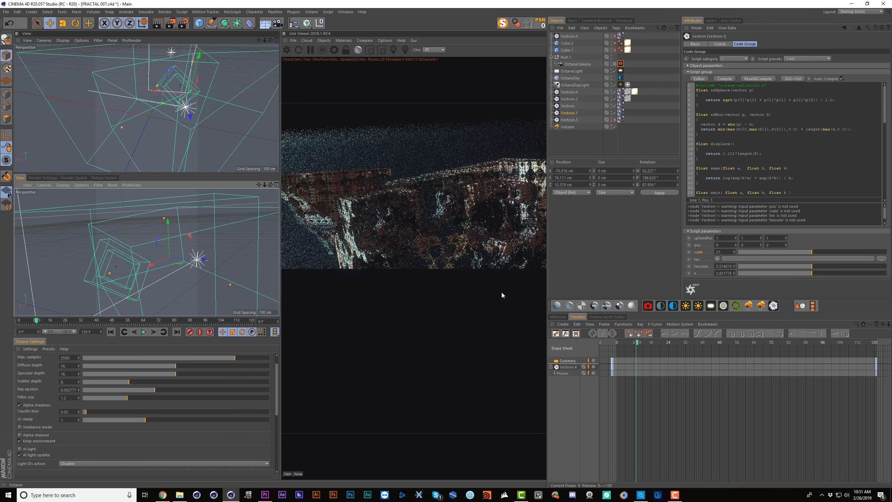
key("ctrl+z")
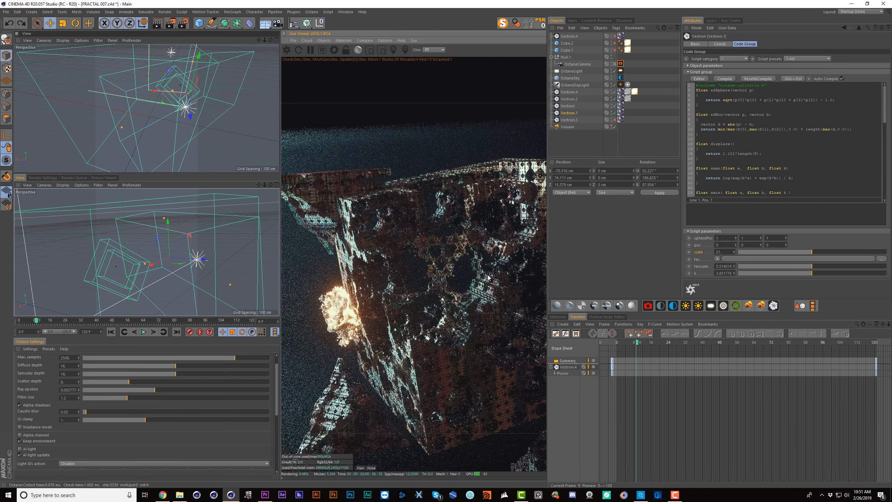
key("ctrl+z")
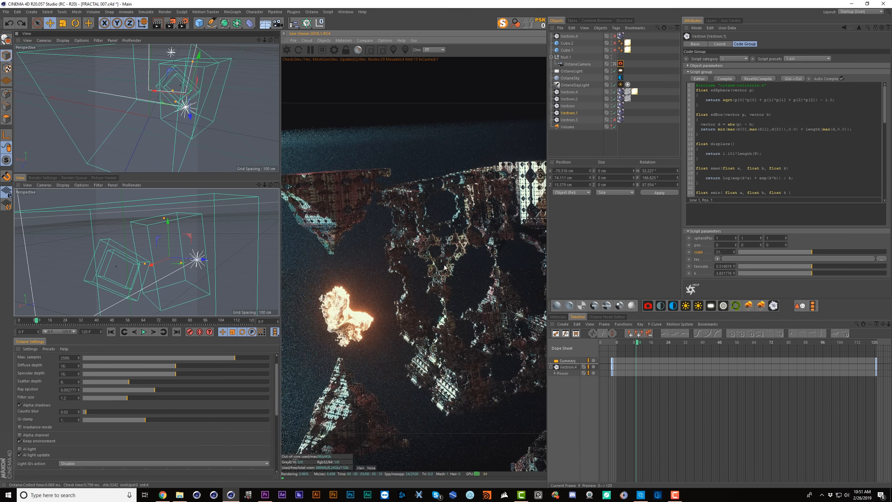
Enable Vectron.3 and set the OctaneCamera tag's Thinlens aperture to about 1.1 cm
left_click(615, 120)
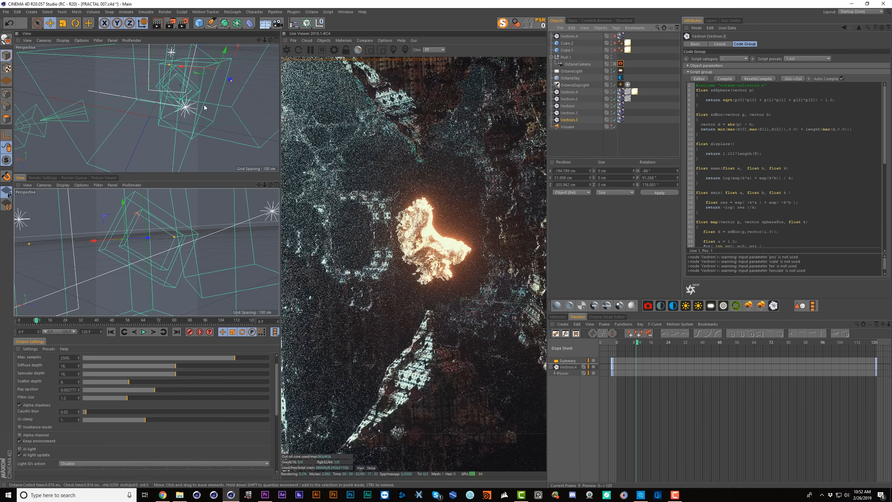
scroll(204, 108, "down", 5)
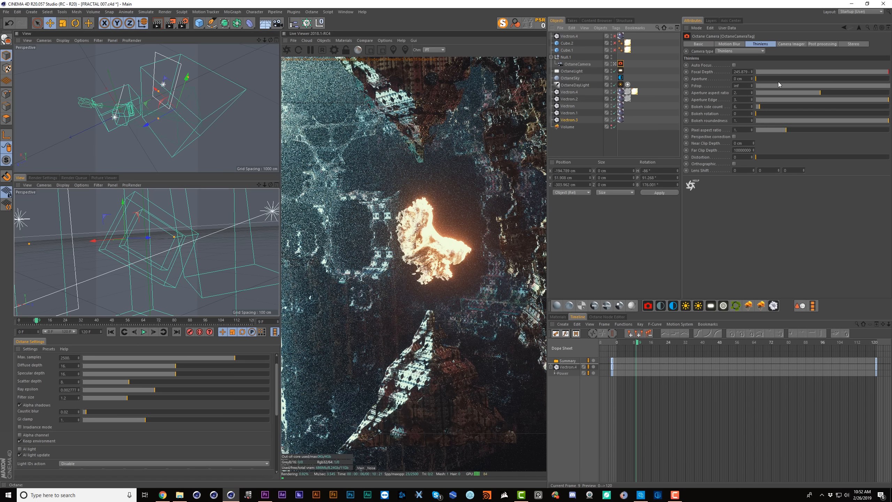
left_click_drag(794, 81, 822, 82)
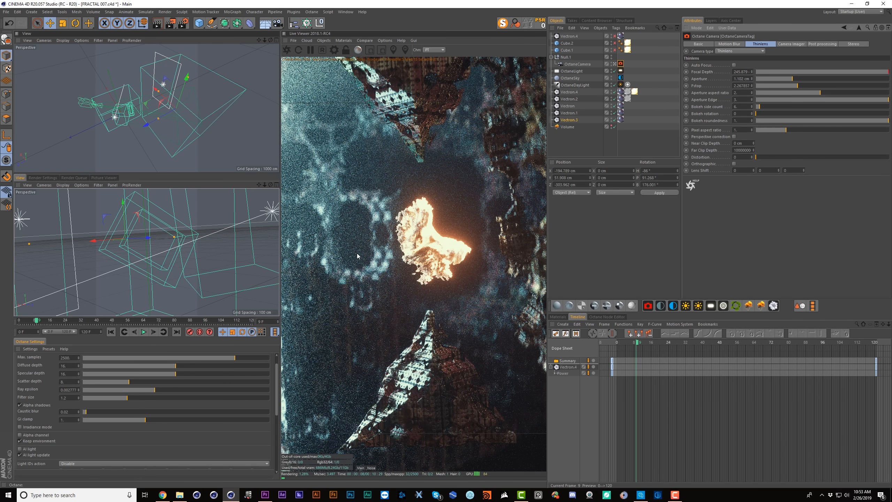
left_click(741, 94)
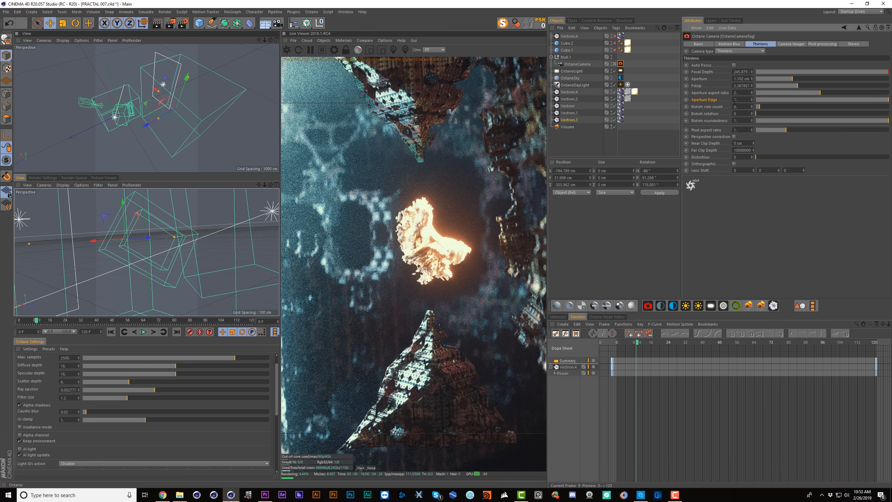
Toggle the OctaneDayLight and check the default environment colour in the Octane settings
left_click(620, 78)
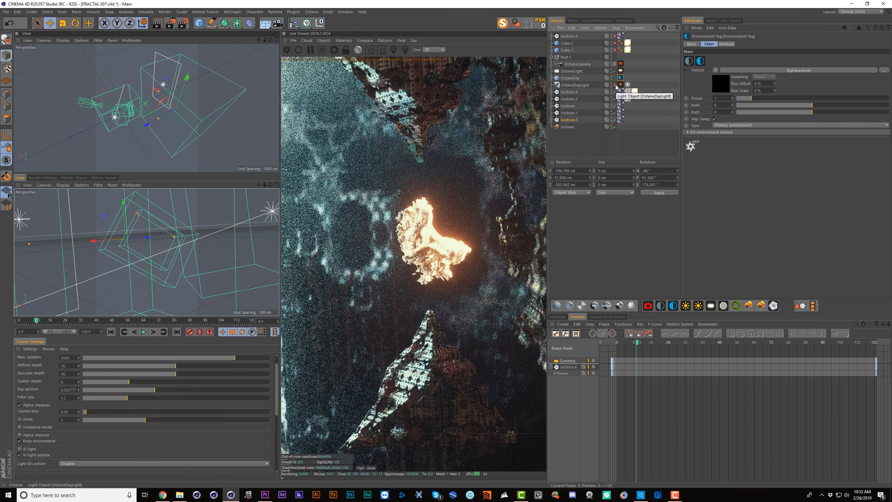
left_click(614, 85)
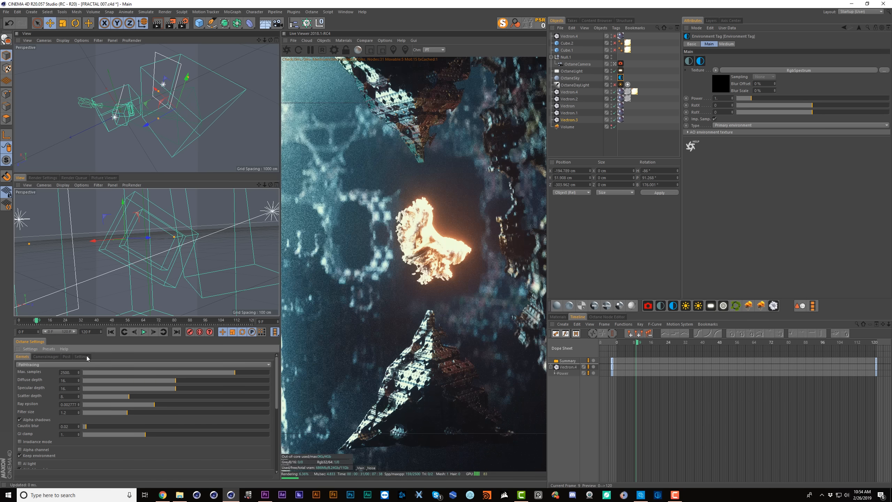
left_click(83, 356)
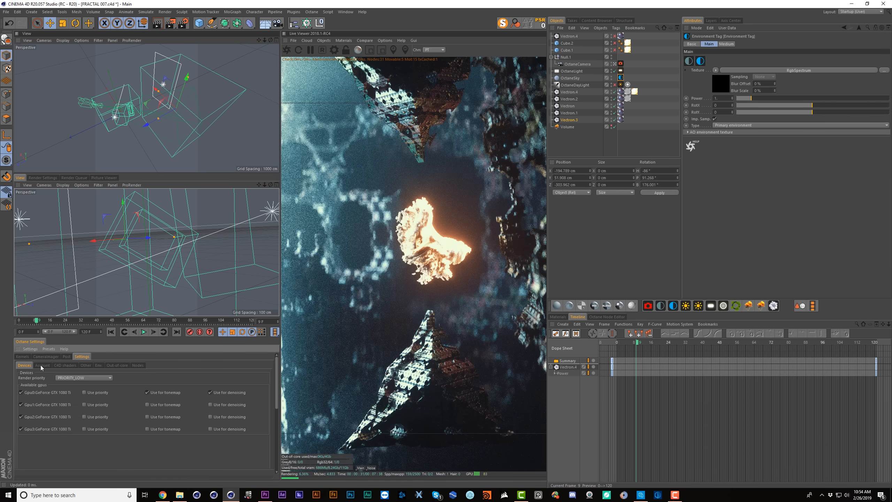
left_click(99, 366)
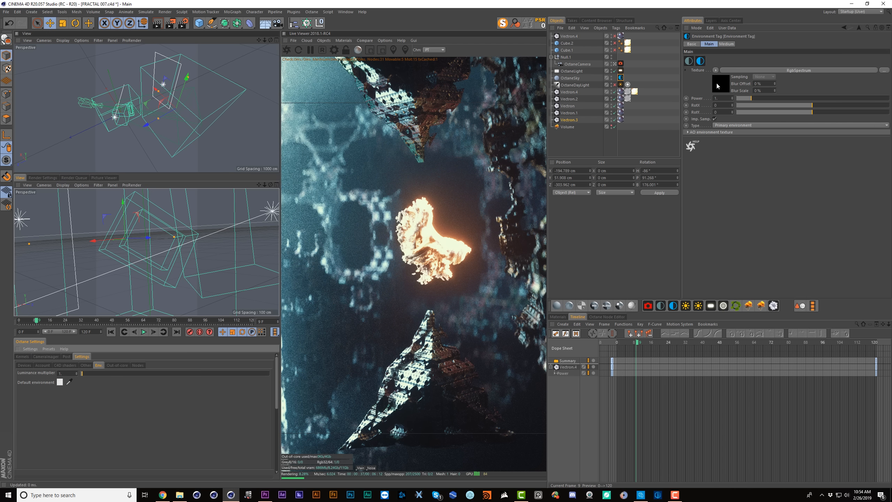
Set the RgbSpectrum texture colour of the OctaneSky environment to black
left_click(717, 82)
left_click(706, 63)
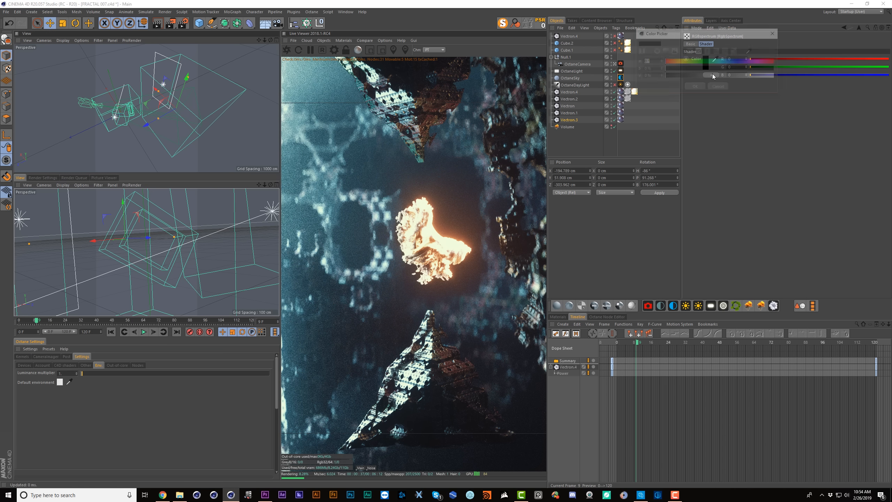
left_click_drag(706, 76, 716, 78)
left_click(698, 88)
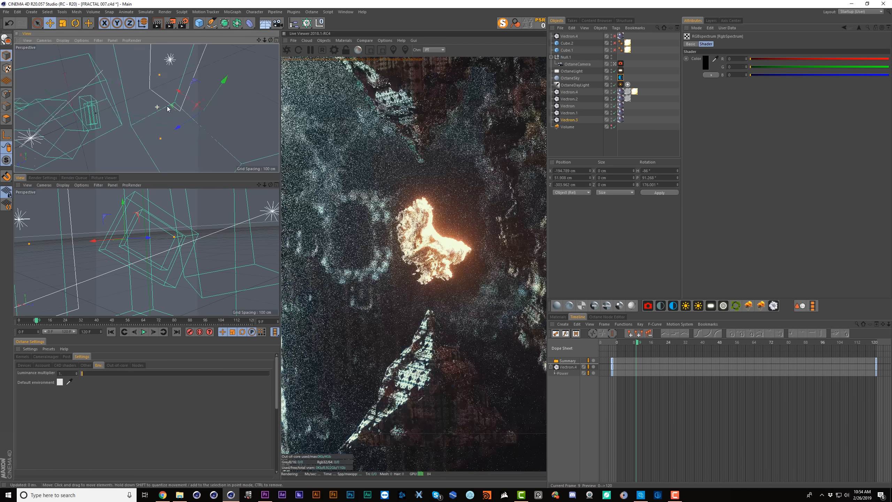
Load the rotation tracks of Null.1, the OctaneCamera's parent, into the timeline
left_click_drag(169, 109, 132, 116, "alt")
middle_click_drag(132, 116, 160, 129, "alt")
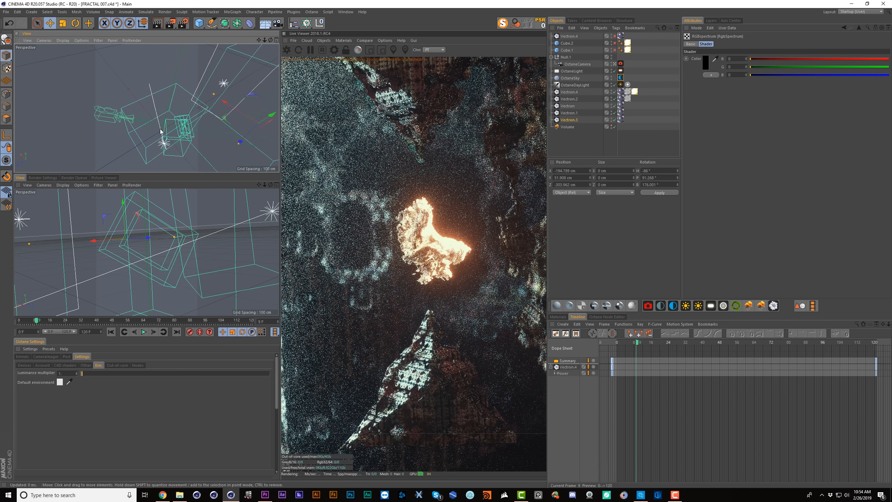
left_click_drag(165, 129, 193, 118, "alt")
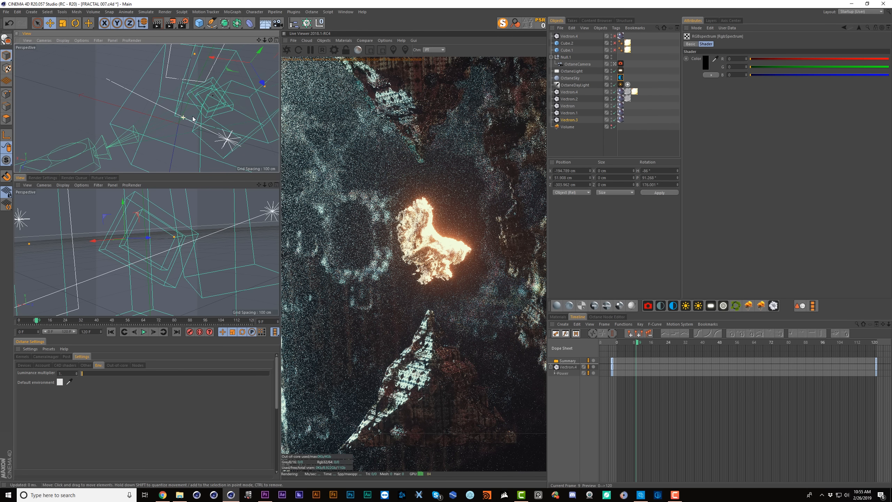
left_click(566, 57)
mouse_move(210, 100)
right_mouse_down("alt")
mouse_move(246, 109)
mouse_move(210, 94)
right_mouse_up("alt")
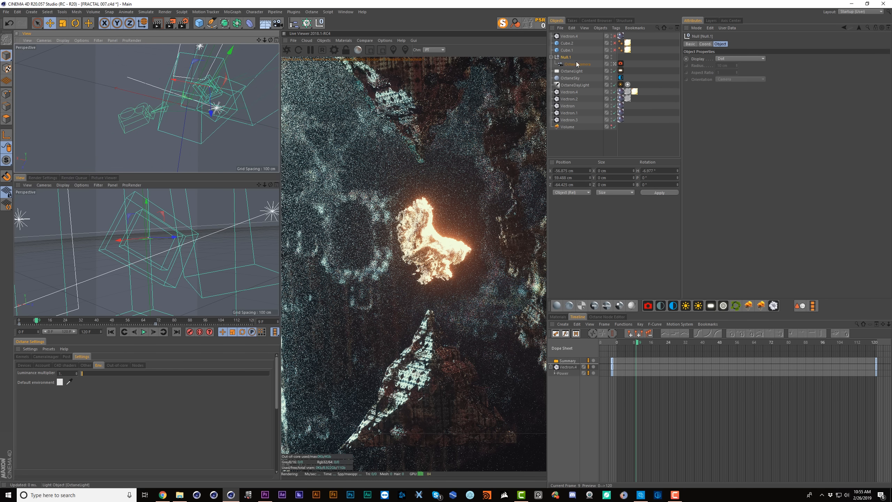
left_click(566, 57)
left_click(709, 45)
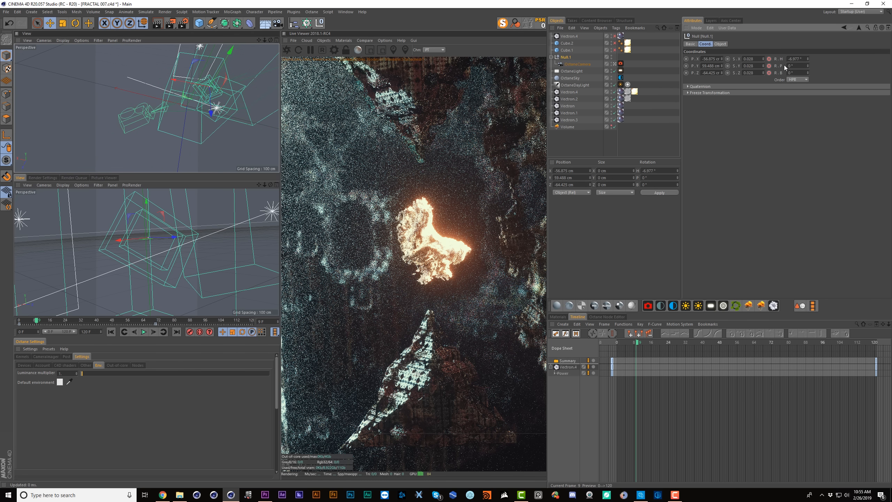
left_click_drag(776, 62, 717, 350)
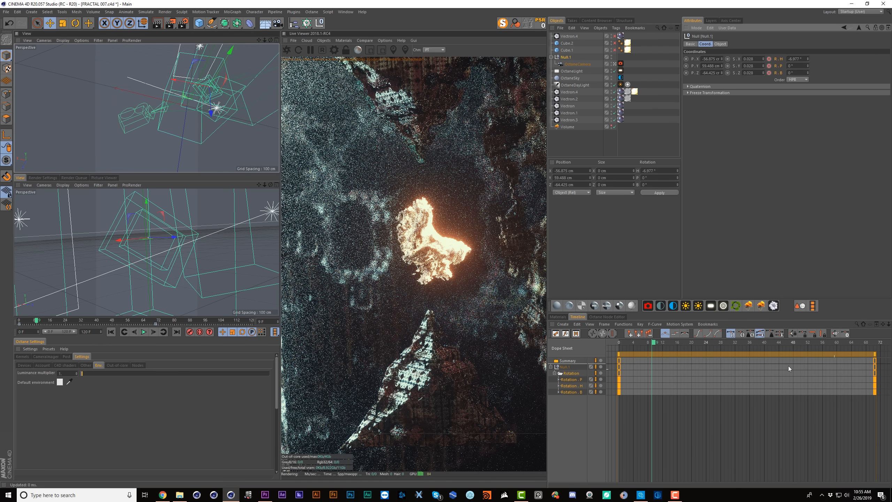
right_click_drag(797, 365, 778, 368, "alt")
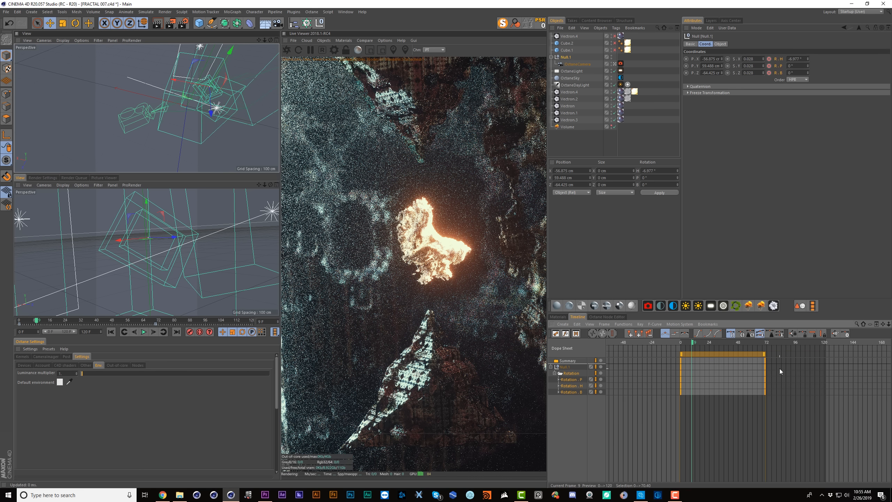
Show Null.1's rotation tracks as F-curves and make them continue past their last keys
left_click(566, 333)
left_click(624, 324)
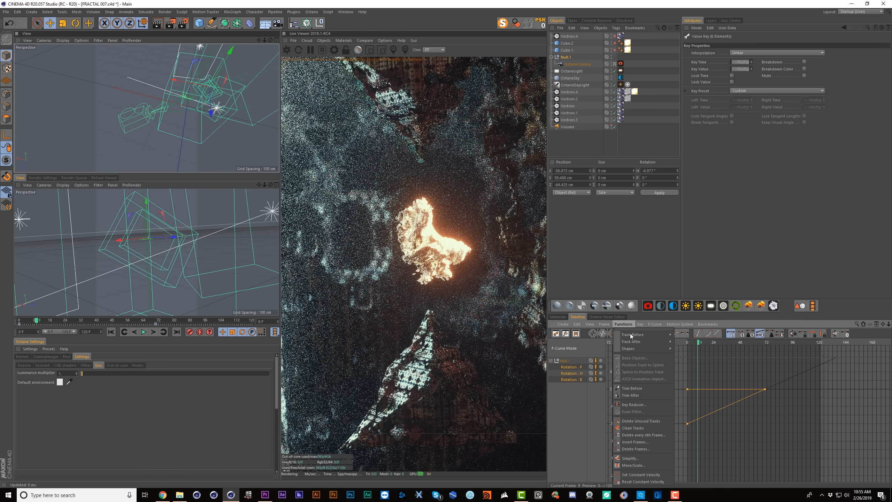
mouse_move(632, 341)
left_click(691, 357)
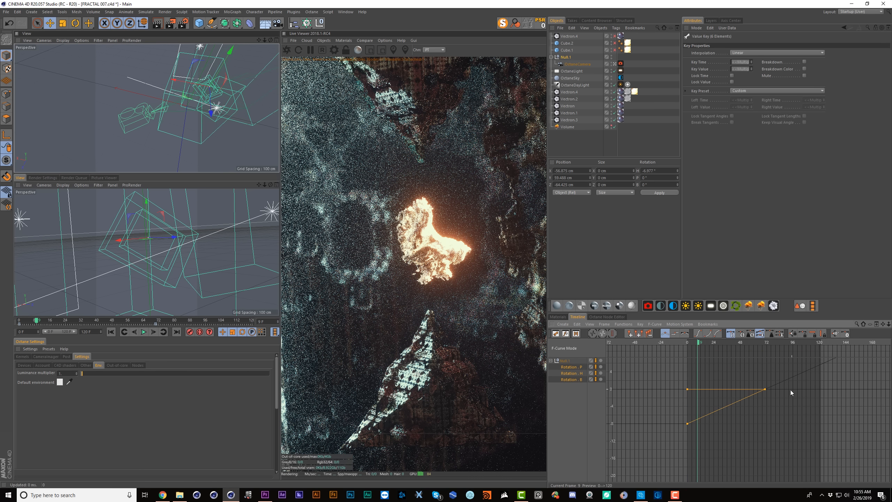
middle_click_drag(785, 381, 743, 406)
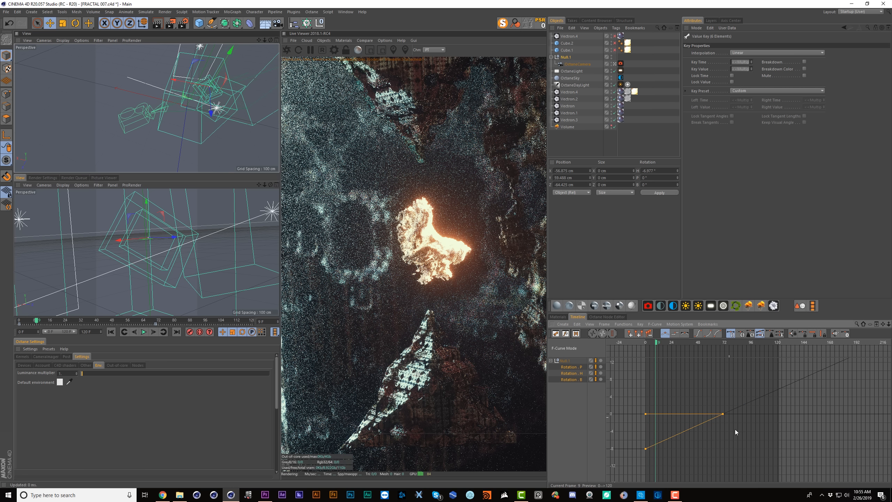
Try a faster rotation by moving the last key of Null.1's heading rotation curve to frame 14 and playing the animation
left_click_drag(716, 396, 665, 400)
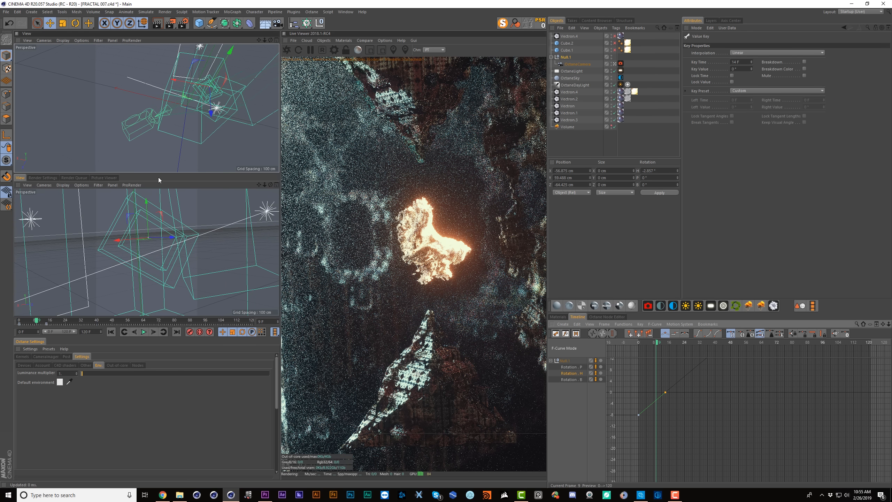
left_click_drag(153, 320, 46, 320)
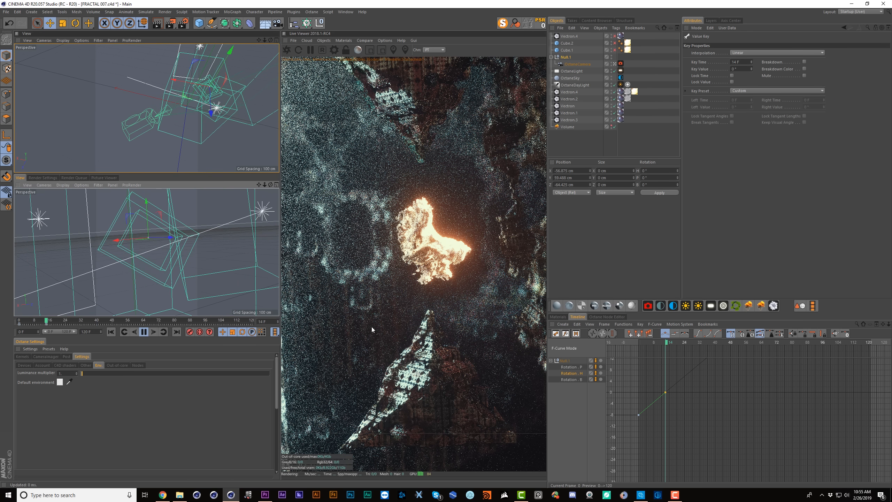
Move the last key of Null.1's heading rotation curve out to about frame 74 and preview the slower rotation
left_click_drag(665, 392, 743, 396)
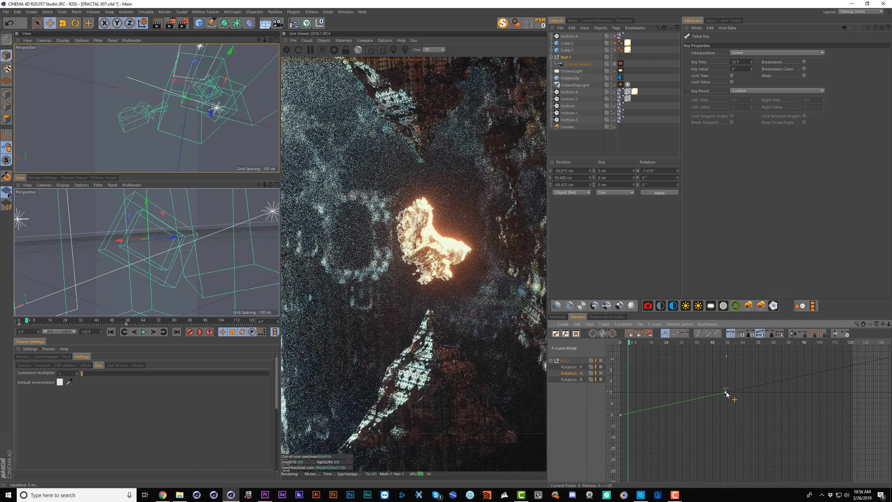
mouse_move(726, 393)
left_mouse_down()
mouse_move(805, 397)
mouse_move(722, 400)
left_mouse_up()
key("h")
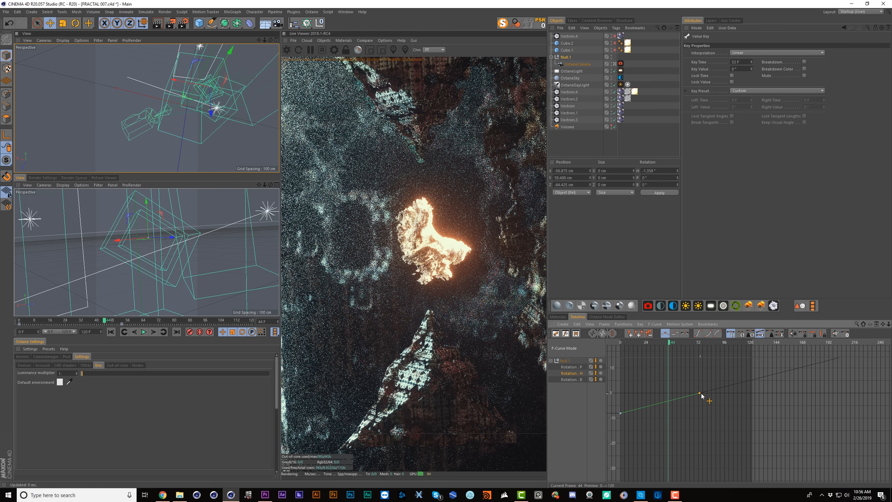
key("F8")
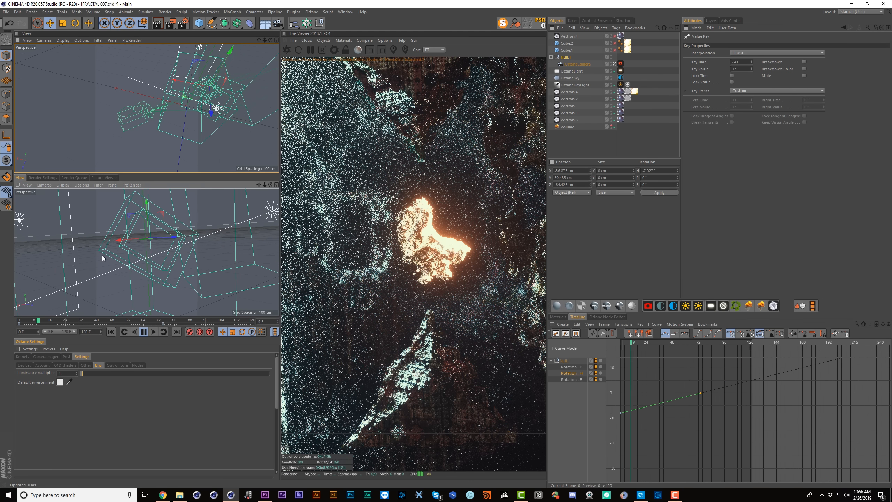
key("F8")
Inspect Null.1 and its child OctaneCamera while playing back the camera rotation animation
left_click(569, 58)
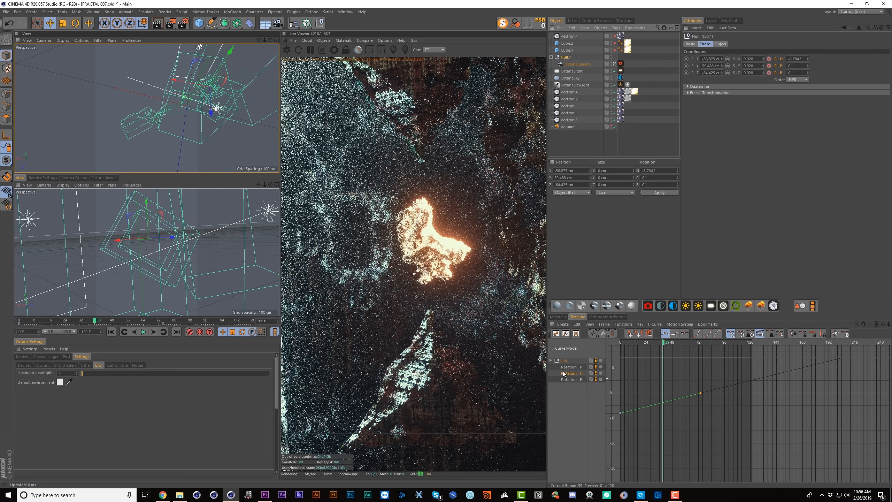
key("F8")
left_click(582, 65)
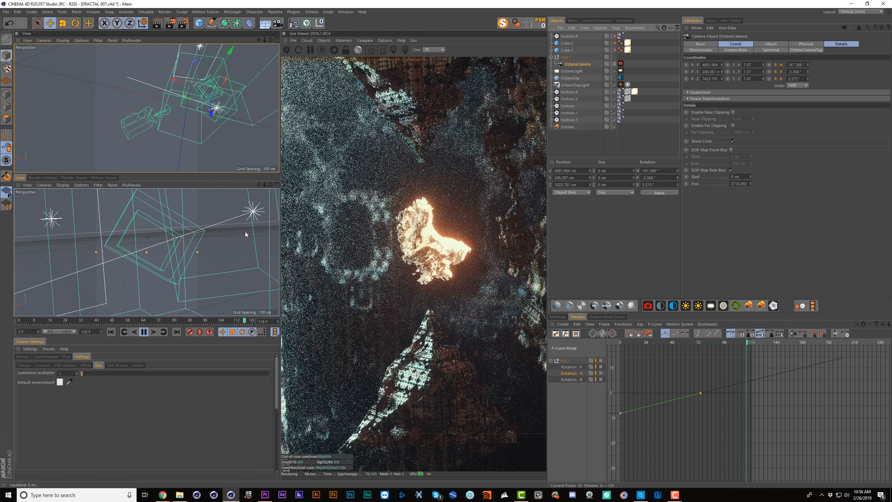
key("F8")
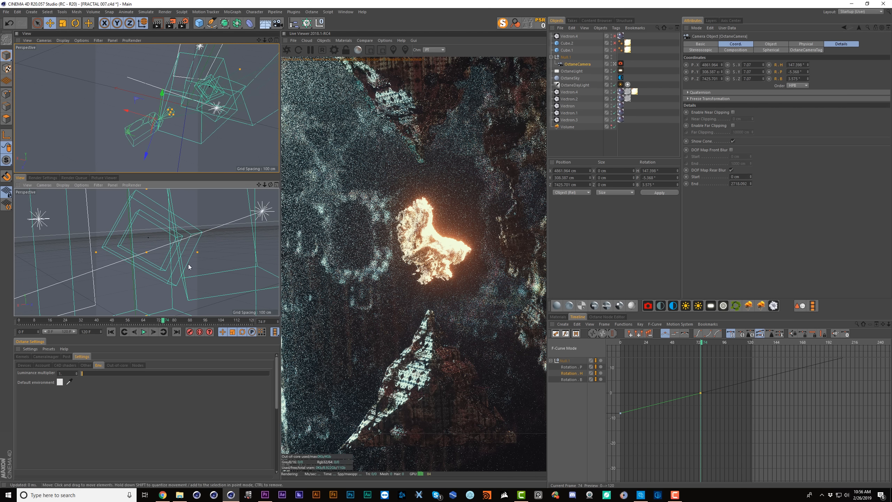
Disable the Volume object and set the OctaneSky's RgbSpectrum colour to a dark grey of 0.263273 per channel
left_click(558, 317)
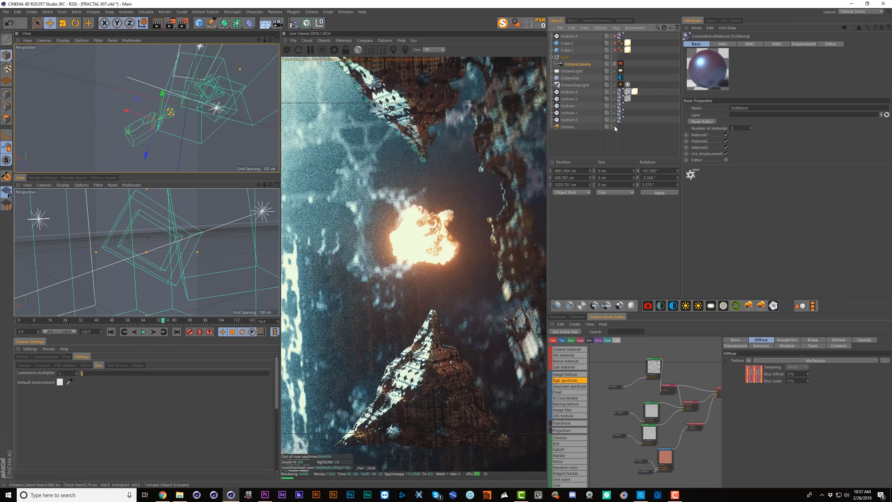
left_click(614, 127)
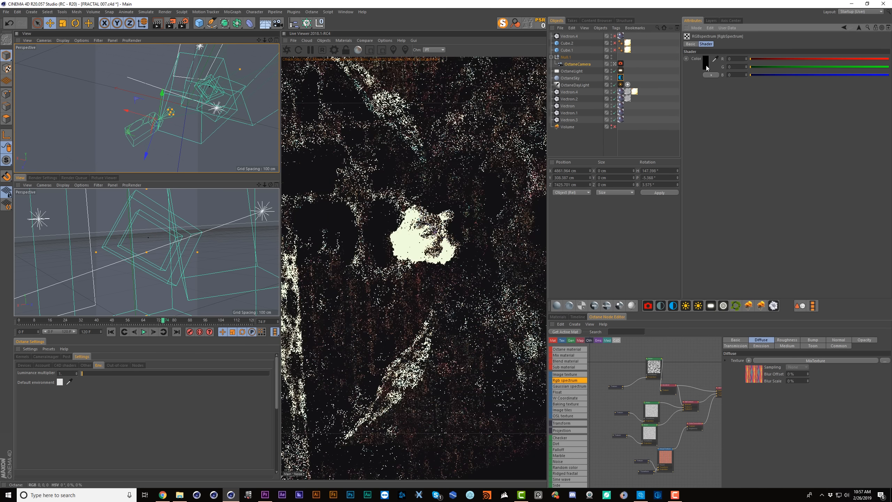
left_click(705, 64)
left_click(725, 79)
left_click(693, 91)
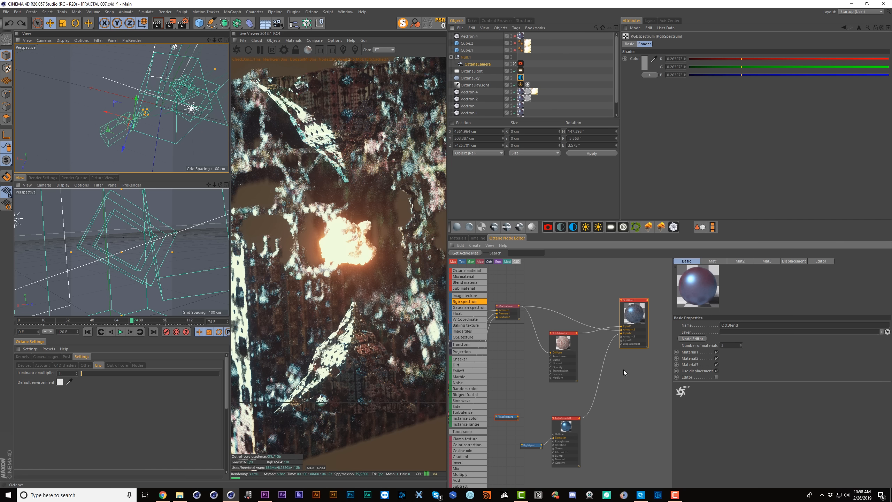
Examine the OctBlend material's node network and the list of materials in the scene
middle_click_drag(555, 405, 587, 361)
scroll(617, 392, "down", 3)
scroll(569, 371, "up", 3)
scroll(586, 353, "up", 1)
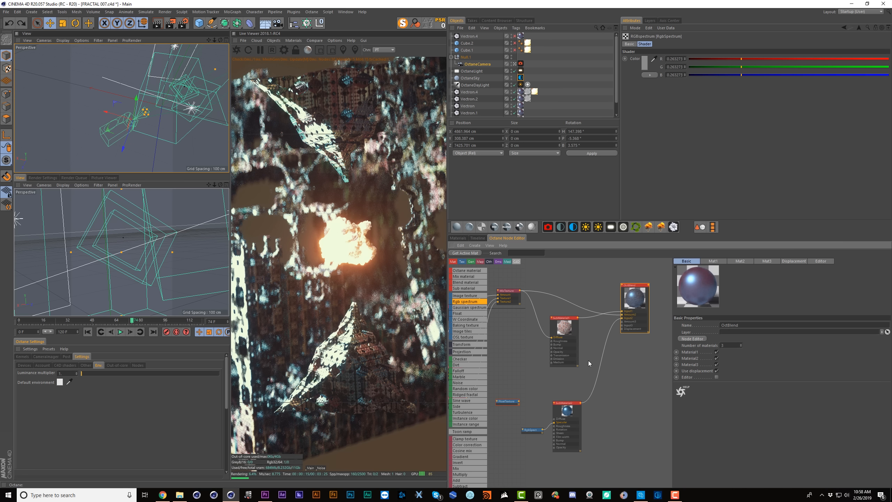
scroll(615, 285, "up", 3)
middle_click_drag(614, 285, 576, 303)
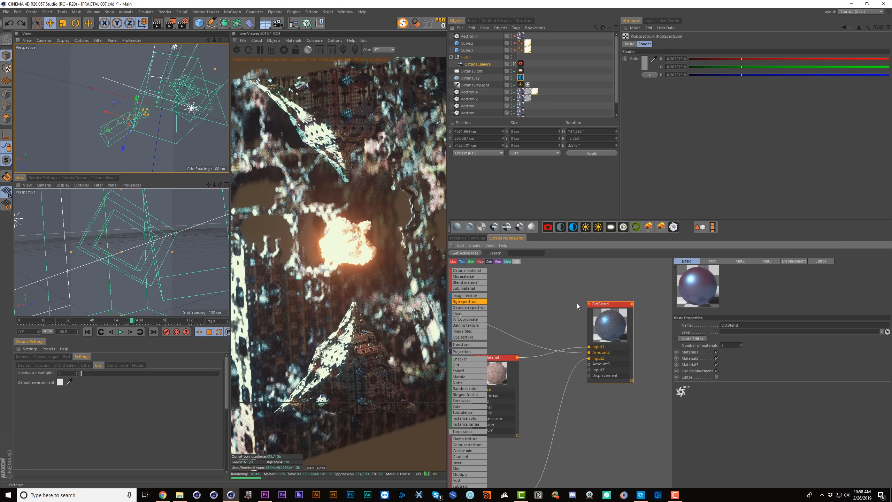
left_click(457, 238)
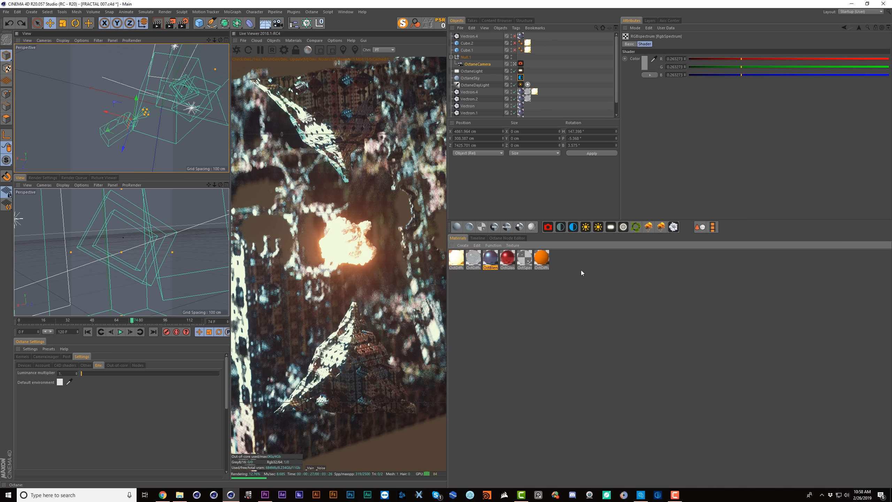
left_click(498, 238)
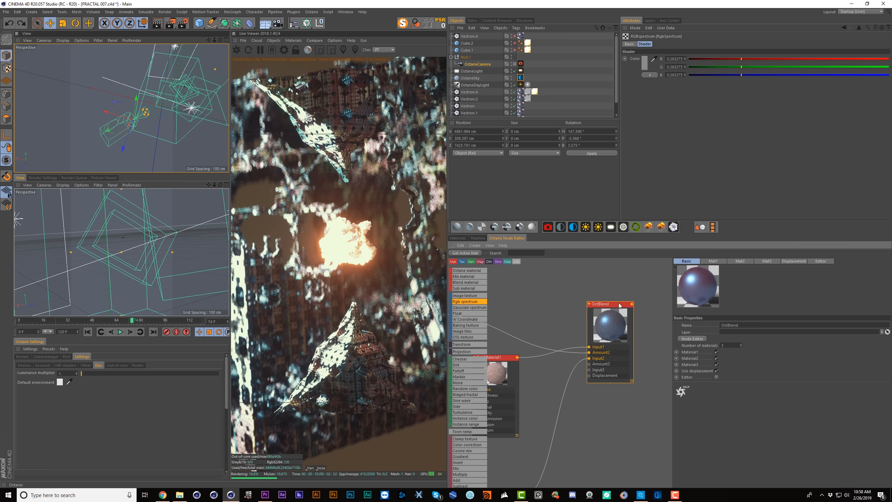
Reduce the OctBlend node's number of materials to 2
scroll(556, 367, "down", 1)
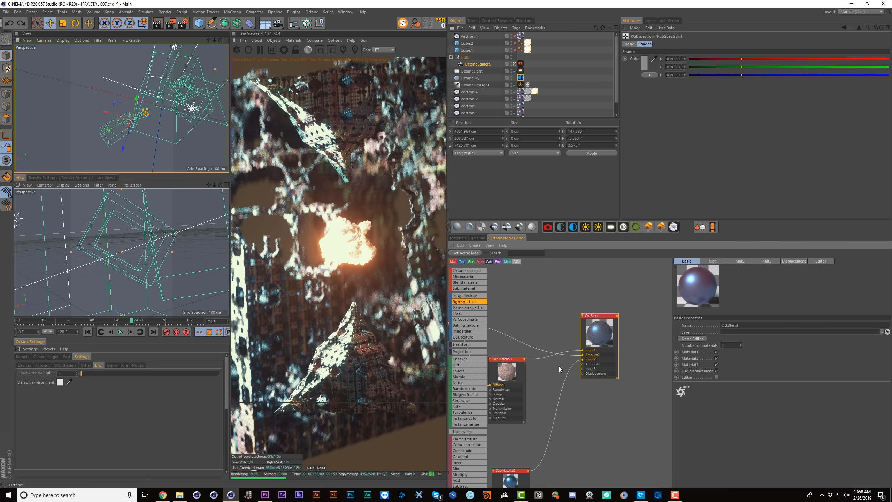
scroll(561, 366, "up", 1)
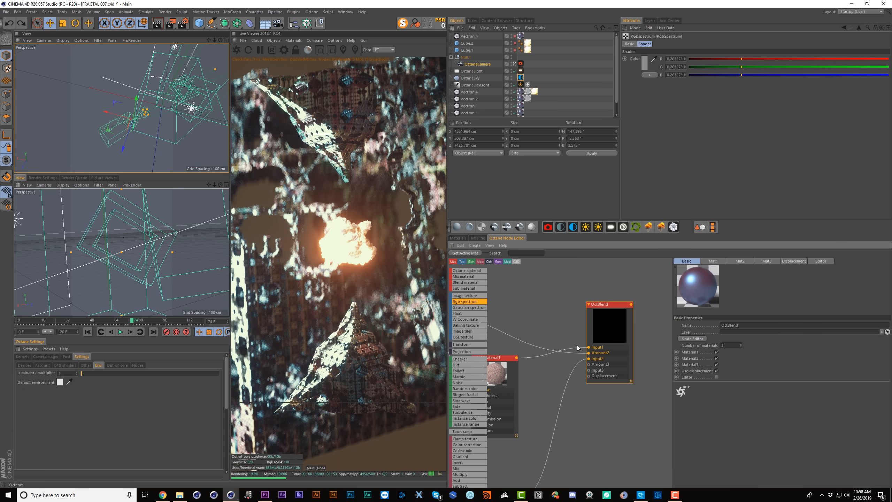
left_click(741, 346)
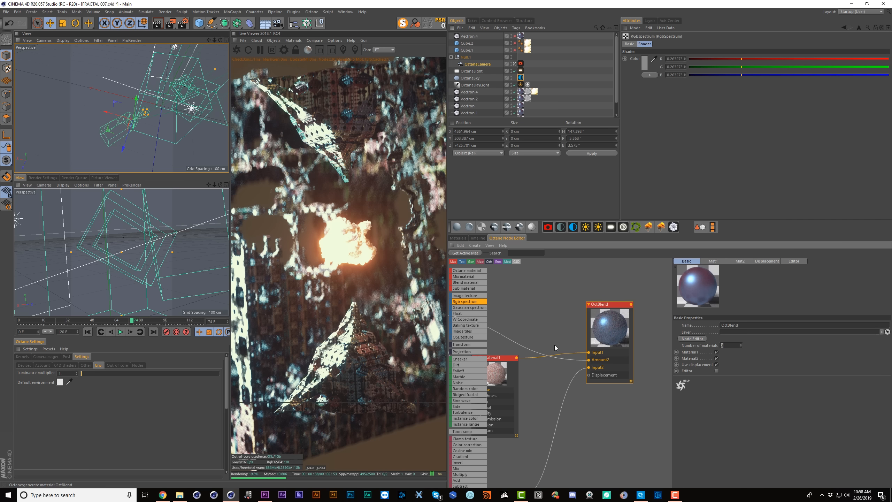
Replace the texture link into OctBlend's Amount2 with a new FloatTexture and raise its float value to about 1.01
scroll(561, 350, "down", 1)
middle_click_drag(561, 357, 614, 341)
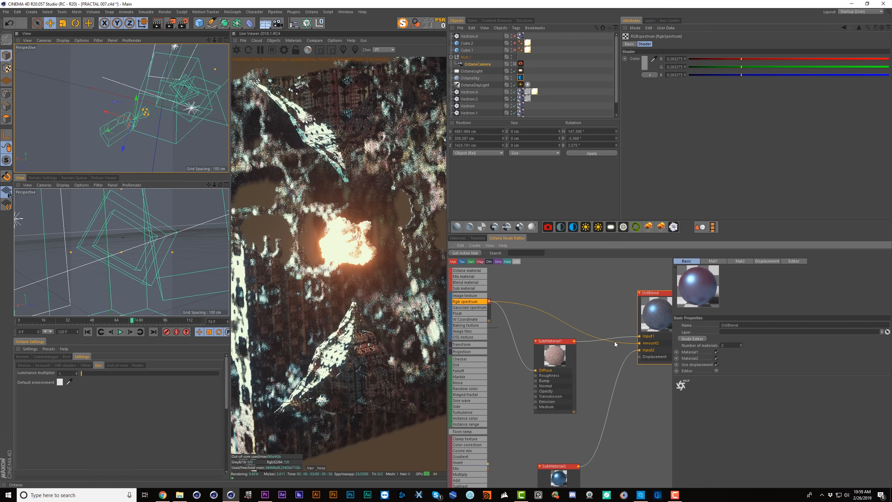
left_click(614, 342)
key("Delete")
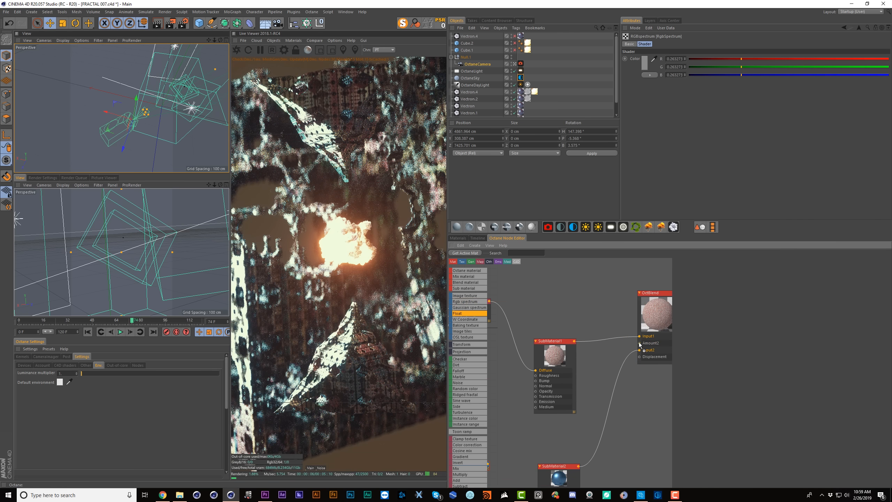
left_click_drag(638, 344, 592, 321)
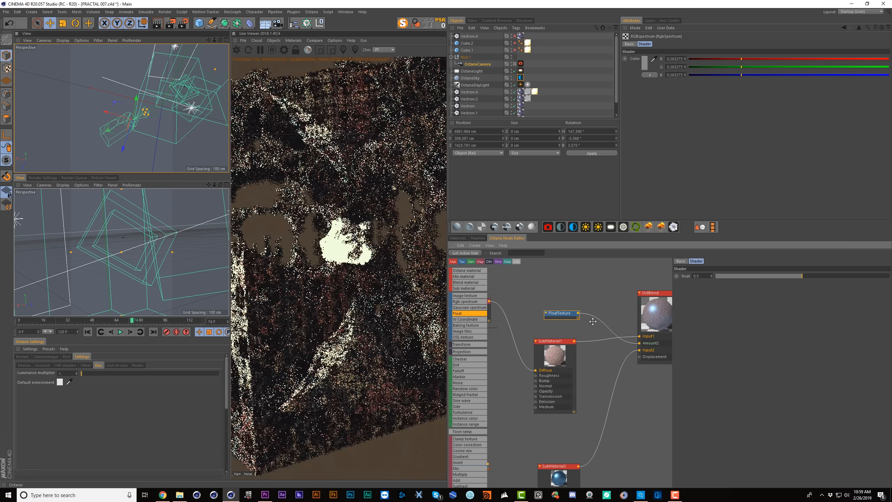
left_click_drag(730, 278, 890, 287)
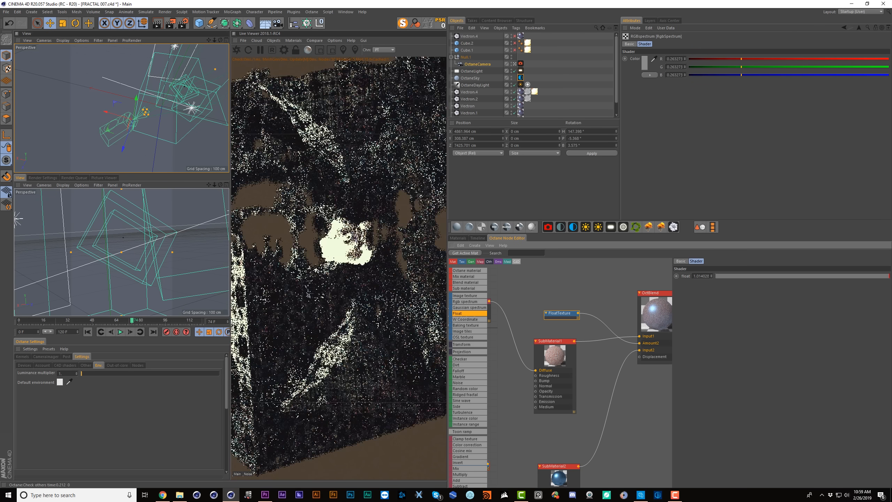
Inspect SubMaterial2's diffuse, specular, index and roughness settings
middle_click_drag(565, 412, 584, 363)
left_click(570, 416)
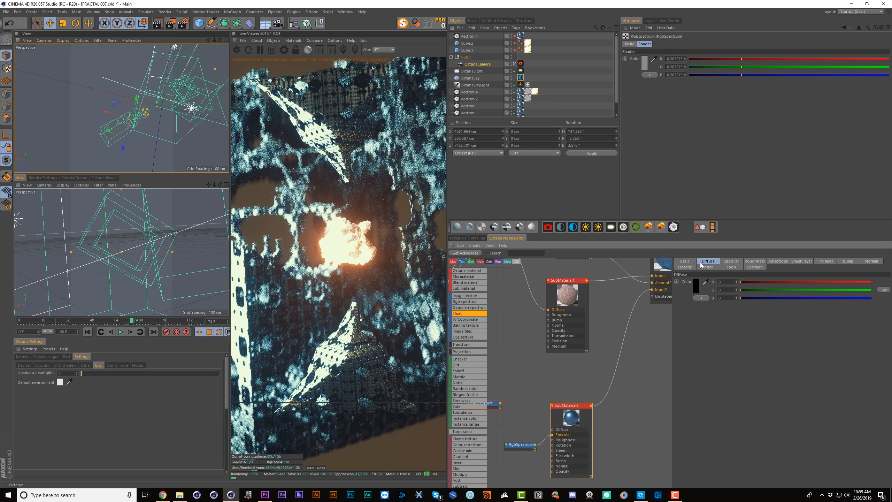
left_click(685, 261)
left_click(722, 262)
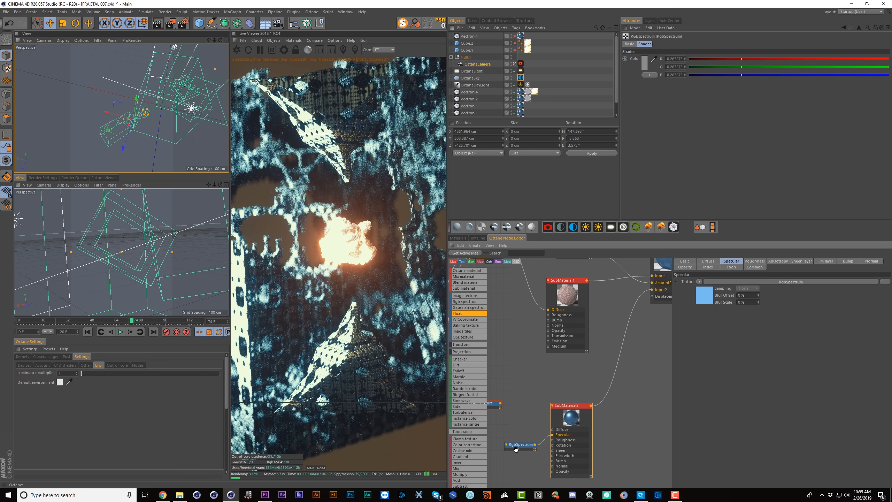
left_click(713, 267)
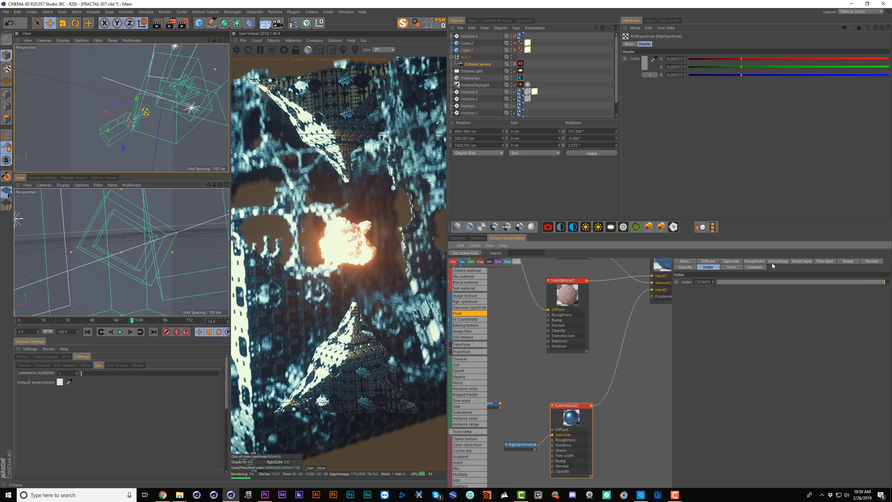
left_click(754, 261)
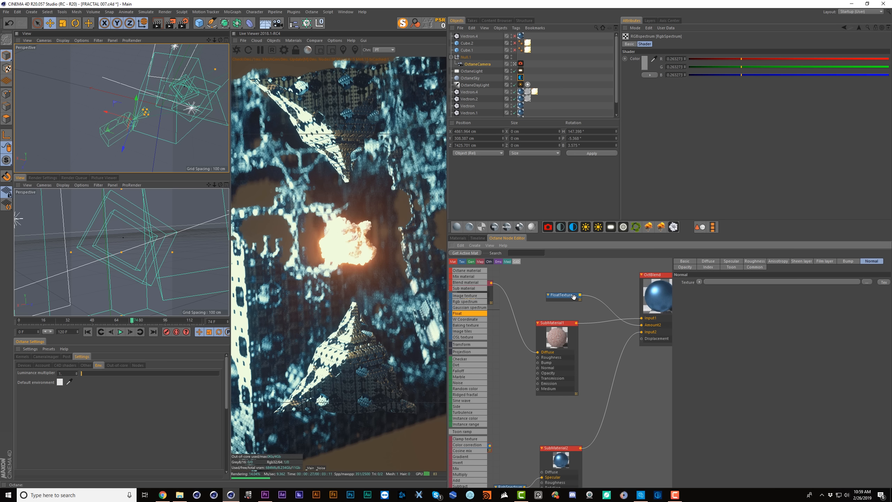
Lower the float value of the FloatTexture driving OctBlend's Amount2 to its minimum
left_click(570, 296)
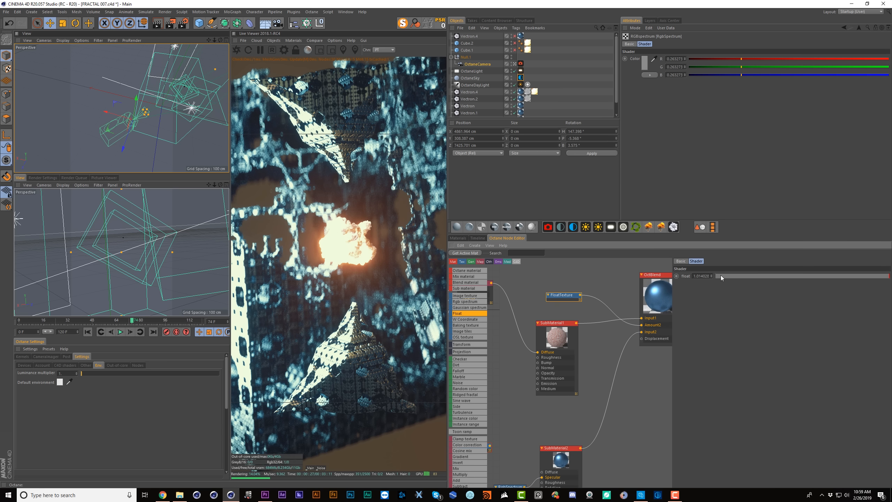
left_click(714, 277)
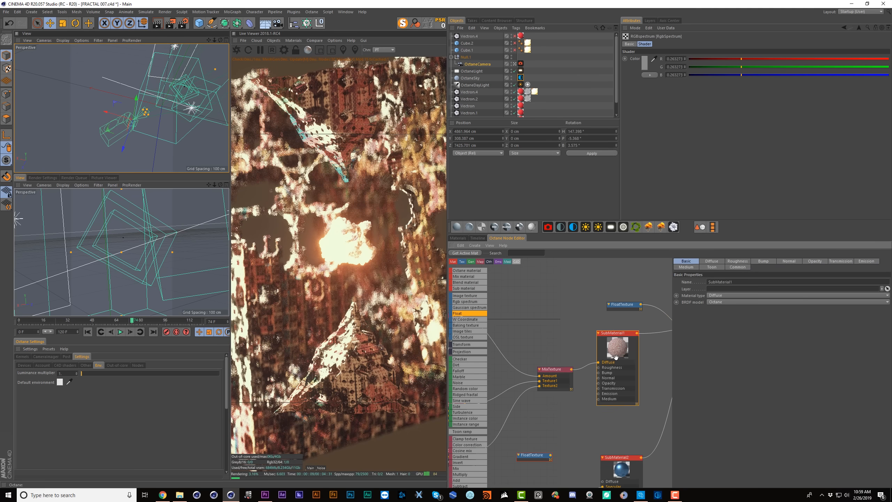
Trace SubMaterial1's diffuse input back through its MixTexture, Gradient and ColorCorrection nodes
middle_click_drag(615, 357, 577, 362)
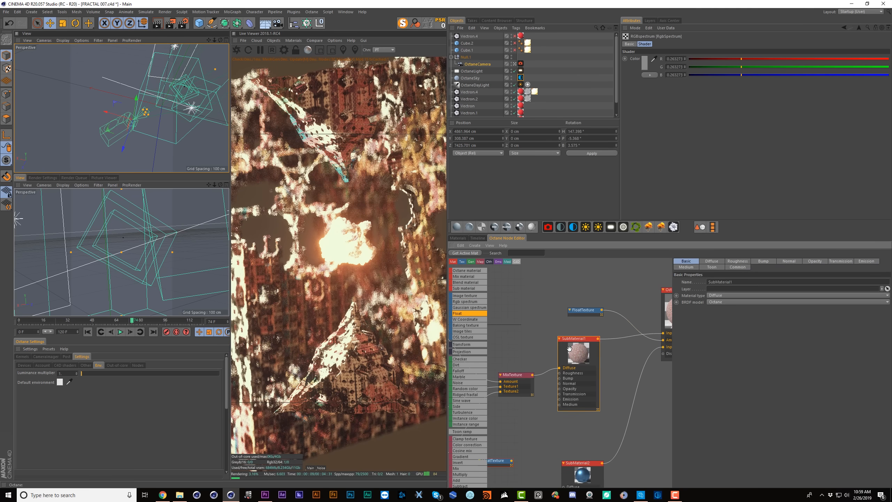
middle_click_drag(514, 379, 599, 353)
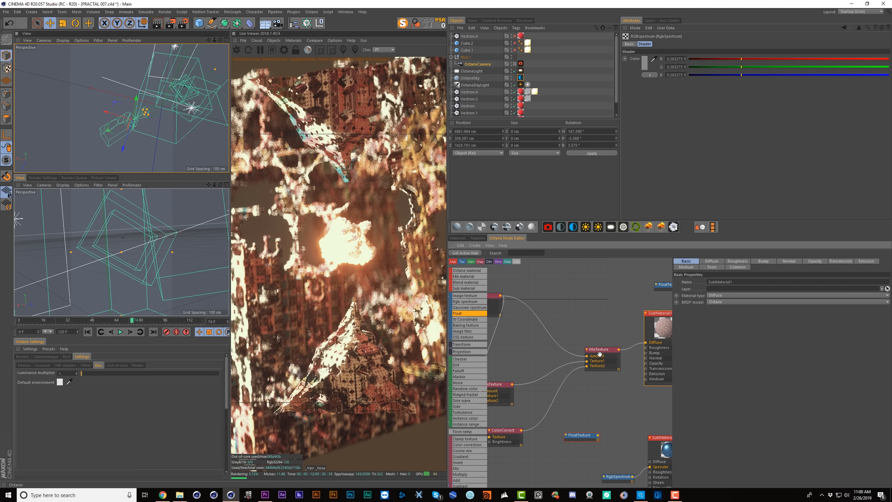
left_click(599, 353)
scroll(614, 335, "down", 5)
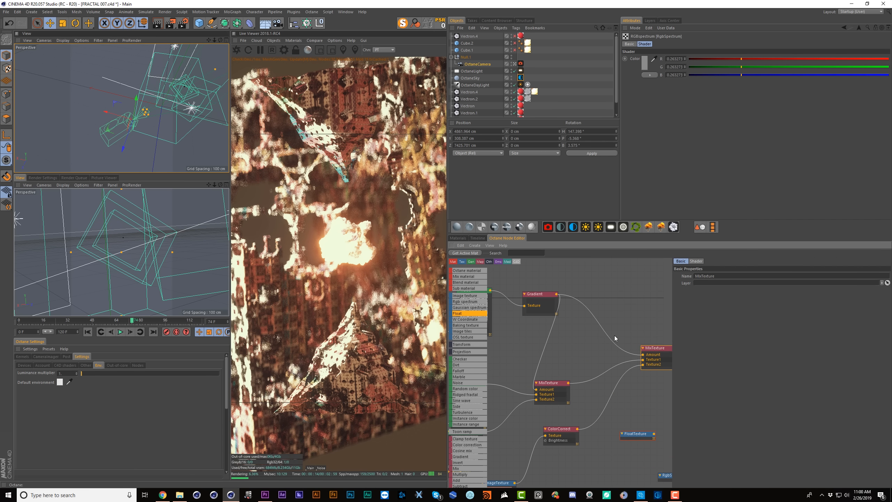
left_click_drag(565, 319, 534, 340)
middle_click_drag(577, 382, 587, 333)
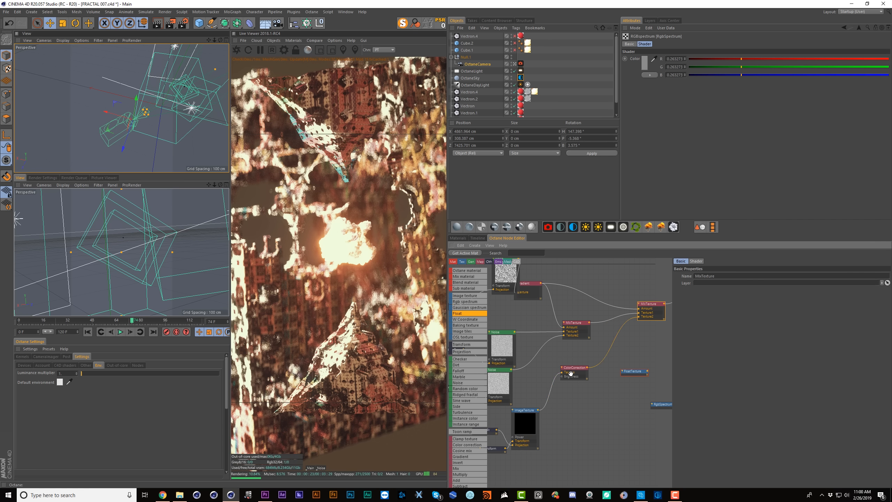
Inspect the shader settings and source image of the ImageTexture feeding the ColorCorrection node
left_click(544, 418)
middle_click_drag(544, 418, 565, 404)
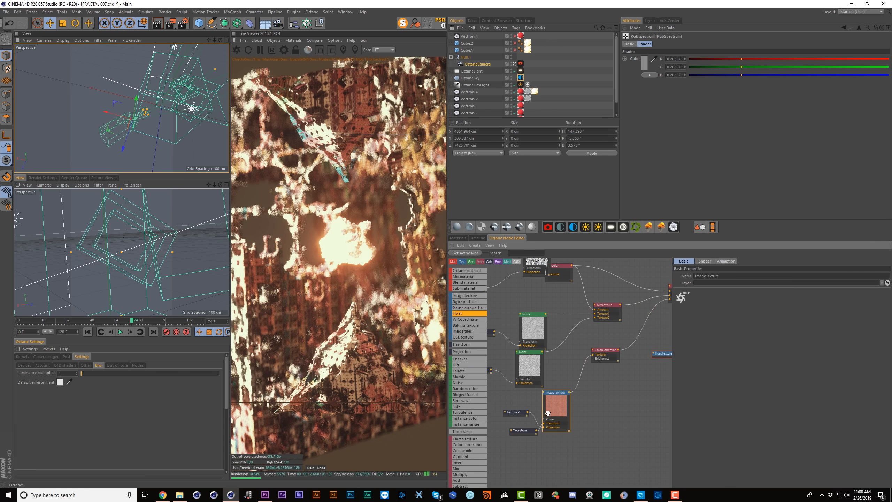
left_click(706, 261)
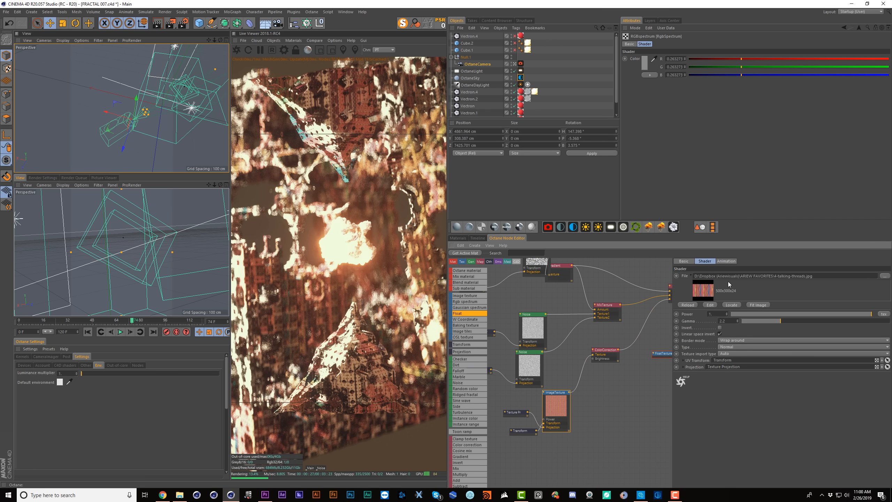
left_click(710, 305)
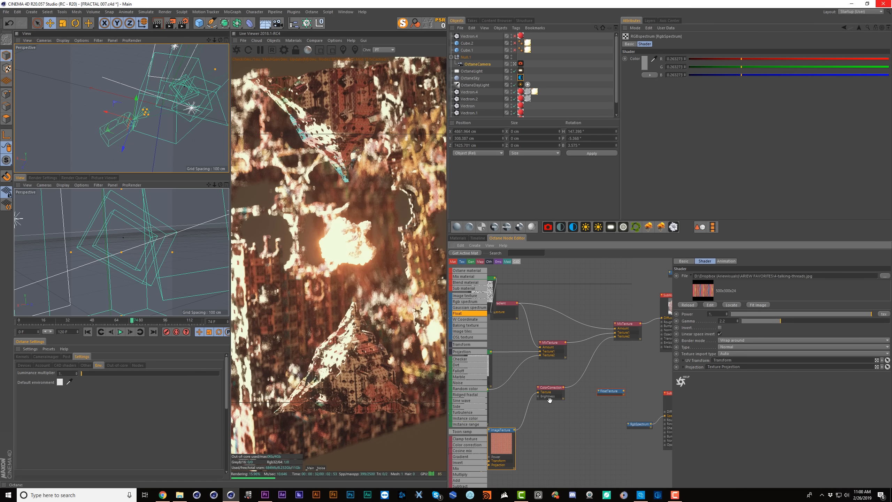
Disable and re-enable the ColorCorrection node to compare its effect in the Live Viewer render
left_click(550, 400)
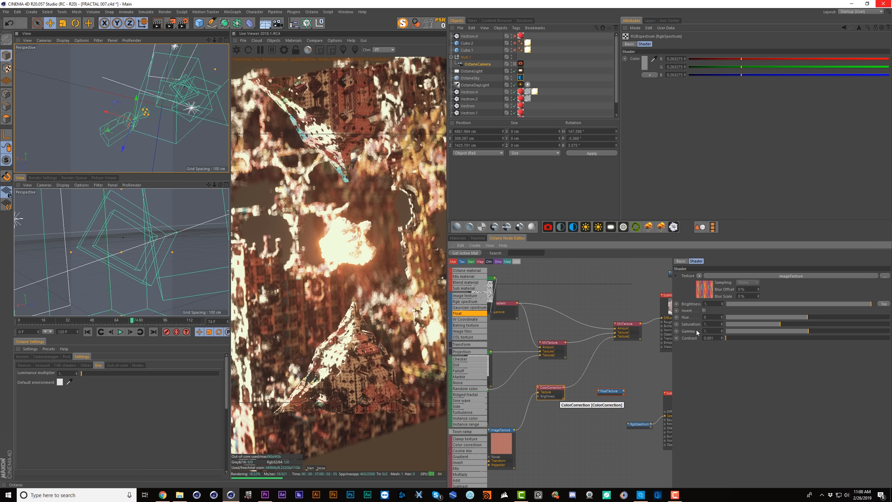
right_click(550, 395)
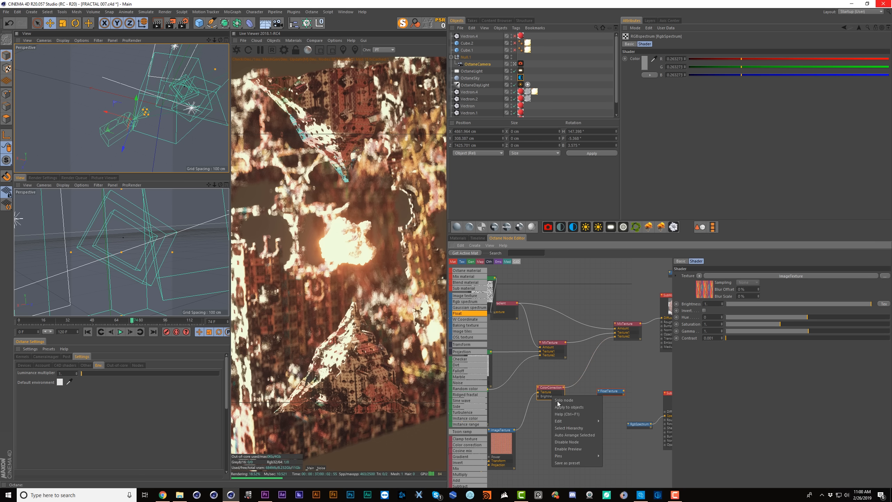
left_click(572, 442)
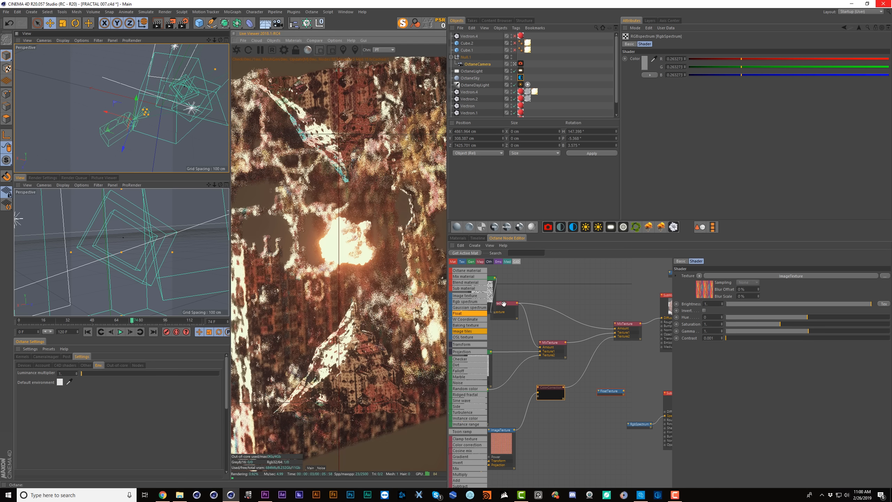
right_click(551, 394)
left_click(572, 439)
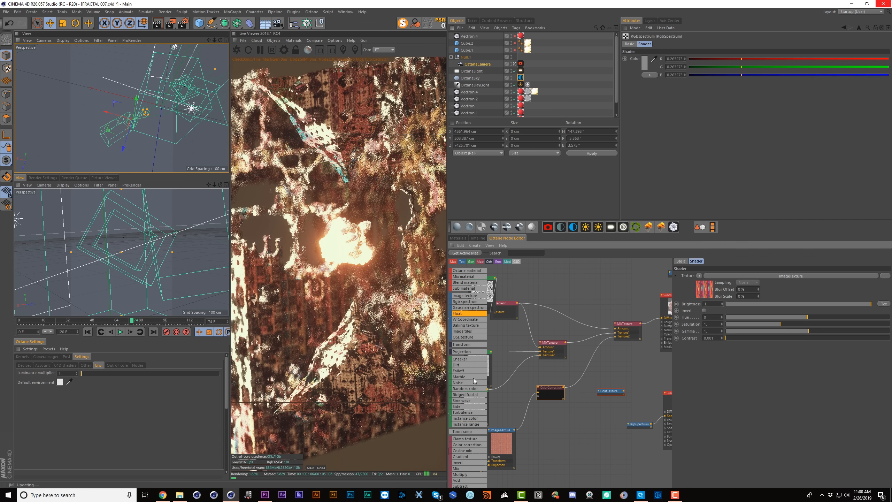
left_click_drag(343, 332, 394, 334)
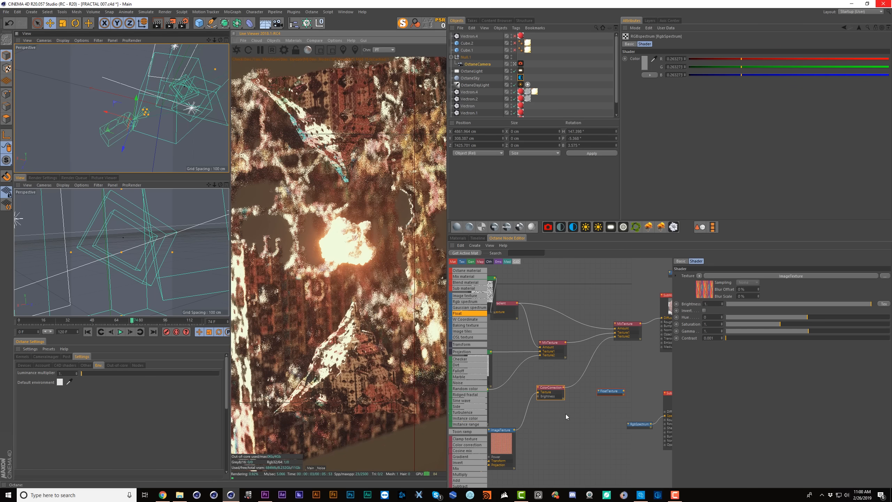
Delete the ColorCorrection node and reposition the ImageTexture node closer to the MixTexture nodes
key("Delete")
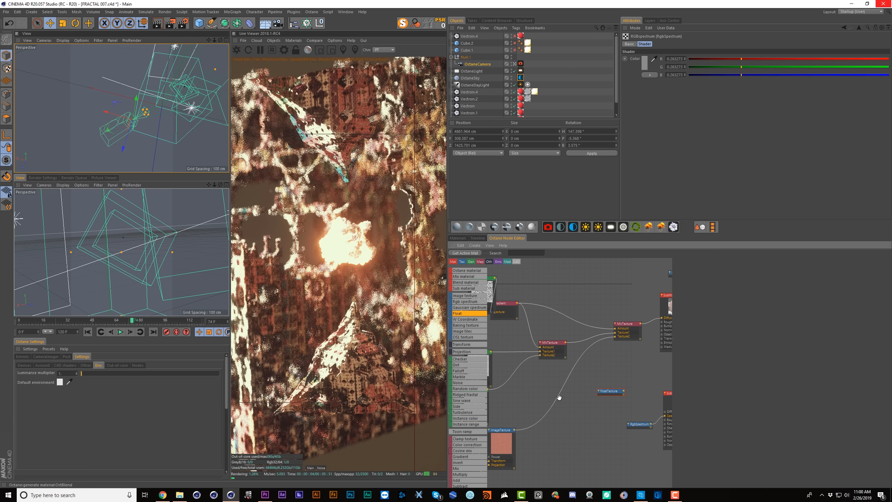
middle_click_drag(515, 429, 540, 416)
left_click_drag(531, 429, 562, 408)
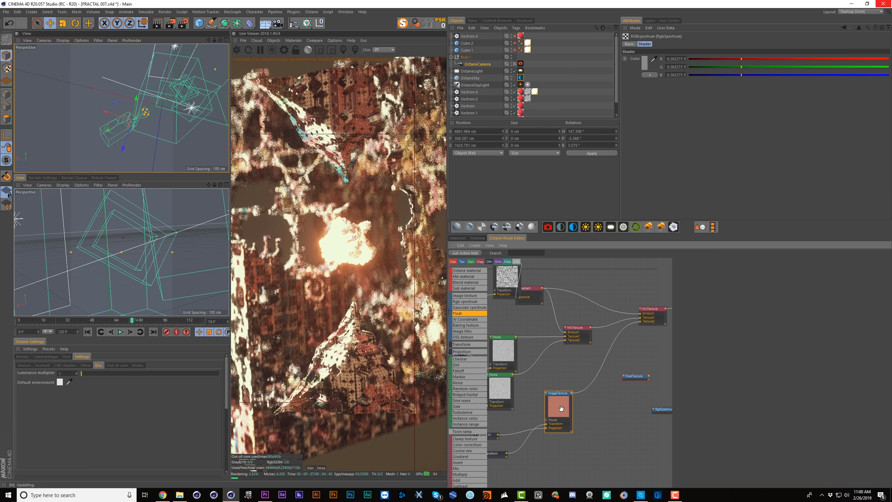
Solo the MixTexture node that blends the two Noise textures through the Gradient to preview it in the render
middle_click_drag(647, 323, 585, 343)
left_click(594, 341)
left_click_drag(565, 343, 570, 337)
right_click(572, 341)
left_click(572, 342)
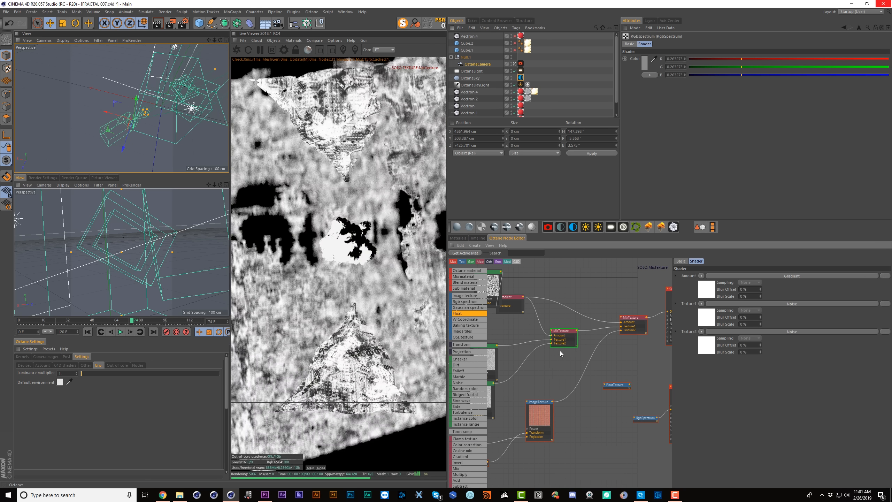
middle_click_drag(560, 351, 605, 341)
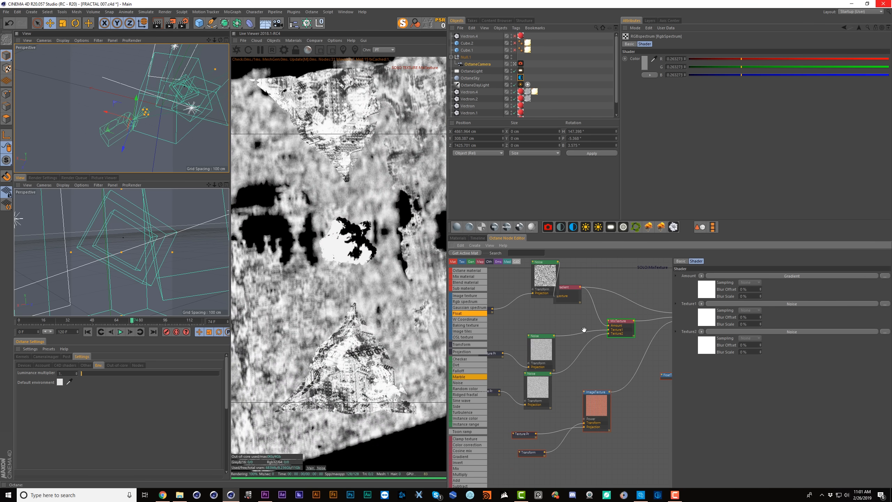
Solo each of the two Noise nodes feeding the MixTexture's texture inputs in turn to compare their patterns
mouse_move(606, 348)
middle_mouse_down()
mouse_move(562, 368)
mouse_move(523, 371)
mouse_move(619, 350)
middle_mouse_up()
left_click(549, 391)
right_click(550, 352)
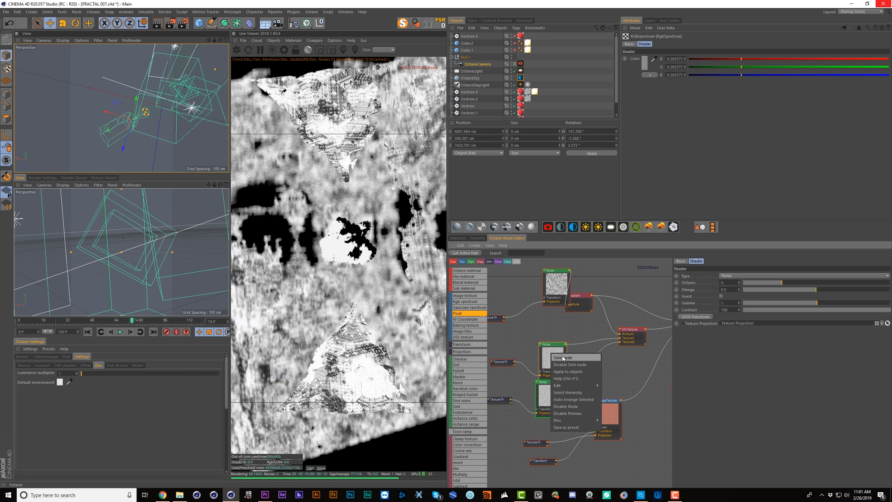
left_click(562, 357)
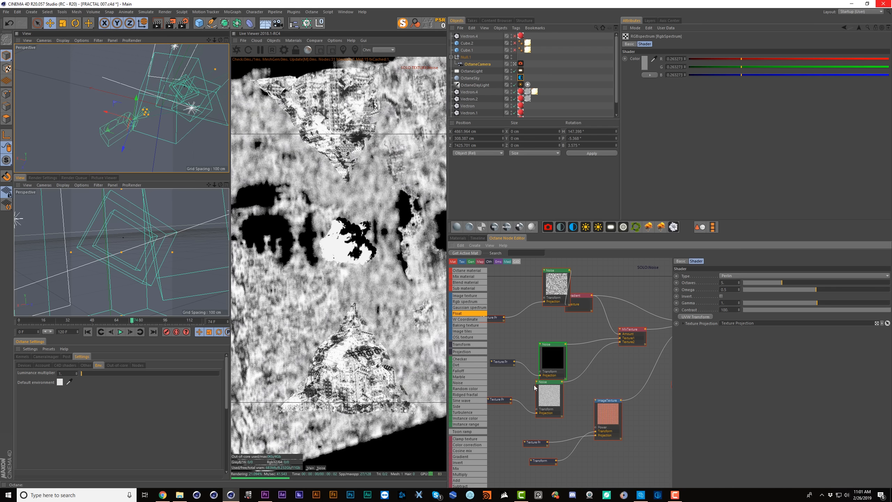
right_click(542, 388)
left_click(549, 393)
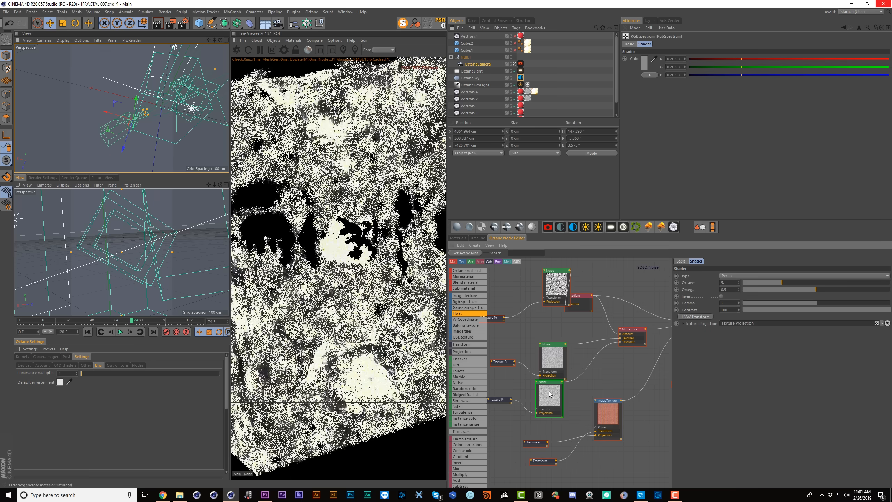
middle_click_drag(580, 365, 563, 380)
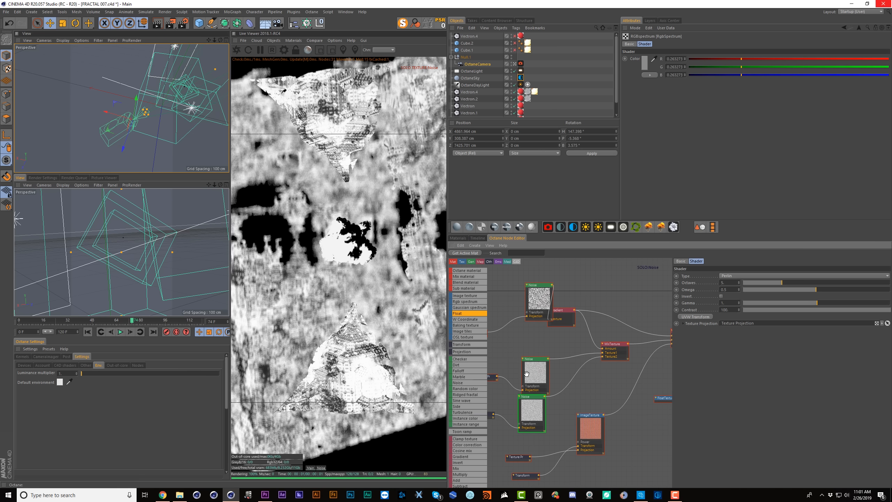
Space out the overlapping Noise and Gradient nodes and solo the Gradient
left_click_drag(525, 374, 525, 363)
left_click_drag(561, 320, 581, 310)
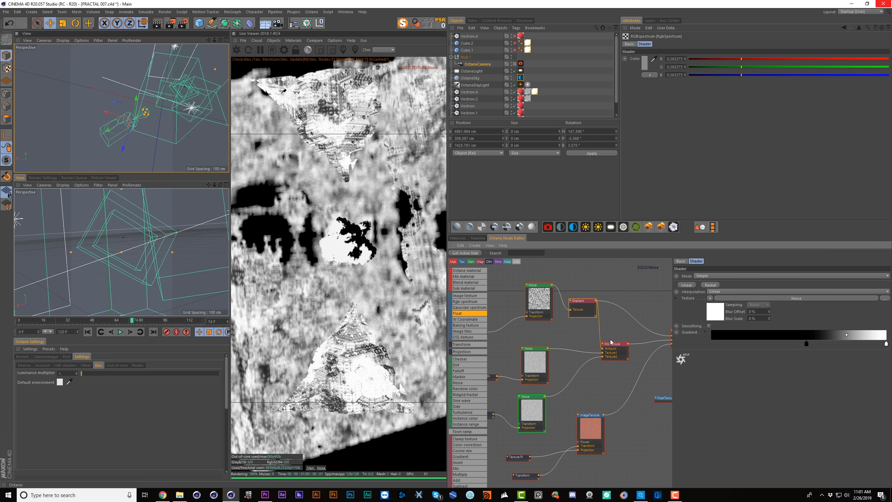
right_click(574, 305)
left_click(583, 312)
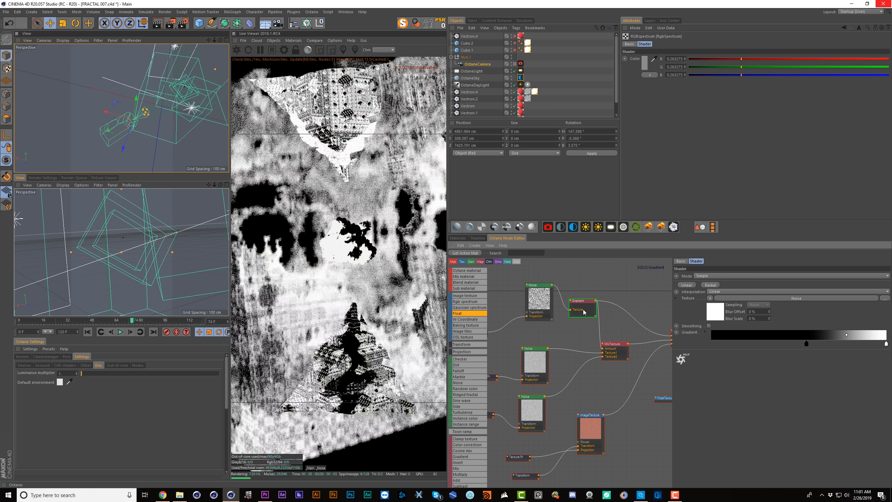
Inspect the shader settings of the Noise node feeding the Gradient and its texture projection connection
left_click(544, 306)
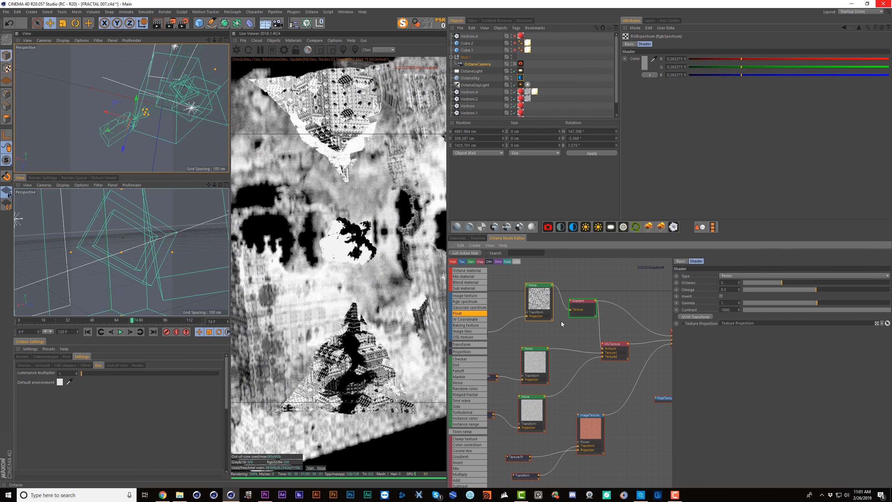
middle_click_drag(561, 321, 621, 312)
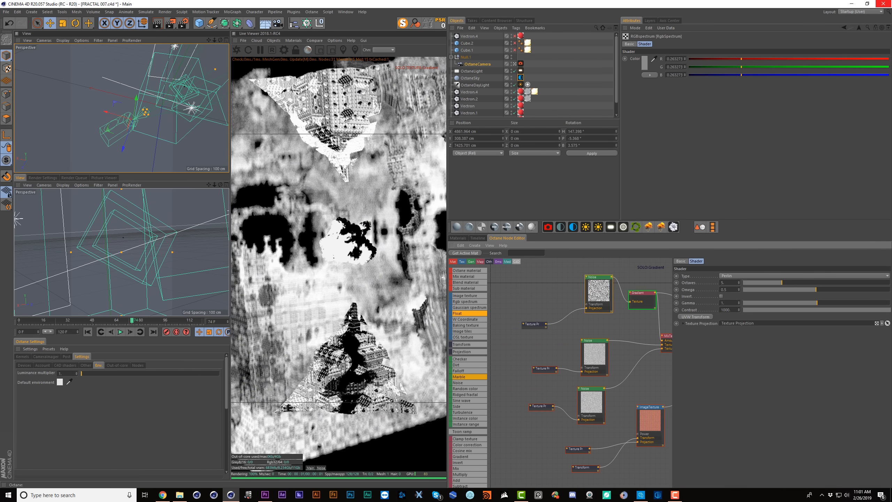
middle_click_drag(598, 359, 519, 372)
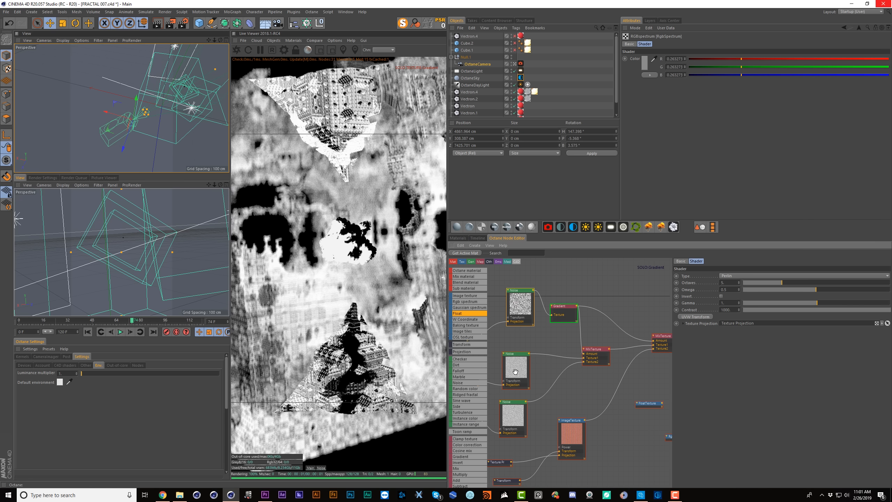
Solo in turn the MixTexture combining the two Noises and the MixTexture feeding SubMaterial1's diffuse
right_click(589, 357)
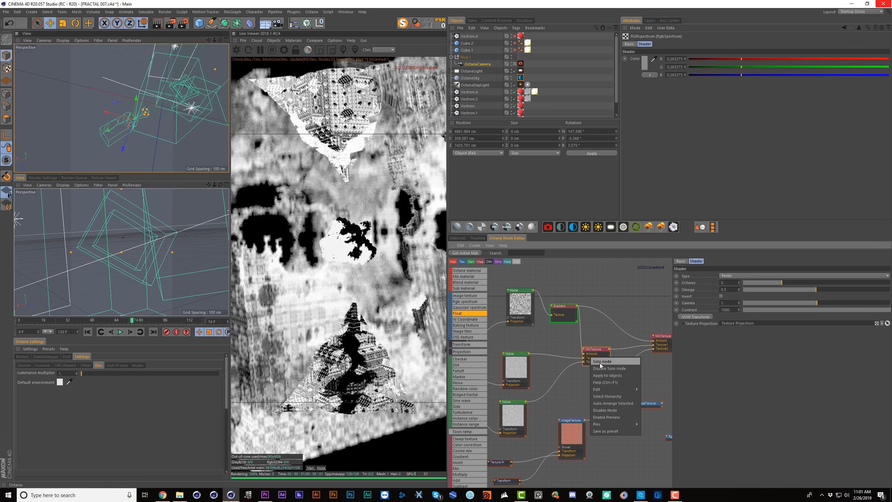
left_click(599, 362)
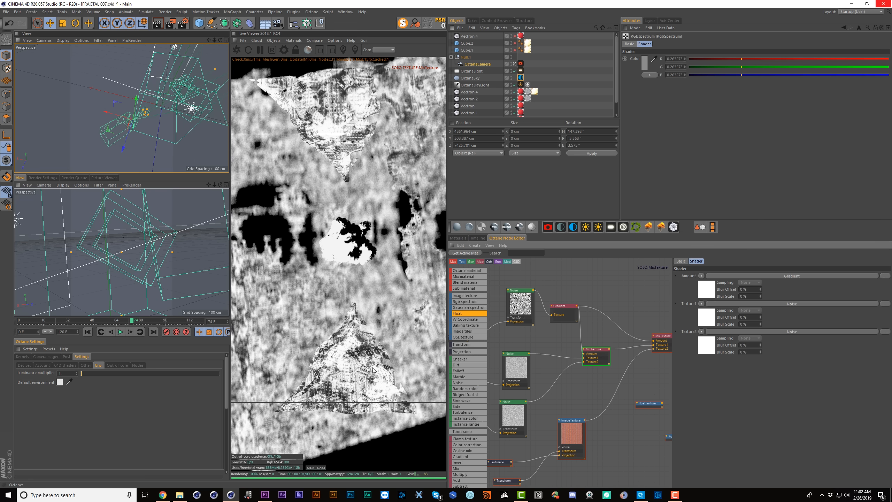
middle_click_drag(622, 372, 613, 378)
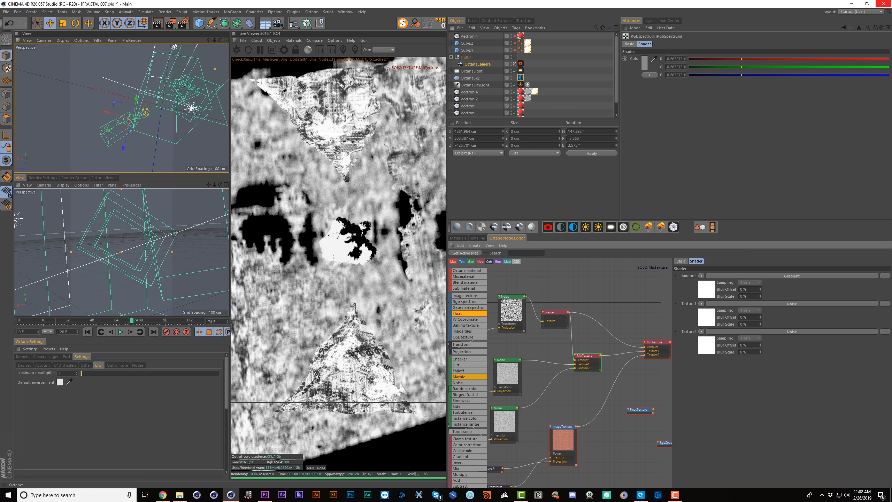
right_click(614, 341)
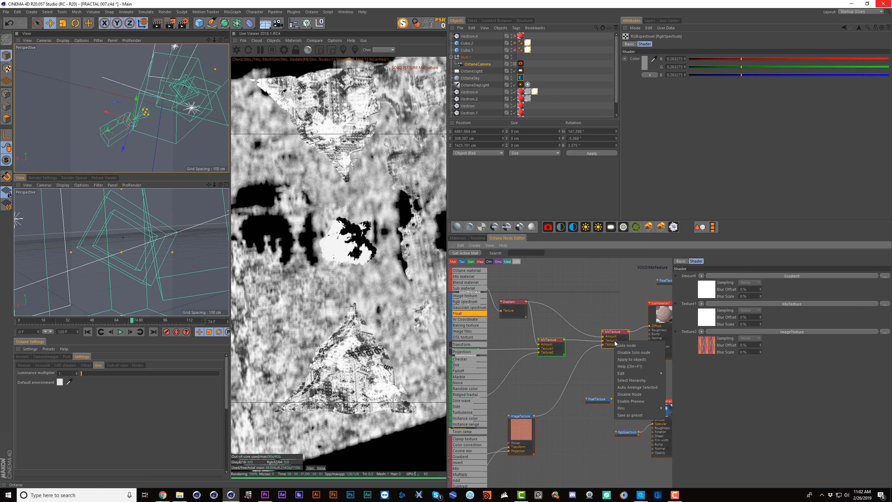
left_click(624, 345)
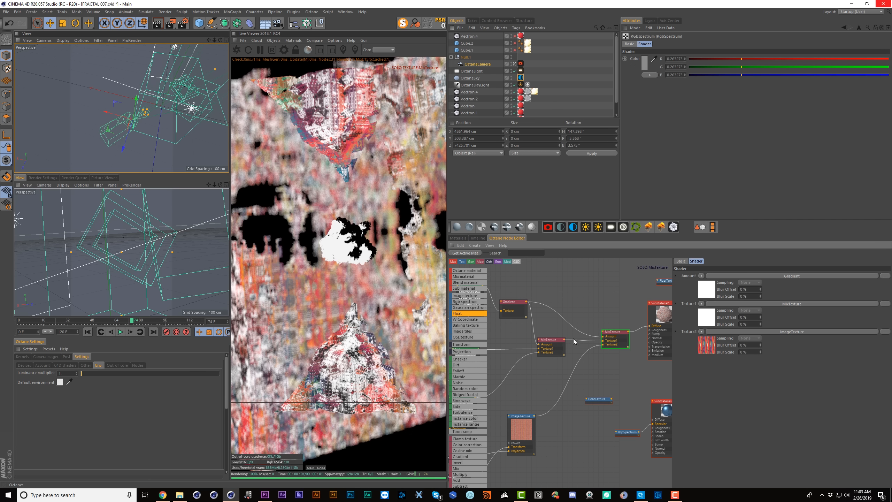
Connect SubMaterial1's diffuse MixTexture to OctBlend's Amount2 input as well, and turn off solo mode
scroll(574, 341, "down", 4)
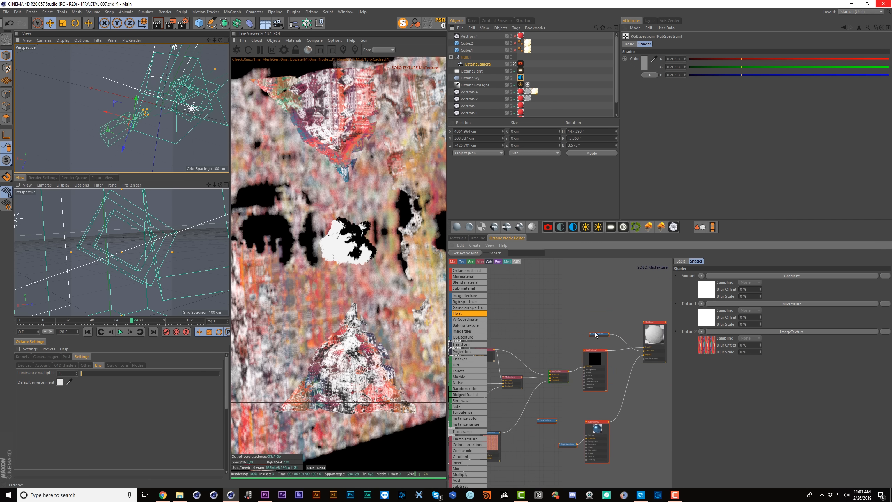
scroll(596, 334, "up", 3)
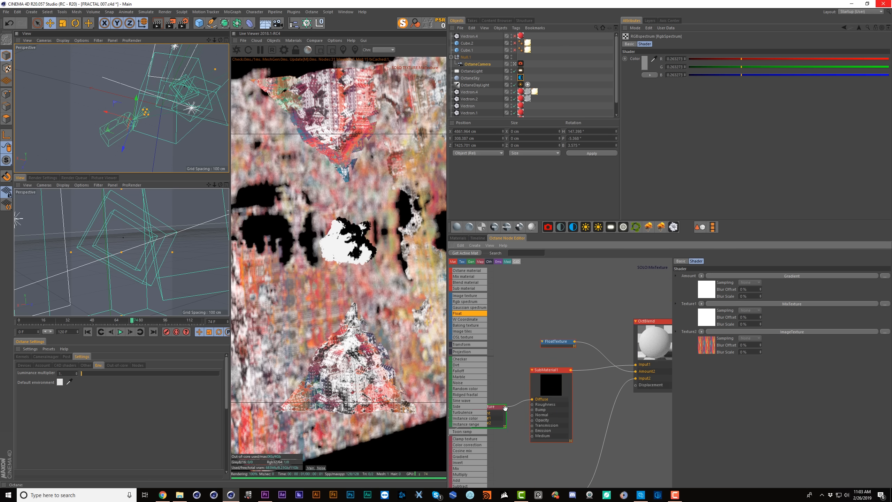
left_click_drag(504, 406, 635, 371)
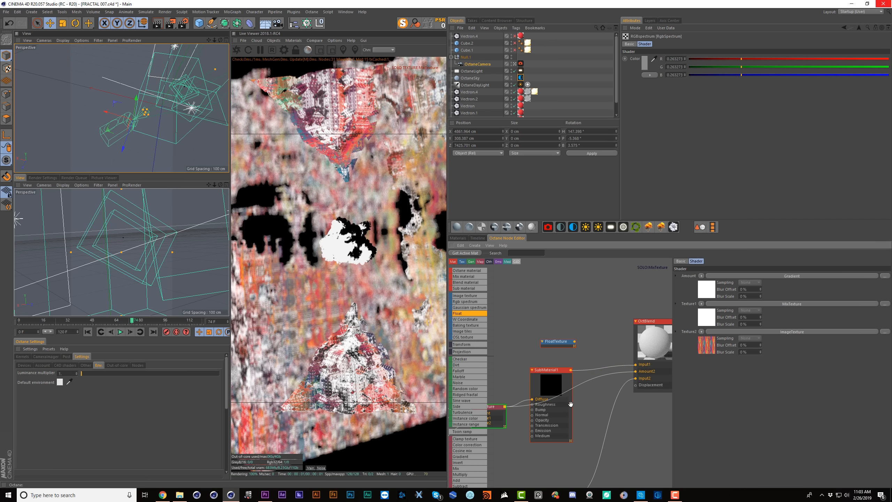
middle_click_drag(570, 404, 591, 327)
right_click(524, 348)
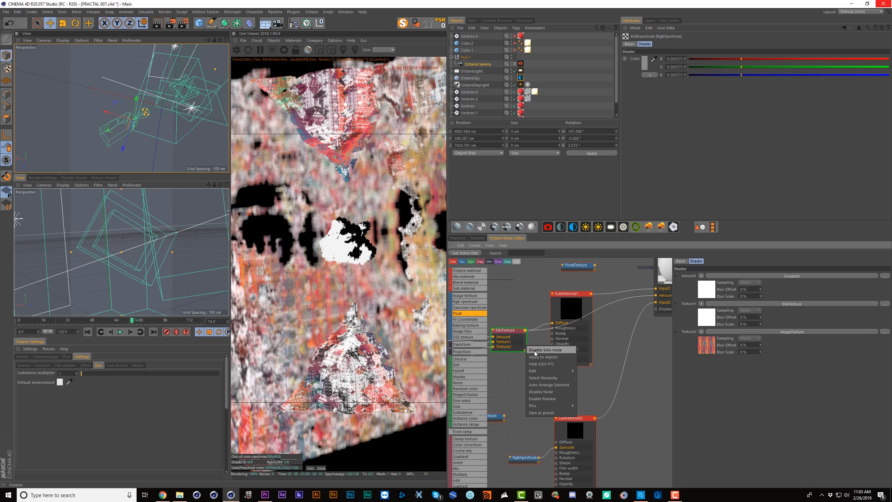
left_click(534, 350)
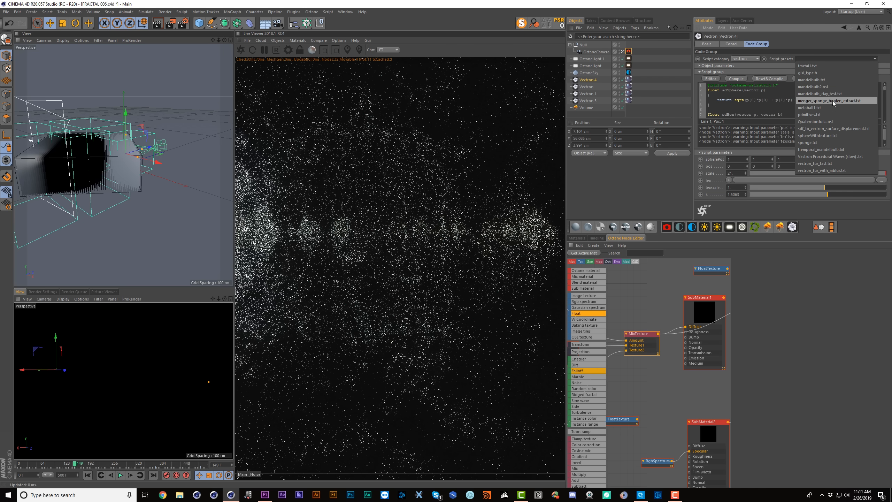
Load the broken Menger sponge script preset into the selected Vectron in the FRACTAL_006 scene
left_click(832, 100)
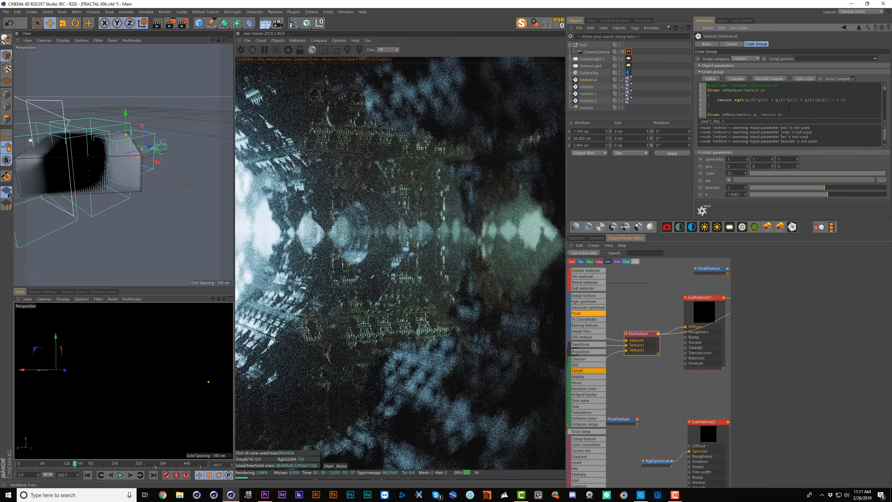
scroll(791, 105, "down", 6)
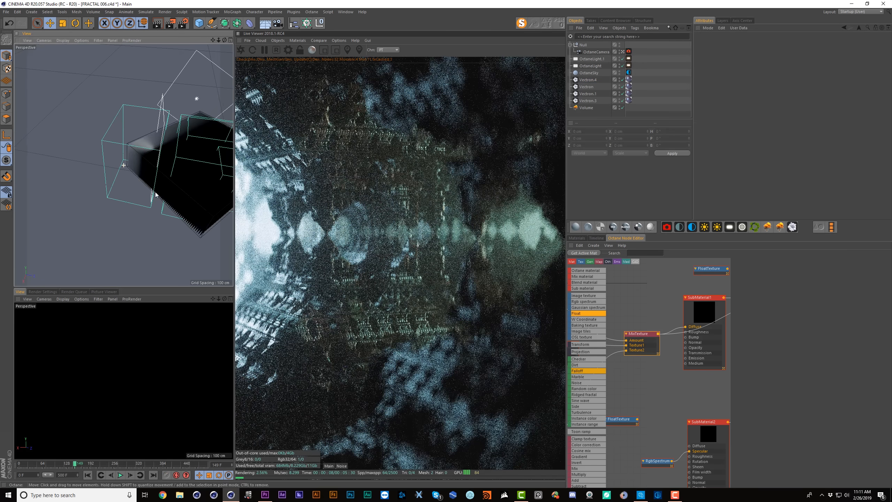
Try shifting the Volume object along its Z axis to see how the fog changes, and undo the move
left_click_drag(156, 195, 184, 203, "alt")
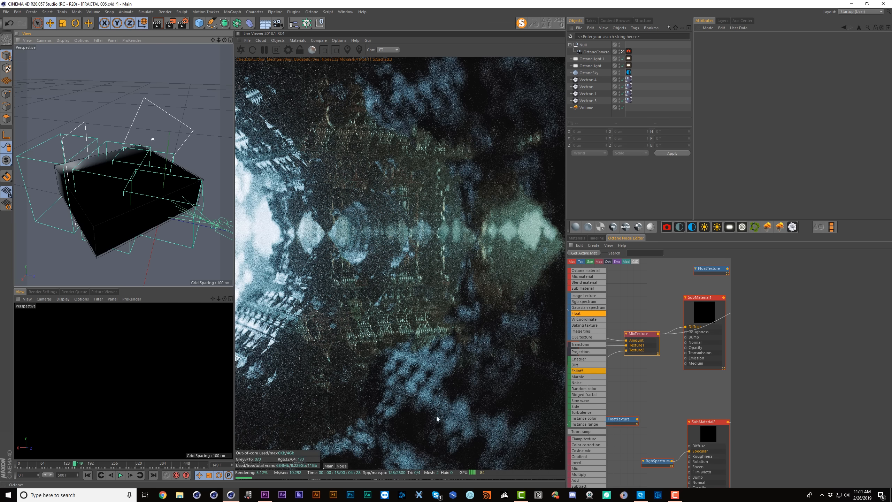
left_click(585, 107)
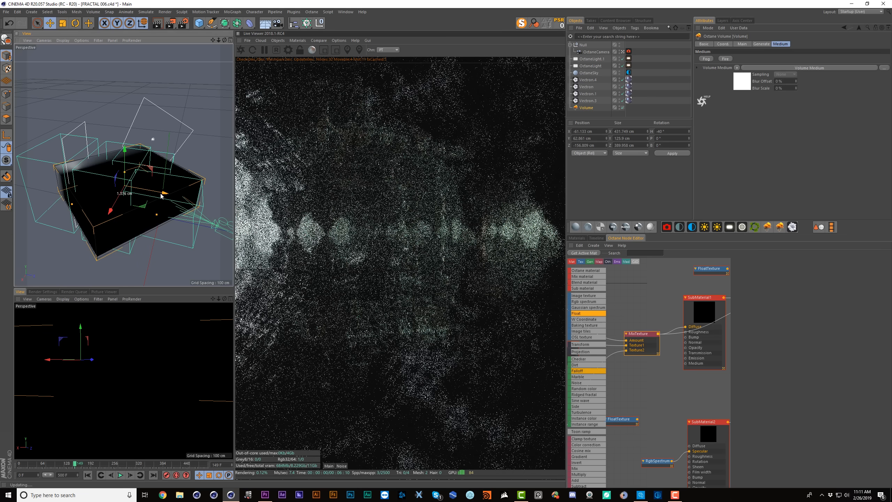
left_click_drag(165, 193, 219, 207)
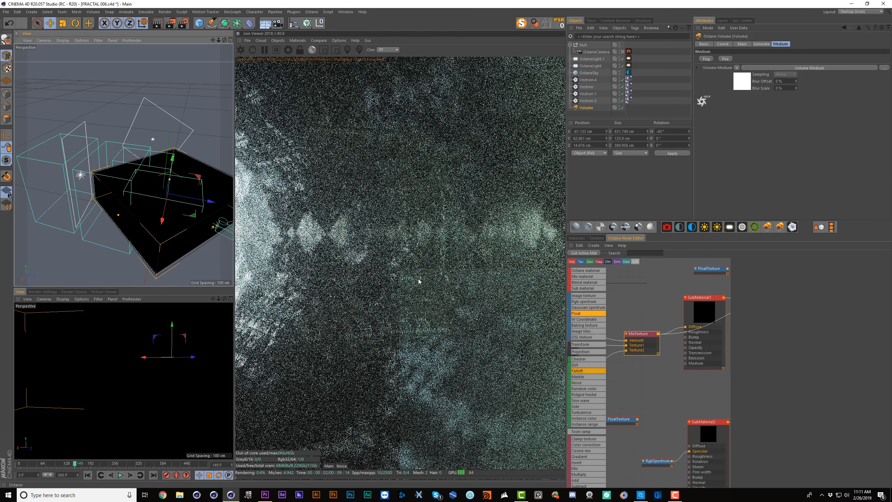
key("ctrl+z")
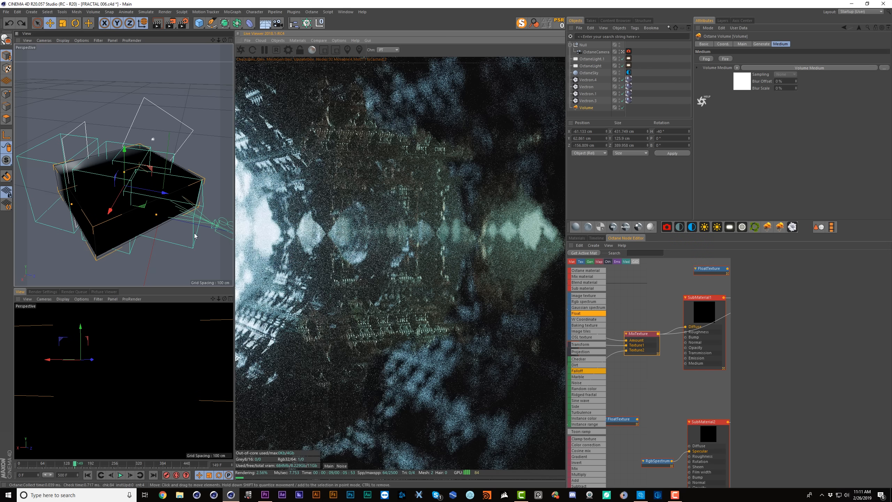
Select the Vectron copies in turn, and toggle Vectron.4 off and on to compare its contribution to the render
left_click(580, 101)
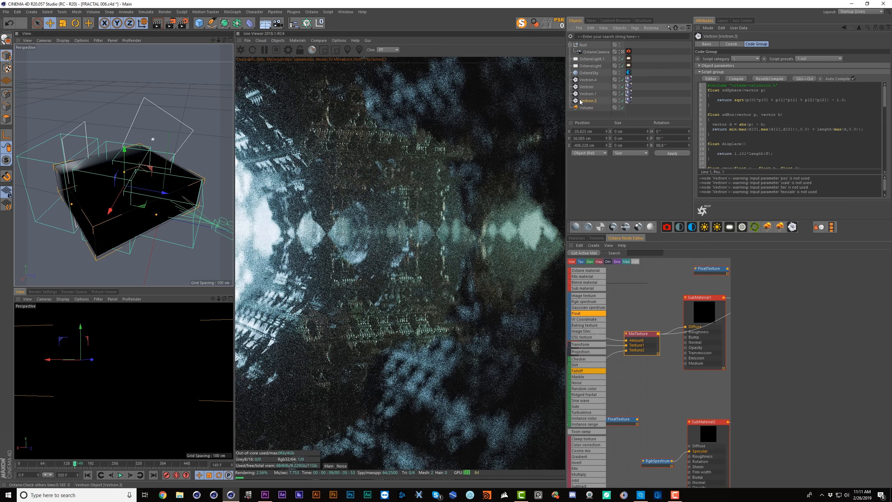
left_click(586, 87)
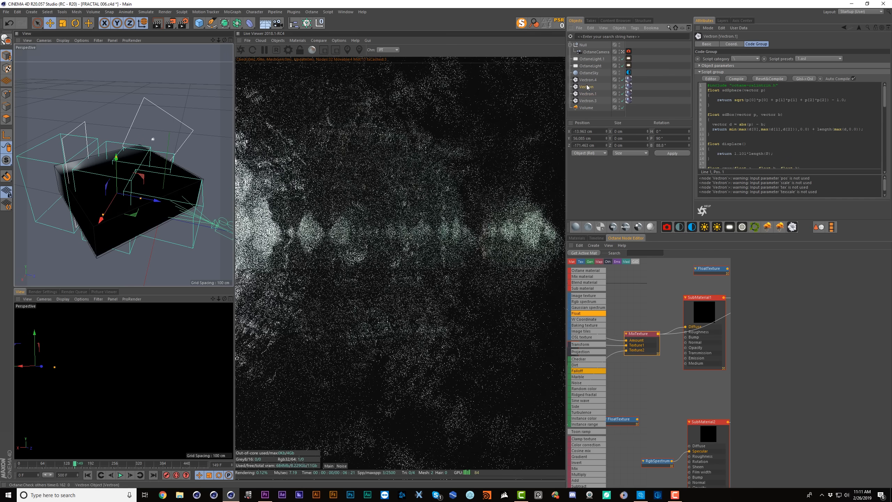
left_click(587, 81)
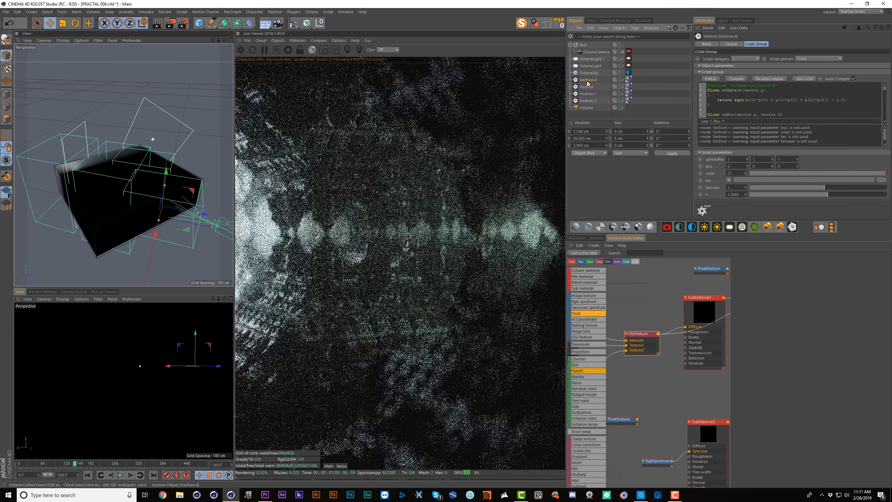
left_click(622, 80)
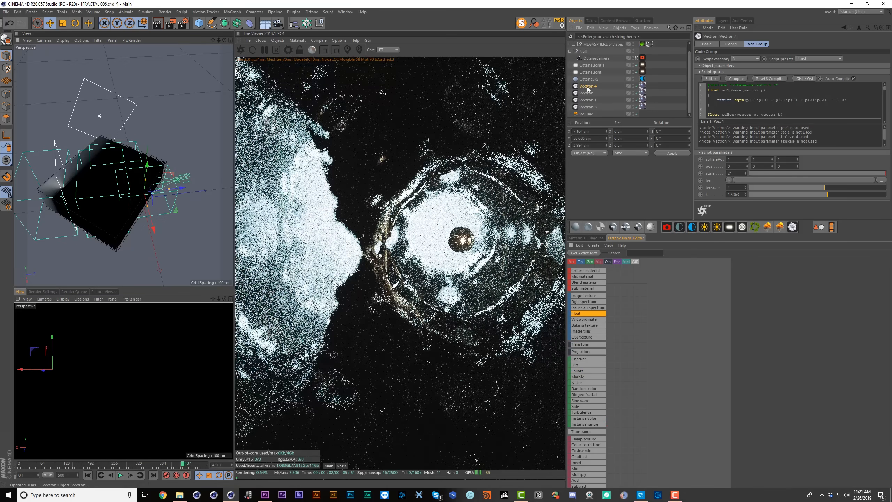
left_click(636, 86)
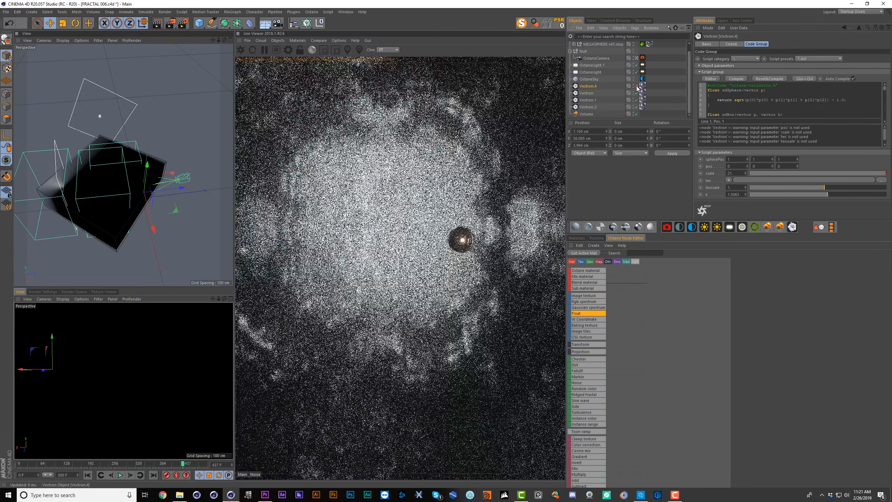
left_click(636, 86)
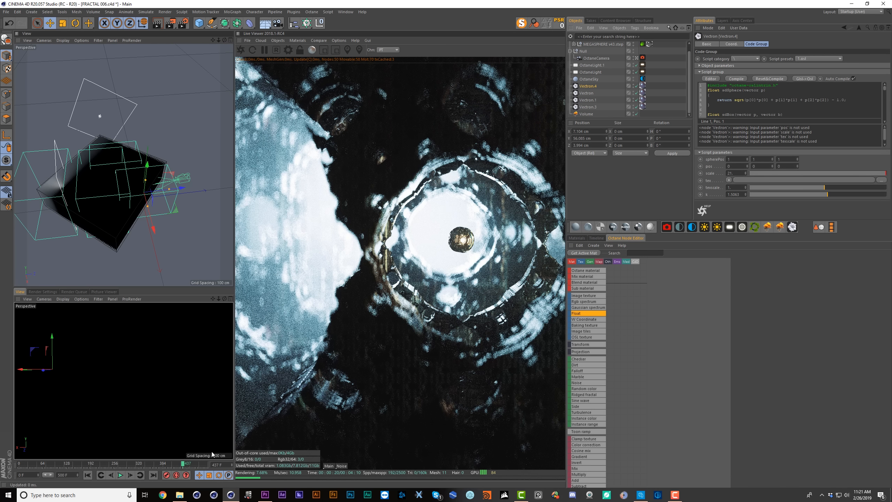
Go to frame 481 and examine the OctaneCamera tag's thin lens settings and the camera's object properties
left_click(202, 464)
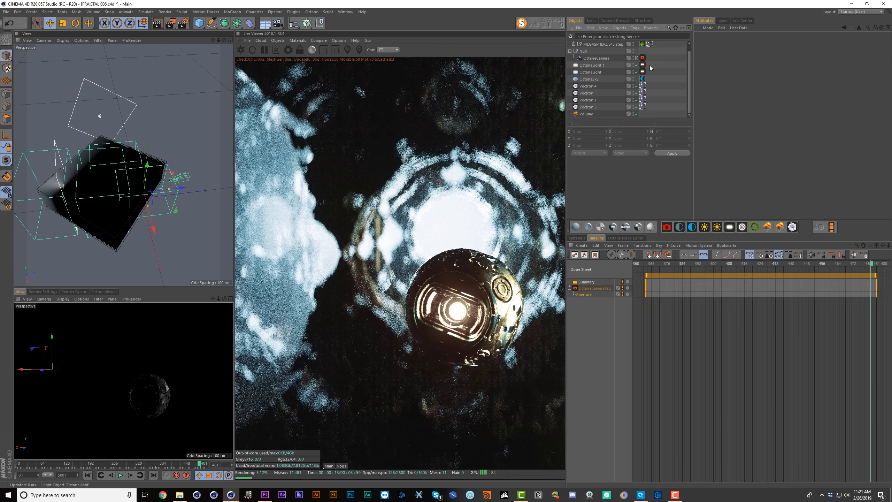
left_click(642, 58)
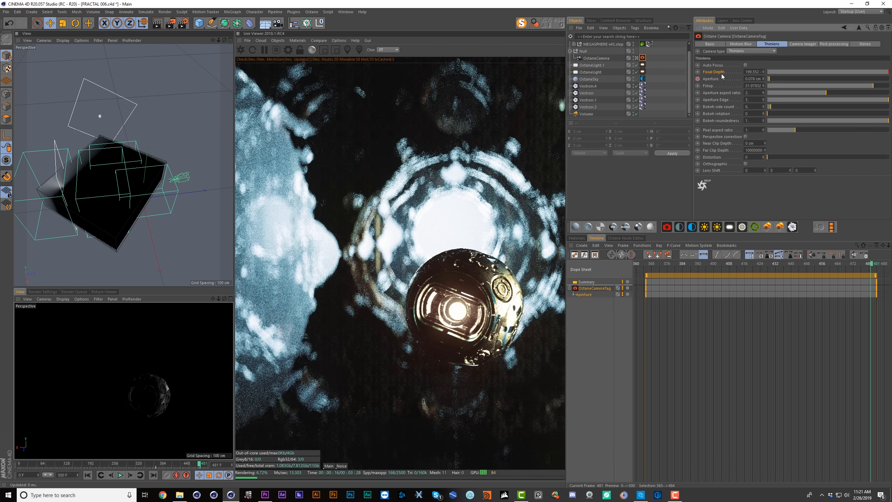
left_click(596, 58)
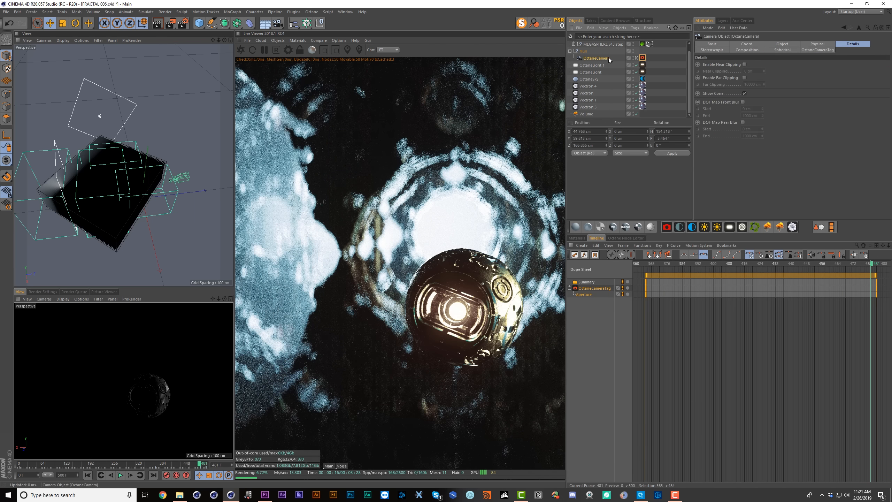
left_click(783, 45)
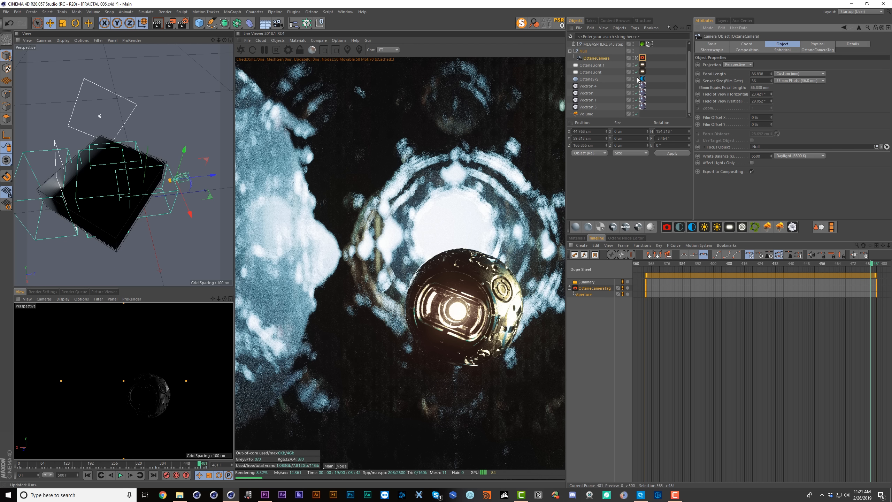
Expand the MEGASPHERE v43.step hierarchy, select its child Null, and collapse that Null's parts
left_click(575, 52)
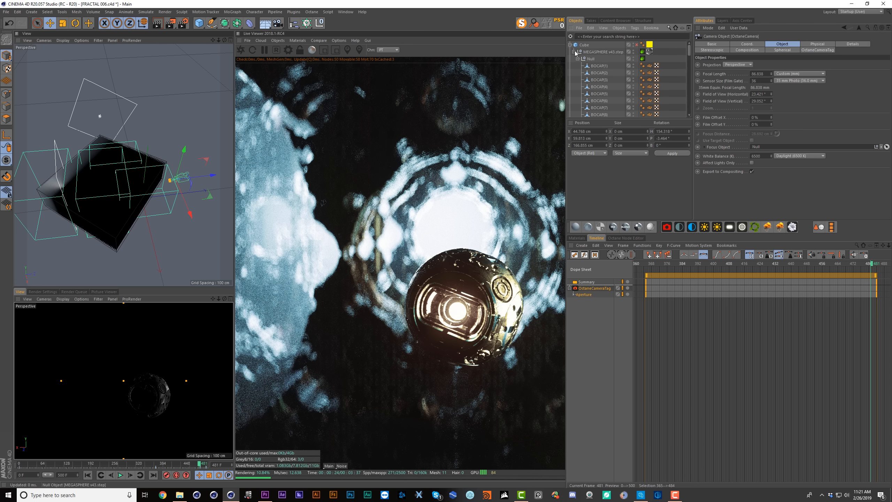
left_click(590, 59)
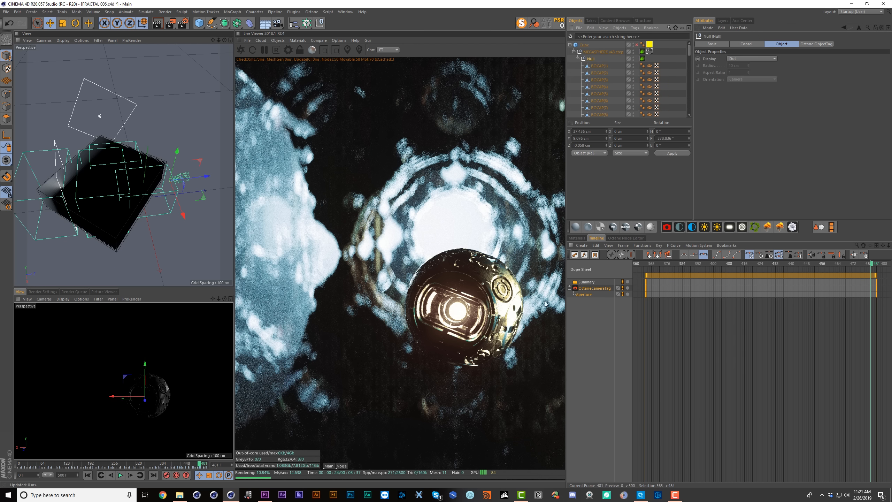
left_click(578, 58)
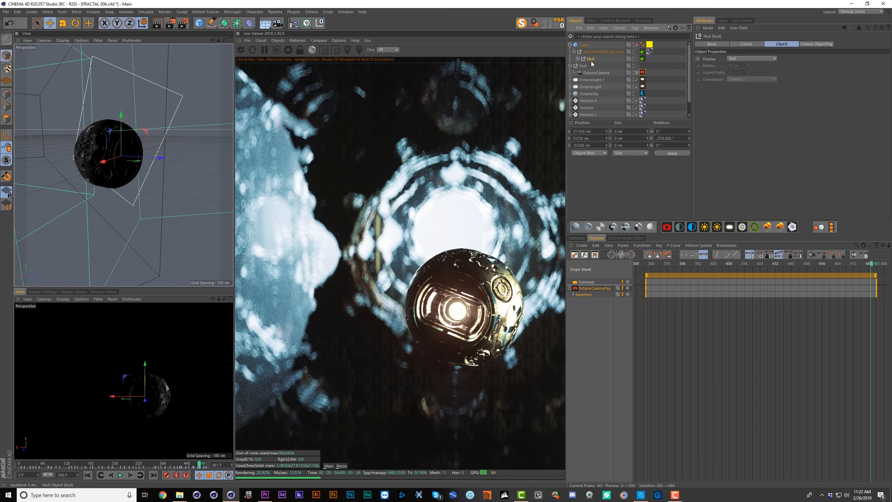
Review the camera tag's animated aperture and the render at frames 382, 485, 293 and 45
left_click(162, 464)
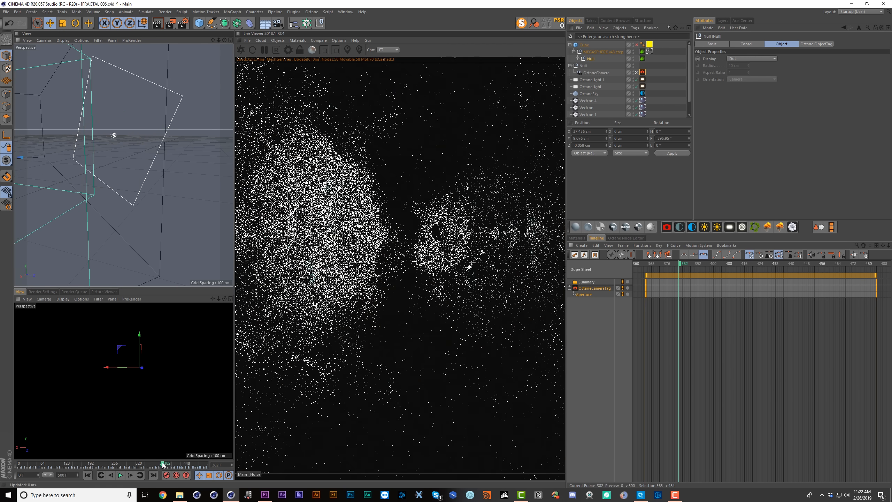
left_click(642, 72)
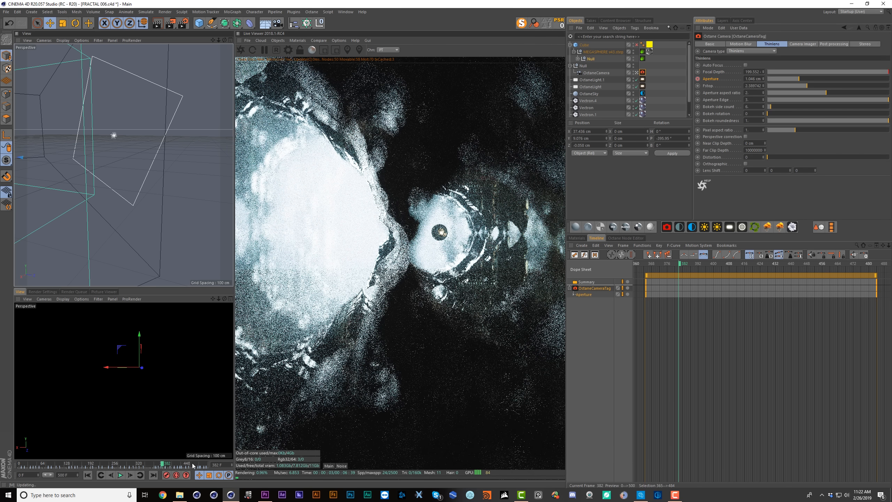
left_click_drag(192, 464, 200, 463)
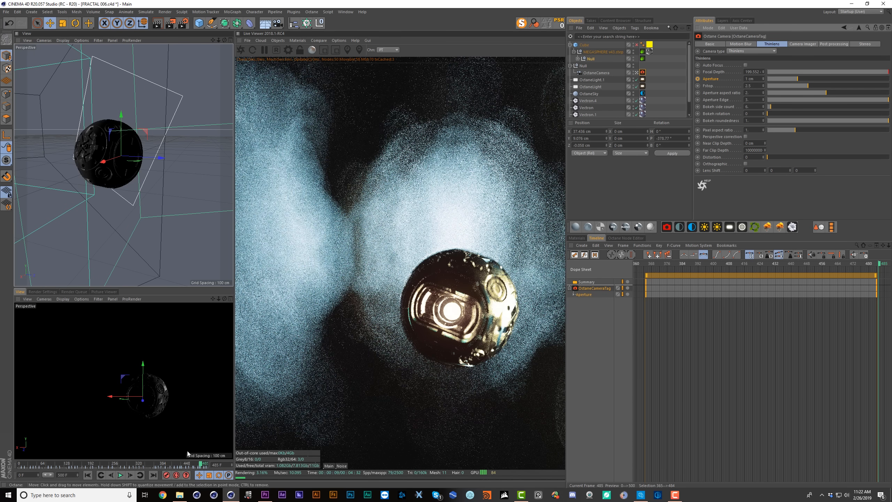
left_click_drag(185, 468, 128, 465)
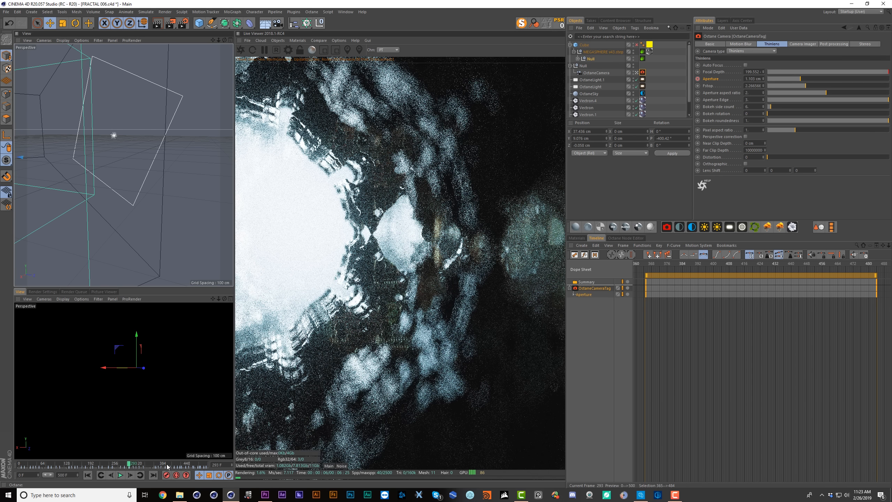
left_click(36, 465)
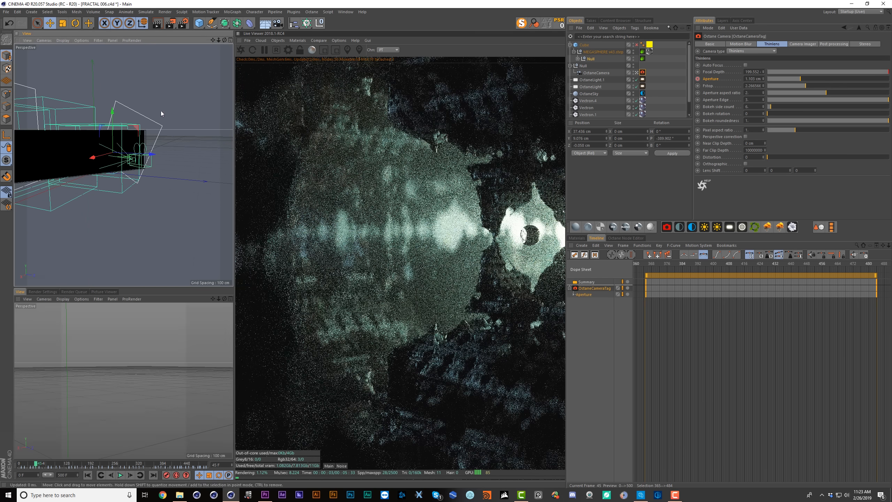
Examine OctaneLight.1's power and temperature, and the camera imager's custom LUT and strength
middle_click_drag(119, 137, 154, 174, "alt")
mouse_move(153, 173)
left_mouse_down("alt")
mouse_move(140, 195)
mouse_move(159, 143)
mouse_move(154, 179)
left_mouse_up("alt")
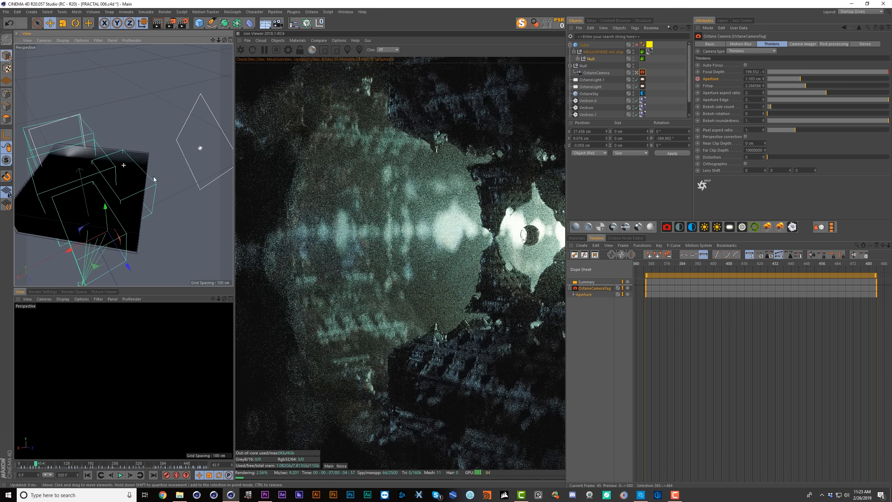
left_click(200, 151)
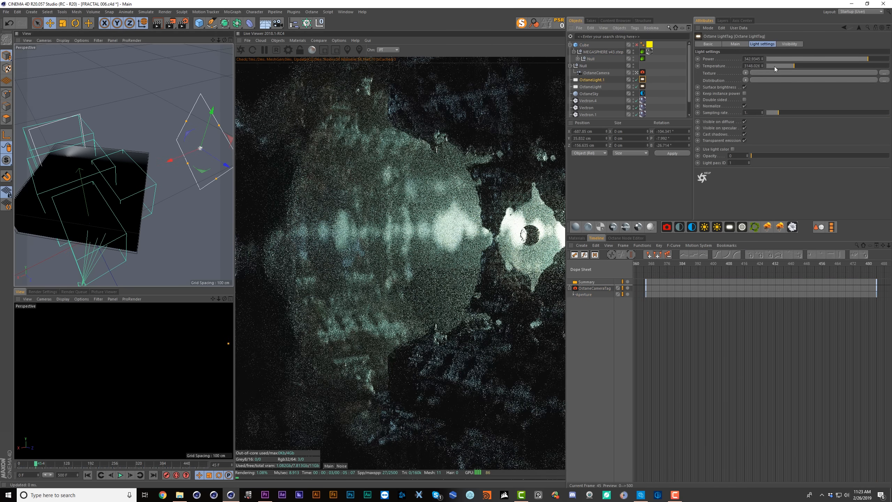
left_click_drag(793, 68, 777, 66)
left_click(642, 72)
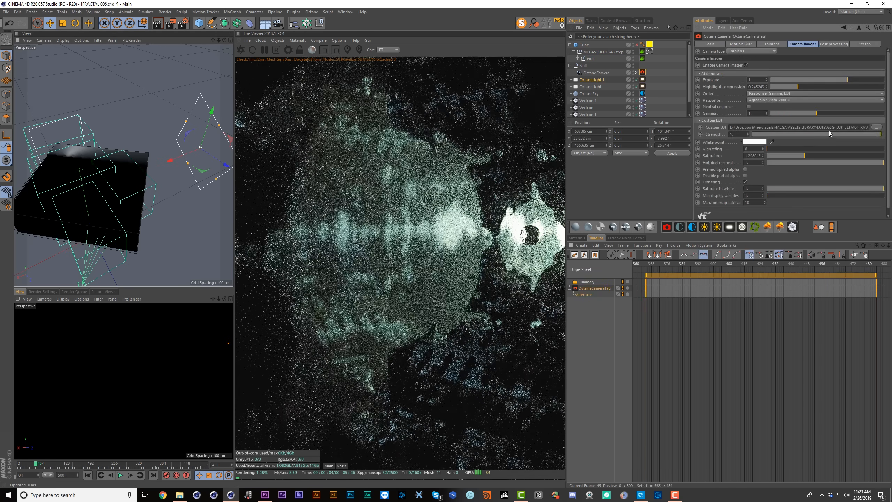
left_click_drag(829, 133, 881, 133)
Try a pure white scattering color in the Volume's medium, and undo the change
left_click_drag(688, 93, 686, 105)
left_click(612, 112)
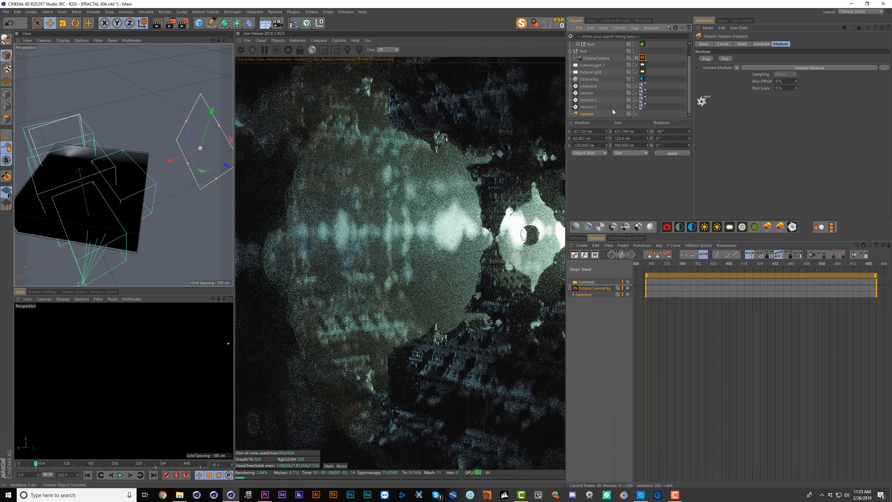
left_click(744, 84)
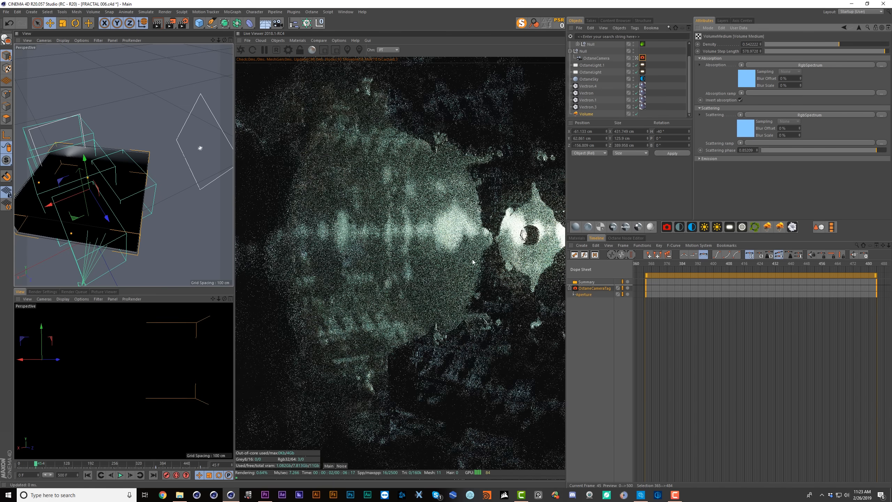
left_click(749, 136)
left_click(717, 65)
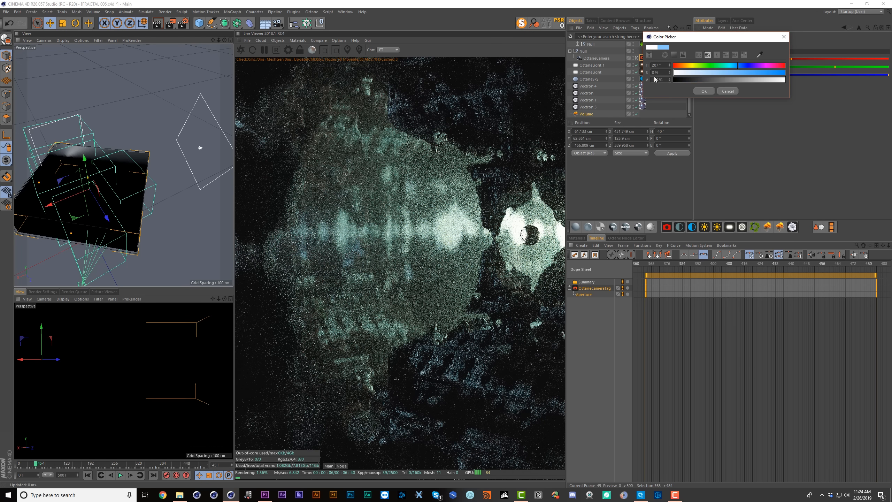
left_click(704, 92)
scroll(612, 114, "up", 1)
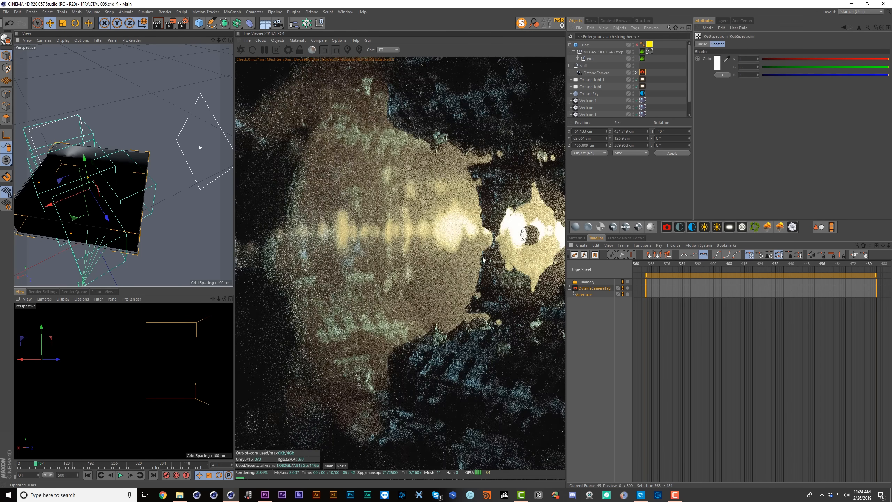
key("ctrl+z")
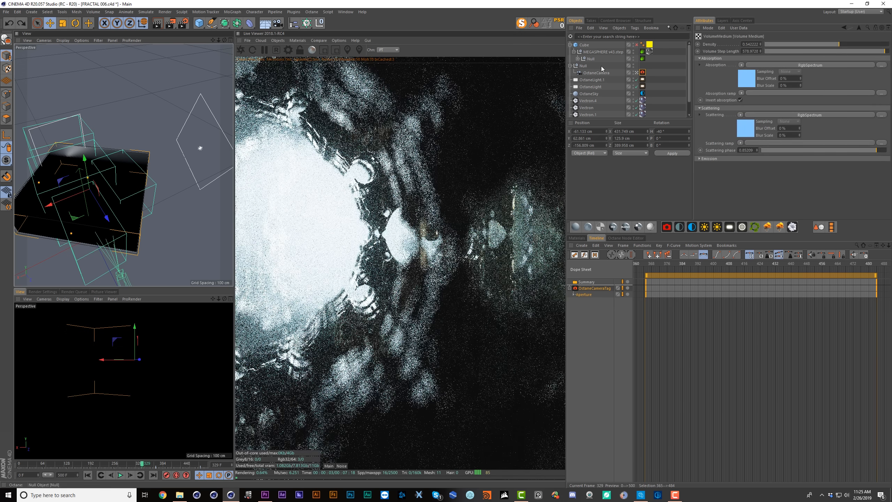
Examine OctaneLight's light settings and go to frame 162 to check the lighting there
scroll(600, 66, "down", 2)
left_click(641, 72)
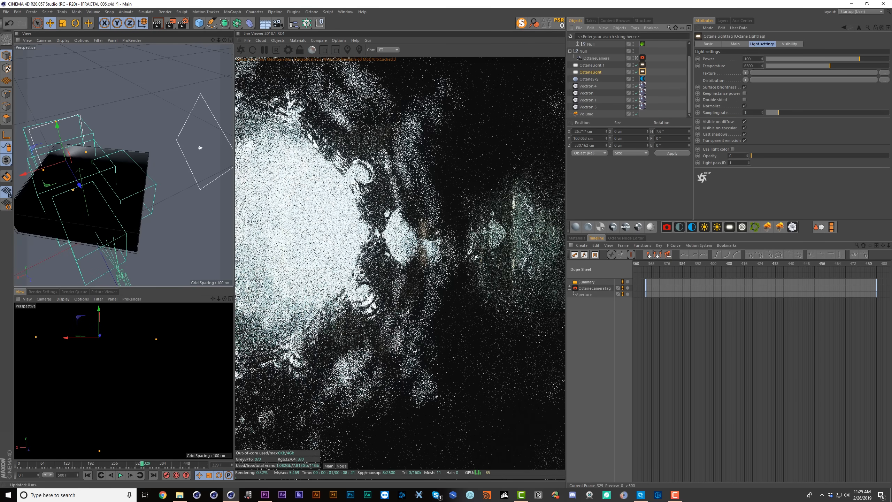
left_click(80, 463)
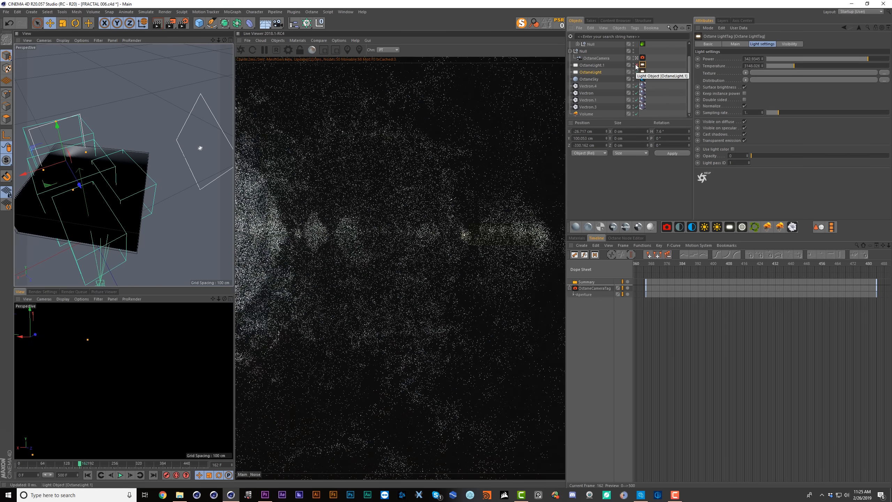